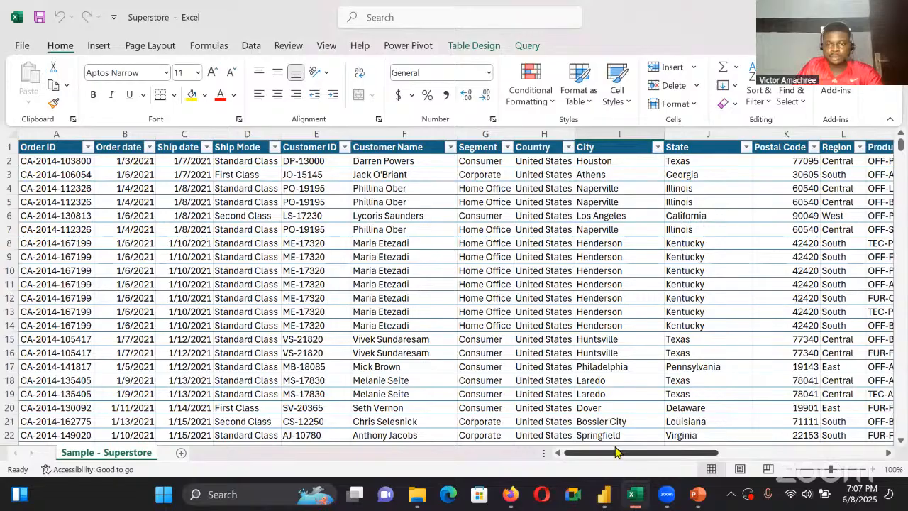
pyautogui.moveTo(661, 498)
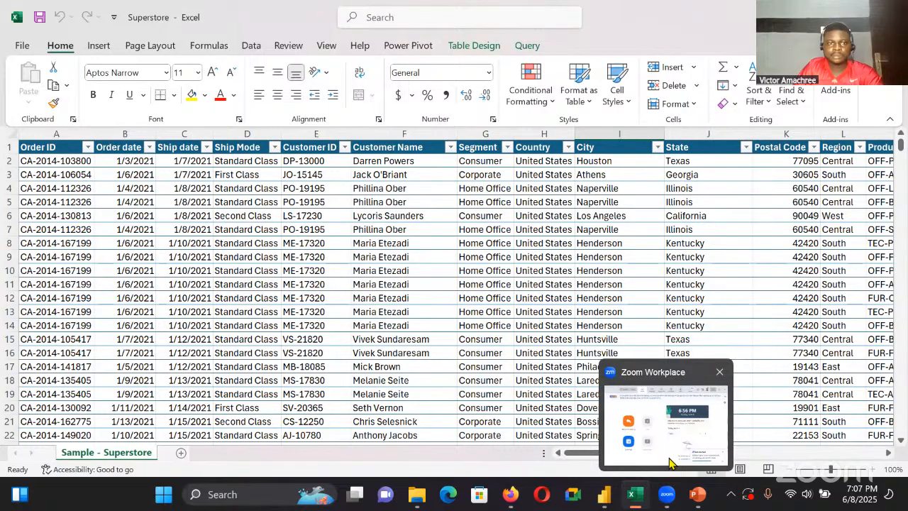
pyautogui.click(670, 462)
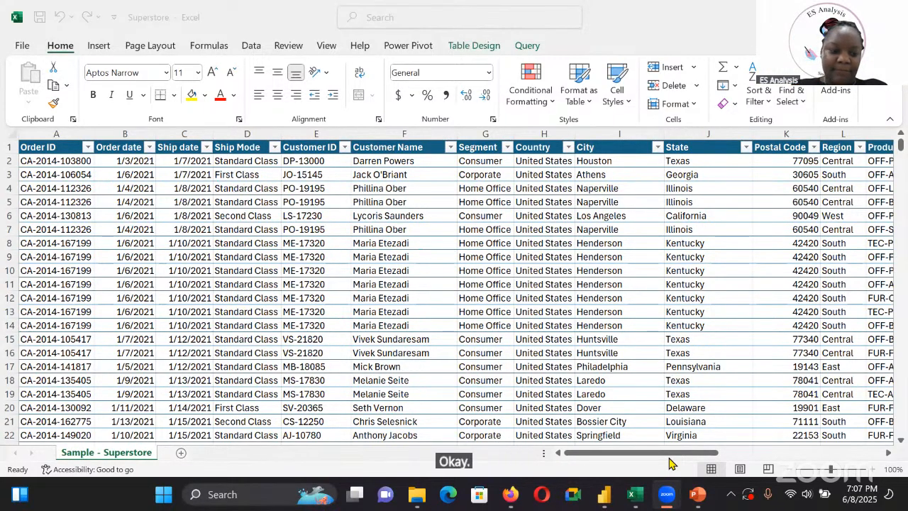
pyautogui.moveTo(602, 503)
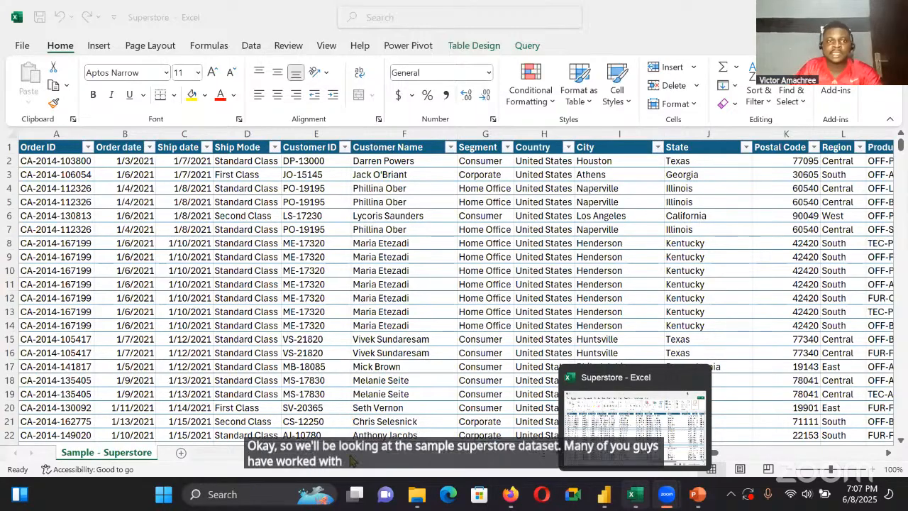
pyautogui.click(647, 458)
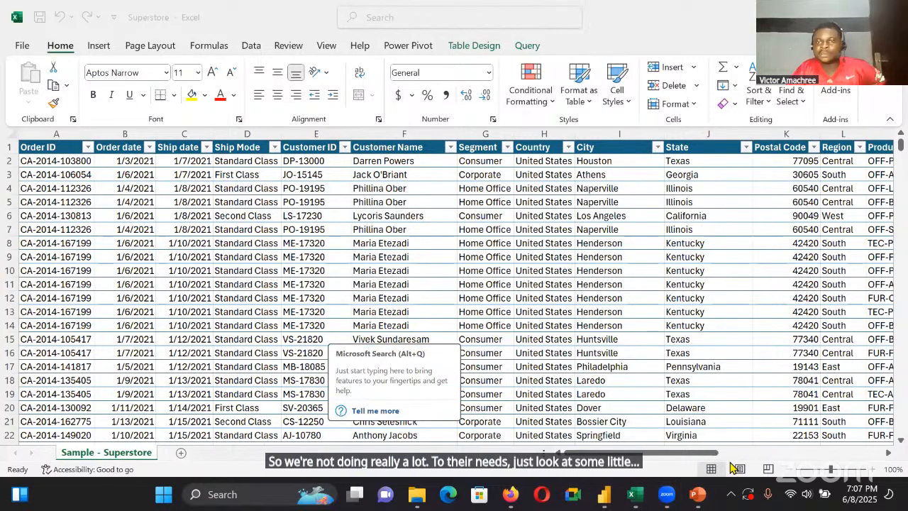
# Look through the columns of the Sample - Superstore sheet, including the Sales, Quantity, Discount and Profit metrics
pyautogui.moveTo(706, 453); pyautogui.dragTo(745, 454)
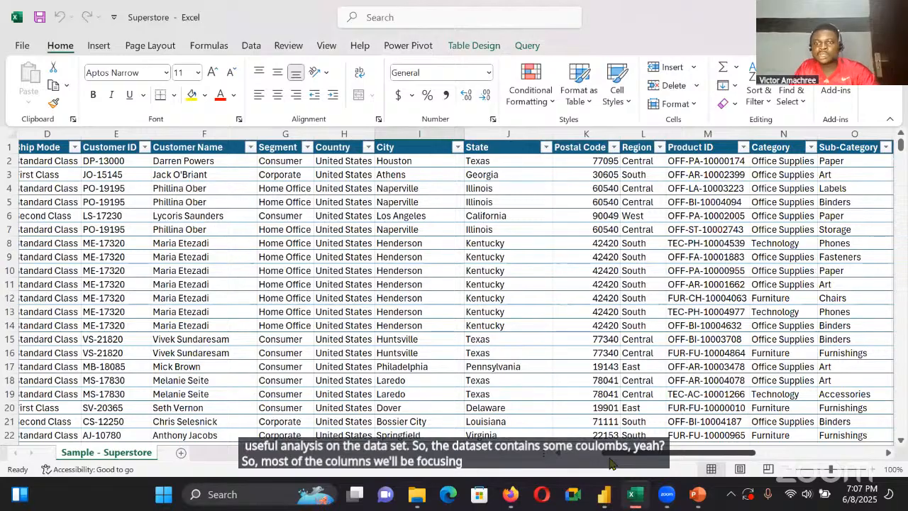
pyautogui.hscroll(3, 611, 463)
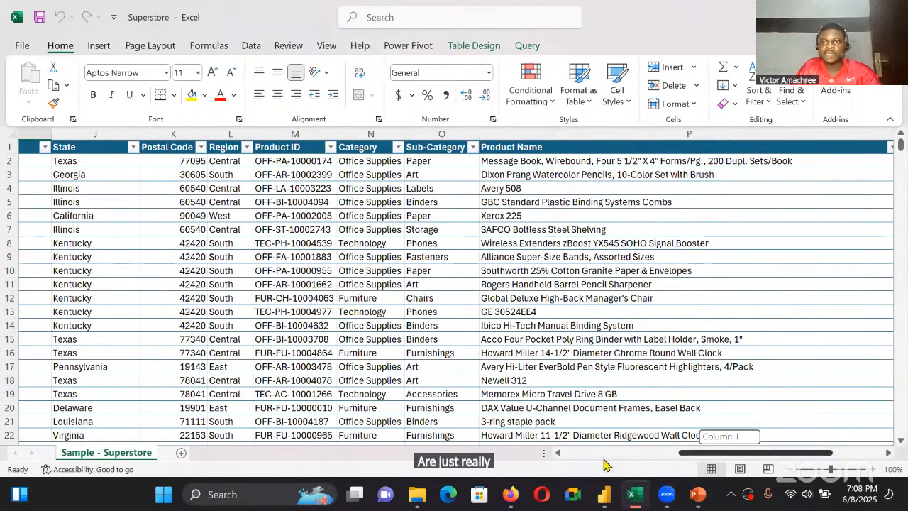
pyautogui.hscroll(-3, 604, 464)
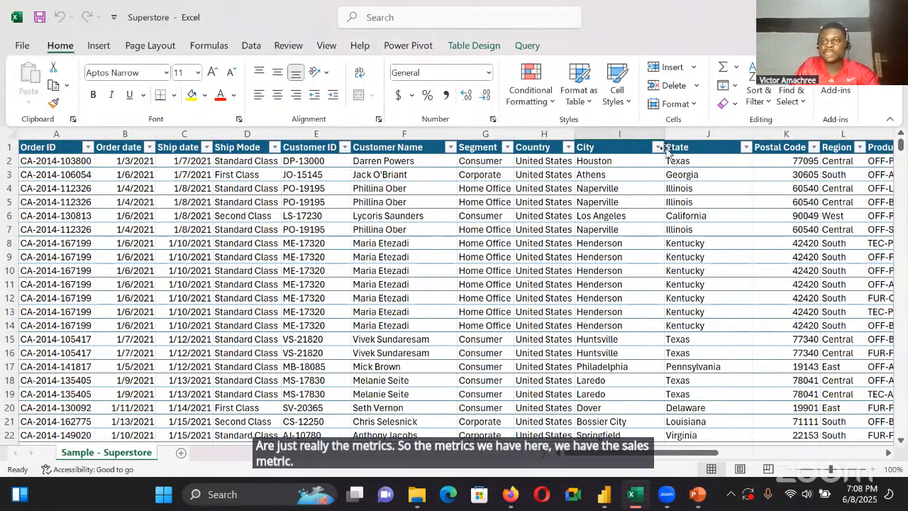
pyautogui.hscroll(3, 665, 151)
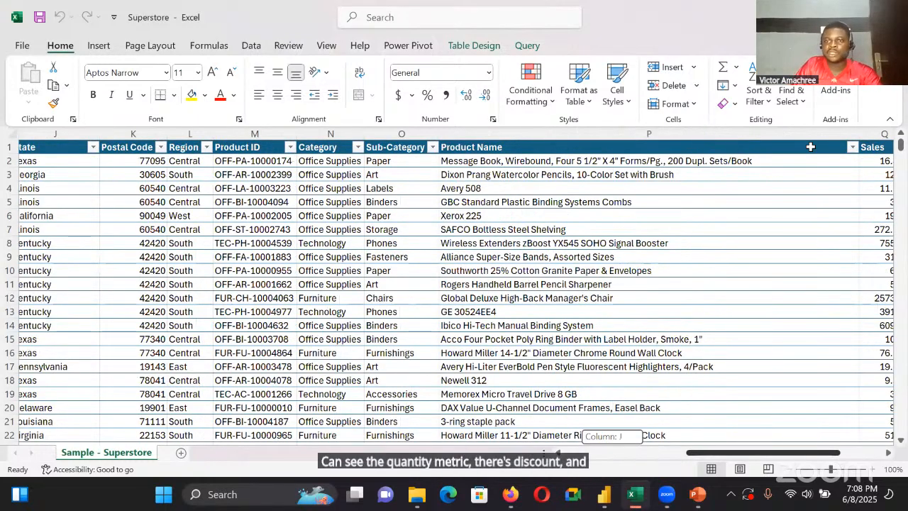
pyautogui.hscroll(3, 811, 147)
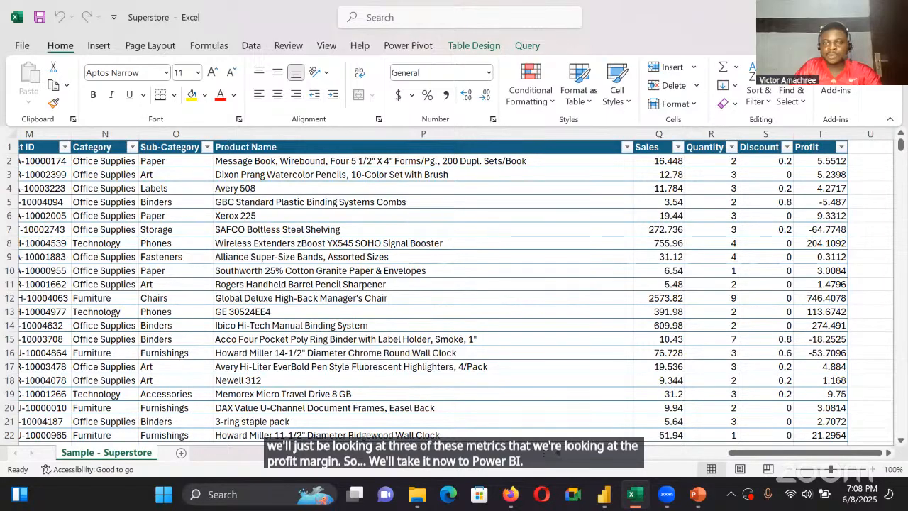
pyautogui.moveTo(807, 452); pyautogui.dragTo(644, 456)
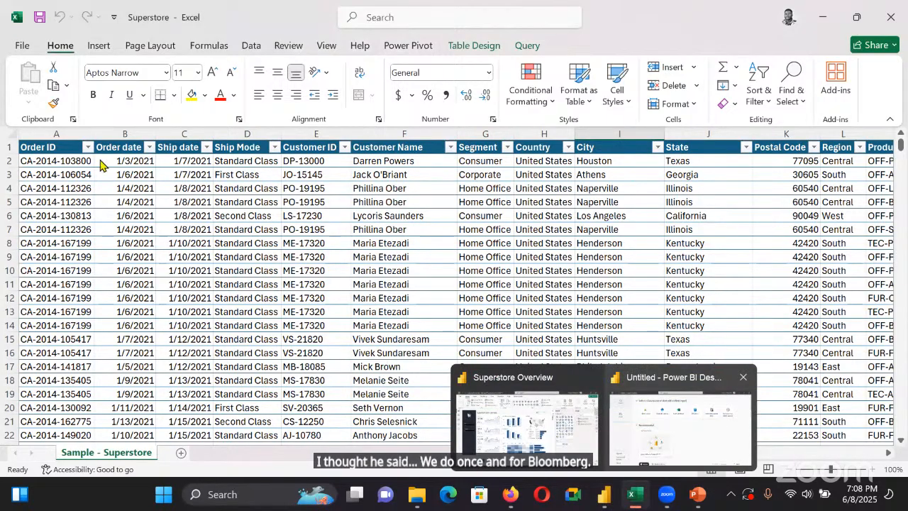
# Switch to the untitled Power BI Desktop file and load the Sample__Superstore table from the Superstore Excel workbook into a blank report
pyautogui.click(680, 427)
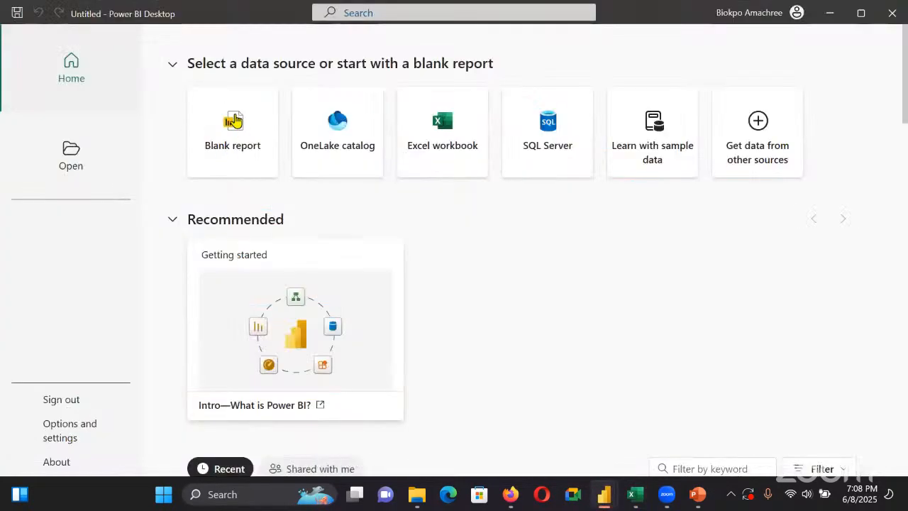
pyautogui.click(254, 146)
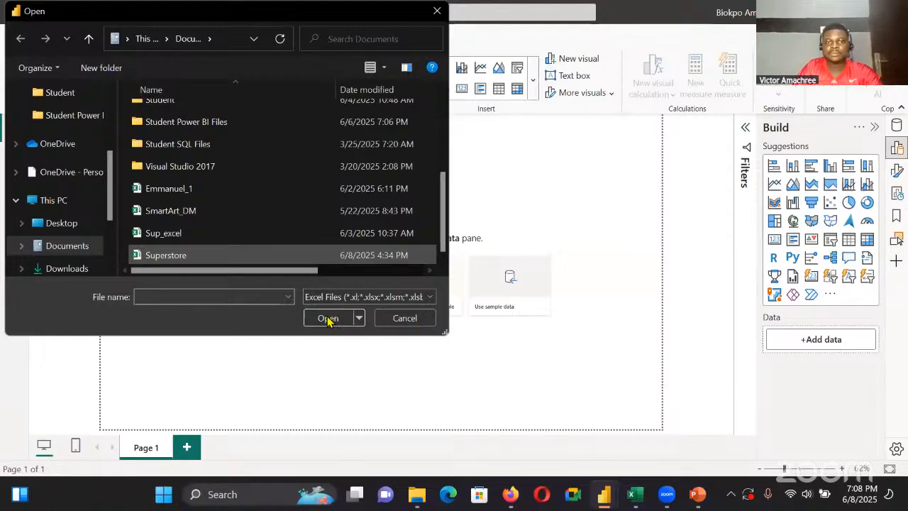
pyautogui.click(327, 321)
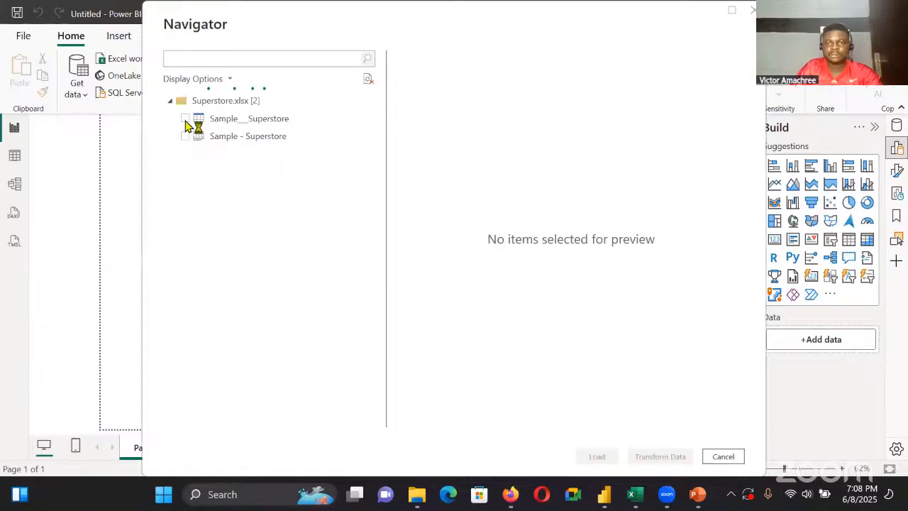
pyautogui.click(185, 119)
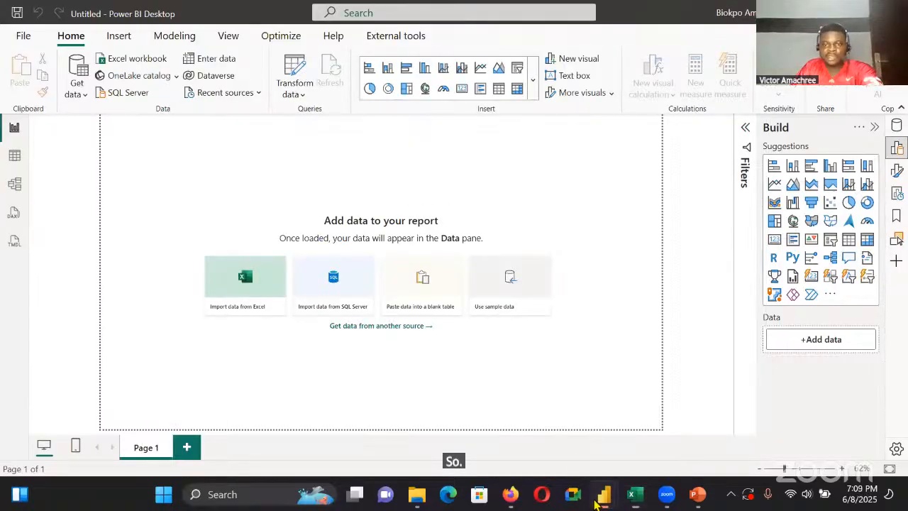
# Switch to the Superstore Overview report and filter its dashboard to the year 2023
pyautogui.click(598, 498)
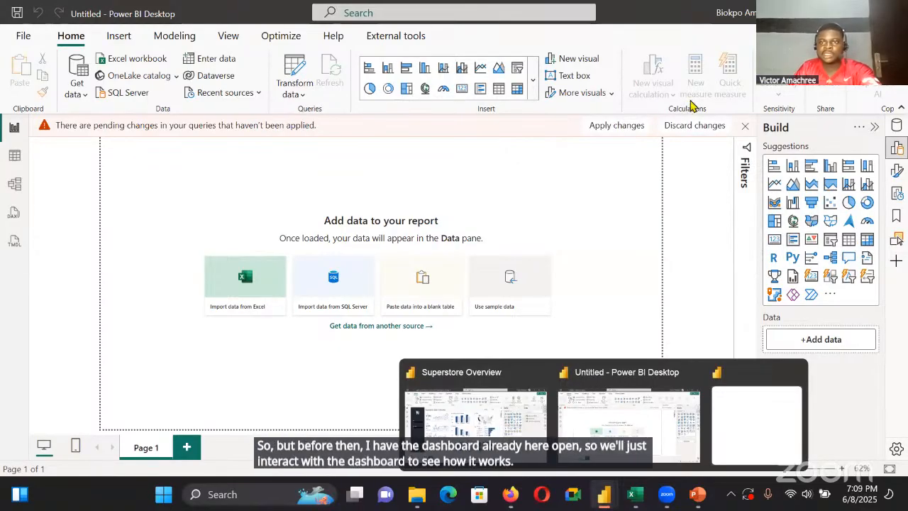
pyautogui.click(476, 424)
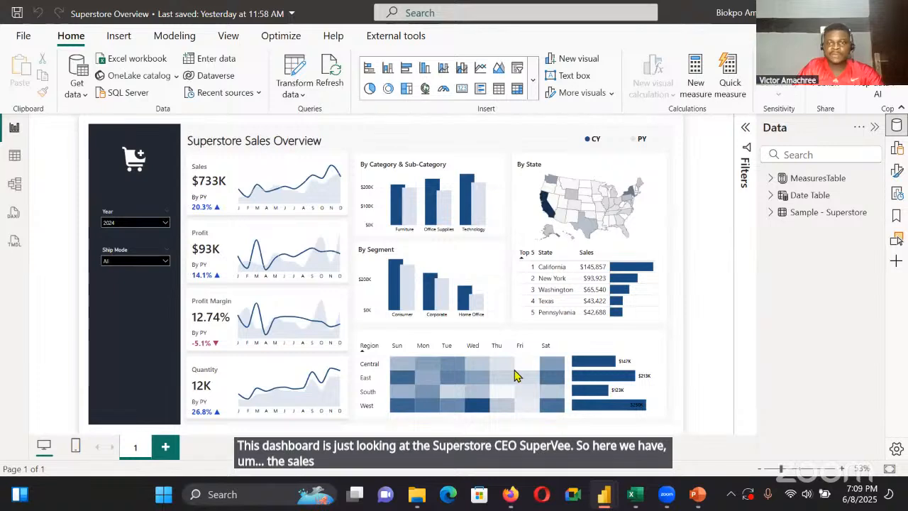
pyautogui.click(606, 498)
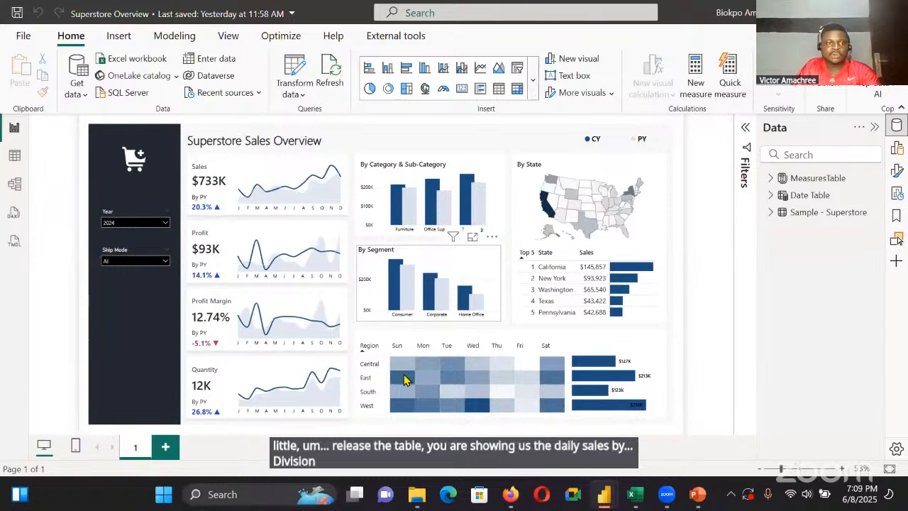
pyautogui.click(163, 224)
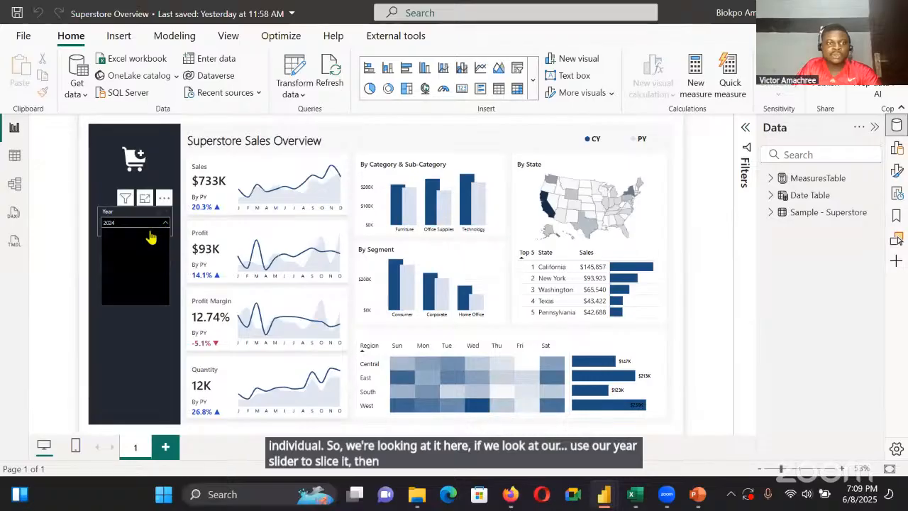
pyautogui.click(113, 256)
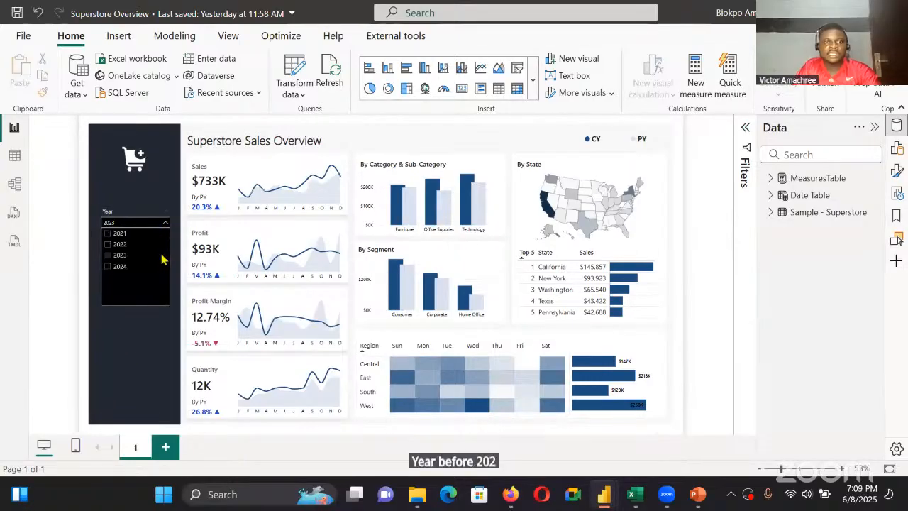
pyautogui.click(215, 202)
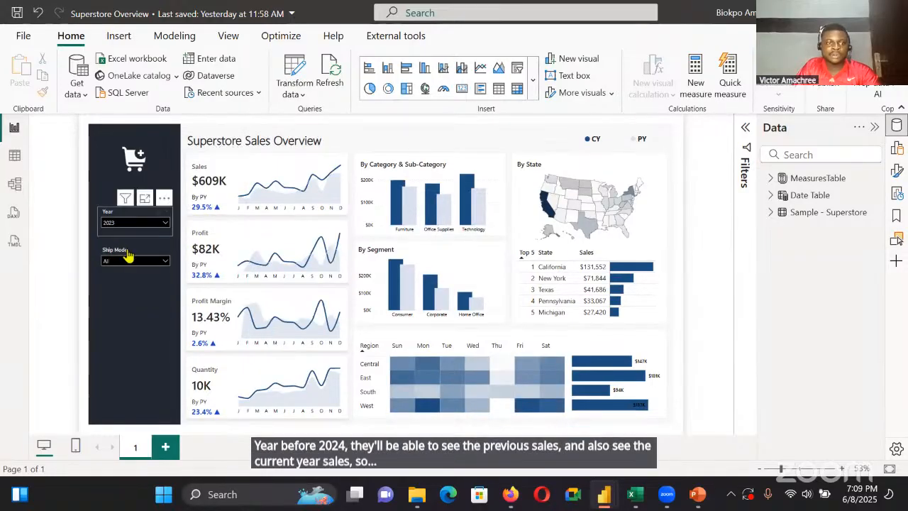
# Filter the Superstore dashboard to the year 2022 and return the year filter to 2024
pyautogui.click(135, 222)
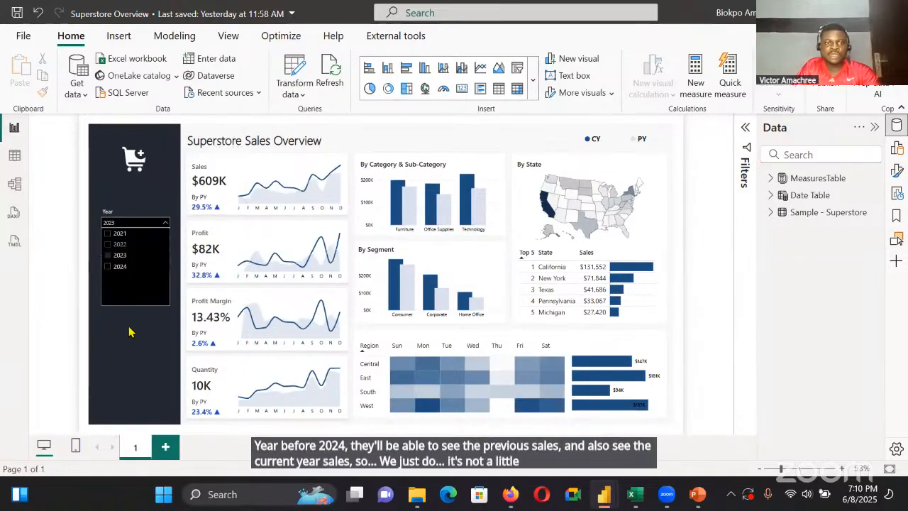
pyautogui.click(153, 244)
pyautogui.click(160, 224)
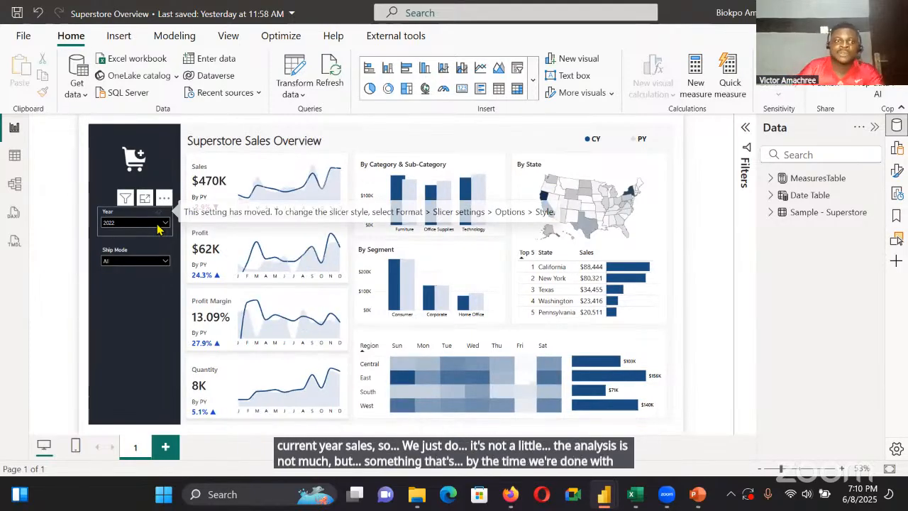
pyautogui.click(159, 226)
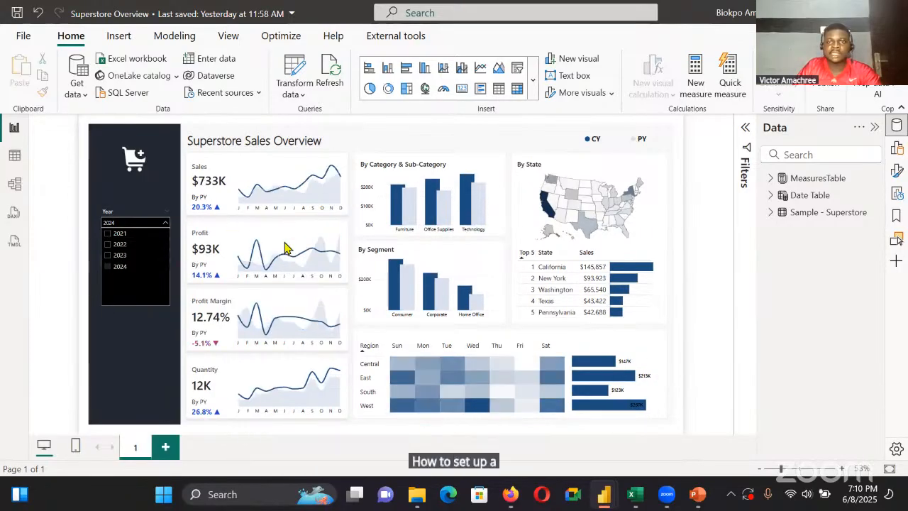
pyautogui.click(361, 150)
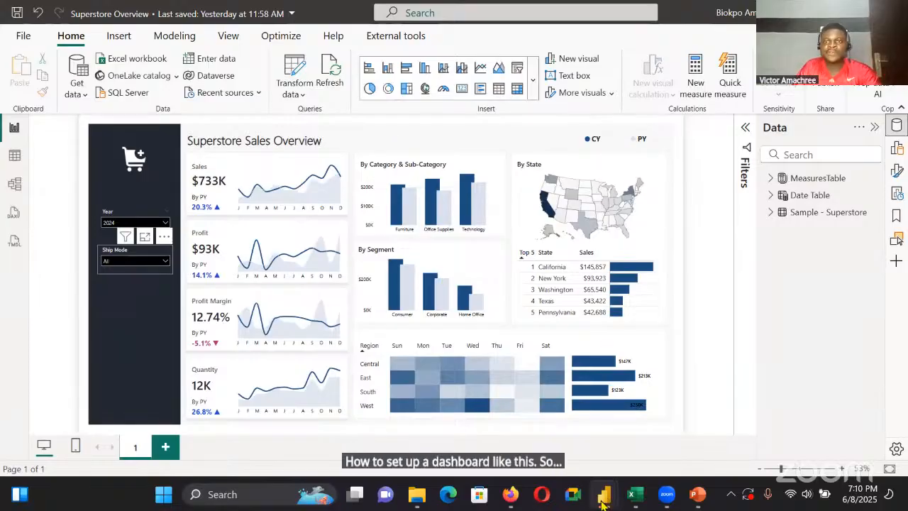
# Return to the untitled report and create a new calculated table with the name DateTable in its formula
pyautogui.moveTo(602, 500)
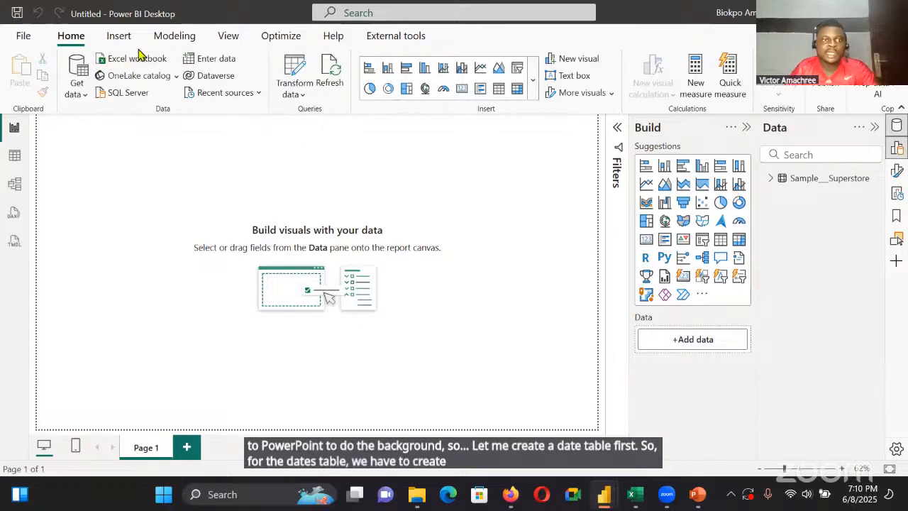
pyautogui.click(175, 37)
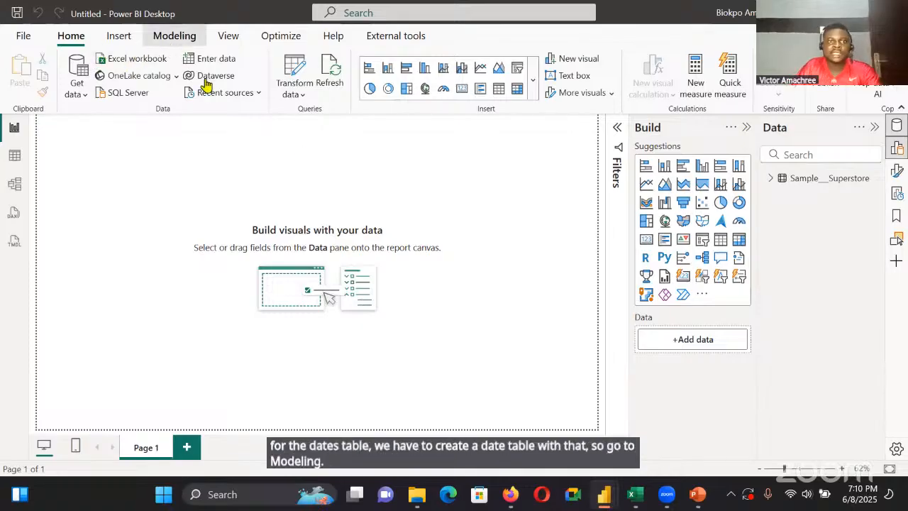
pyautogui.click(230, 88)
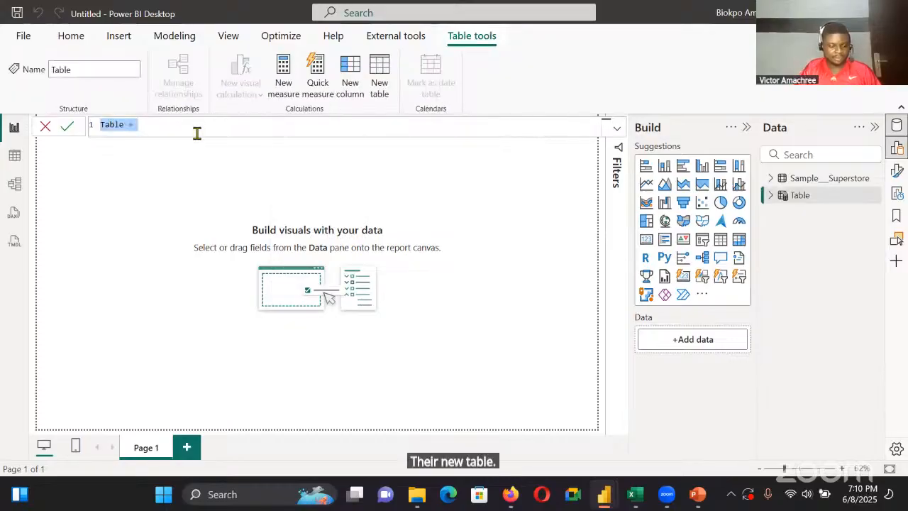
pyautogui.click(197, 134)
pyautogui.hotkey('ctrl', 'a')
pyautogui.press('BackSpace')
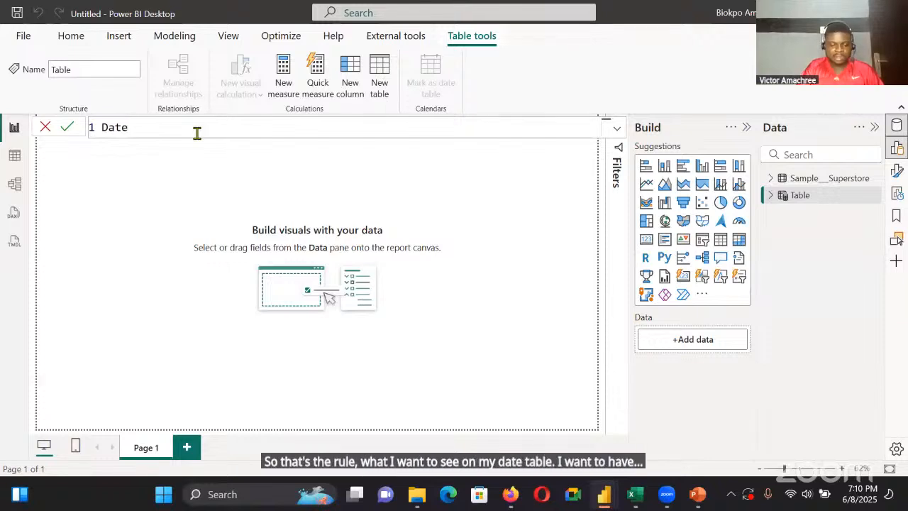
pyautogui.write('Tab')
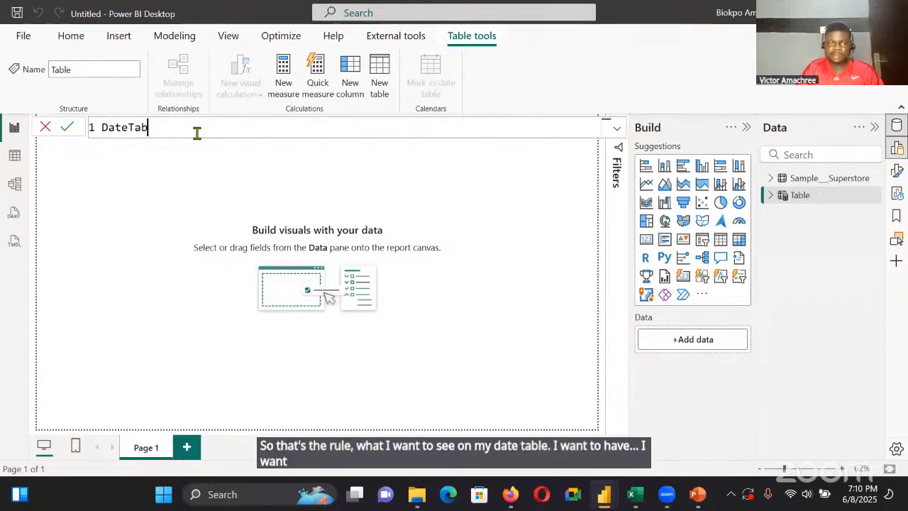
pyautogui.write('el')
pyautogui.press('BackSpace')
pyautogui.press('BackSpace')
pyautogui.write('l')
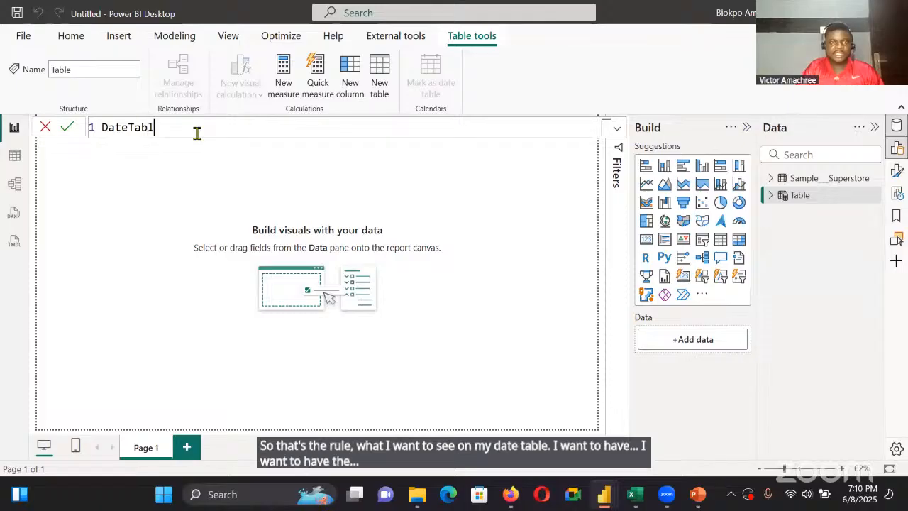
pyautogui.write('e = ')
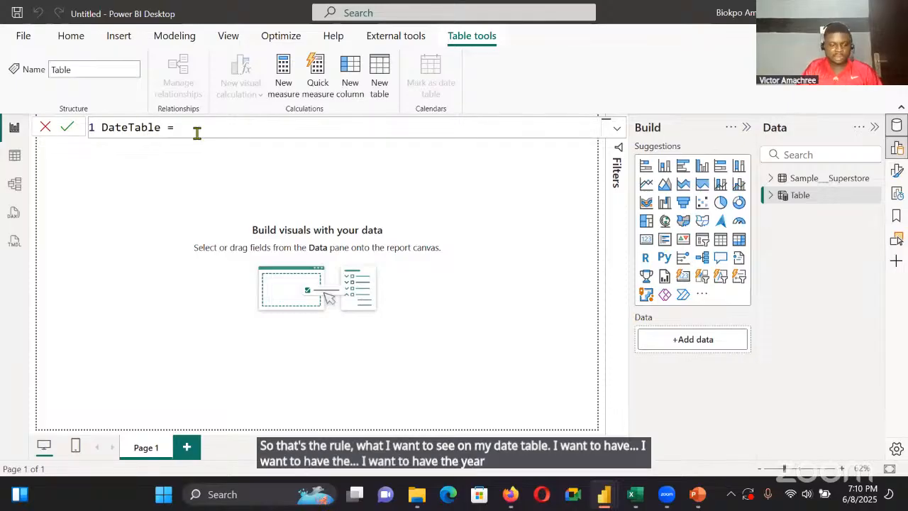
pyautogui.write('Add')
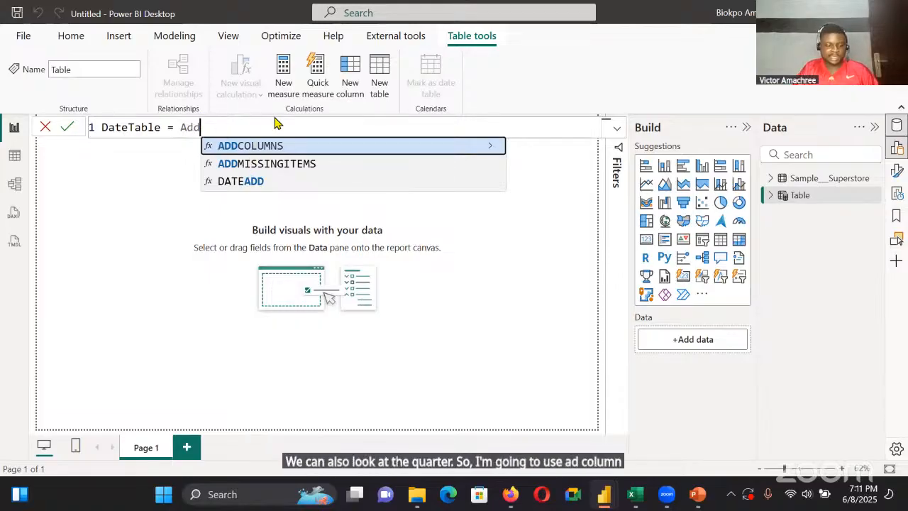
# Begin the DateTable formula with ADDCOLUMNS( and CALENDARAUTO(), as its table argument
pyautogui.press('Tab')
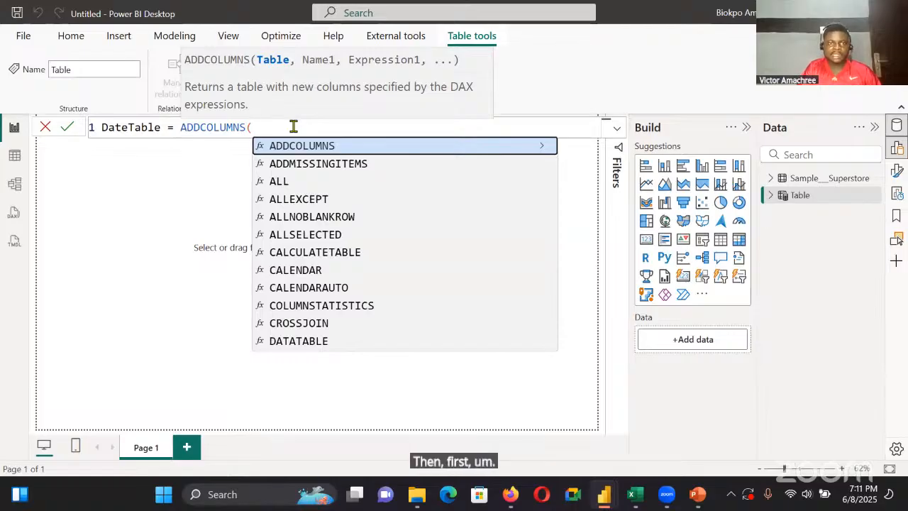
pyautogui.write('Ca')
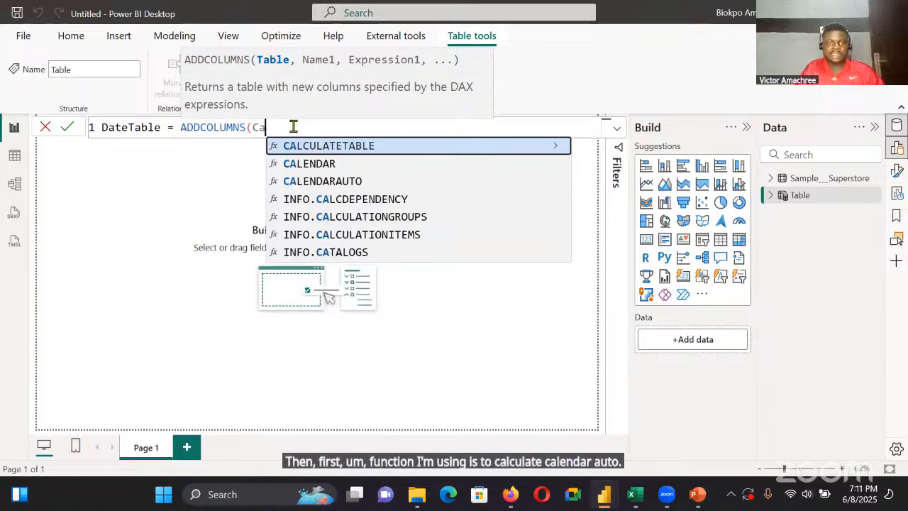
pyautogui.write('len')
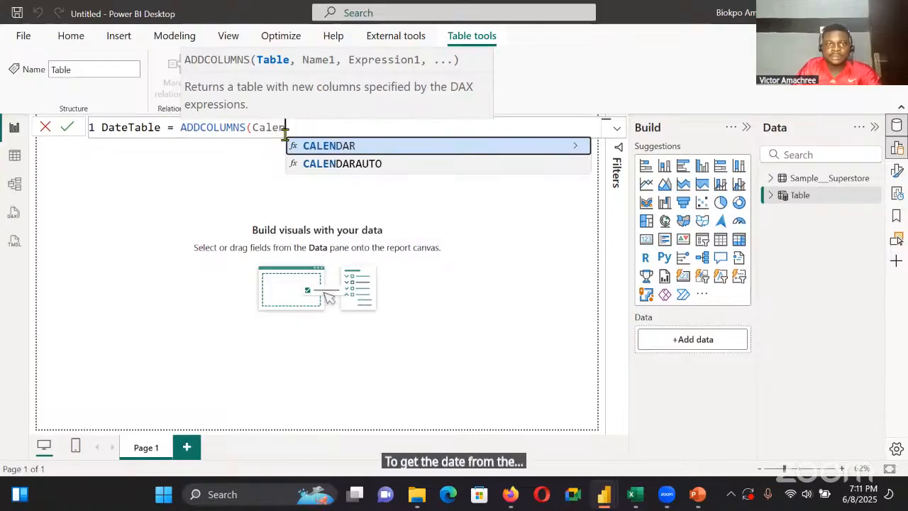
pyautogui.click(357, 166)
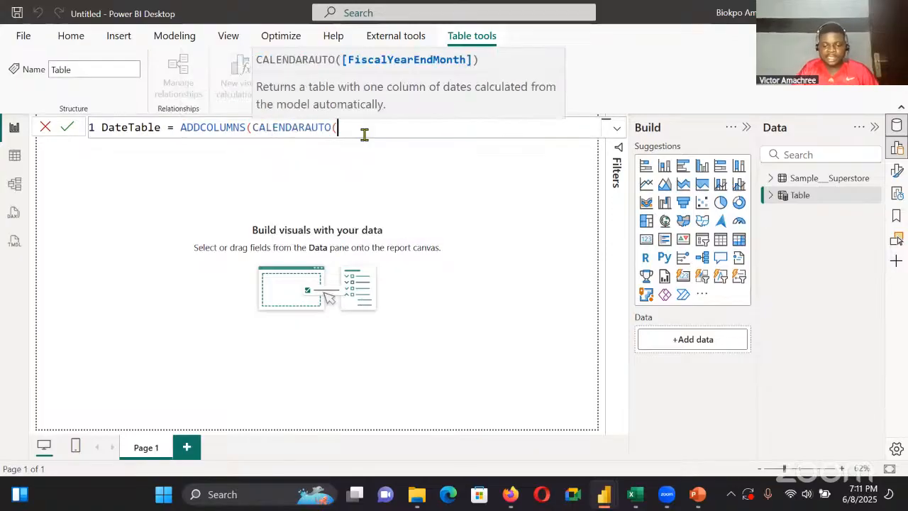
pyautogui.write(')')
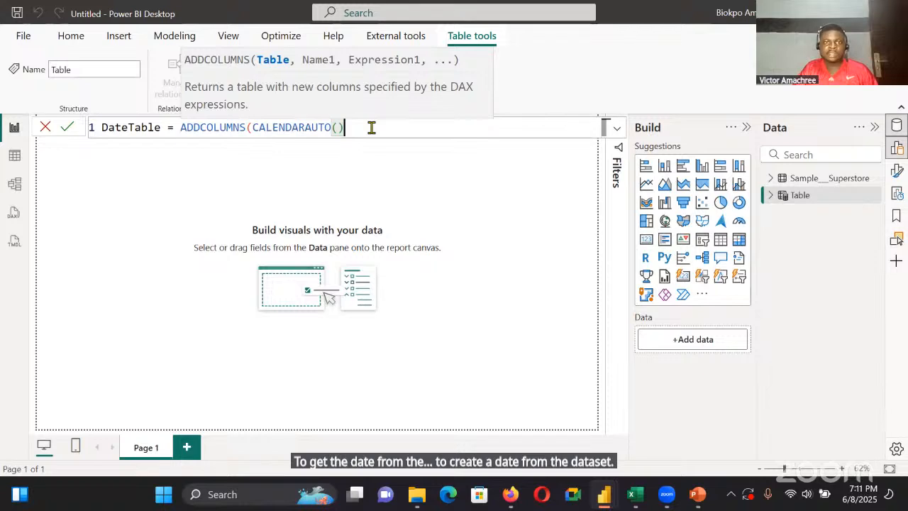
pyautogui.write('<')
pyautogui.press('BackSpace')
pyautogui.write(',')
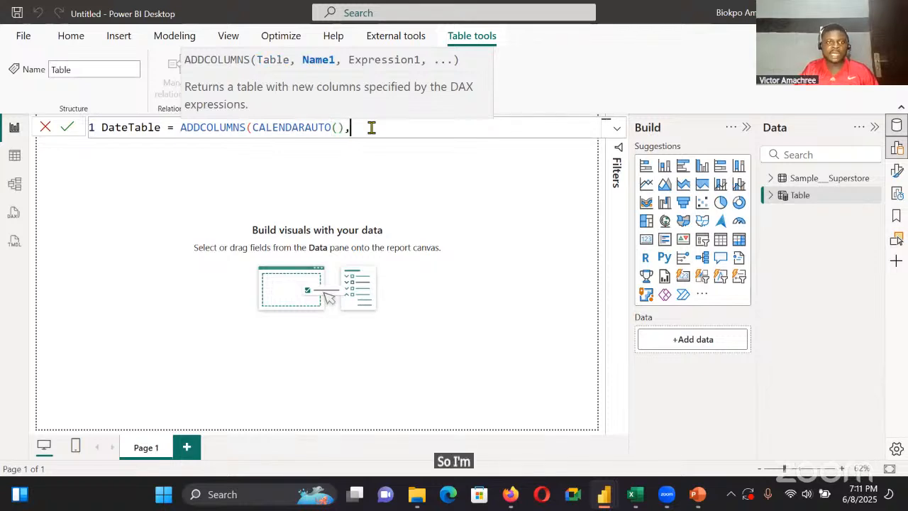
# Start an indented second line in the DateTable formula with the quoted column name "Year"
pyautogui.hotkey('shift', 'Return')
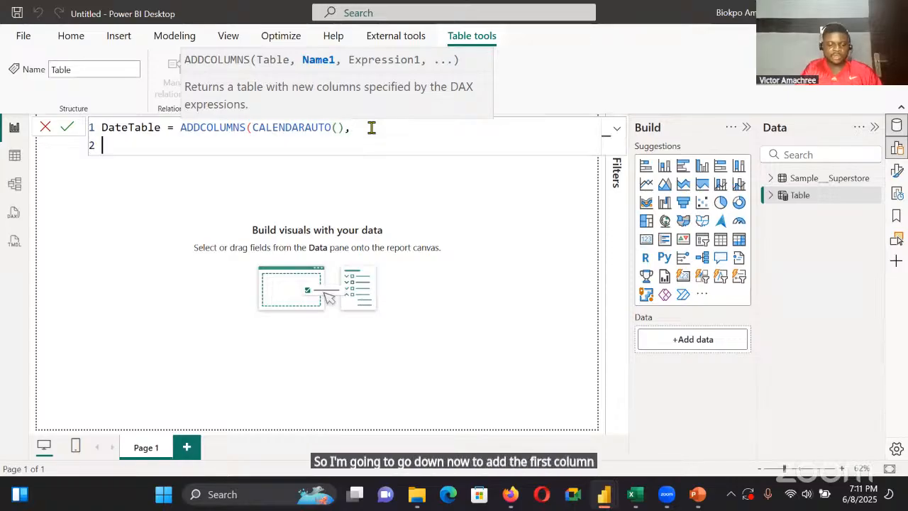
pyautogui.press('Tab')
pyautogui.press('Tab')
pyautogui.press('Tab')
pyautogui.write('Yea')
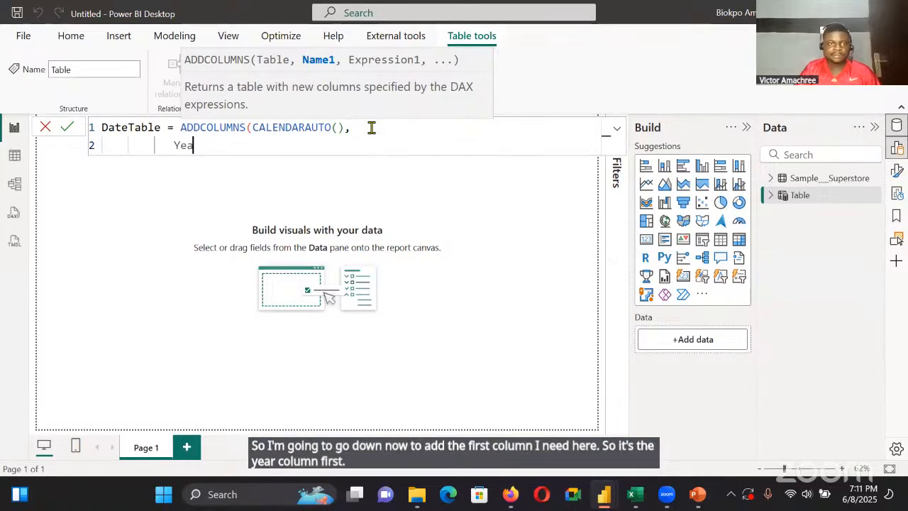
pyautogui.write('r"')
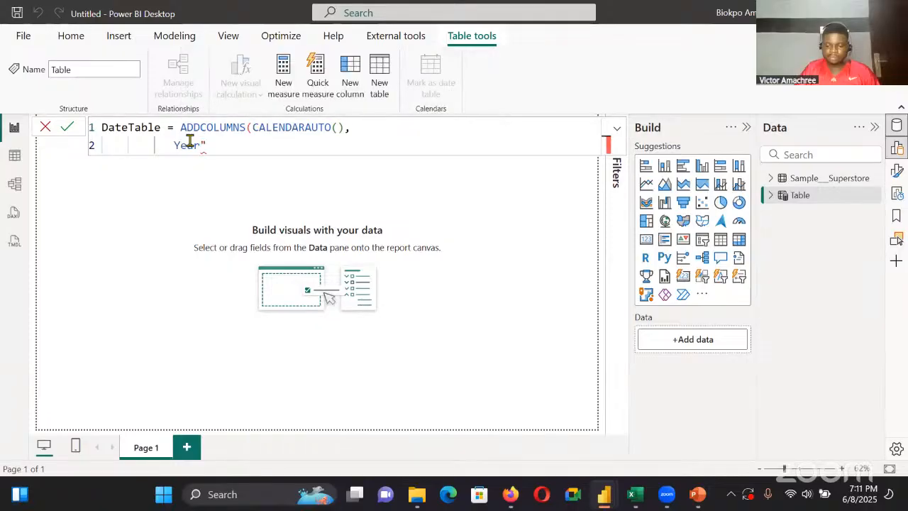
pyautogui.press('Home')
pyautogui.write('"')
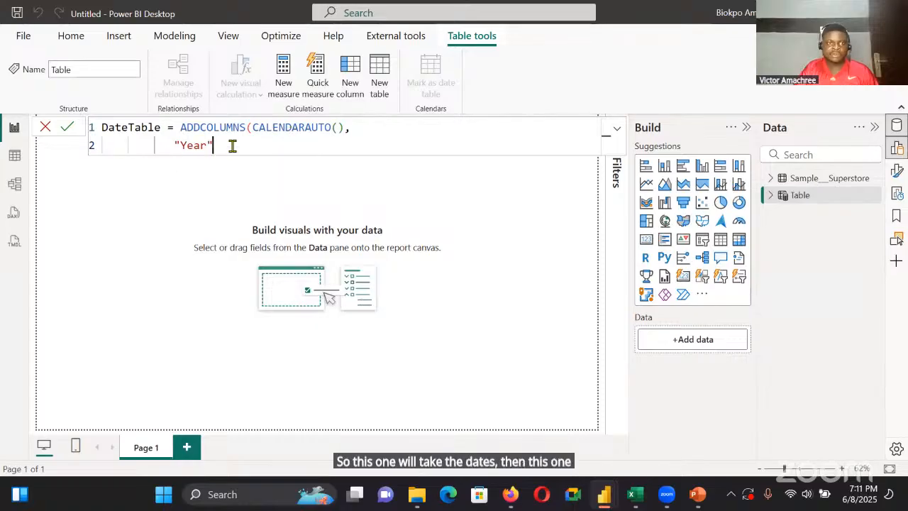
# Define the "Year" column with the expression Year([Date]), followed by a comma
pyautogui.write(',')
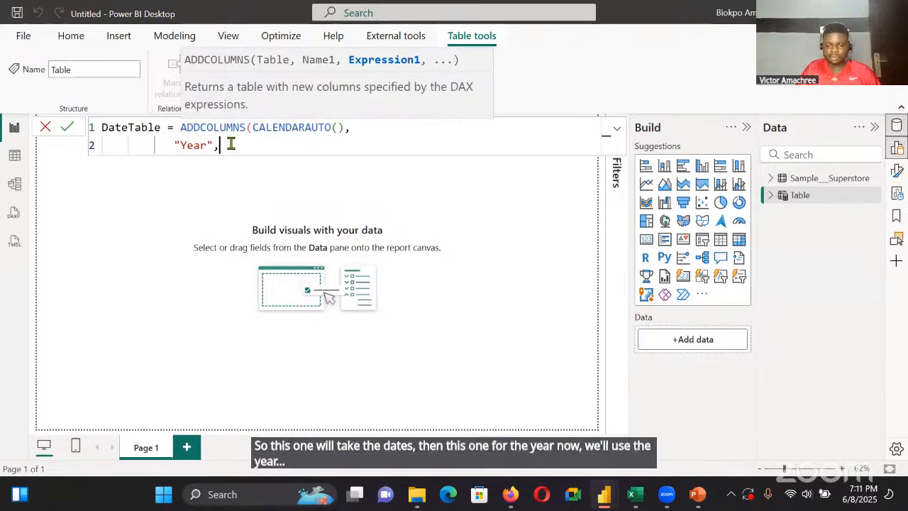
pyautogui.write(' Year')
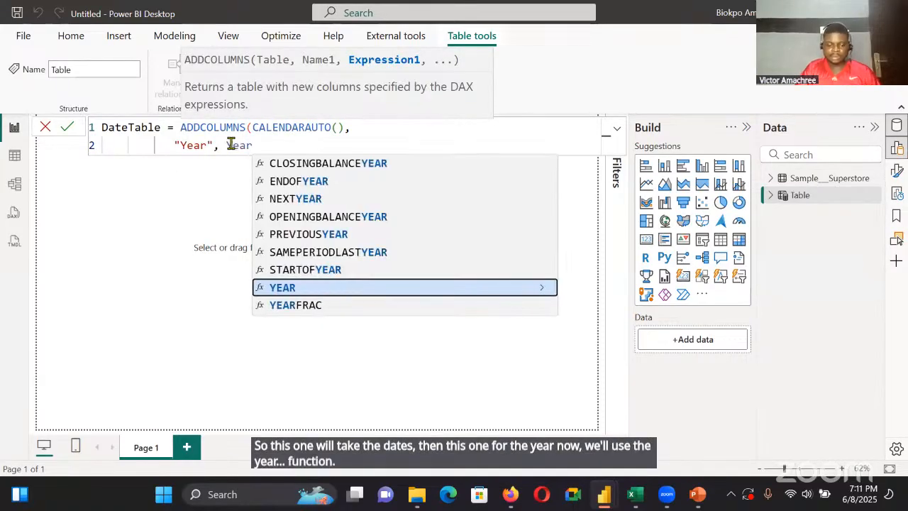
pyautogui.write('([')
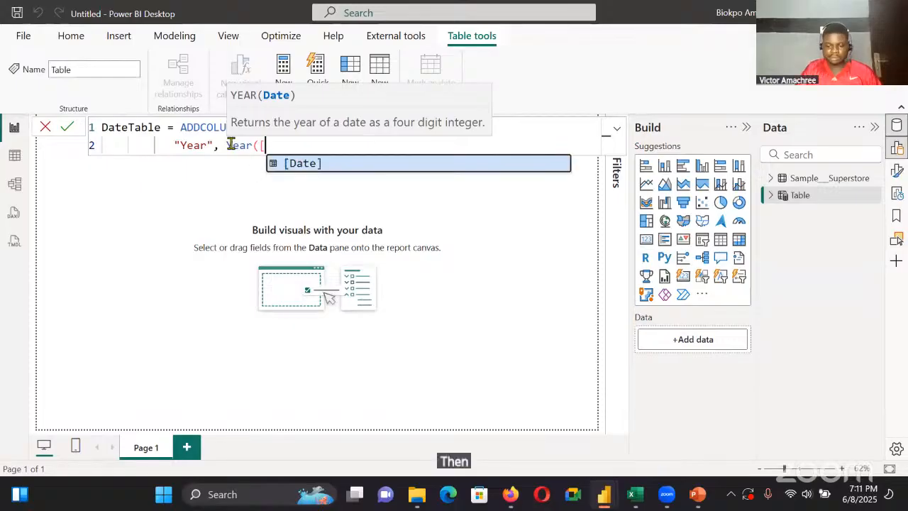
pyautogui.write('Date]')
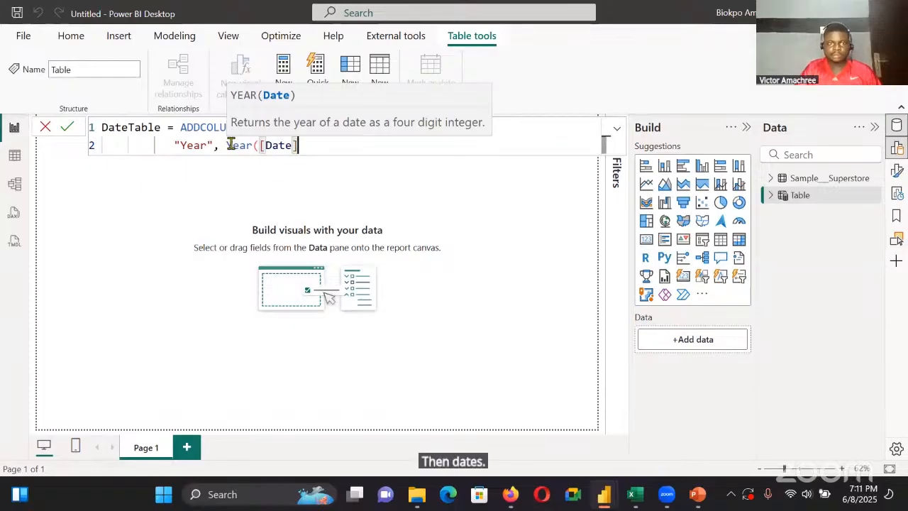
pyautogui.write('),')
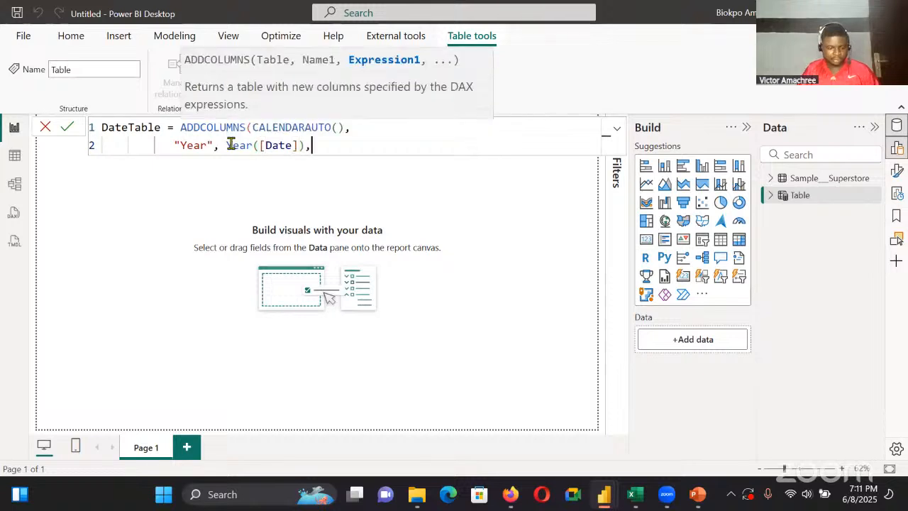
# Add a third line to the DateTable formula with the quoted column name "Quarter"
pyautogui.hotkey('shift', 'Return')
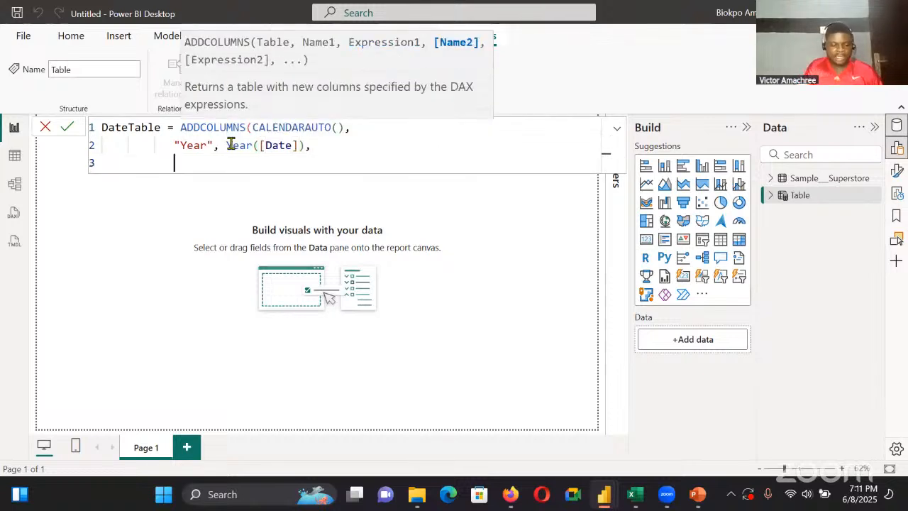
pyautogui.write('Quarter')
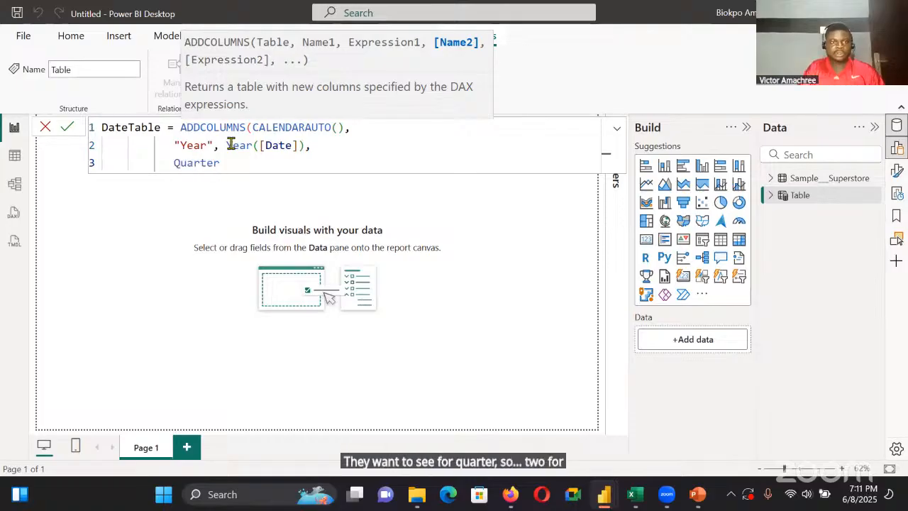
pyautogui.write('"')
pyautogui.click(170, 164)
pyautogui.write('"')
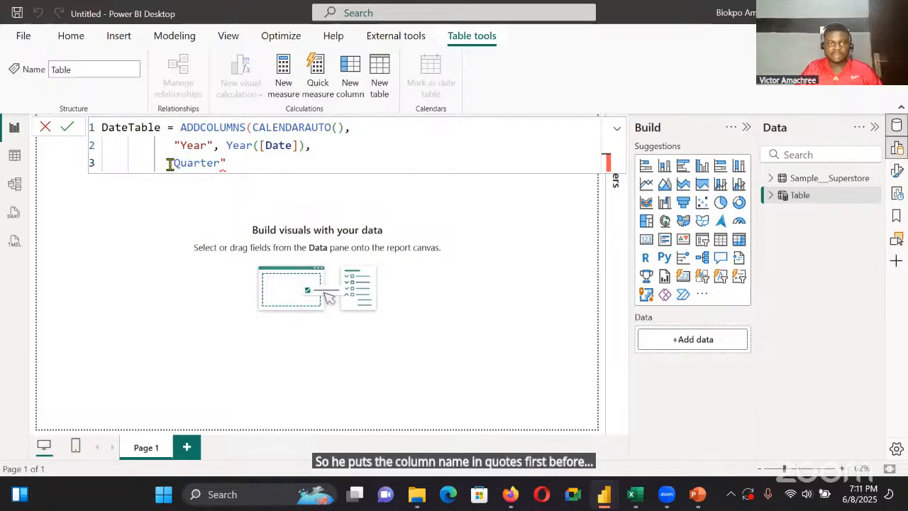
pyautogui.doubleClick(172, 164)
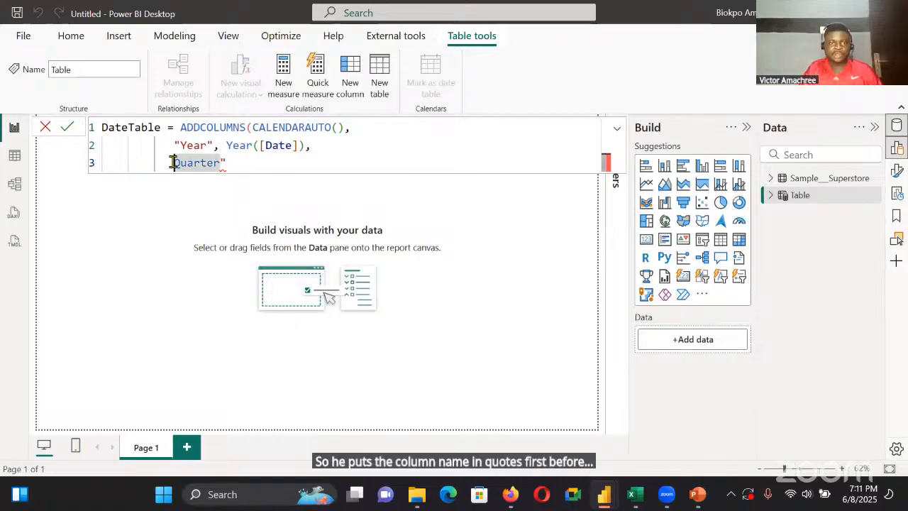
pyautogui.write('"')
# Define the "Quarter" column with the expression Format([Date],"\QQ"), followed by a comma
pyautogui.click(238, 162)
pyautogui.write(', Format9')
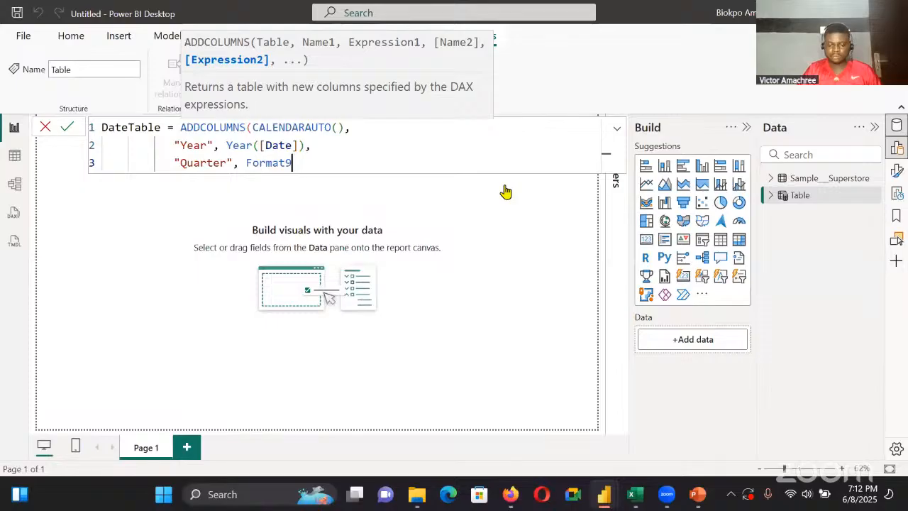
pyautogui.press('BackSpace')
pyautogui.write('([Date]')
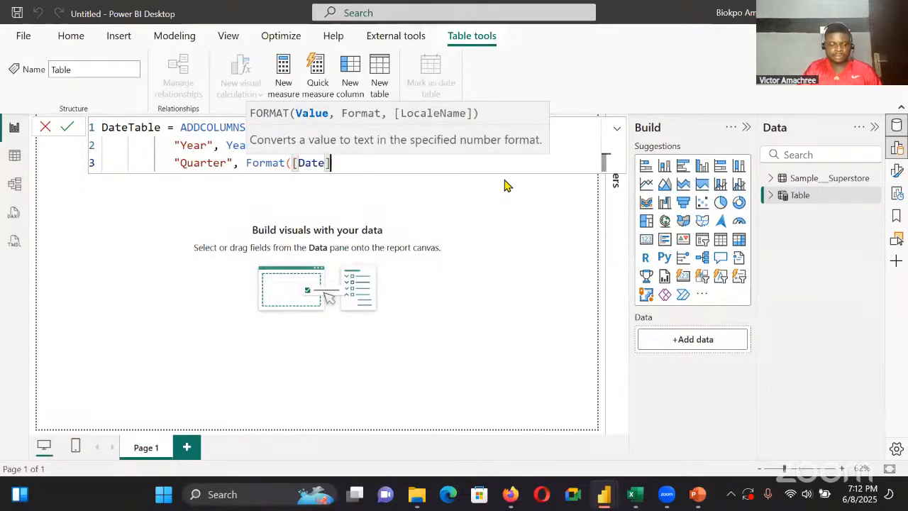
pyautogui.write(',"')
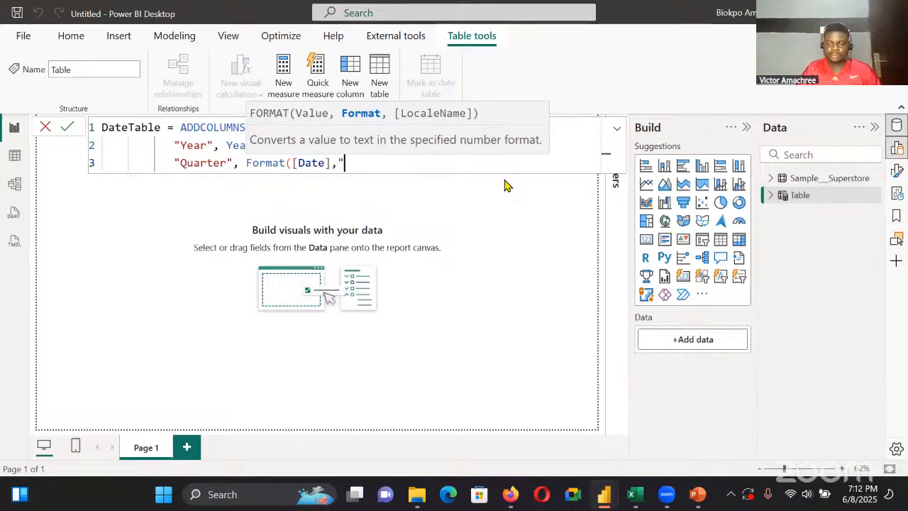
pyautogui.write('|')
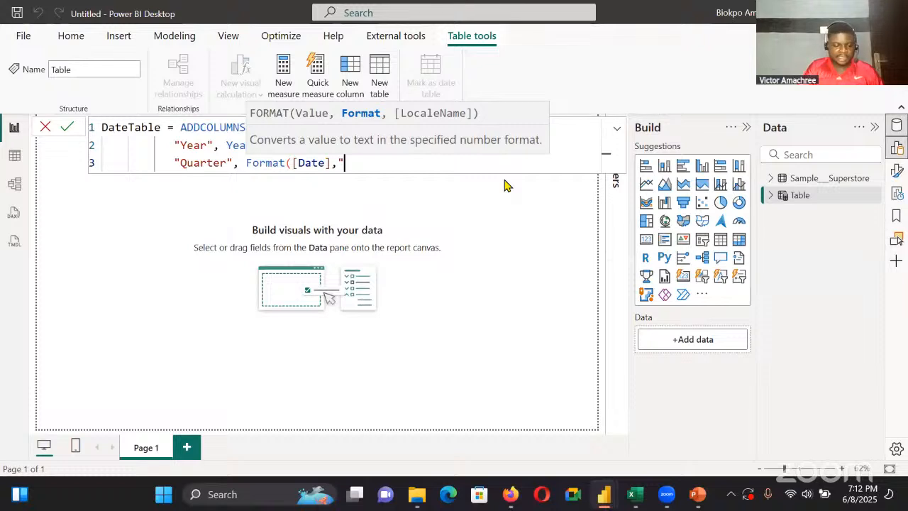
pyautogui.write('\\')
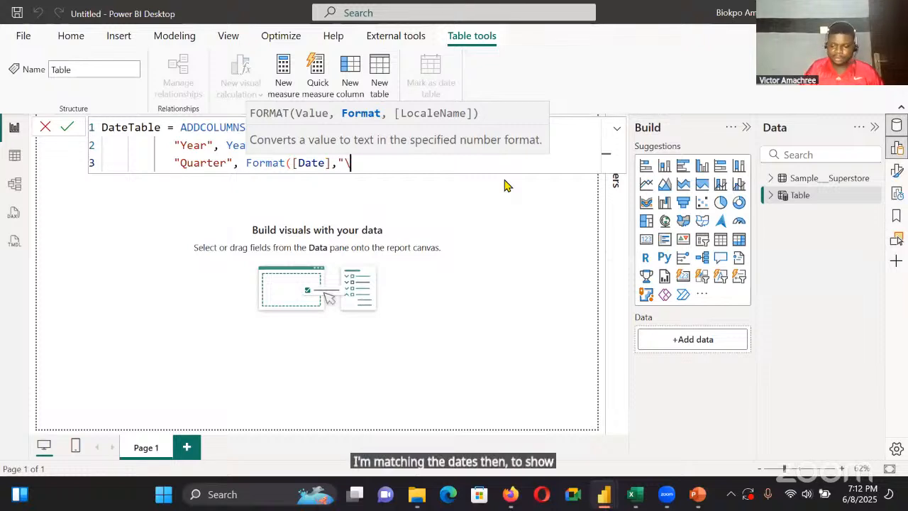
pyautogui.write('QQ"')
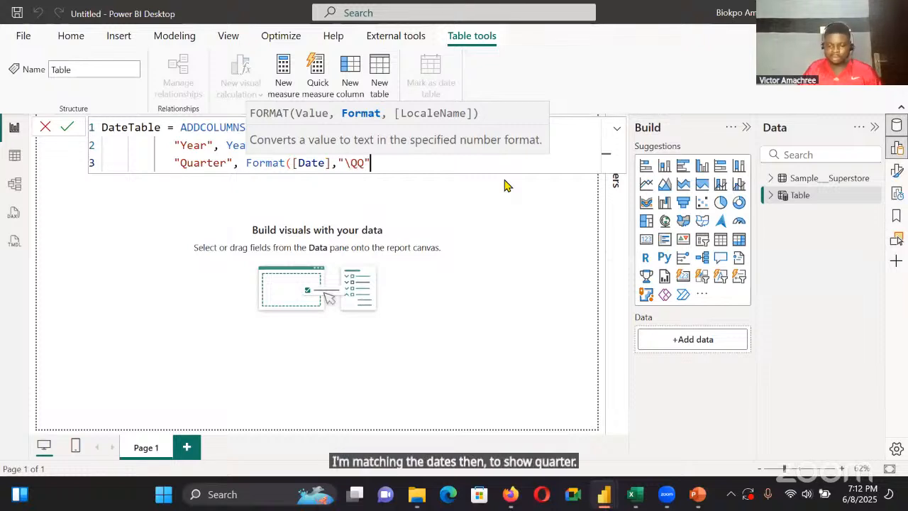
pyautogui.write('),')
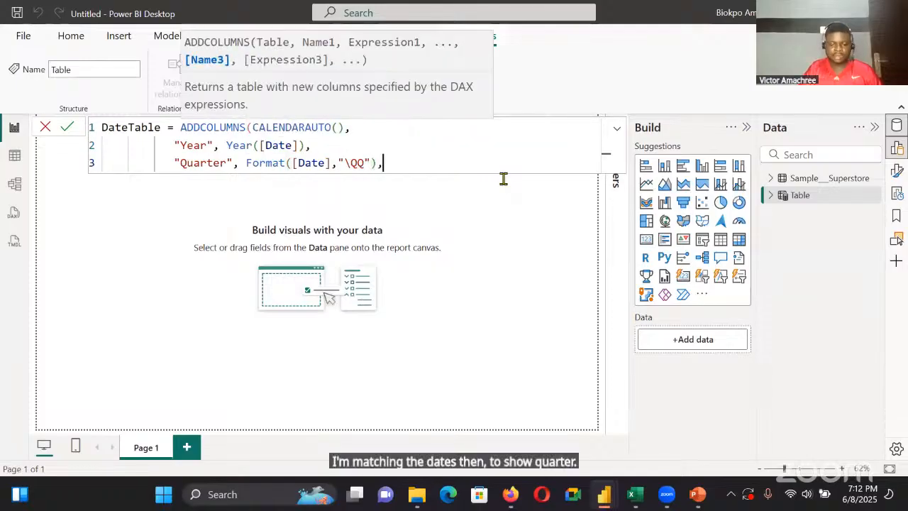
# Add an indented fourth line to the DateTable formula with the quoted column name "Monthnumber" and a comma
pyautogui.hotkey('shift', 'Return')
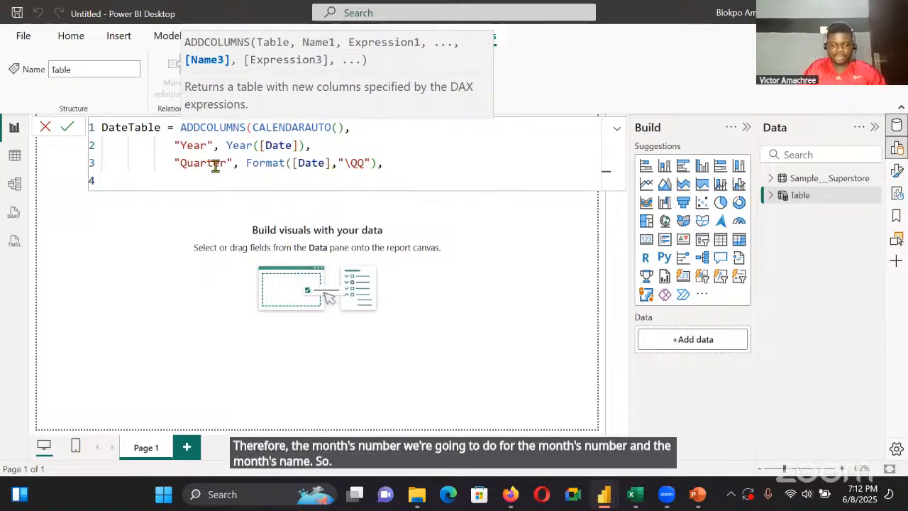
pyautogui.press('Tab')
pyautogui.press('Tab')
pyautogui.press('Tab')
pyautogui.write('Mobt')
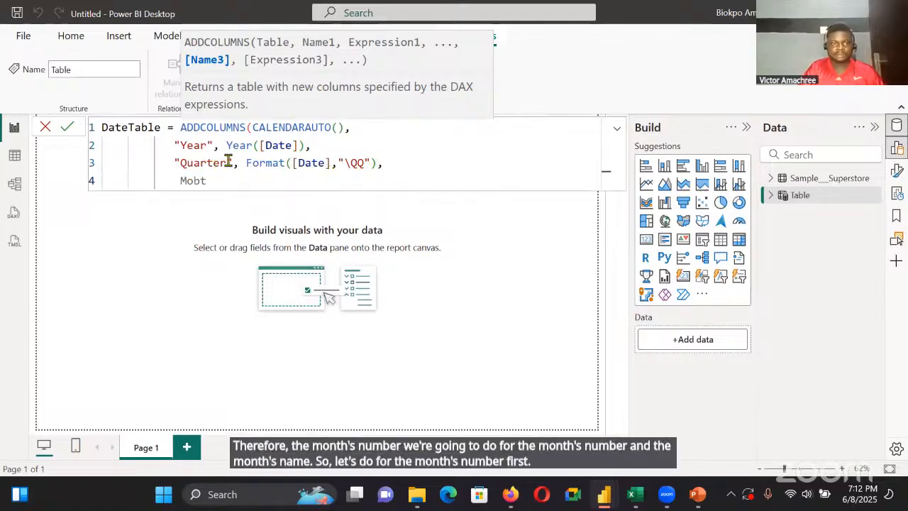
pyautogui.press('BackSpace')
pyautogui.press('BackSpace')
pyautogui.press('BackSpace')
pyautogui.press('BackSpace')
pyautogui.write('"')
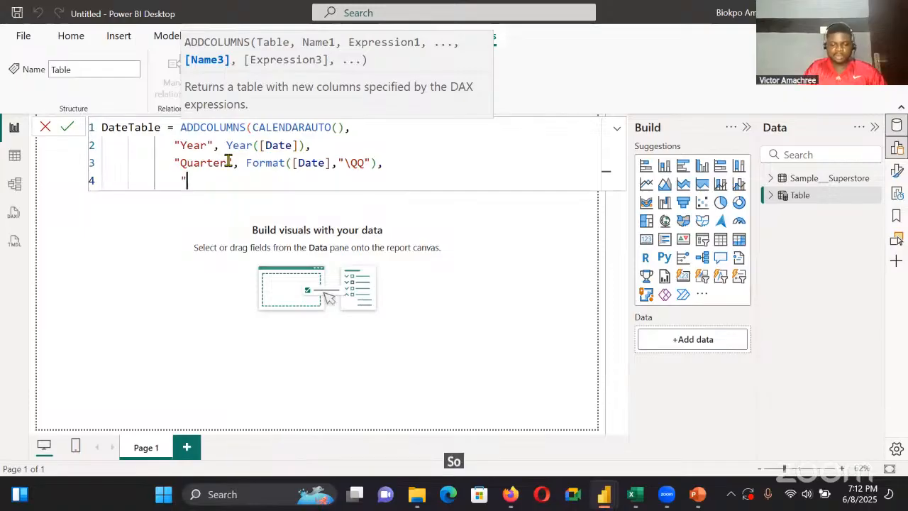
pyautogui.write('Monthnumber')
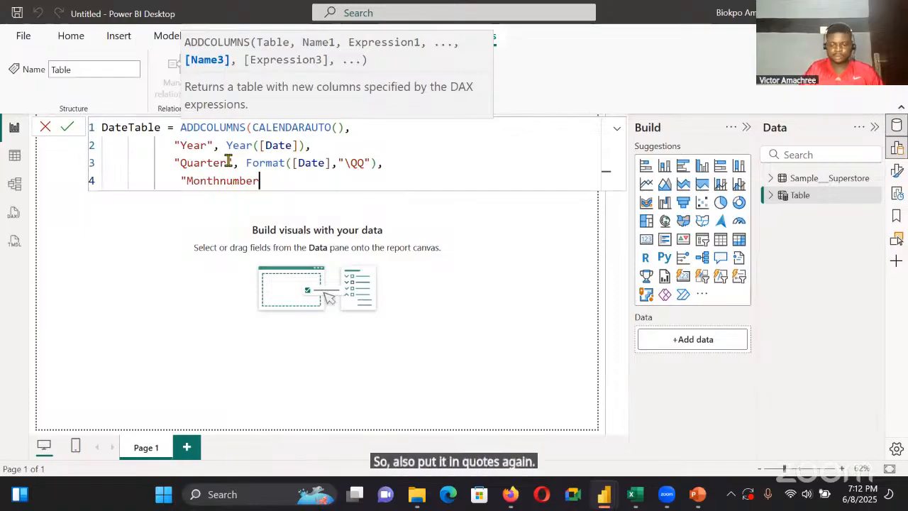
pyautogui.write('",')
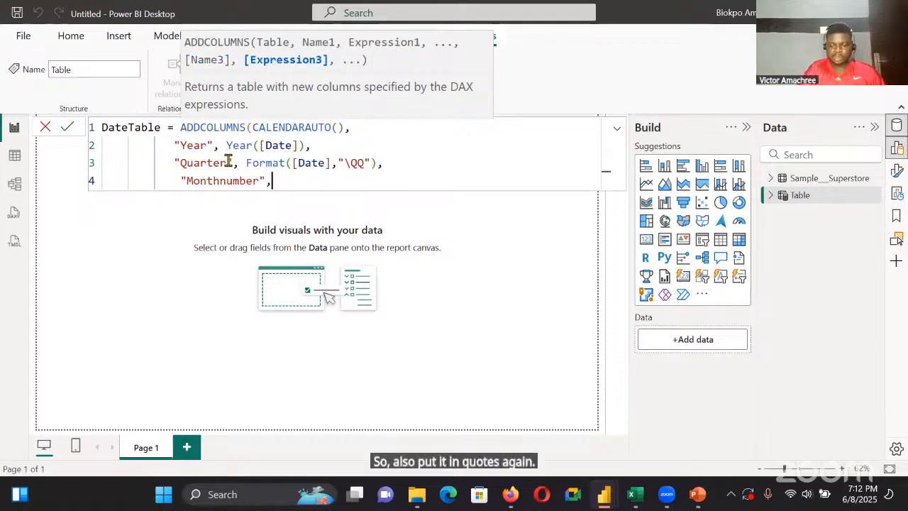
pyautogui.write('Month')
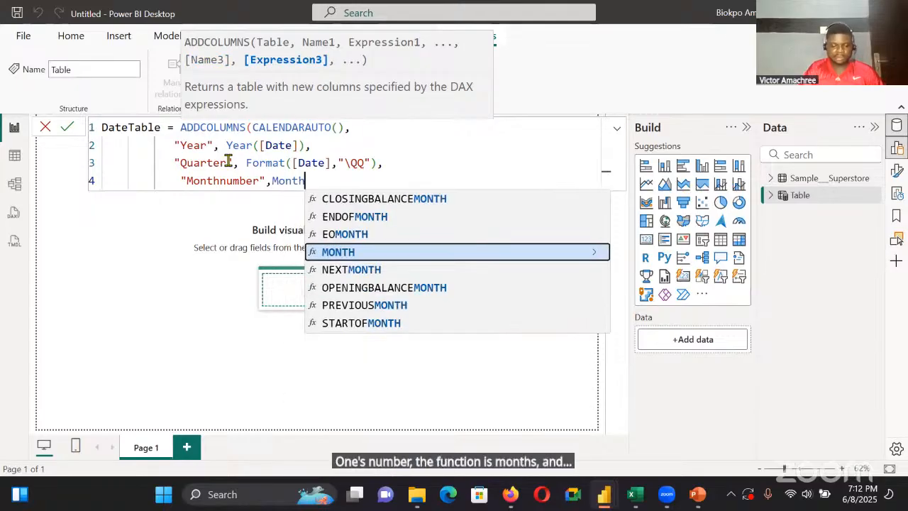
pyautogui.write('([d')
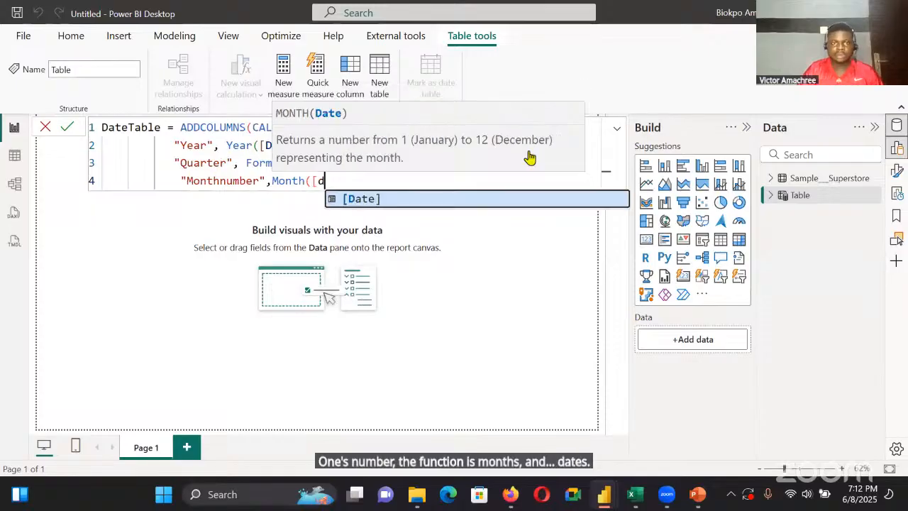
# Define the "Monthnumber" column with the expression Month([Date]), followed by a comma
pyautogui.click(472, 196)
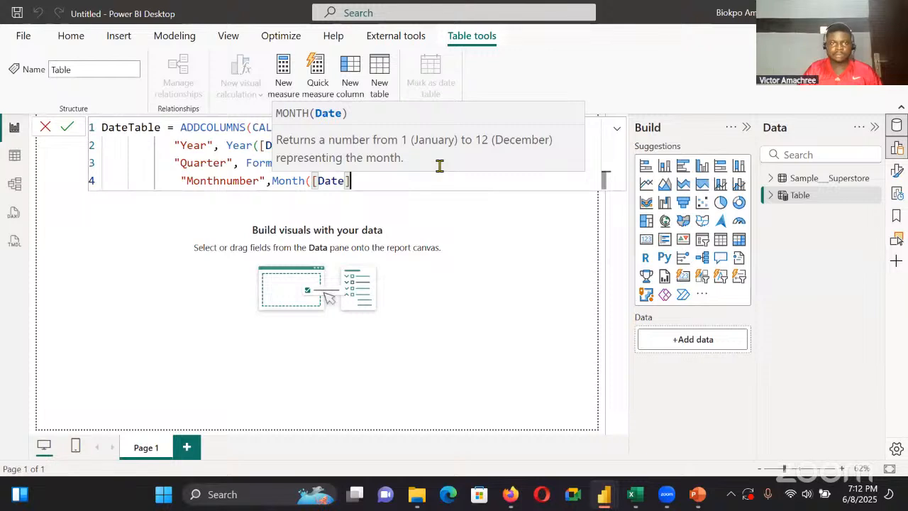
pyautogui.write('),')
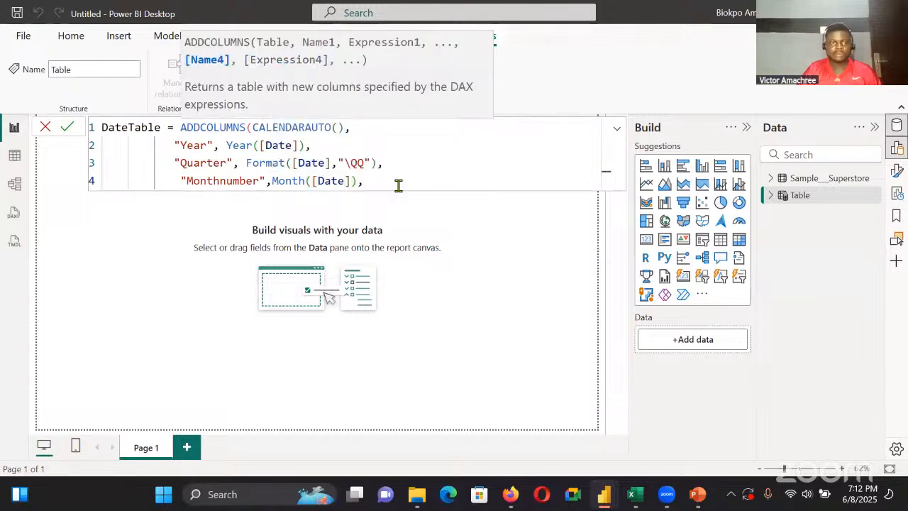
# Copy the "Quarter" column definition onto new lines 5 and 6 of the formula, ending line 5 with a comma
pyautogui.press('Return')
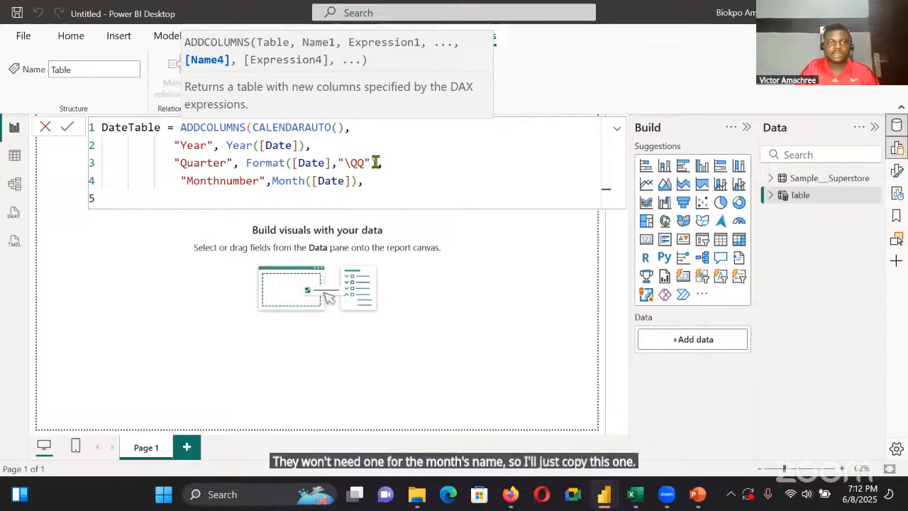
pyautogui.moveTo(376, 163); pyautogui.dragTo(175, 163)
pyautogui.hotkey('ctrl', 'c')
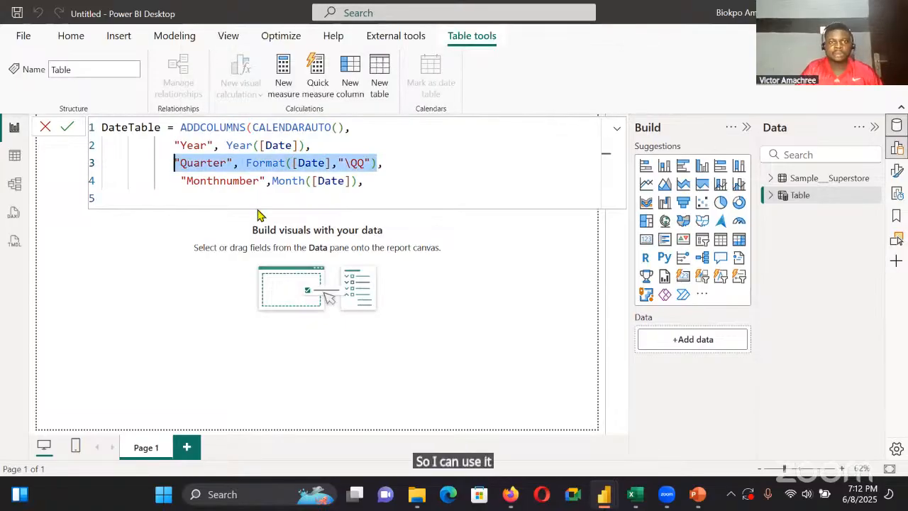
pyautogui.click(194, 182)
pyautogui.hotkey('ctrl', 'v')
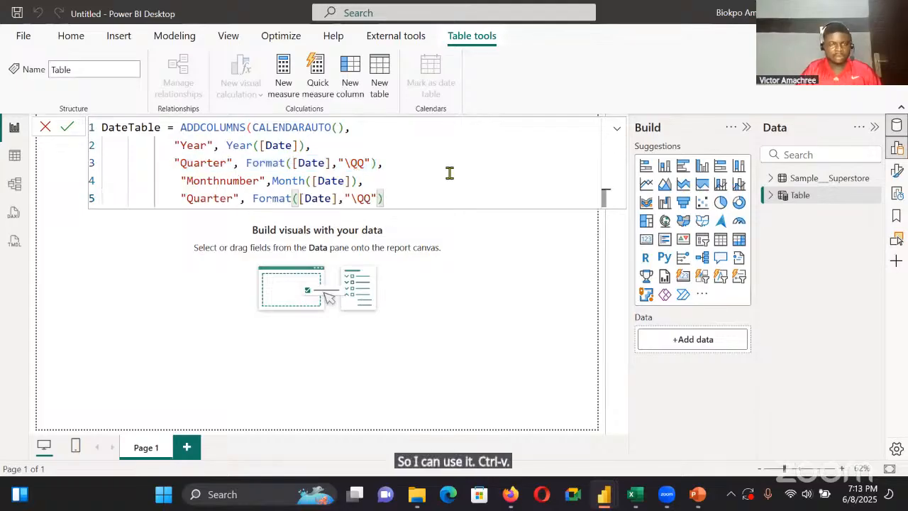
pyautogui.hotkey('shift', 'Return')
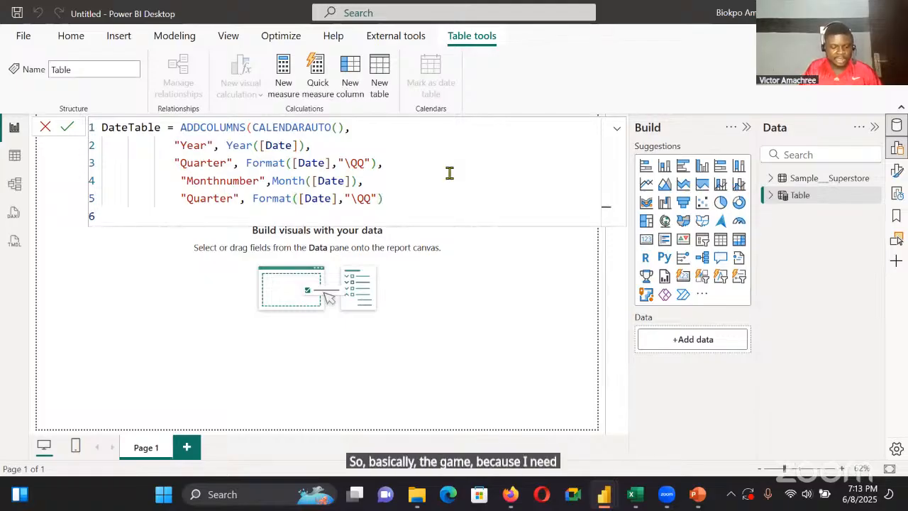
pyautogui.hotkey('ctrl', 'v')
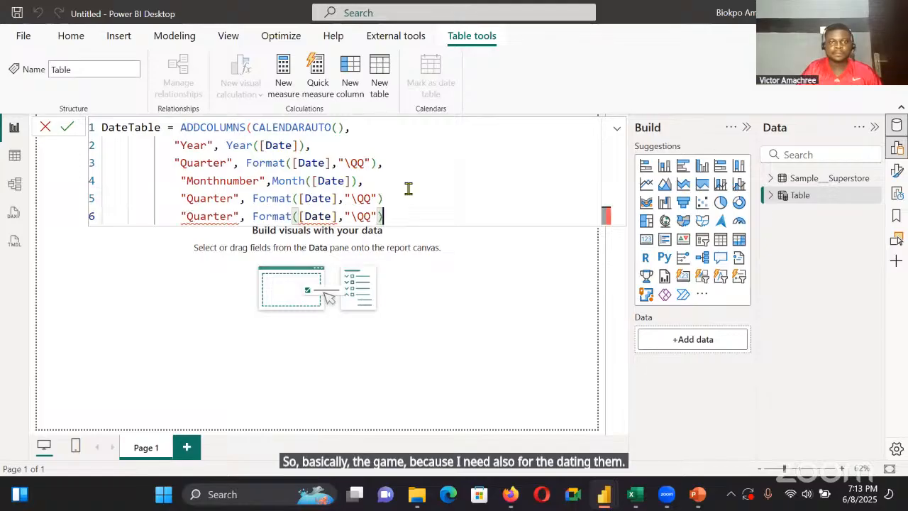
pyautogui.click(405, 196)
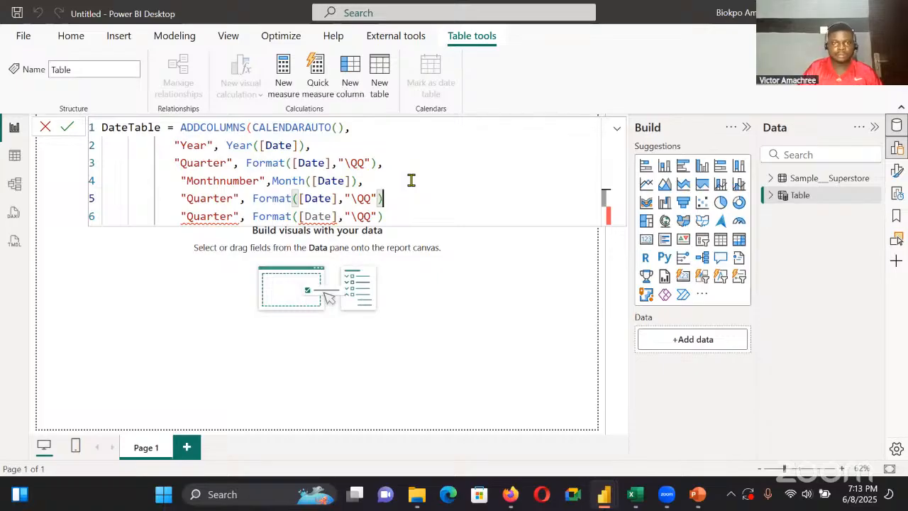
pyautogui.write(',')
# Rename the copied column on line 5 of the formula as "Monthname"
pyautogui.click(231, 198)
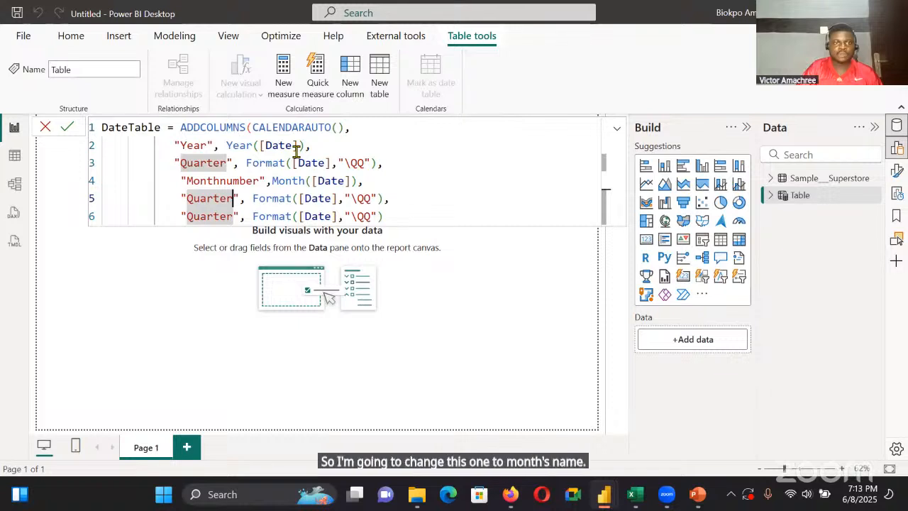
pyautogui.press('BackSpace')
pyautogui.press('BackSpace')
pyautogui.press('BackSpace')
pyautogui.press('BackSpace')
pyautogui.press('BackSpace')
pyautogui.press('BackSpace')
pyautogui.press('BackSpace')
pyautogui.write('Monthn')
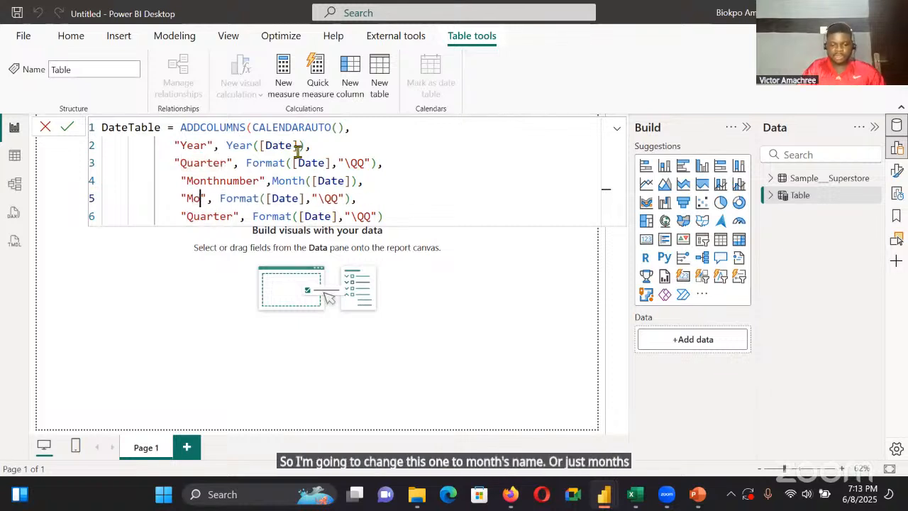
pyautogui.write('ame')
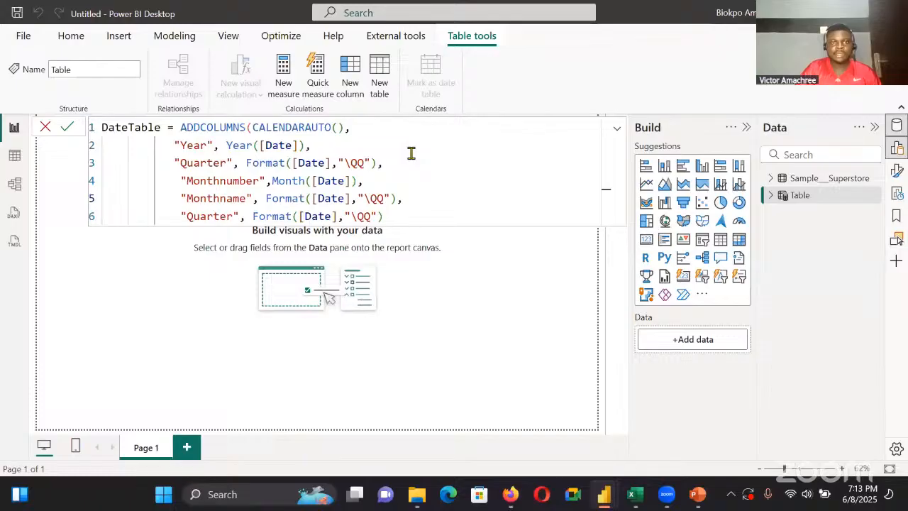
# Replace the format string of the "Monthname" column with "MMM"
pyautogui.press('BackSpace')
pyautogui.press('BackSpace')
pyautogui.press('BackSpace')
pyautogui.write('MMM')
# Rename the copied column on line 6 of the formula as "Dayname"
pyautogui.click(393, 212)
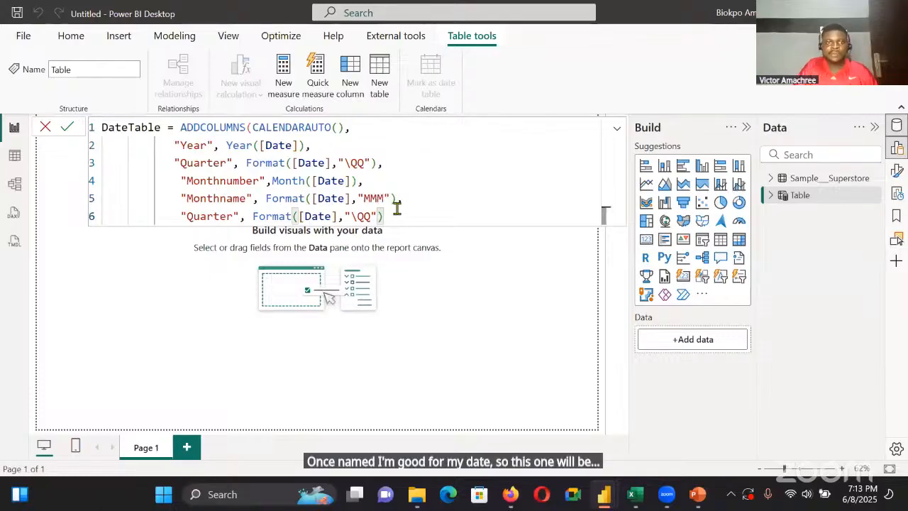
pyautogui.click(232, 217)
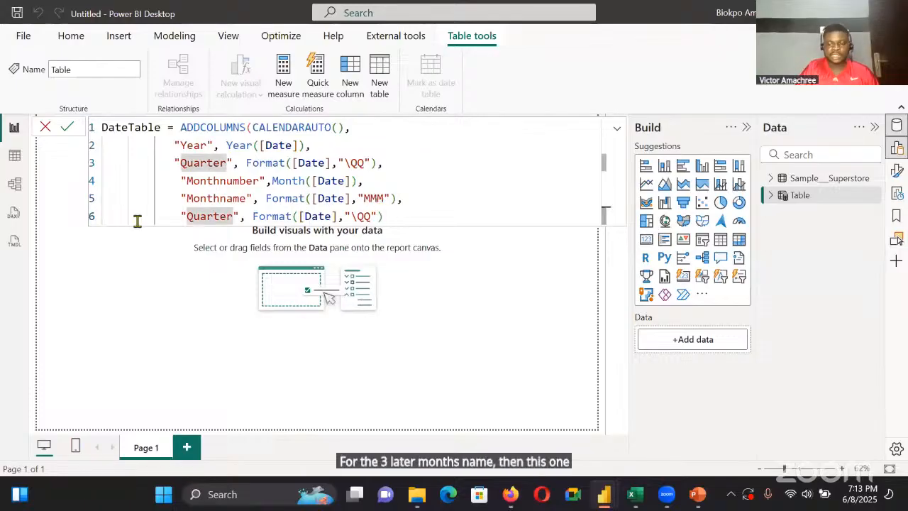
pyautogui.press('BackSpace')
pyautogui.press('BackSpace')
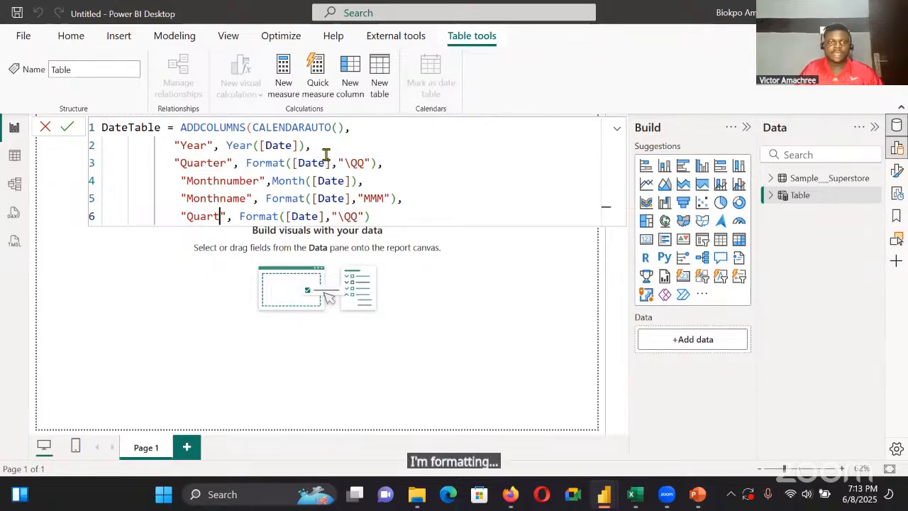
pyautogui.press('BackSpace')
pyautogui.press('BackSpace')
pyautogui.press('BackSpace')
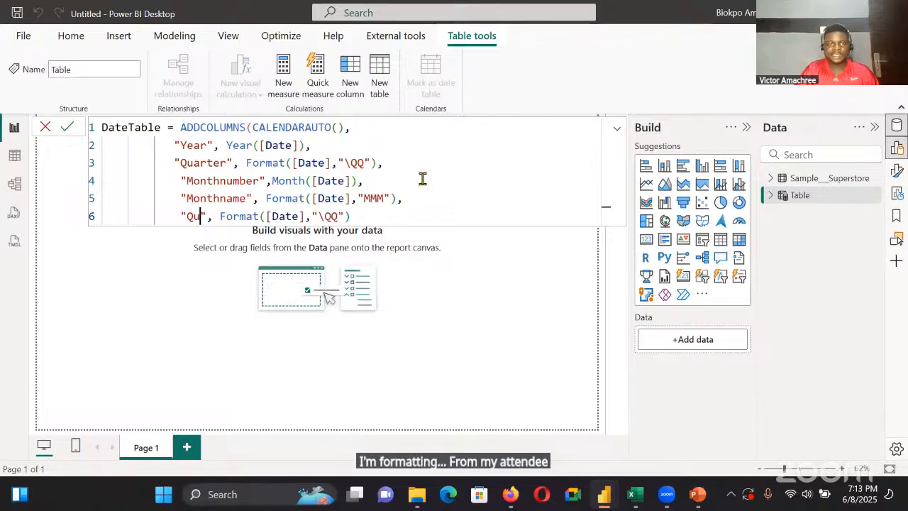
pyautogui.press('BackSpace')
pyautogui.press('BackSpace')
pyautogui.write('Dayname')
# Replace the format string of the "Dayname" column with "DDD" and end its line with a comma
pyautogui.press('BackSpace')
pyautogui.press('BackSpace')
pyautogui.press('BackSpace')
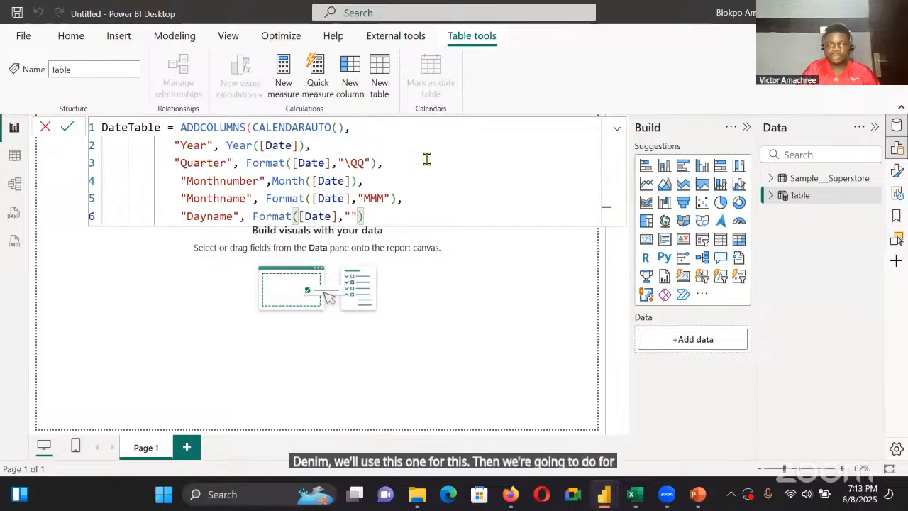
pyautogui.write('DDD"),')
# Add a seventh line to the DateTable formula with the quoted column name "Daynumber"
pyautogui.hotkey('shift', 'Return')
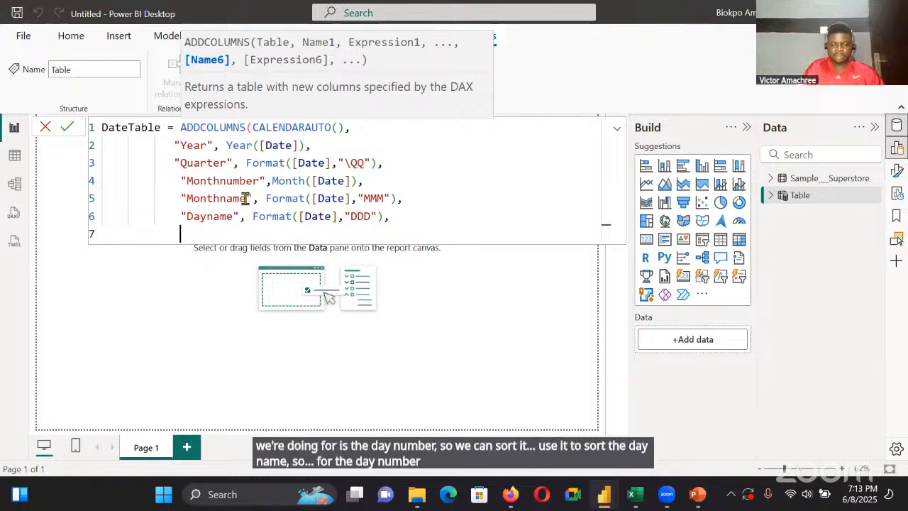
pyautogui.write('"Daynmu')
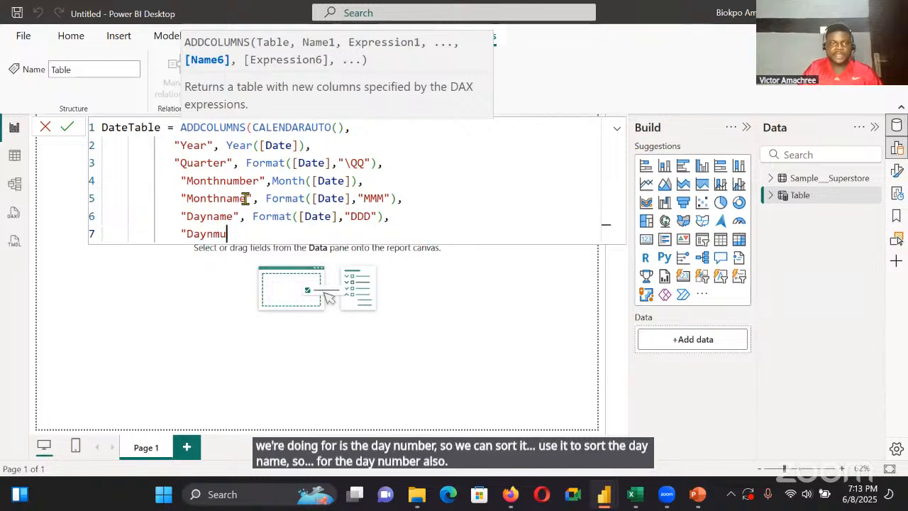
pyautogui.press('BackSpace')
pyautogui.press('BackSpace')
pyautogui.write('umber"')
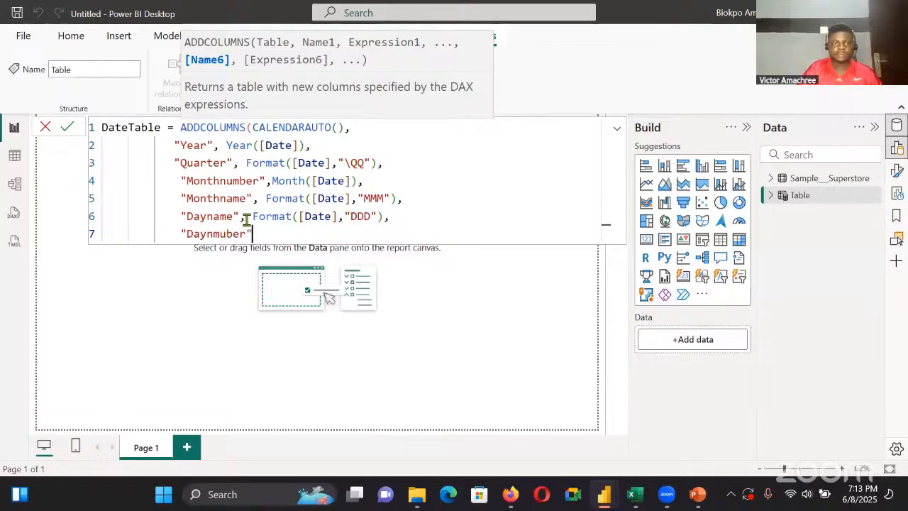
pyautogui.click(220, 233)
pyautogui.press('BackSpace')
pyautogui.press('Right')
pyautogui.write('m')
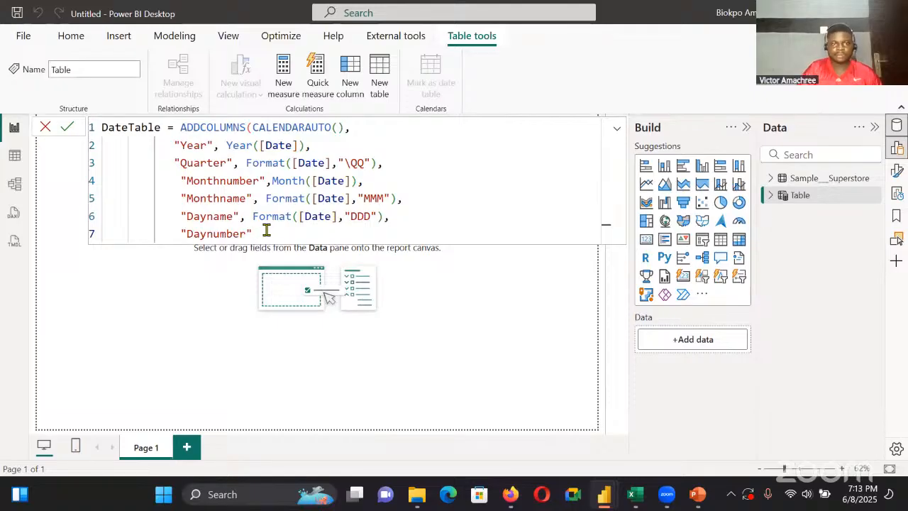
# Define the "Daynumber" column with the expression WEEKDAY([Date]), preceded by a comma
pyautogui.click(267, 231)
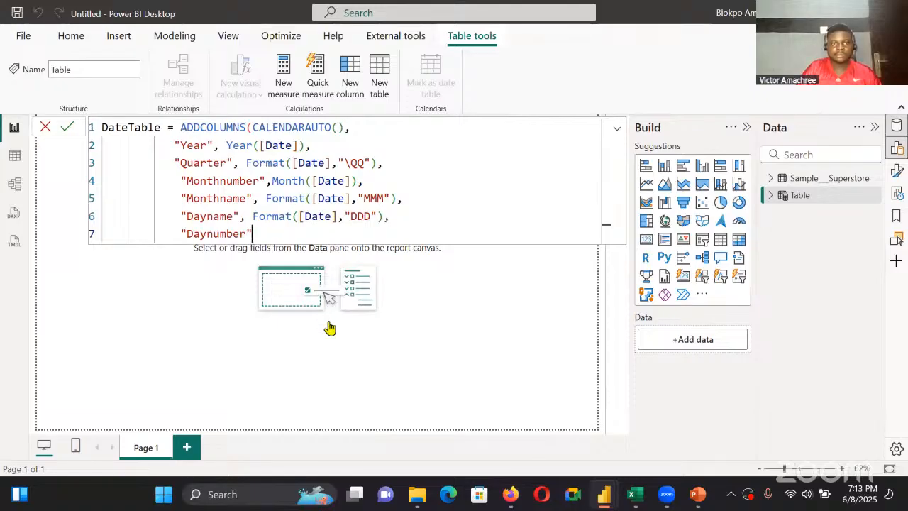
pyautogui.write(', WEEKDAY(')
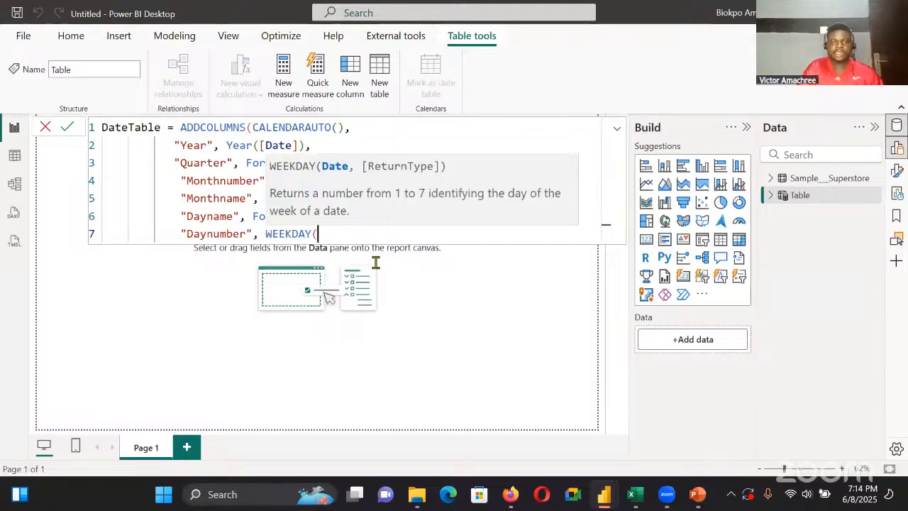
pyautogui.write('date')
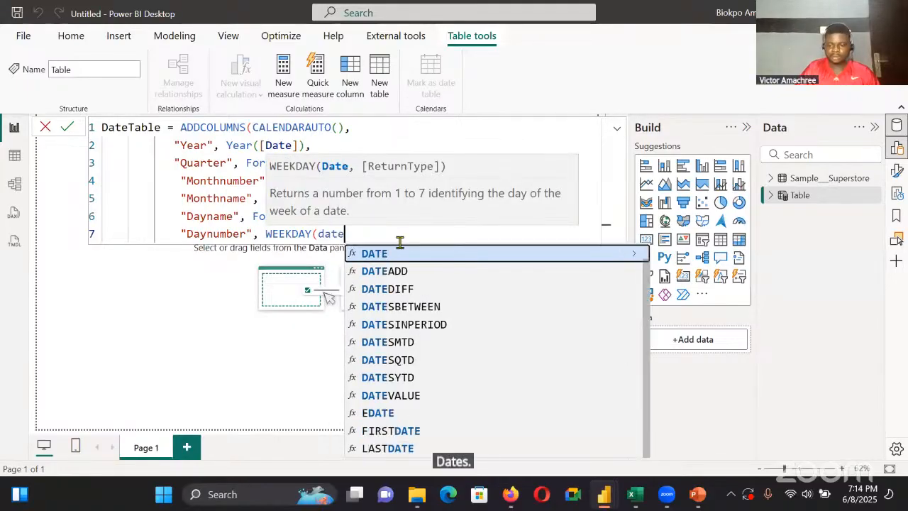
pyautogui.press('Tab')
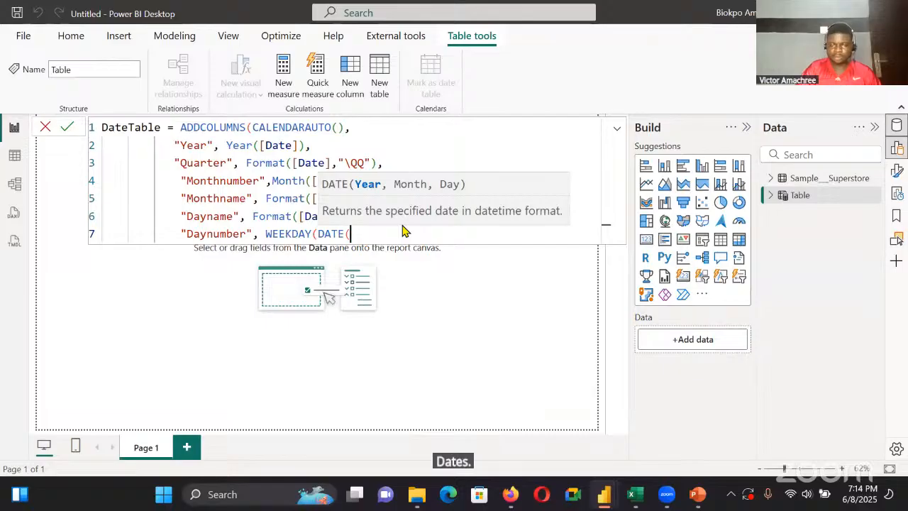
pyautogui.press('BackSpace')
pyautogui.press('BackSpace')
pyautogui.press('BackSpace')
pyautogui.press('BackSpace')
pyautogui.press('BackSpace')
pyautogui.write('[')
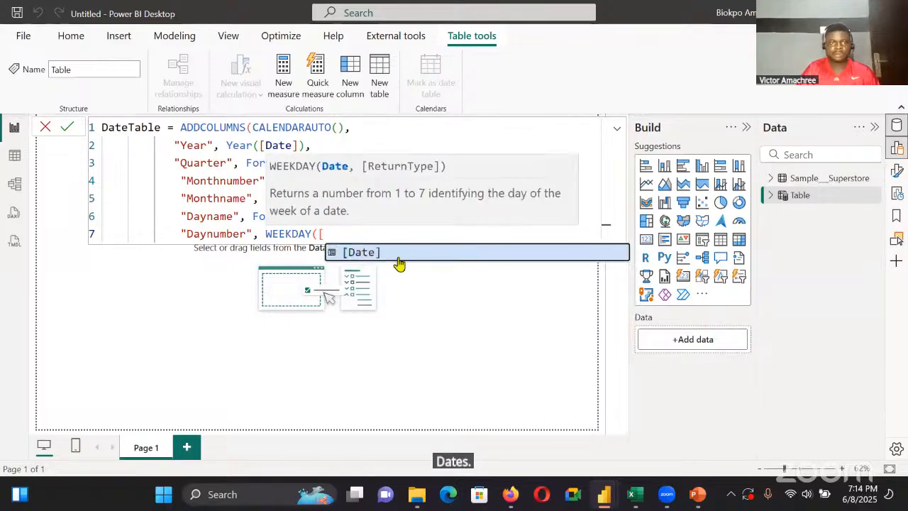
pyautogui.click(404, 253)
pyautogui.write(')')
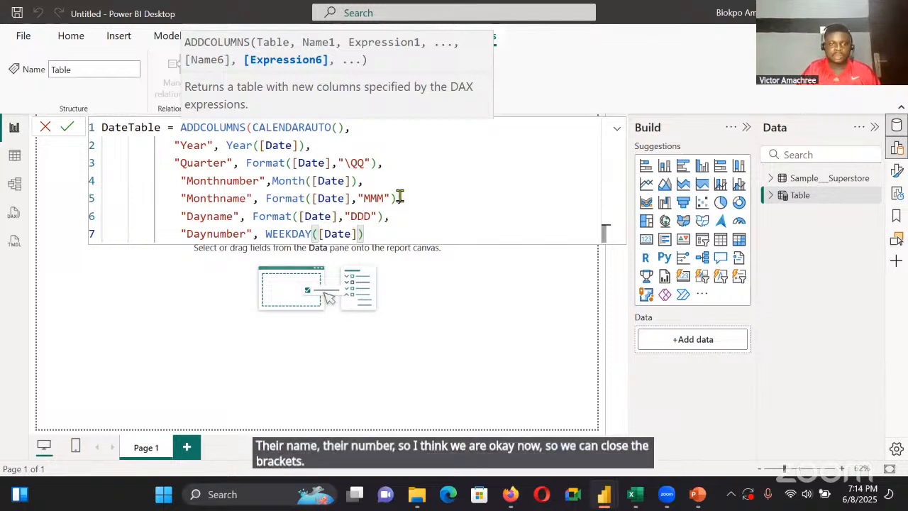
# Close the ADDCOLUMNS function with a parenthesis on line 8 and commit the formula to create the DateTable
pyautogui.hotkey('shift', 'Return')
pyautogui.write(')')
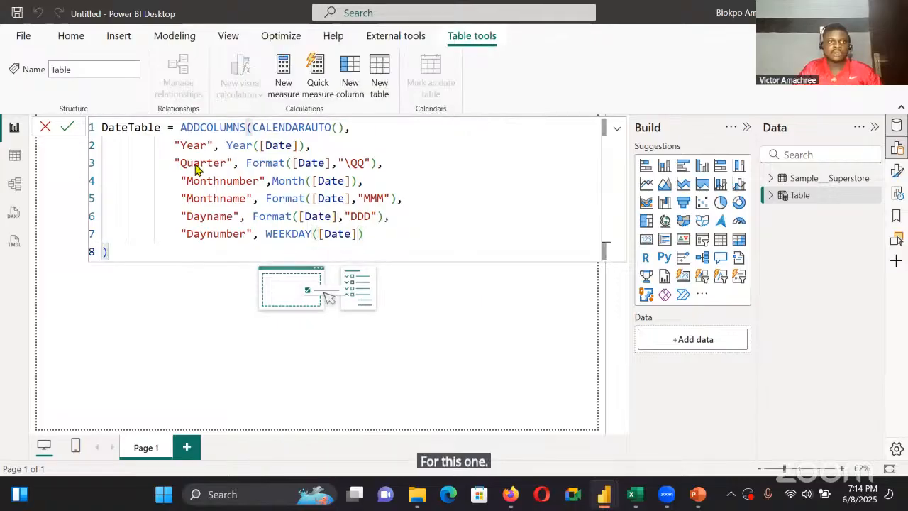
pyautogui.click(68, 128)
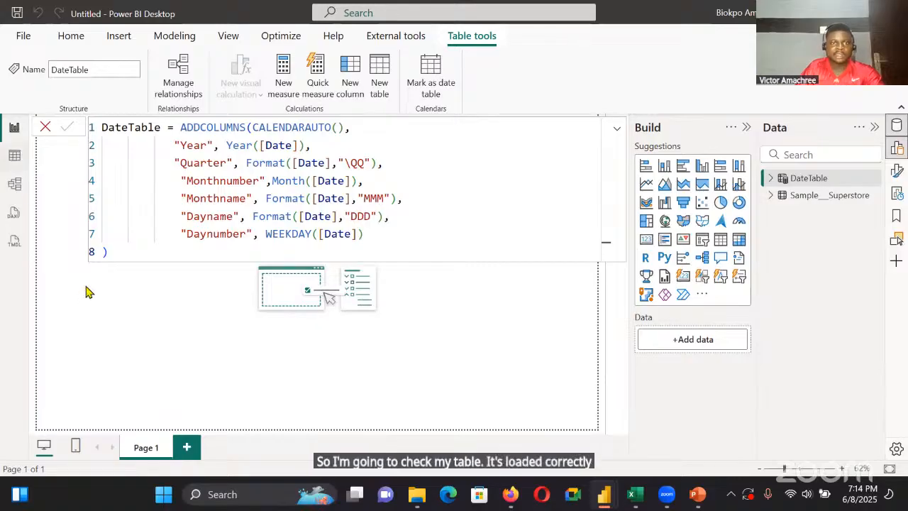
# Show the DateTable's rows and sort the Monthname column by Monthnumber
pyautogui.click(14, 156)
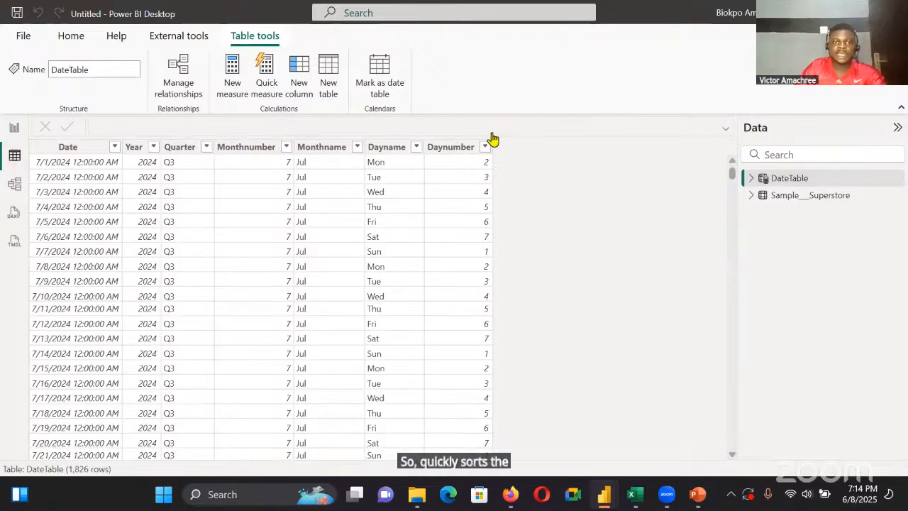
pyautogui.click(387, 147)
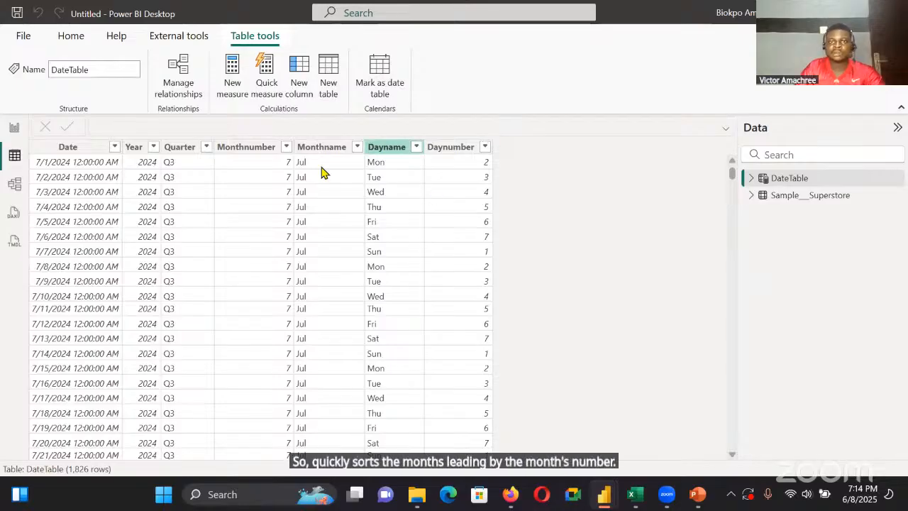
pyautogui.click(532, 92)
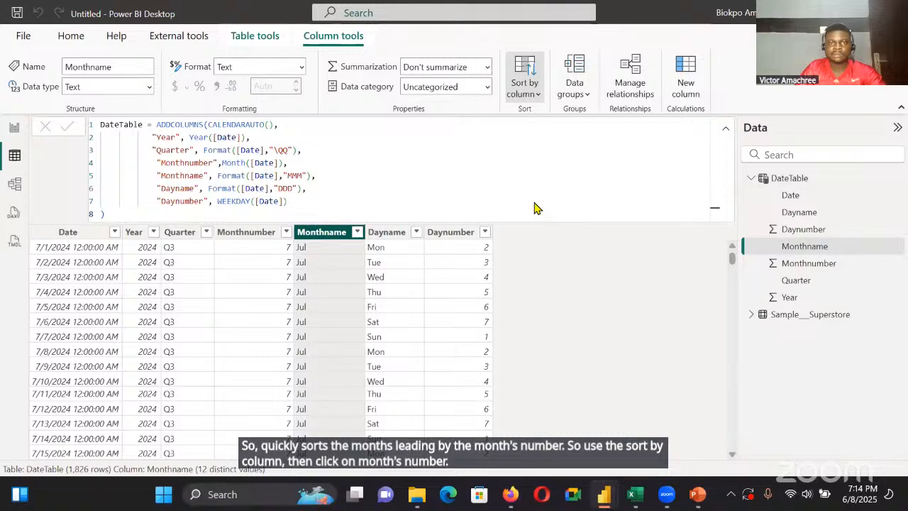
pyautogui.click(540, 209)
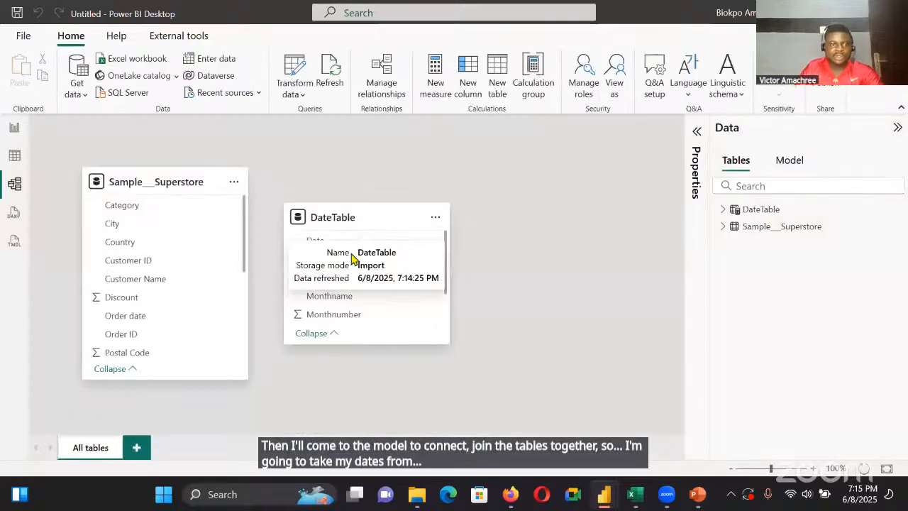
# Relate DateTable's Date column to Sample__Superstore's Order date with an active one-to-many relationship and save it
pyautogui.scroll(-2, 156, 319)
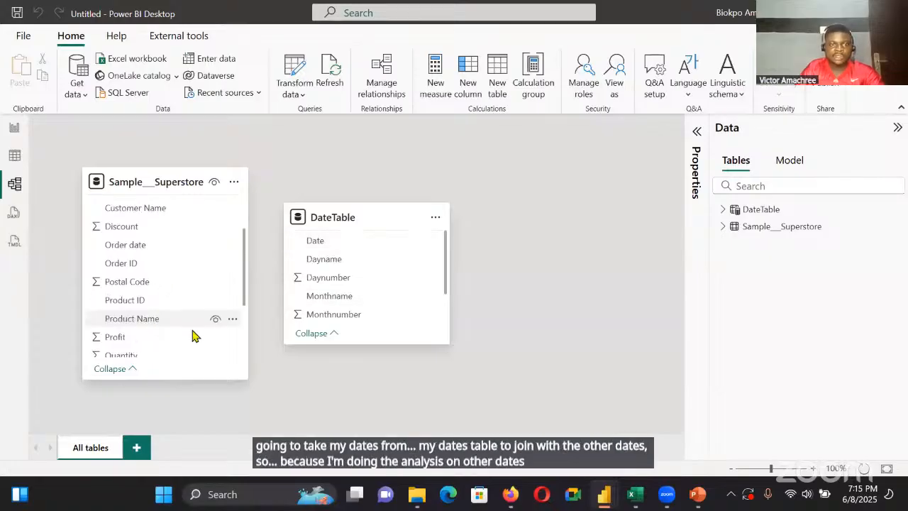
pyautogui.scroll(2, 192, 334)
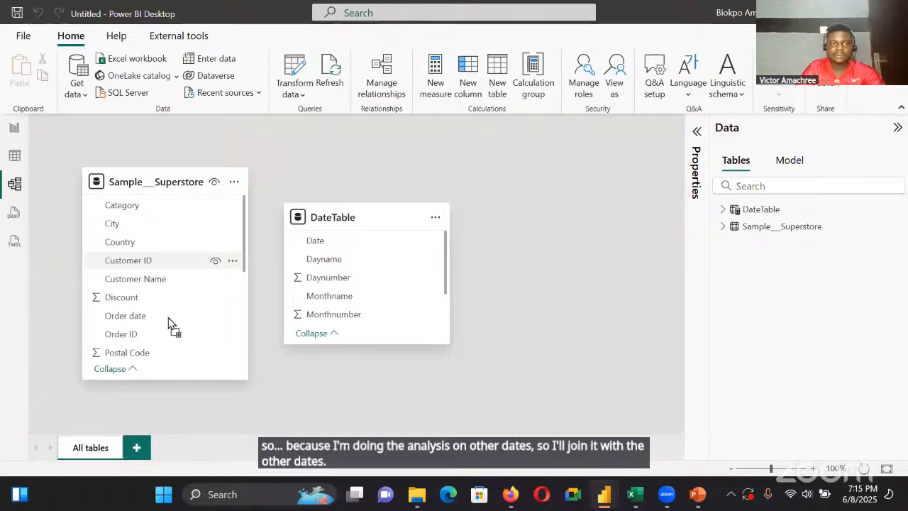
pyautogui.moveTo(170, 323); pyautogui.dragTo(200, 346)
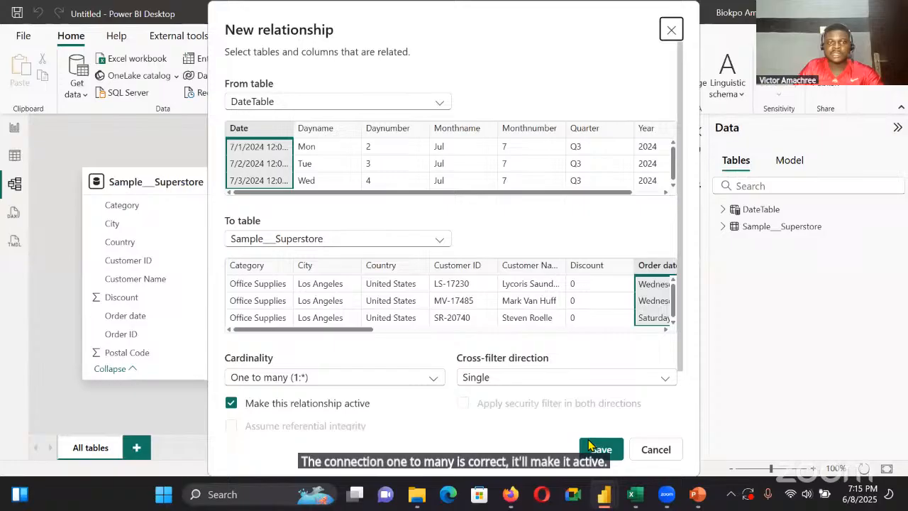
pyautogui.click(589, 446)
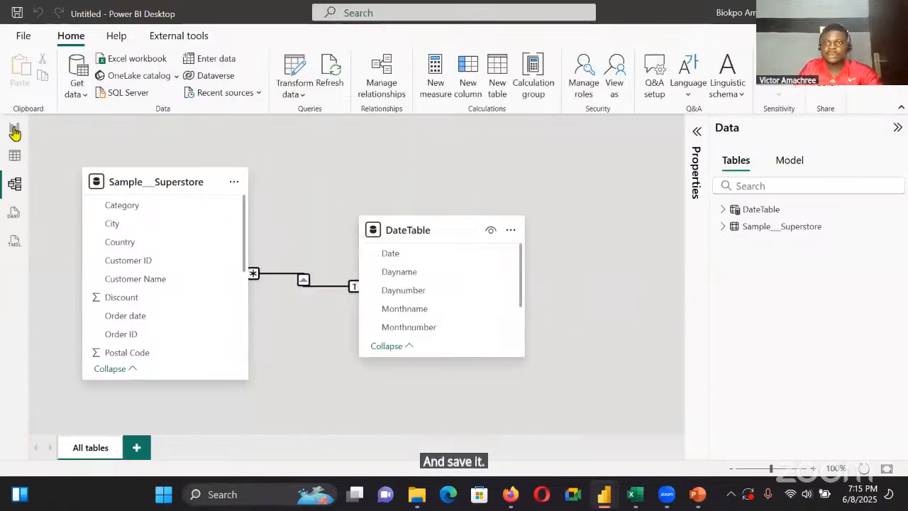
# In the report view, create a manually entered empty table named "_Measures" and load it into the model
pyautogui.click(14, 127)
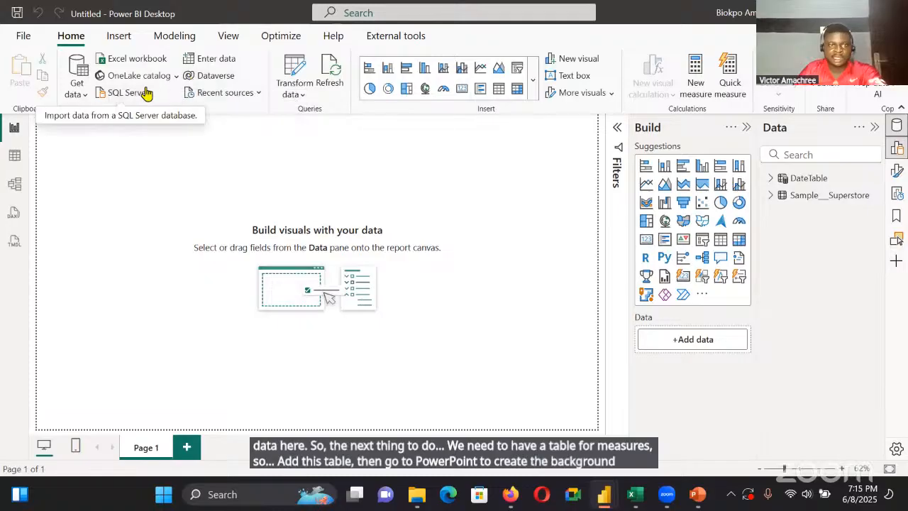
pyautogui.click(213, 63)
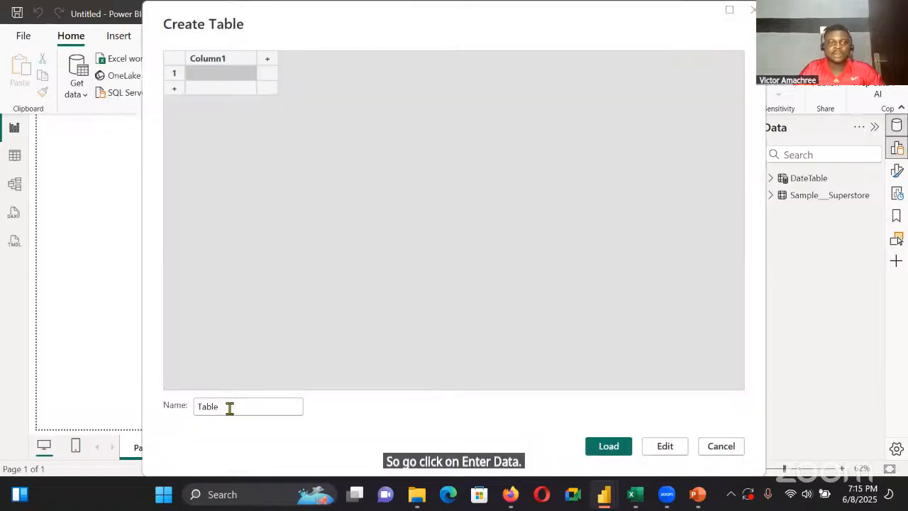
pyautogui.click(229, 406)
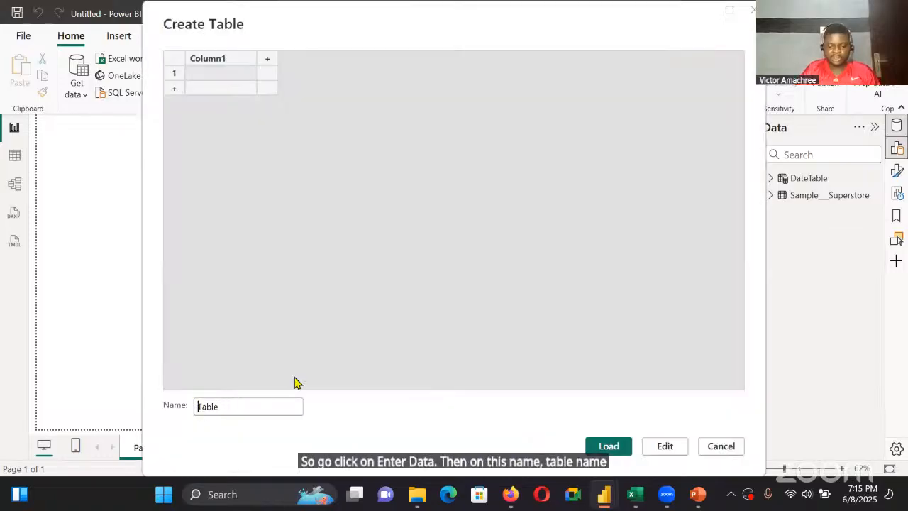
pyautogui.write('_Me')
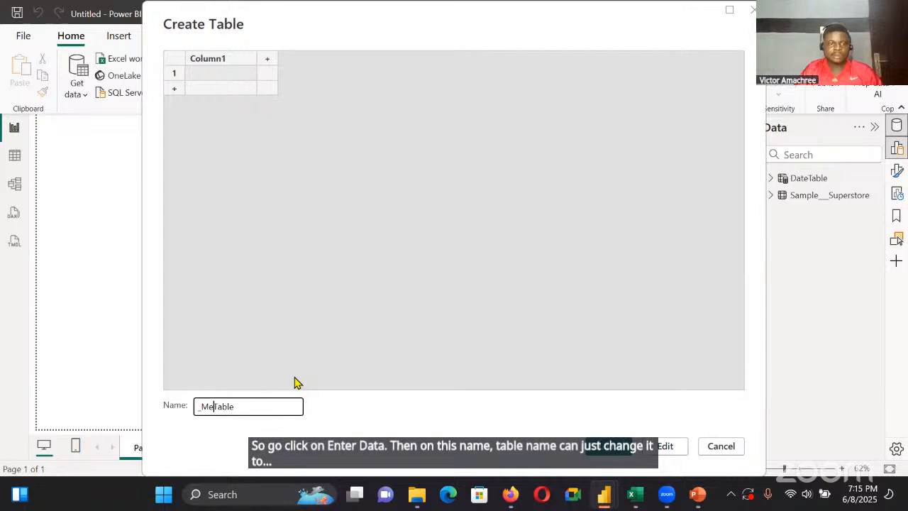
pyautogui.click(263, 410)
pyautogui.press('BackSpace')
pyautogui.press('BackSpace')
pyautogui.press('BackSpace')
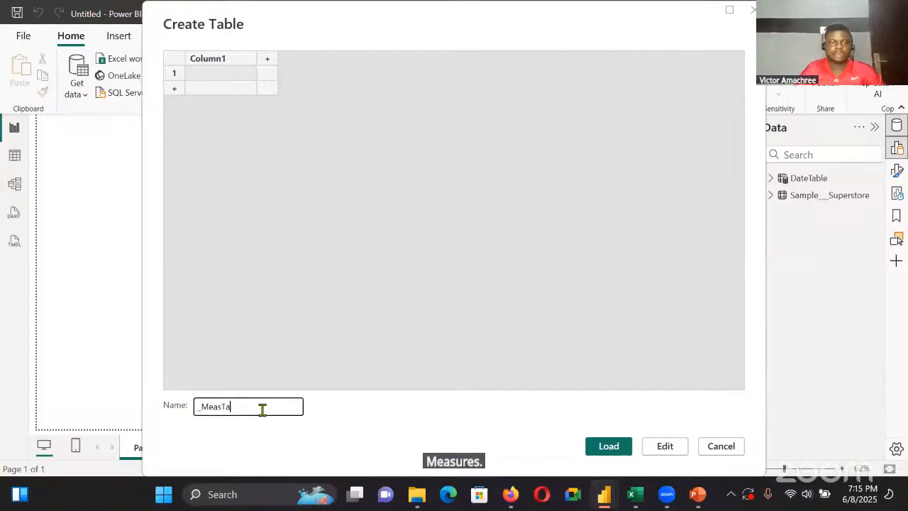
pyautogui.press('BackSpace')
pyautogui.press('BackSpace')
pyautogui.write('ures')
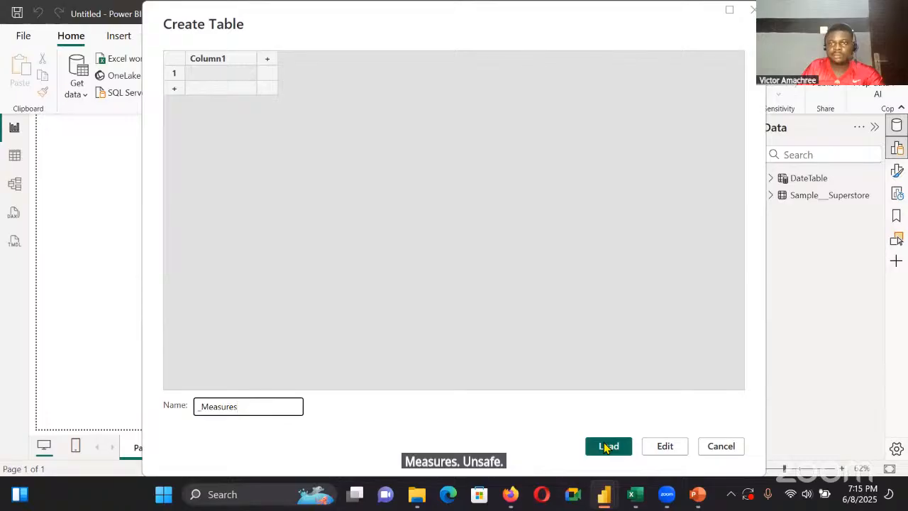
pyautogui.click(603, 446)
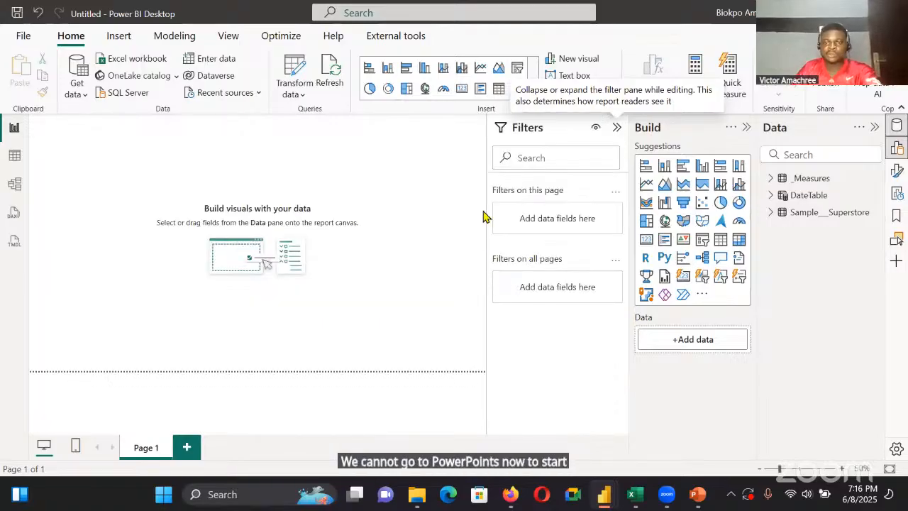
# Switch to the aha1.2 presentation in PowerPoint, add a new slide after slide 1 and delete its placeholders
pyautogui.moveTo(599, 496)
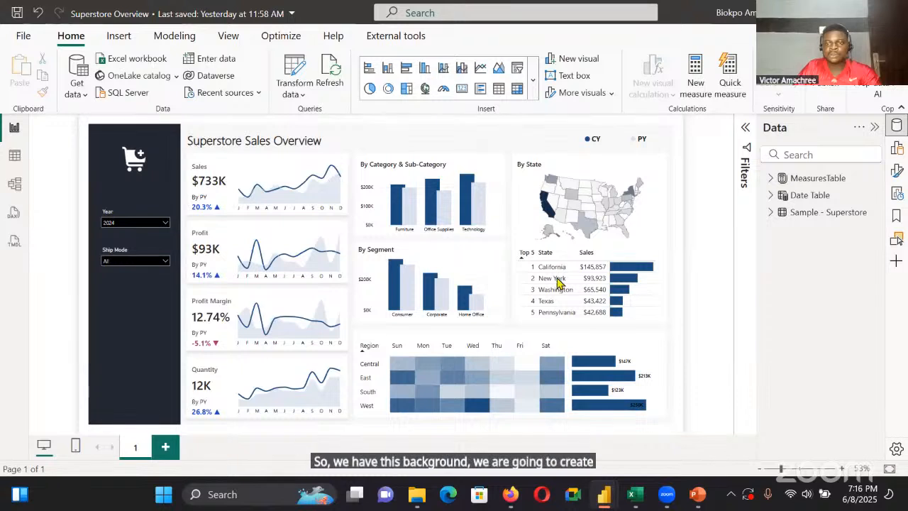
pyautogui.moveTo(698, 501)
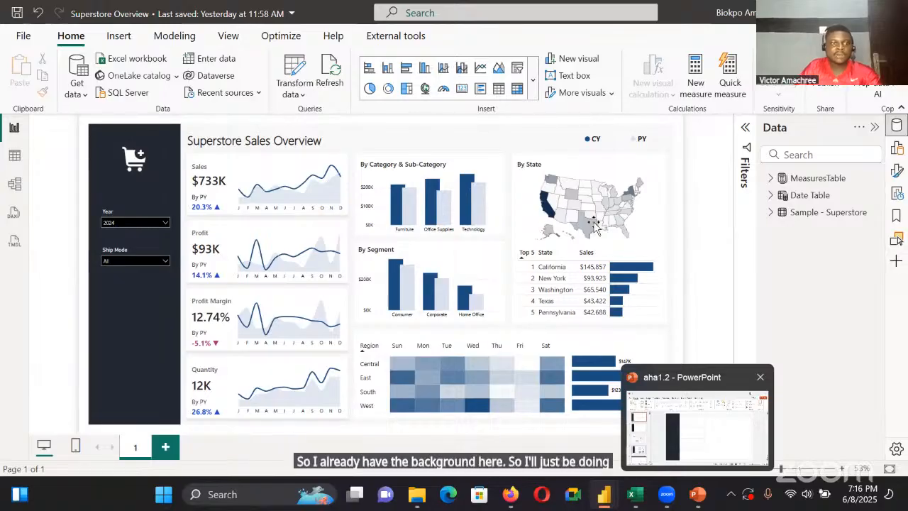
pyautogui.click(695, 426)
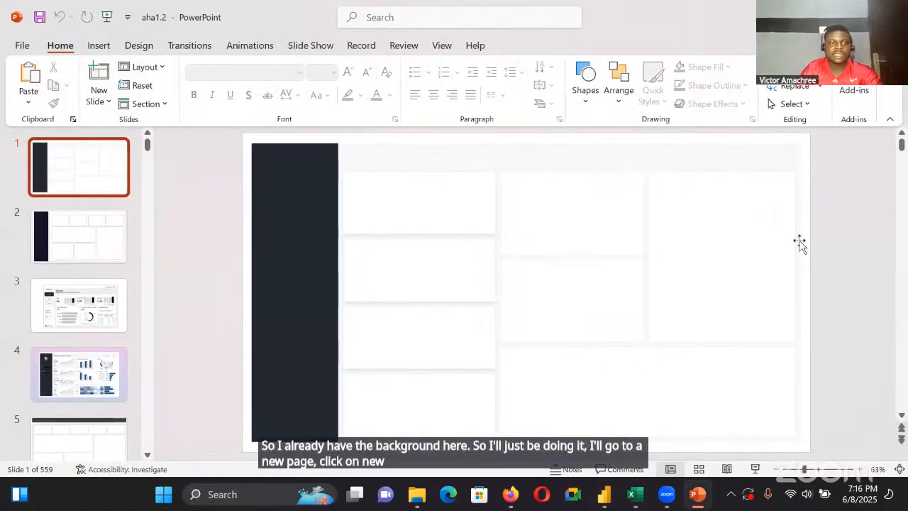
pyautogui.rightClick(94, 192)
pyautogui.press('n')
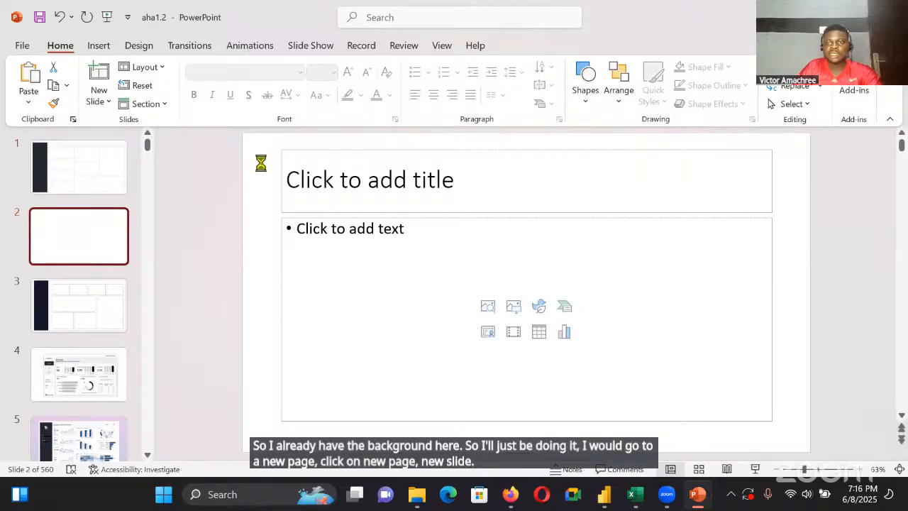
pyautogui.moveTo(267, 137); pyautogui.dragTo(787, 434)
pyautogui.press('Delete')
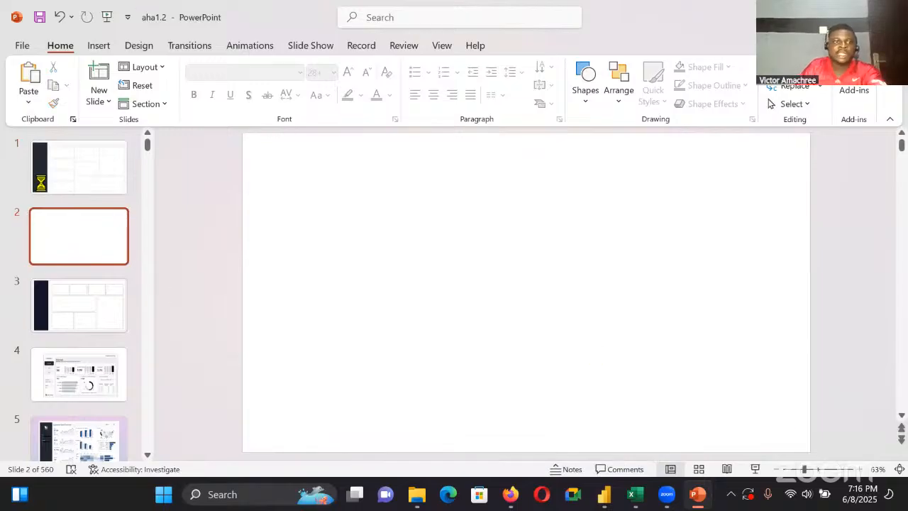
# Using slide 1 as reference, draw a tall sidebar rectangle about 1.74" wide near slide 2's left edge, with small margins
pyautogui.click(52, 171)
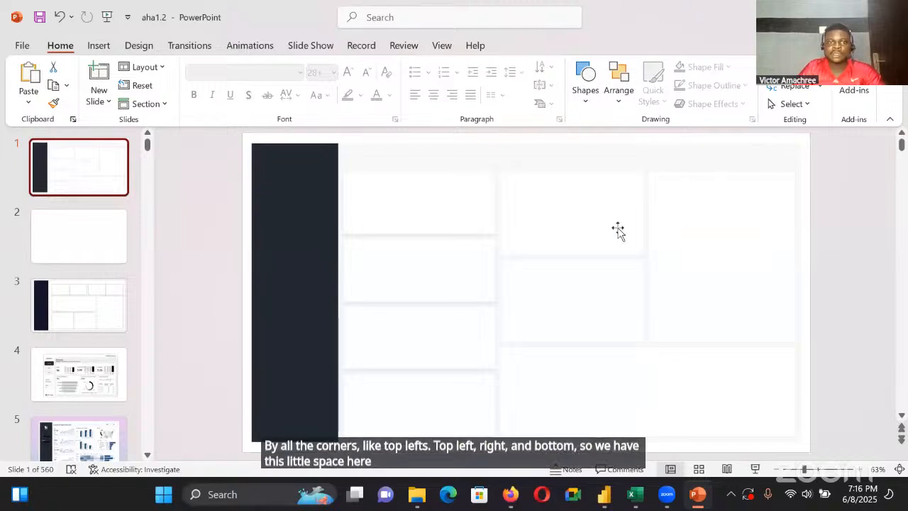
pyautogui.click(94, 246)
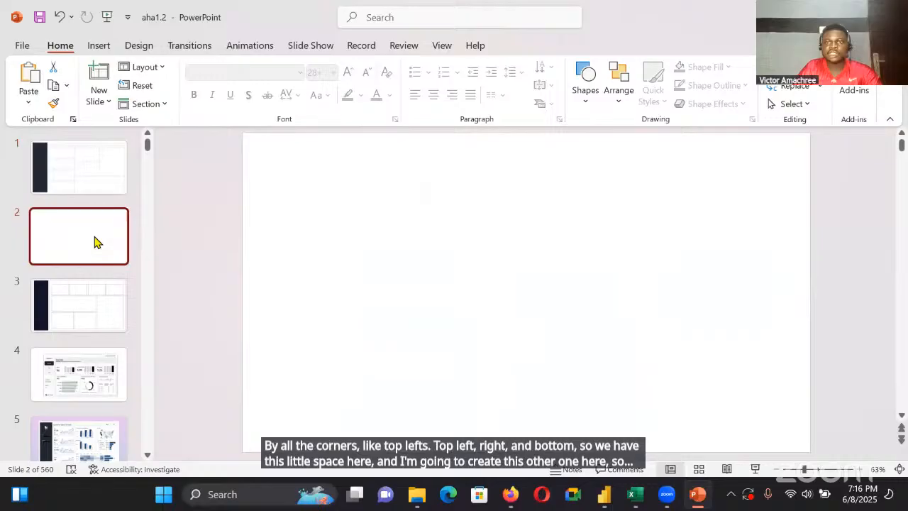
pyautogui.click(585, 80)
pyautogui.click(621, 137)
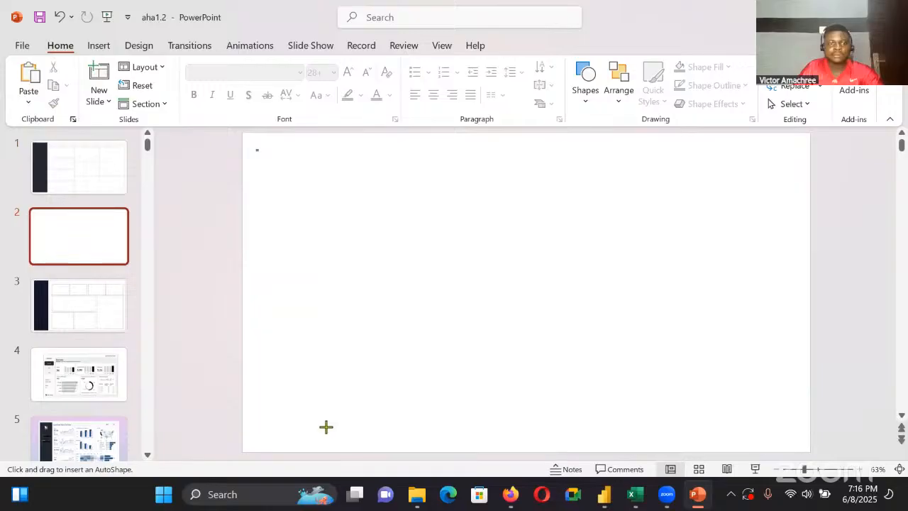
pyautogui.moveTo(256, 150); pyautogui.dragTo(330, 450)
pyautogui.moveTo(311, 393); pyautogui.dragTo(306, 389)
# Apply the black shape style to the sidebar rectangle and set its outline and fill to the darkest shades of the black theme colour
pyautogui.click(226, 91)
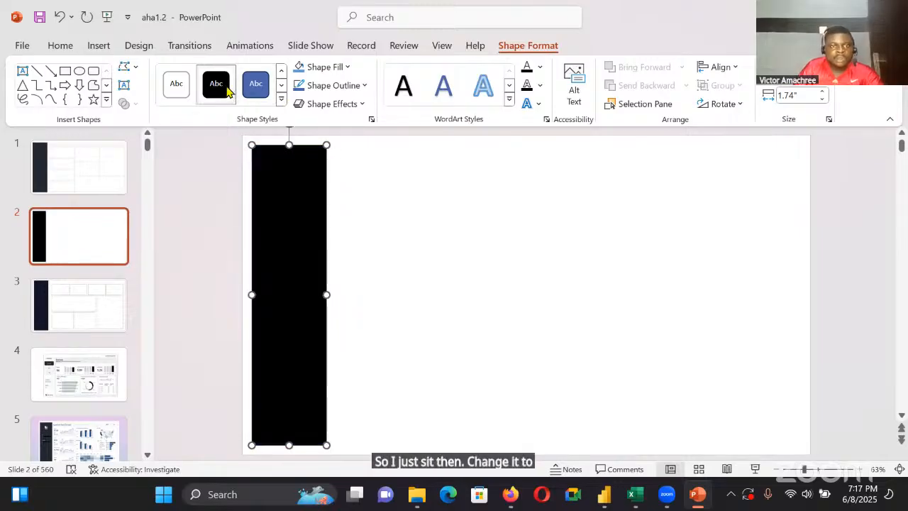
pyautogui.click(349, 87)
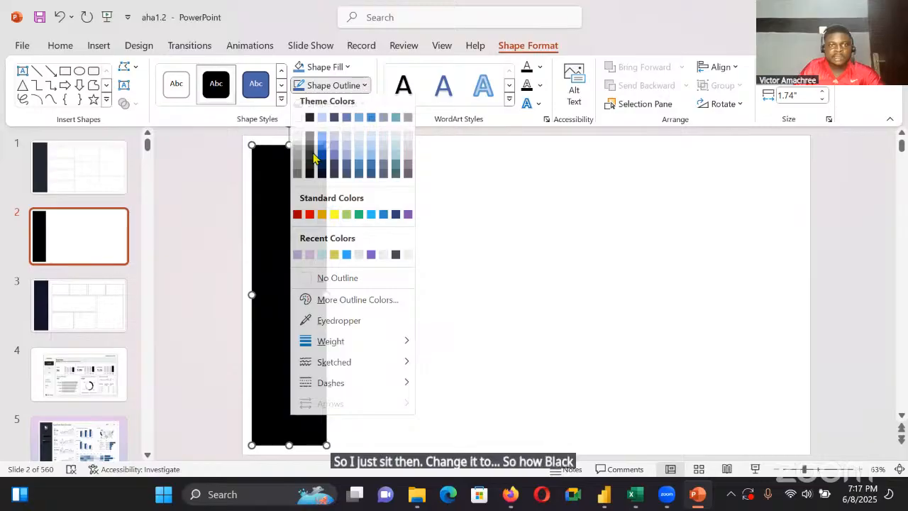
pyautogui.click(308, 175)
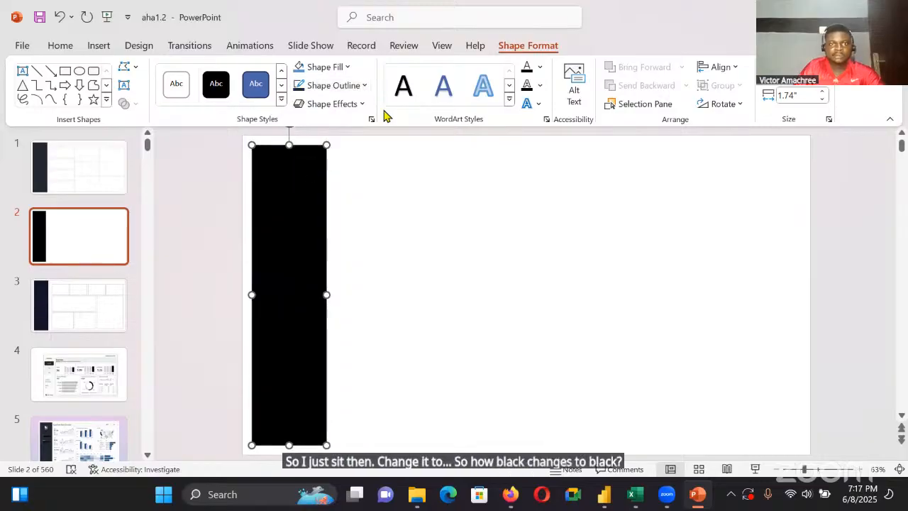
pyautogui.click(346, 69)
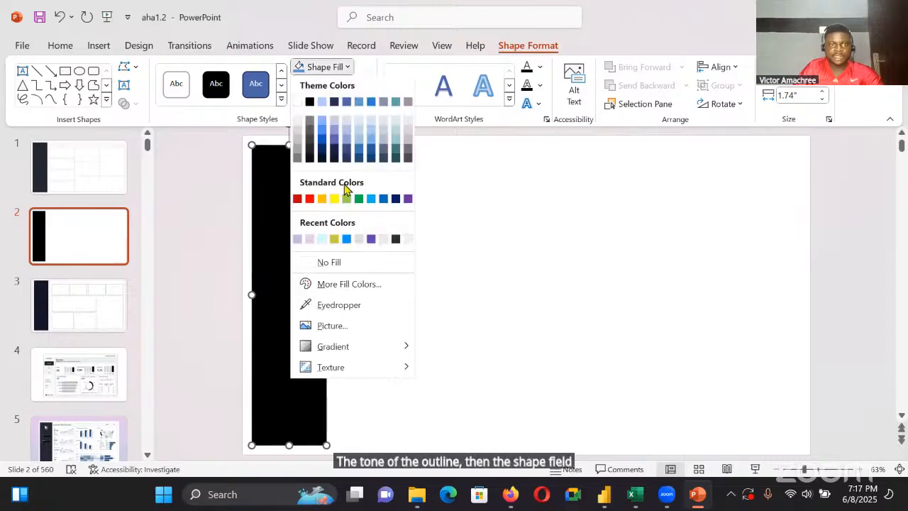
pyautogui.click(310, 159)
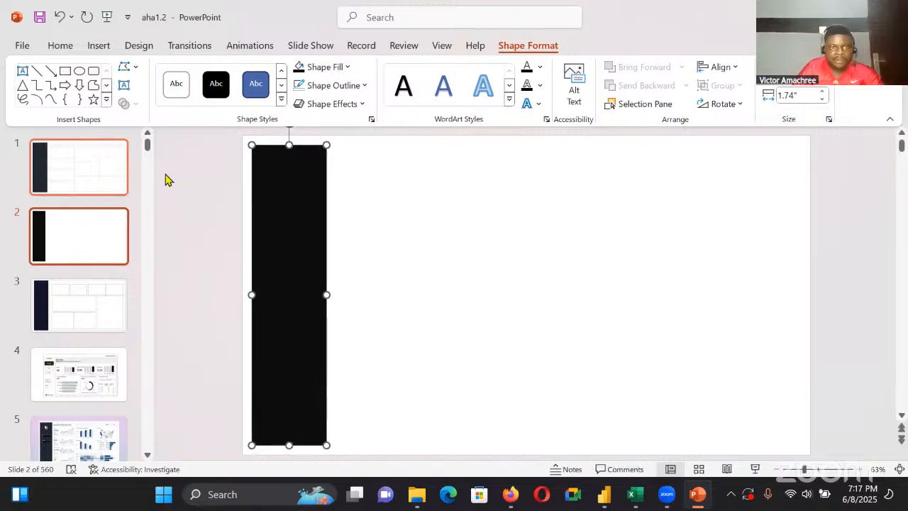
# Examine the fill colour and size of the sidebar shape on slide 1, then return to slide 2
pyautogui.click(318, 153)
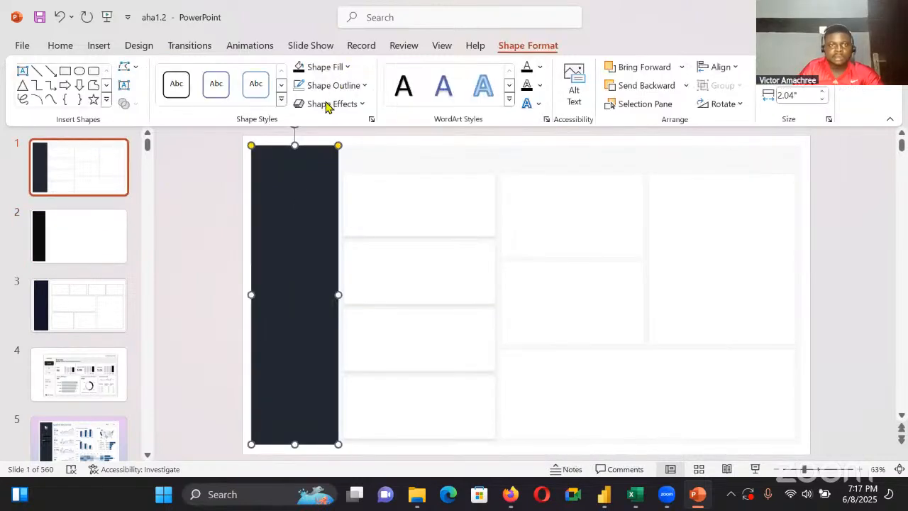
pyautogui.click(323, 67)
pyautogui.click(259, 142)
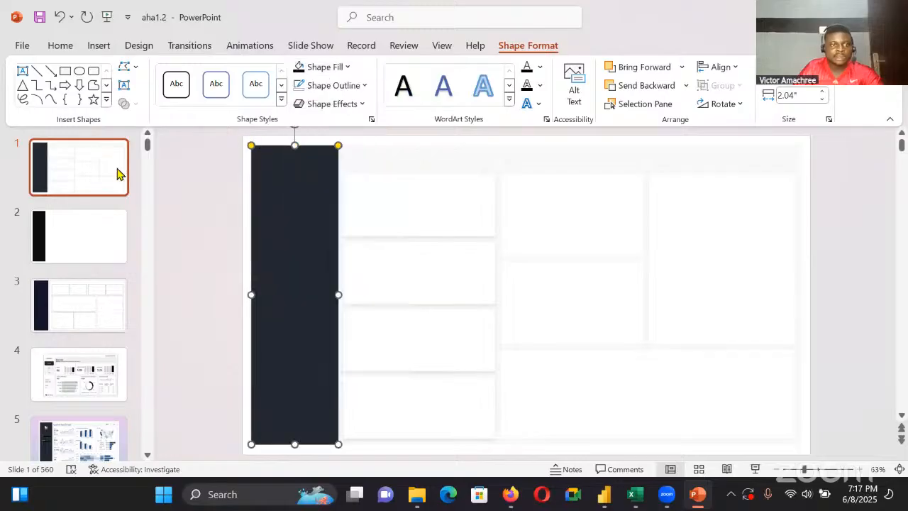
pyautogui.click(75, 243)
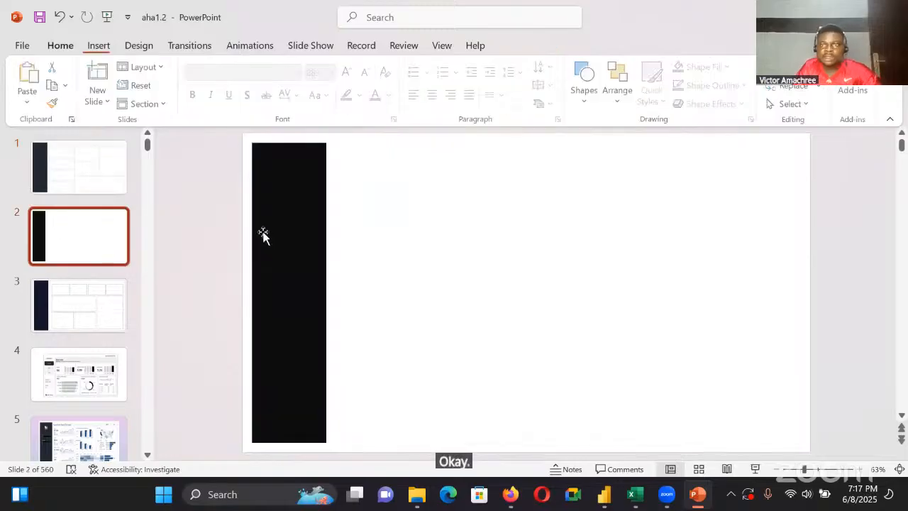
# Resize slide 2's sidebar rectangle to 7.01" high and 2.04" wide, and reposition it with equal top and bottom margins
pyautogui.click(263, 234)
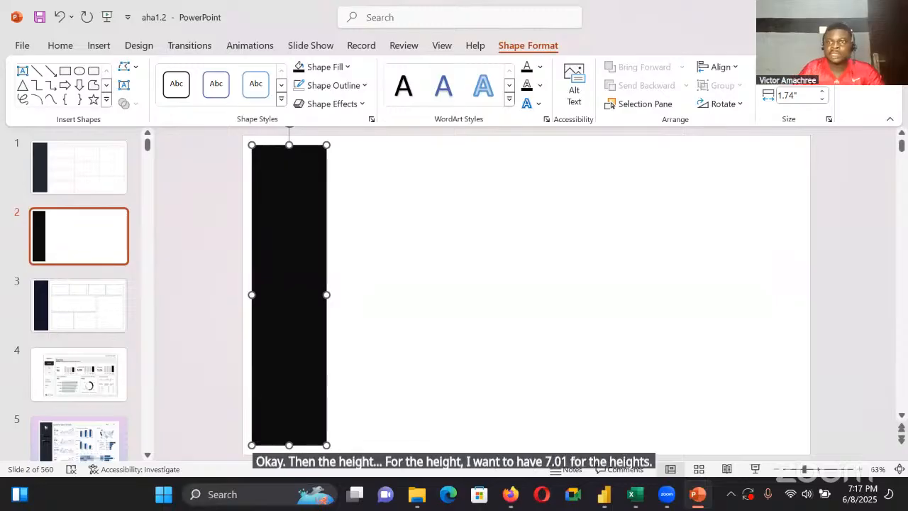
pyautogui.click(794, 96)
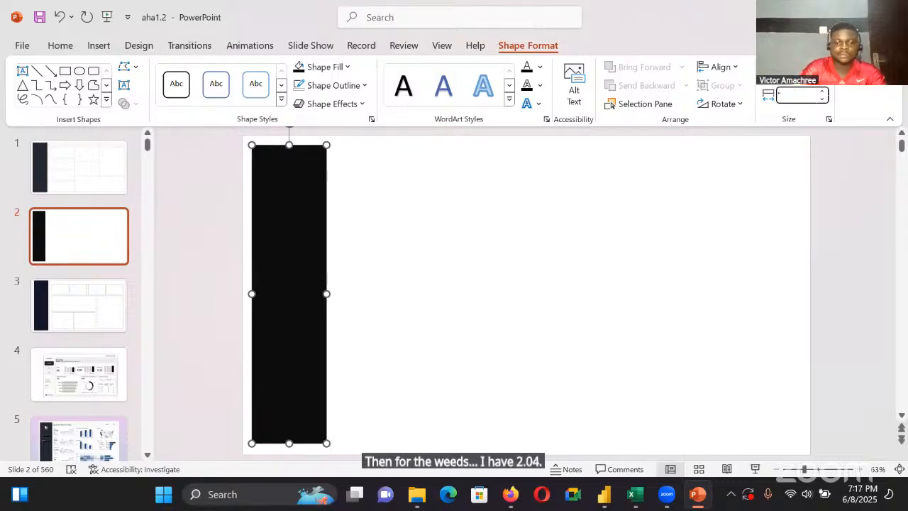
pyautogui.write('2.04')
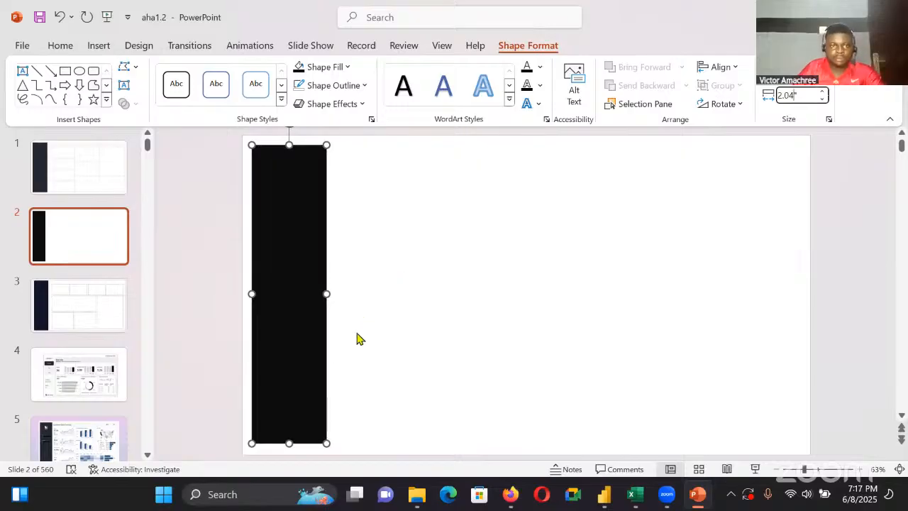
pyautogui.click(105, 182)
pyautogui.click(91, 239)
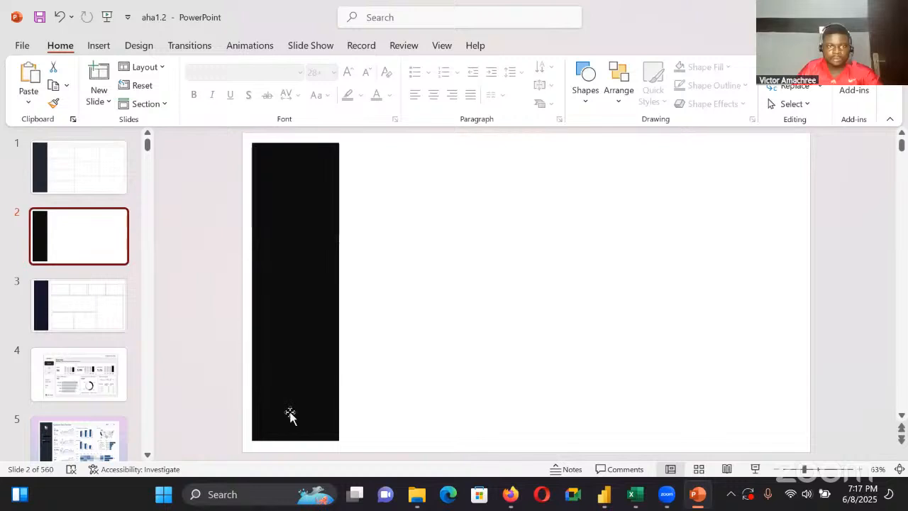
pyautogui.click(289, 386)
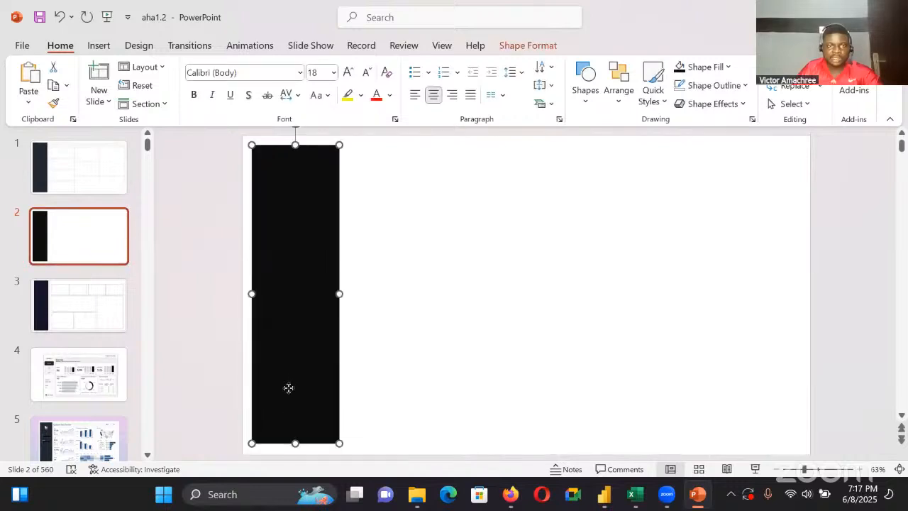
pyautogui.moveTo(288, 388); pyautogui.dragTo(290, 393)
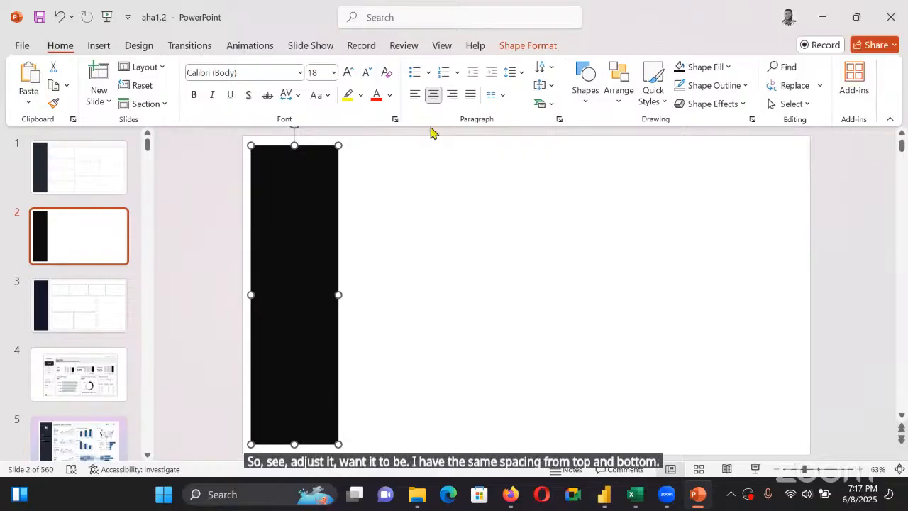
# Using slide 1 as reference, draw a large rectangle about 10.38" wide beside the black sidebar on slide 2
pyautogui.click(403, 210)
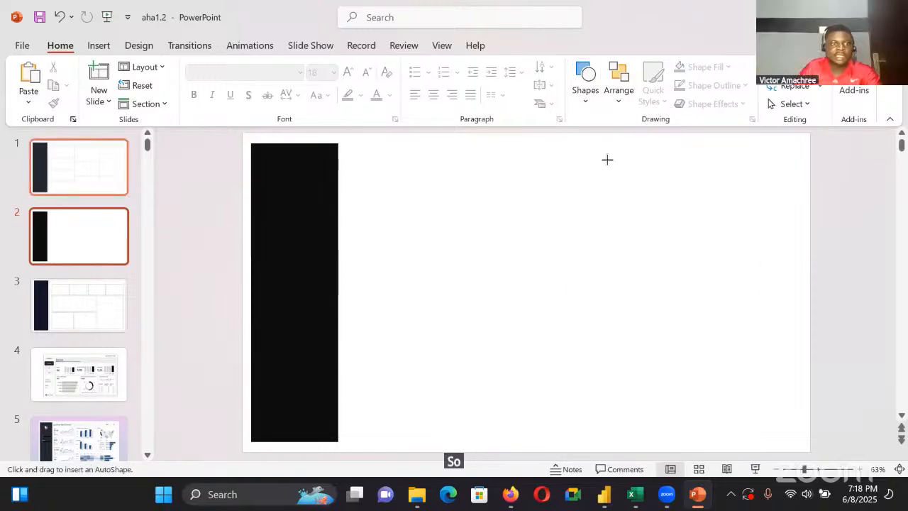
pyautogui.click(96, 170)
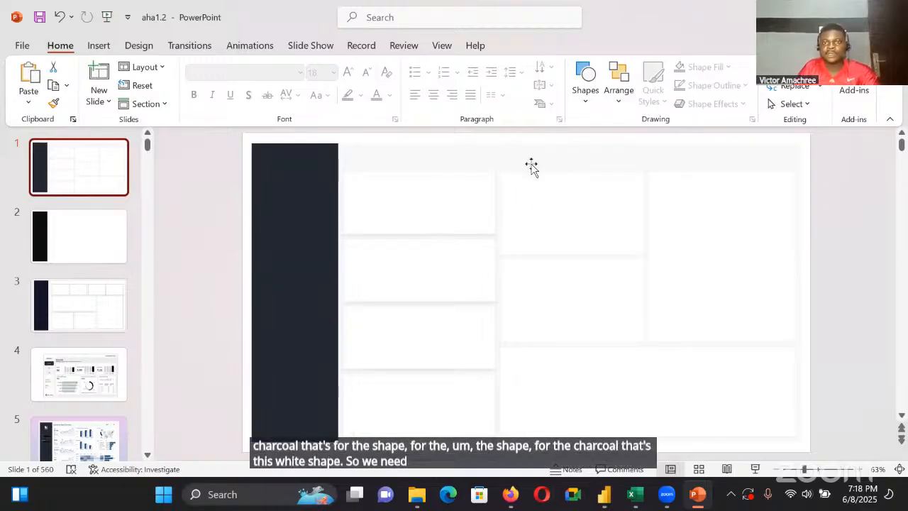
pyautogui.click(105, 237)
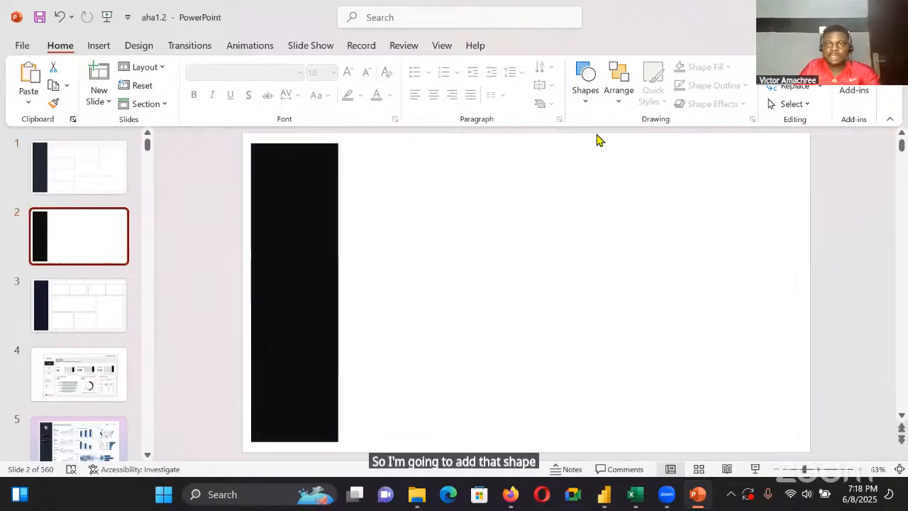
pyautogui.click(585, 83)
pyautogui.click(620, 134)
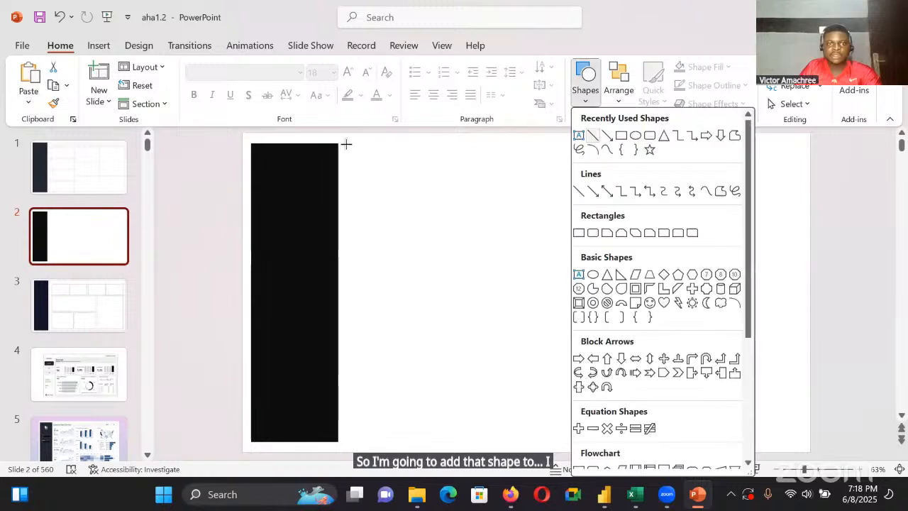
pyautogui.moveTo(341, 149); pyautogui.dragTo(781, 441)
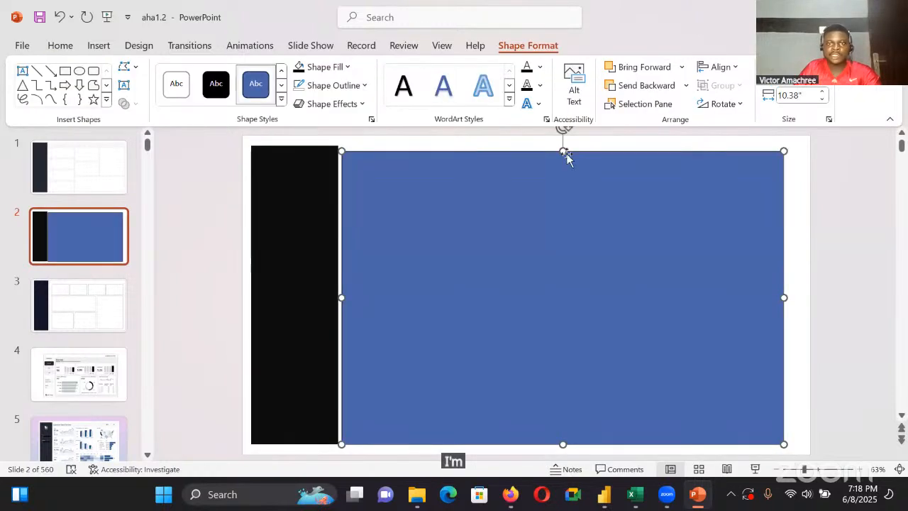
# Stretch the large rectangle to the sidebar's height, from the sidebar to the right slide margin, and set its width to 10.88"
pyautogui.moveTo(563, 151); pyautogui.dragTo(560, 146)
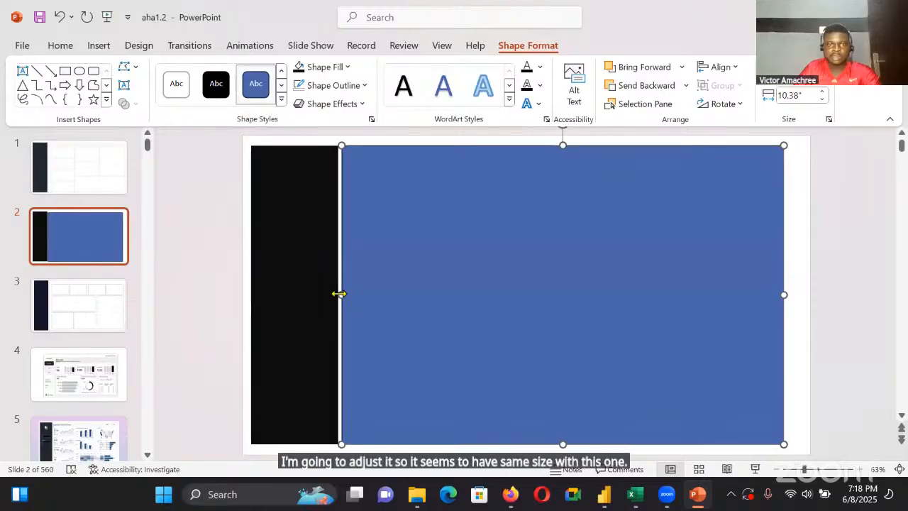
pyautogui.moveTo(341, 294); pyautogui.dragTo(335, 293)
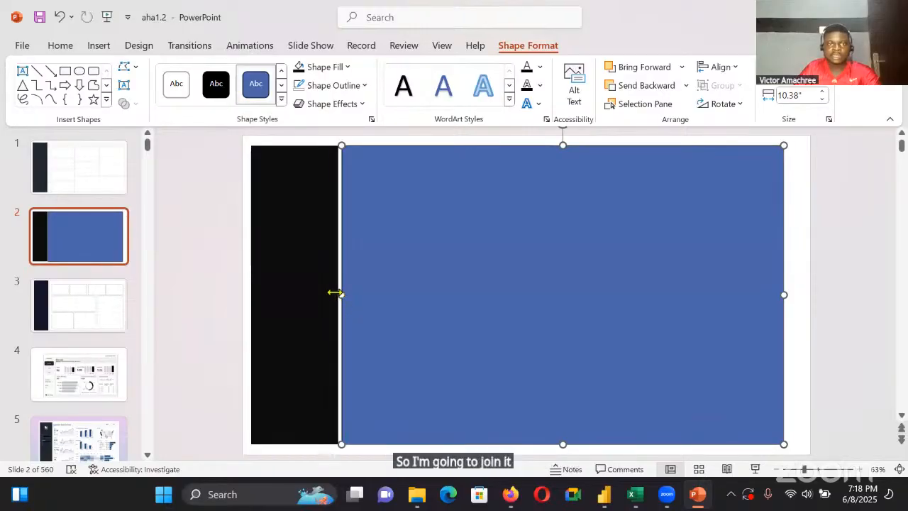
pyautogui.moveTo(782, 293); pyautogui.dragTo(801, 290)
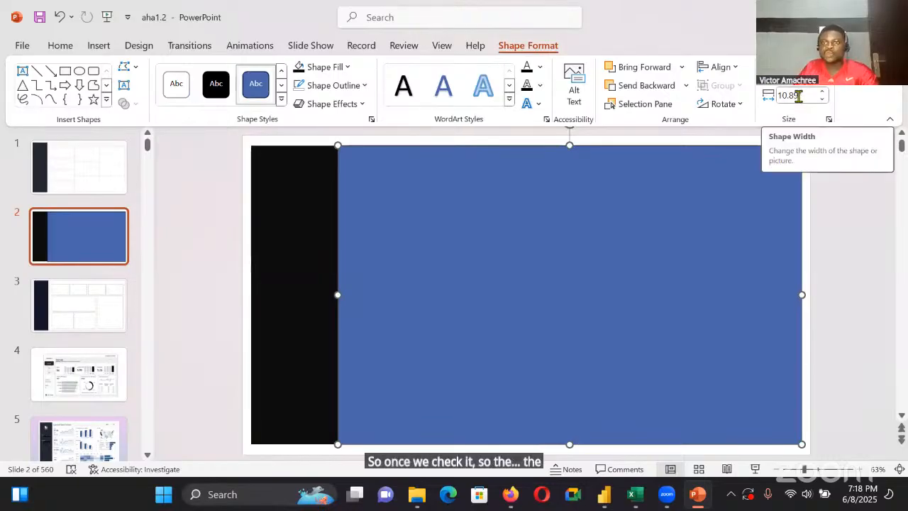
pyautogui.click(799, 97)
pyautogui.click(799, 96)
pyautogui.press('BackSpace')
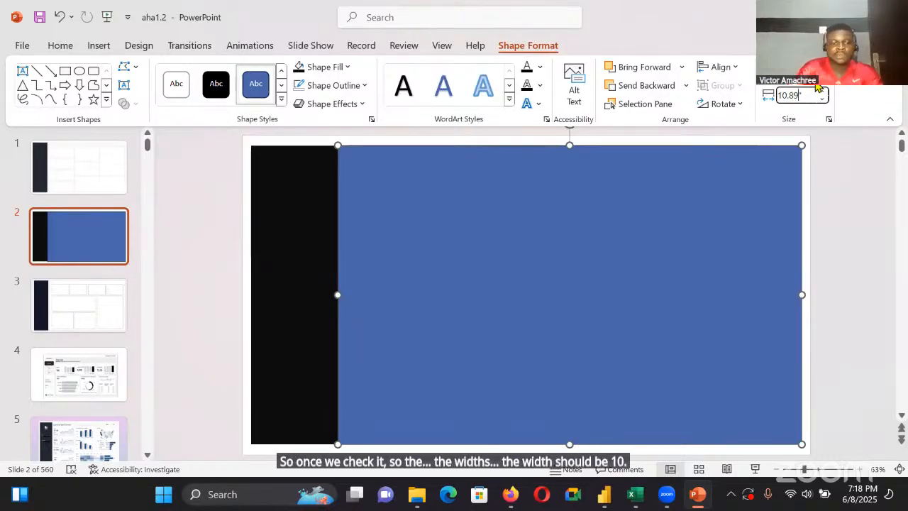
pyautogui.write('8')
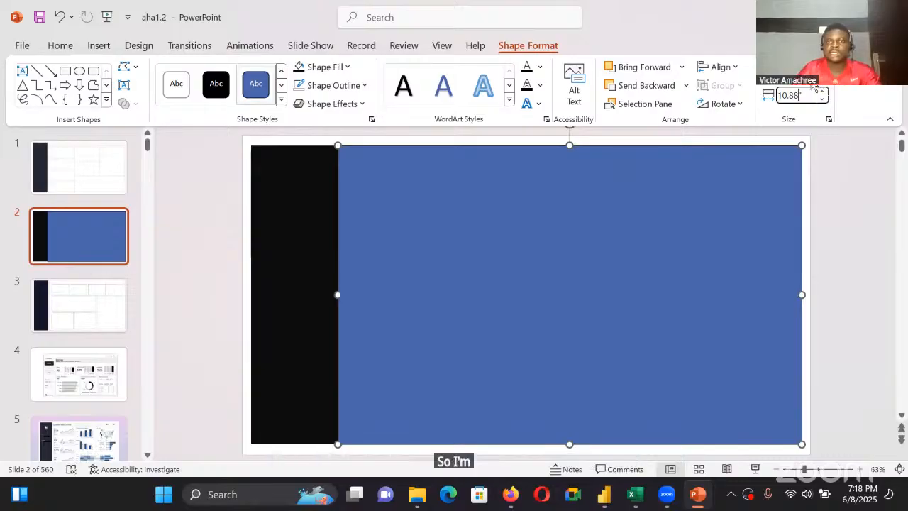
pyautogui.click(684, 137)
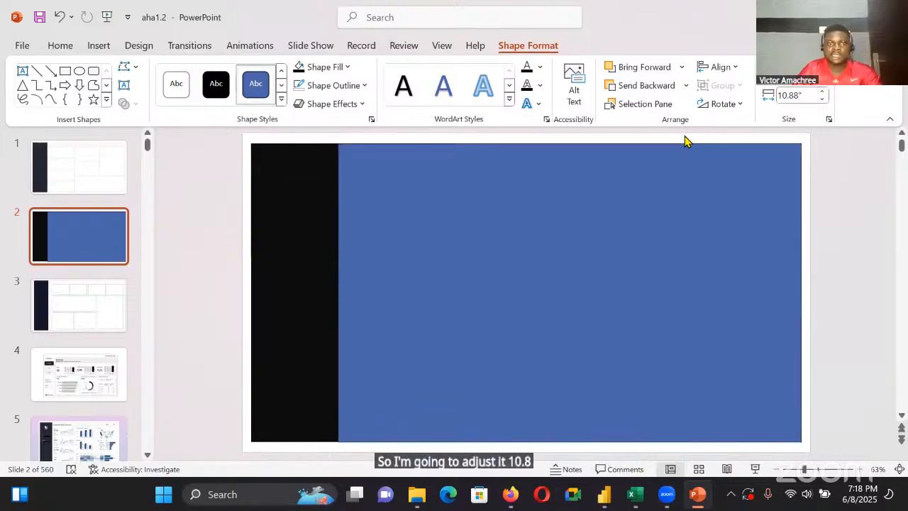
# Give the large rectangle a light grey fill and a matching light outline
pyautogui.click(620, 277)
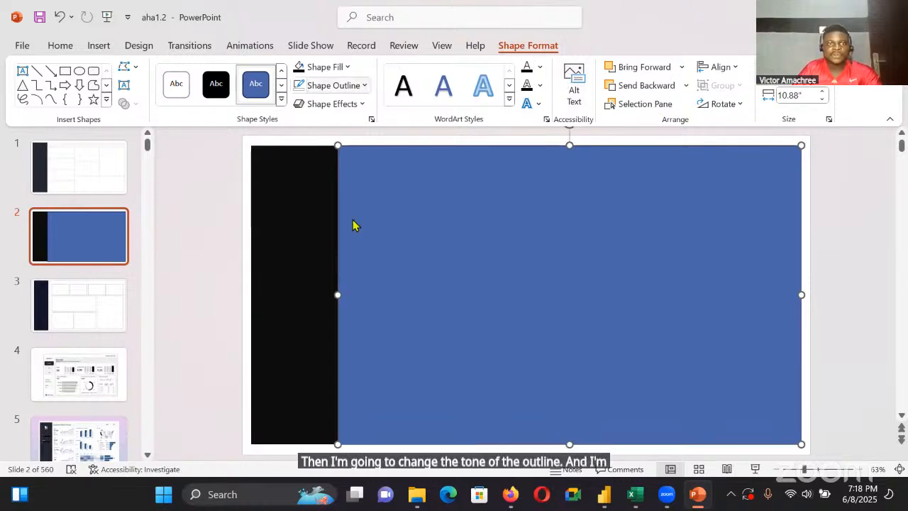
pyautogui.click(324, 67)
pyautogui.click(334, 262)
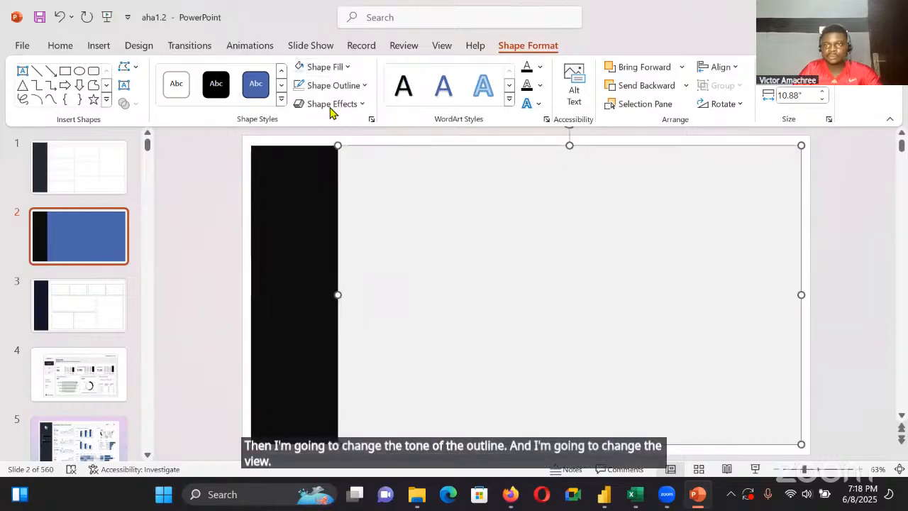
pyautogui.click(302, 130)
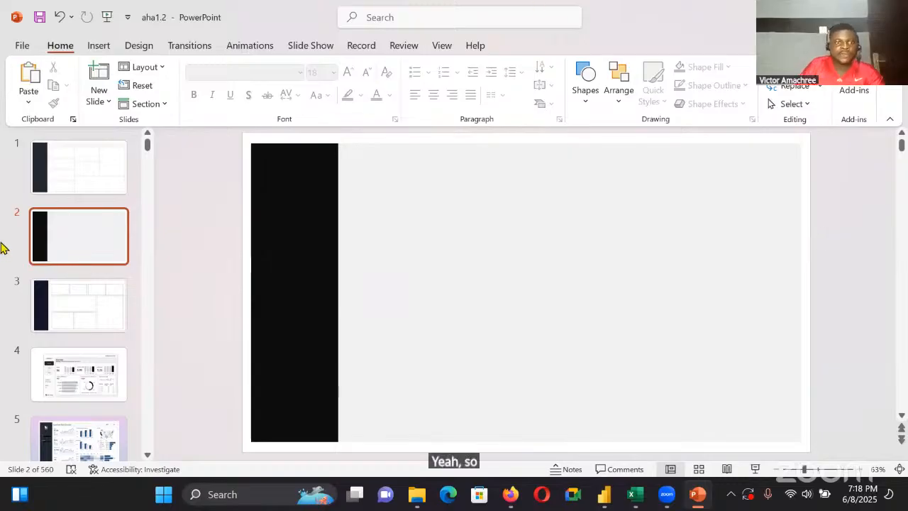
# Switch back to PowerPoint and draw a card rectangle about 2.91" wide on slide 2's grey area, near the top of the sidebar
pyautogui.click(61, 178)
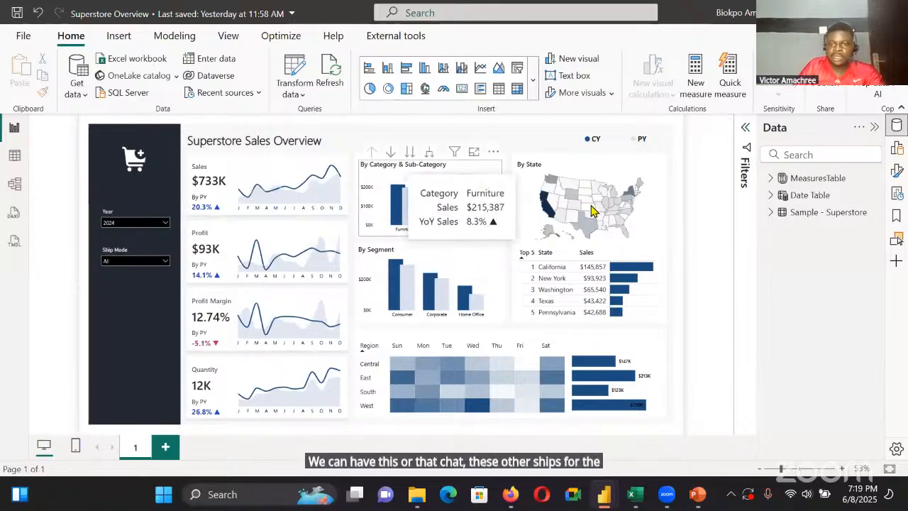
pyautogui.click(698, 494)
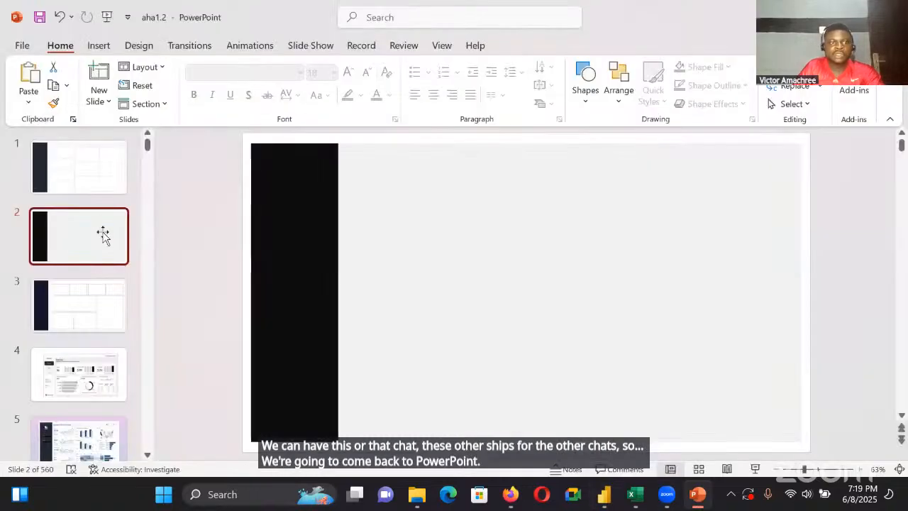
pyautogui.click(607, 138)
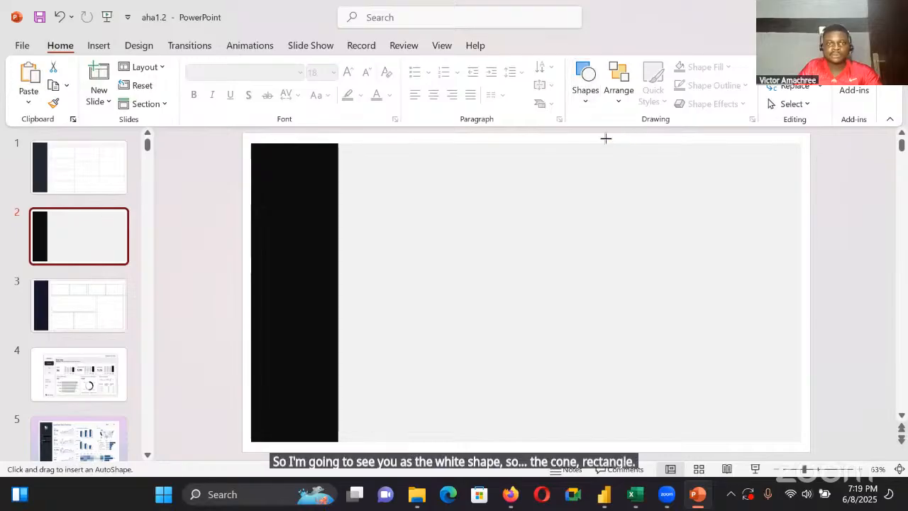
pyautogui.moveTo(345, 173); pyautogui.dragTo(469, 217)
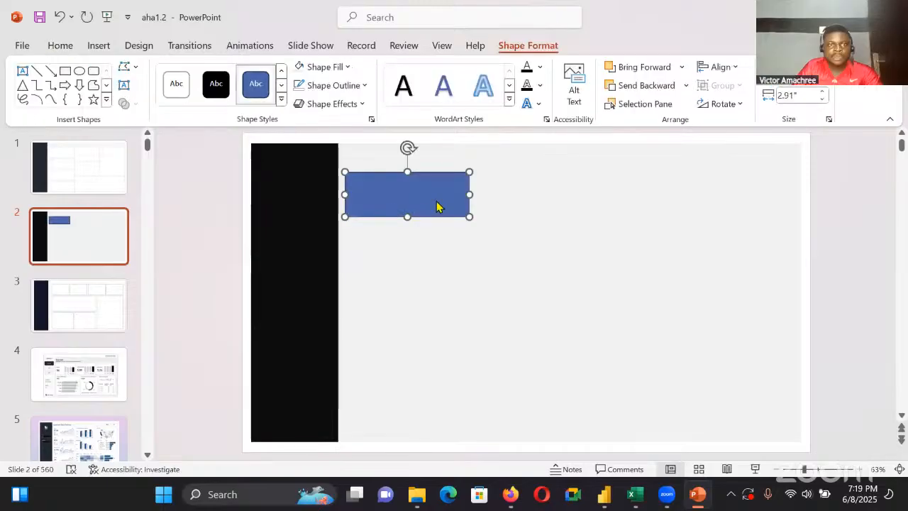
# Apply the white shape style to the card rectangle and set its outline to the lightest shade of white
pyautogui.click(176, 89)
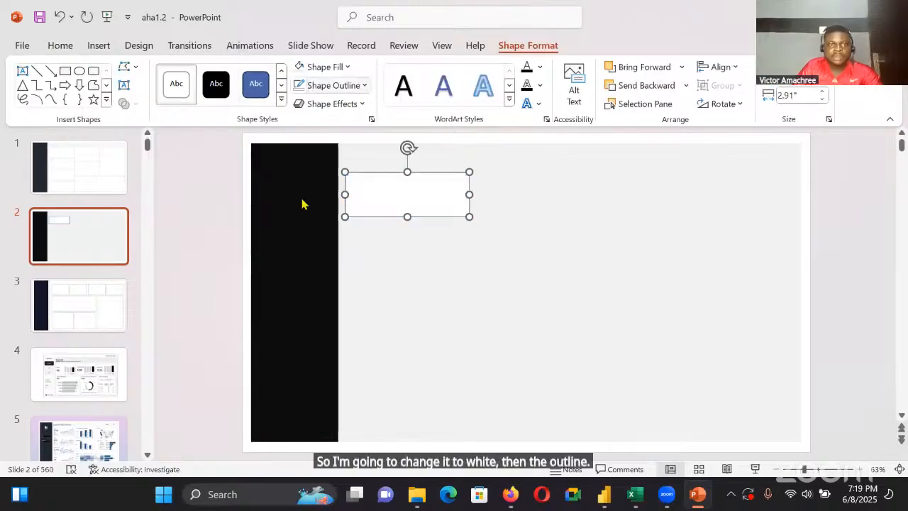
pyautogui.click(332, 85)
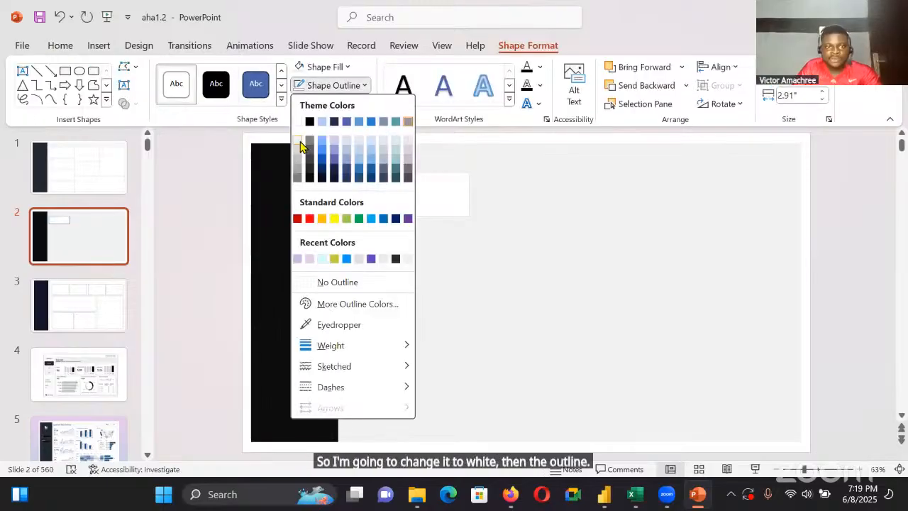
pyautogui.click(298, 141)
pyautogui.click(361, 142)
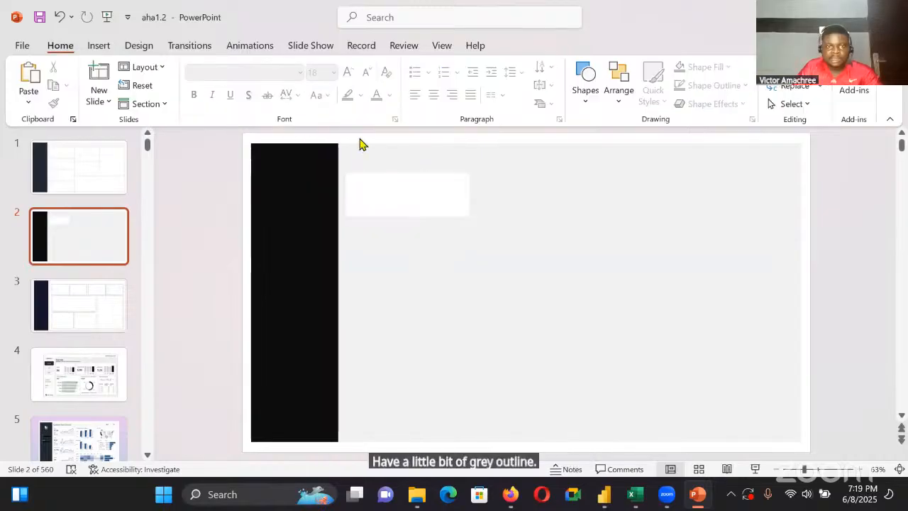
# Enlarge the white card, move it up slightly and set its width to 3.58"
pyautogui.click(407, 216)
pyautogui.moveTo(408, 217); pyautogui.dragTo(407, 225)
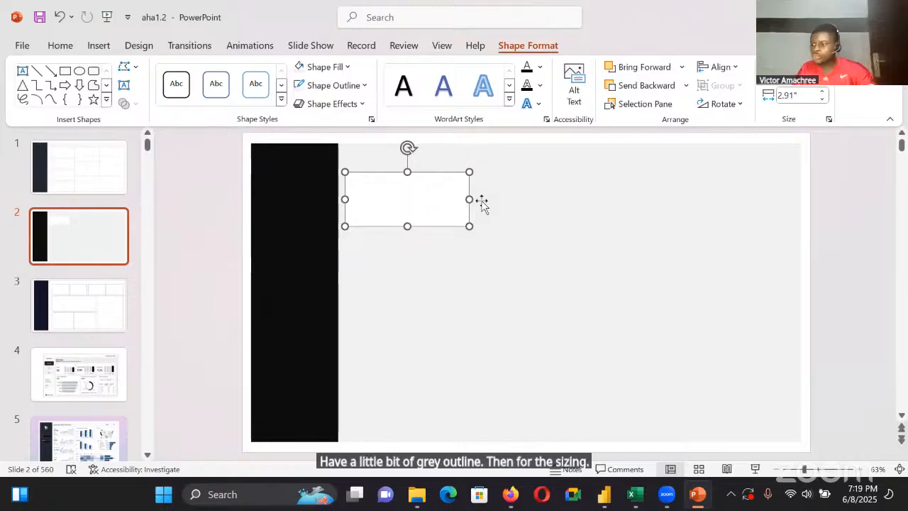
pyautogui.moveTo(469, 199); pyautogui.dragTo(482, 199)
pyautogui.moveTo(483, 207); pyautogui.dragTo(482, 201)
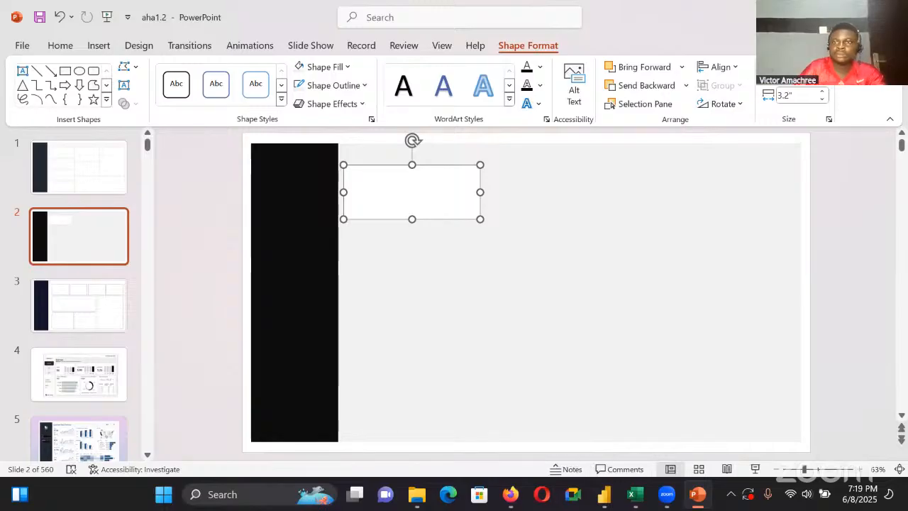
pyautogui.click(789, 93)
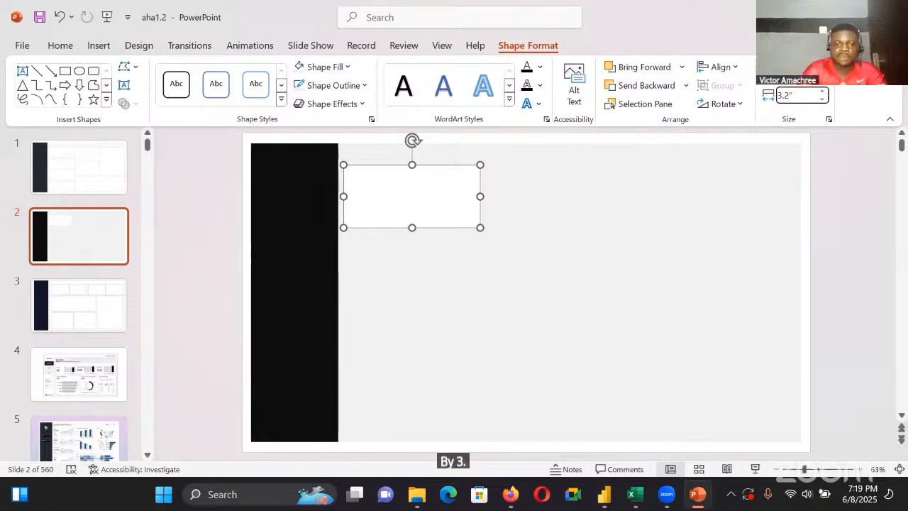
pyautogui.press('BackSpace')
pyautogui.write('58')
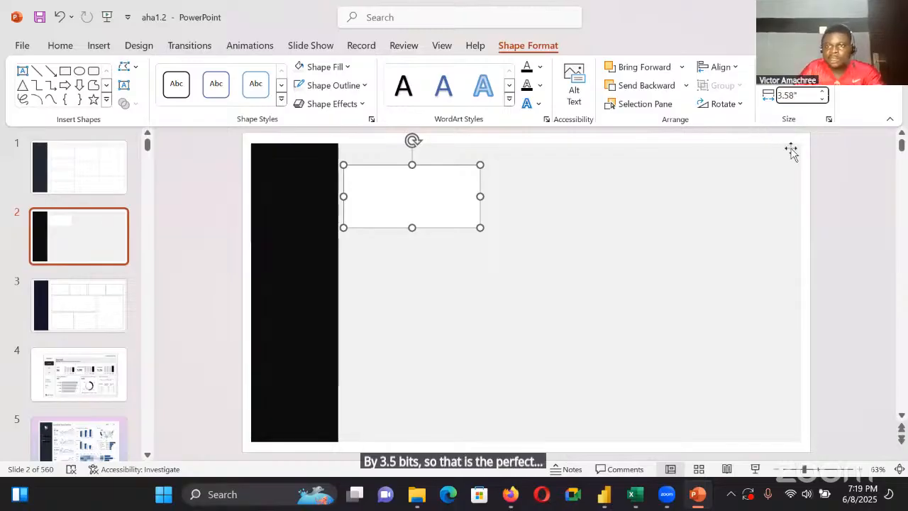
pyautogui.click(694, 213)
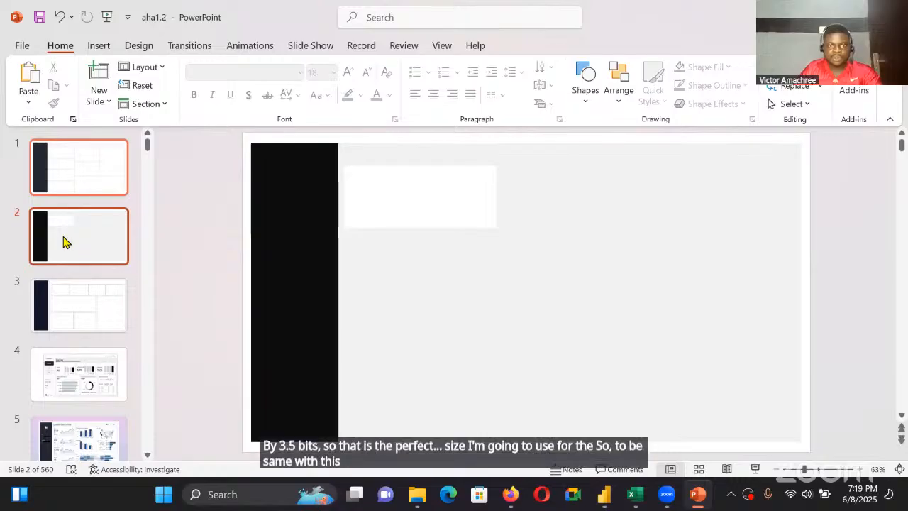
# Reposition the white card so it sits beside the sidebar with a small gap
pyautogui.click(421, 212)
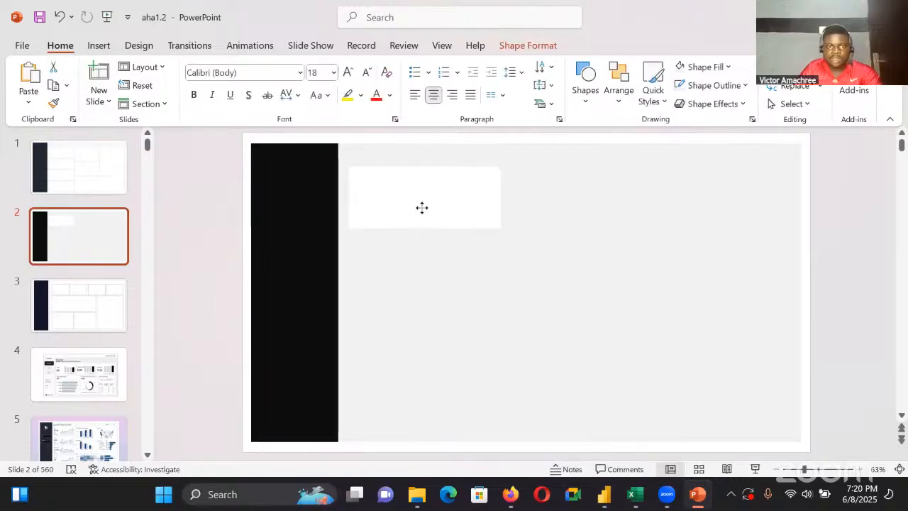
pyautogui.press('Left')
pyautogui.press('Left')
pyautogui.moveTo(422, 208); pyautogui.dragTo(421, 208)
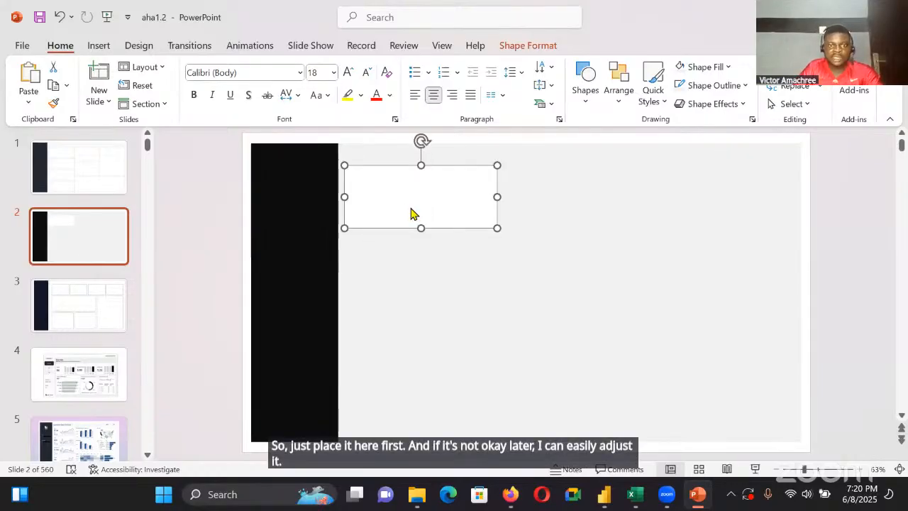
# Using slide 1's first card as reference, apply a bottom-offset shadow preset to slide 2's white card and raise the shadow transparency to 87%
pyautogui.click(117, 177)
pyautogui.click(434, 216)
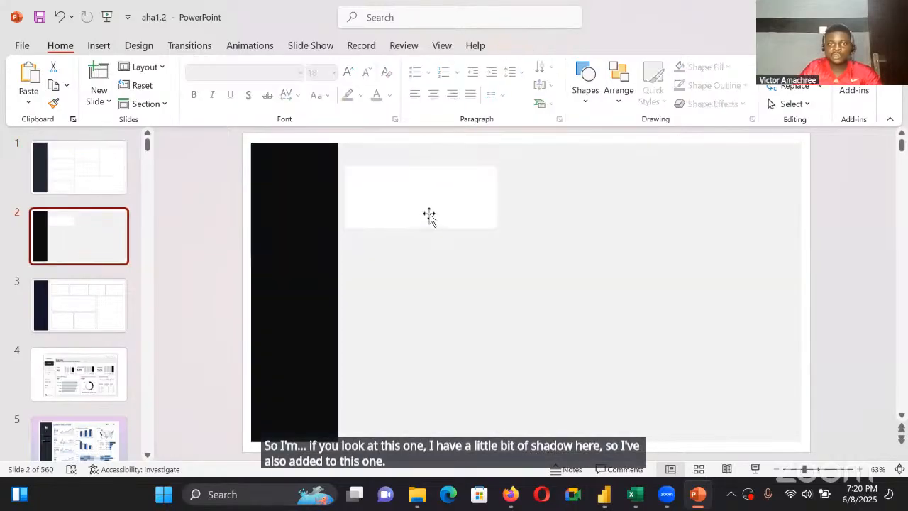
pyautogui.click(428, 215)
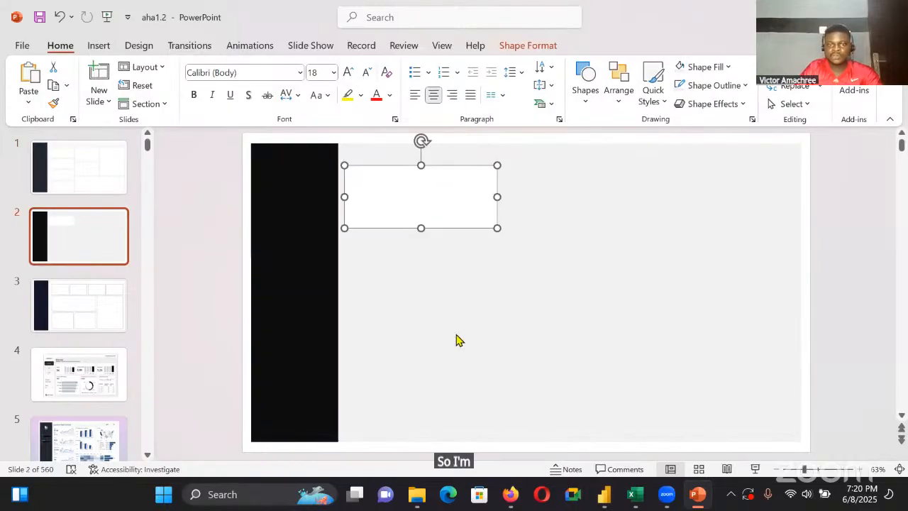
pyautogui.rightClick(475, 426)
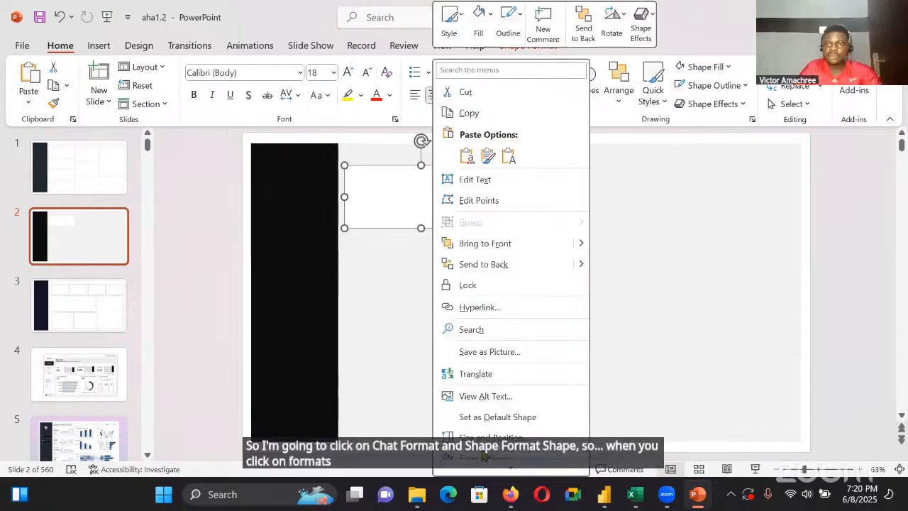
pyautogui.click(484, 457)
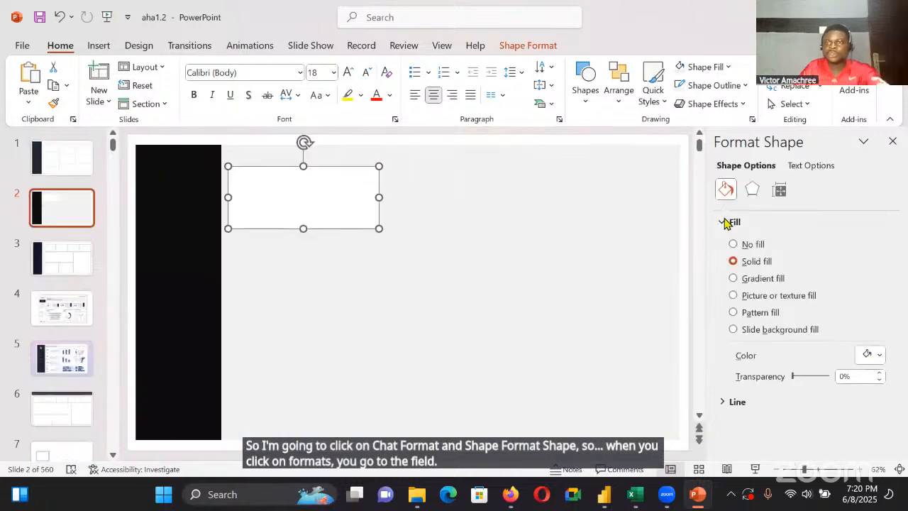
pyautogui.click(754, 188)
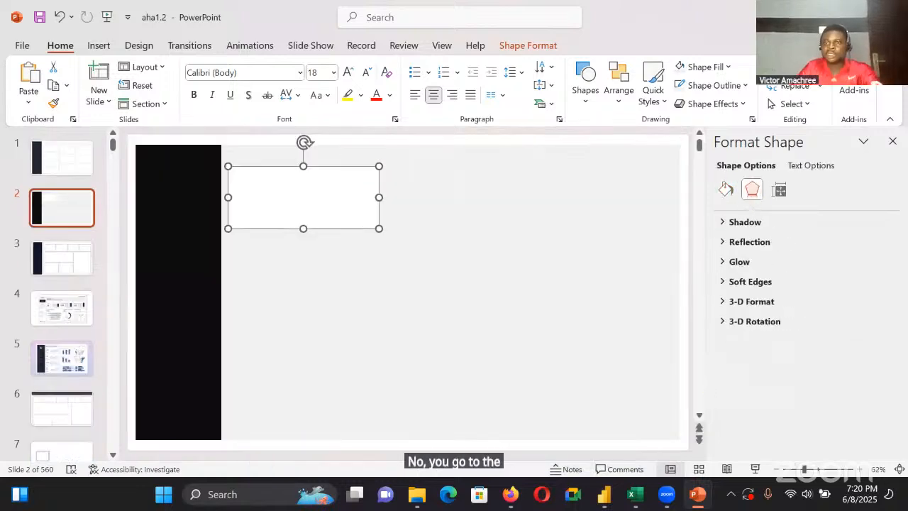
pyautogui.click(744, 226)
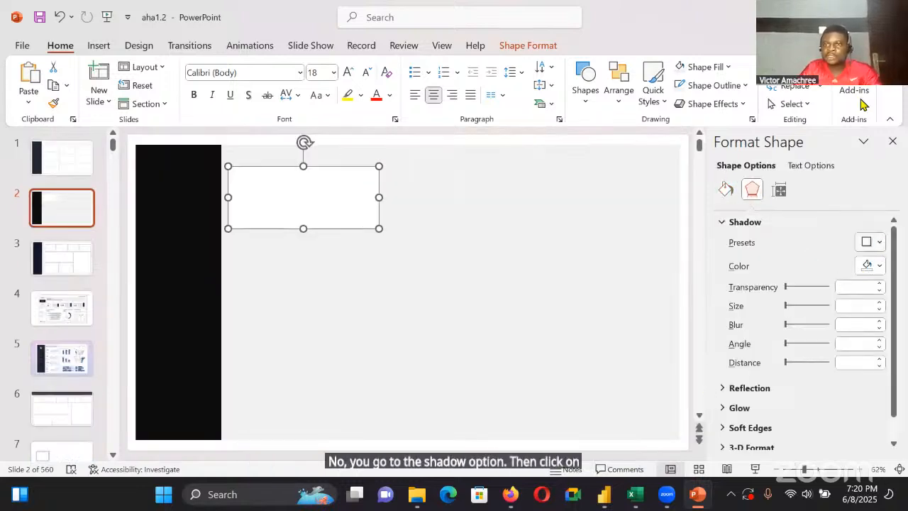
pyautogui.click(871, 242)
pyautogui.click(844, 115)
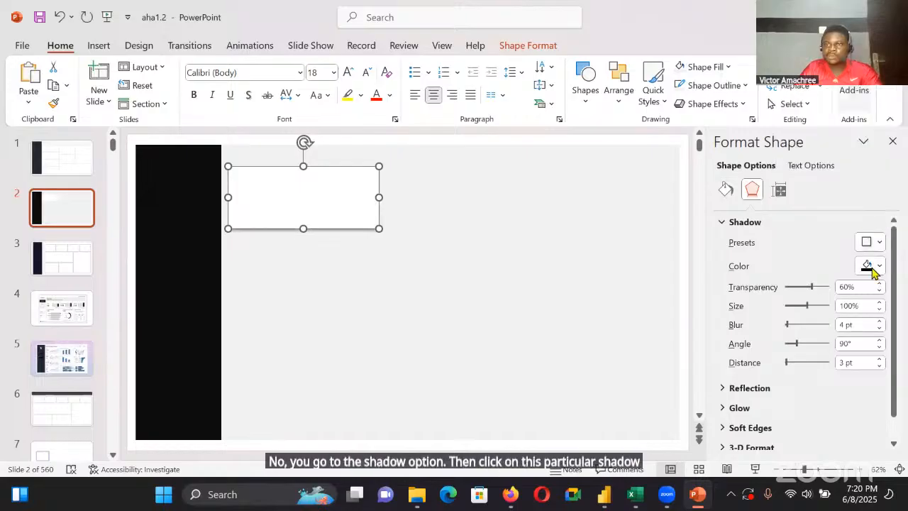
pyautogui.moveTo(812, 287); pyautogui.dragTo(824, 288)
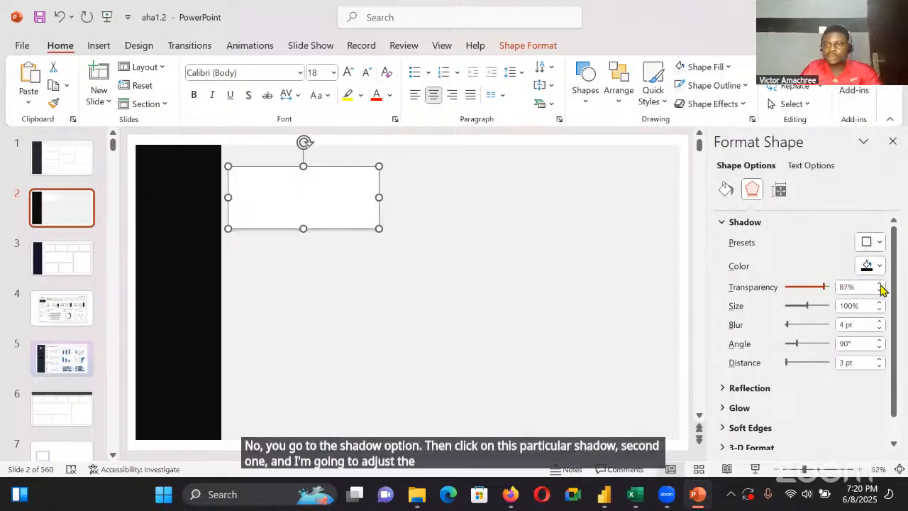
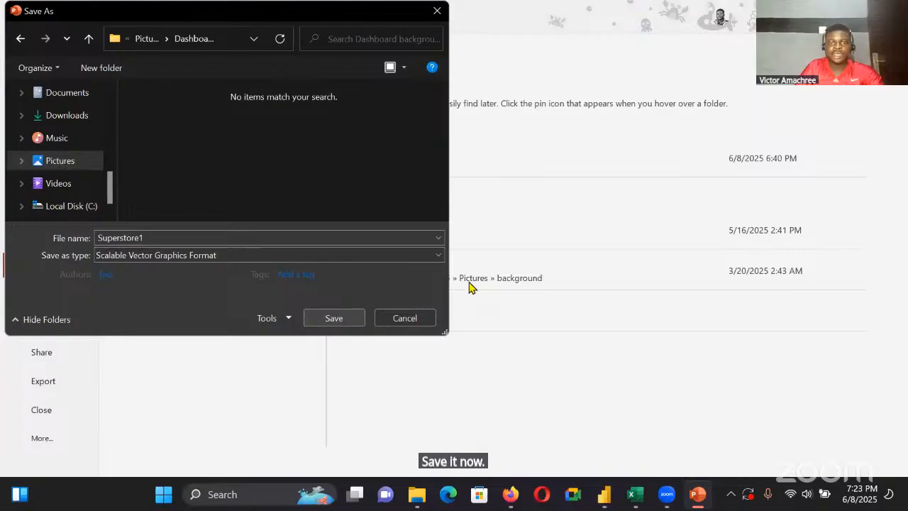
# Save the slide as Superstore1 in Scalable Vector Graphics format and switch to the report in Power BI Desktop
pyautogui.press('Return')
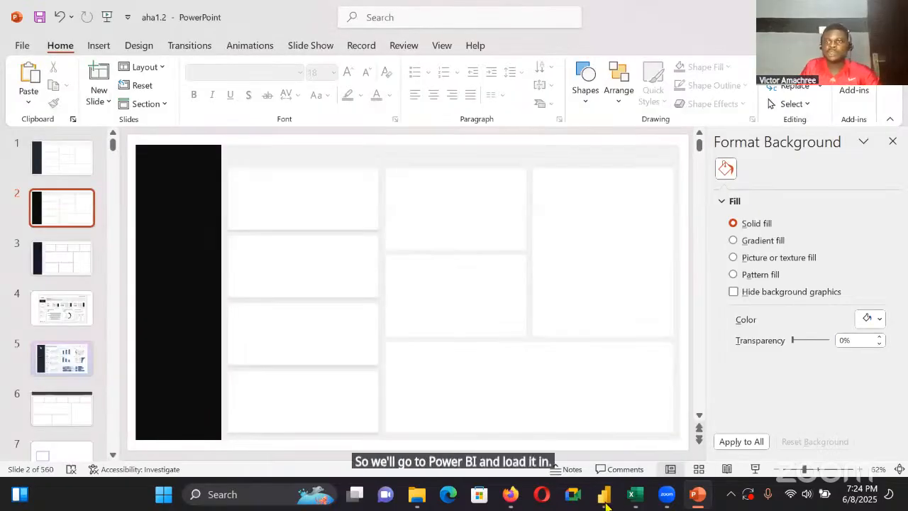
pyautogui.click(604, 495)
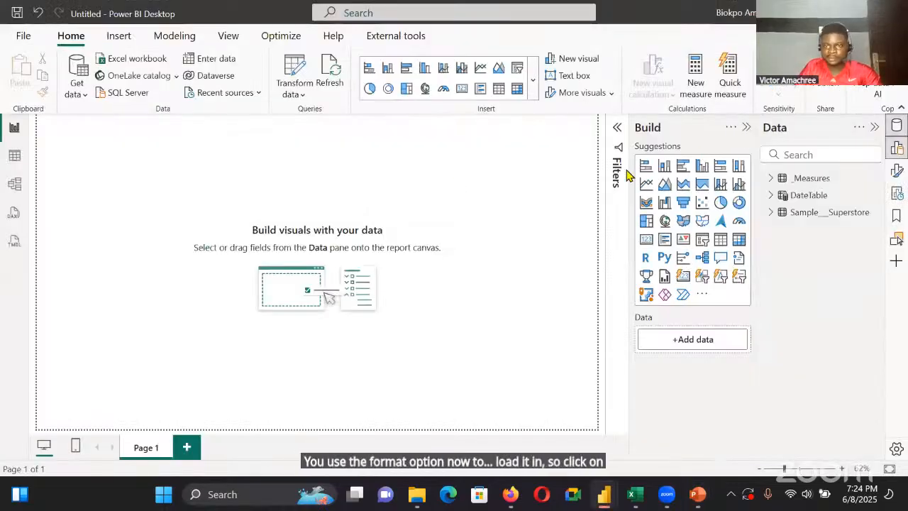
# Set the page's canvas background to the image Superstore1.svg, with image fit set to Fit and transparency 0%
pyautogui.click(687, 242)
pyautogui.moveTo(742, 416); pyautogui.dragTo(658, 411)
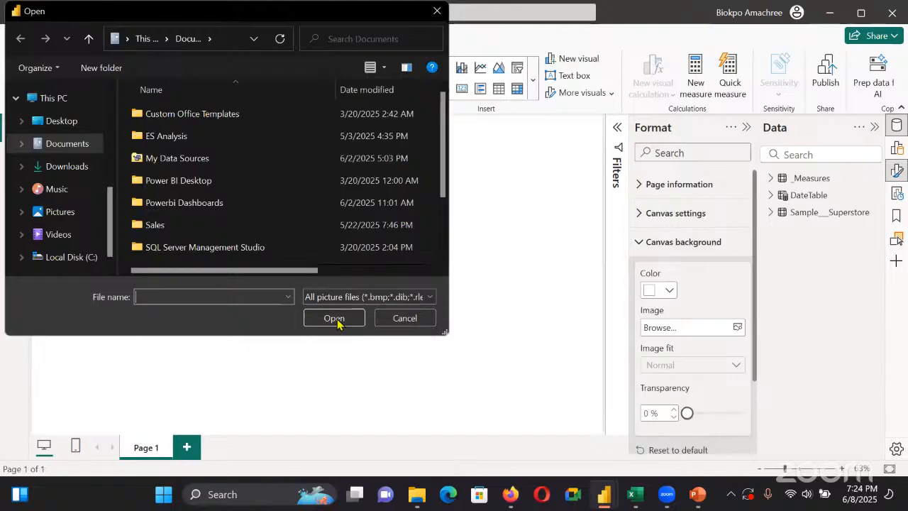
pyautogui.click(723, 364)
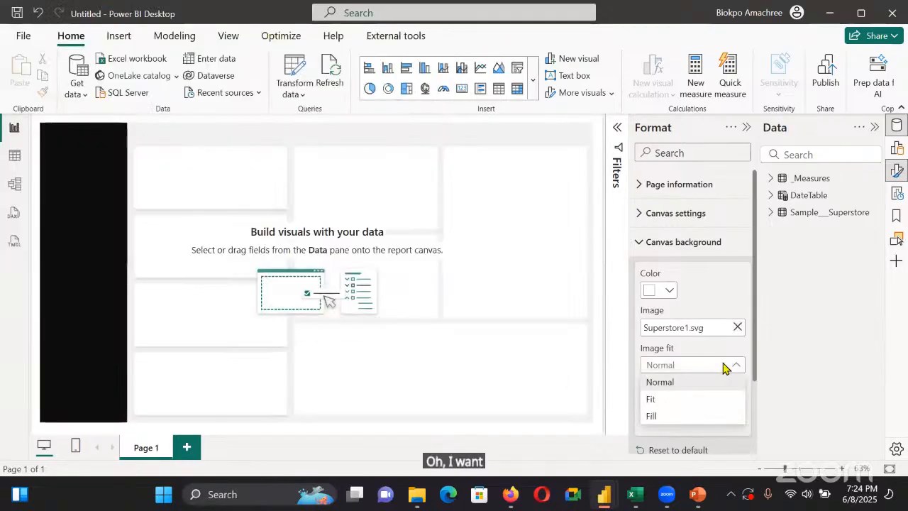
pyautogui.click(713, 401)
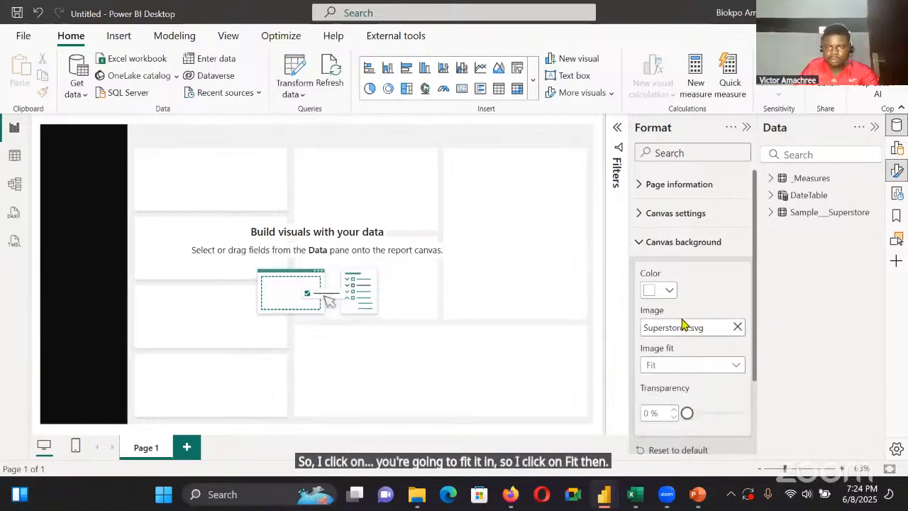
pyautogui.scroll(-1, 695, 390)
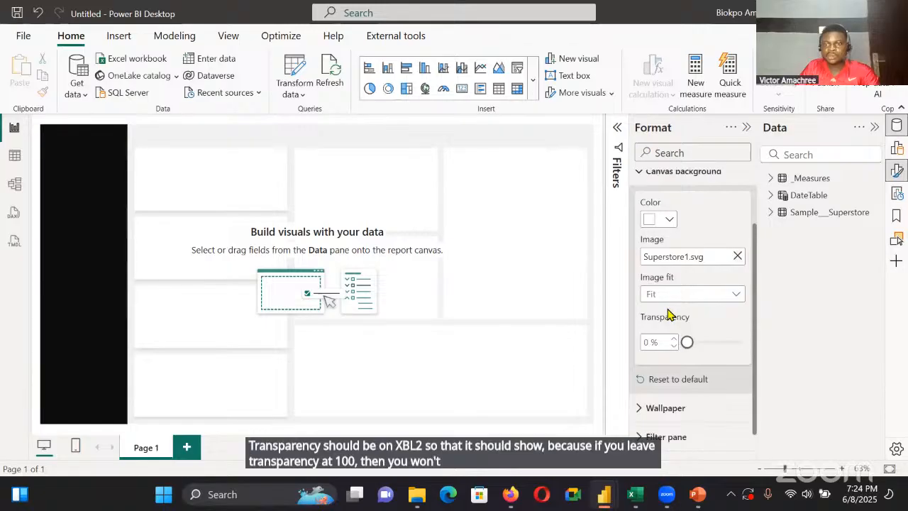
pyautogui.moveTo(687, 341)
pyautogui.mouseDown()
pyautogui.moveTo(742, 342)
pyautogui.moveTo(686, 342)
pyautogui.mouseUp()
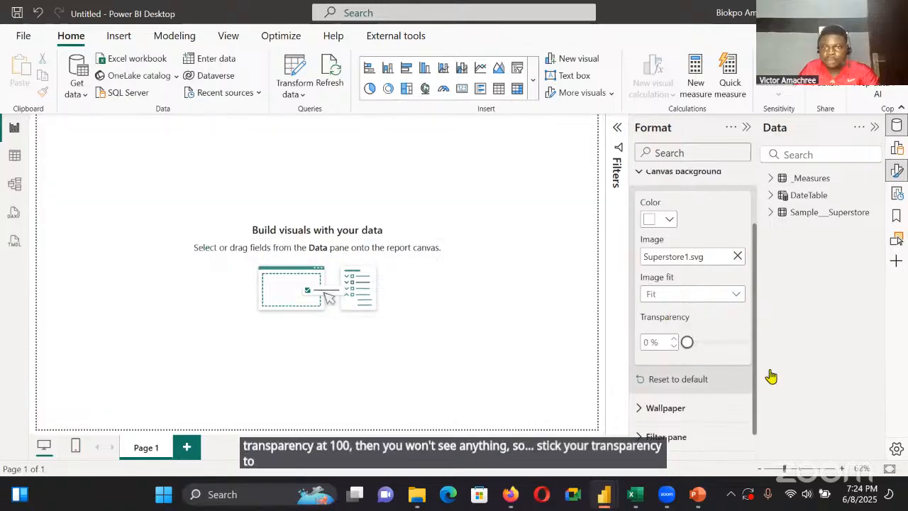
pyautogui.scroll(2, 703, 320)
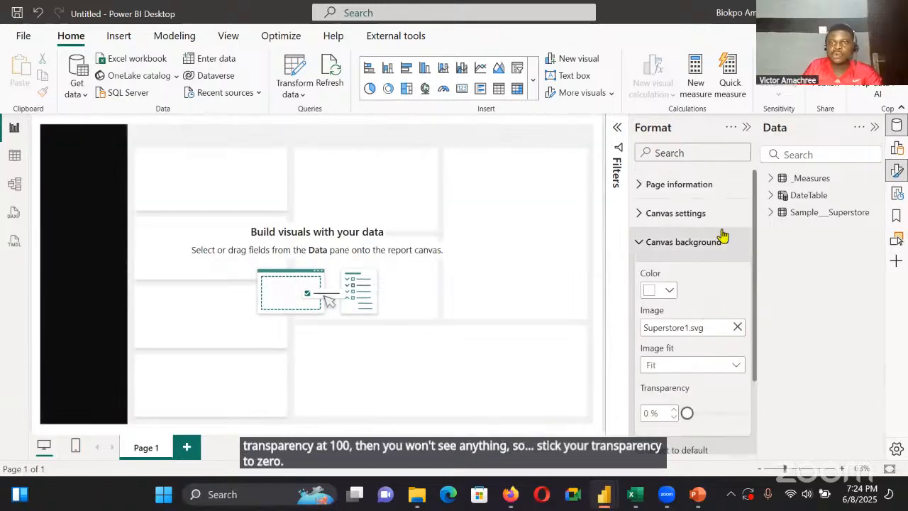
pyautogui.click(639, 242)
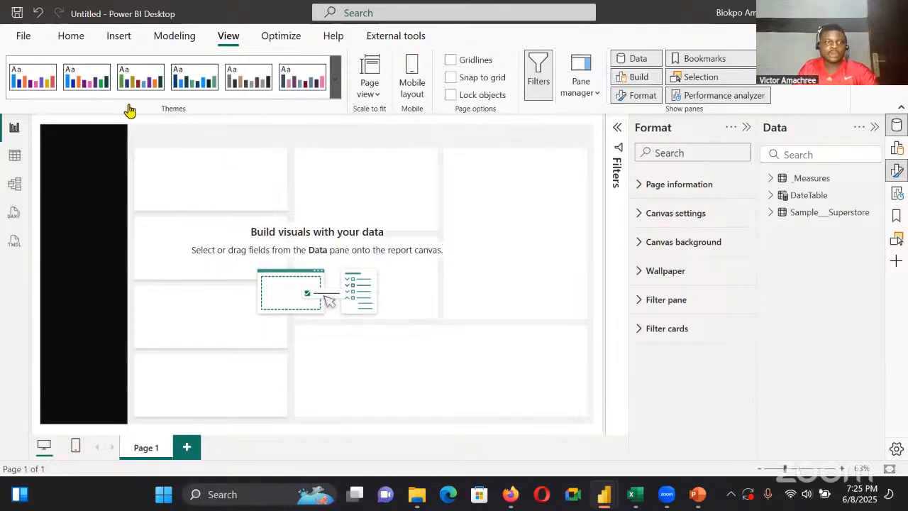
# Examine the advanced color and visuals options for customizing the current report theme, without applying any changes
pyautogui.scroll(-3, 78, 201)
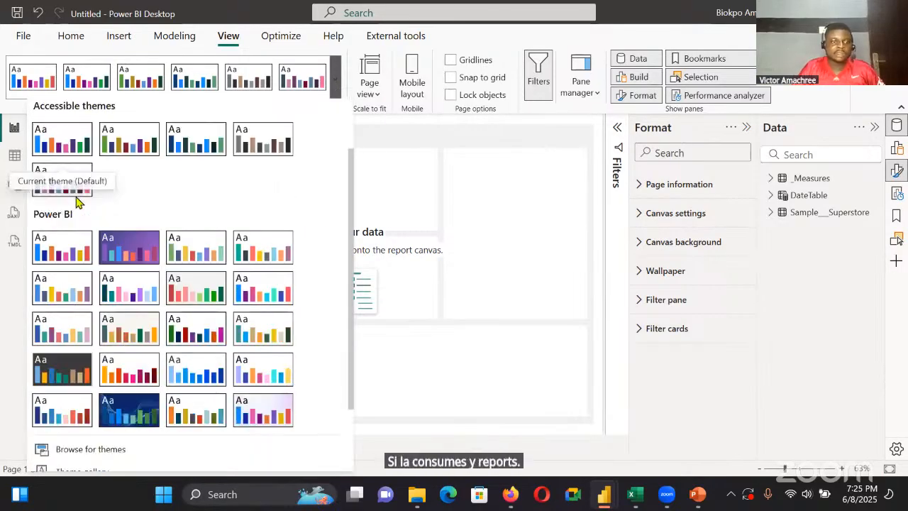
pyautogui.click(144, 411)
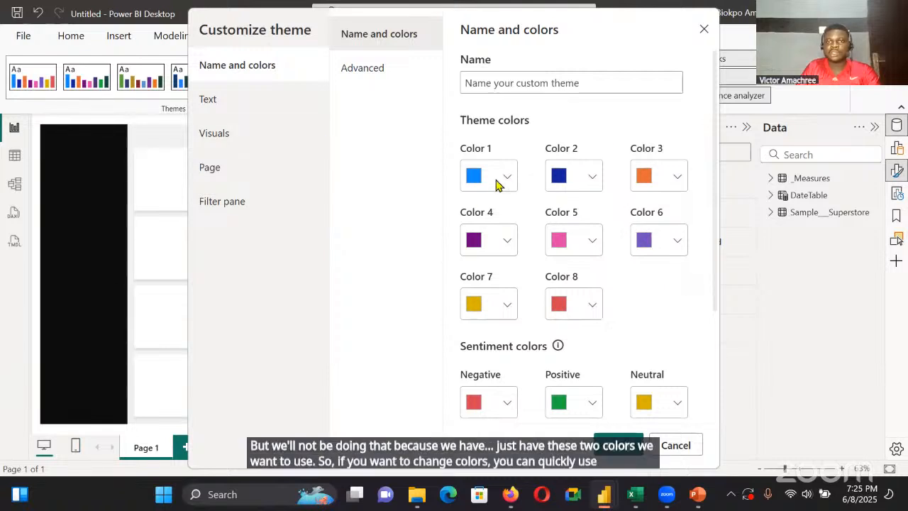
pyautogui.click(352, 83)
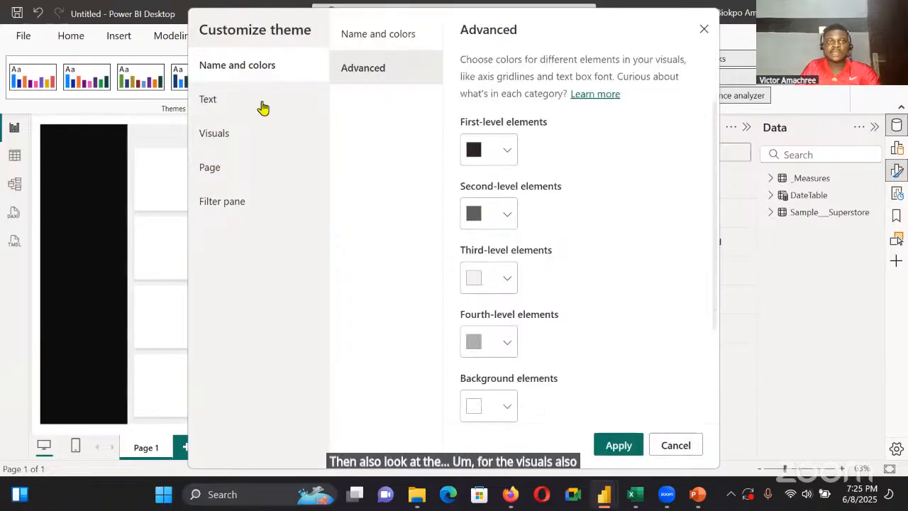
pyautogui.click(241, 133)
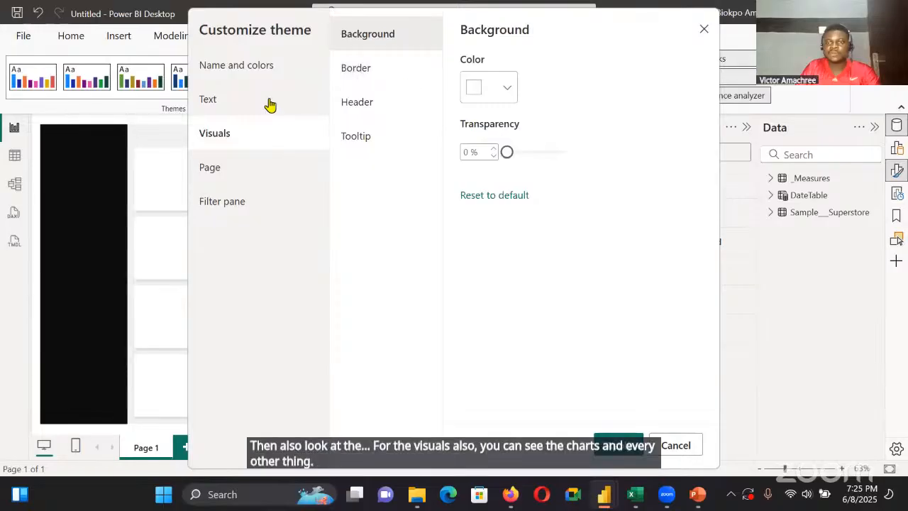
pyautogui.click(674, 445)
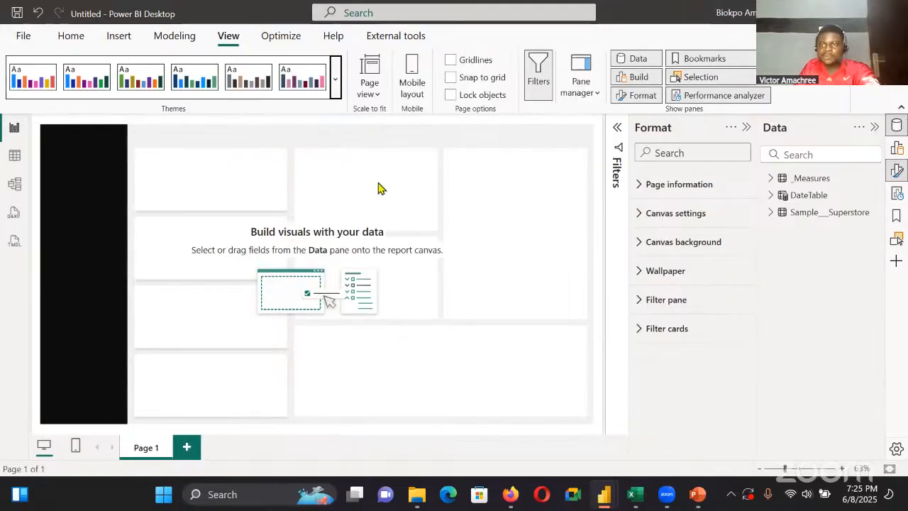
# Expand the _Measures table to show its fields and collapse the page formatting settings
pyautogui.click(788, 177)
pyautogui.click(773, 181)
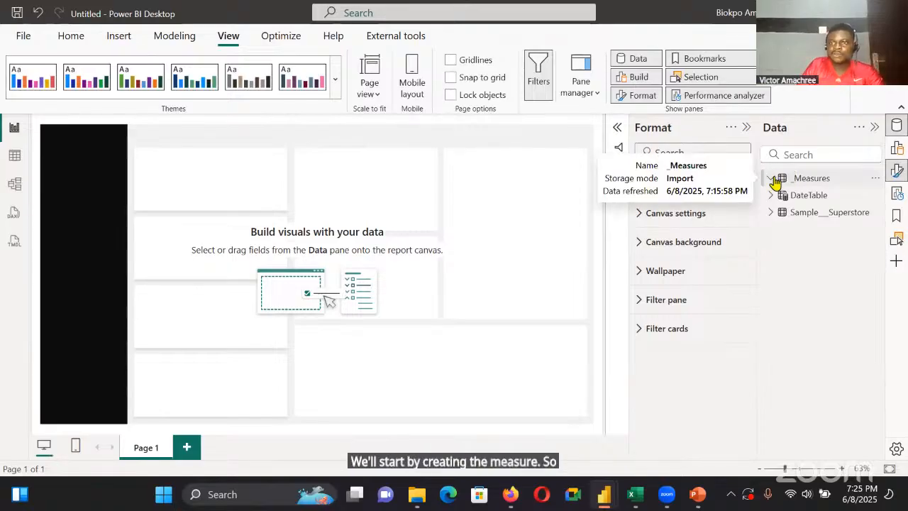
pyautogui.click(771, 179)
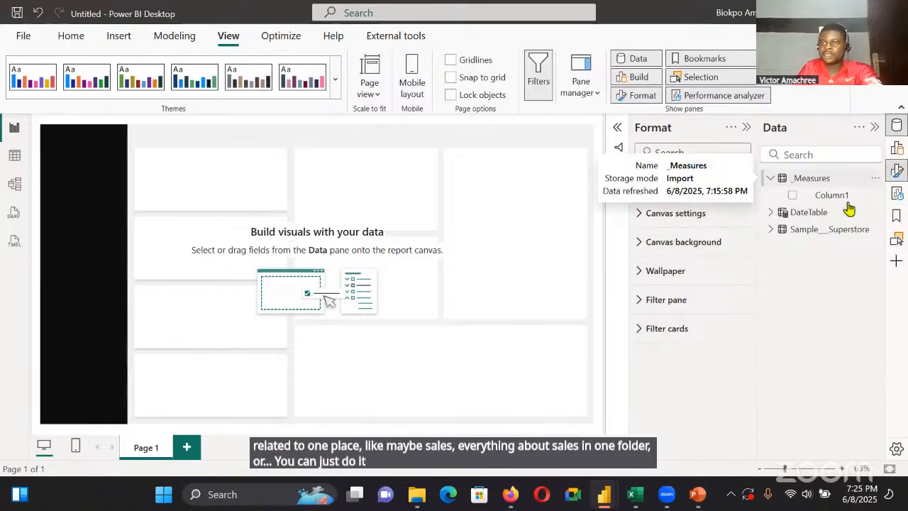
pyautogui.click(875, 178)
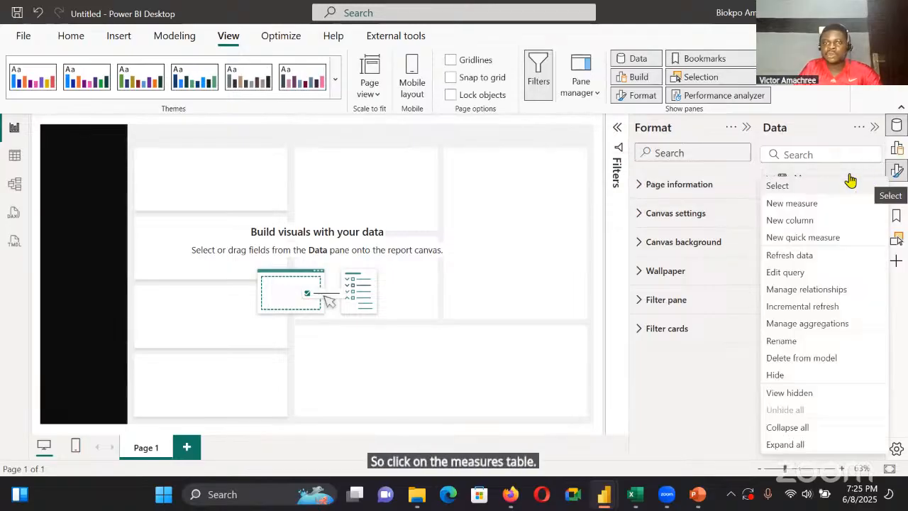
pyautogui.click(568, 232)
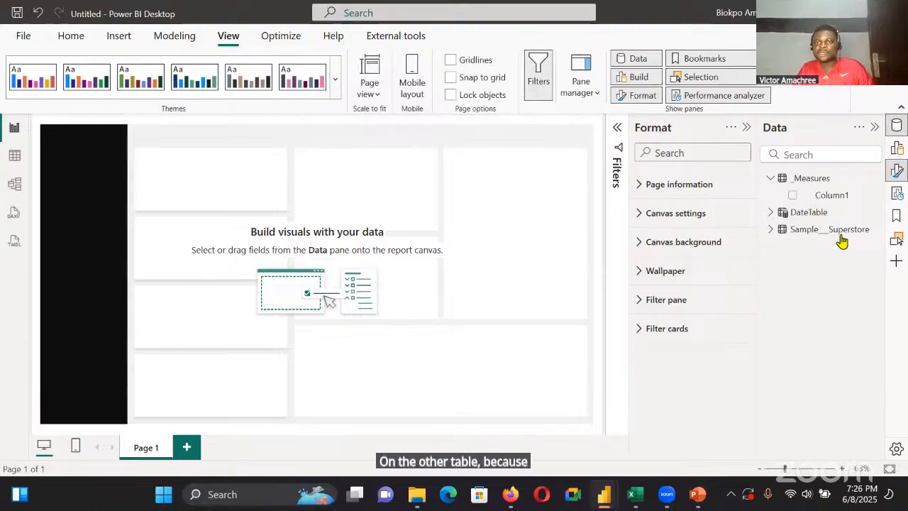
pyautogui.click(747, 127)
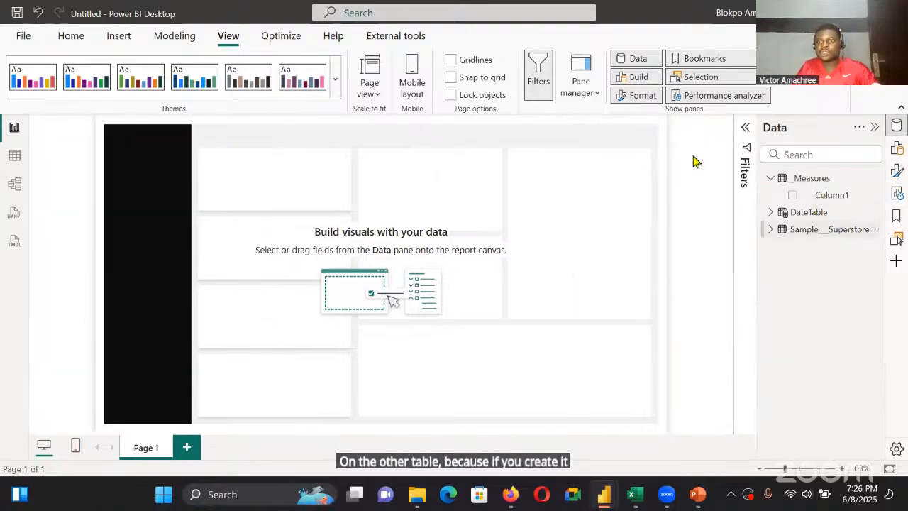
# Look over the Sample___Superstore fields and create the measure Sales = sum(Sample___Superstore[Sales]) in the _Measures table
pyautogui.click(844, 231)
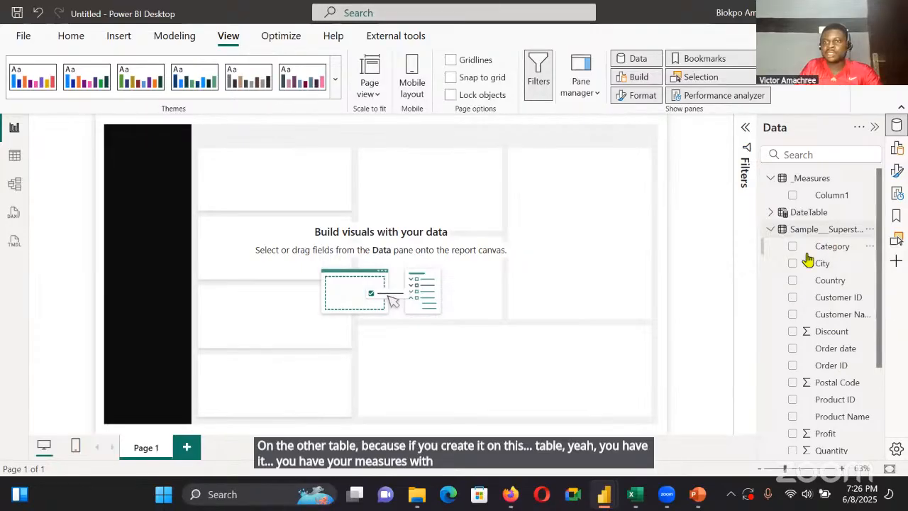
pyautogui.click(844, 229)
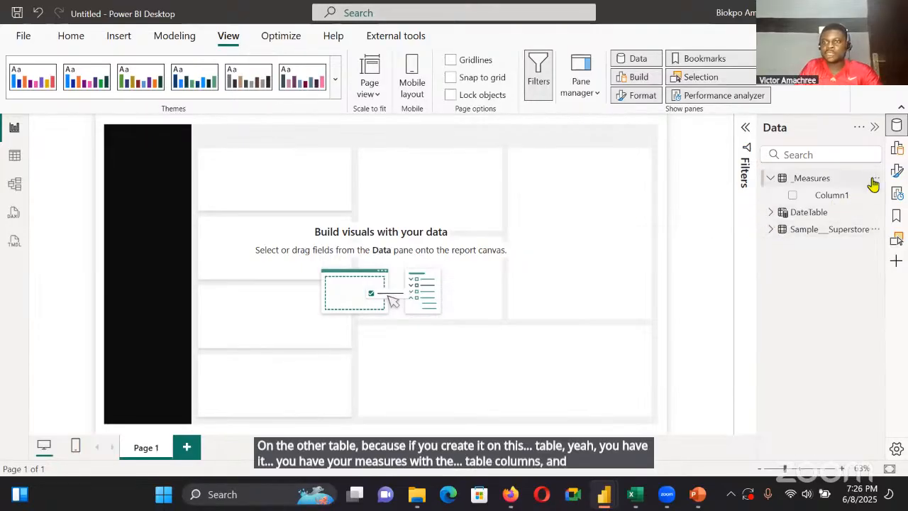
pyautogui.click(875, 179)
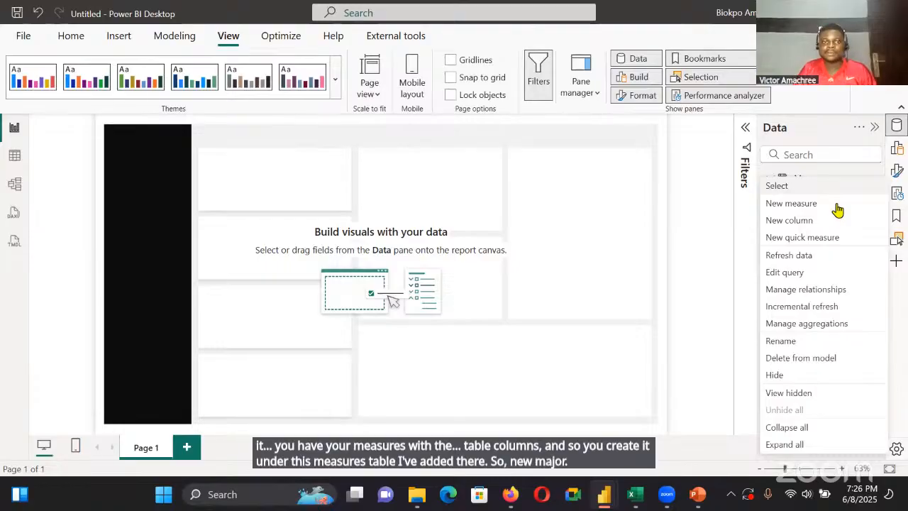
pyautogui.click(791, 204)
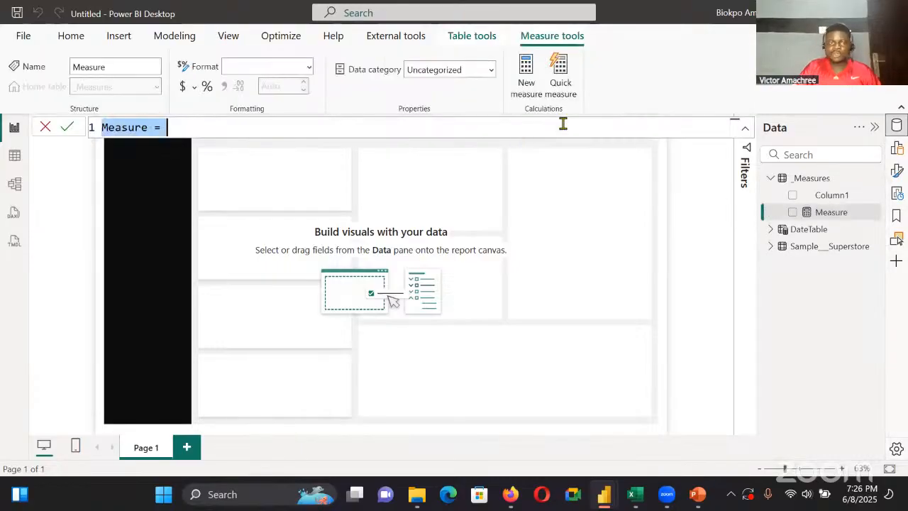
pyautogui.press('BackSpace')
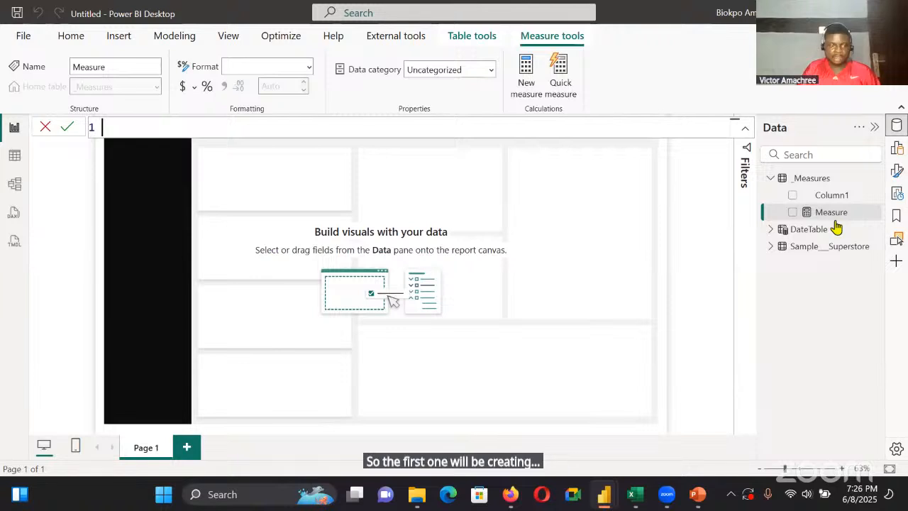
pyautogui.write('Sa')
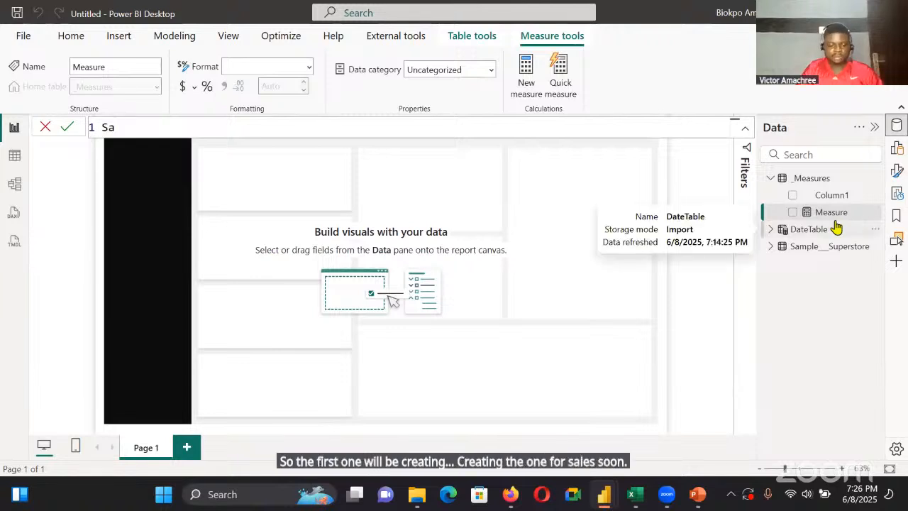
pyautogui.write('les = ')
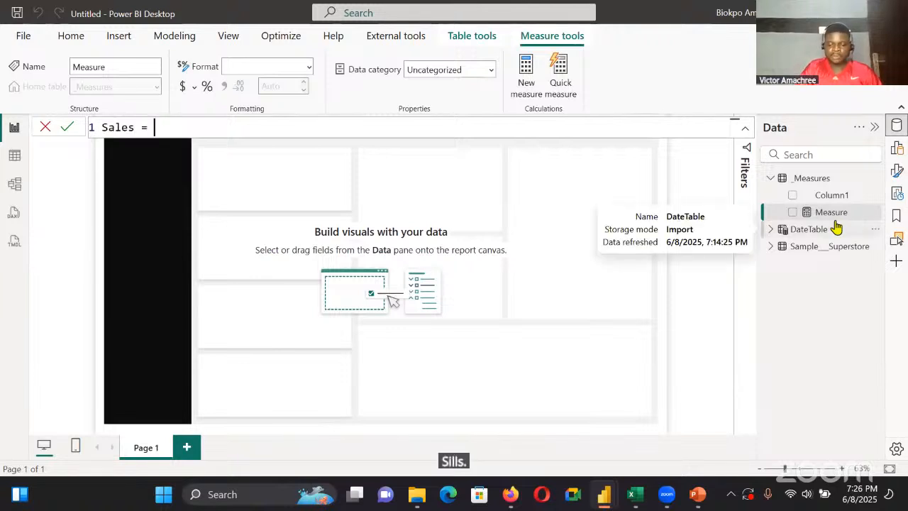
pyautogui.write('sum')
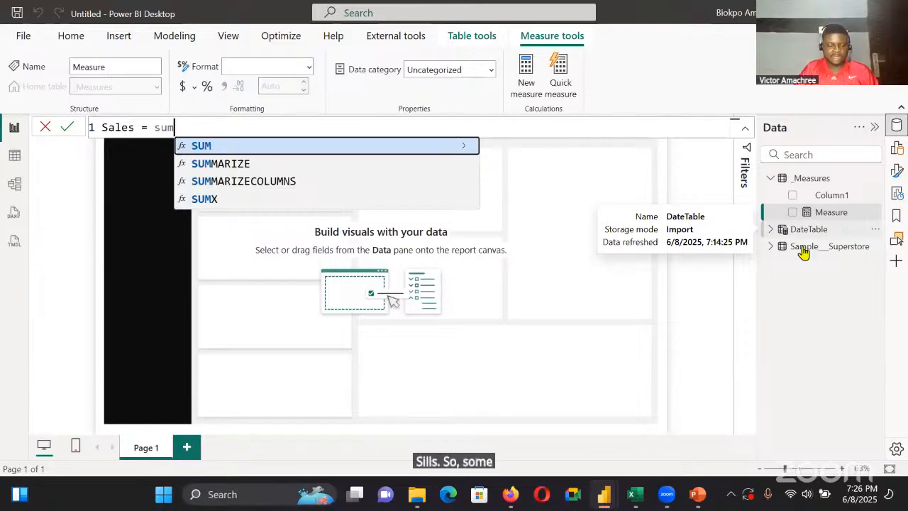
pyautogui.write('(')
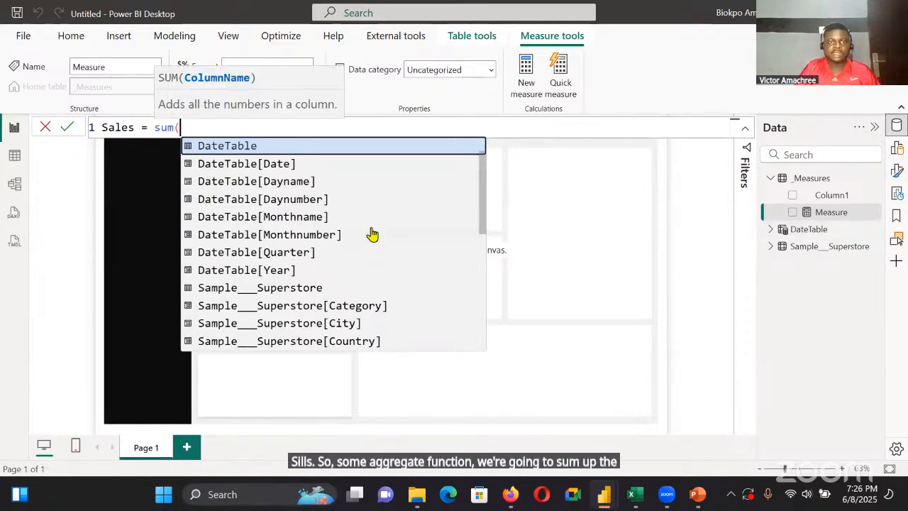
pyautogui.write('sale')
pyautogui.press('Tab')
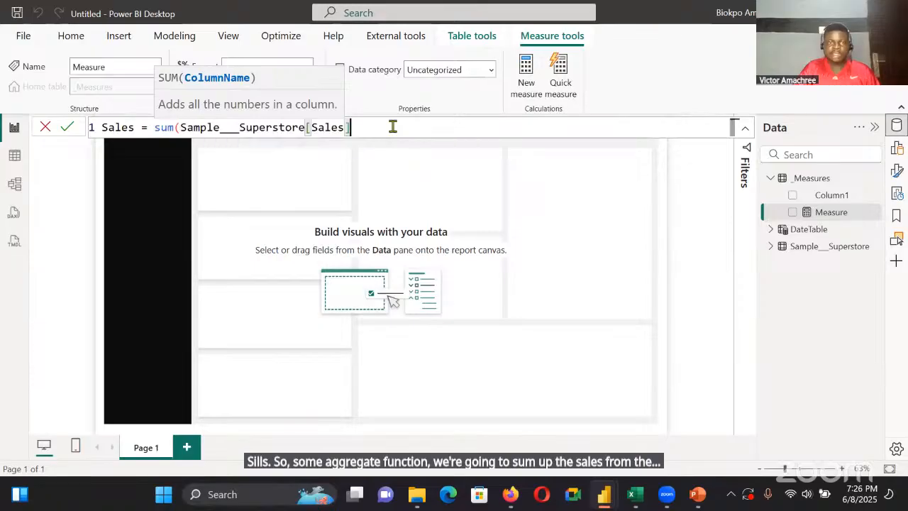
pyautogui.write(')')
pyautogui.press('Return')
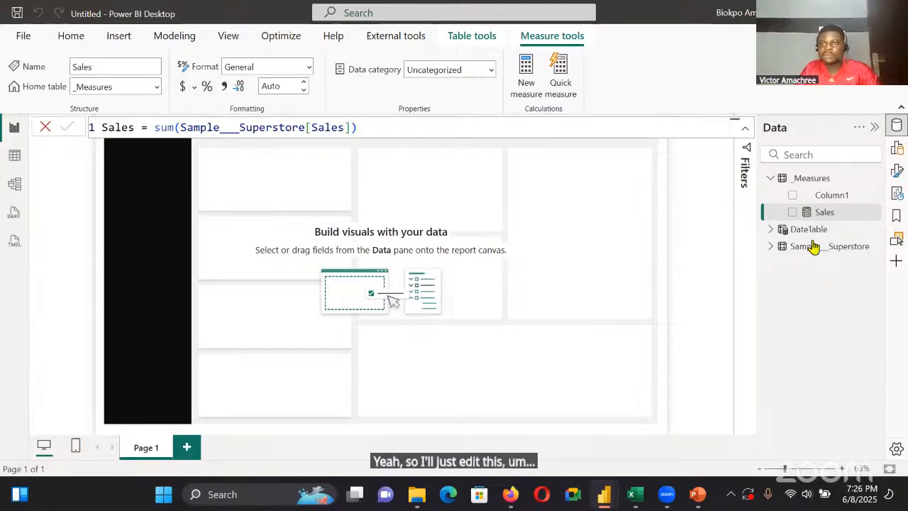
# Rename the Sample___Superstore table as Data and go back to the Sales measure in the _Measures table
pyautogui.click(876, 246)
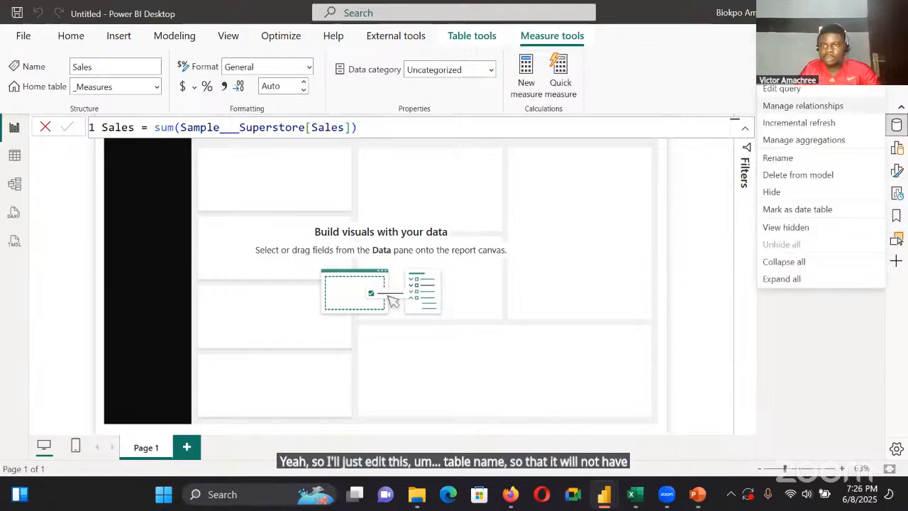
pyautogui.click(831, 159)
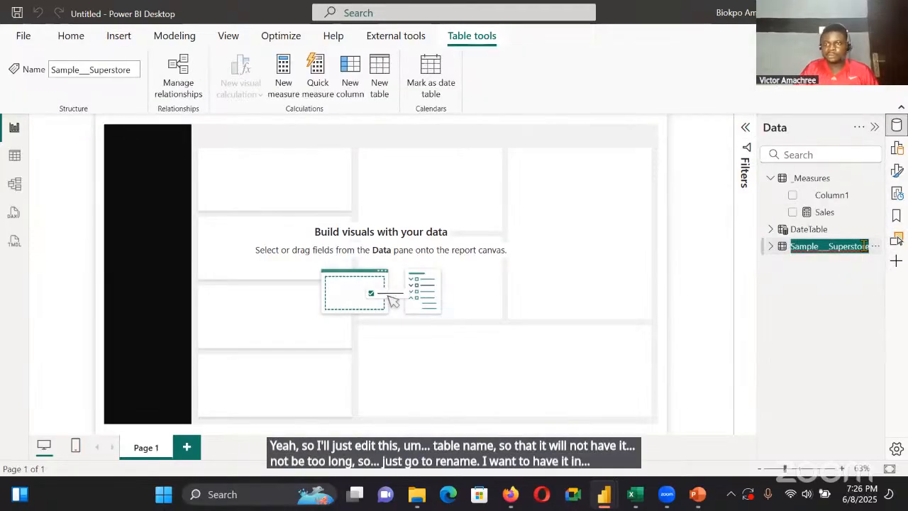
pyautogui.press('BackSpace')
pyautogui.write('Data')
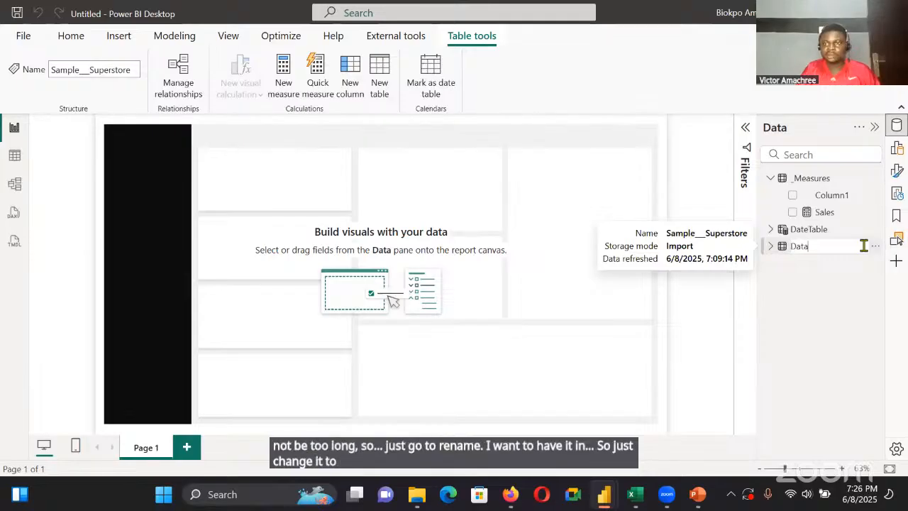
pyautogui.press('Return')
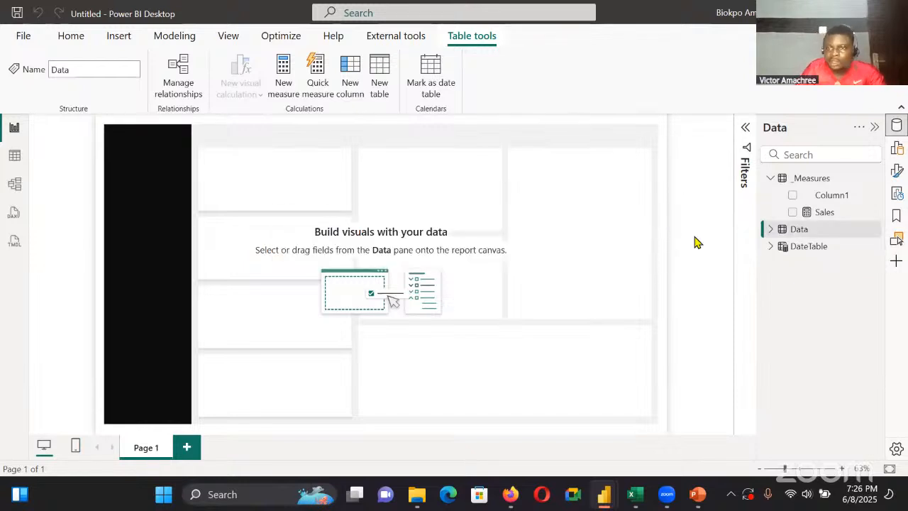
pyautogui.click(825, 215)
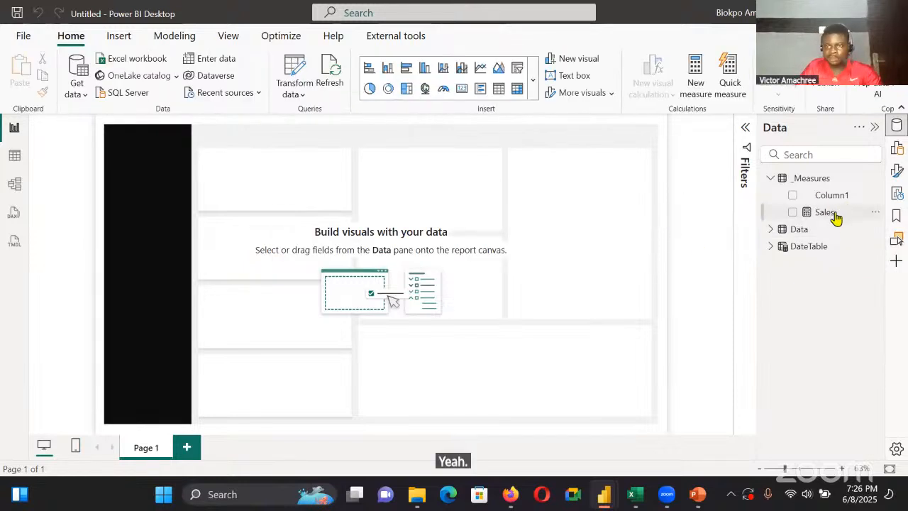
# Format the Sales measure as Currency with 0 decimal places
pyautogui.click(835, 214)
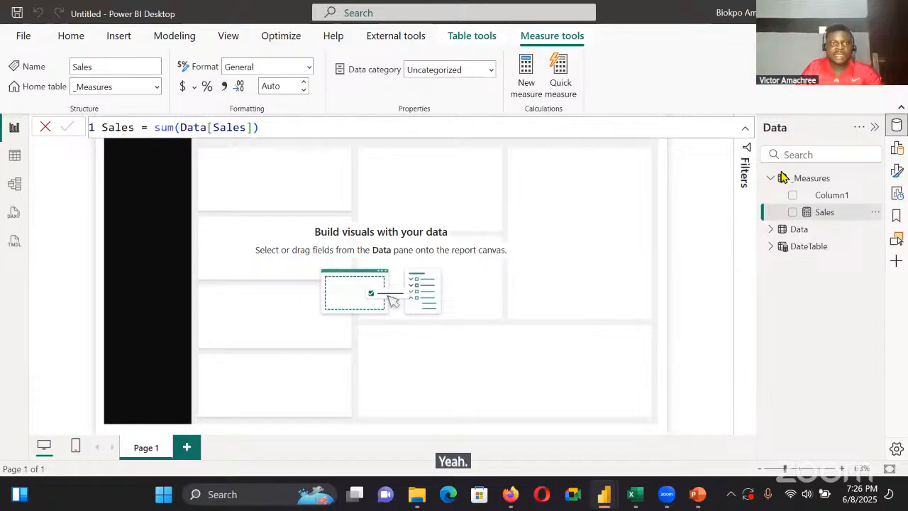
pyautogui.click(305, 70)
pyautogui.click(256, 105)
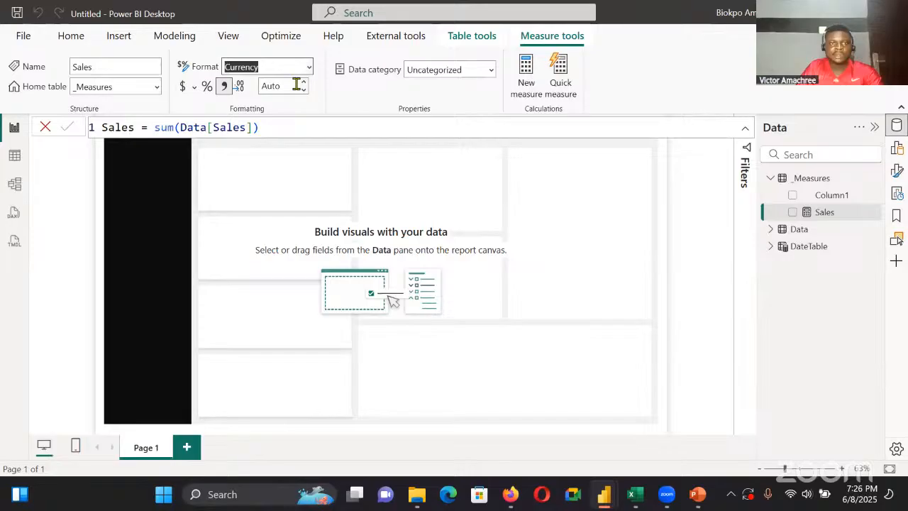
pyautogui.click(296, 84)
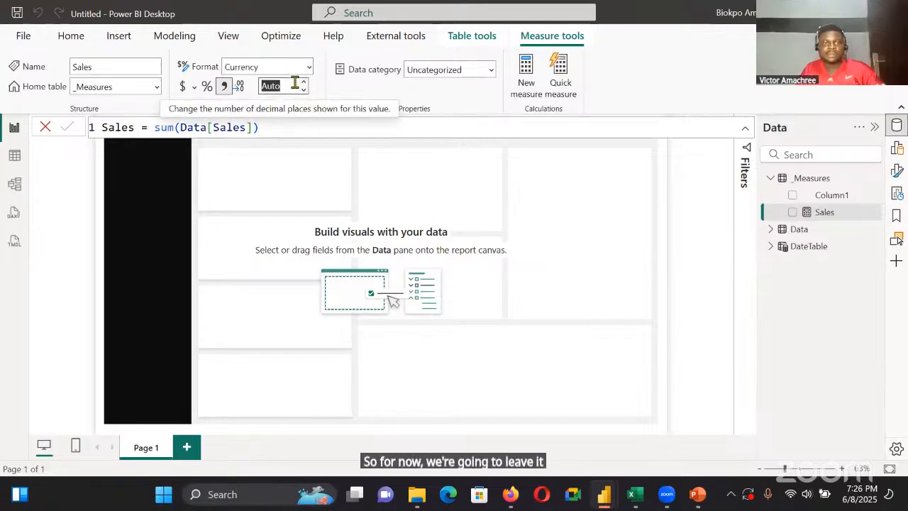
pyautogui.write('0')
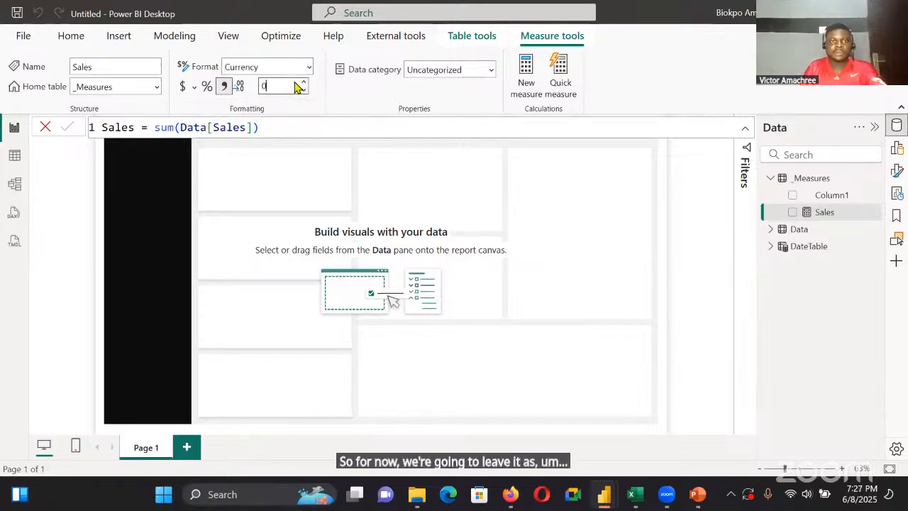
pyautogui.press('Return')
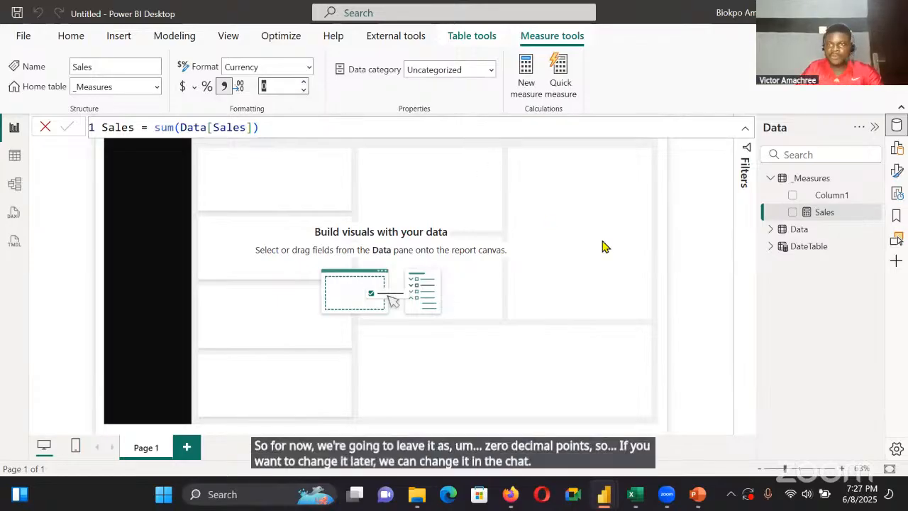
pyautogui.click(608, 247)
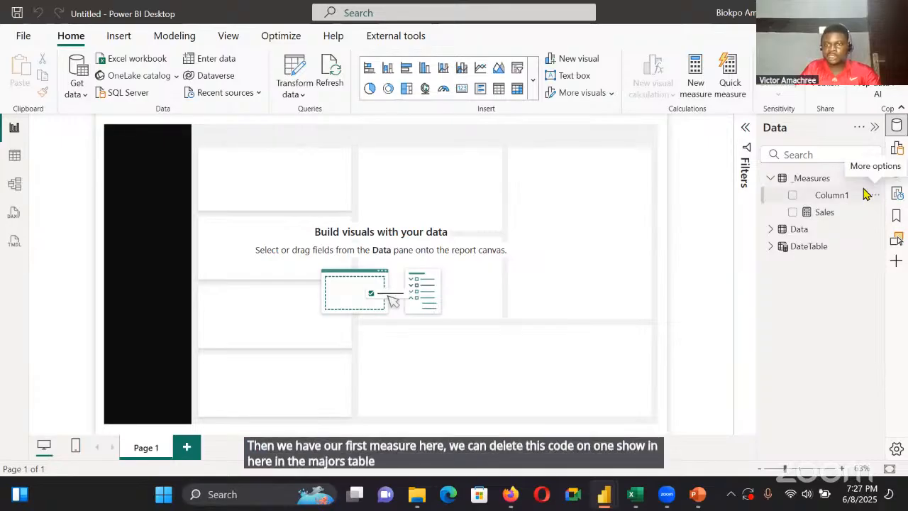
# Delete Column1 from the _Measures table and confirm the deletion
pyautogui.click(867, 194)
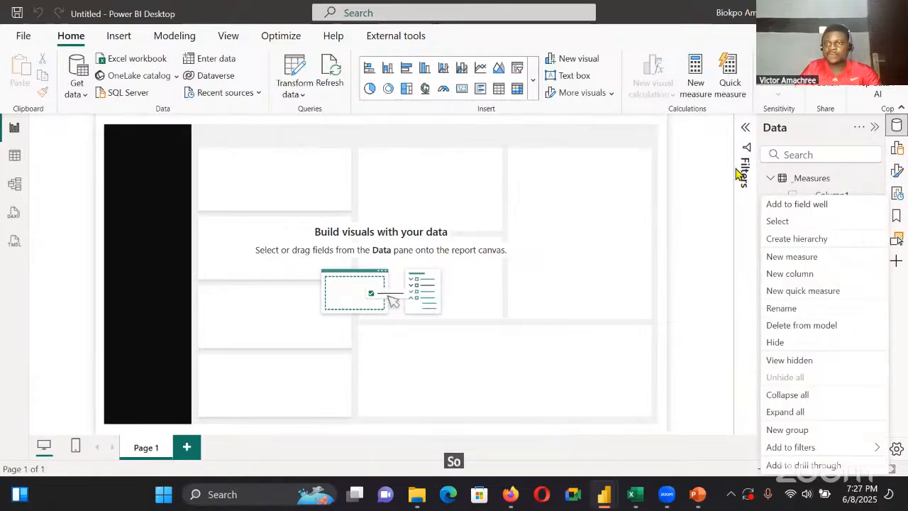
pyautogui.press('Escape')
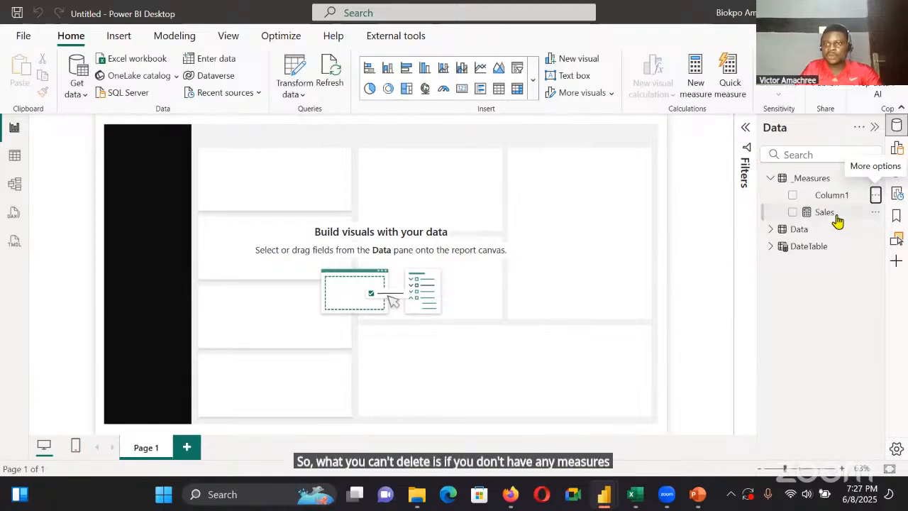
pyautogui.click(877, 196)
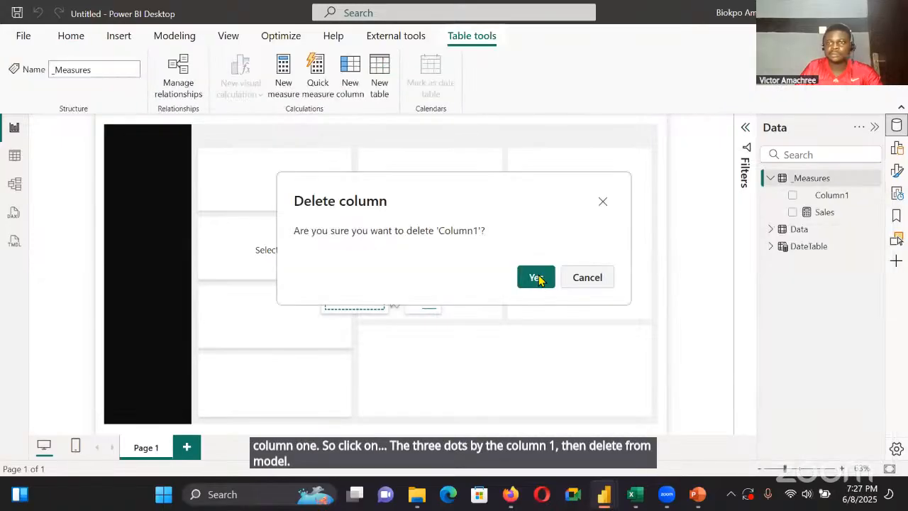
pyautogui.click(536, 277)
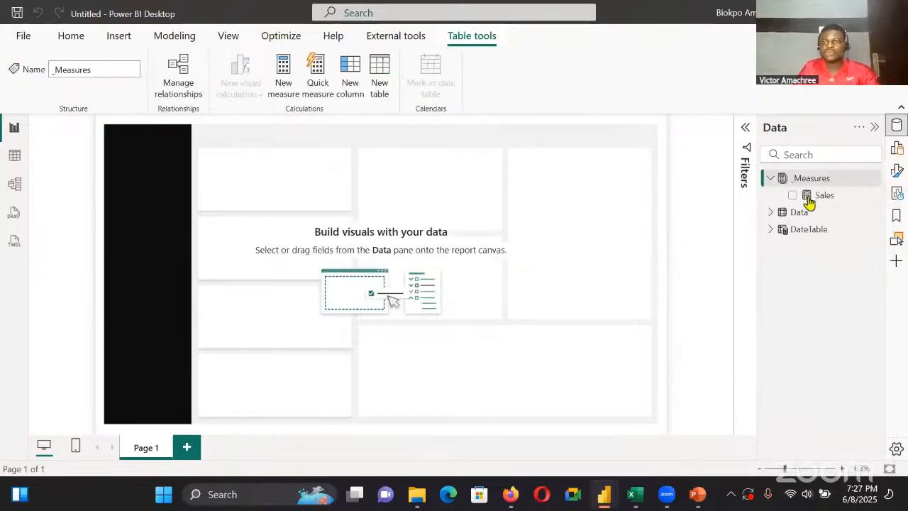
# In the model view, assign the Sales measure to a display folder named Base Measures
pyautogui.click(816, 196)
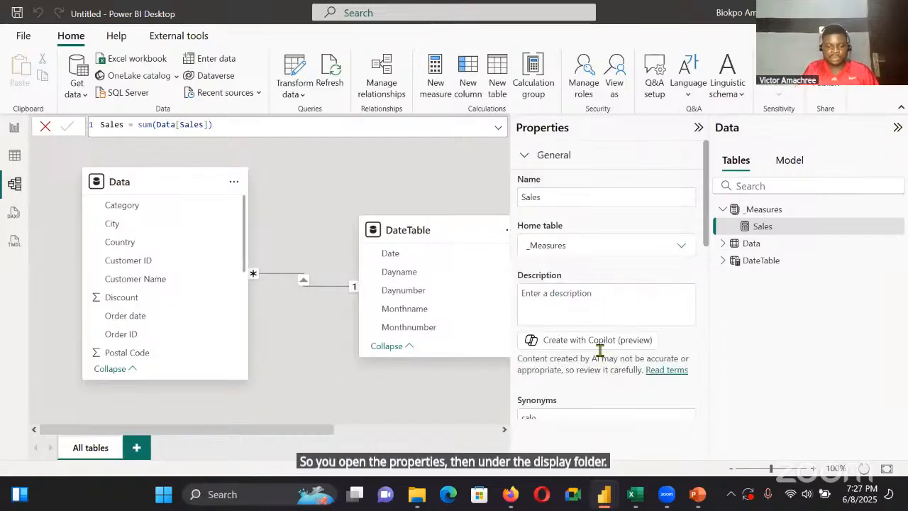
pyautogui.scroll(-2, 600, 348)
pyautogui.click(600, 348)
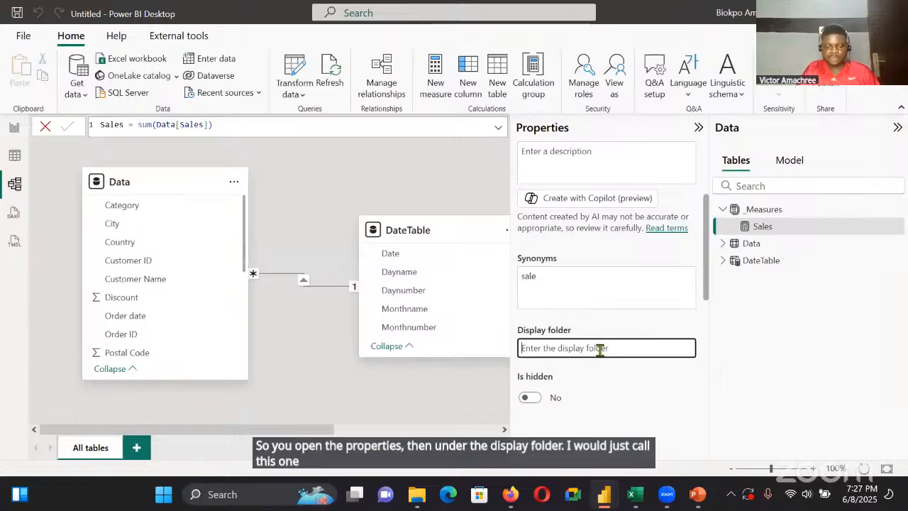
pyautogui.write('Base Measures')
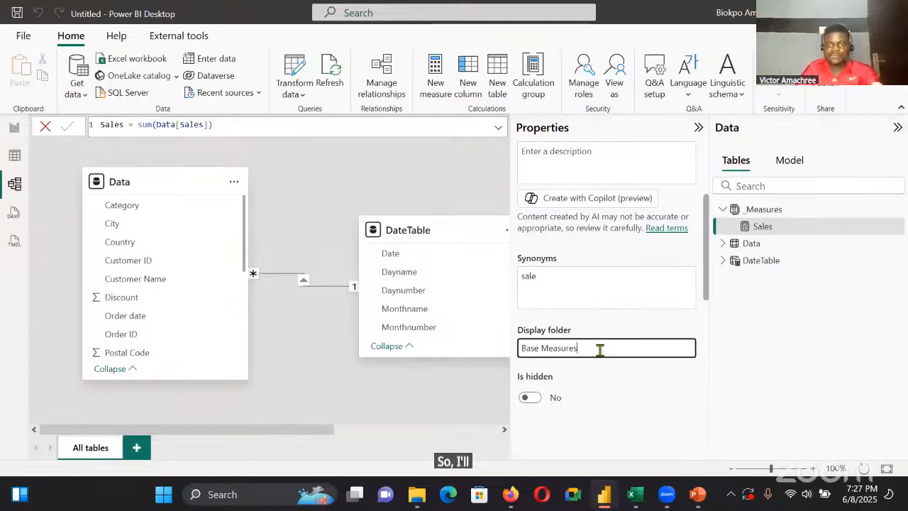
pyautogui.press('Return')
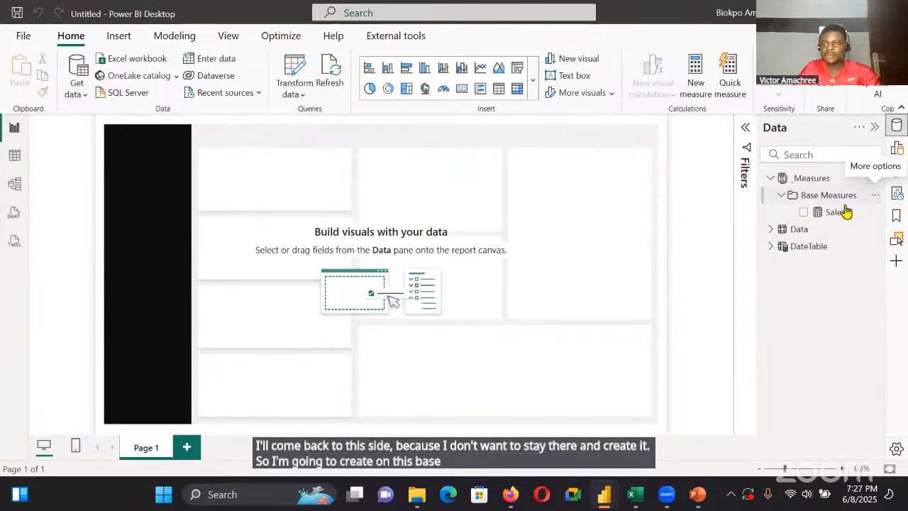
# Back in the report view, create the measure Profit = Sum(Data[Profit]) in the Base Measures folder
pyautogui.click(875, 196)
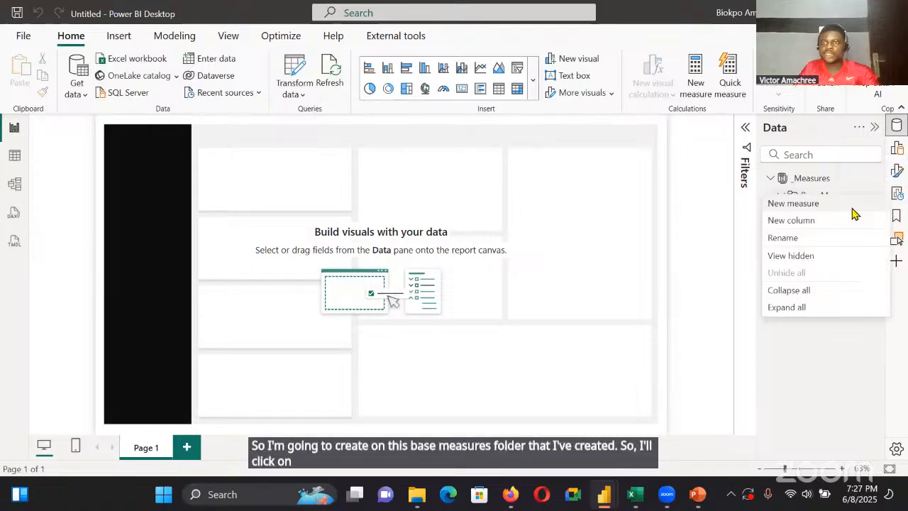
pyautogui.click(851, 203)
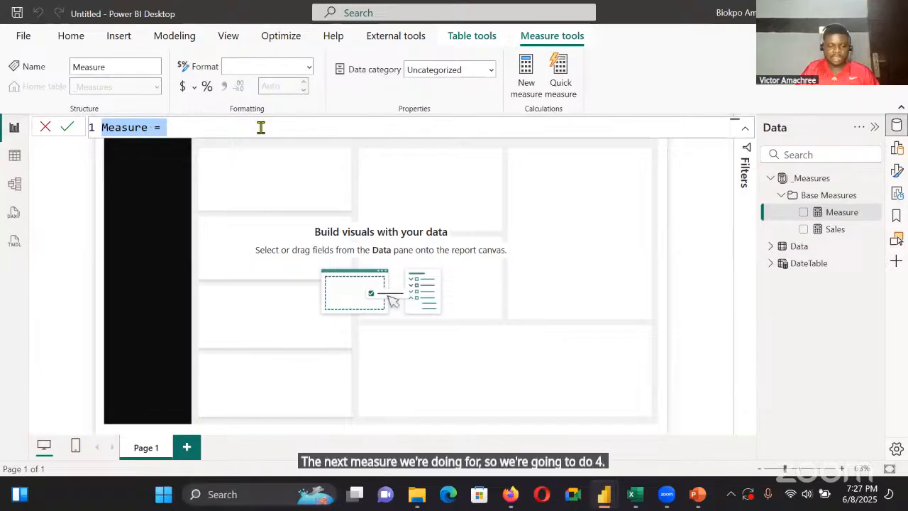
pyautogui.press('BackSpace')
pyautogui.write('Proift')
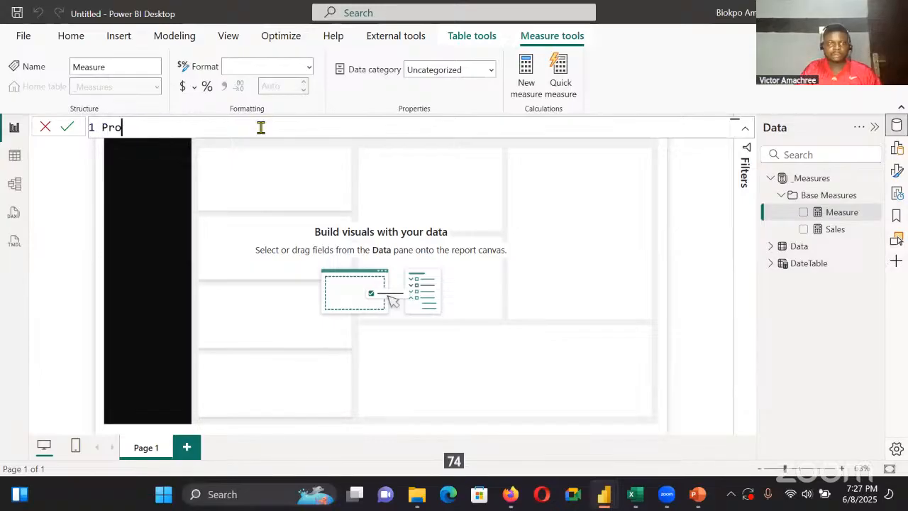
pyautogui.press('BackSpace')
pyautogui.press('BackSpace')
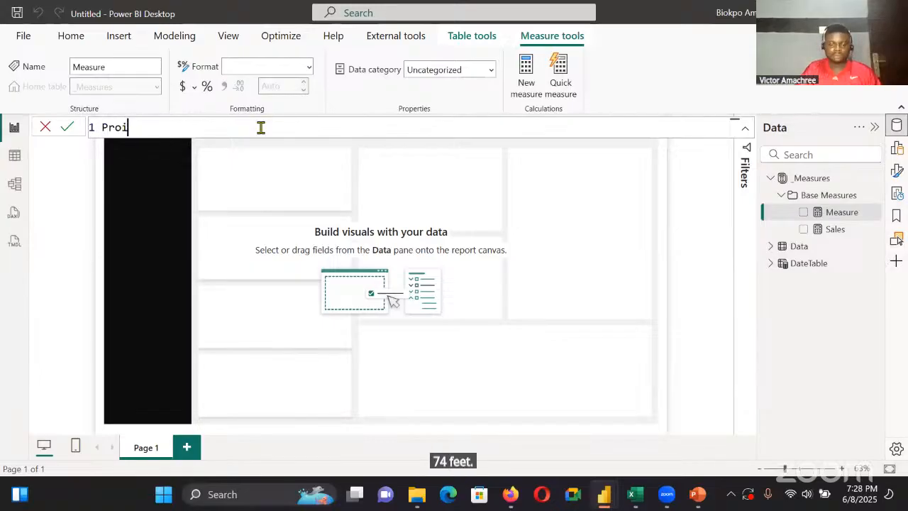
pyautogui.write('fit =')
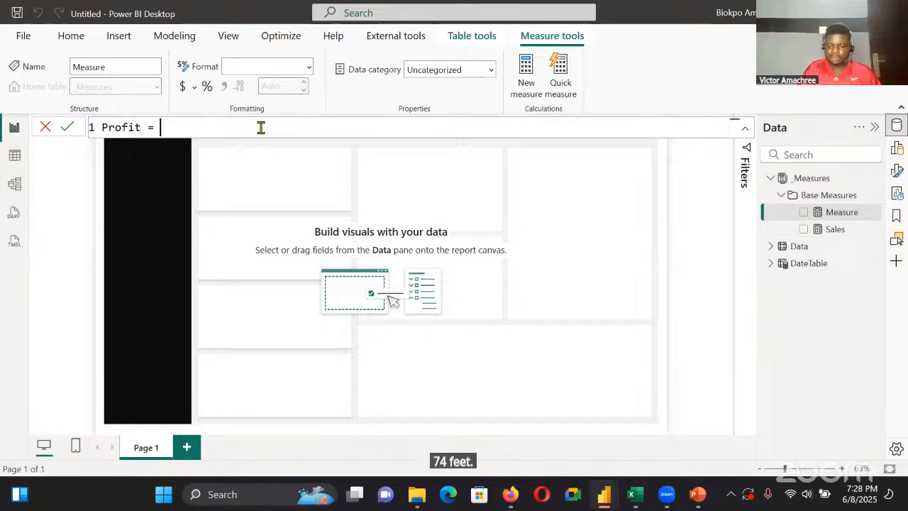
pyautogui.write(' Sy')
pyautogui.press('BackSpace')
pyautogui.write('u')
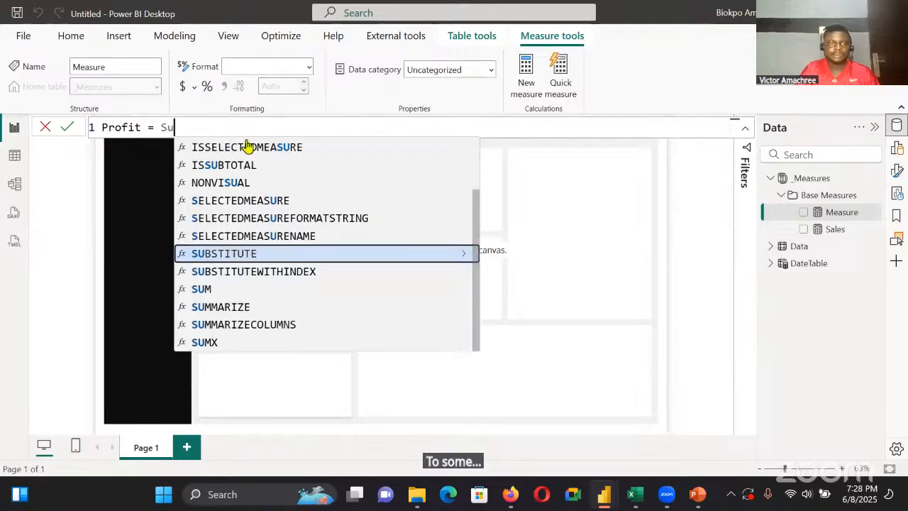
pyautogui.write('m(')
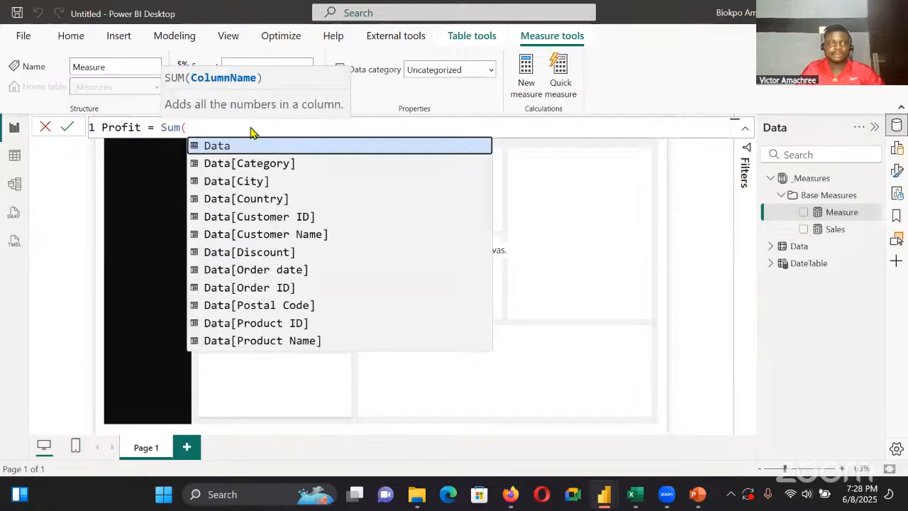
pyautogui.write('Data[Profit]')
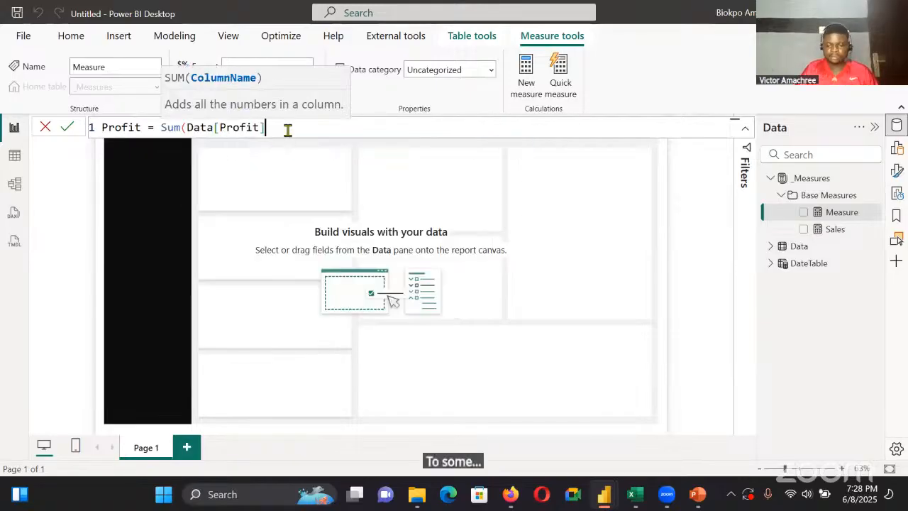
pyautogui.write(')')
pyautogui.press('Return')
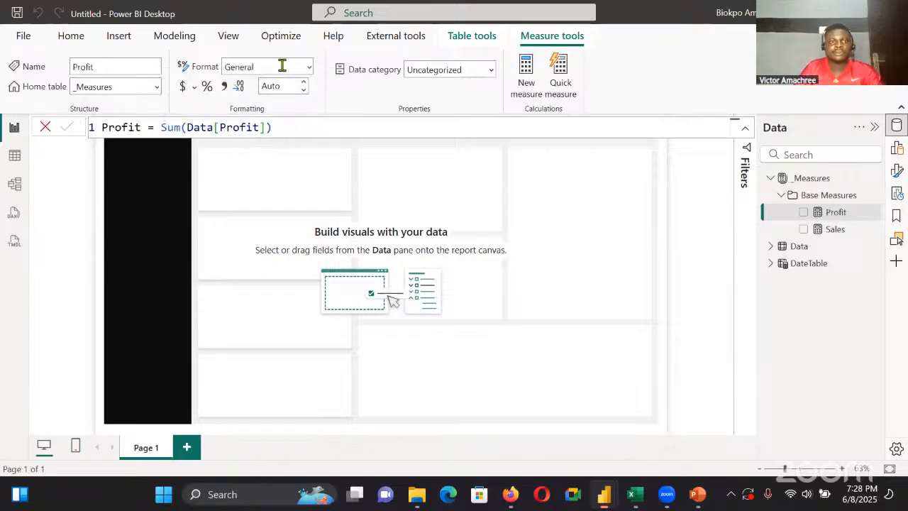
# Format the Profit measure as Currency with 0 decimal places
pyautogui.click(310, 71)
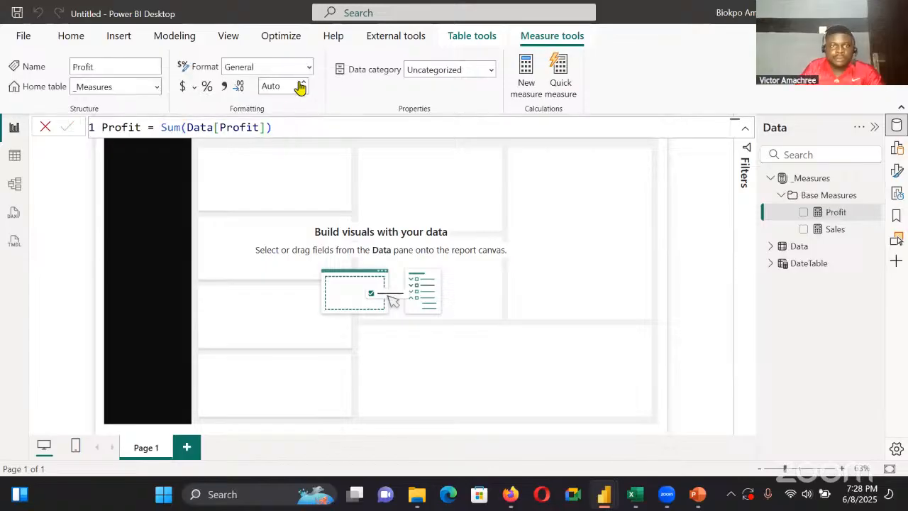
pyautogui.click(269, 114)
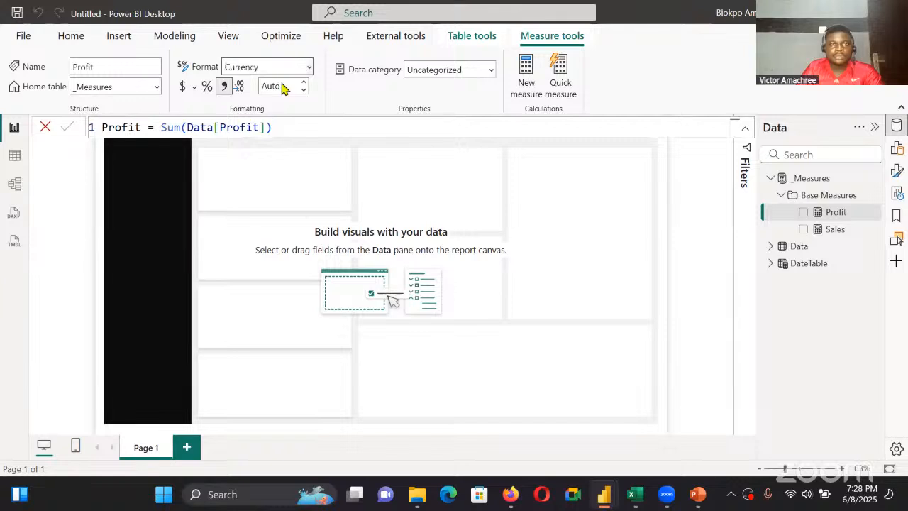
pyautogui.click(284, 88)
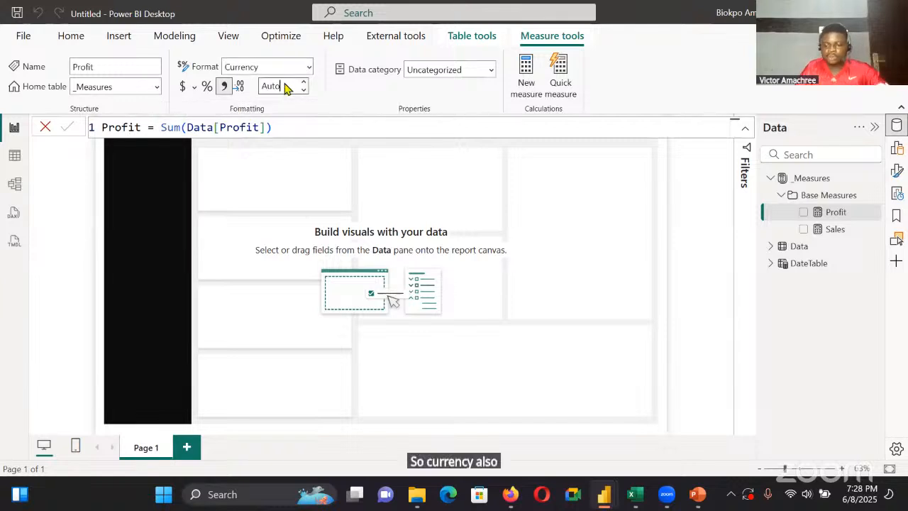
pyautogui.write('0')
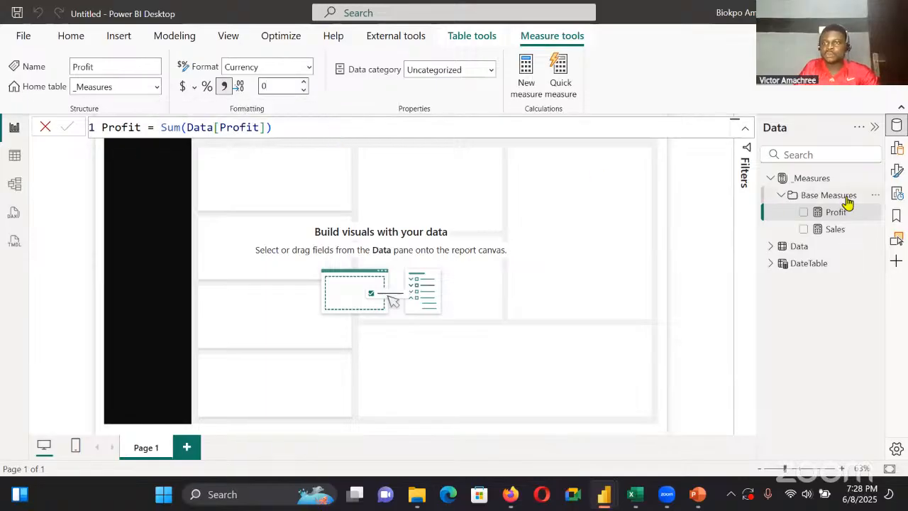
# Create the measure Quantity = sum(Data[Quantity]) in the Base Measures folder
pyautogui.click(874, 197)
pyautogui.click(822, 203)
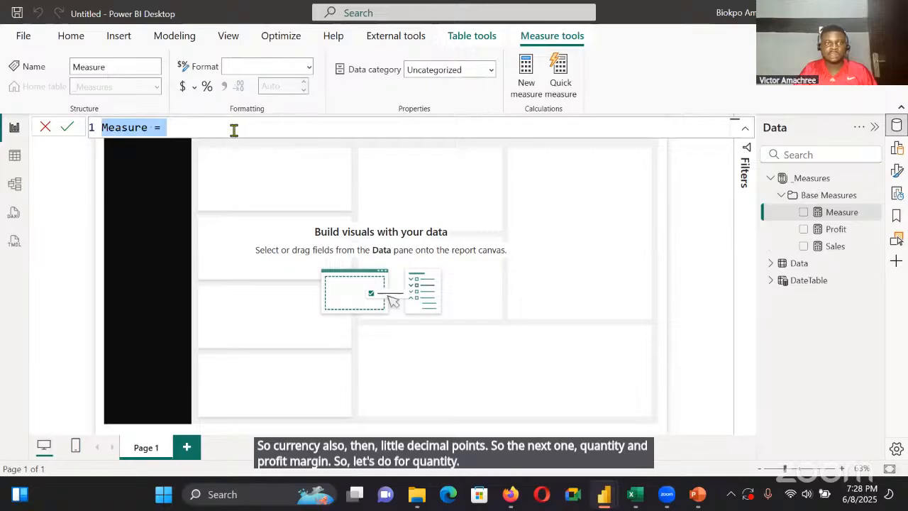
pyautogui.press('BackSpace')
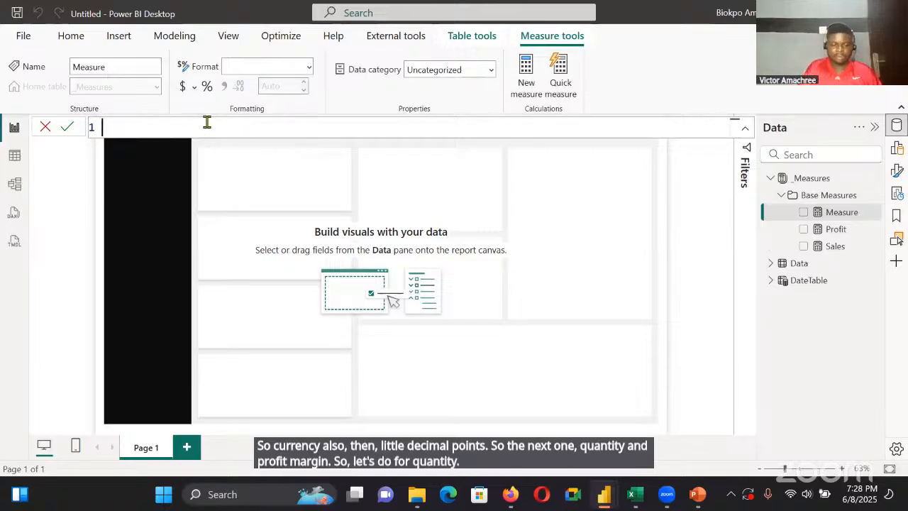
pyautogui.write('Quantot')
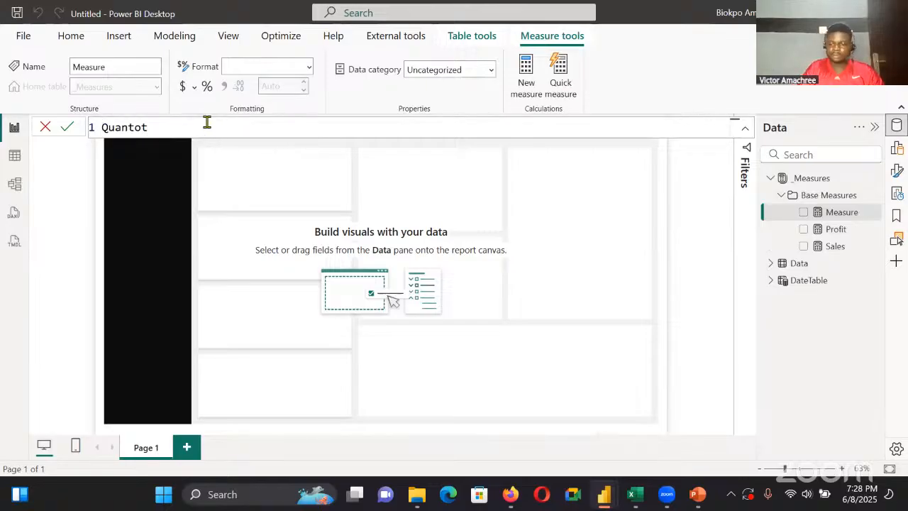
pyautogui.press('BackSpace')
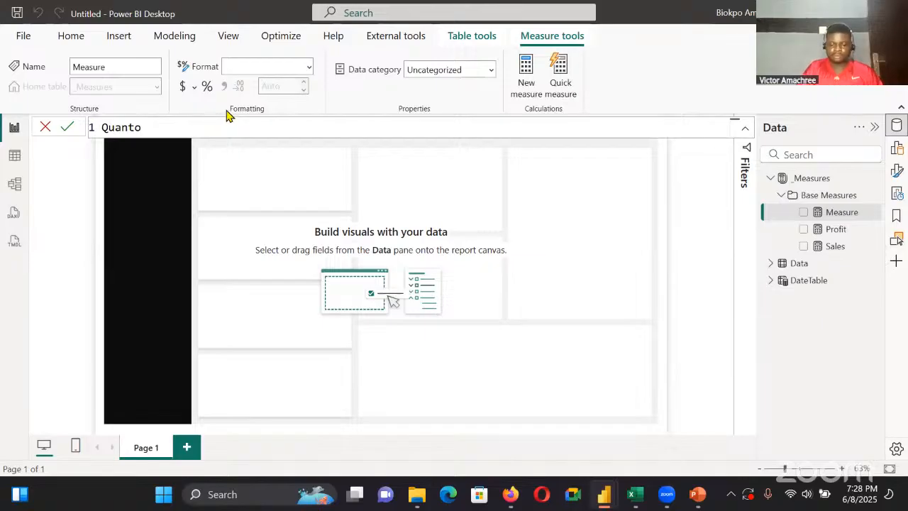
pyautogui.press('BackSpace')
pyautogui.write('i')
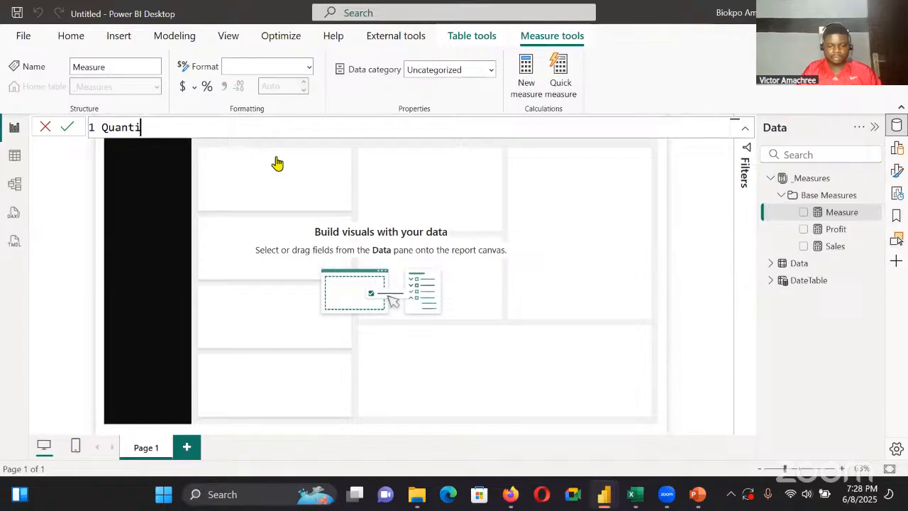
pyautogui.write('ty = sum(qua')
pyautogui.click(298, 145)
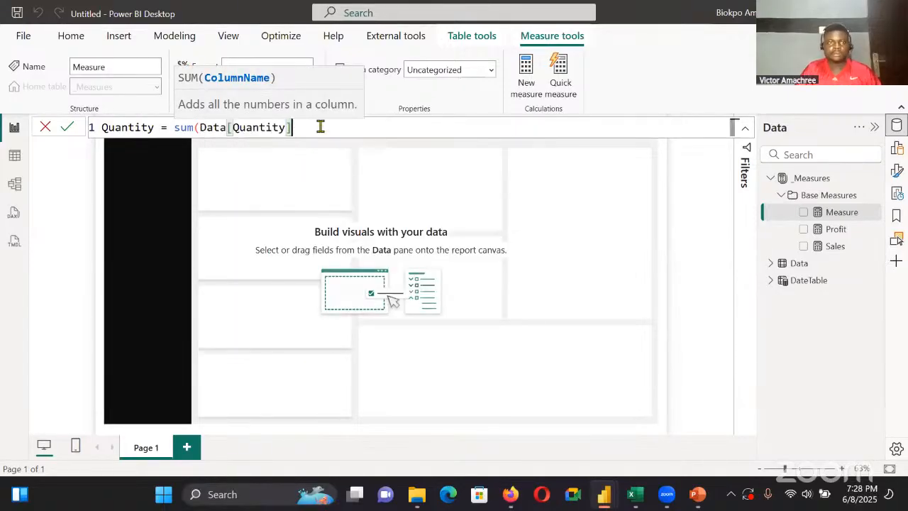
pyautogui.write(')')
pyautogui.press('Return')
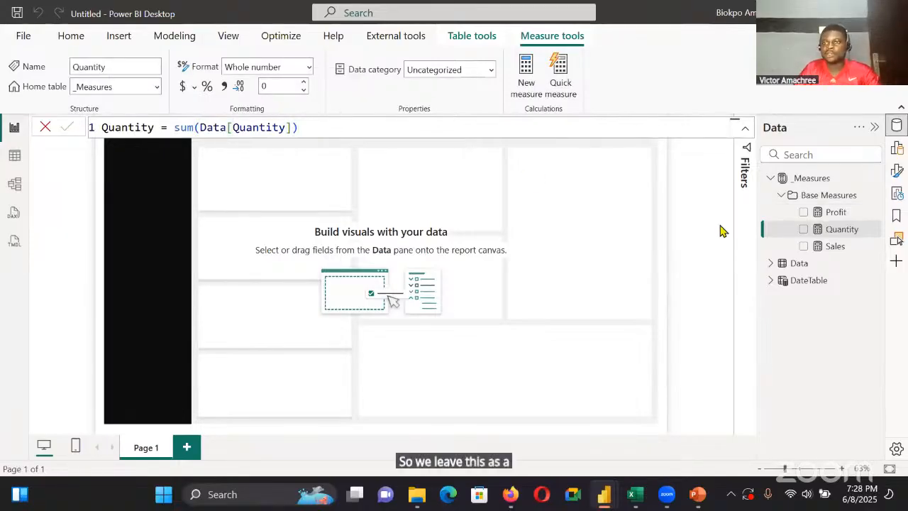
# Create the measure Profit Margin = Divide([Profit], [Sales]) in the Base Measures folder
pyautogui.rightClick(870, 193)
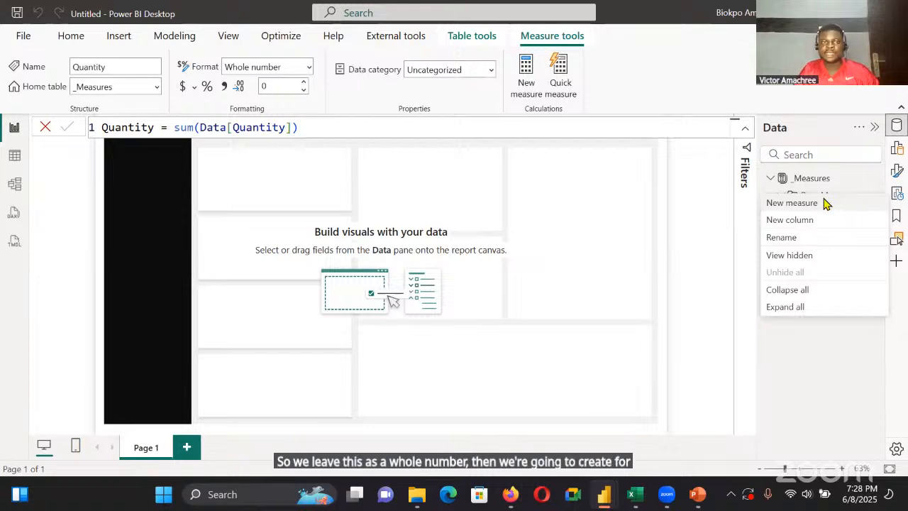
pyautogui.click(792, 203)
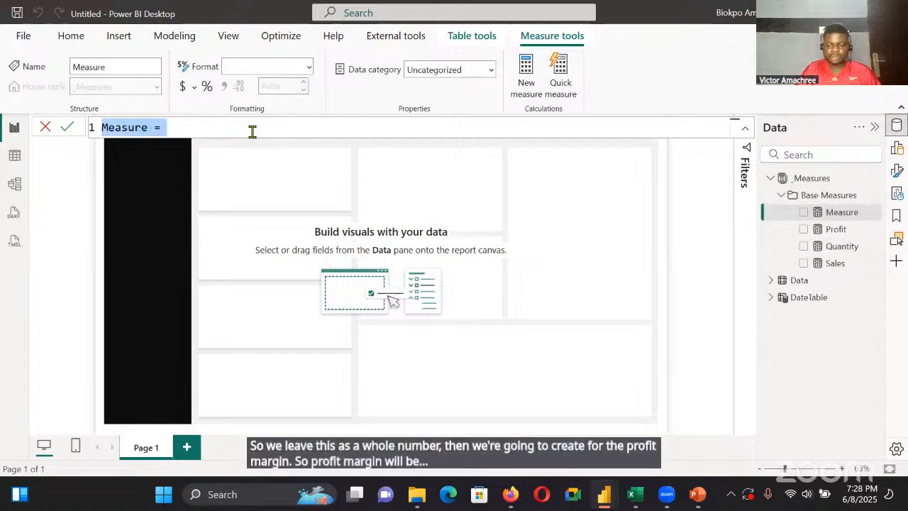
pyautogui.press('BackSpace')
pyautogui.write('Profit')
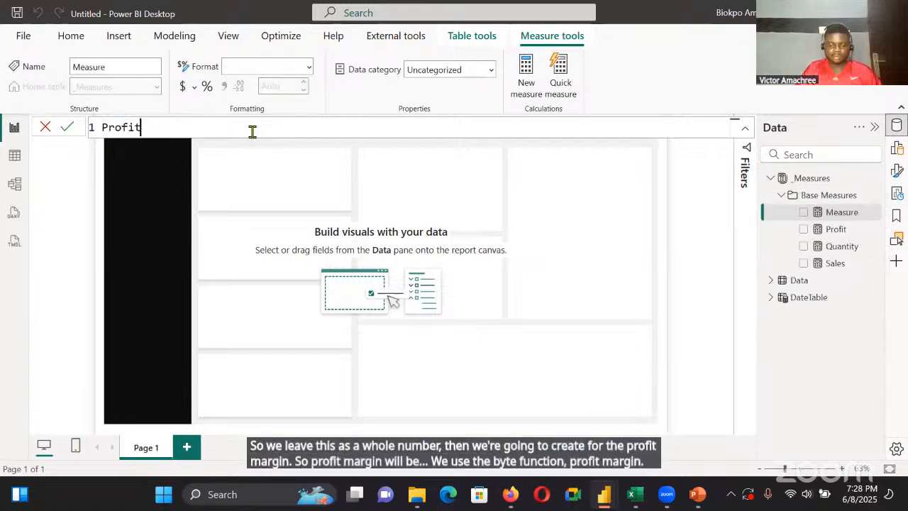
pyautogui.write(' Mar')
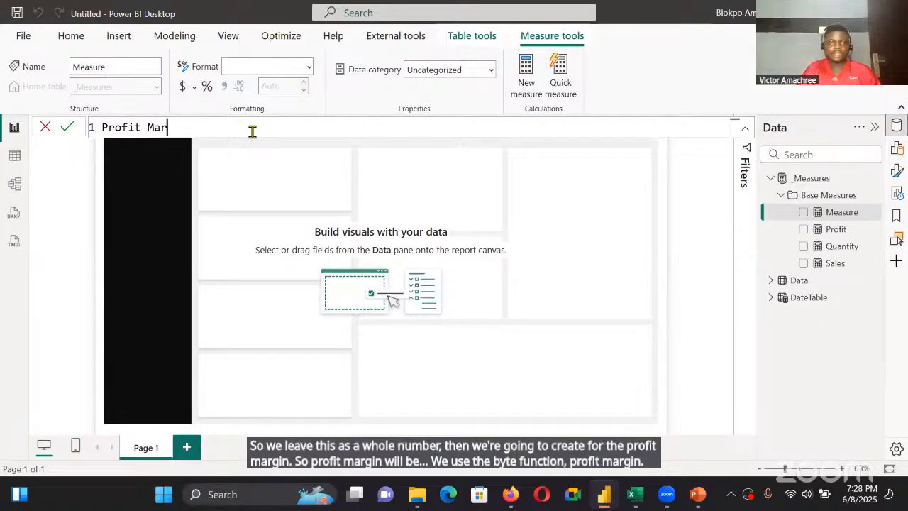
pyautogui.write('gin')
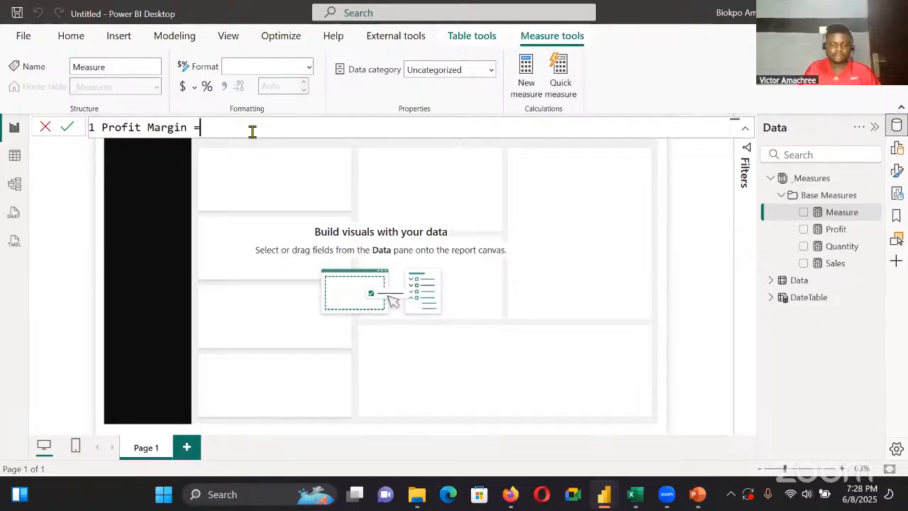
pyautogui.write(' = Divide')
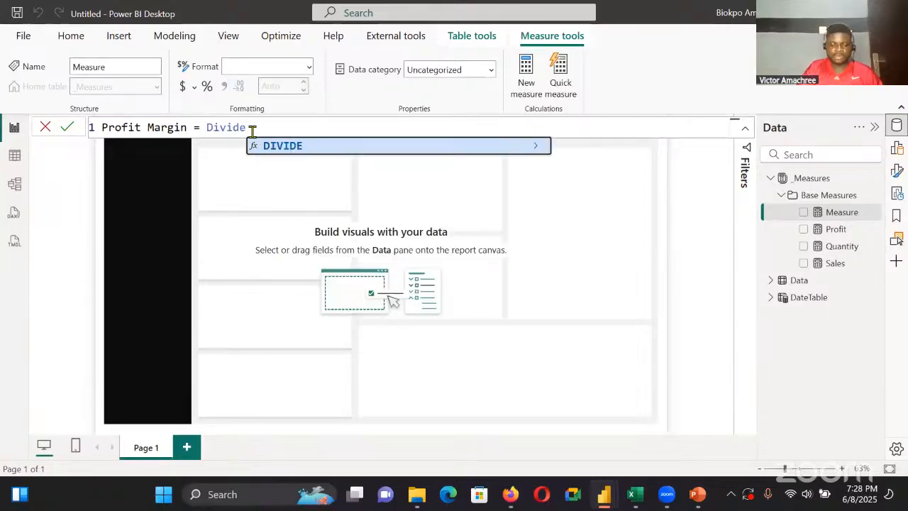
pyautogui.write('(')
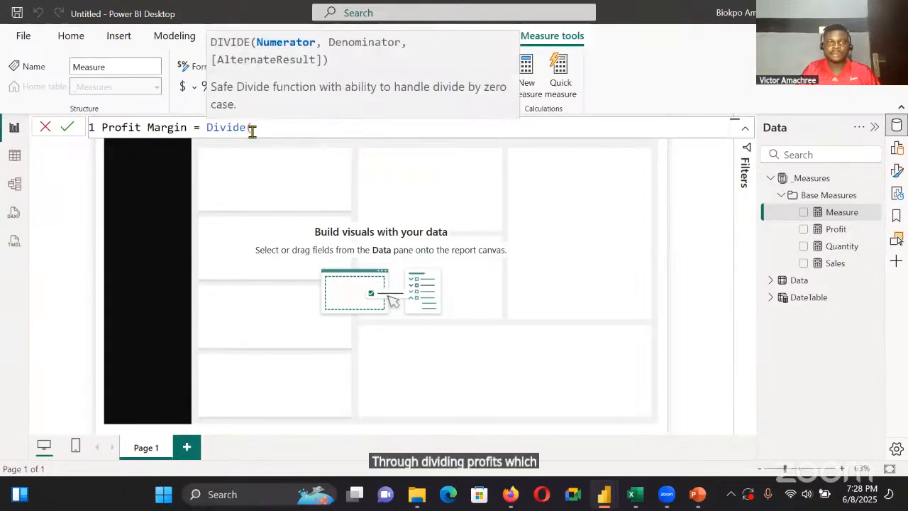
pyautogui.write('[Prof')
pyautogui.press('Tab')
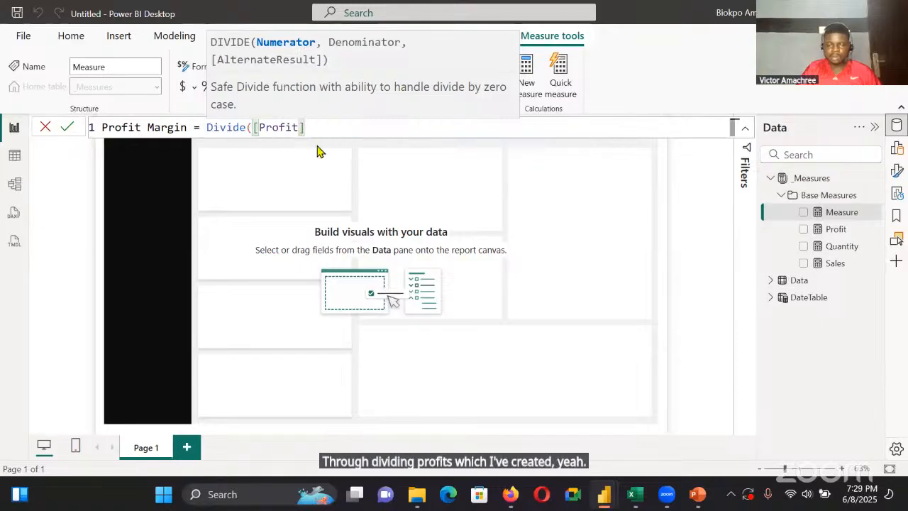
pyautogui.write(', Sales')
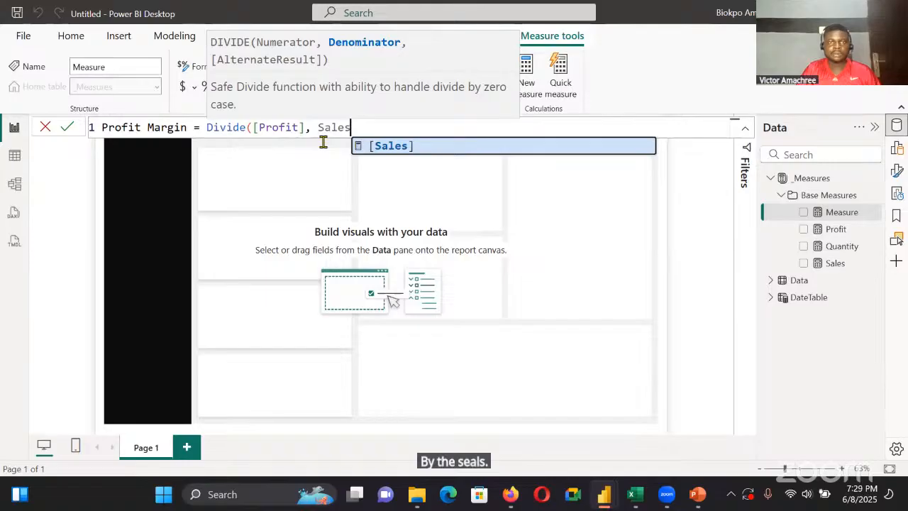
pyautogui.press('Tab')
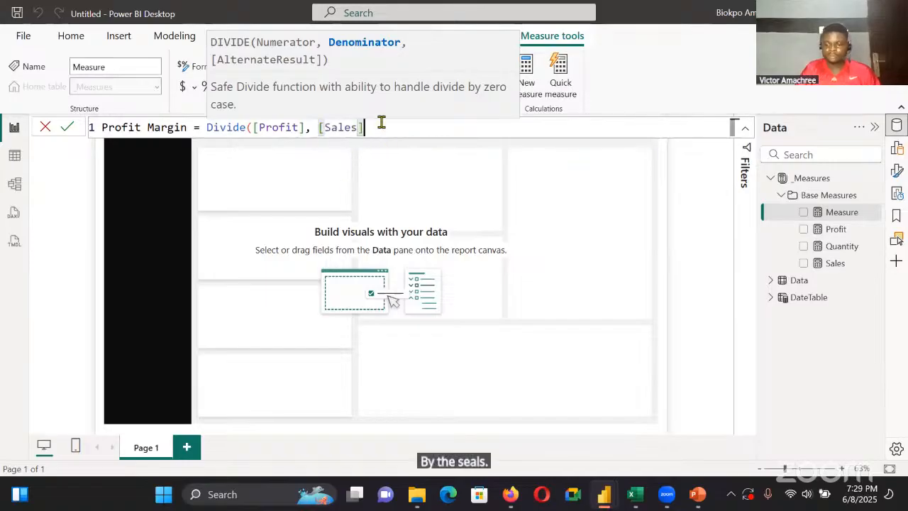
pyautogui.write(')')
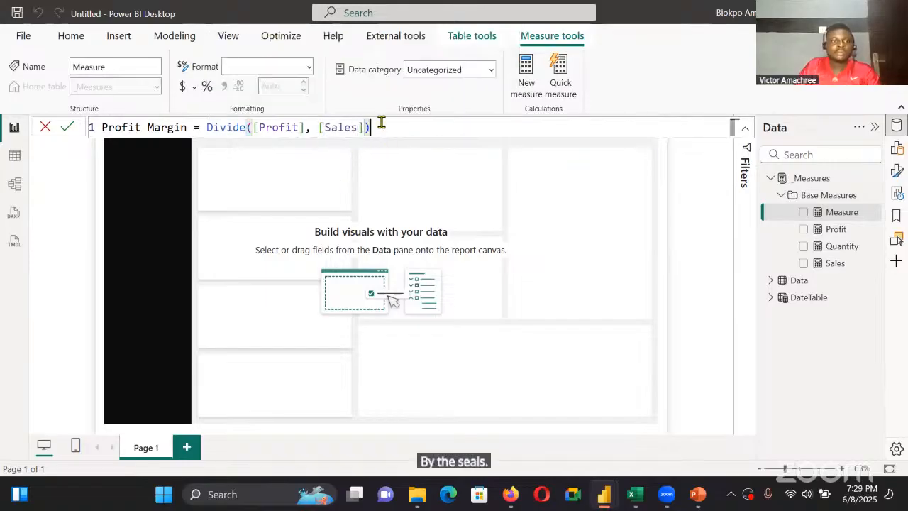
pyautogui.click(68, 127)
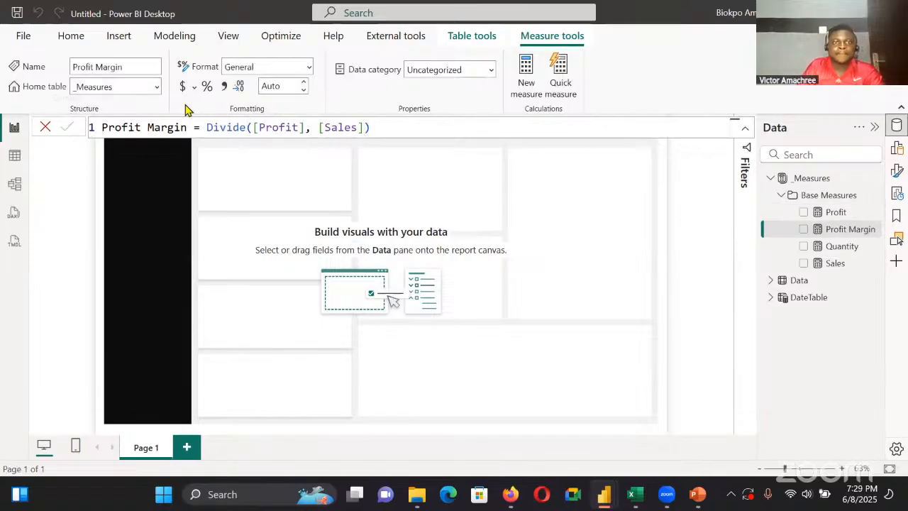
# Format the Profit Margin measure as Percentage
pyautogui.click(308, 66)
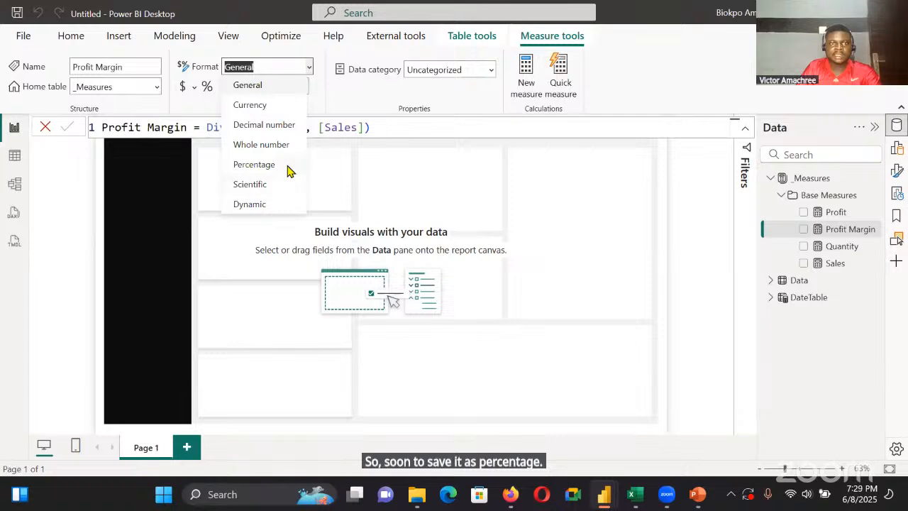
pyautogui.click(287, 169)
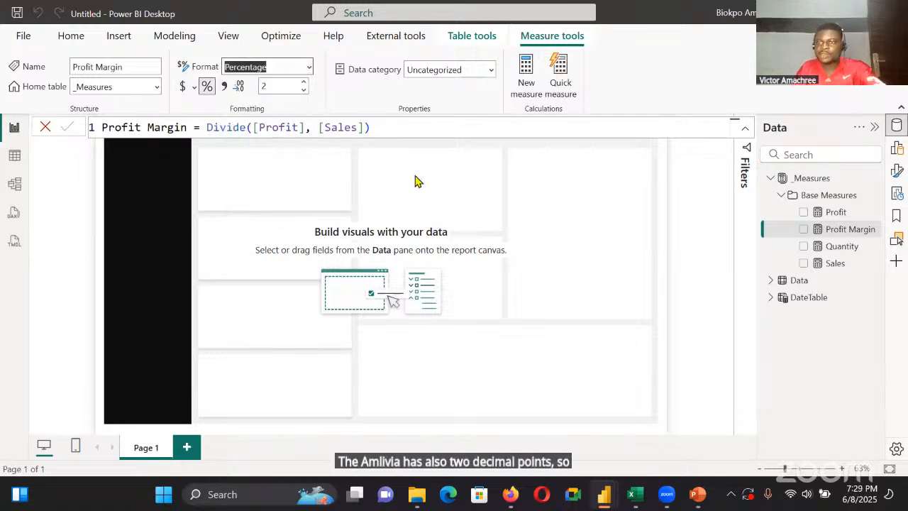
pyautogui.click(478, 206)
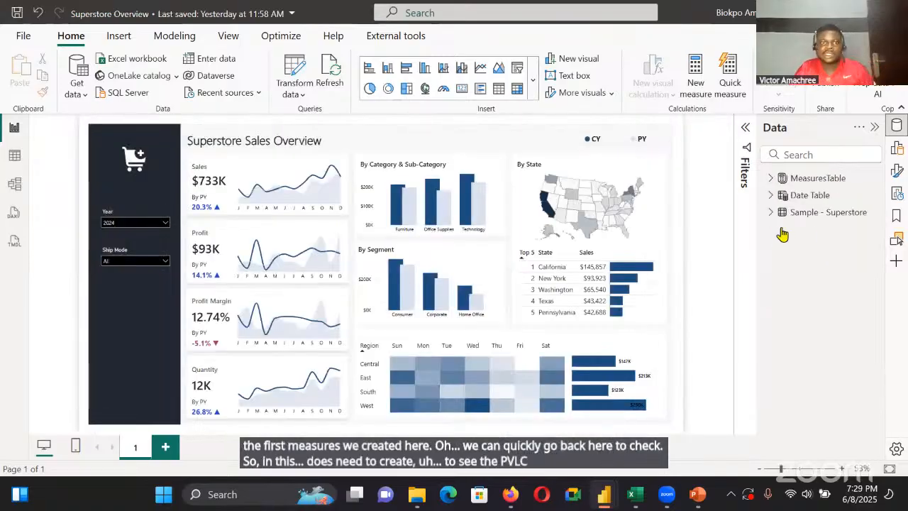
# In the finished Superstore Overview report, examine the measure folders inside MeasuresTable and return to the untitled report
pyautogui.click(771, 178)
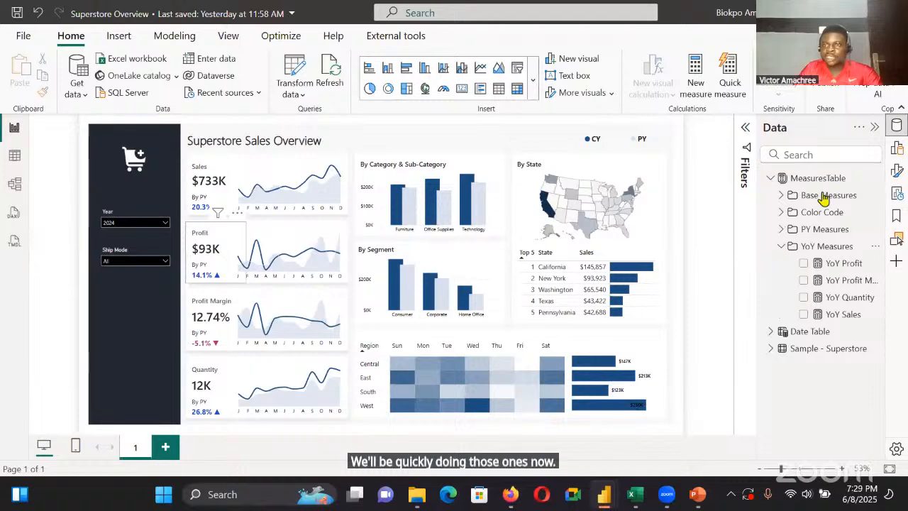
pyautogui.hotkey('alt', 'Tab')
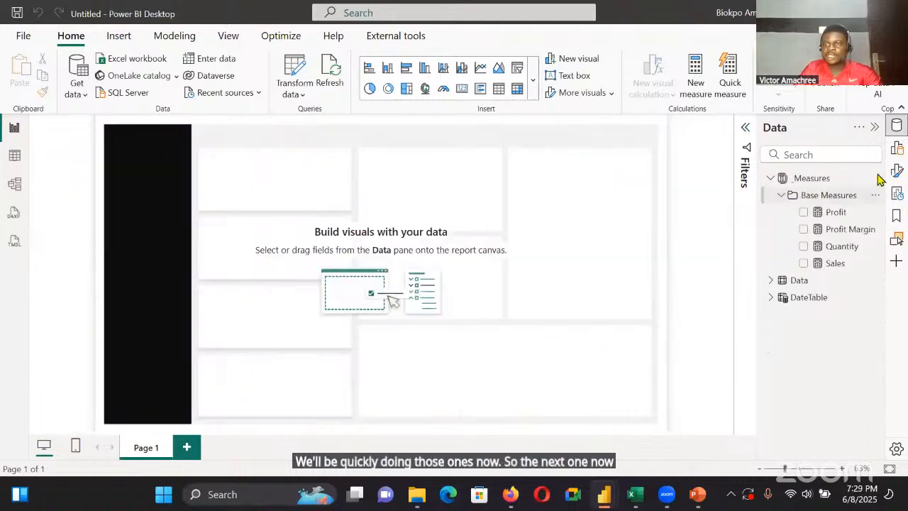
# Start a new measure in the _Measures table, outside the Base Measures folder, and name it PY Sales
pyautogui.rightClick(836, 202)
pyautogui.click(820, 202)
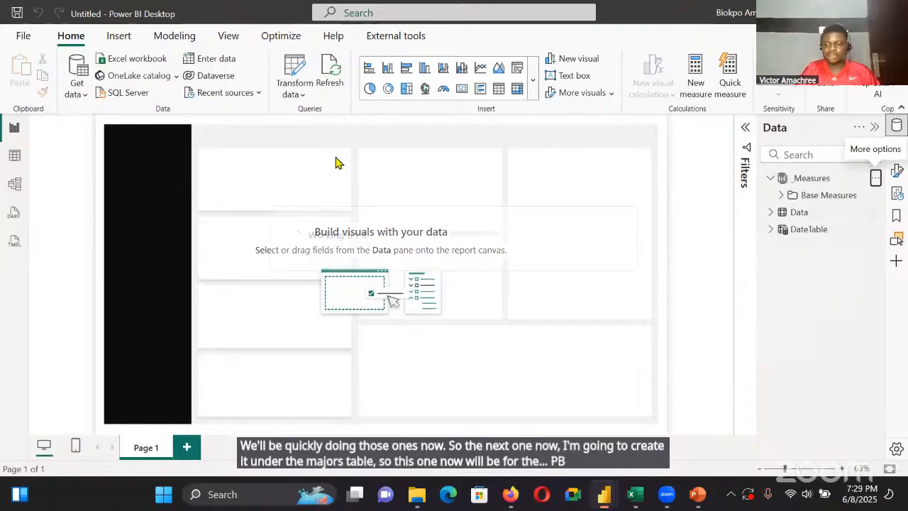
pyautogui.hotkey('ctrl', 'a')
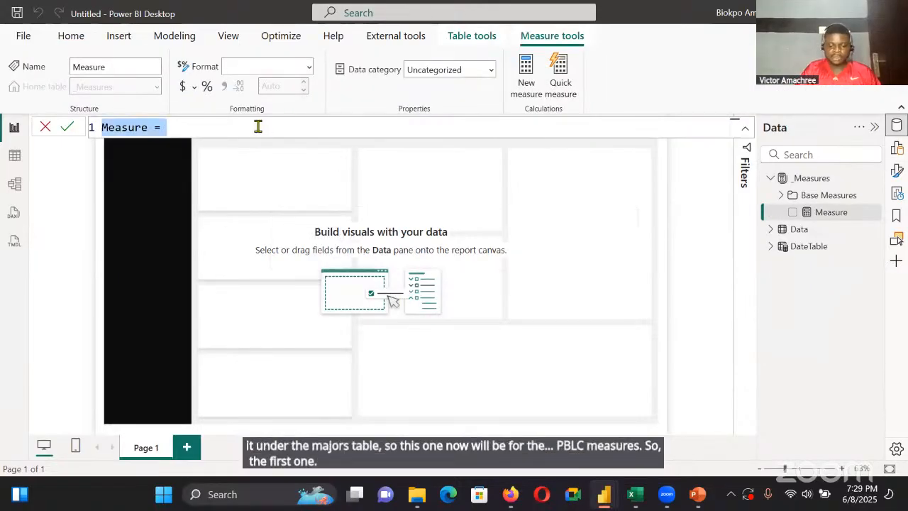
pyautogui.write('PY ')
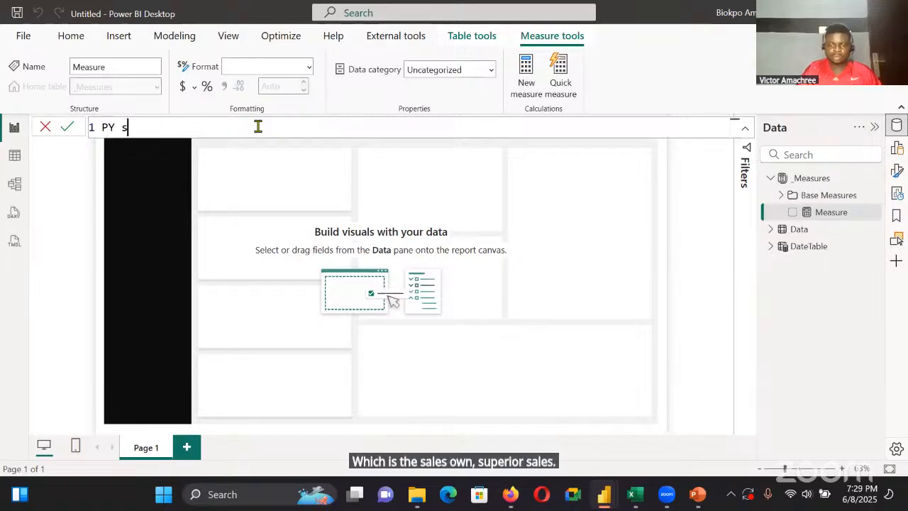
pyautogui.write('sales =')
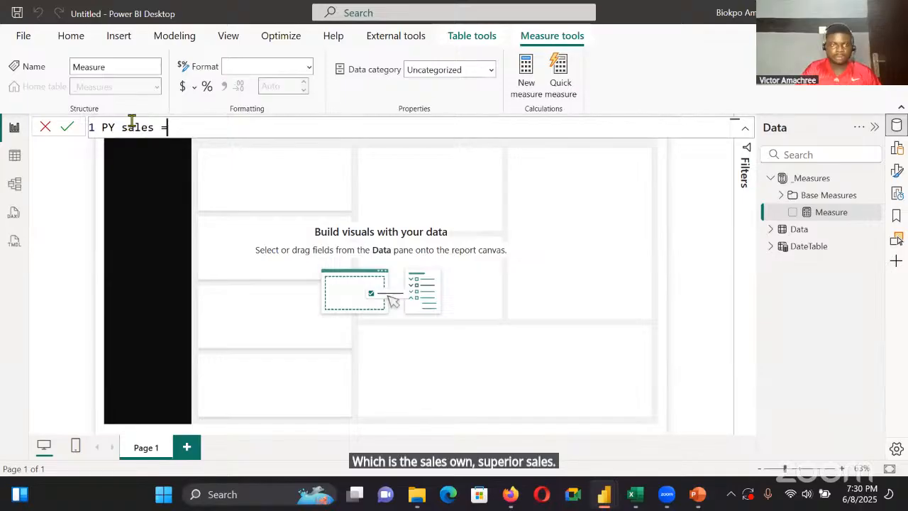
pyautogui.click(131, 122)
pyautogui.press('BackSpace')
pyautogui.write('S')
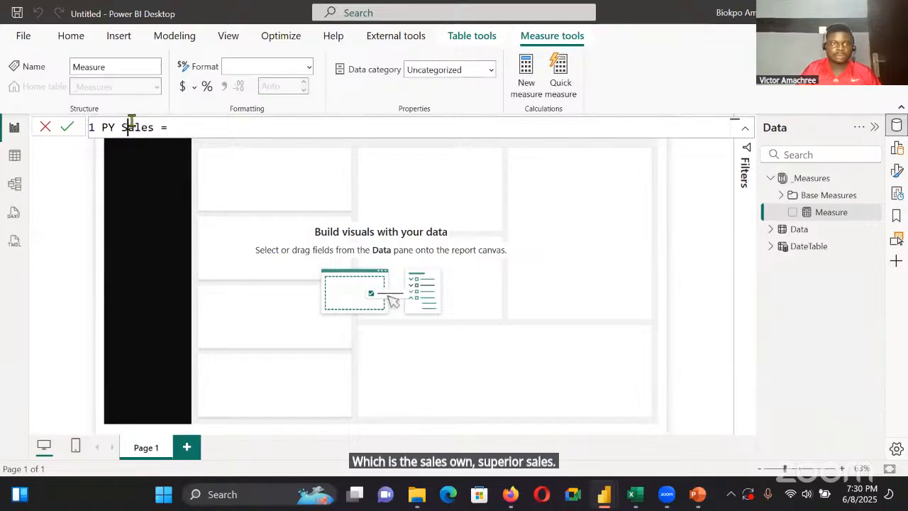
# Begin the PY Sales formula with the CALCULATE function, using the [Sales] measure as its expression
pyautogui.click(213, 127)
pyautogui.write('Ca')
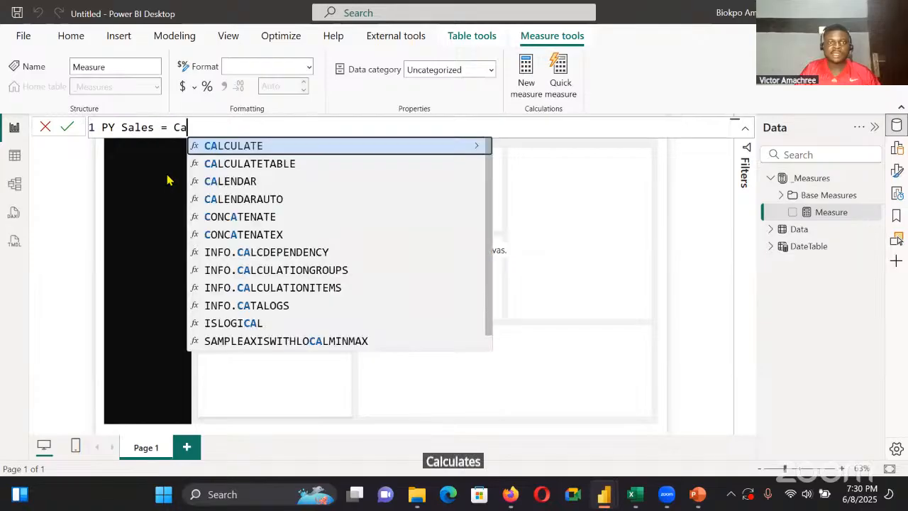
pyautogui.write('l')
pyautogui.click(348, 147)
pyautogui.write('[sale')
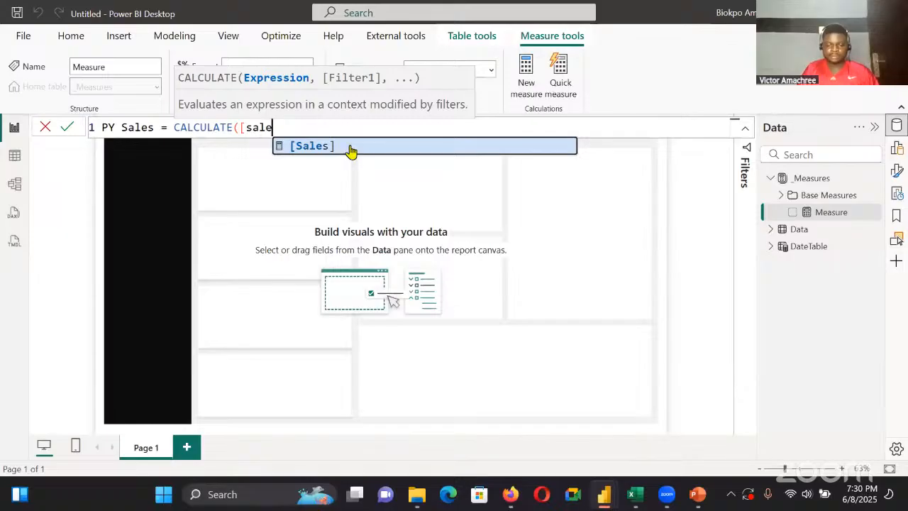
pyautogui.click(351, 151)
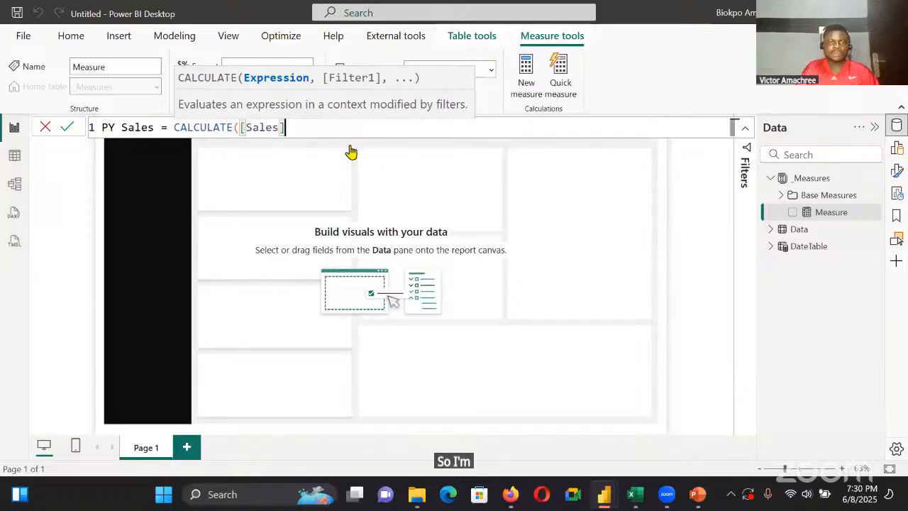
# Complete the PY Sales formula with the filter SAMEPERIODLASTYEAR(DateTable[Date]) and commit the measure
pyautogui.write(', Samr')
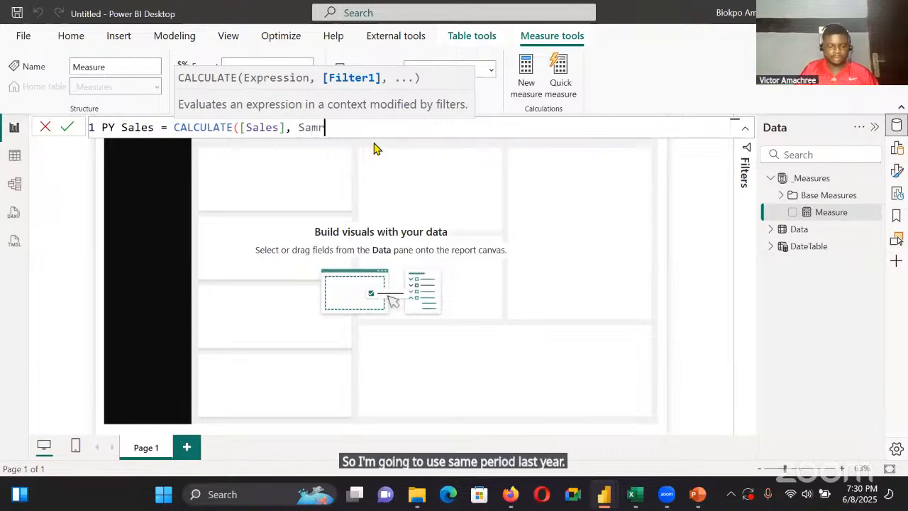
pyautogui.press('BackSpace')
pyautogui.write('e')
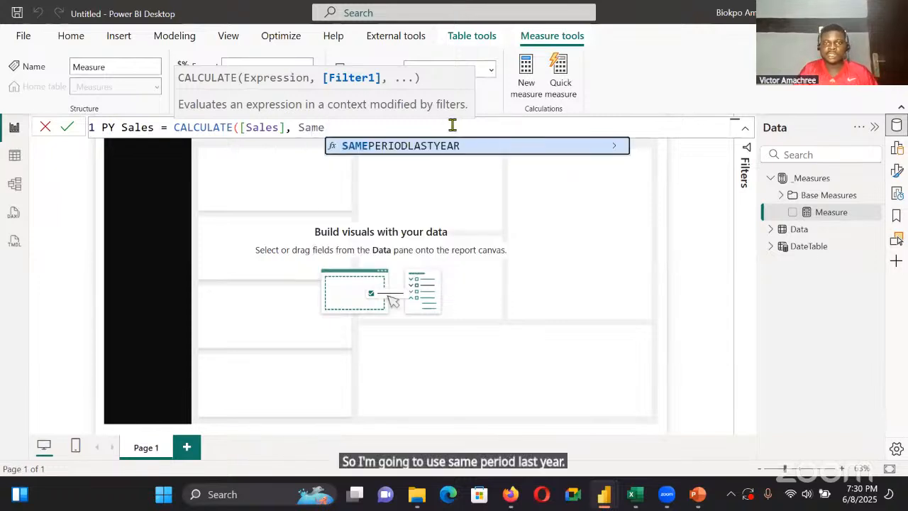
pyautogui.click(471, 145)
pyautogui.write('date')
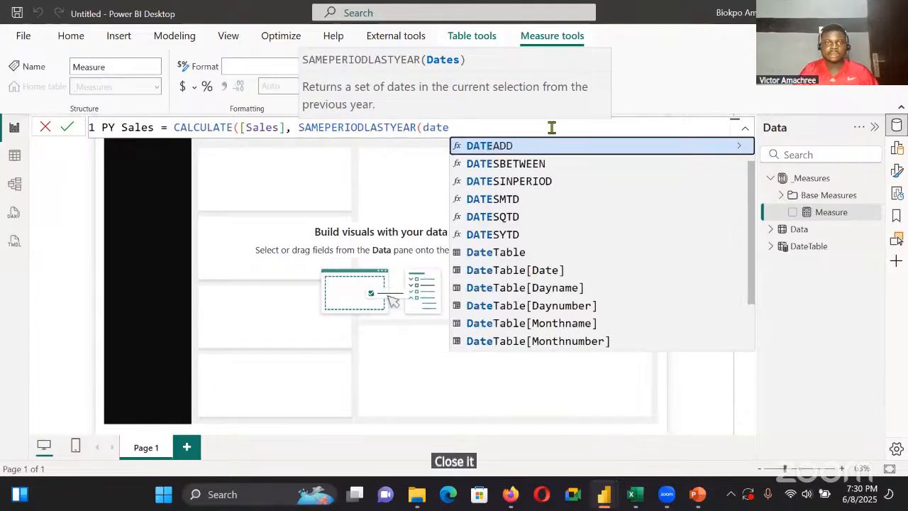
pyautogui.press('Down')
pyautogui.press('Down')
pyautogui.press('Down')
pyautogui.press('Down')
pyautogui.press('Down')
pyautogui.press('Down')
pyautogui.press('Down')
pyautogui.press('Tab')
pyautogui.write(')')
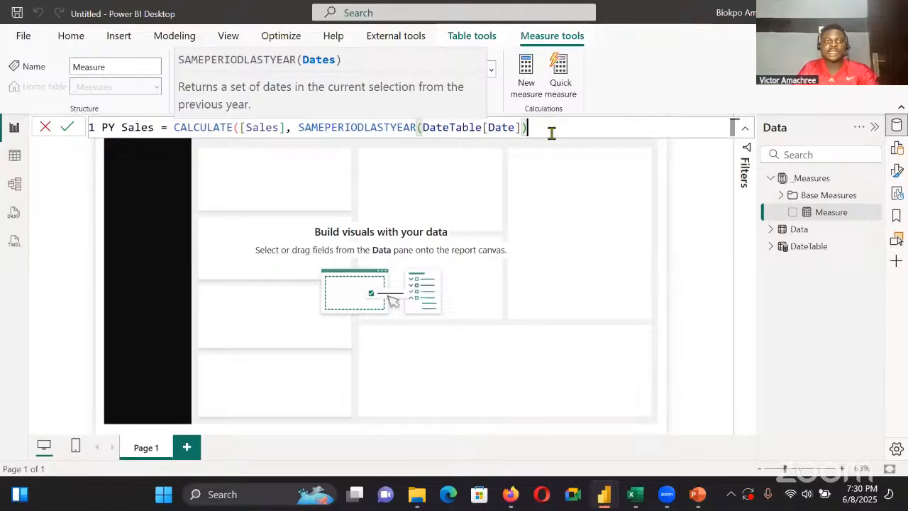
pyautogui.press('Return')
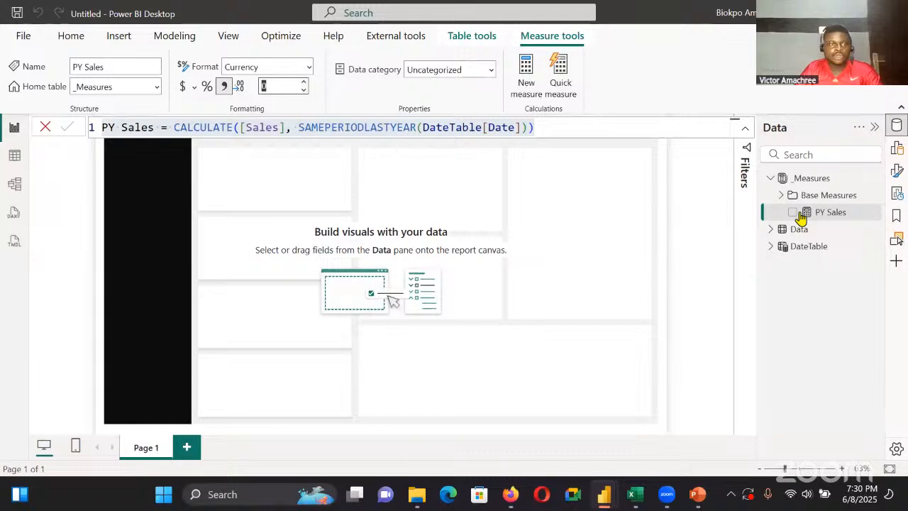
# In the model view, assign the PY Sales measure to a display folder named PY Measures and return to the report view
pyautogui.click(252, 222)
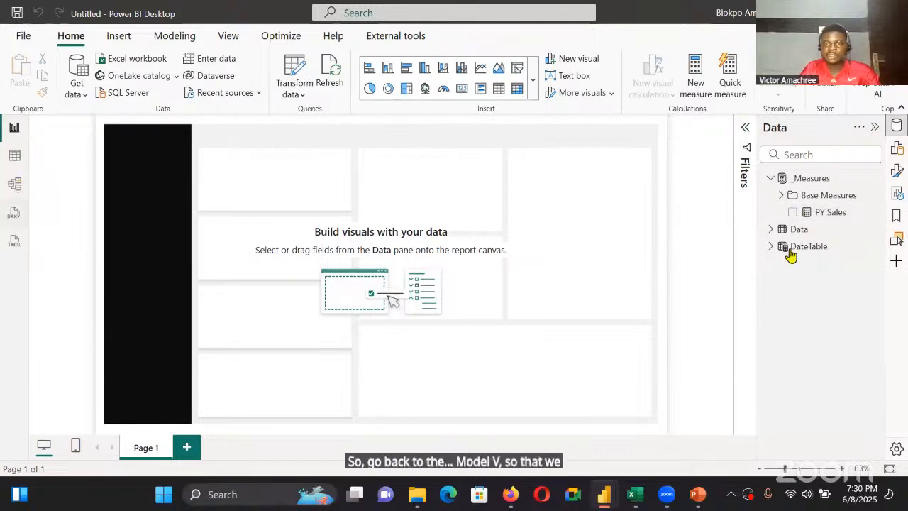
pyautogui.scroll(-3, 619, 289)
pyautogui.click(618, 206)
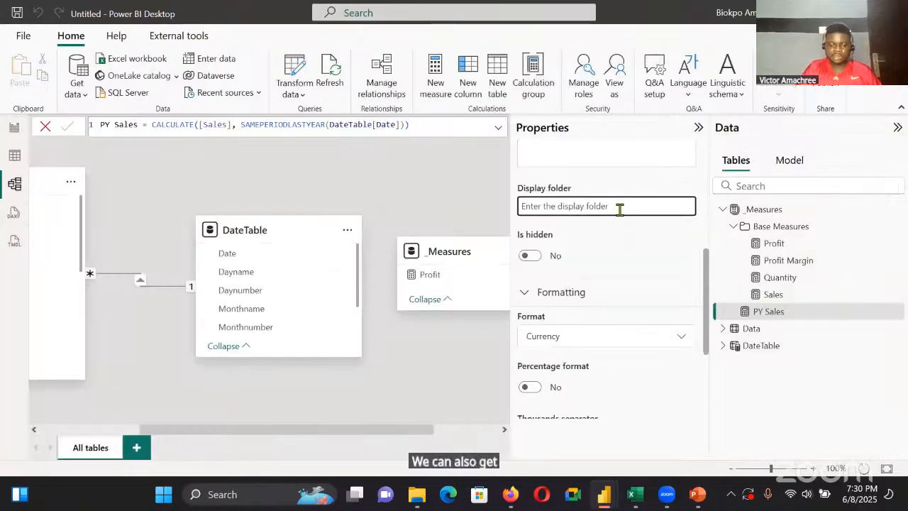
pyautogui.write('PY')
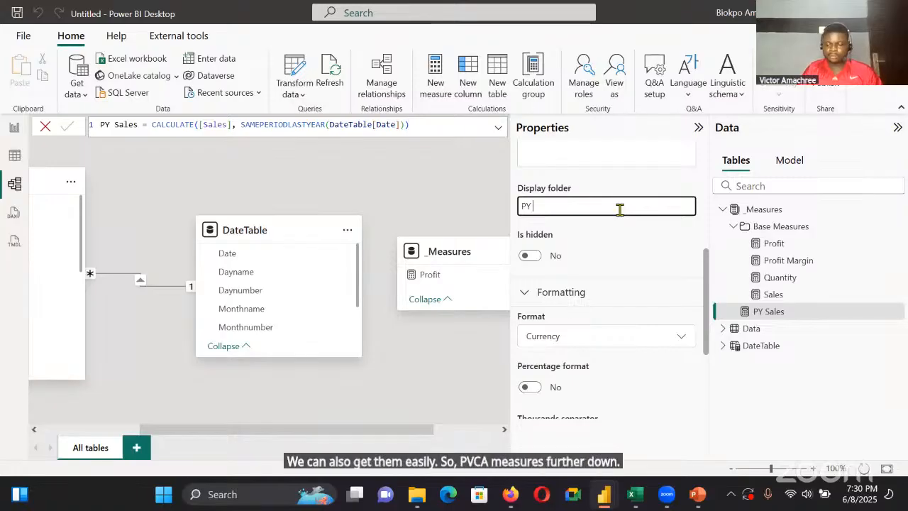
pyautogui.write(' Measures')
pyautogui.press('Return')
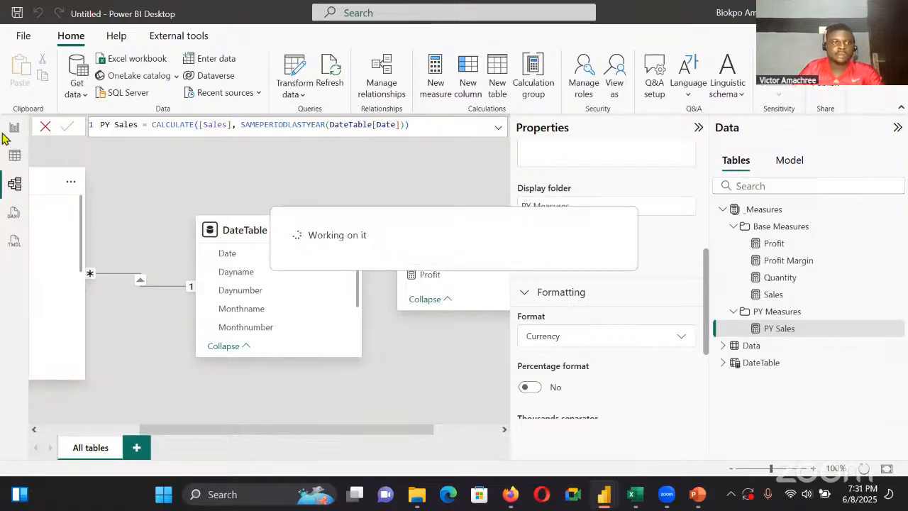
pyautogui.click(12, 131)
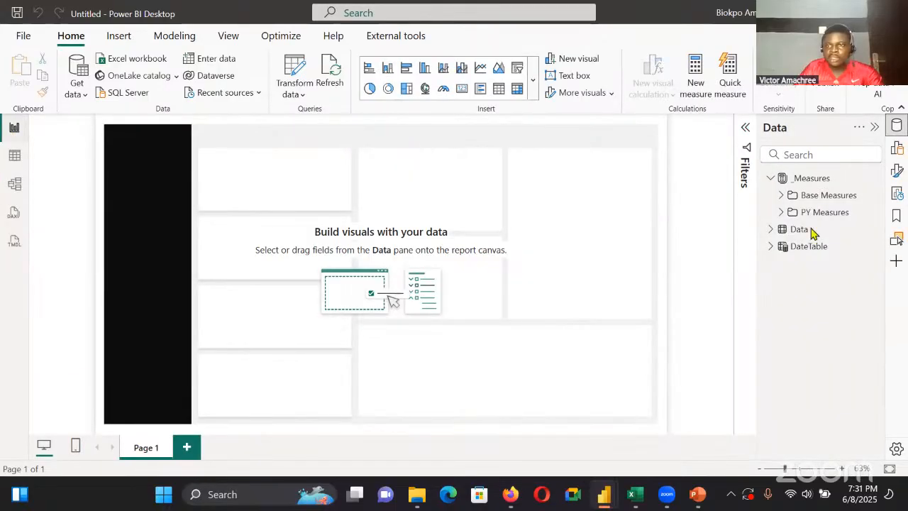
# In the PY Measures folder, create the measure PY Profit = CALCULATE([Profit], SAMEPERIODLASTYEAR(DateTable[Date])) by adapting the copied PY Sales formula
pyautogui.click(781, 212)
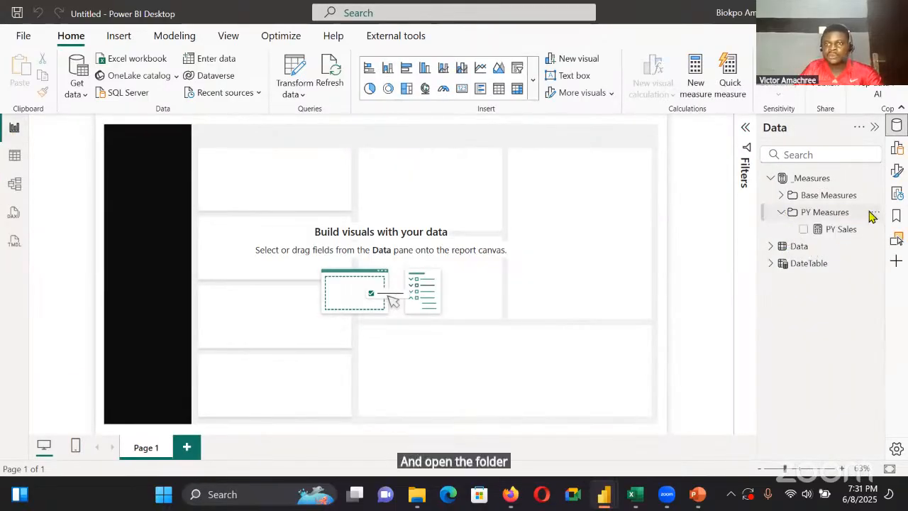
pyautogui.click(873, 214)
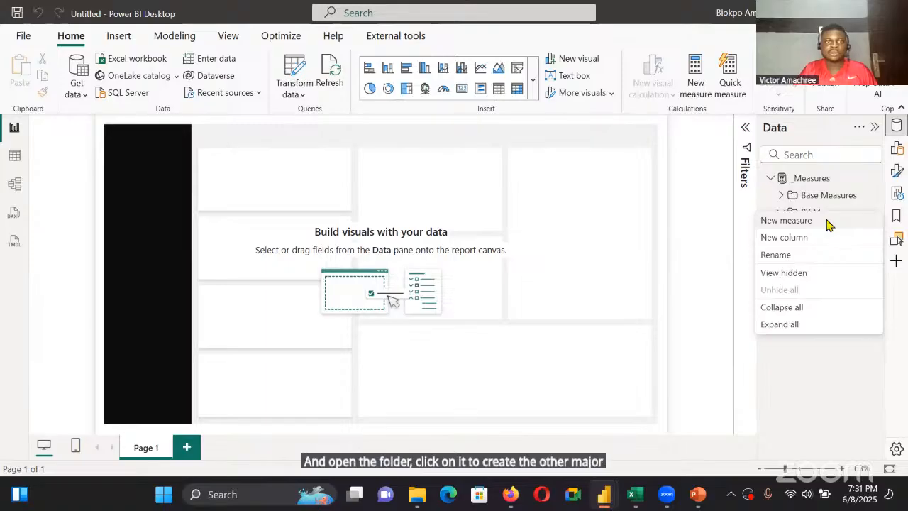
pyautogui.click(829, 222)
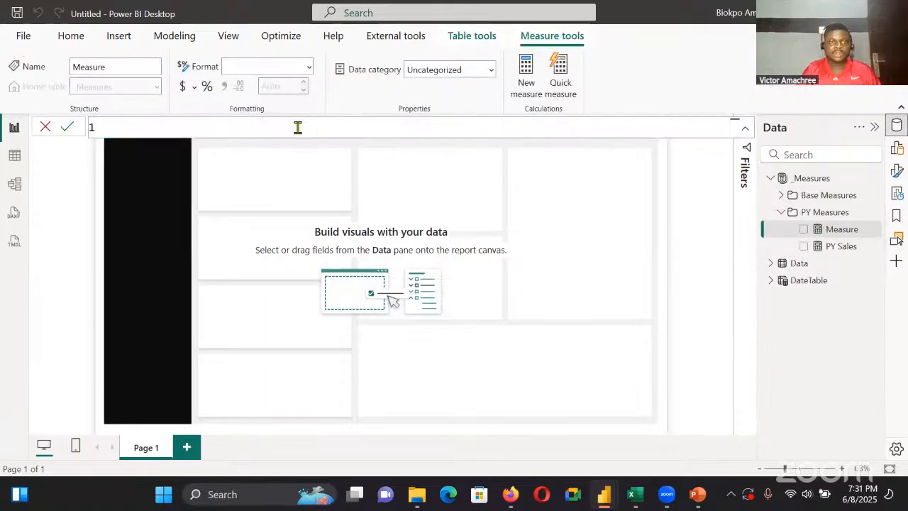
pyautogui.write('PY Sales = CALCULATE([Sales], SAMEPERIODLASTYEAR(DateTable[Date]))')
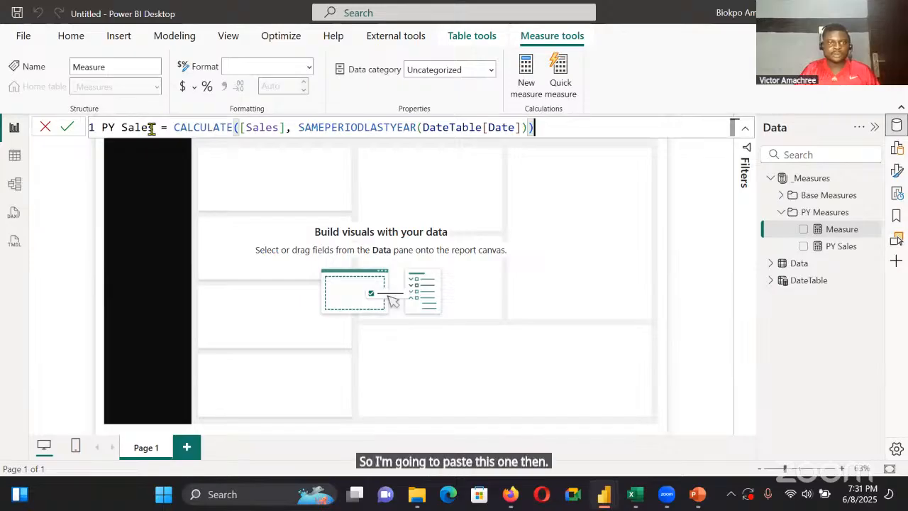
pyautogui.doubleClick(150, 128)
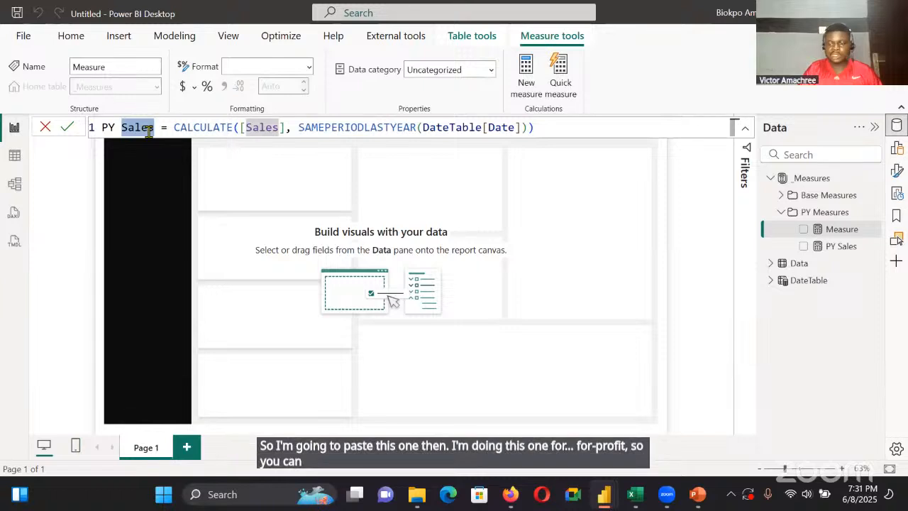
pyautogui.hotkey('ctrl', 'd')
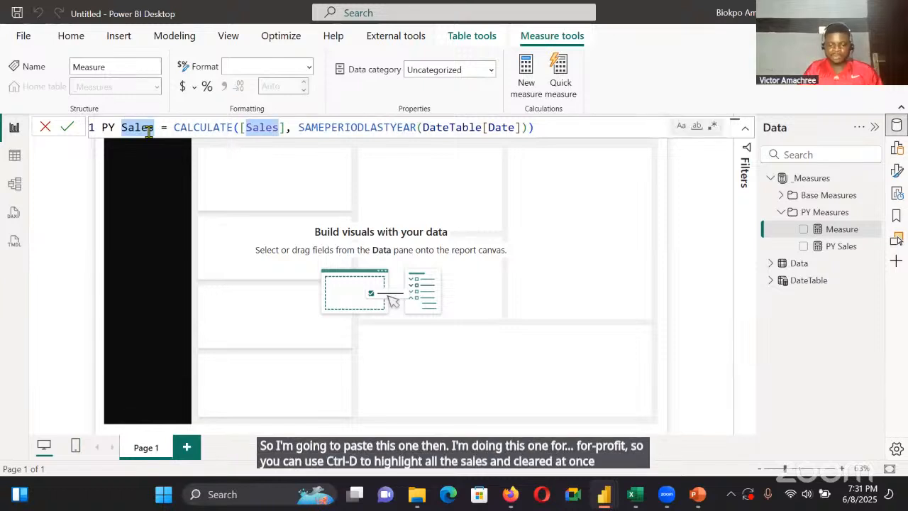
pyautogui.press('BackSpace')
pyautogui.write('Profit')
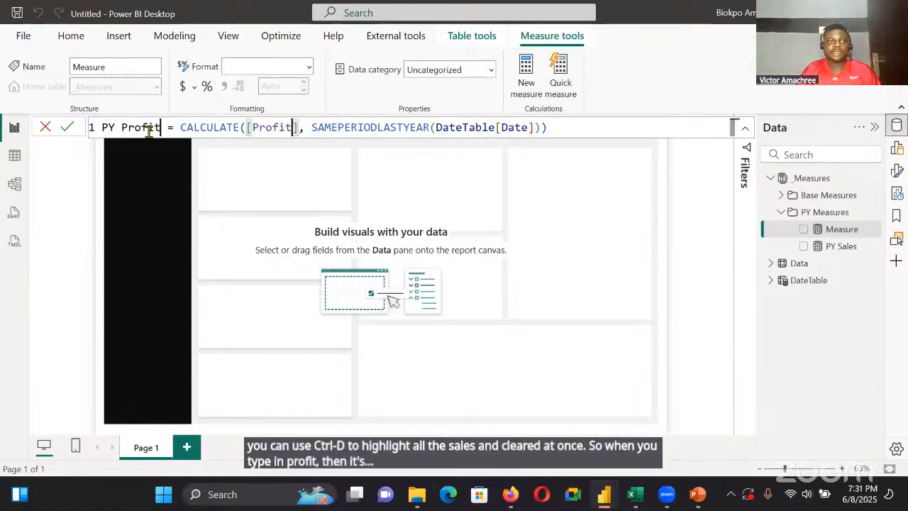
pyautogui.click(65, 128)
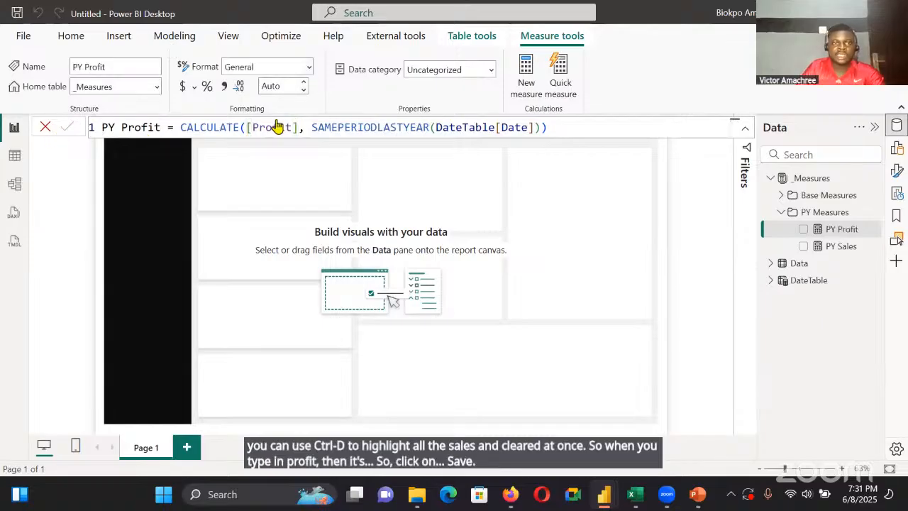
# Format the PY Profit measure as Currency with 0 decimal places
pyautogui.click(277, 67)
pyautogui.click(280, 103)
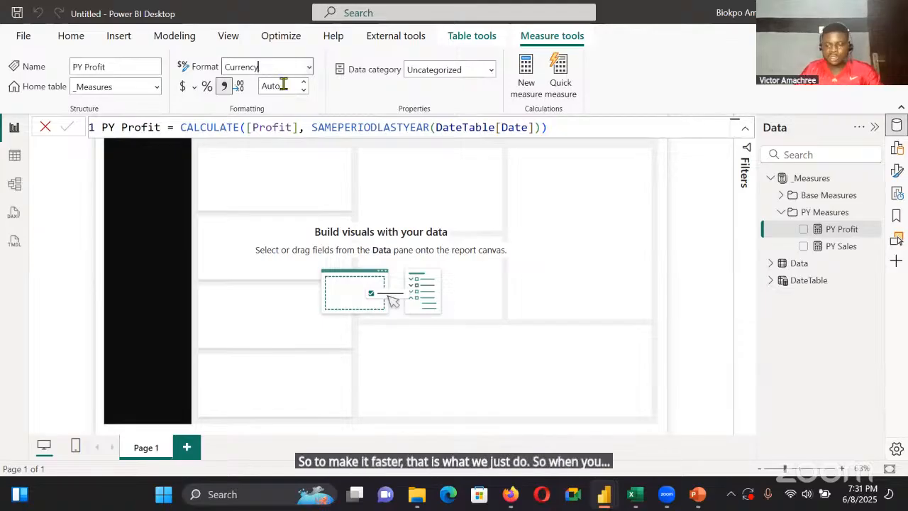
pyautogui.click(283, 85)
pyautogui.write('0')
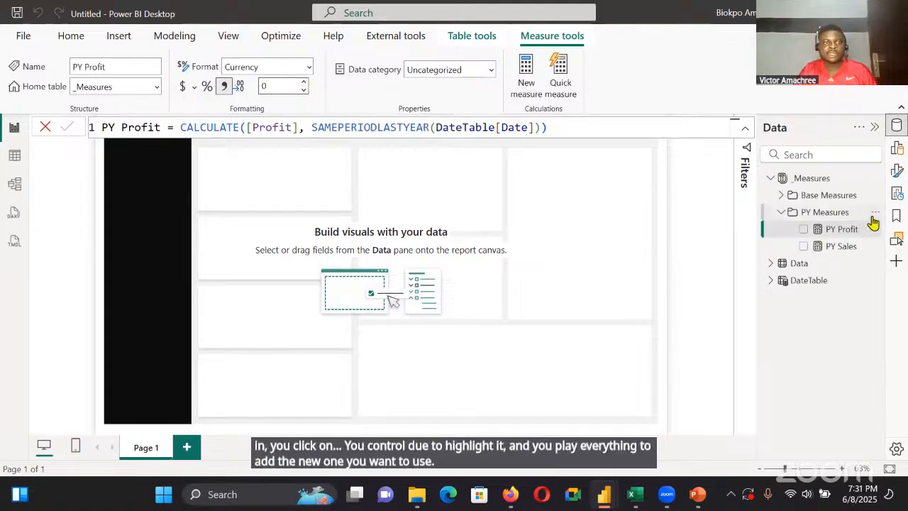
# Add the measure PY Quantity = CALCULATE([Quantity], SAMEPERIODLASTYEAR(DateTable[Date])) to the PY Measures folder, reusing the copied PY Sales formula
pyautogui.click(874, 214)
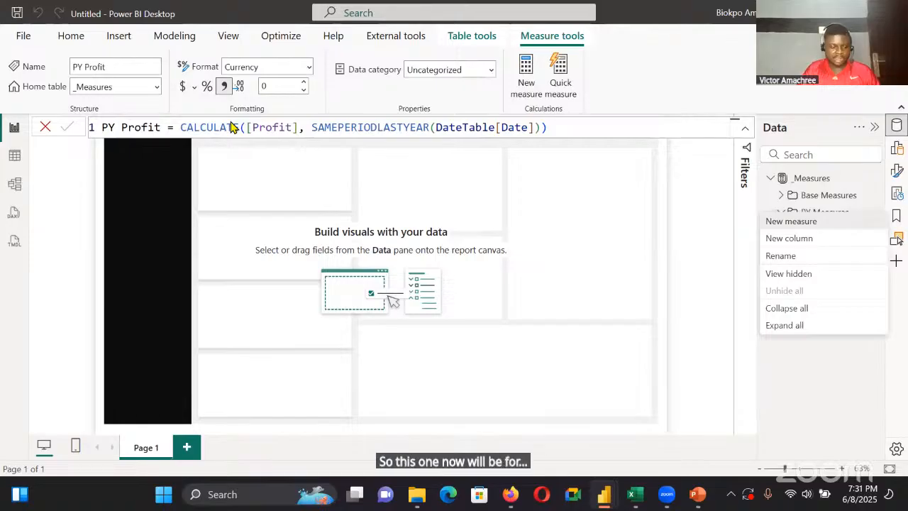
pyautogui.press('BackSpace')
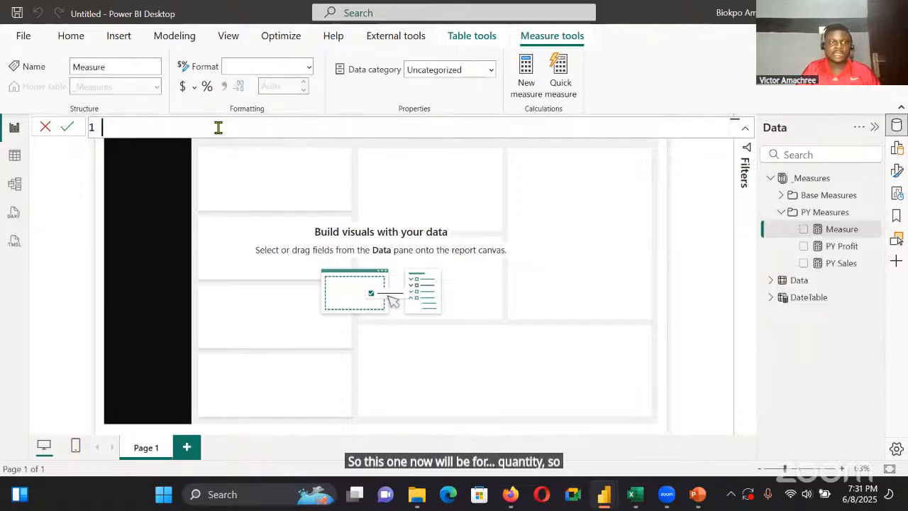
pyautogui.write('PY Sales = CALCULATE([Sales], SAMEPERIODLASTYEAR(DateTable[Date]))')
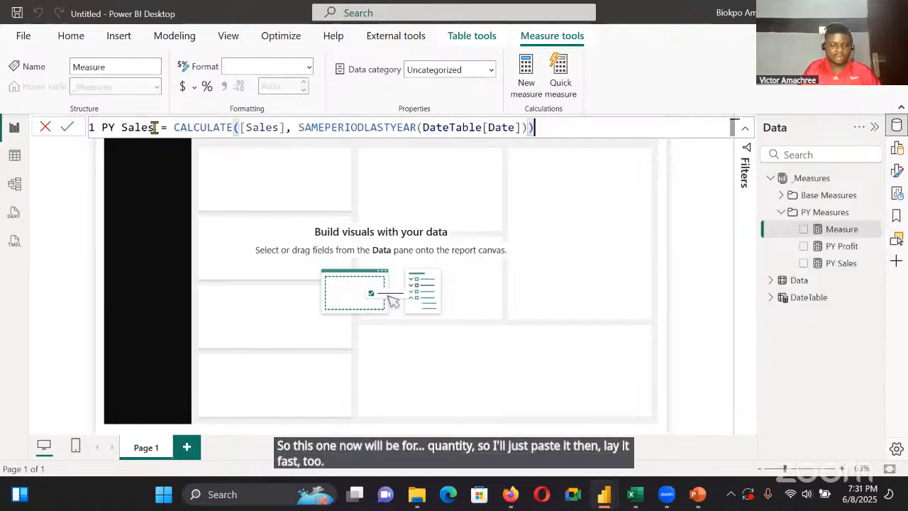
pyautogui.doubleClick(154, 127)
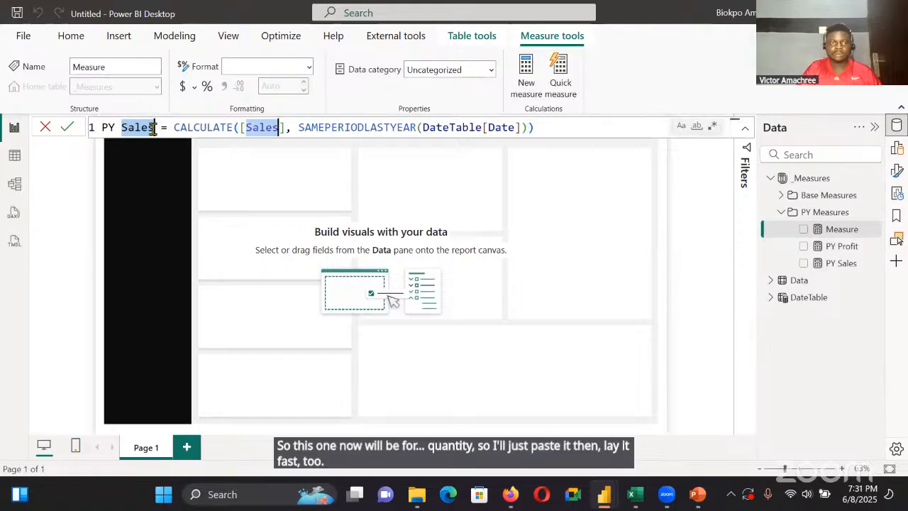
pyautogui.press('BackSpace')
pyautogui.write('O')
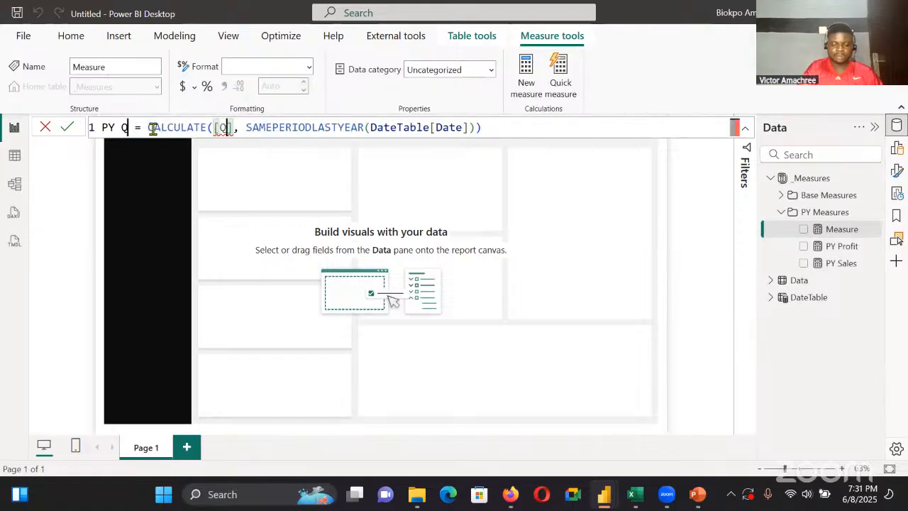
pyautogui.write('uantity')
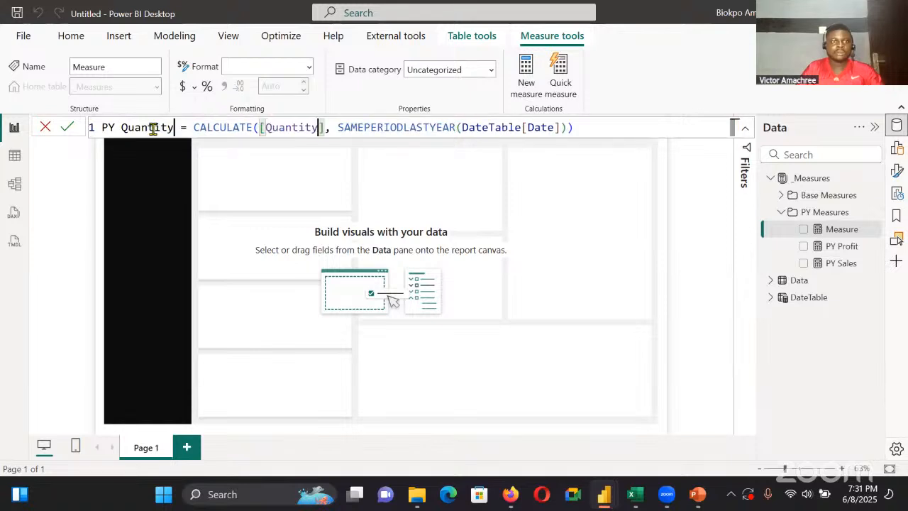
pyautogui.click(71, 128)
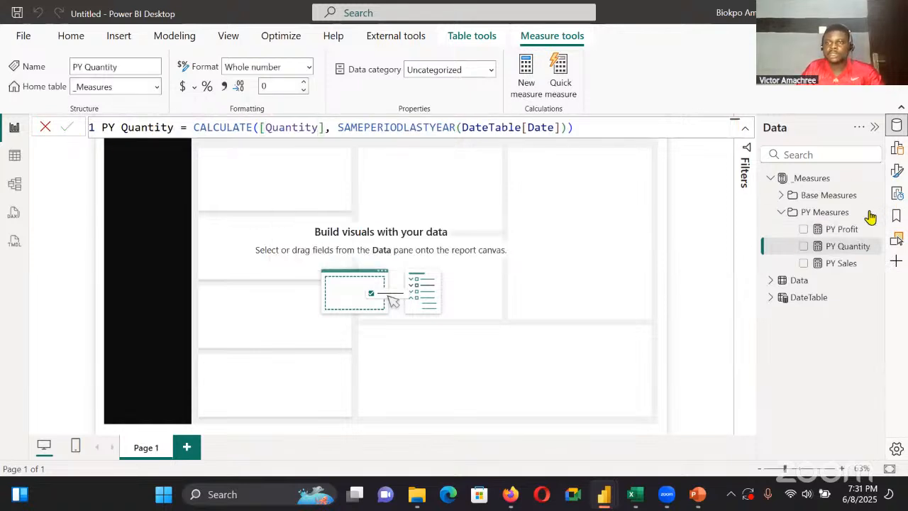
# Add the measure PY Profit Margin = CALCULATE([Profit Margin], SAMEPERIODLASTYEAR(DateTable[Date])) to the PY Measures folder, reusing the copied PY Sales formula
pyautogui.rightClick(837, 229)
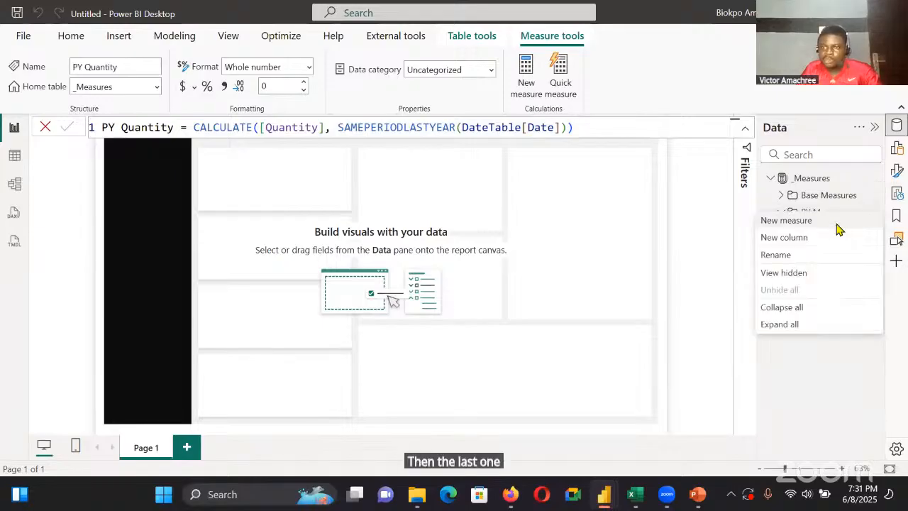
pyautogui.click(837, 224)
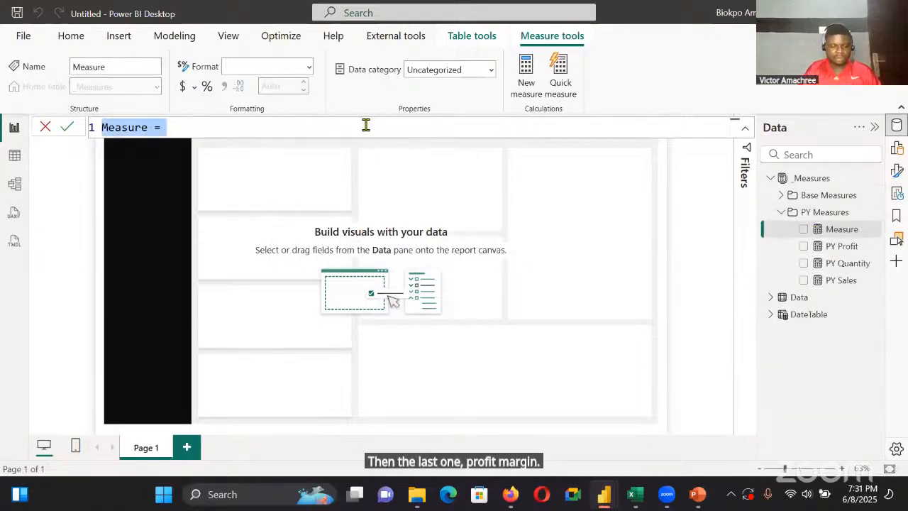
pyautogui.write('PY Sales = CALCULATE([Sales], SAMEPERIODLASTYEAR(DateTable[Date]))')
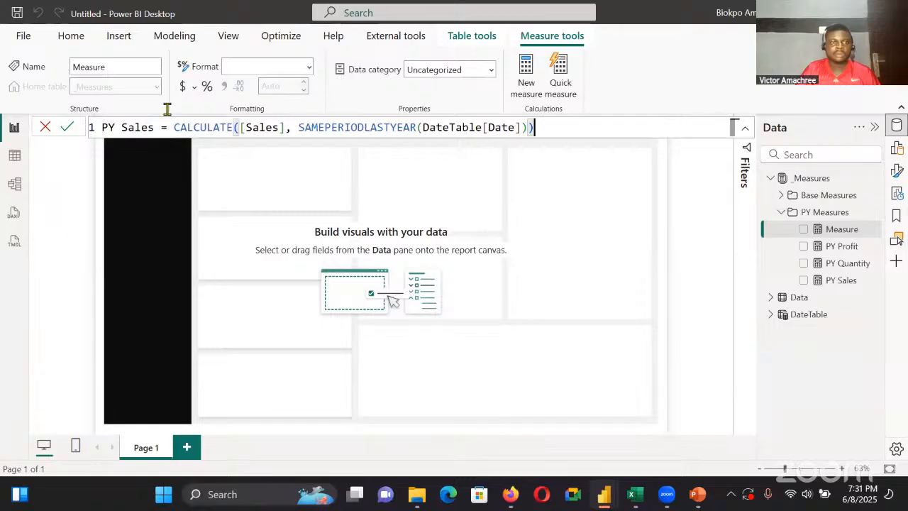
pyautogui.doubleClick(139, 128)
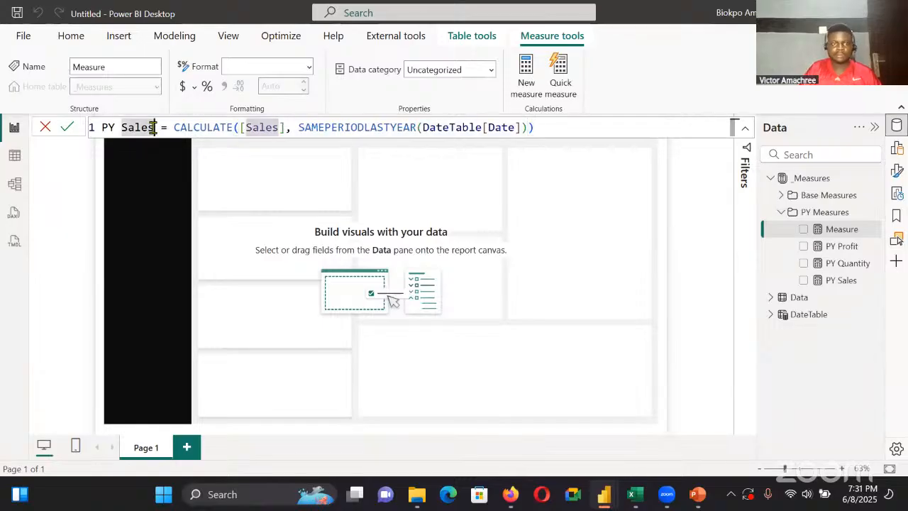
pyautogui.hotkey('ctrl', 'f')
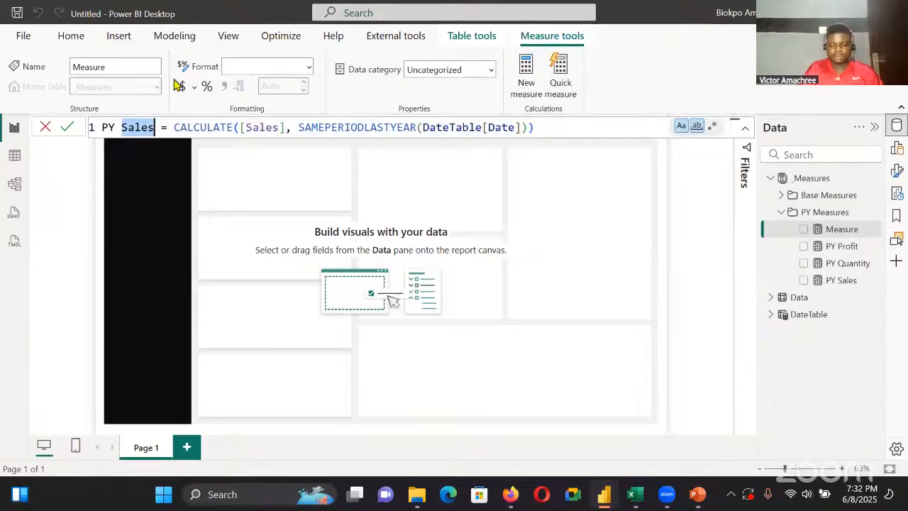
pyautogui.hotkey('ctrl', 'shift', 'l')
pyautogui.write('Profit')
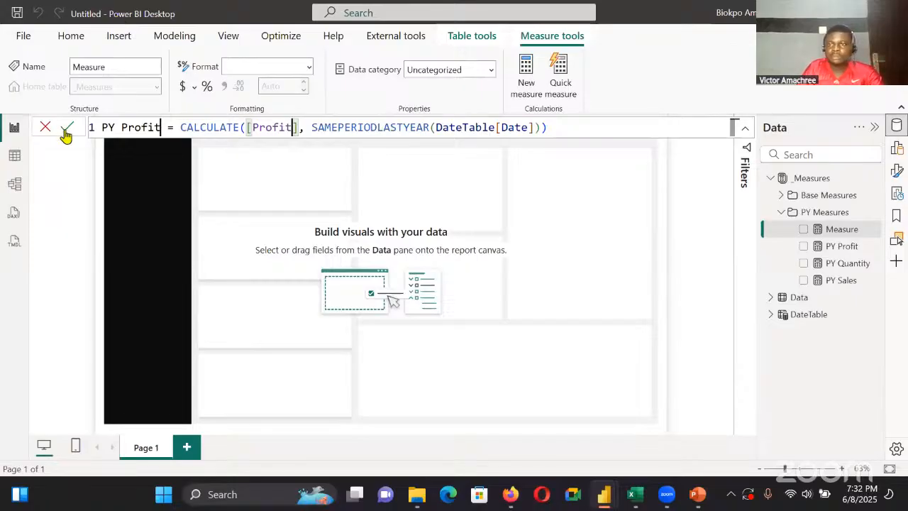
pyautogui.write(' Margin')
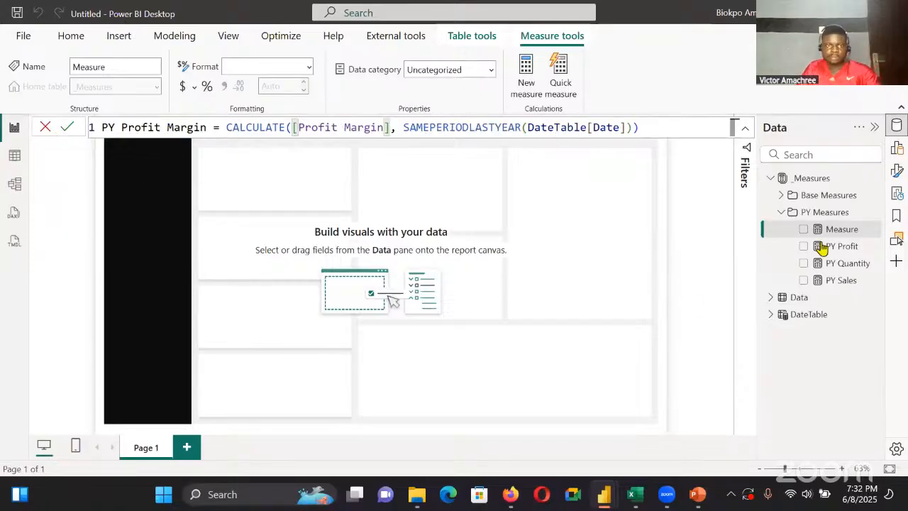
pyautogui.press('Return')
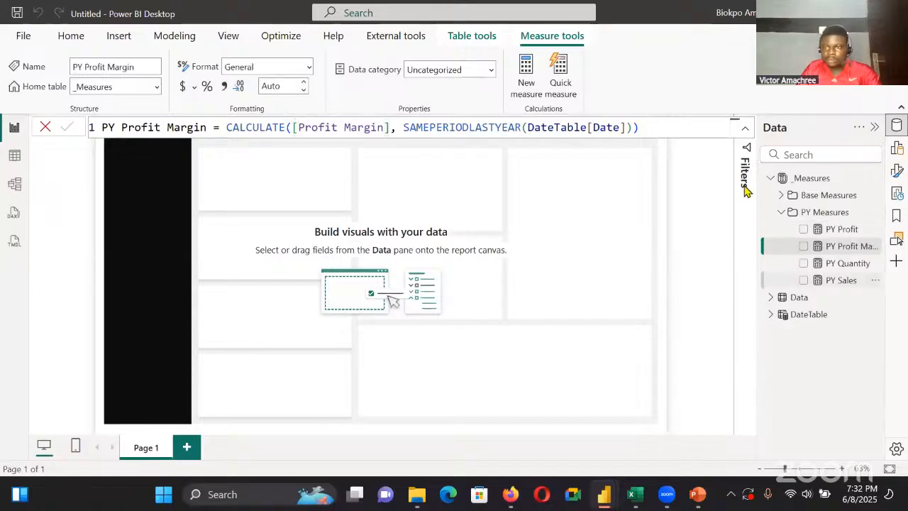
# Check the formats of the PY Sales, PY Profit and PY Quantity measures, and set the PY Profit Margin format to Percentage
pyautogui.click(845, 281)
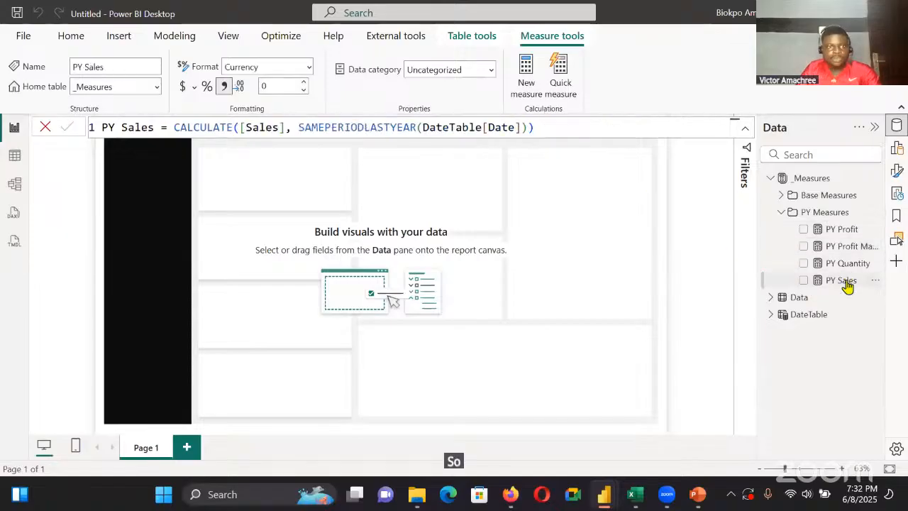
pyautogui.click(841, 231)
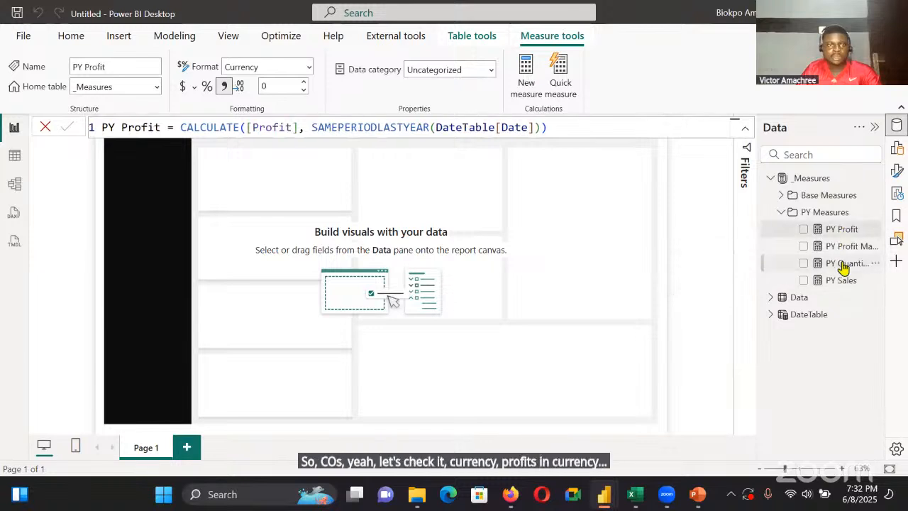
pyautogui.click(843, 265)
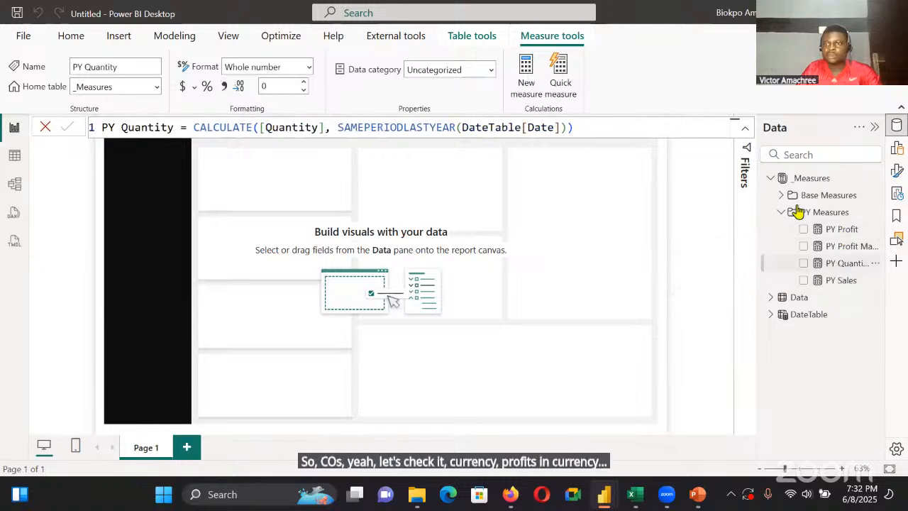
pyautogui.click(844, 245)
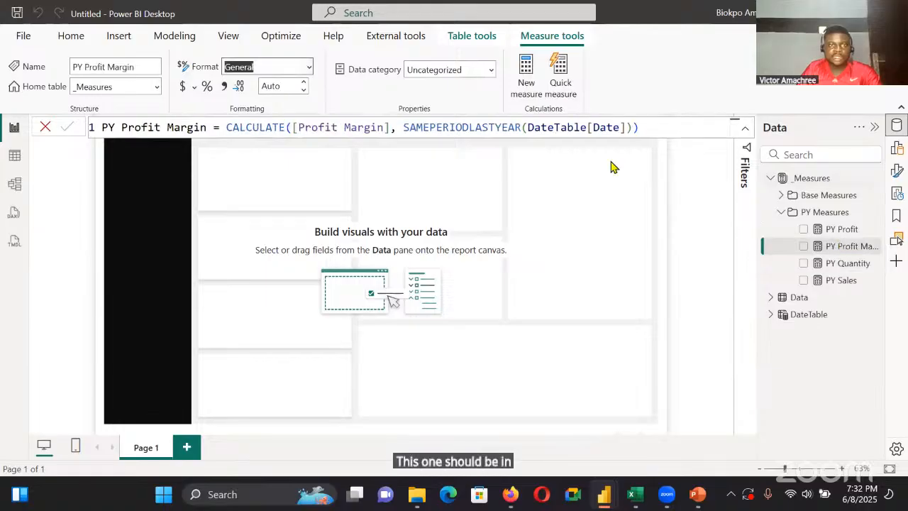
pyautogui.click(308, 67)
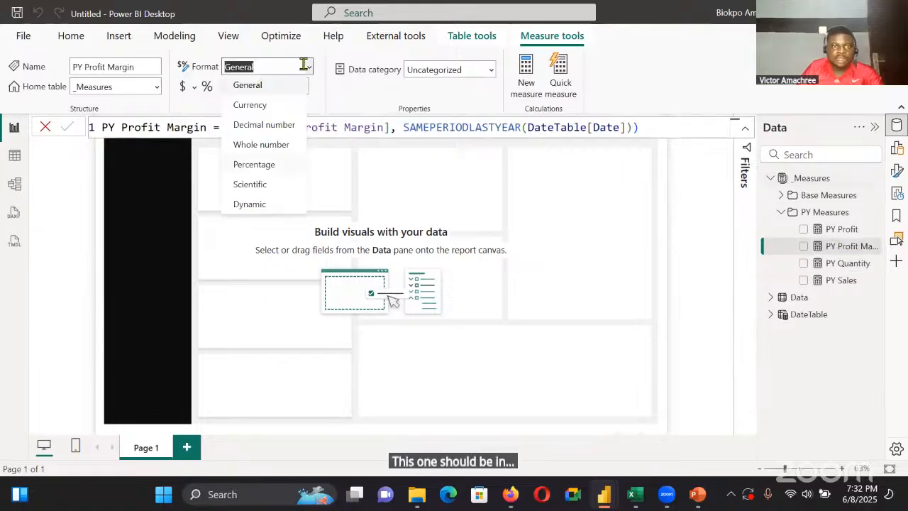
pyautogui.click(290, 164)
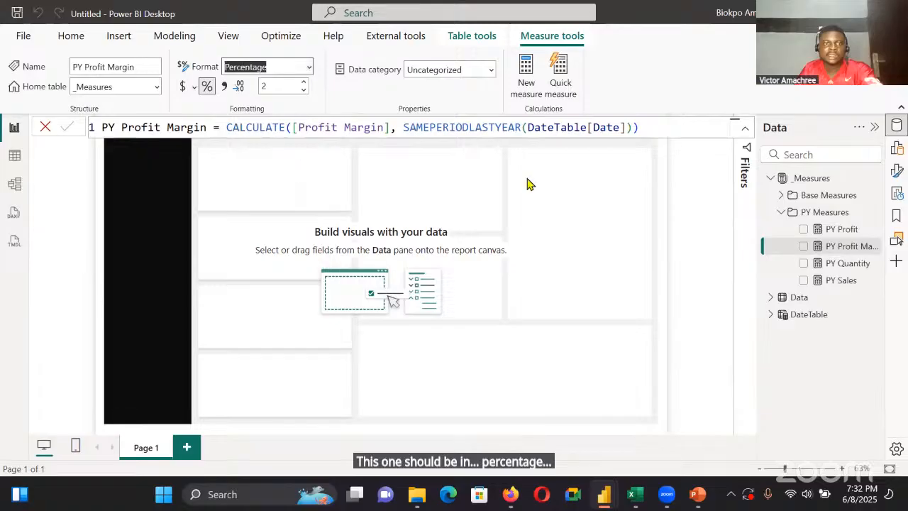
# Collapse the PY Measures folder and start a new measure named YoY Sales in the _Measures table
pyautogui.click(775, 221)
pyautogui.click(780, 212)
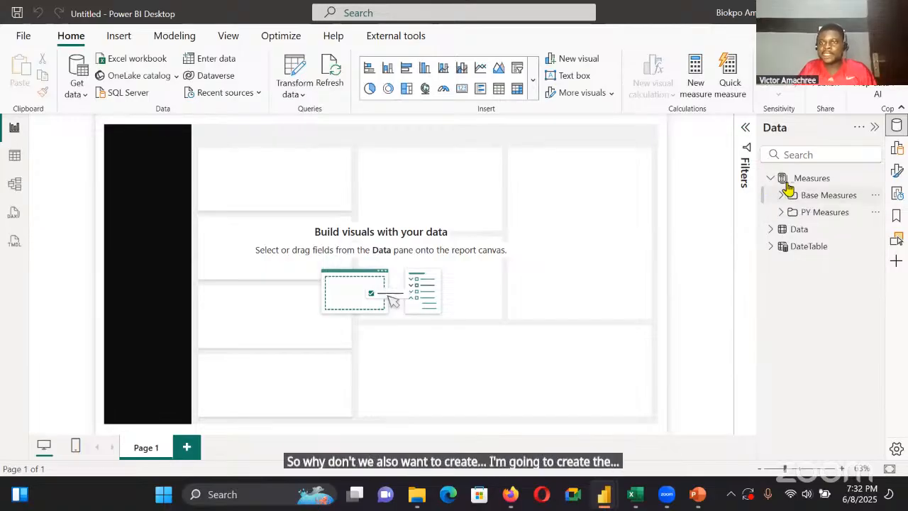
pyautogui.click(849, 206)
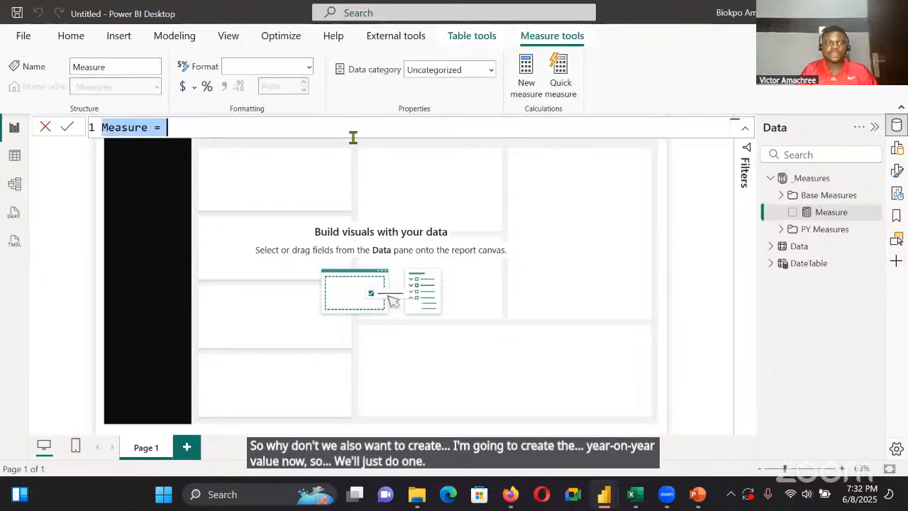
pyautogui.press('BackSpace')
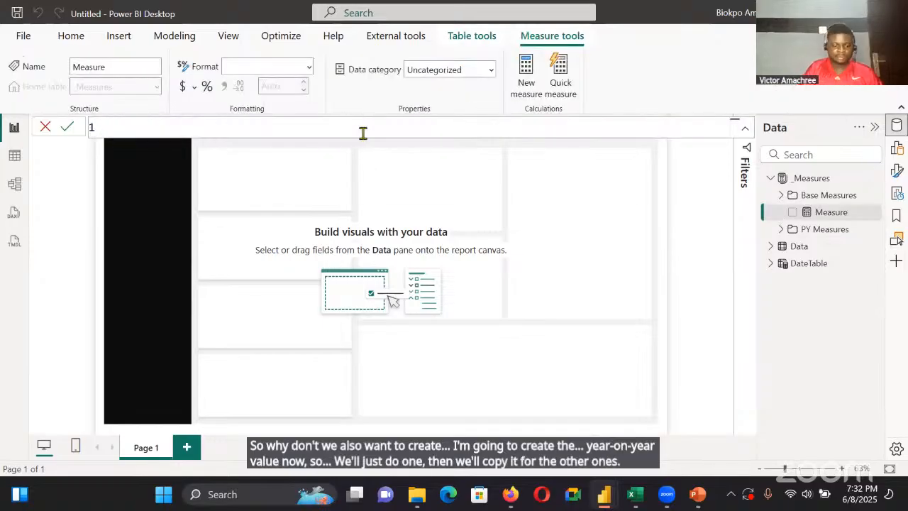
pyautogui.write('YoY')
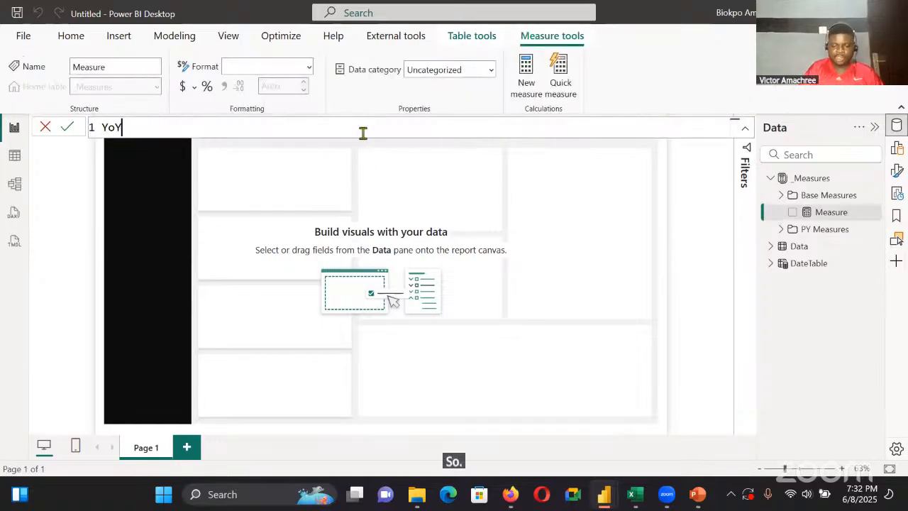
pyautogui.write('Sale')
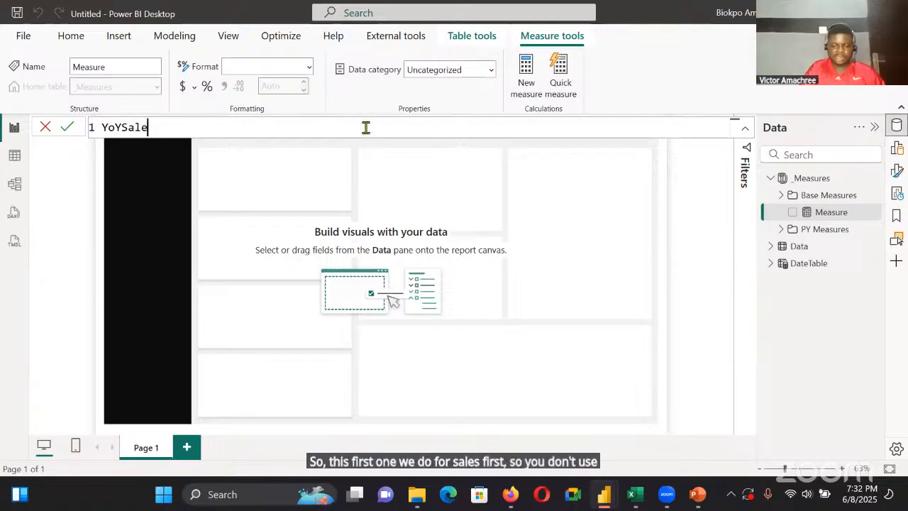
pyautogui.write('s =')
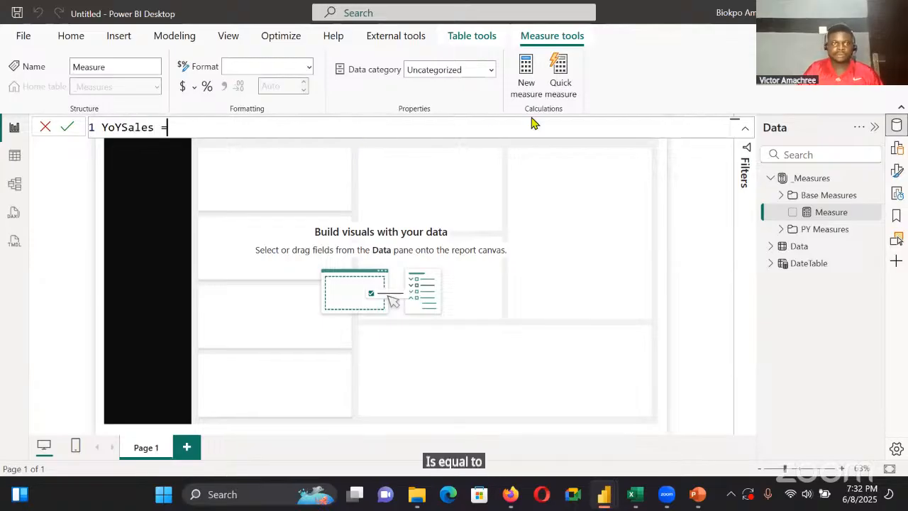
pyautogui.click(121, 127)
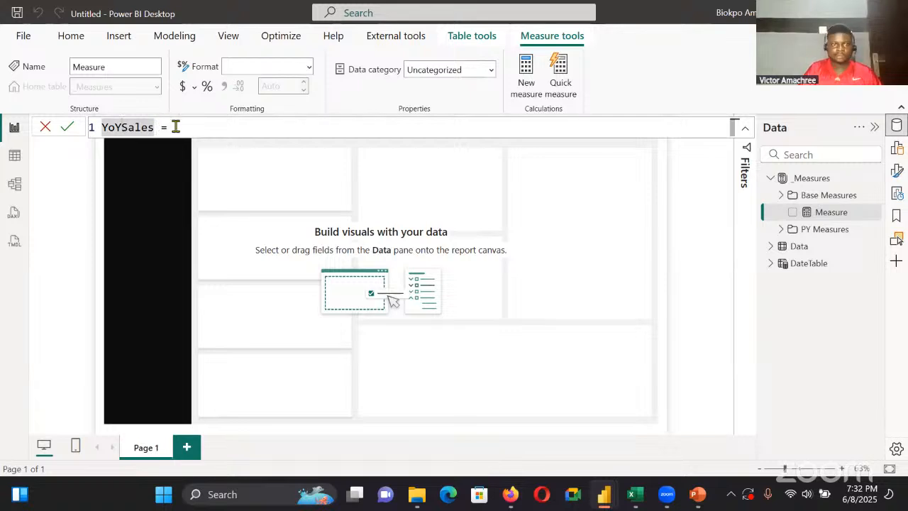
pyautogui.click(208, 124)
# Define the variable a as Divide([Sales],[PY Sales])-1 on the second line of the YoY Sales formula
pyautogui.hotkey('shift', 'Return')
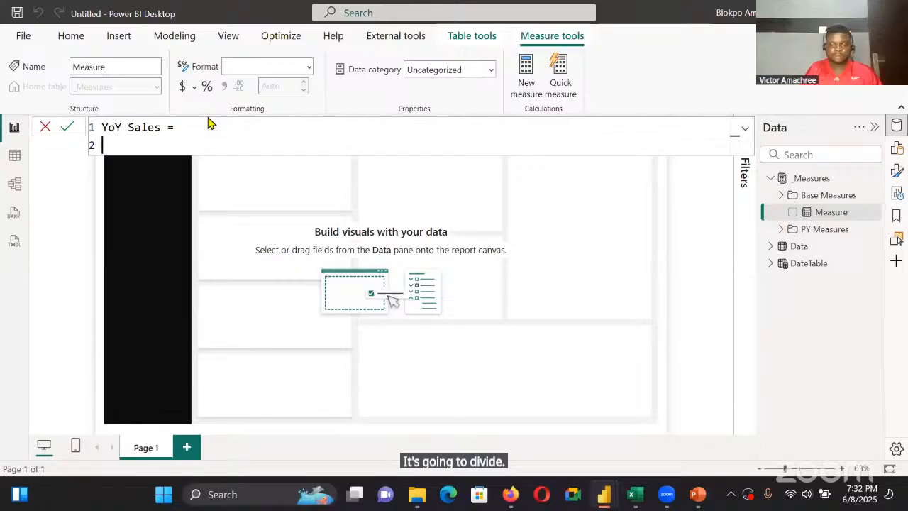
pyautogui.write('Var a = Divide')
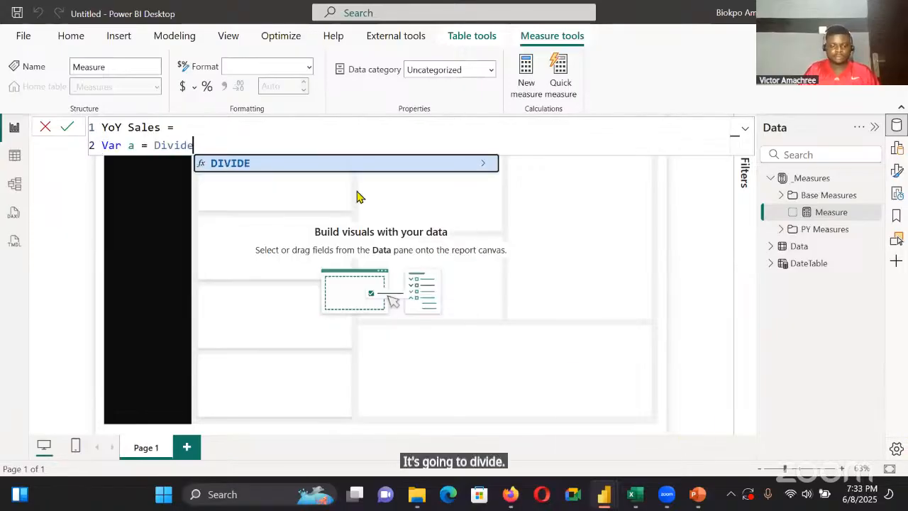
pyautogui.write('(')
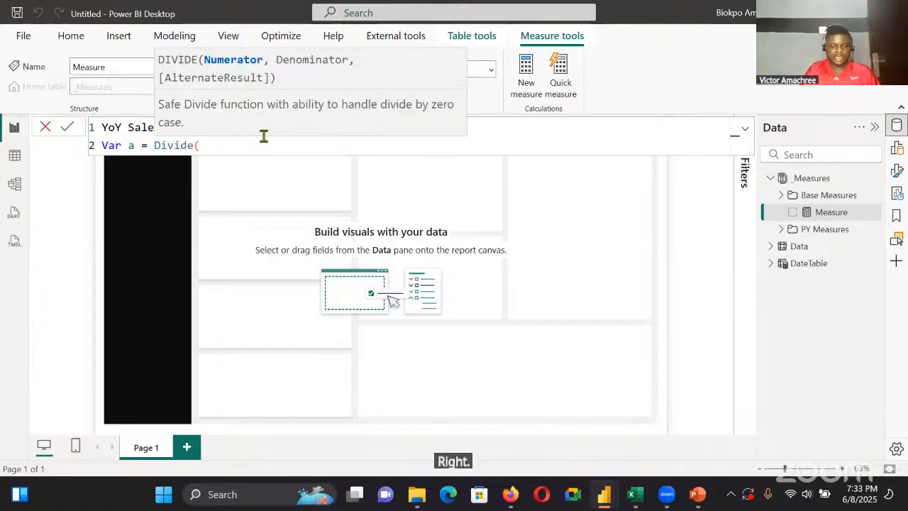
pyautogui.write('[Sa')
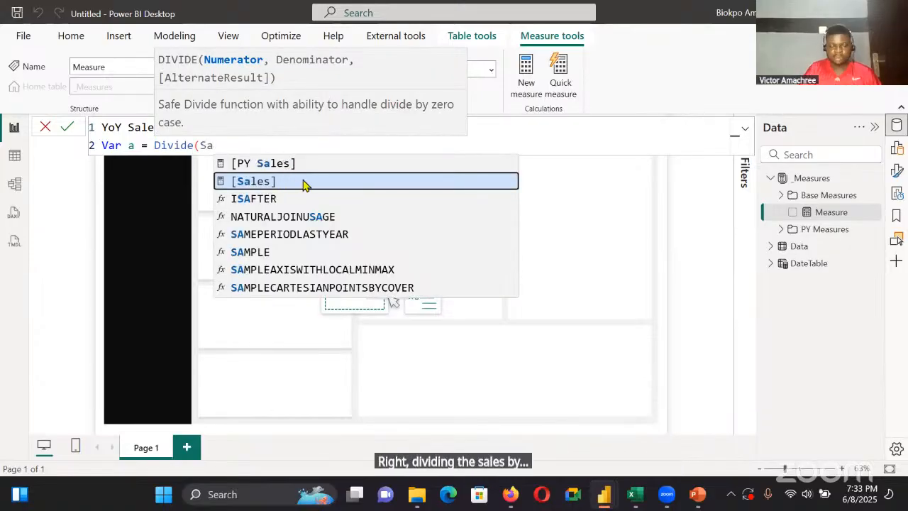
pyautogui.click(304, 182)
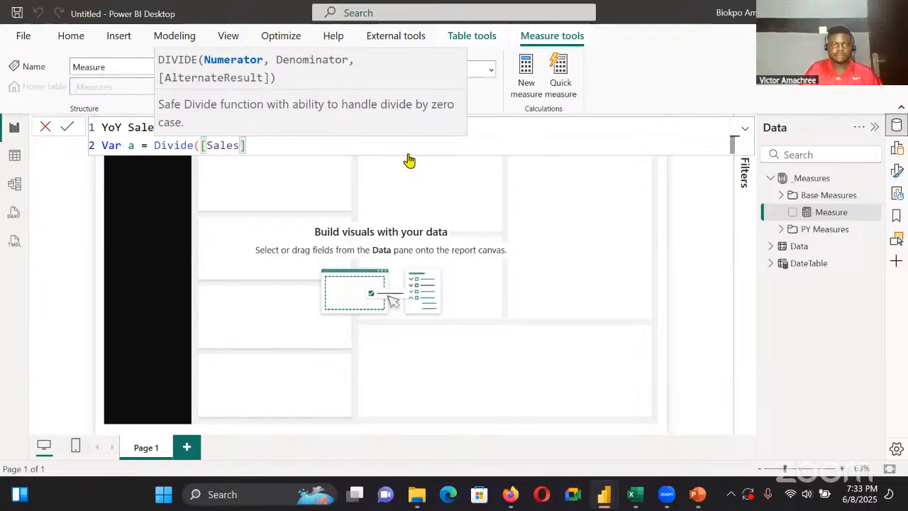
pyautogui.write(',[')
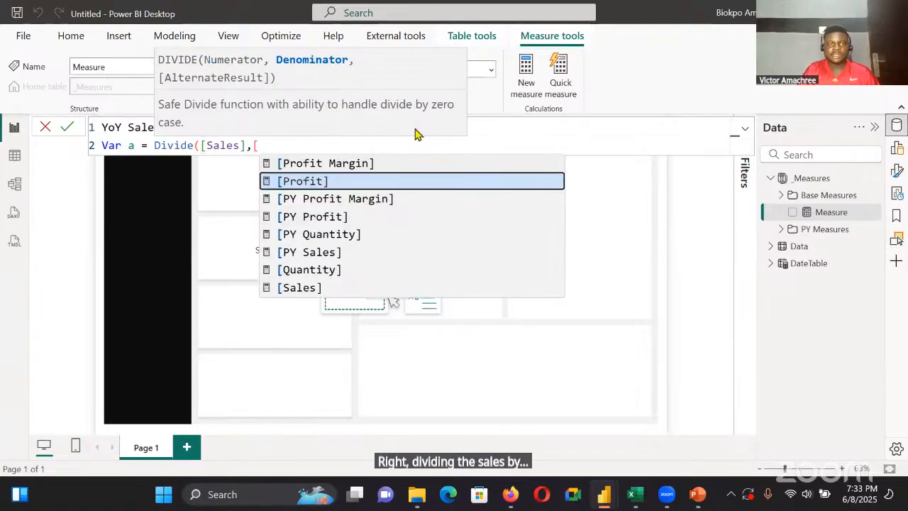
pyautogui.write('PY Sales])')
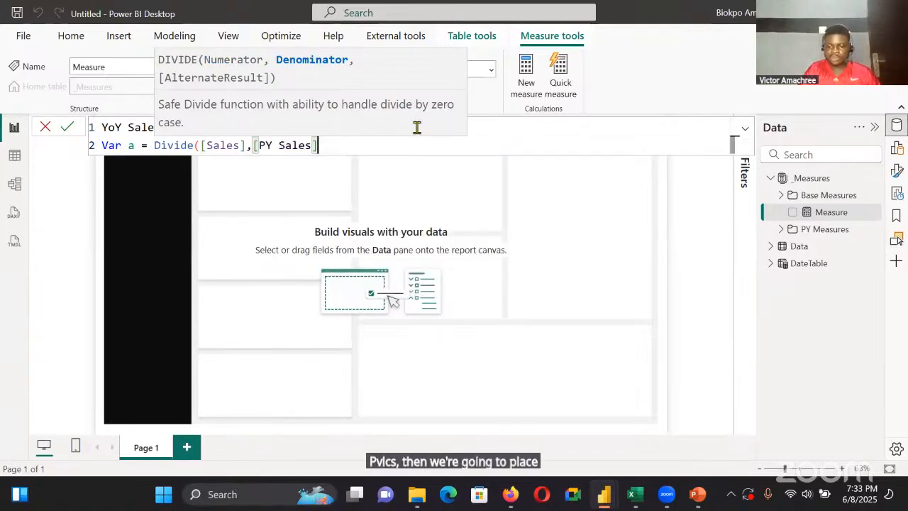
pyautogui.write('-1')
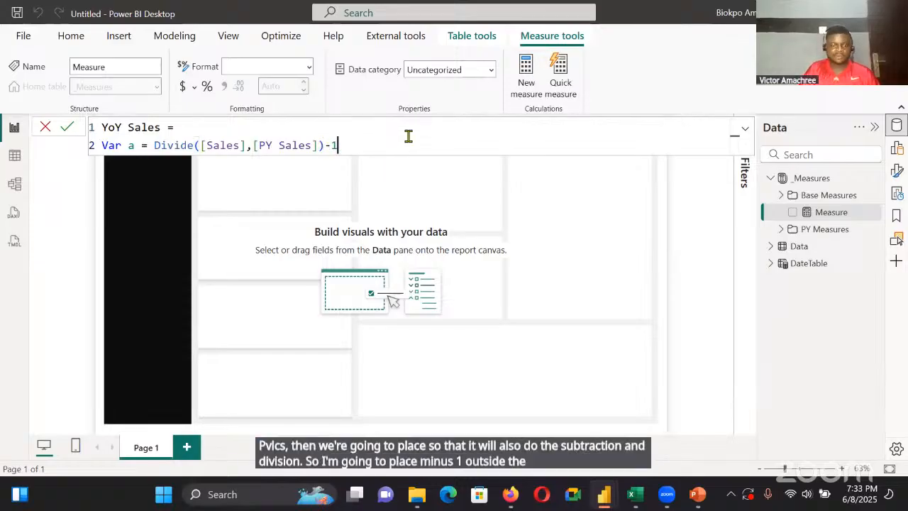
# Add a third formula line defining the variable label as Format(a, "#0.0%")
pyautogui.hotkey('shift', 'Return')
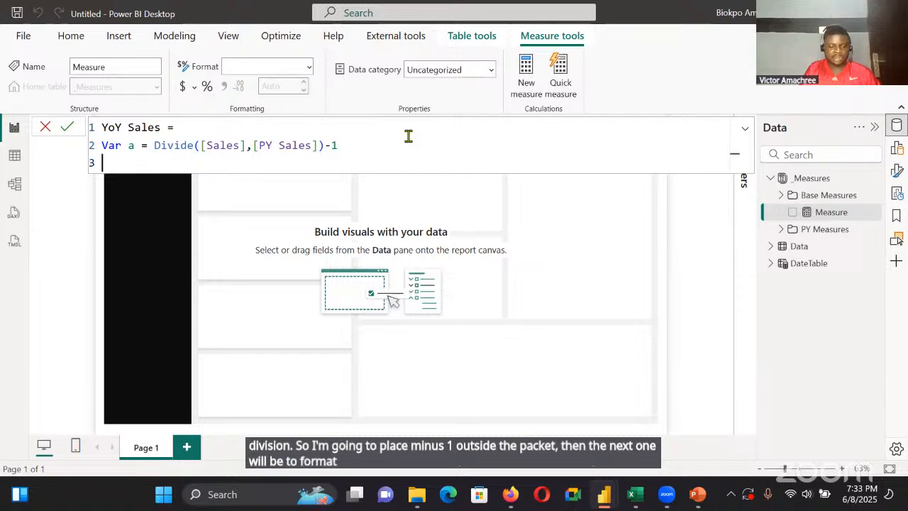
pyautogui.write('Var l')
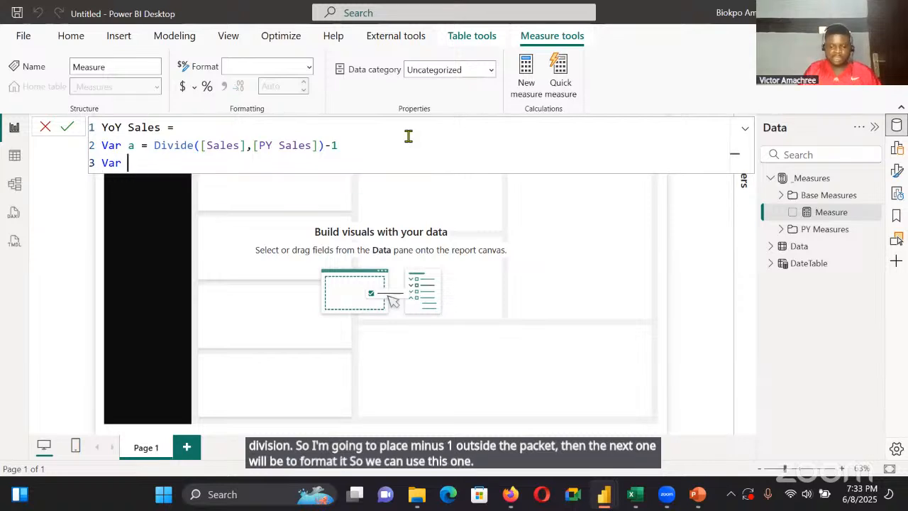
pyautogui.write('abel ')
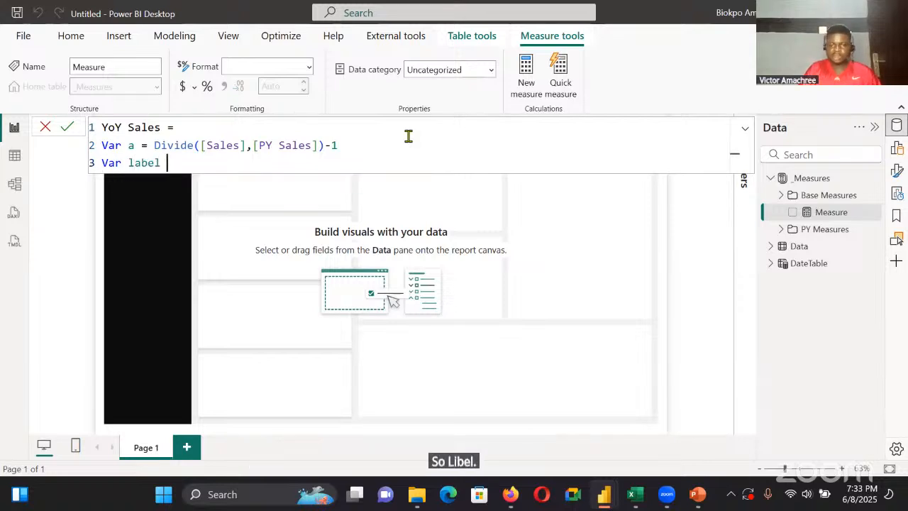
pyautogui.write('= Format')
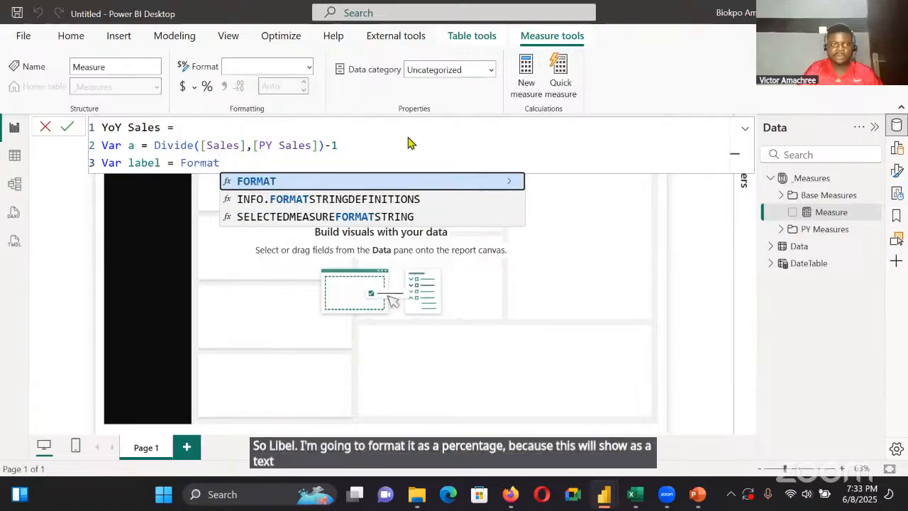
pyautogui.write('(a, "#')
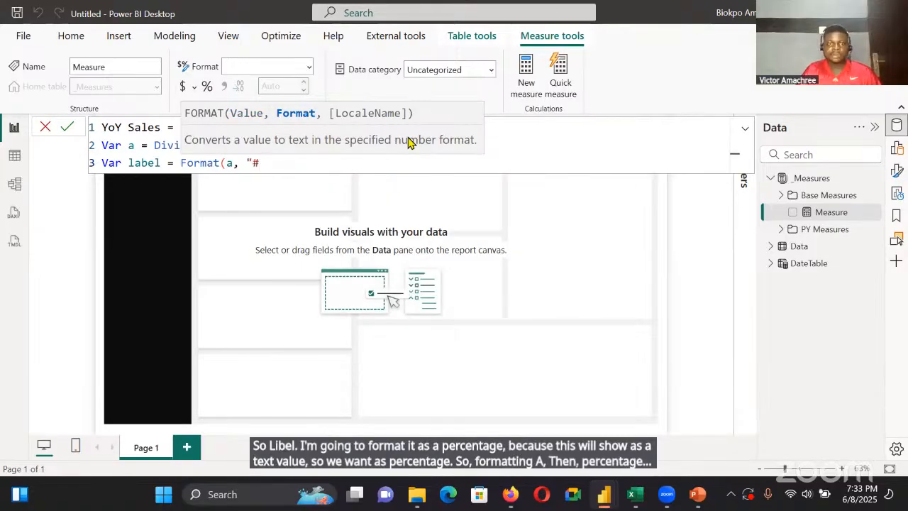
pyautogui.write('0')
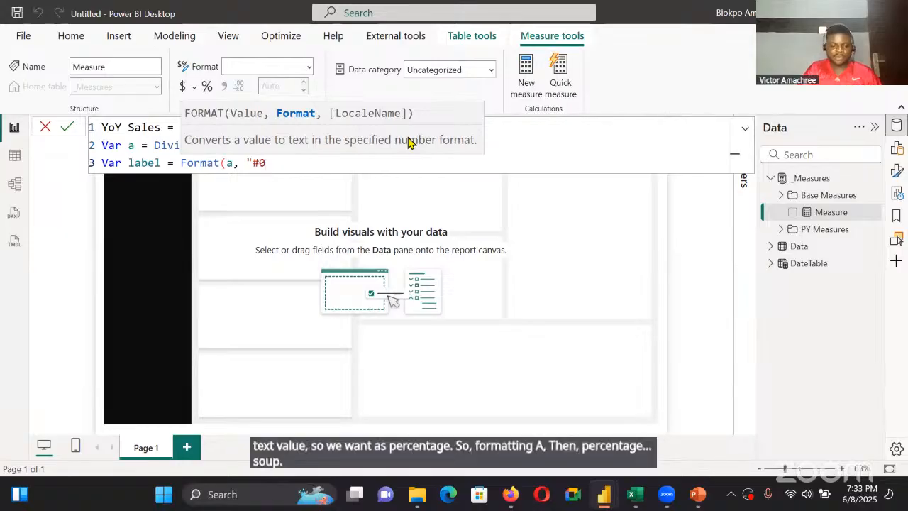
pyautogui.write('.0%')
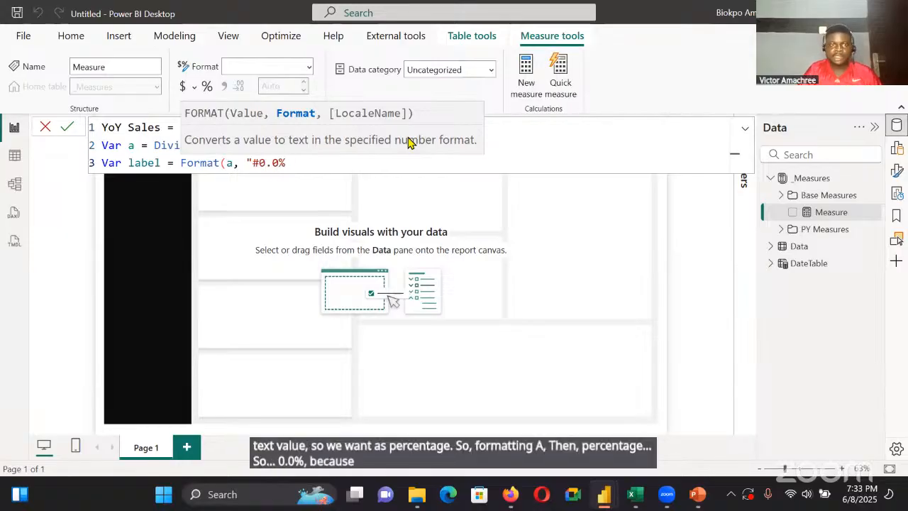
pyautogui.write('")')
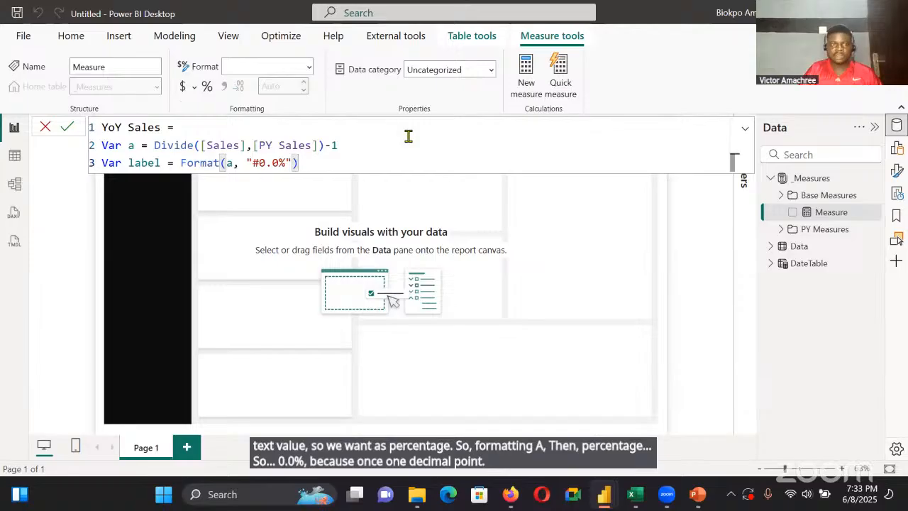
# Begin the formula's Return line with label & " " & to join the label and a space
pyautogui.hotkey('shift', 'Return')
pyautogui.write('R')
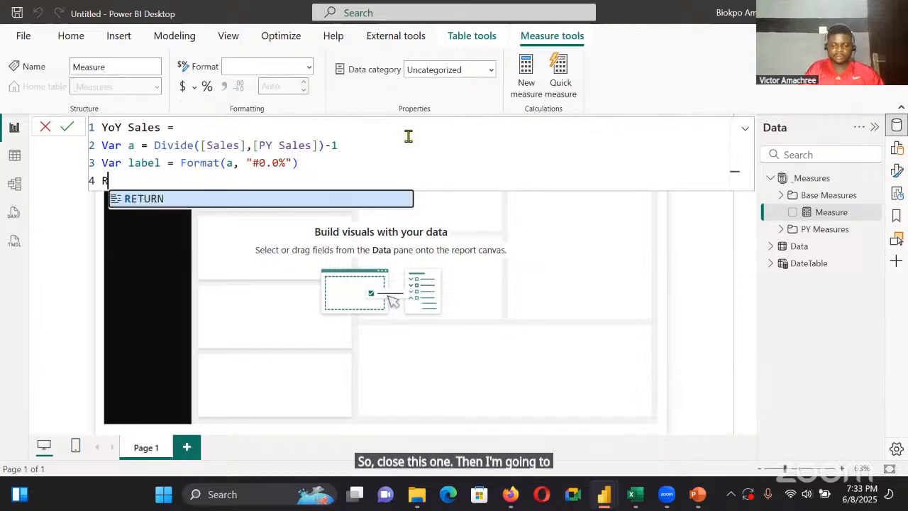
pyautogui.write('eturn ')
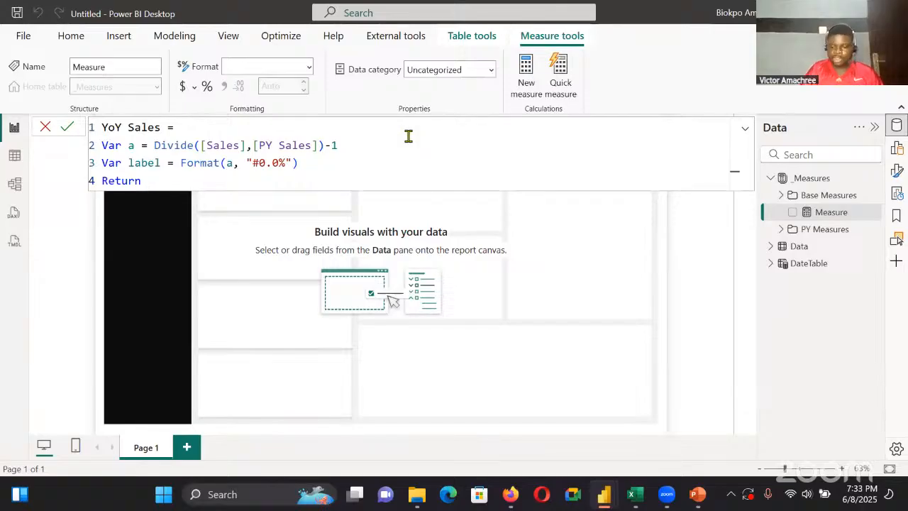
pyautogui.write('label & :')
pyautogui.press('BackSpace')
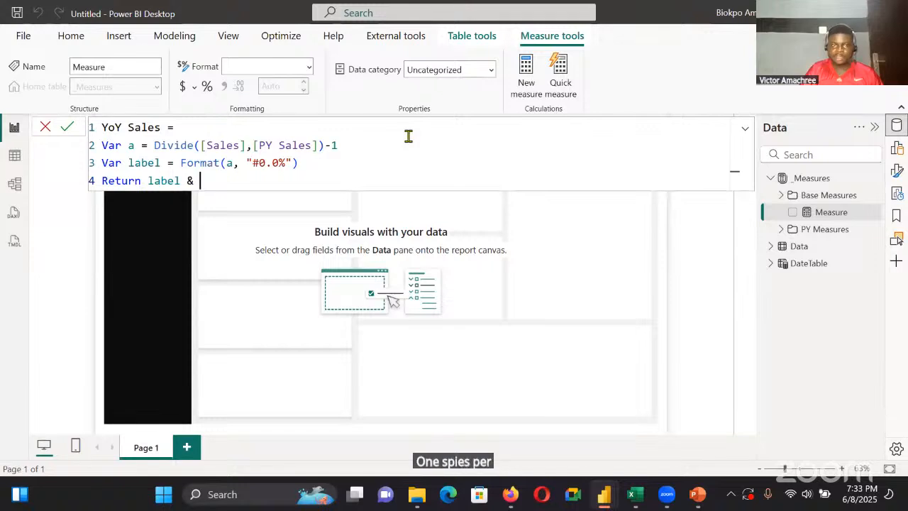
pyautogui.write('" " ')
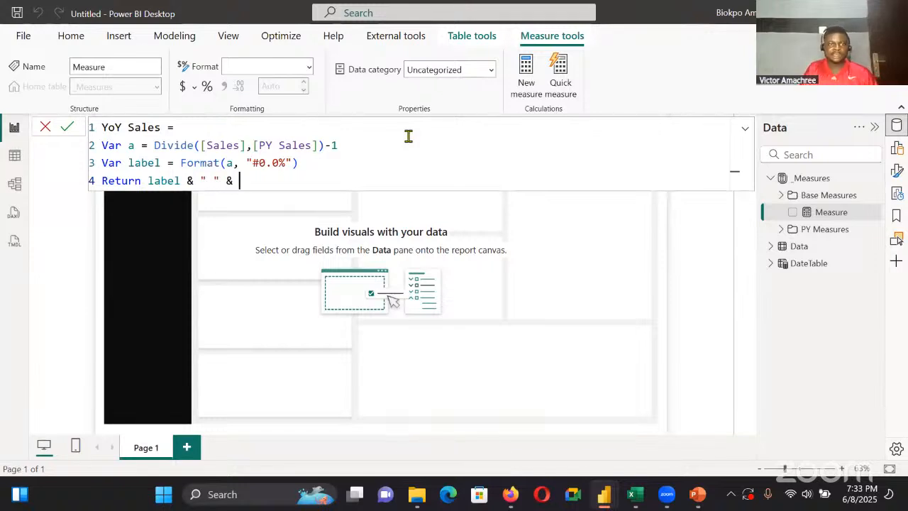
pyautogui.write('& ')
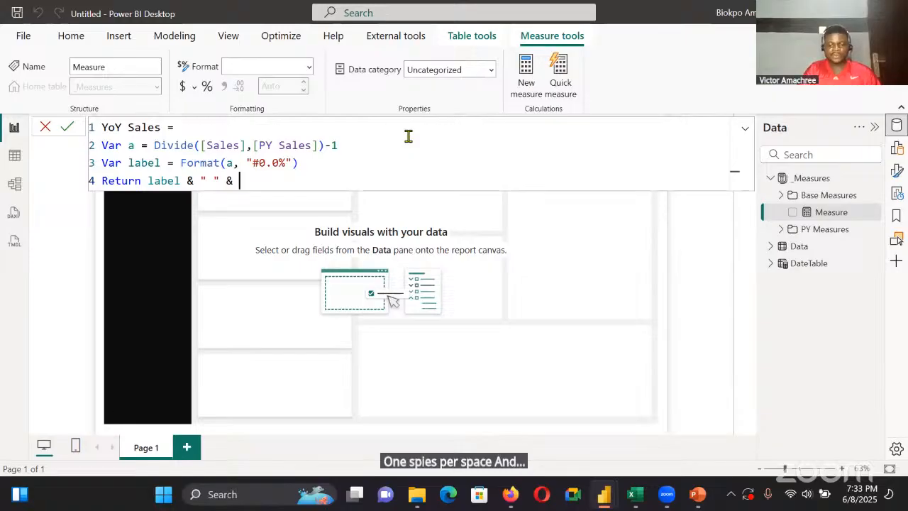
pyautogui.write('If(a')
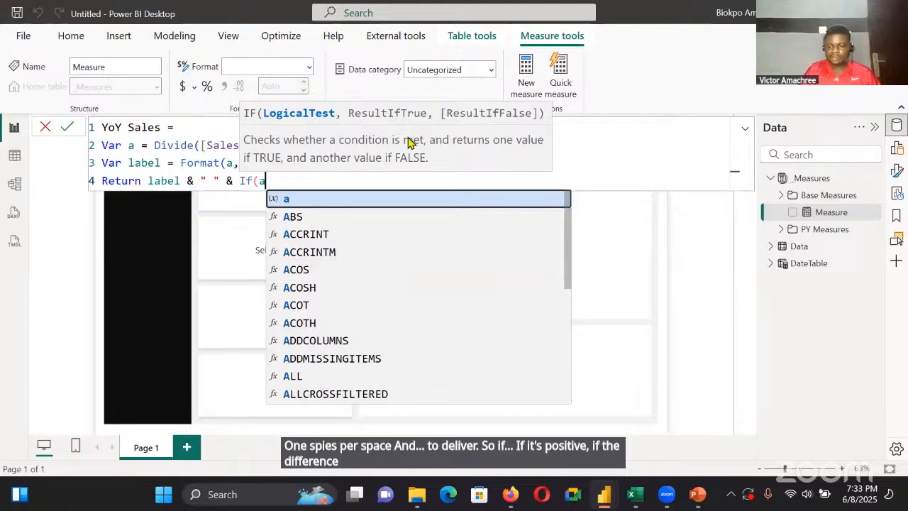
# Continue the YoY Sales Return line with If(a>0 ,"▲", using the up-triangle symbol as the true result
pyautogui.write('>0 "')
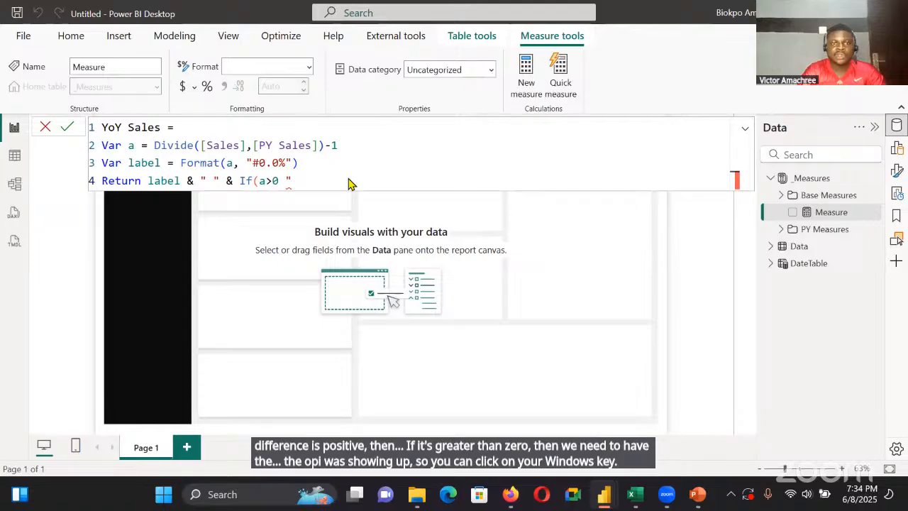
pyautogui.press('super+period')
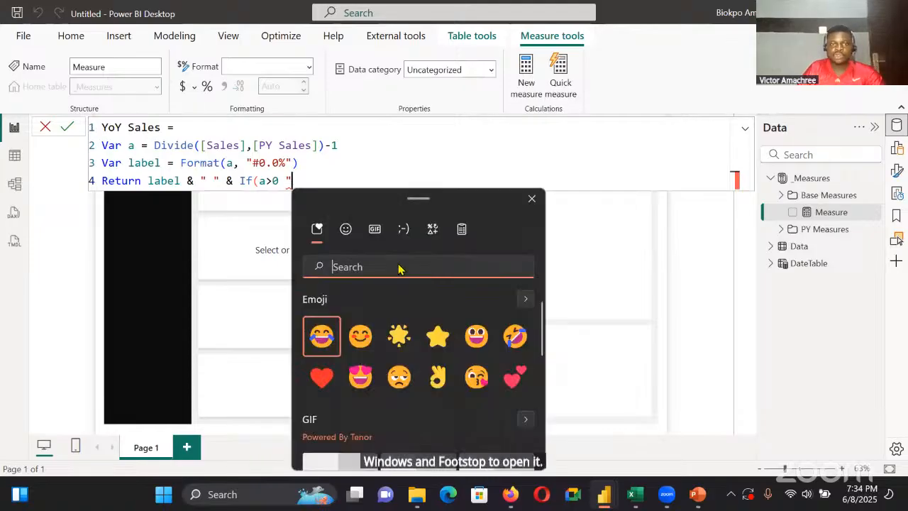
pyautogui.click(433, 229)
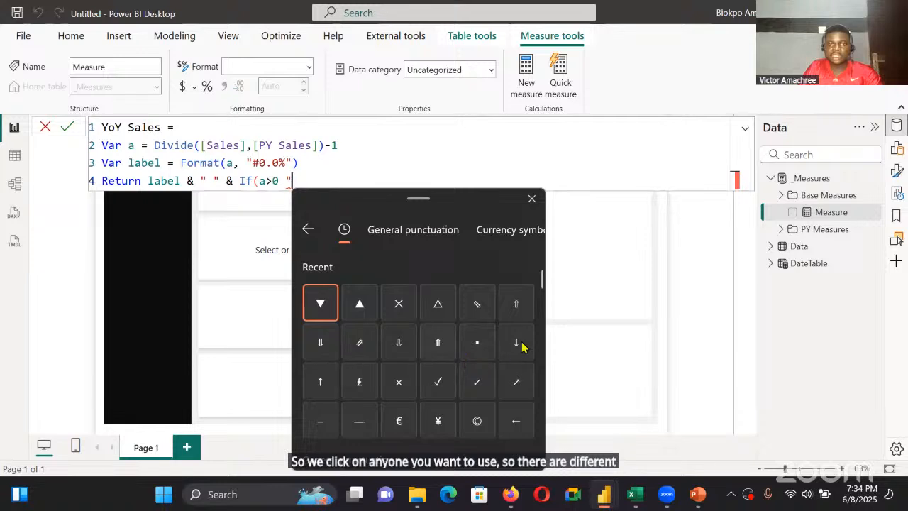
pyautogui.click(357, 312)
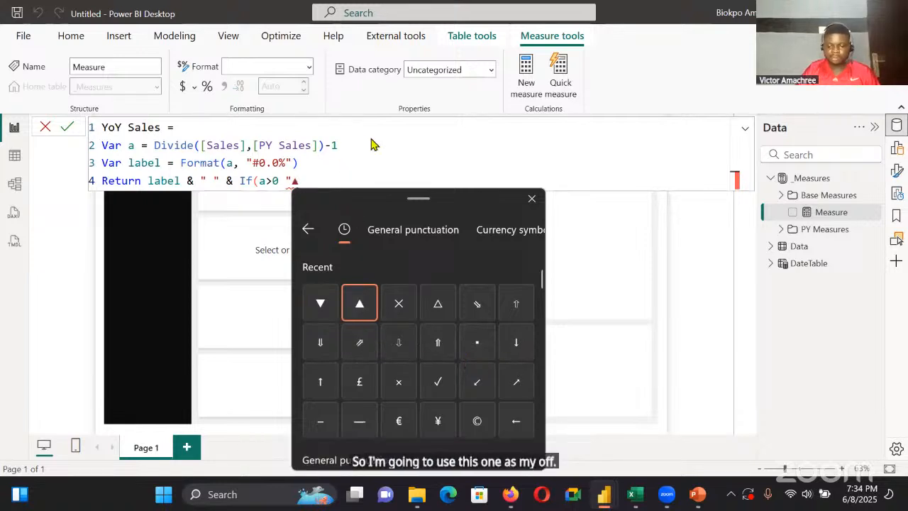
pyautogui.write('"')
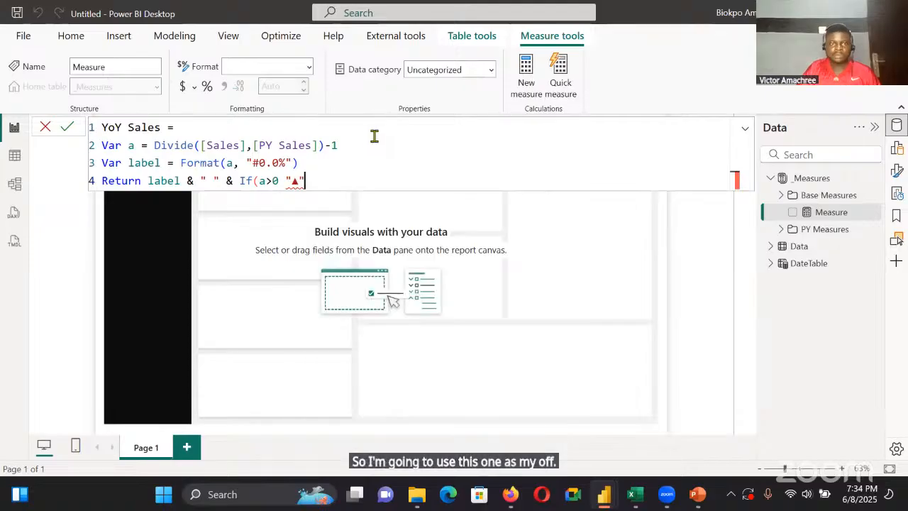
pyautogui.write(',')
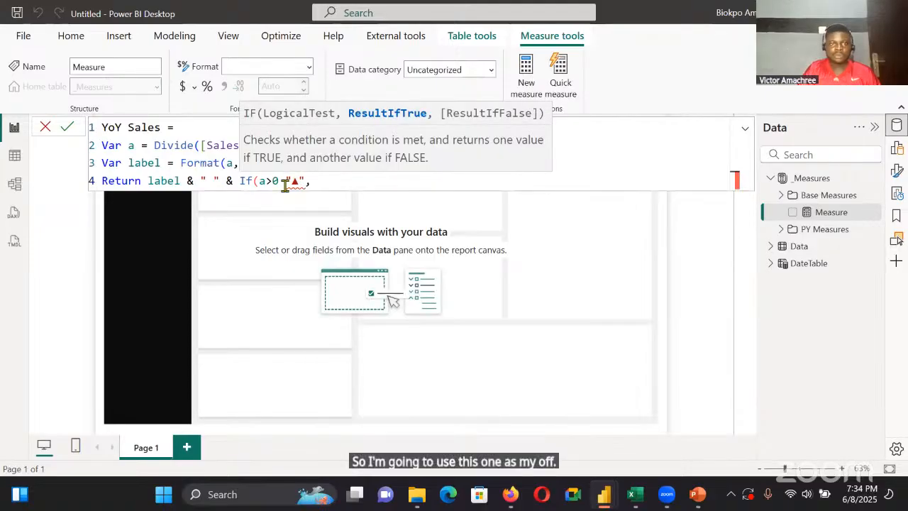
pyautogui.click(287, 181)
pyautogui.write(',')
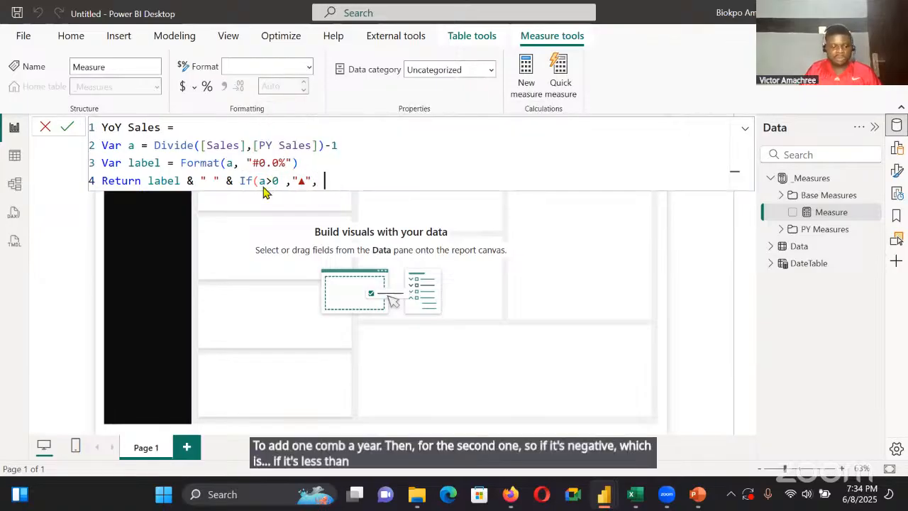
# Add "▼" as the If function's false result, close the parenthesis, and commit the YoY Sales measure
pyautogui.write('"')
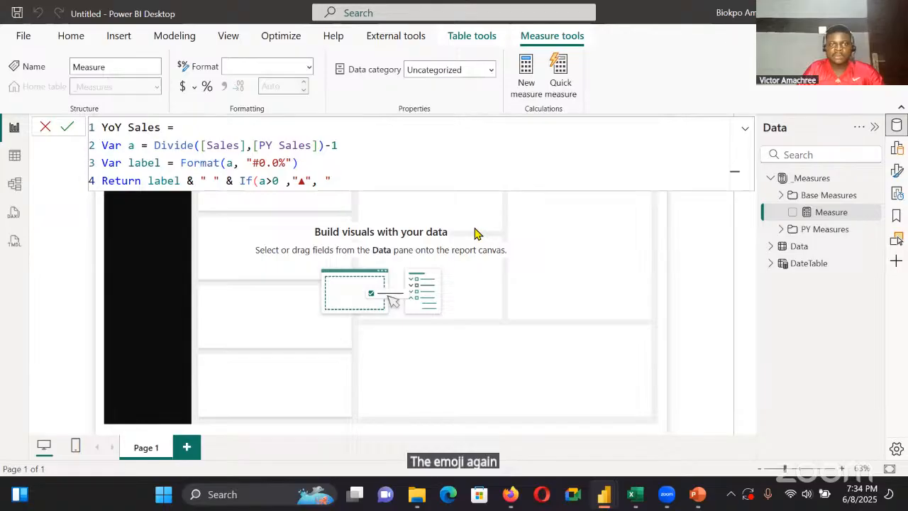
pyautogui.press('super+period')
pyautogui.click(447, 318)
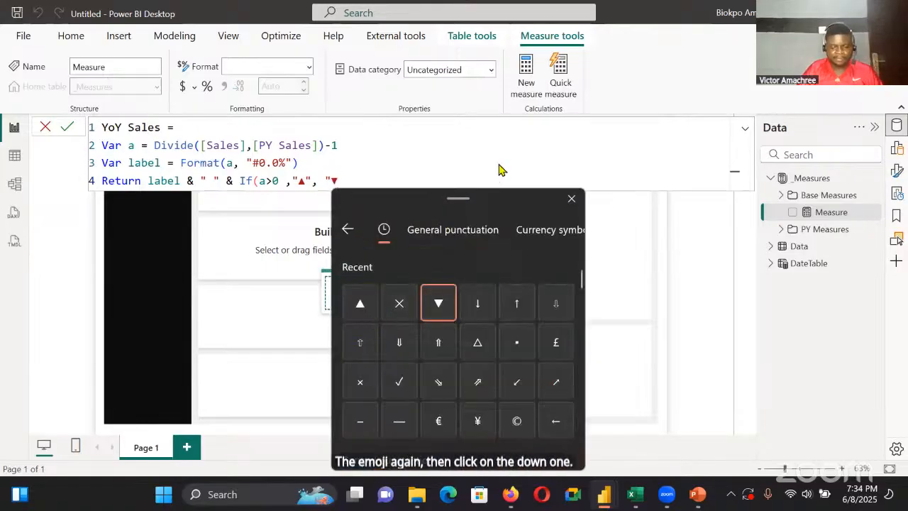
pyautogui.write('"')
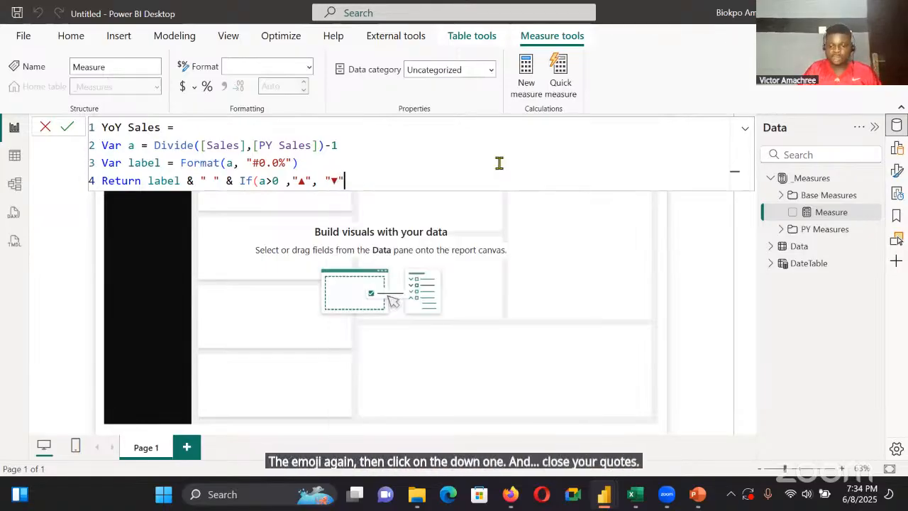
pyautogui.write(')')
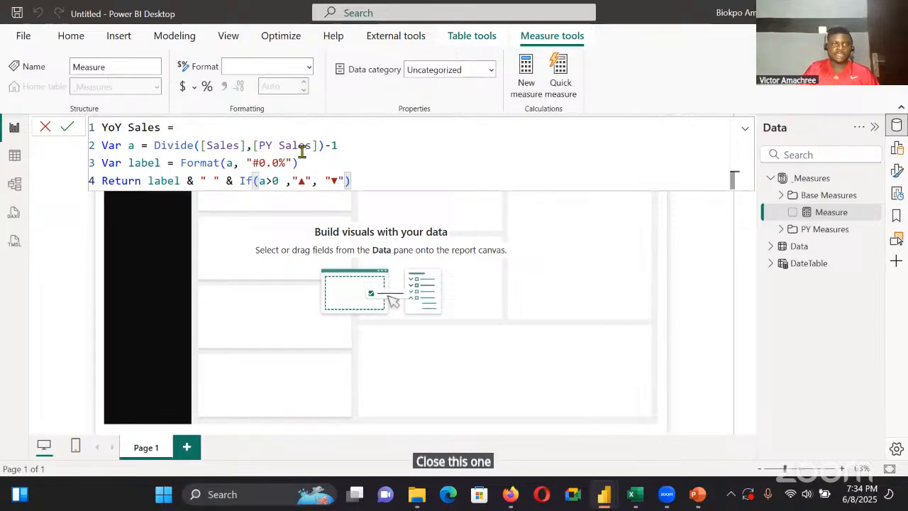
pyautogui.click(68, 132)
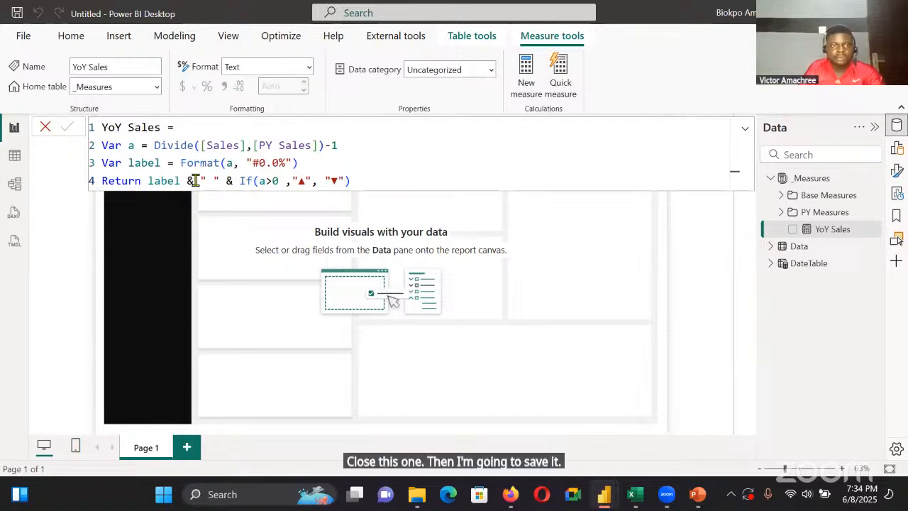
# Add an empty Card (new) visual to the report page and reshape it into a wide, short box across the middle columns
pyautogui.click(489, 220)
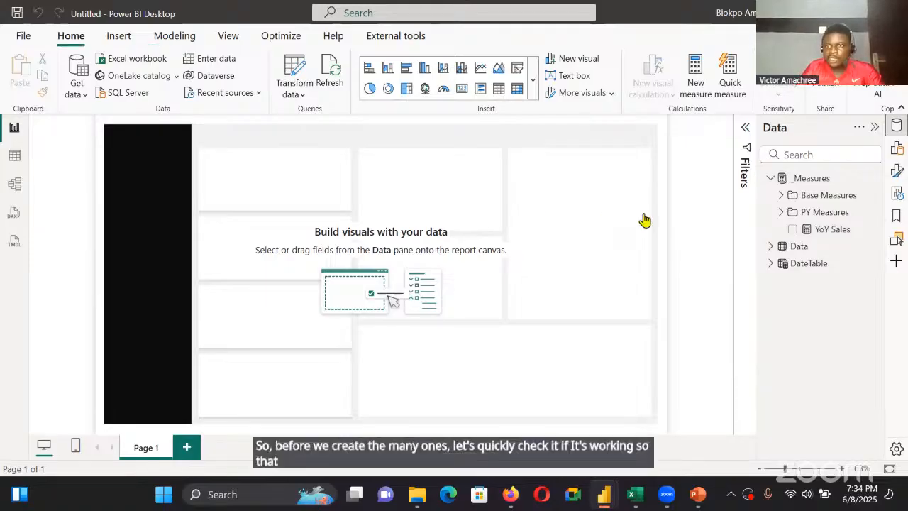
pyautogui.click(898, 153)
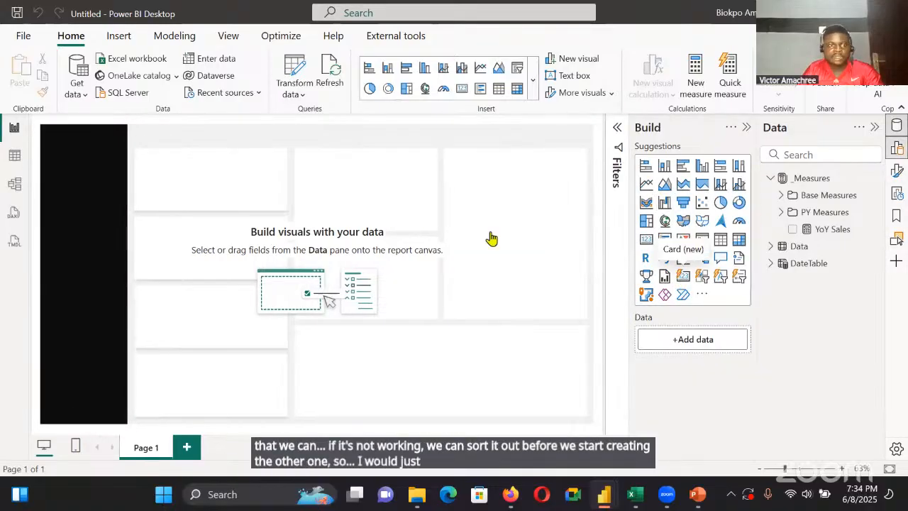
pyautogui.moveTo(136, 196); pyautogui.dragTo(291, 275)
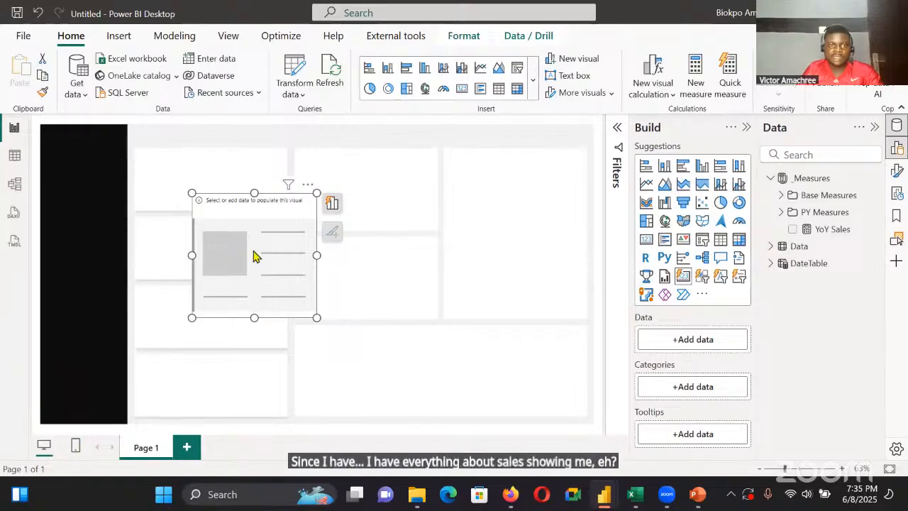
pyautogui.moveTo(254, 318); pyautogui.dragTo(494, 214)
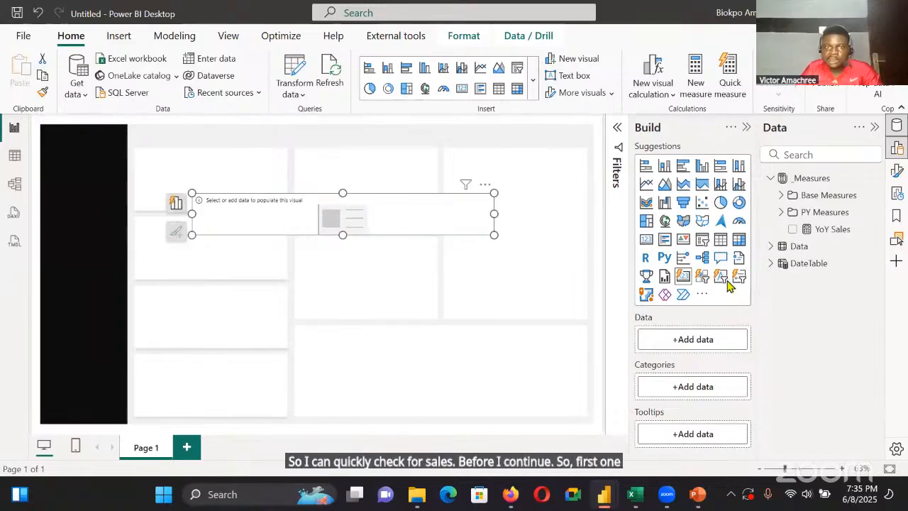
# Add a slicer fitted within the black sidebar and assign it the Year field from DateTable
pyautogui.click(480, 163)
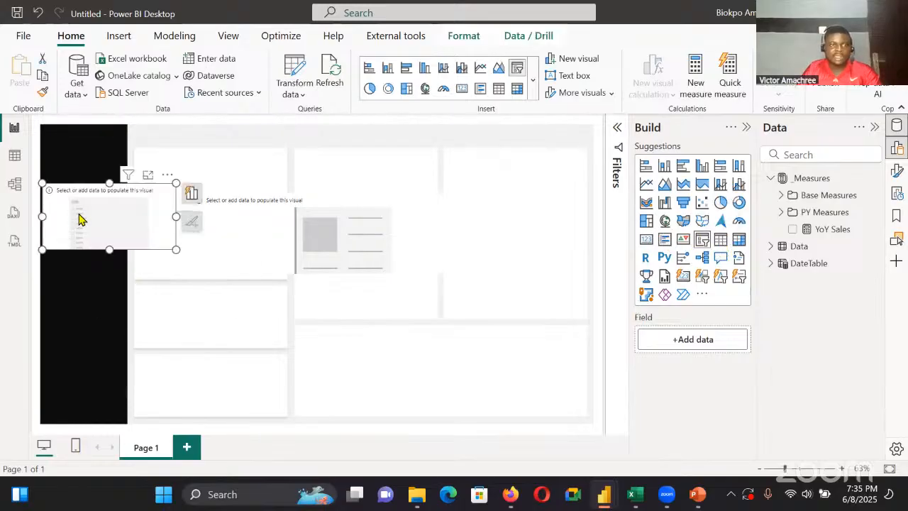
pyautogui.moveTo(176, 218); pyautogui.dragTo(121, 220)
pyautogui.moveTo(81, 249); pyautogui.dragTo(97, 213)
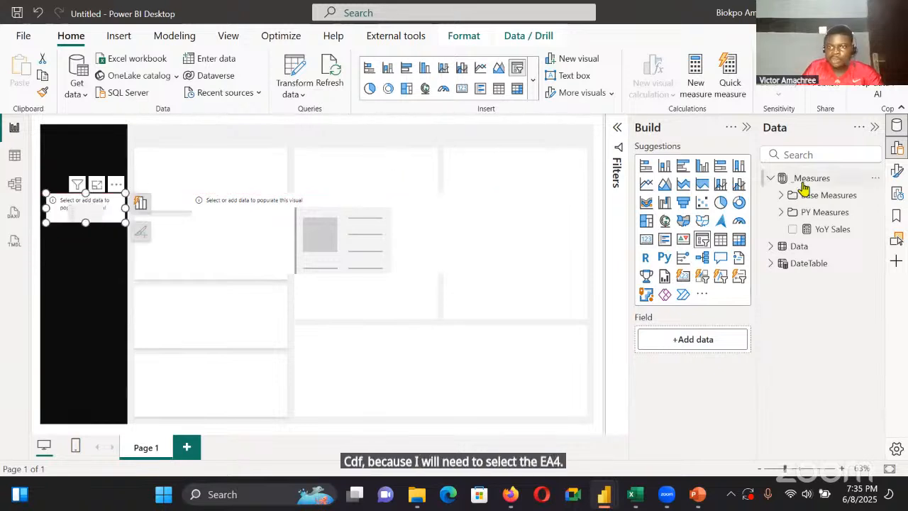
pyautogui.click(771, 247)
pyautogui.click(771, 247)
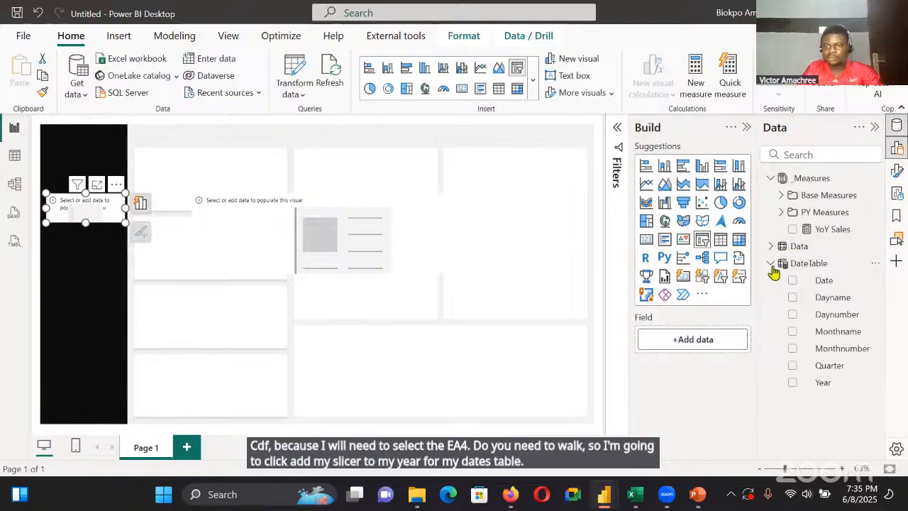
pyautogui.moveTo(830, 389); pyautogui.dragTo(709, 342)
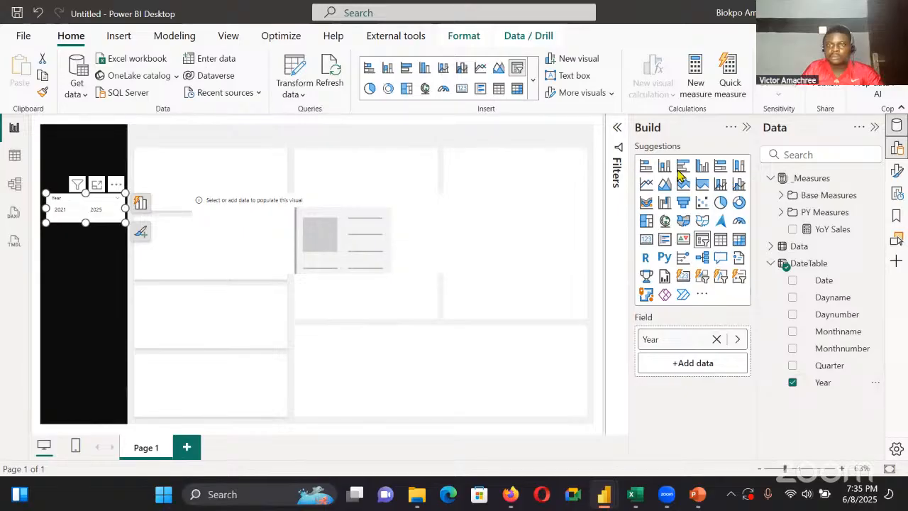
# Apply basic filtering on Year to the slicer, keeping 2021 to 2024 and excluding 2025
pyautogui.click(617, 132)
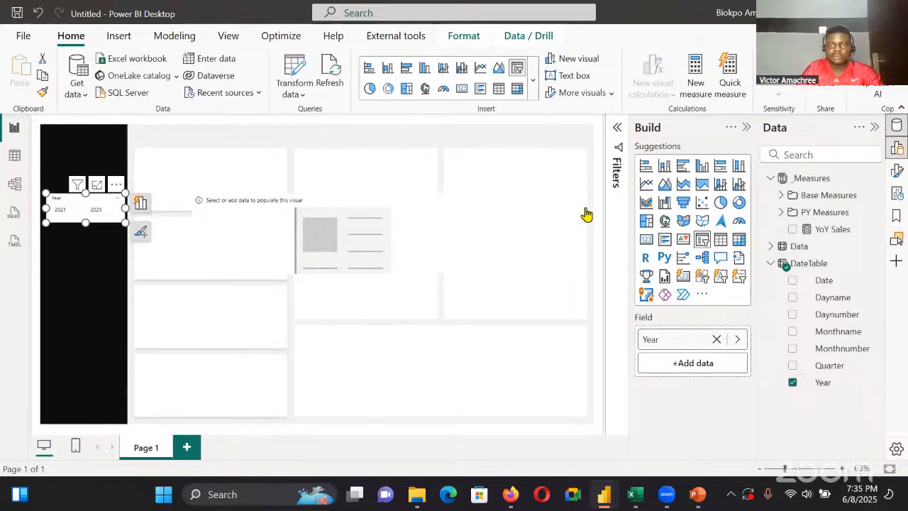
pyautogui.click(592, 214)
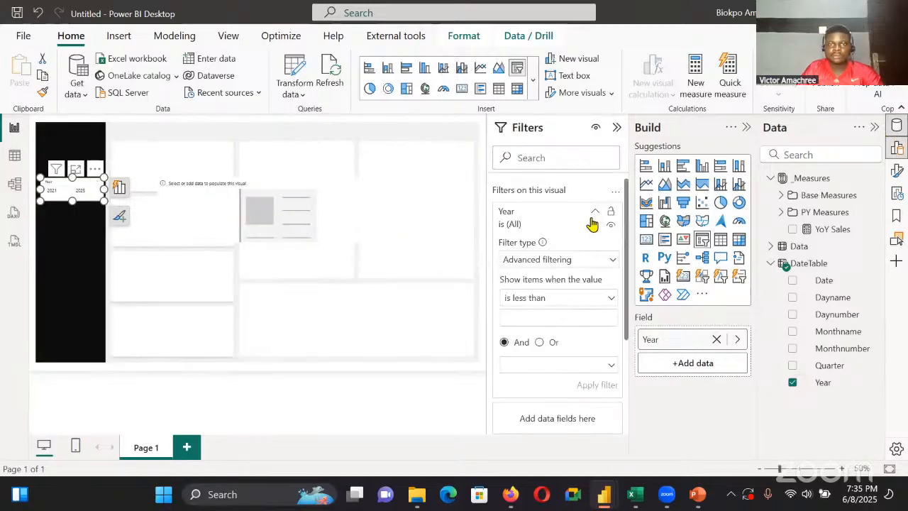
pyautogui.click(594, 261)
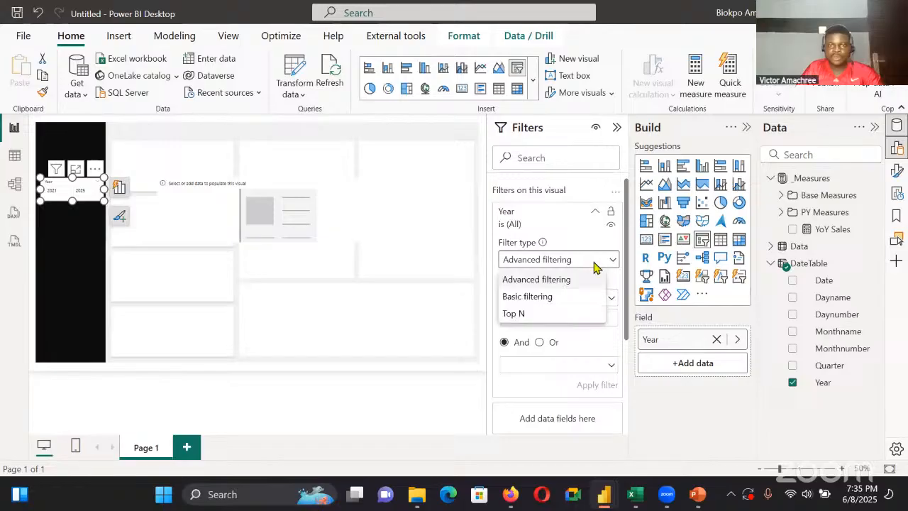
pyautogui.click(572, 297)
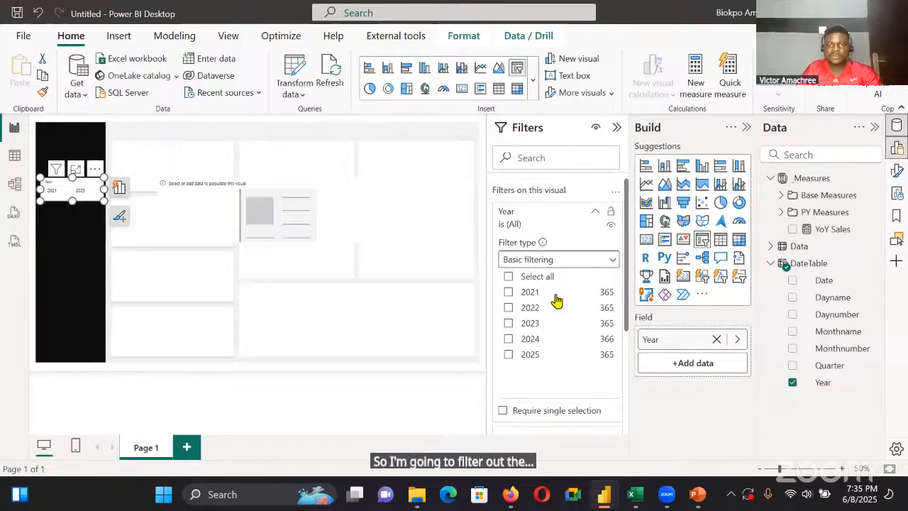
pyautogui.click(508, 355)
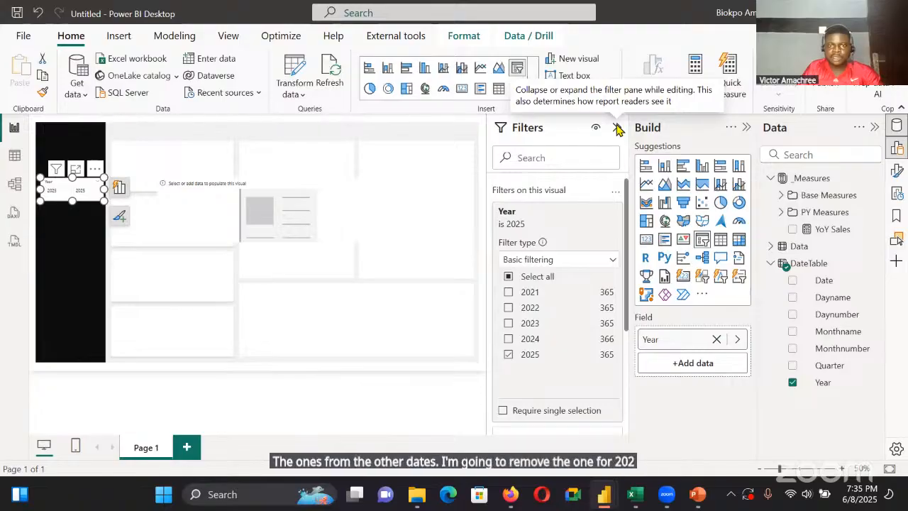
pyautogui.click(507, 276)
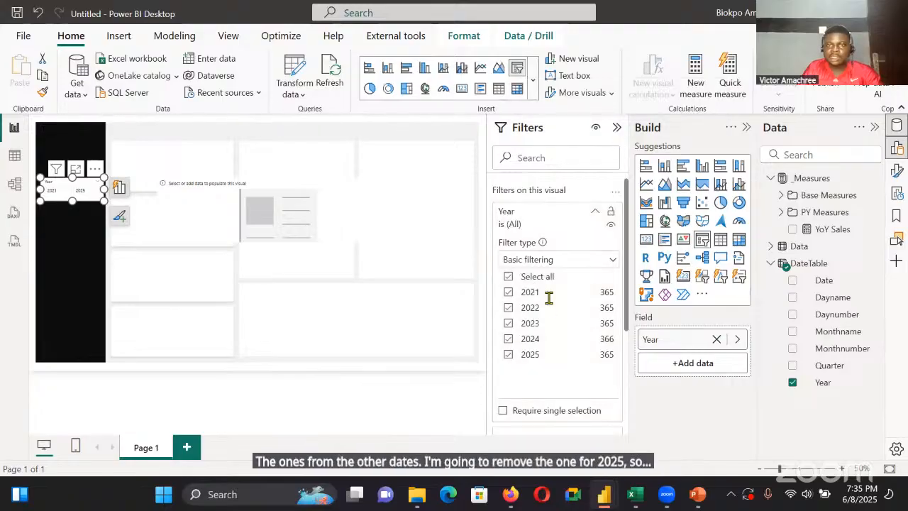
pyautogui.click(530, 354)
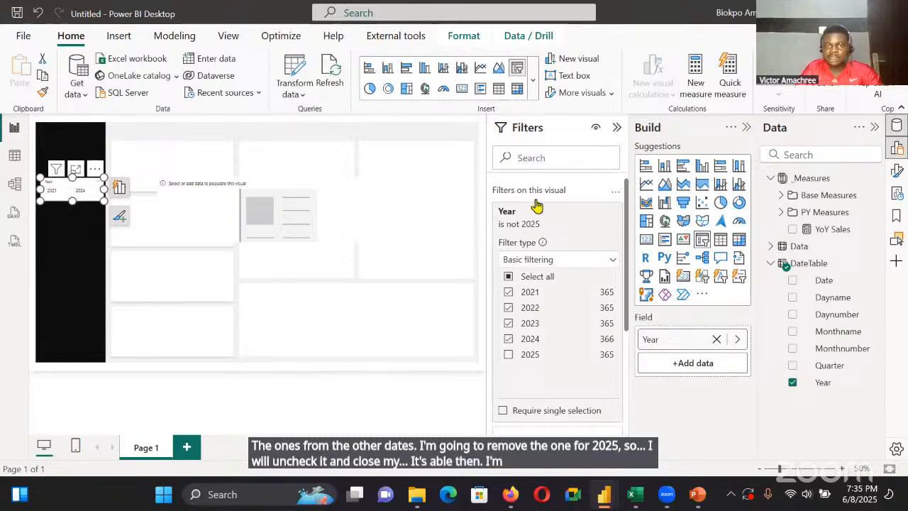
pyautogui.click(616, 127)
# Change the Year slicer's style to Dropdown and select 2024 in it
pyautogui.click(897, 171)
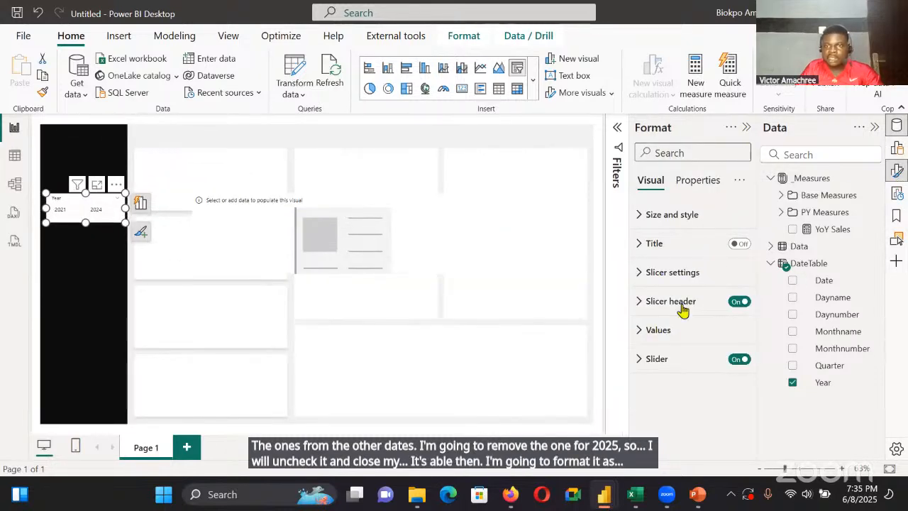
pyautogui.click(672, 272)
pyautogui.click(688, 343)
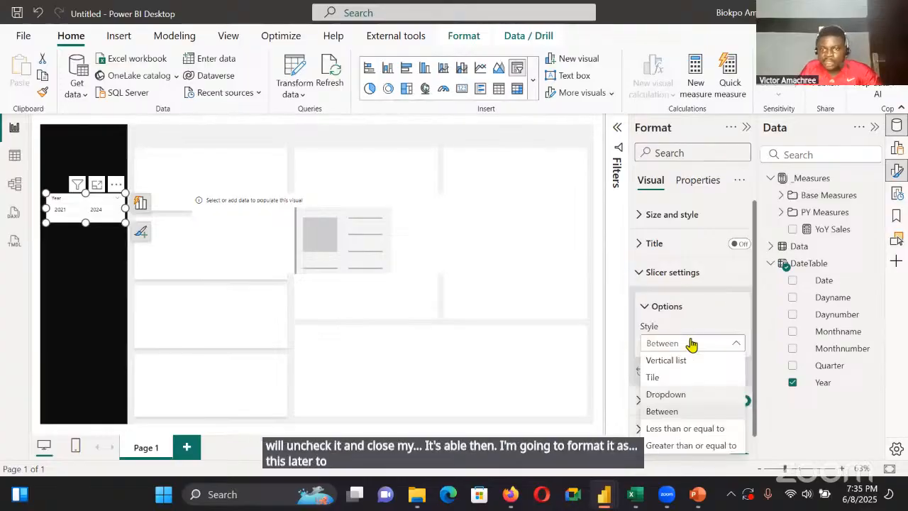
pyautogui.click(691, 394)
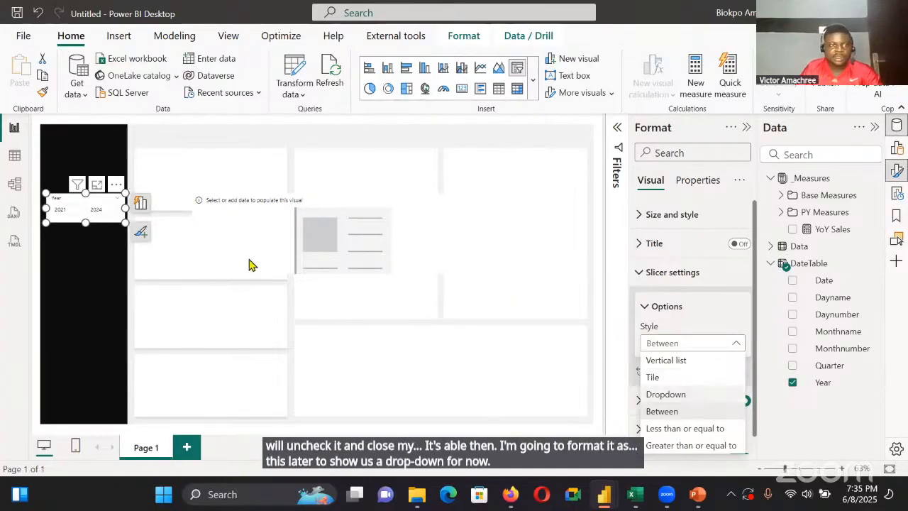
pyautogui.click(115, 213)
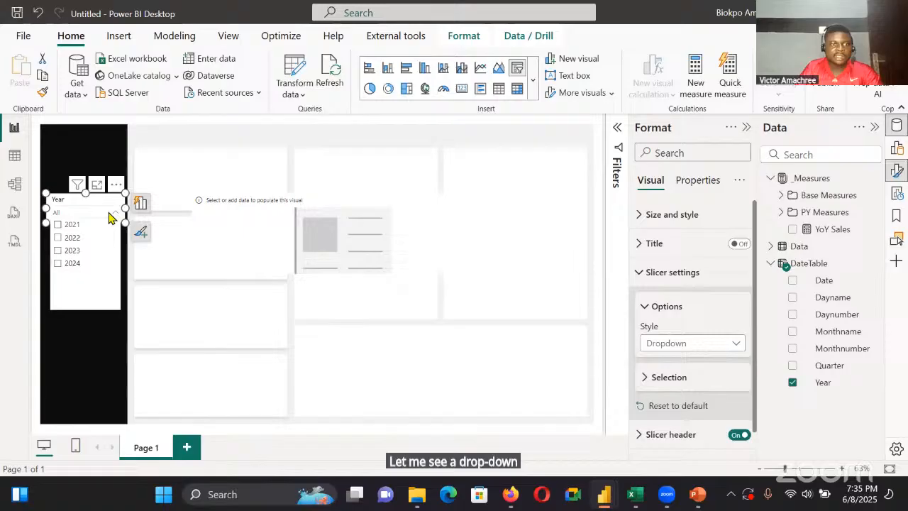
pyautogui.click(69, 264)
# Fill the empty card with the Sales, PY Sales and YoY Sales measures from the _Measures table
pyautogui.click(274, 266)
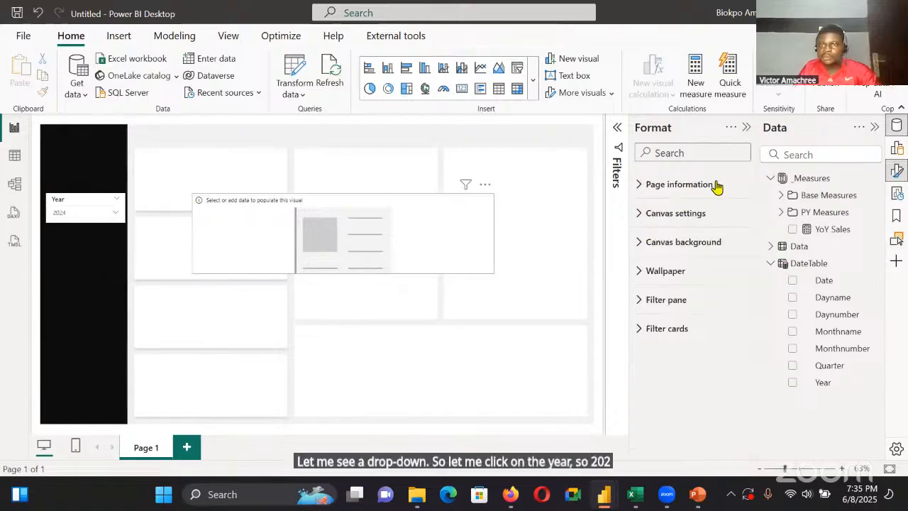
pyautogui.click(894, 146)
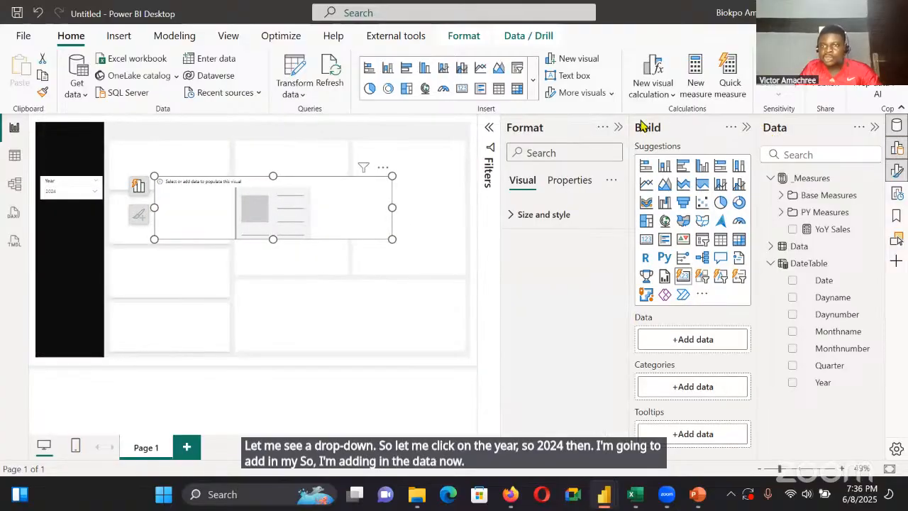
pyautogui.click(780, 196)
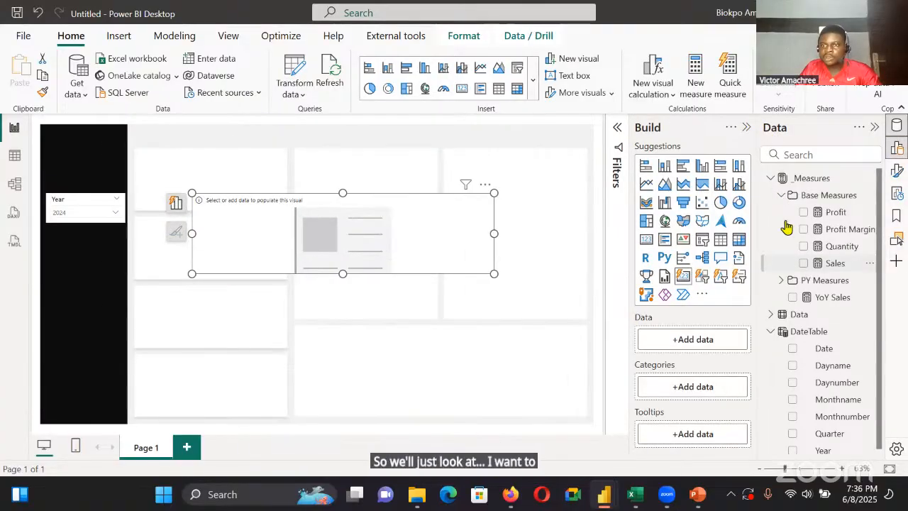
pyautogui.click(803, 264)
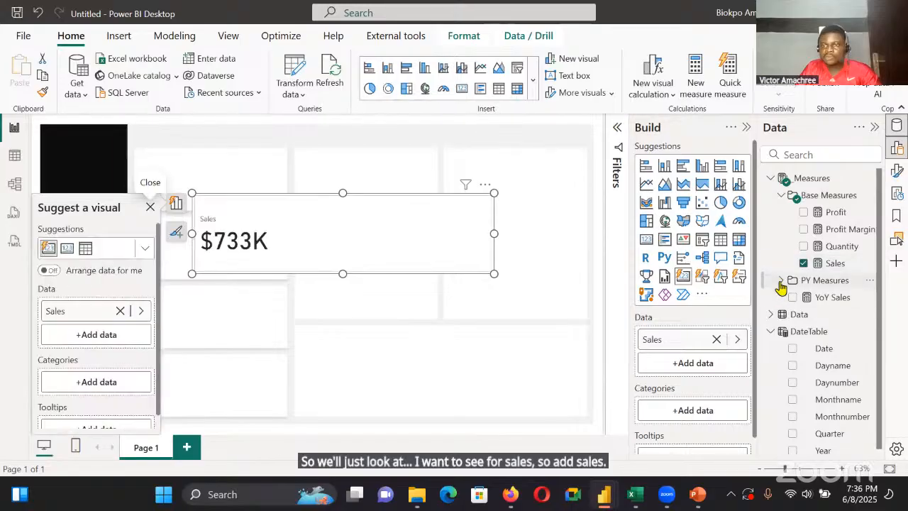
pyautogui.click(781, 280)
pyautogui.click(803, 348)
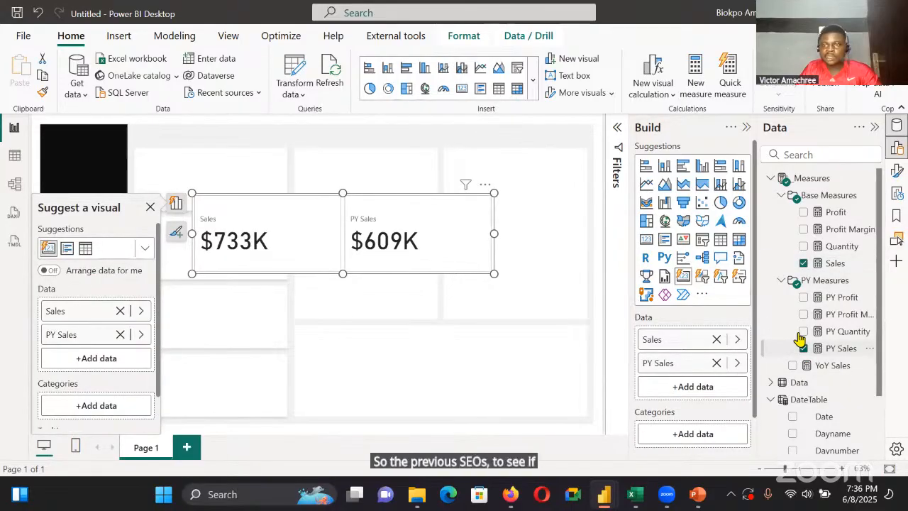
pyautogui.scroll(-1, 783, 320)
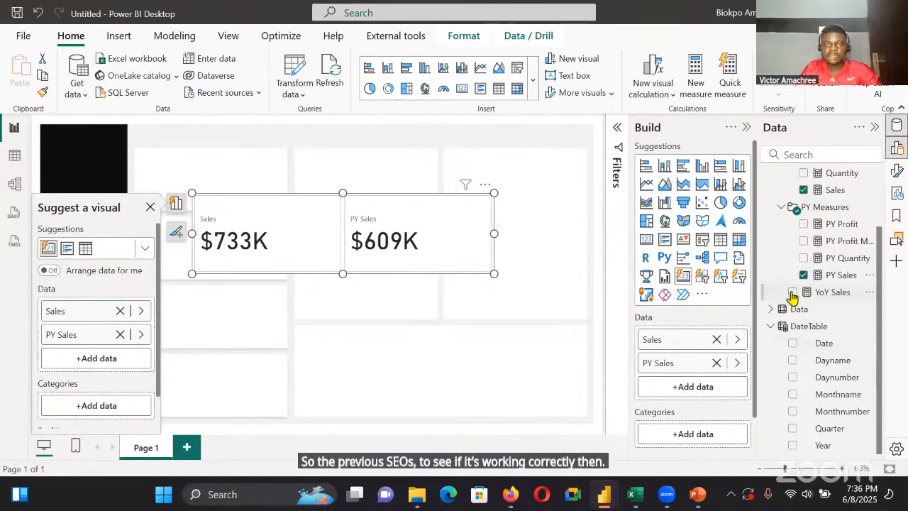
pyautogui.click(792, 291)
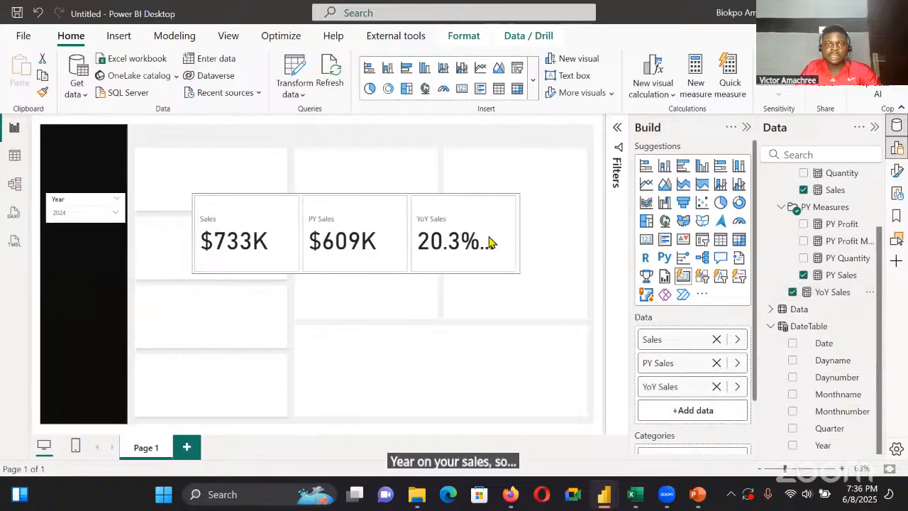
# Widen the three-measure card to fit the full YoY Sales value, reduce its height and shift it nearer the page's sidebar
pyautogui.click(517, 246)
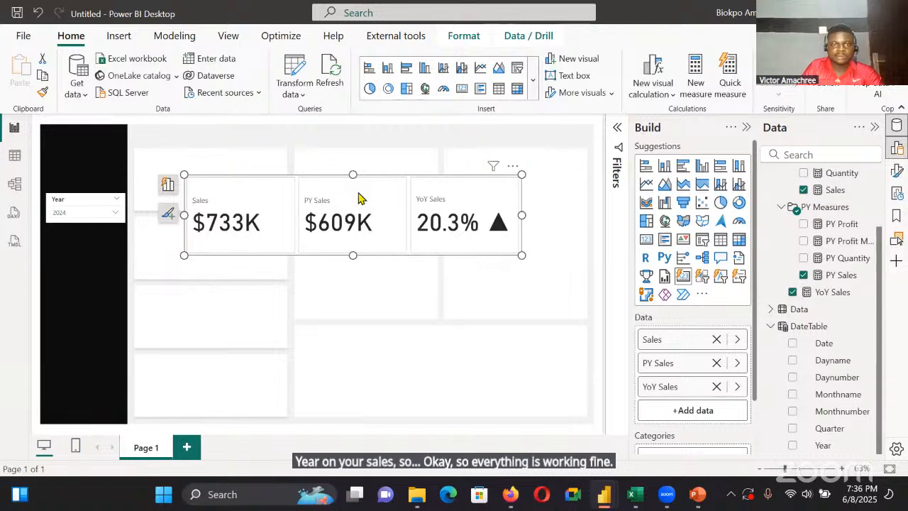
pyautogui.moveTo(358, 199); pyautogui.dragTo(349, 206)
pyautogui.moveTo(280, 214); pyautogui.dragTo(277, 212)
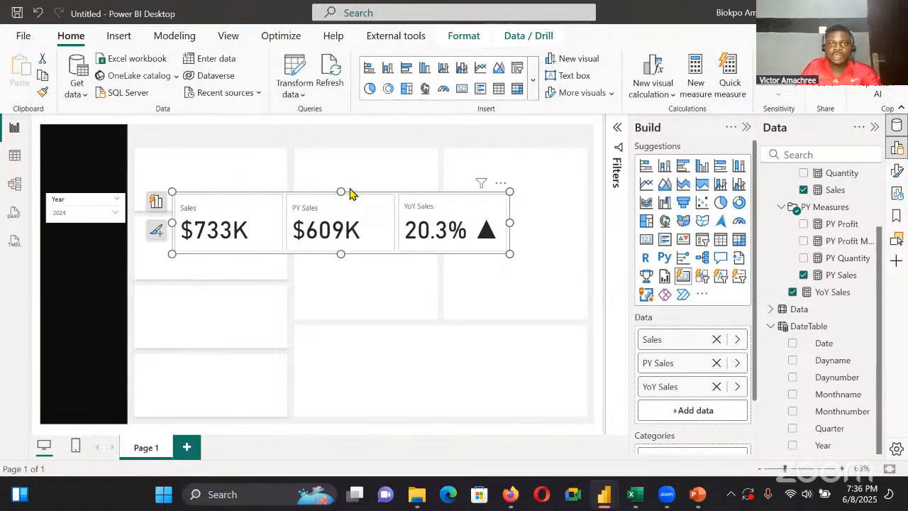
pyautogui.moveTo(362, 218); pyautogui.dragTo(350, 189)
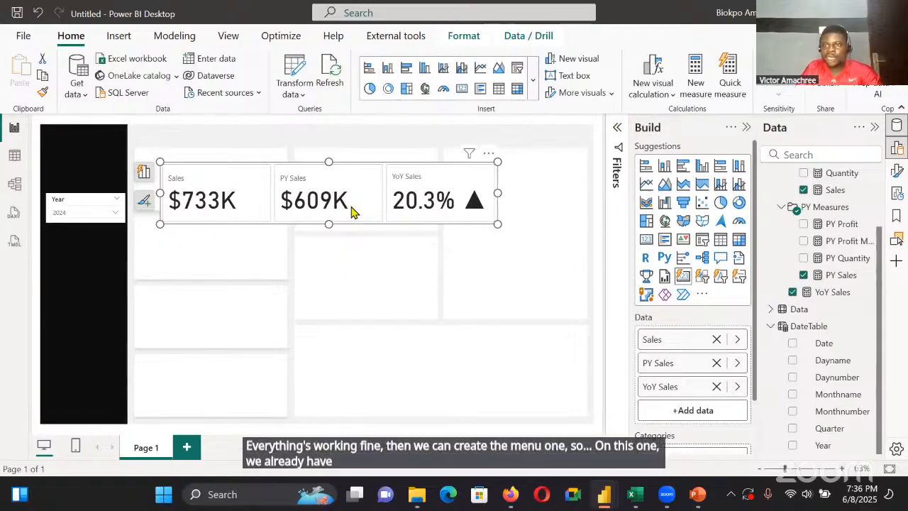
pyautogui.click(543, 239)
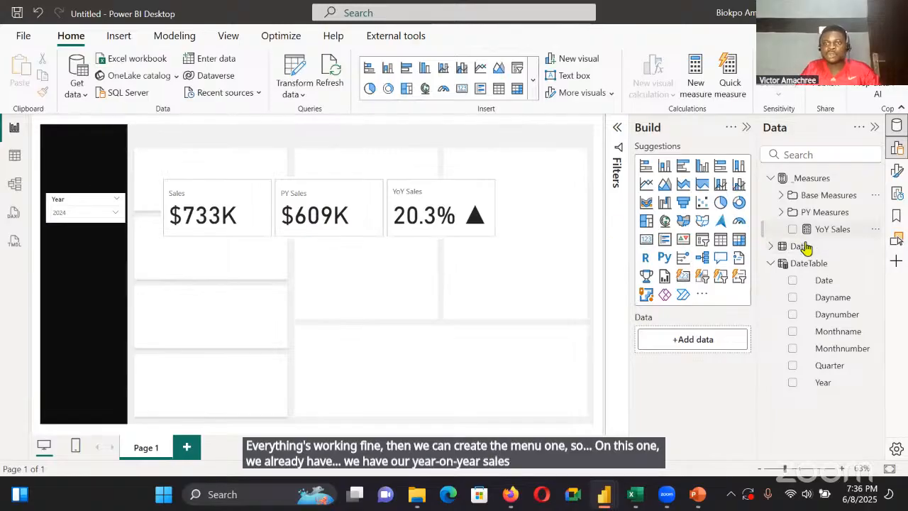
# Put the YoY Sales measure into a display folder named YoY Measures in the model view
pyautogui.click(826, 229)
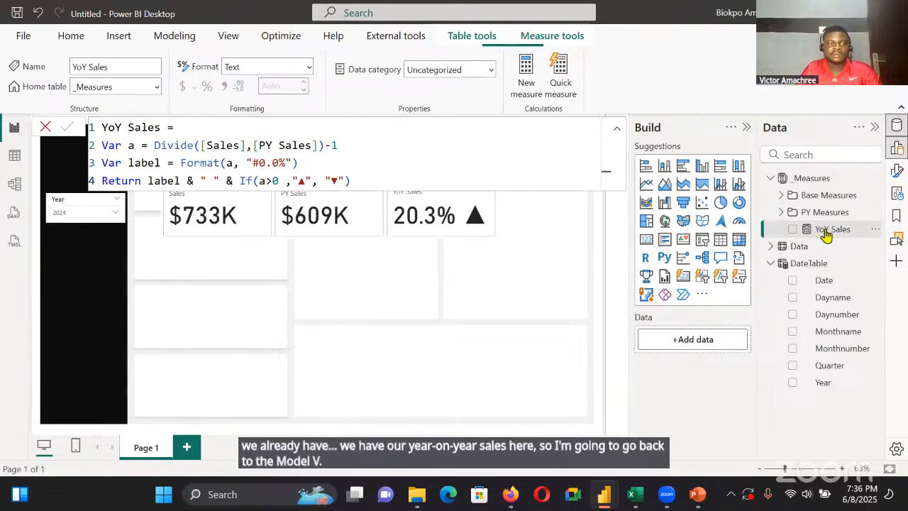
pyautogui.click(14, 213)
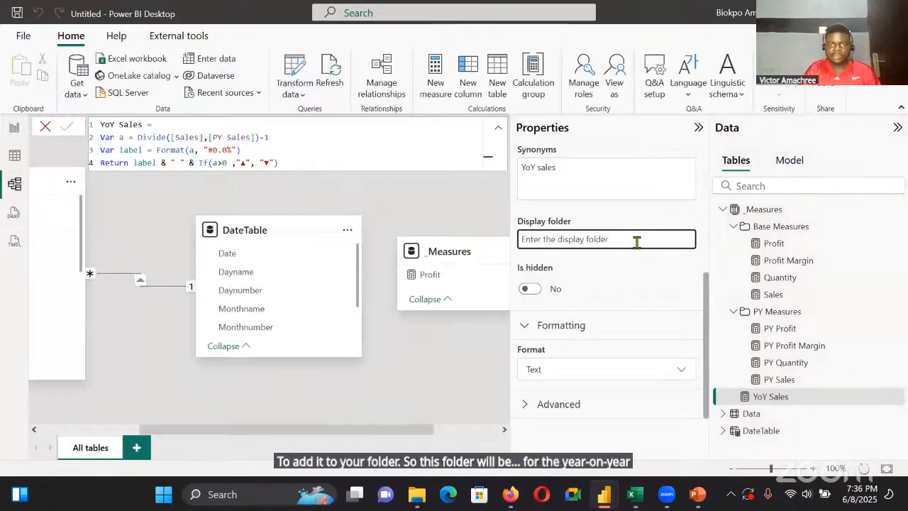
pyautogui.write('Yoy')
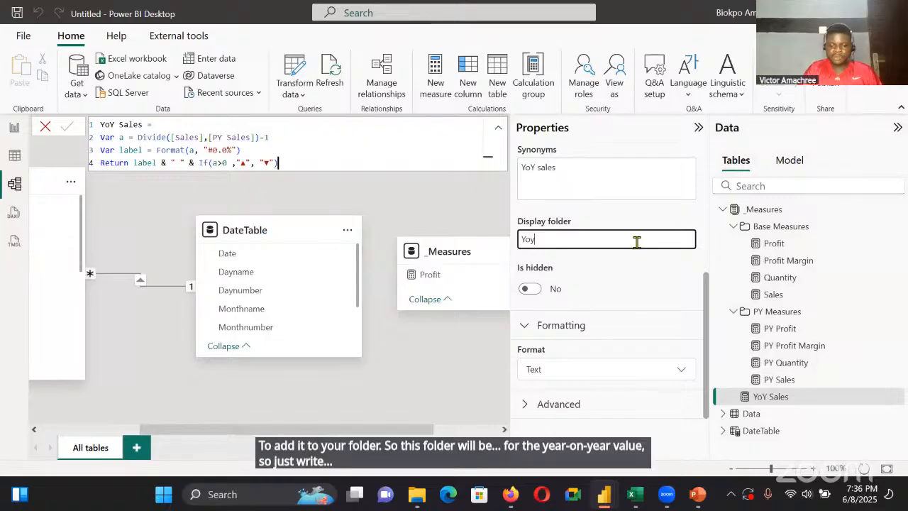
pyautogui.write('Y M')
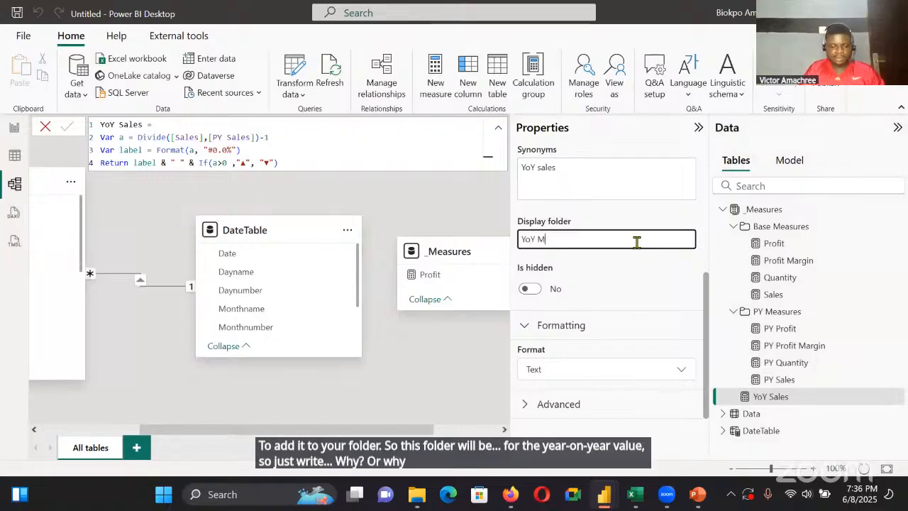
pyautogui.write('easures')
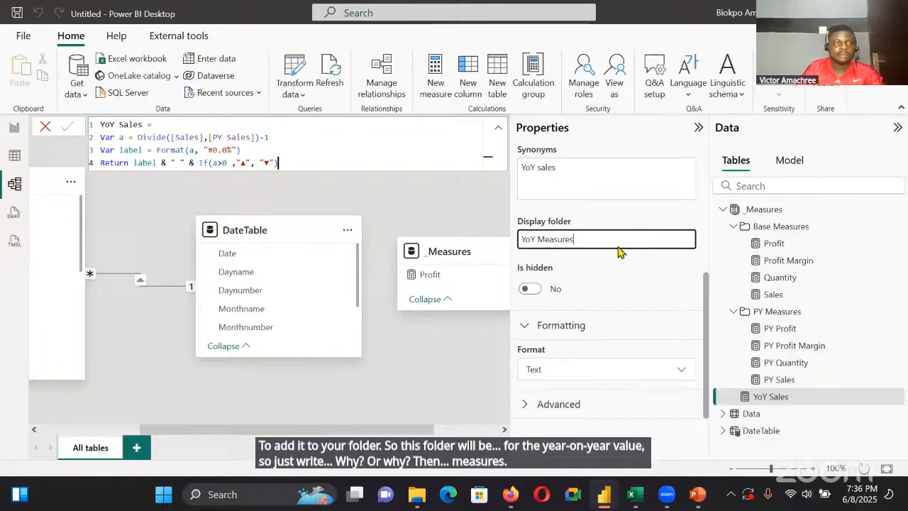
pyautogui.press('Return')
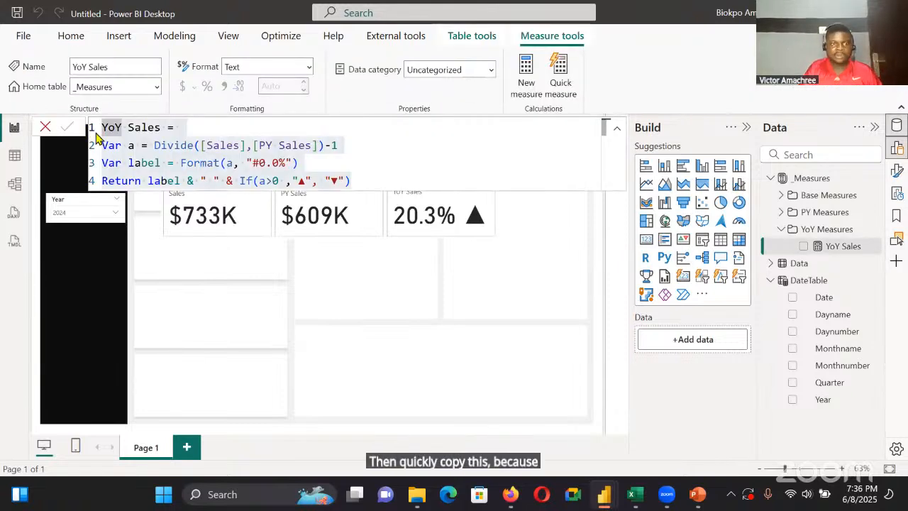
pyautogui.hotkey('ctrl', 'a')
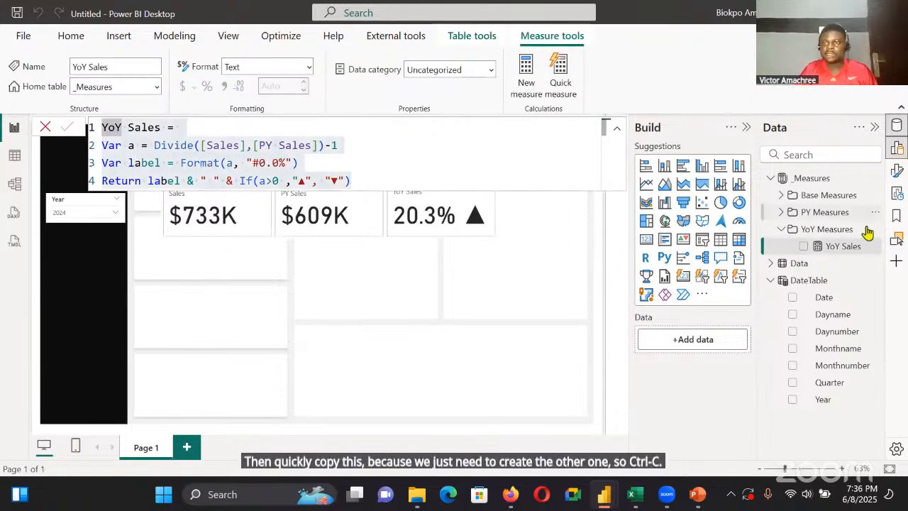
pyautogui.rightClick(835, 246)
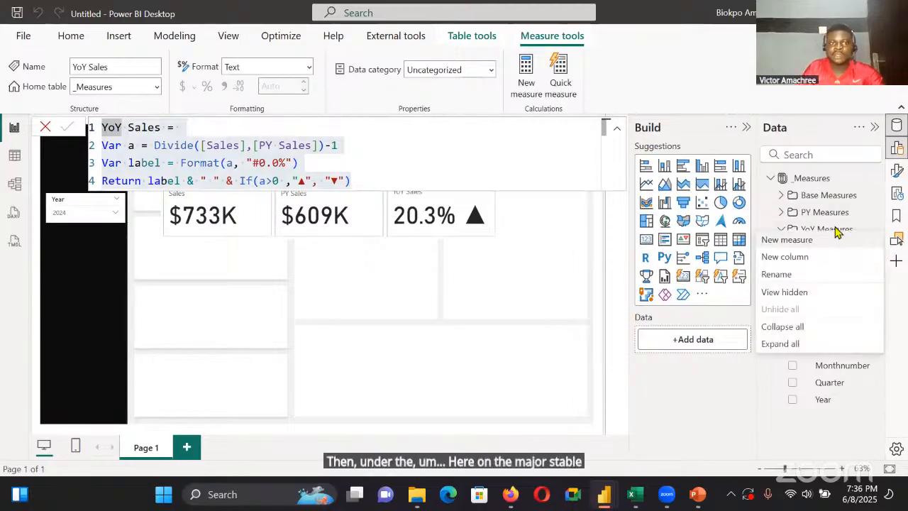
pyautogui.click(836, 239)
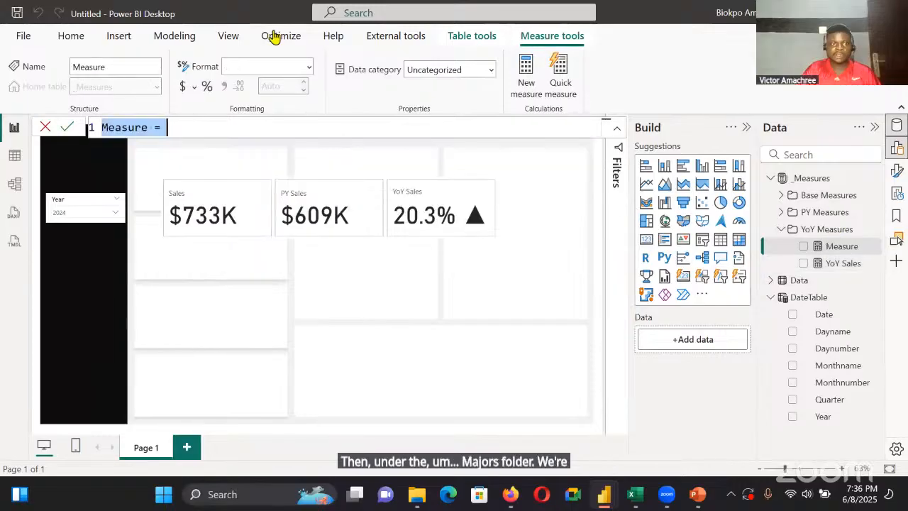
pyautogui.press('BackSpace')
pyautogui.write('PY Sales = CALCULATE([Sales], SAMEPERIODLASTYEAR(DateTable[Date]))')
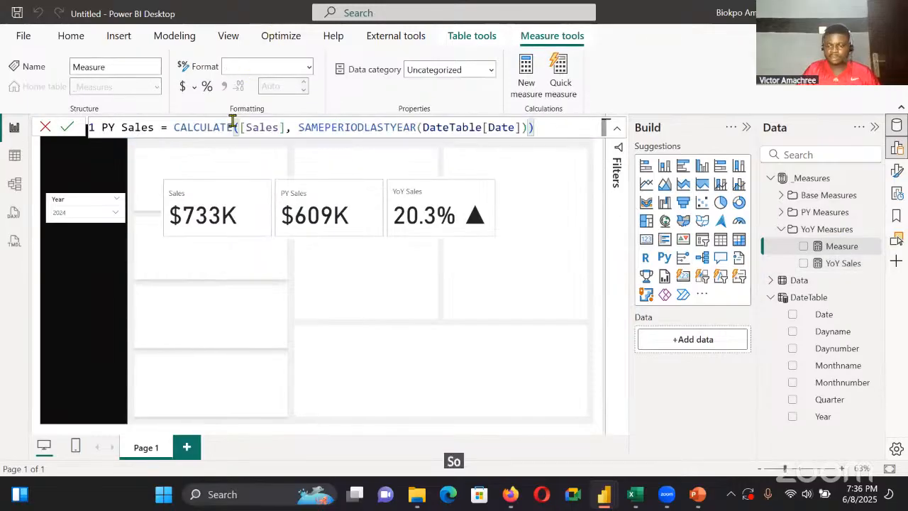
pyautogui.press('BackSpace')
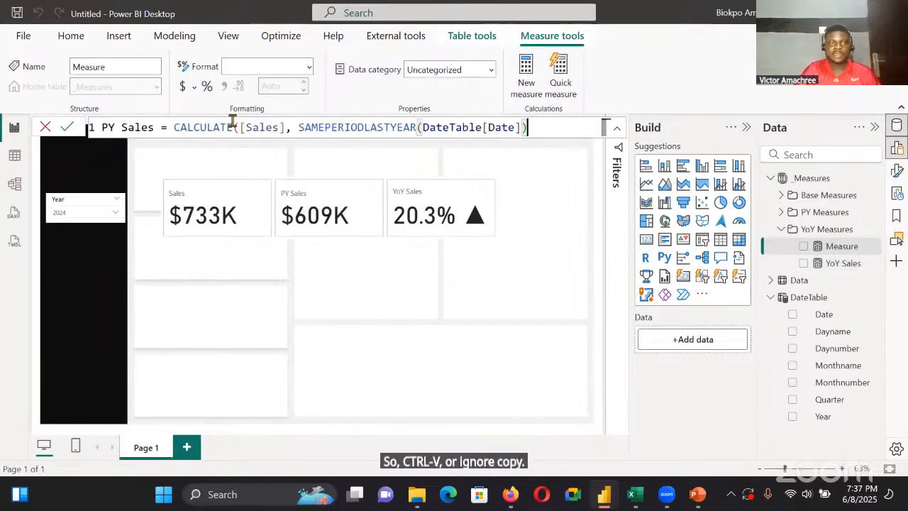
pyautogui.press('BackSpace')
pyautogui.press('BackSpace')
pyautogui.press('BackSpace')
pyautogui.press('BackSpace')
pyautogui.press('BackSpace')
pyautogui.press('BackSpace')
pyautogui.press('BackSpace')
pyautogui.press('BackSpace')
pyautogui.press('BackSpace')
pyautogui.press('BackSpace')
pyautogui.press('BackSpace')
pyautogui.press('BackSpace')
pyautogui.press('BackSpace')
pyautogui.press('BackSpace')
pyautogui.press('BackSpace')
pyautogui.press('BackSpace')
pyautogui.press('BackSpace')
pyautogui.press('BackSpace')
pyautogui.press('BackSpace')
pyautogui.press('BackSpace')
pyautogui.press('BackSpace')
pyautogui.press('BackSpace')
pyautogui.press('BackSpace')
pyautogui.press('BackSpace')
pyautogui.press('BackSpace')
pyautogui.press('BackSpace')
pyautogui.press('BackSpace')
pyautogui.press('BackSpace')
pyautogui.press('BackSpace')
pyautogui.press('BackSpace')
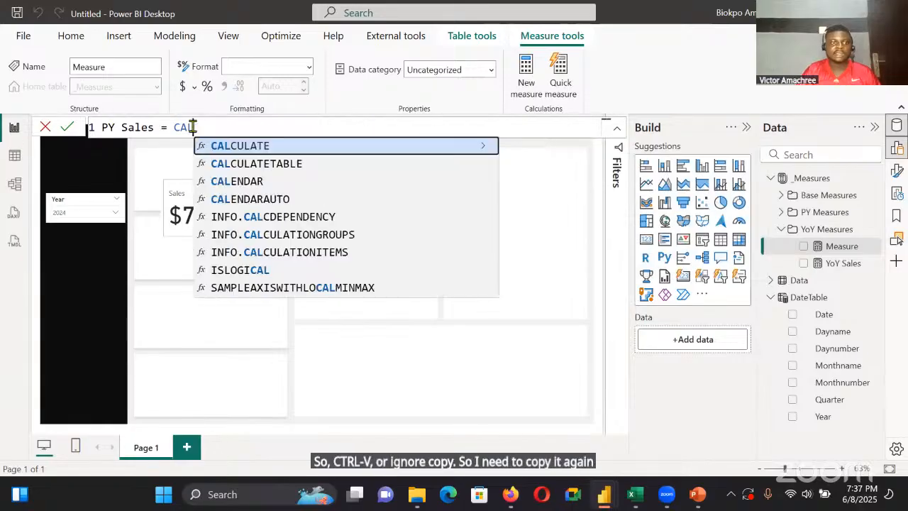
pyautogui.click(48, 127)
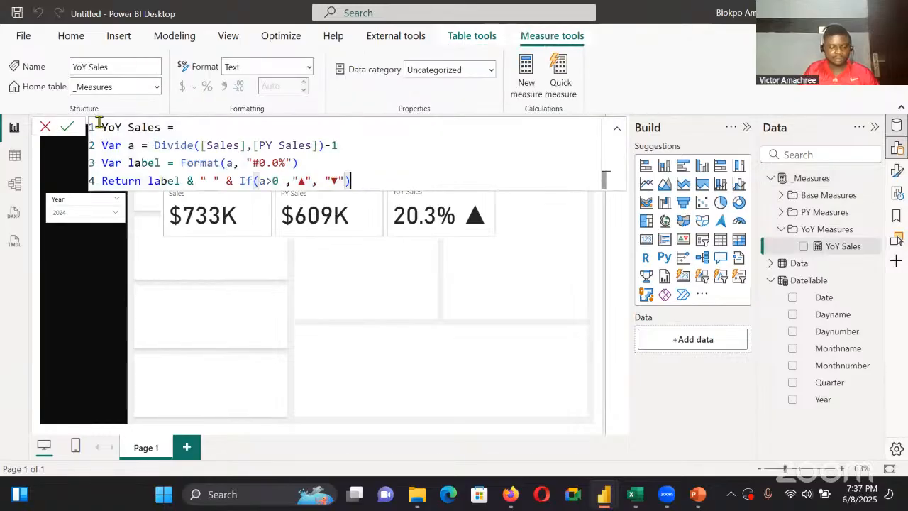
# Create a YoY Profit measure in the YoY Measures folder by copying the YoY Sales formula and replacing every Sales with Profit
pyautogui.hotkey('ctrl', 'a')
pyautogui.hotkey('ctrl', 'c')
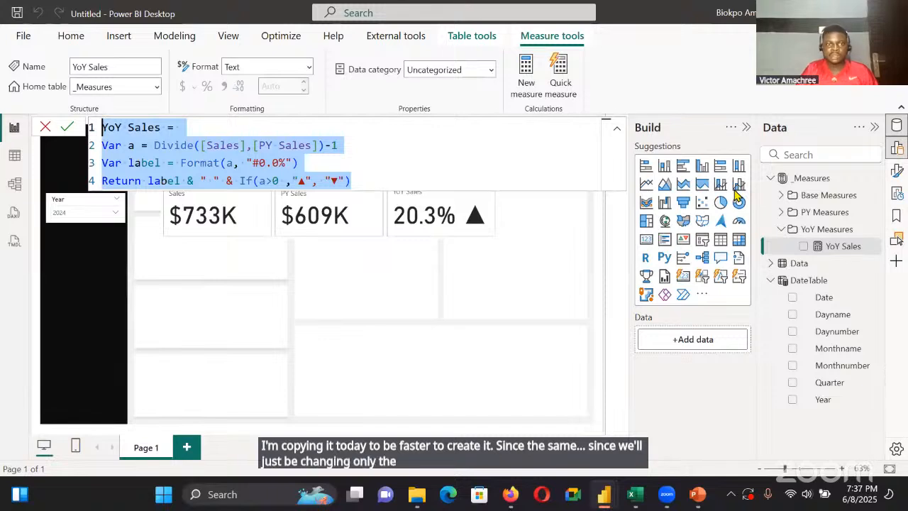
pyautogui.click(317, 173)
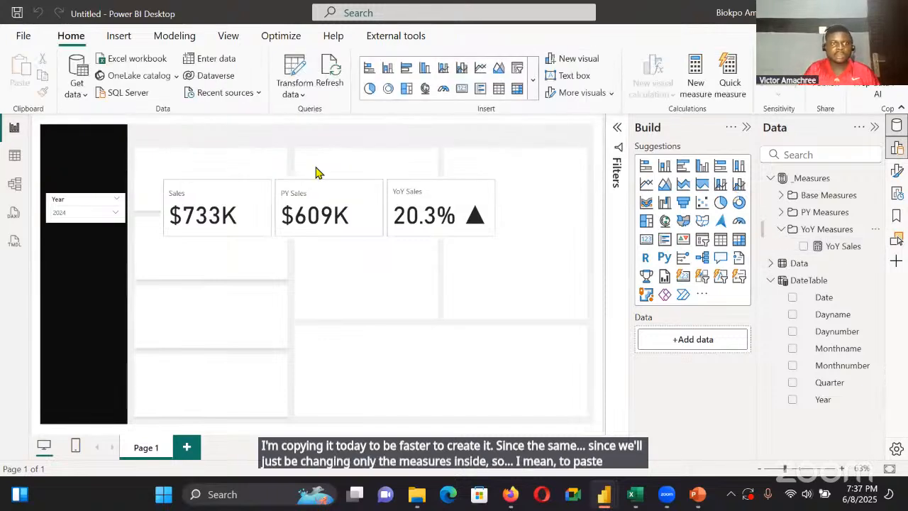
pyautogui.hotkey('ctrl', 'v')
pyautogui.doubleClick(160, 126)
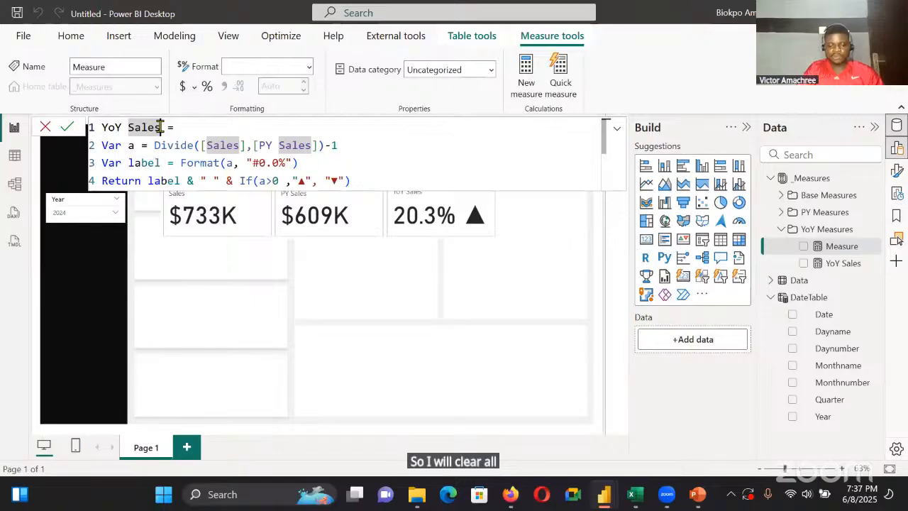
pyautogui.hotkey('ctrl', 'shift', 'l')
pyautogui.press('BackSpace')
pyautogui.write('Profit')
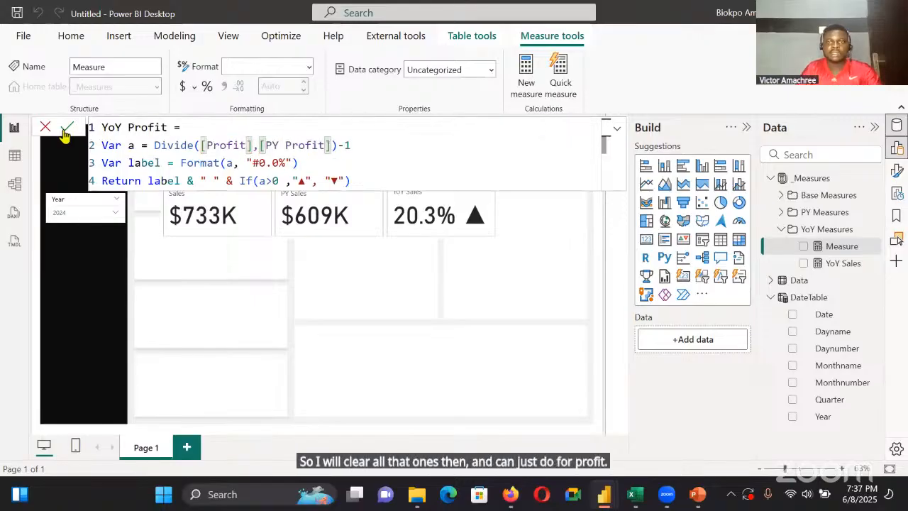
pyautogui.click(66, 130)
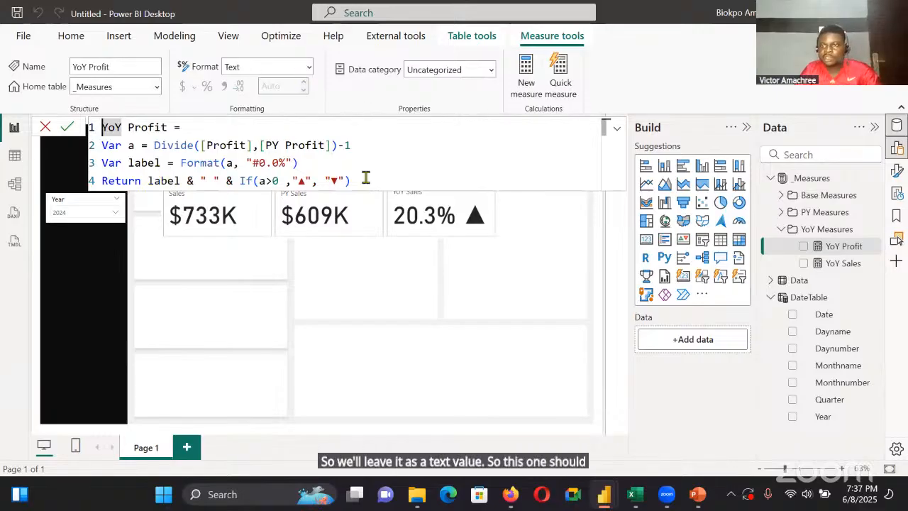
# Create a YoY Quantity measure in the YoY Measures folder from the copied YoY Sales formula, replacing every Sales with Quantity
pyautogui.click(875, 233)
pyautogui.click(836, 248)
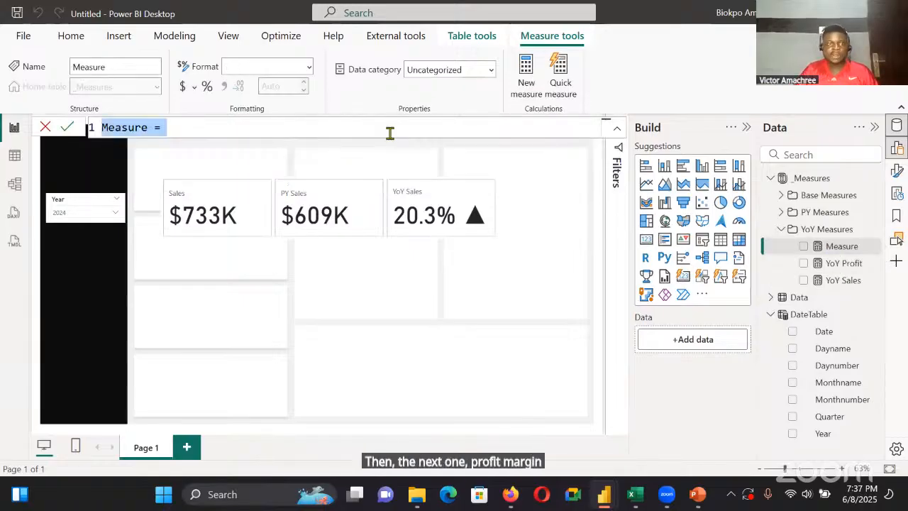
pyautogui.press('BackSpace')
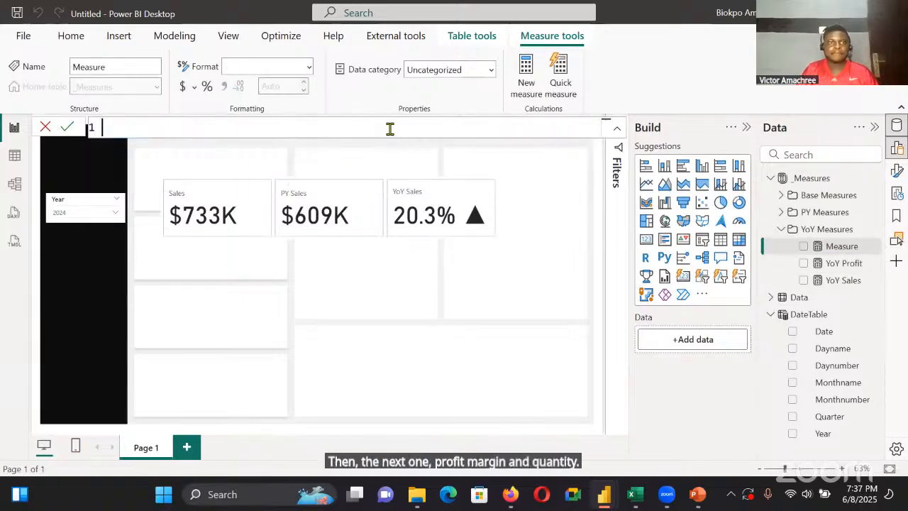
pyautogui.hotkey('ctrl', 'v')
pyautogui.doubleClick(145, 127)
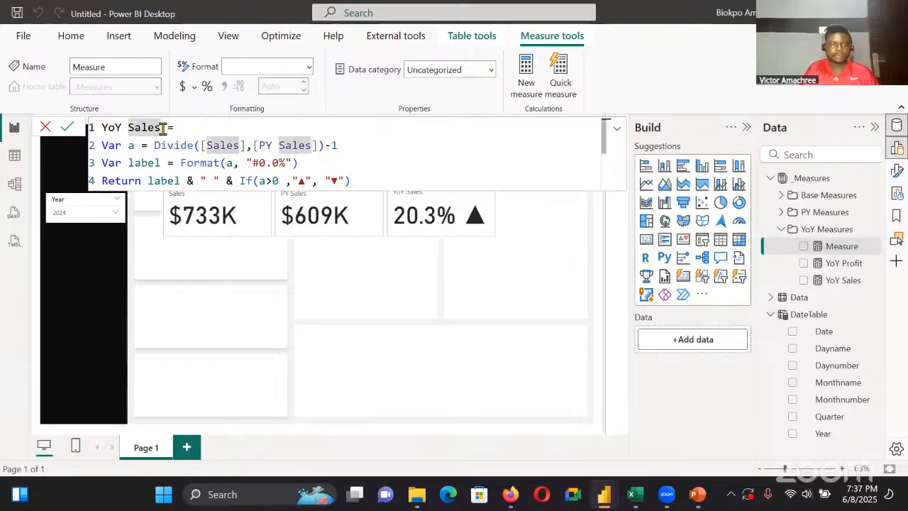
pyautogui.hotkey('ctrl', 'd')
pyautogui.hotkey('ctrl', 'shift', 'l')
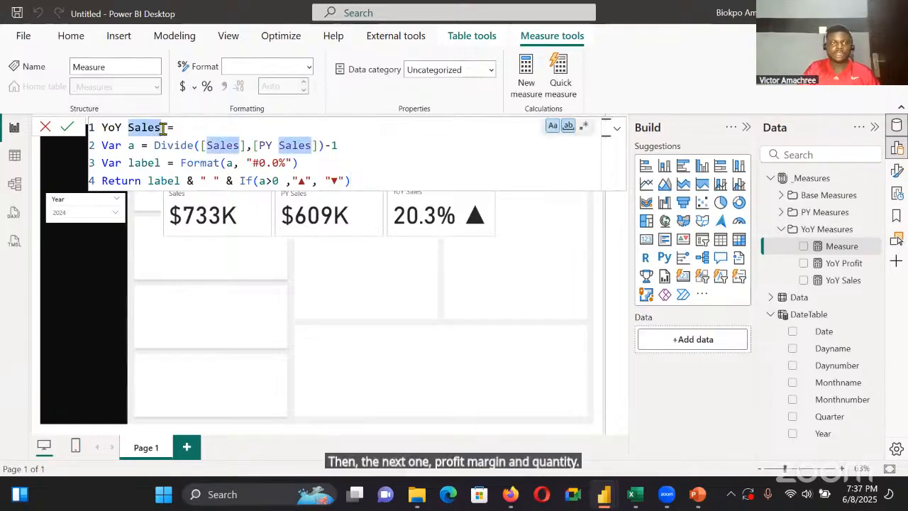
pyautogui.press('BackSpace')
pyautogui.write('Q')
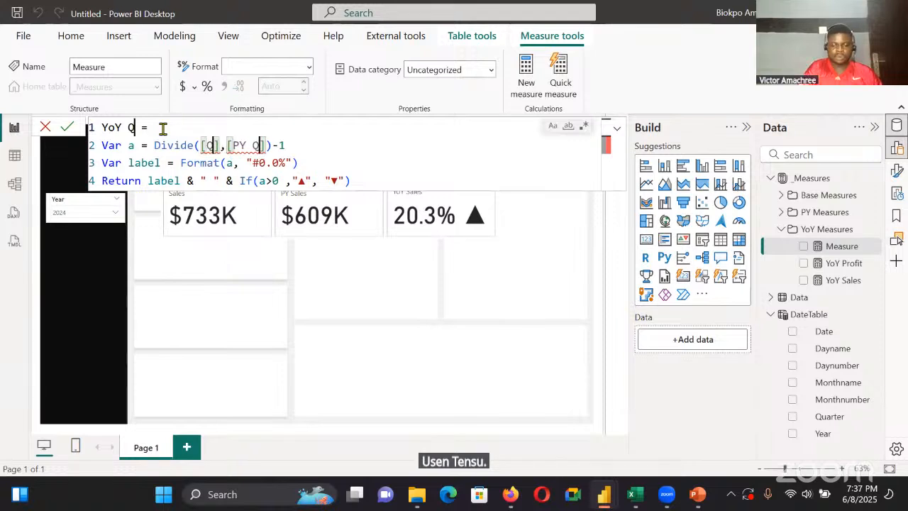
pyautogui.write('uantity')
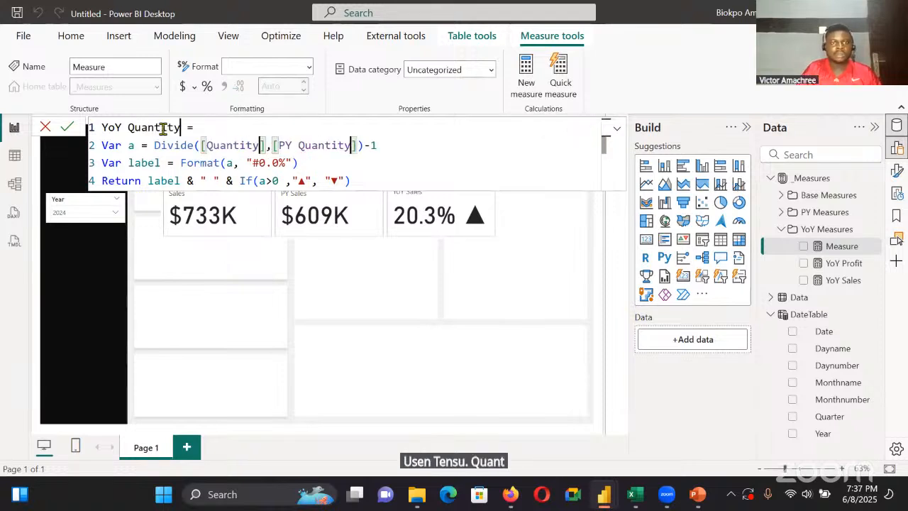
pyautogui.click(64, 127)
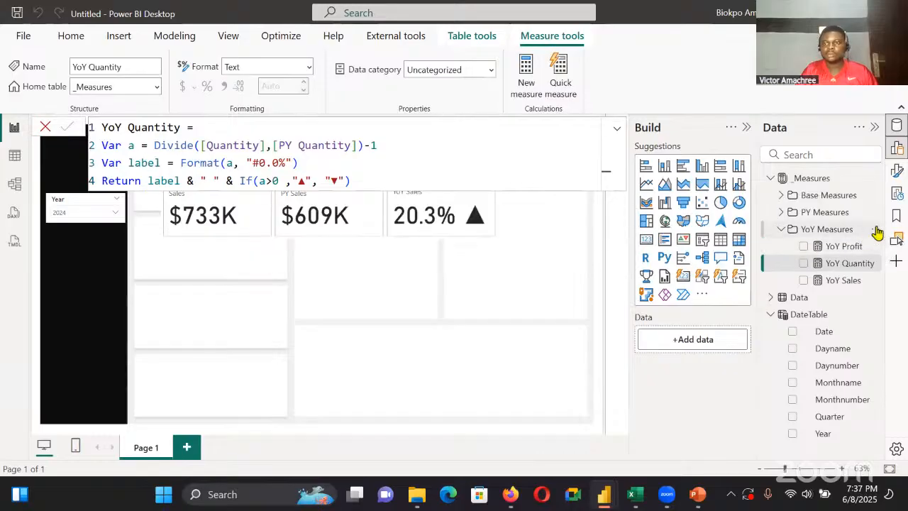
# Start another measure in the YoY Measures folder from the YoY Sales formula, replacing every Sales with Profit margin
pyautogui.rightClick(849, 243)
pyautogui.click(849, 241)
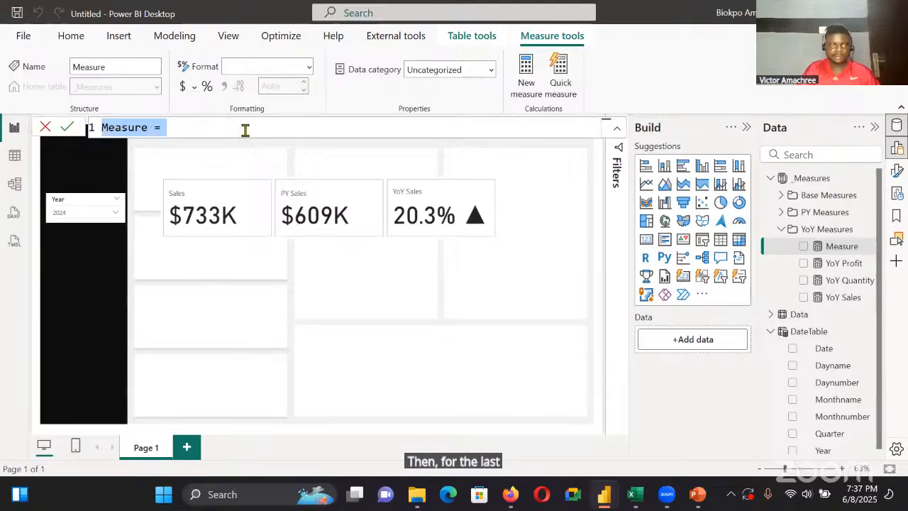
pyautogui.press('BackSpace')
pyautogui.hotkey('ctrl', 'v')
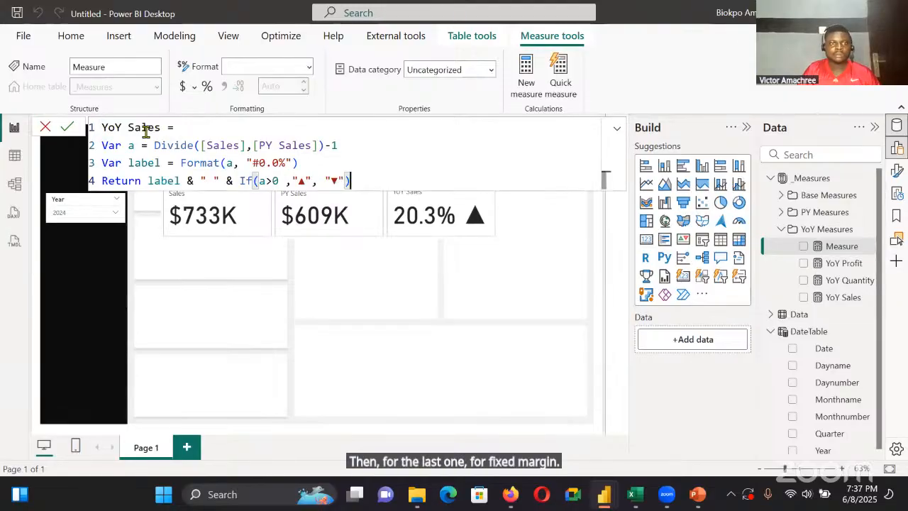
pyautogui.doubleClick(156, 129)
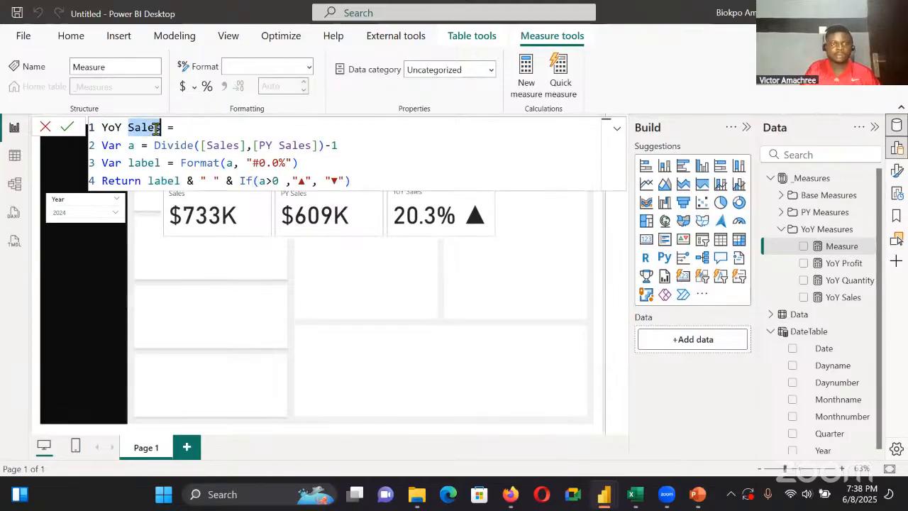
pyautogui.press('BackSpace')
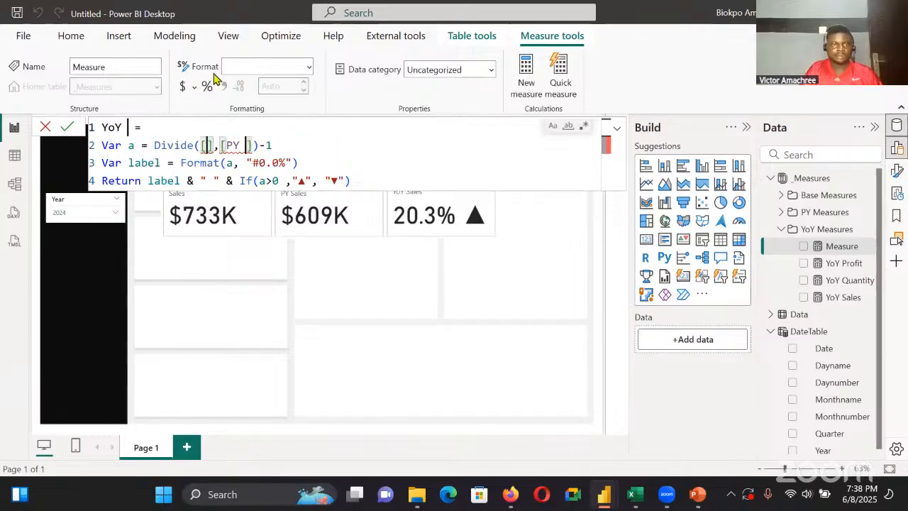
pyautogui.write('Profit mar')
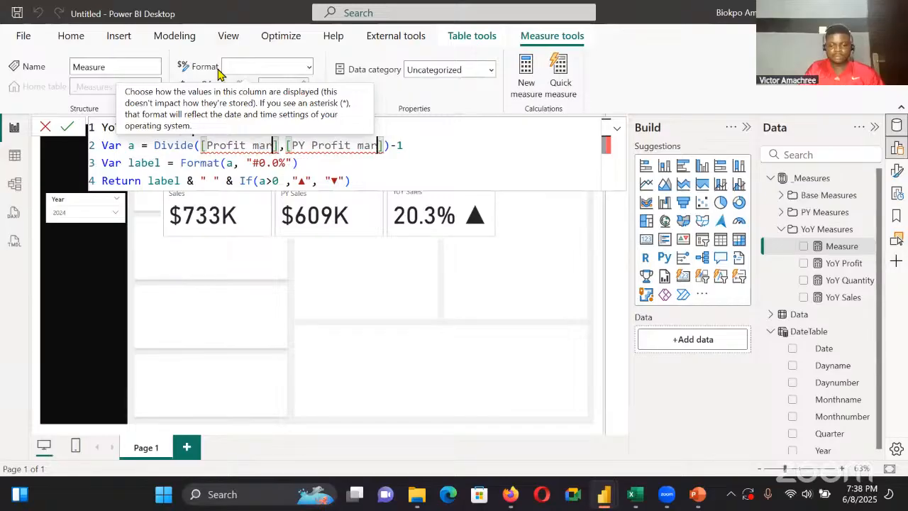
pyautogui.write('gin')
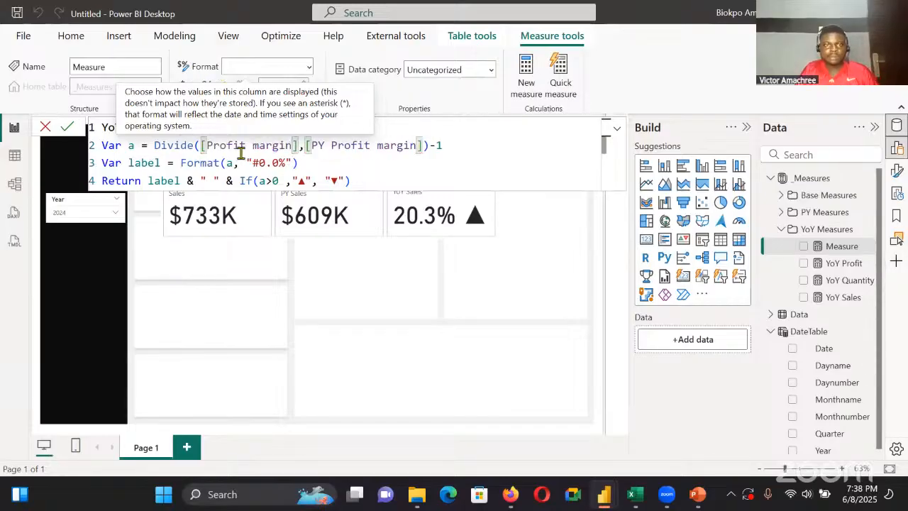
# Capitalize Margin in the new measure's name and both of its measure references, and save it as YoY Profit Margin
pyautogui.click(259, 145)
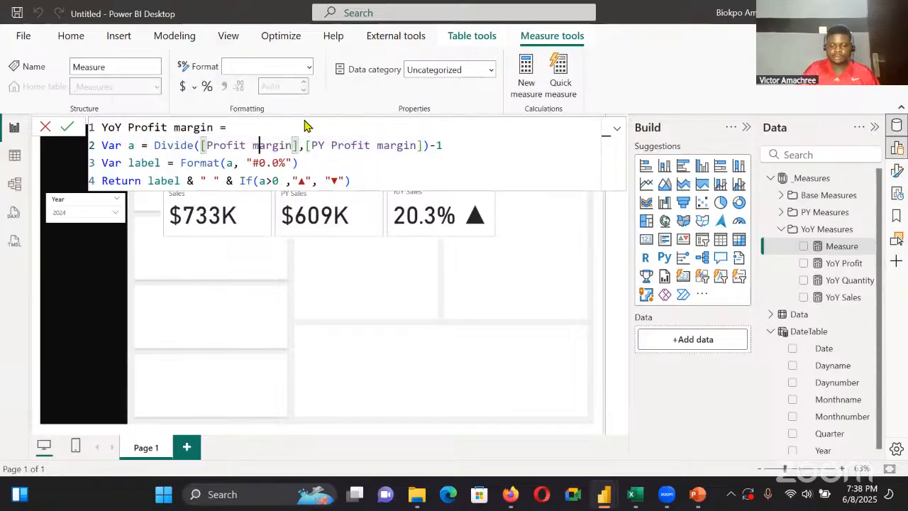
pyautogui.press('BackSpace')
pyautogui.write('M')
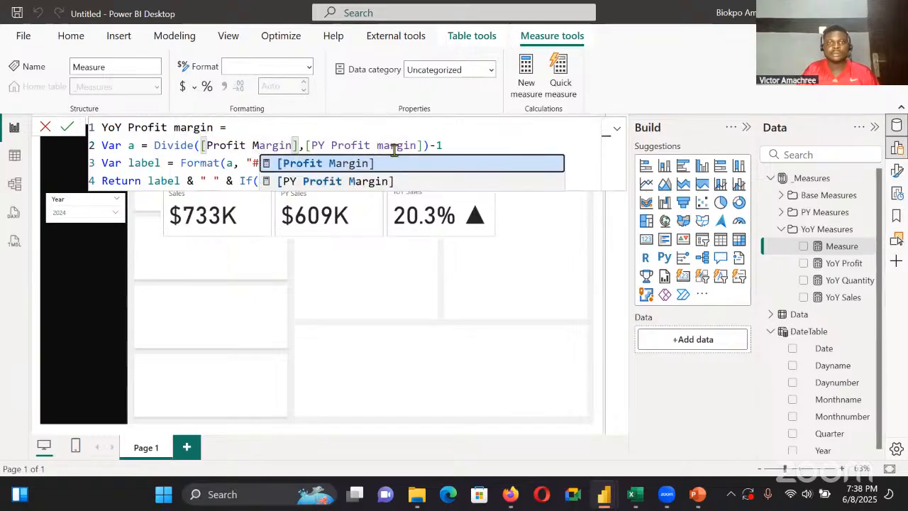
pyautogui.click(389, 145)
pyautogui.click(384, 144)
pyautogui.press('BackSpace')
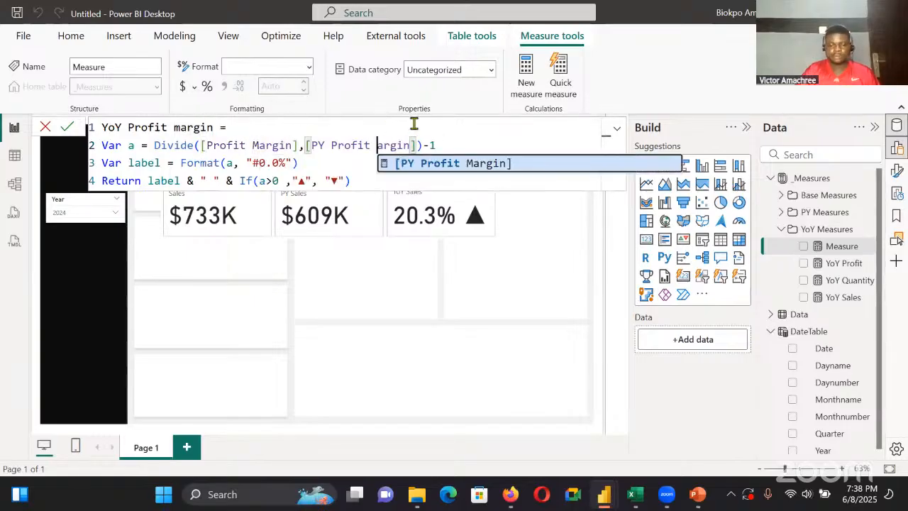
pyautogui.write('M')
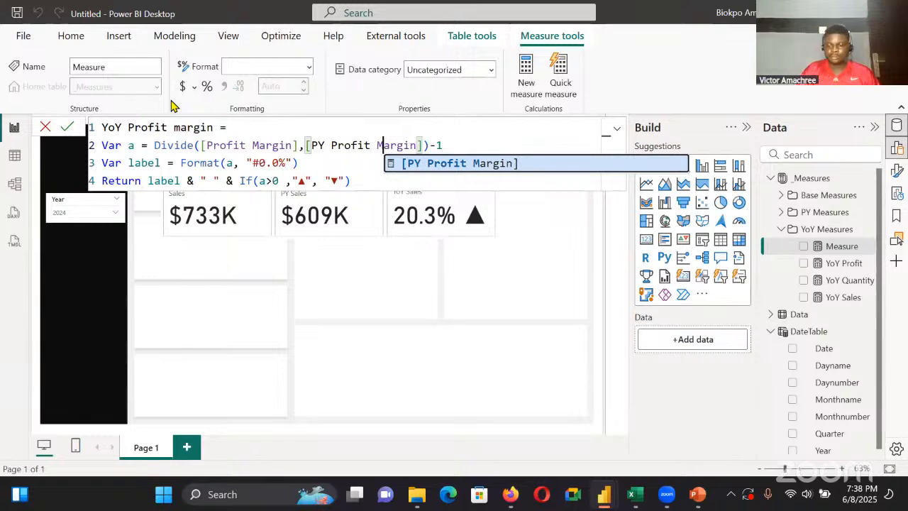
pyautogui.click(180, 127)
pyautogui.press('BackSpace')
pyautogui.write('M')
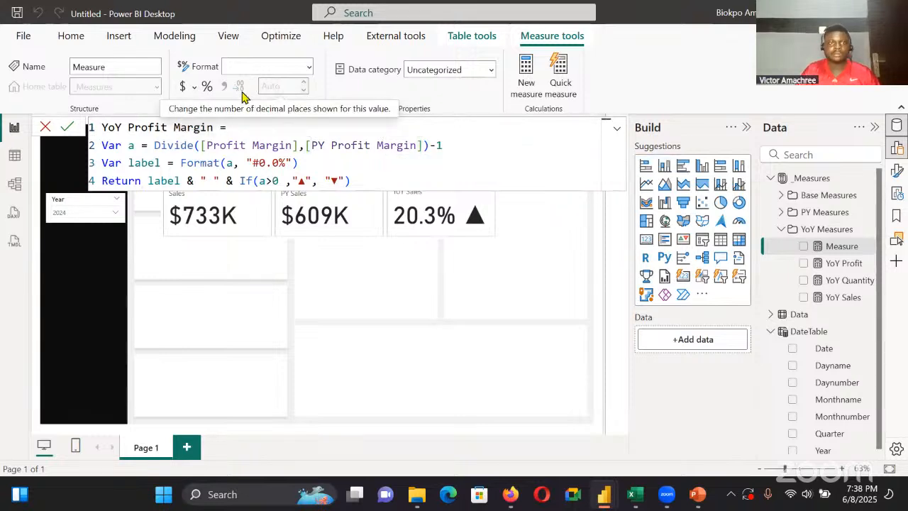
pyautogui.click(62, 126)
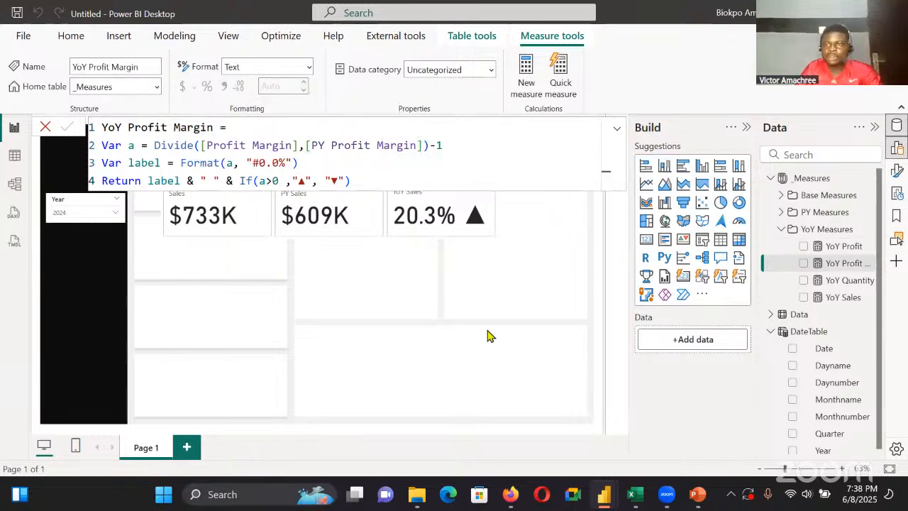
# Collapse the YoY Measures folder and move the three-measure card slightly lower and further from the page's sidebar
pyautogui.click(781, 229)
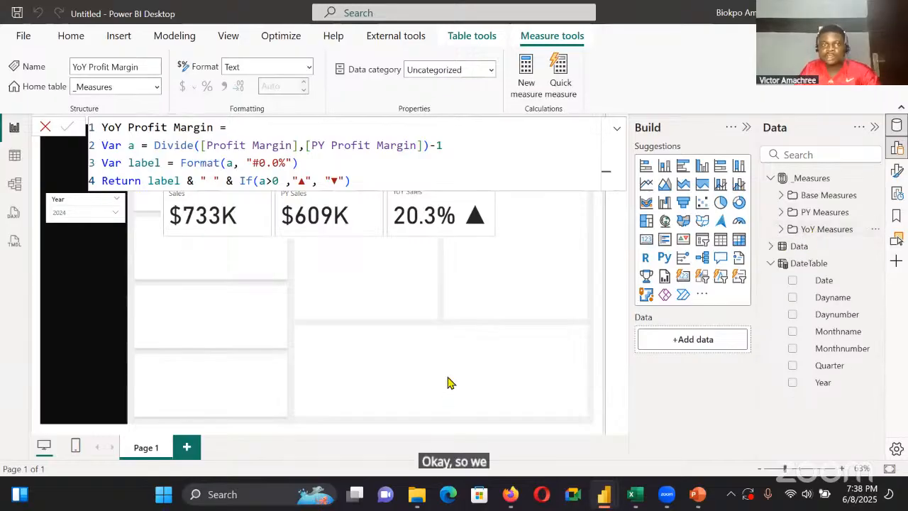
pyautogui.click(532, 237)
pyautogui.moveTo(454, 220); pyautogui.dragTo(468, 242)
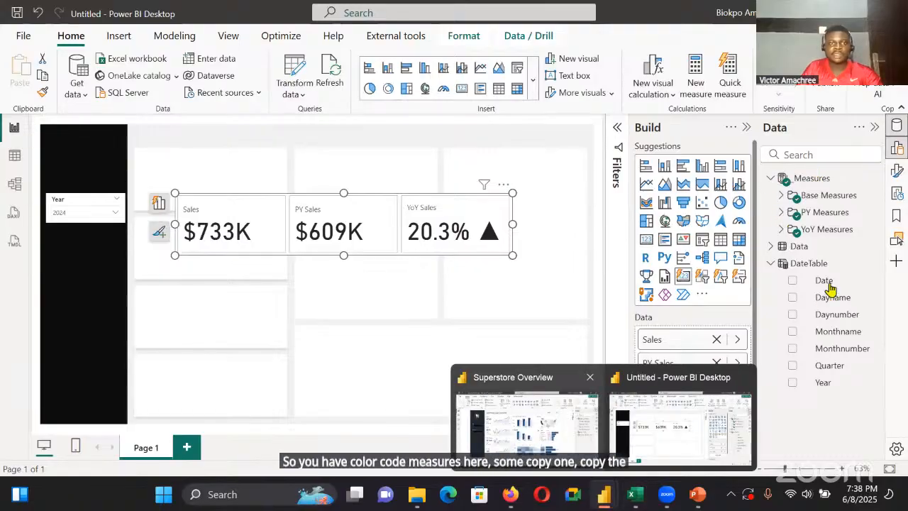
# Copy the Color Sales formula from the Superstore Overview report and return to the untitled report
pyautogui.click(526, 425)
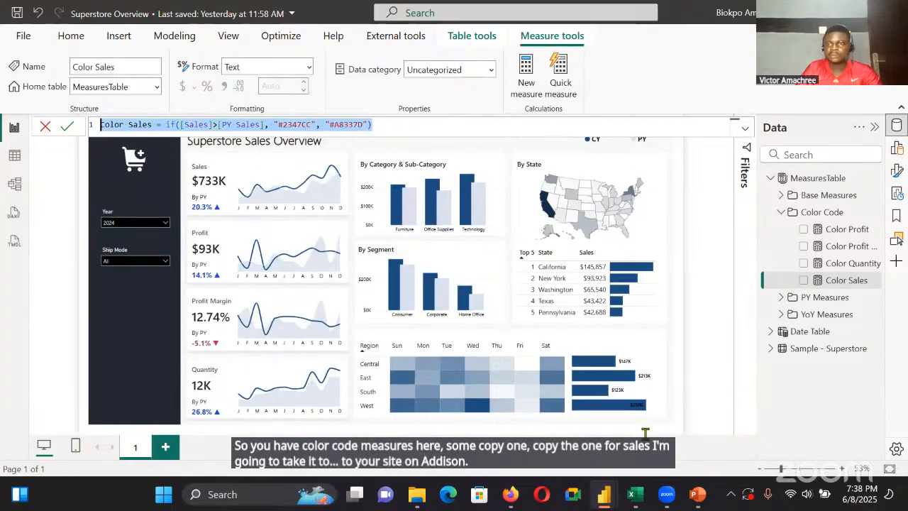
pyautogui.moveTo(603, 495)
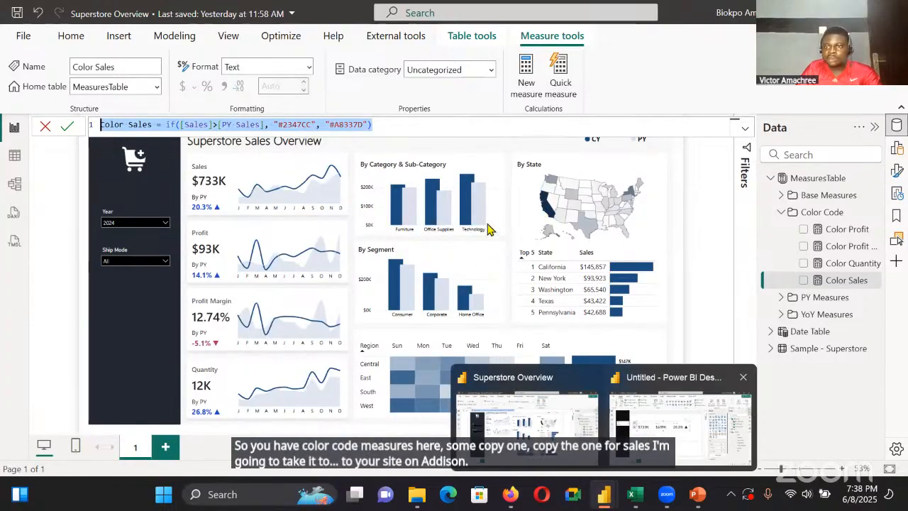
pyautogui.click(674, 419)
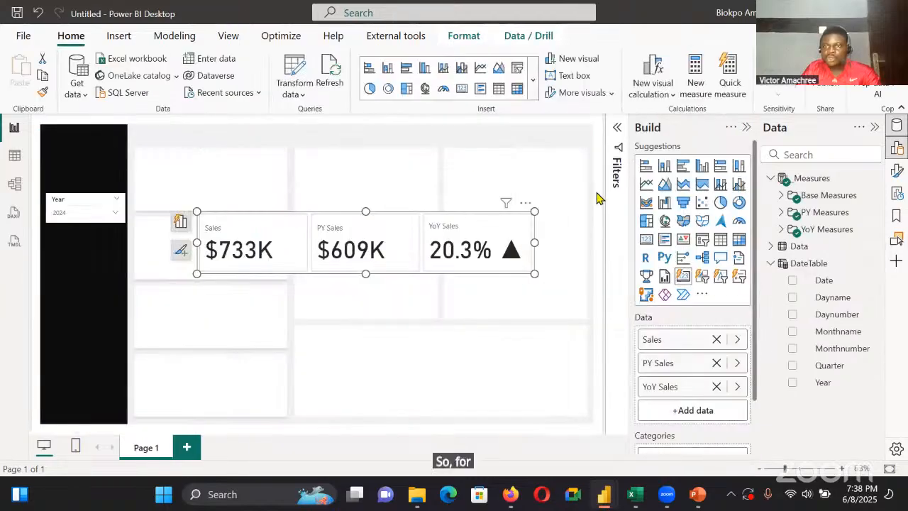
# Create a measure in the _Measures table from the copied formula: Color Sales = if([Sales]>[PY Sales], "#2347CC", "#A8337D")
pyautogui.click(600, 195)
pyautogui.rightClick(871, 179)
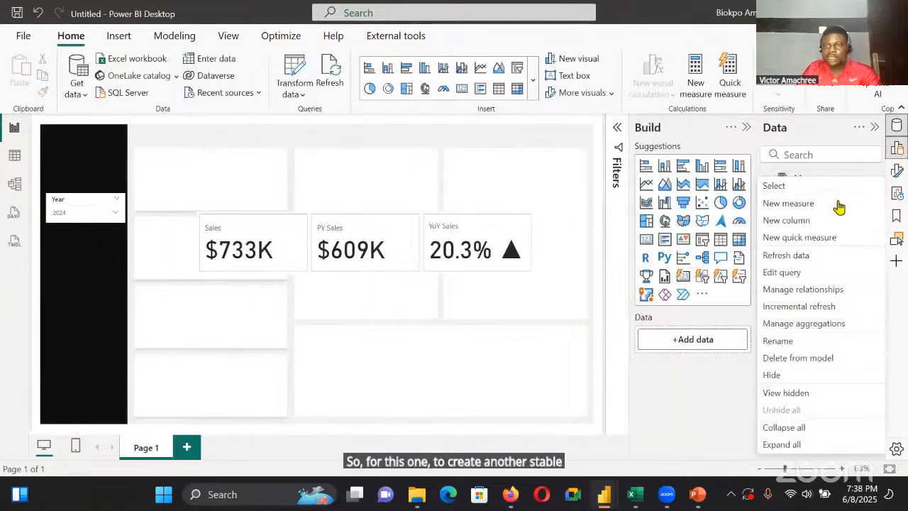
pyautogui.click(834, 210)
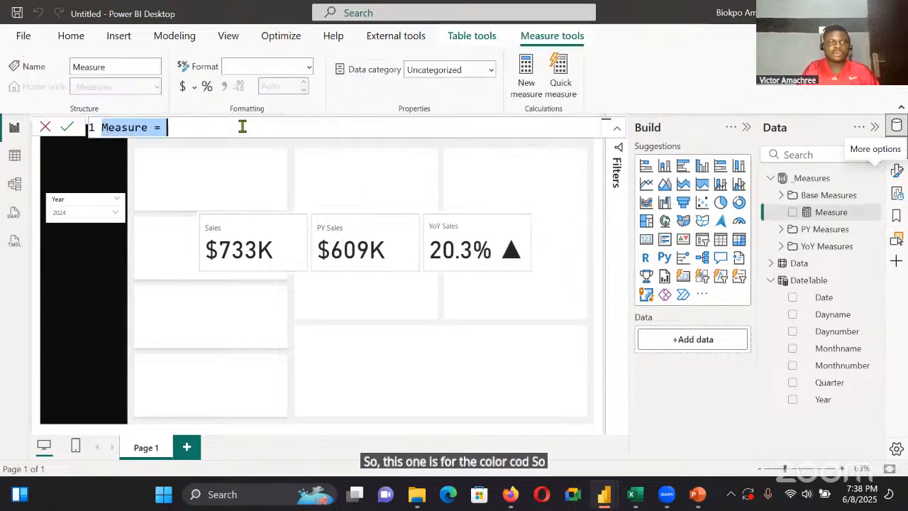
pyautogui.press('BackSpace')
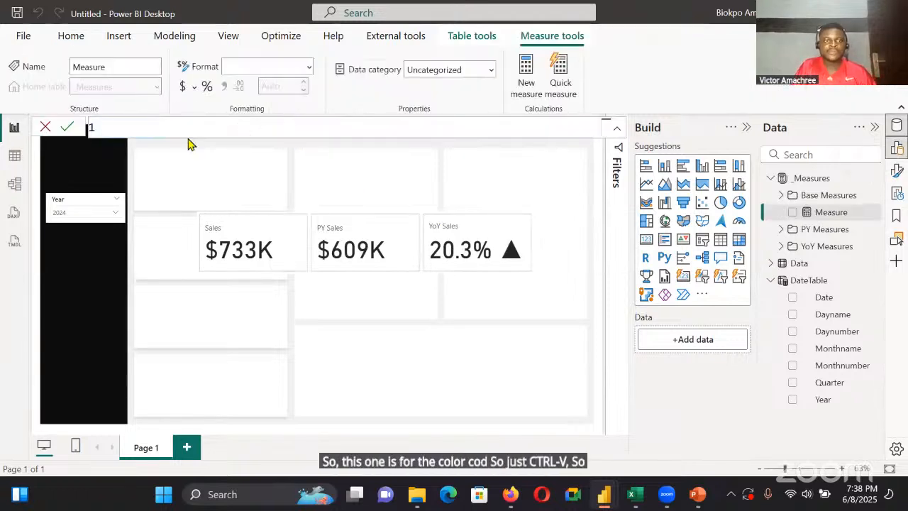
pyautogui.write('Color Sales = if([Sales]>[PY Sales], "#2347CC", "#A8337D")')
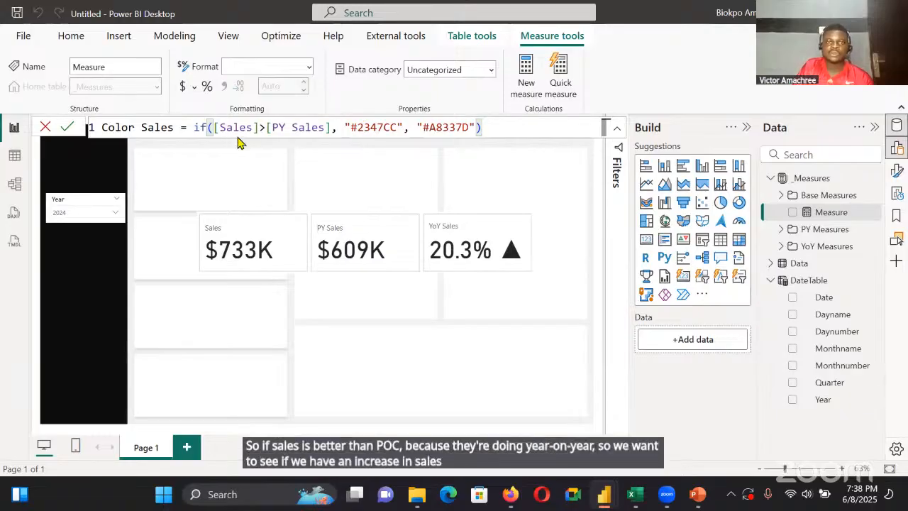
pyautogui.doubleClick(353, 127)
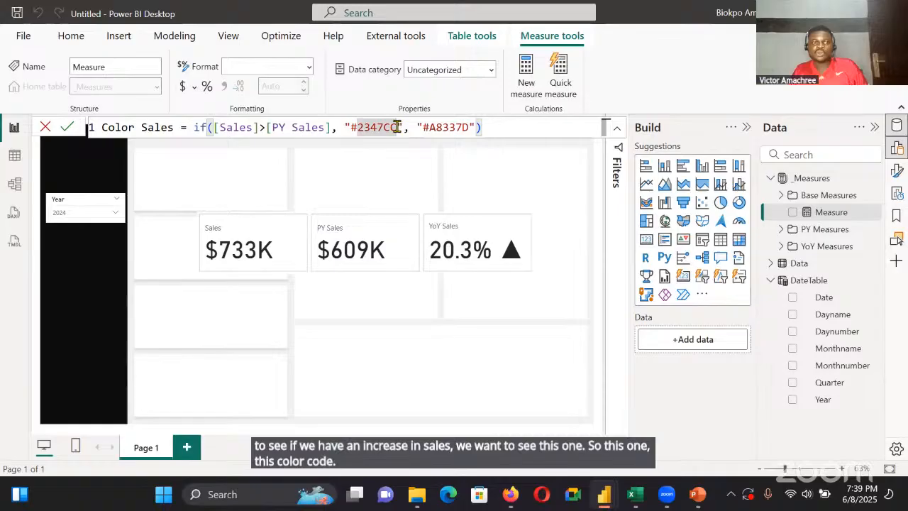
pyautogui.click(489, 128)
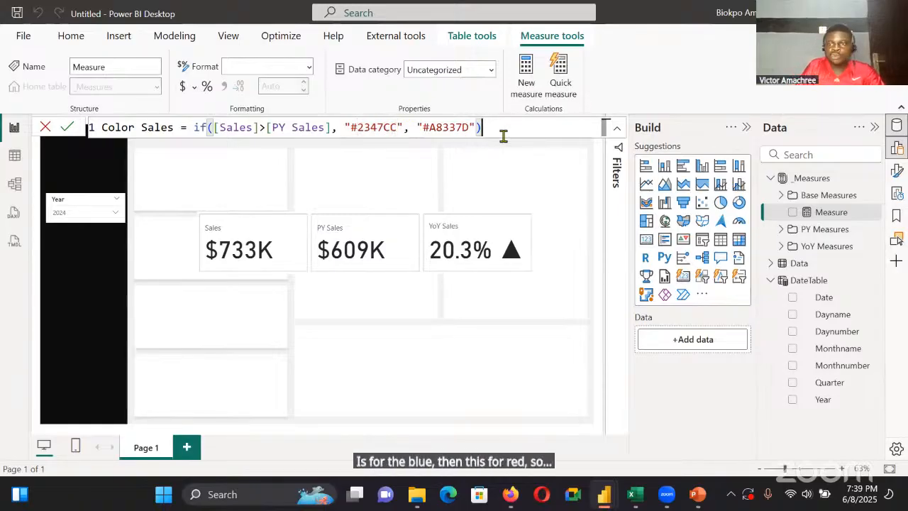
pyautogui.click(66, 129)
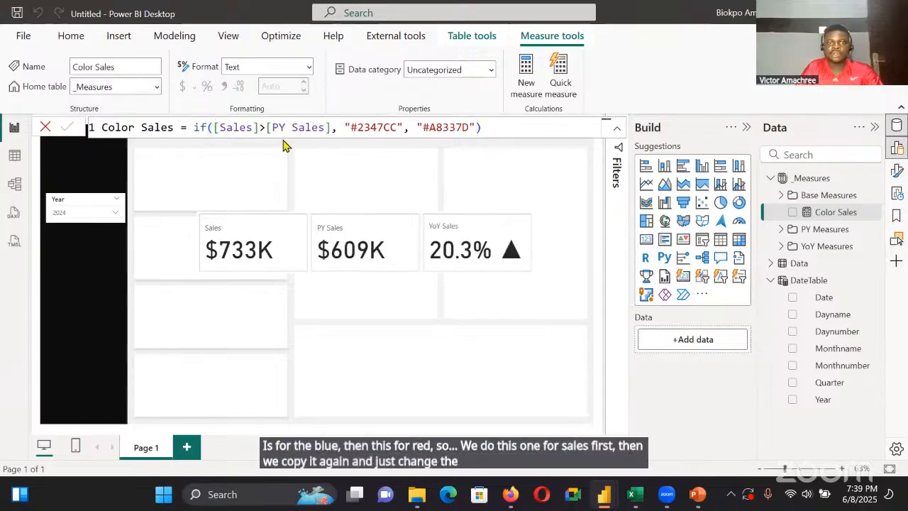
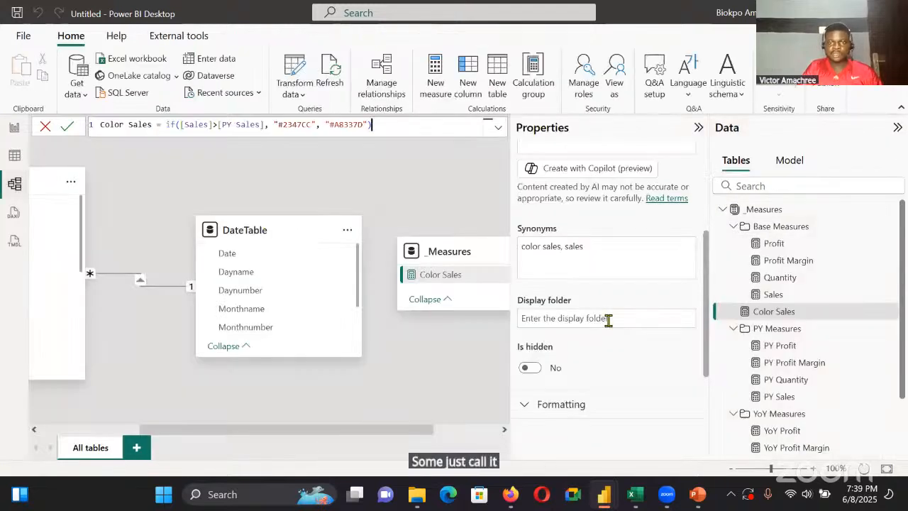
# Place the Color Sales measure in a new display folder named Color Code
pyautogui.click(608, 320)
pyautogui.write('C')
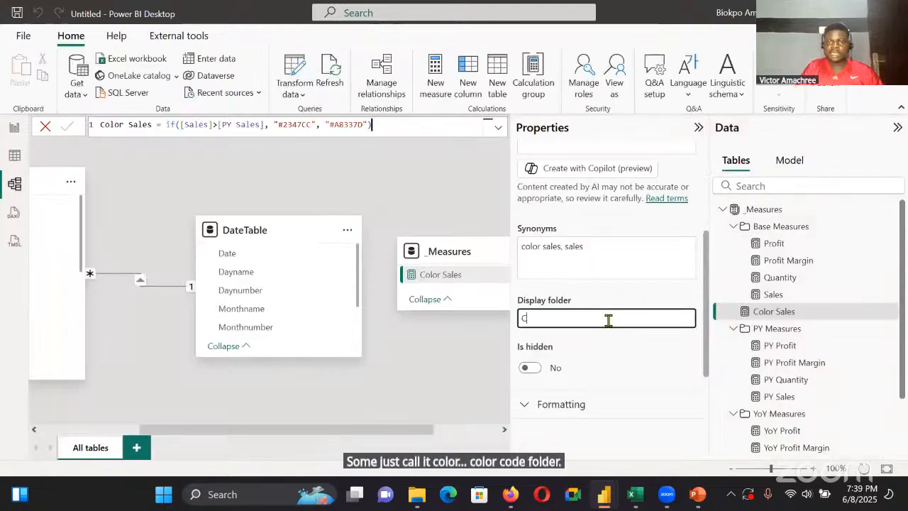
pyautogui.write('olor Code')
pyautogui.press('Return')
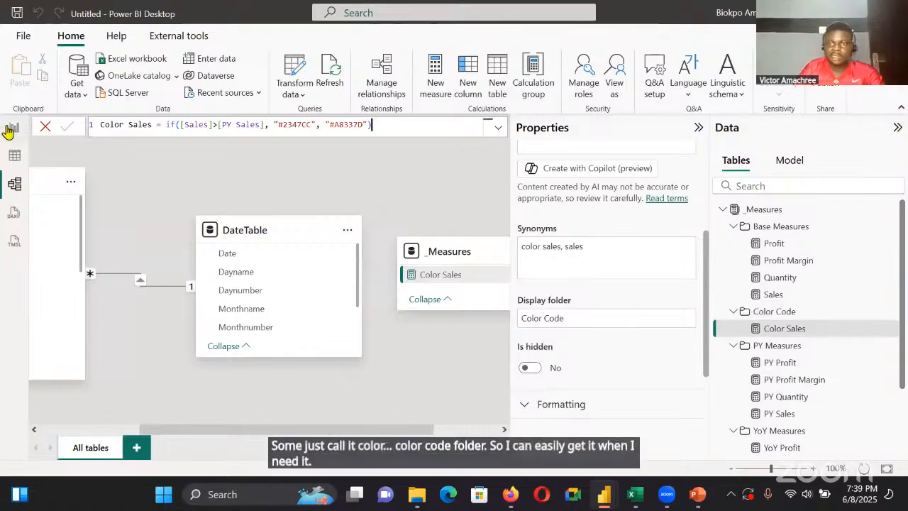
# In the report view, add a new measure to the Color Code folder and paste the copied Color Sales formula into it
pyautogui.click(11, 132)
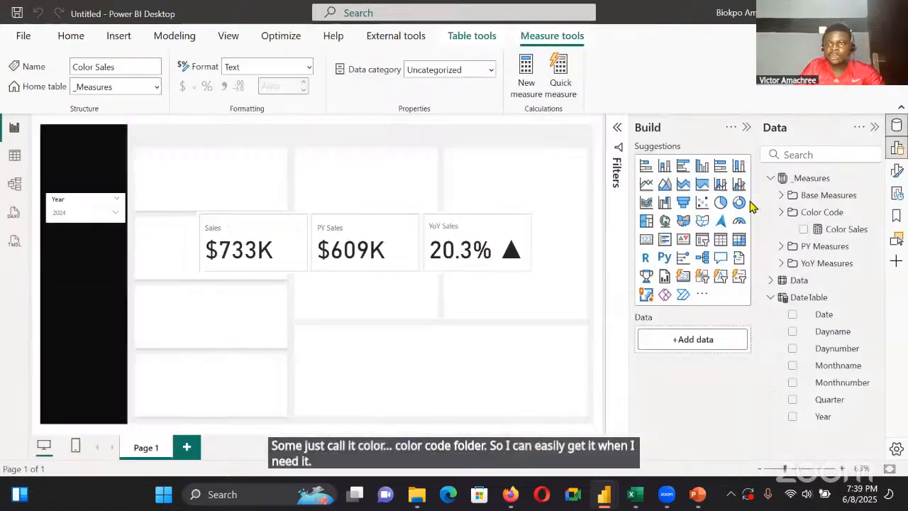
pyautogui.click(879, 220)
pyautogui.rightClick(878, 214)
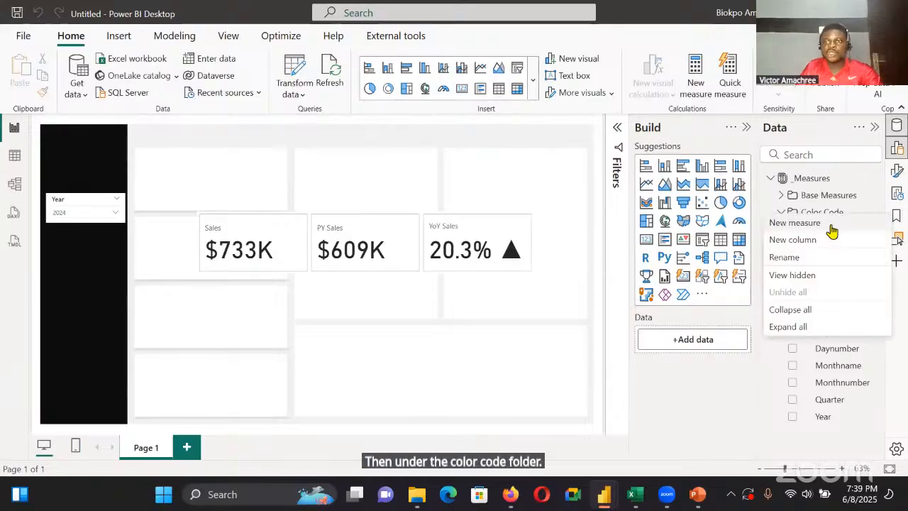
pyautogui.click(833, 230)
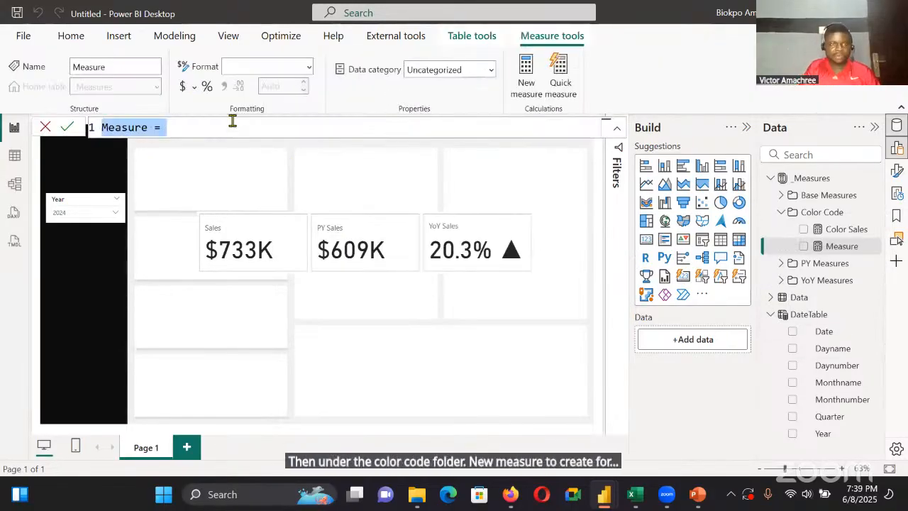
pyautogui.write('Color Sales = if([Sales]>[PY Sales], "#2347CC", "#A8337D")')
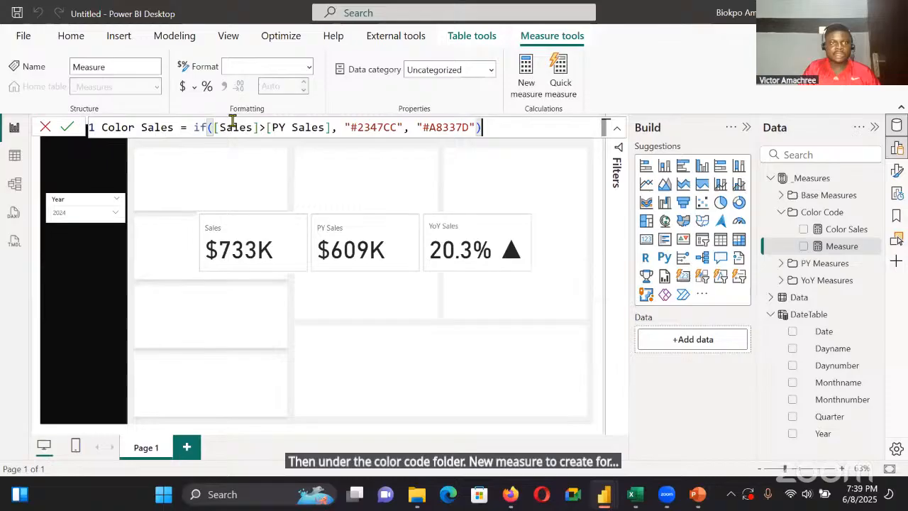
# Replace all three occurrences of Sales in the pasted formula with Profit and save the measure as Color Profit
pyautogui.click(171, 132)
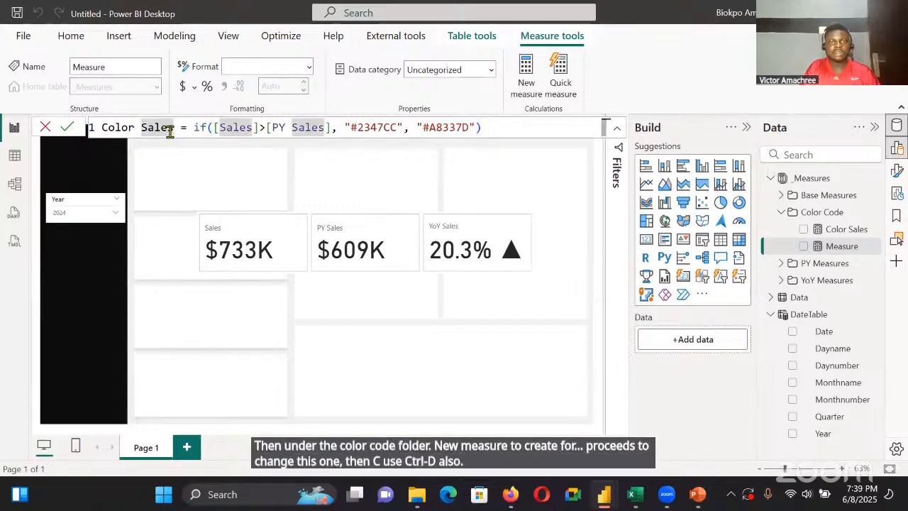
pyautogui.hotkey('ctrl', 'd')
pyautogui.hotkey('ctrl', 'd')
pyautogui.hotkey('ctrl', 'd')
pyautogui.press('BackSpace')
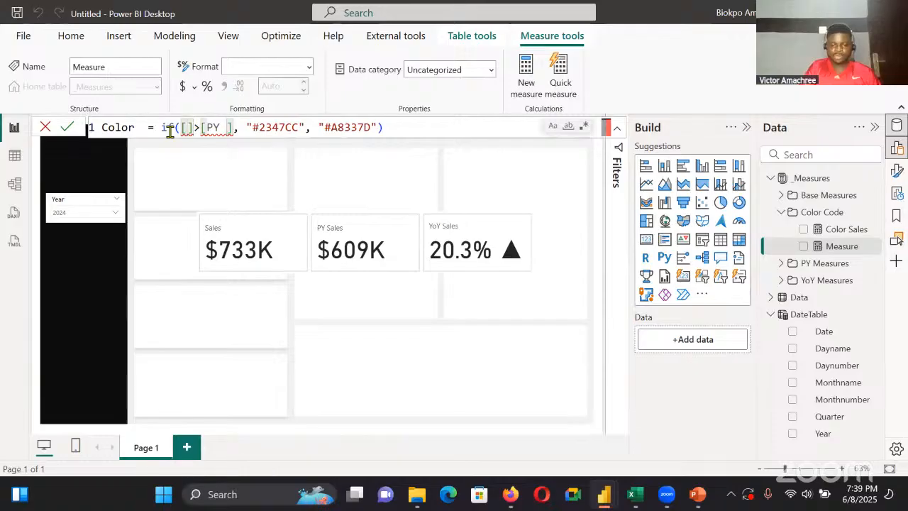
pyautogui.write('Profit')
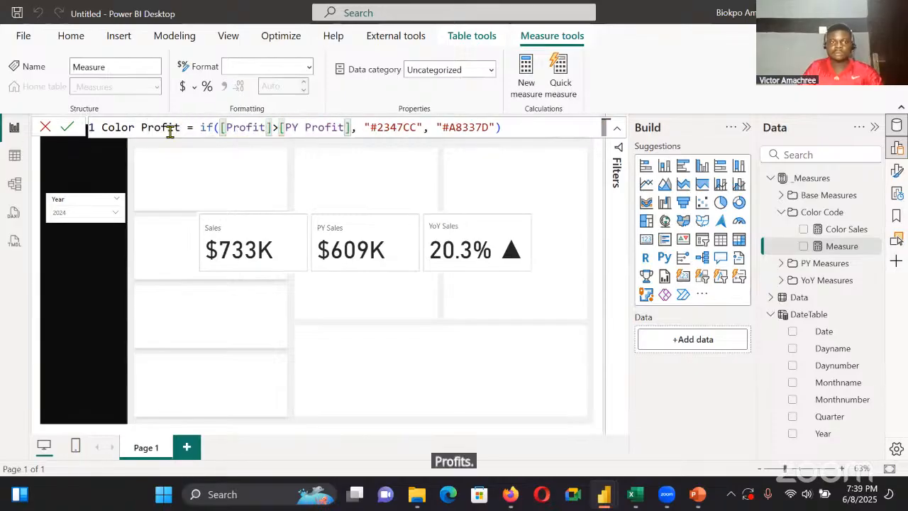
pyautogui.press('Return')
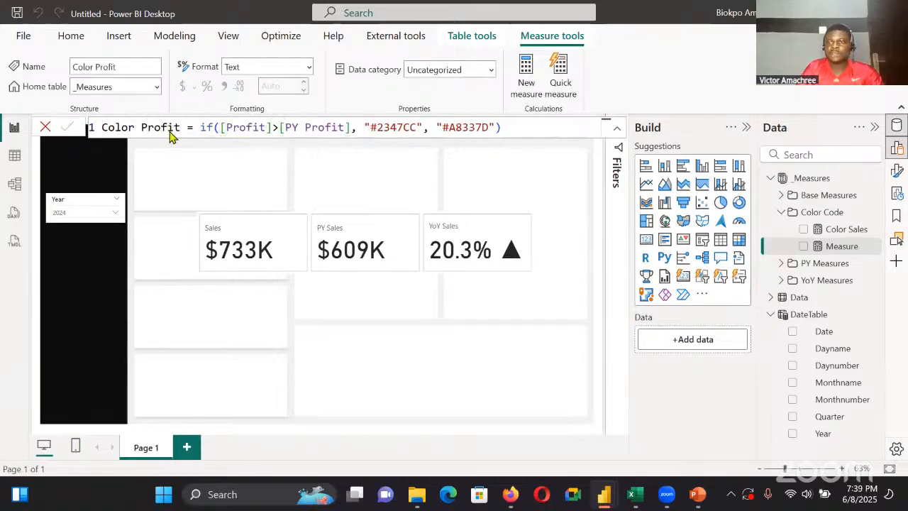
# Add another measure to the Color Code folder from the copied Color Sales formula, replacing all three occurrences of Sales with Quatity
pyautogui.rightClick(874, 215)
pyautogui.click(809, 222)
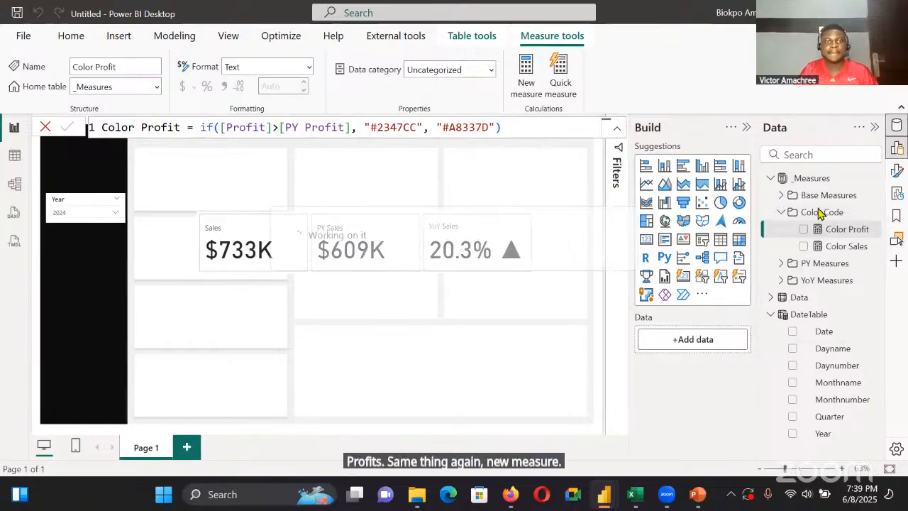
pyautogui.press('BackSpace')
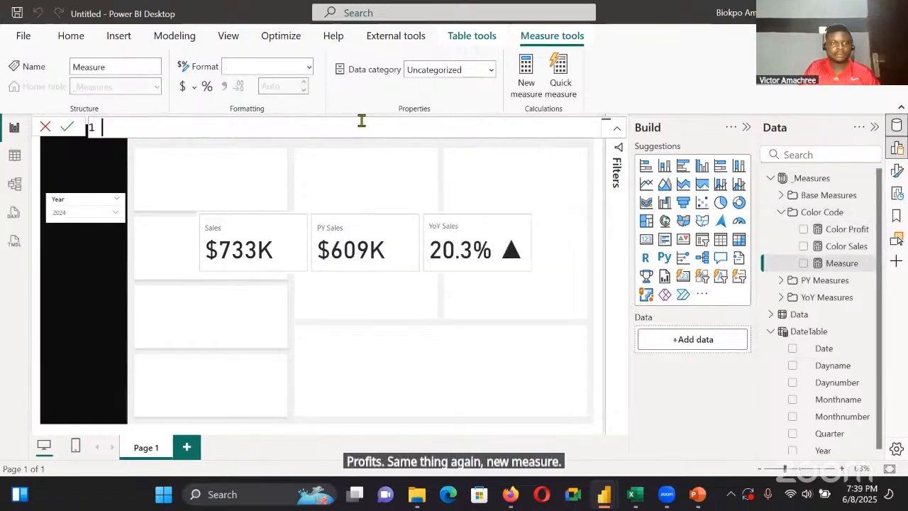
pyautogui.write('Color Sales = if([Sales]>[PY Sales], "#2347CC", "#A8337D")')
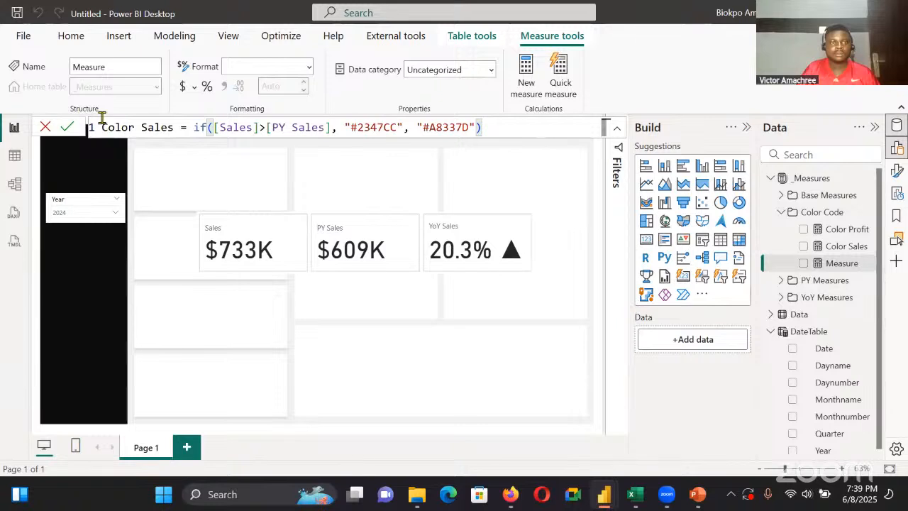
pyautogui.doubleClick(172, 128)
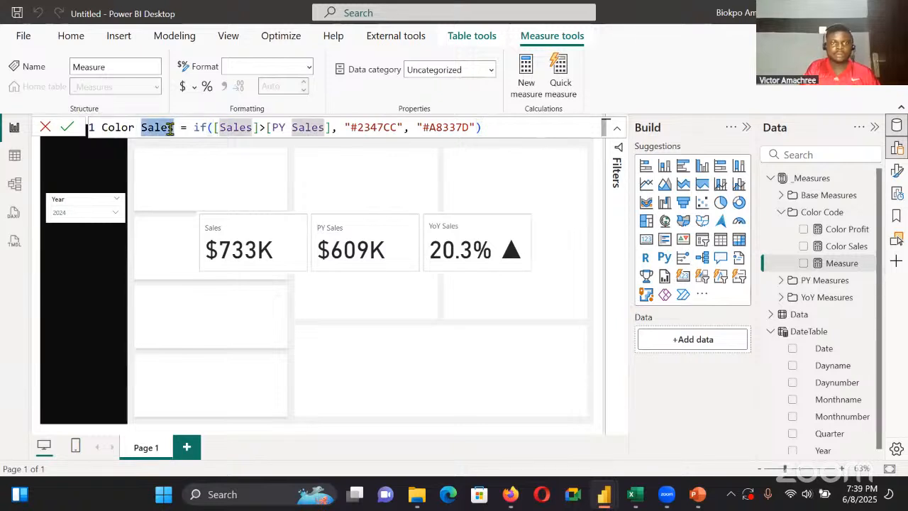
pyautogui.hotkey('ctrl', 'shift', 'l')
pyautogui.press('BackSpace')
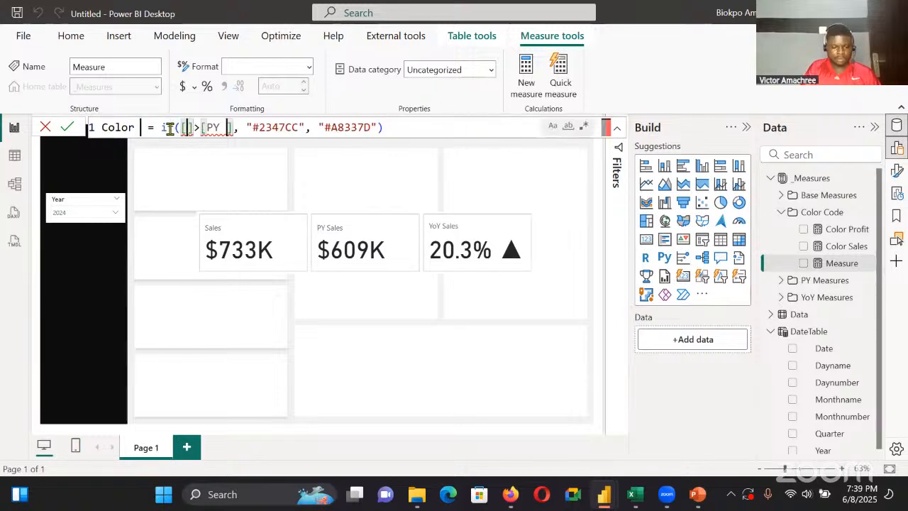
pyautogui.write('Qua')
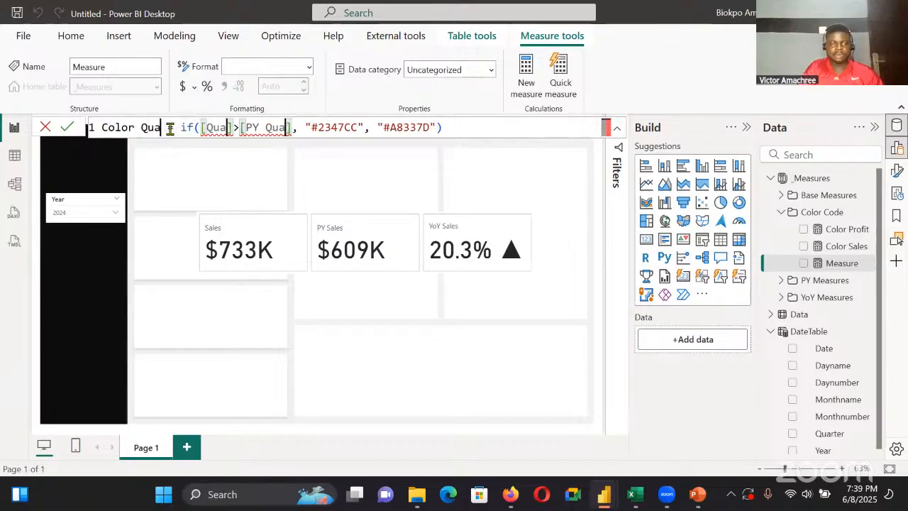
pyautogui.write('tity')
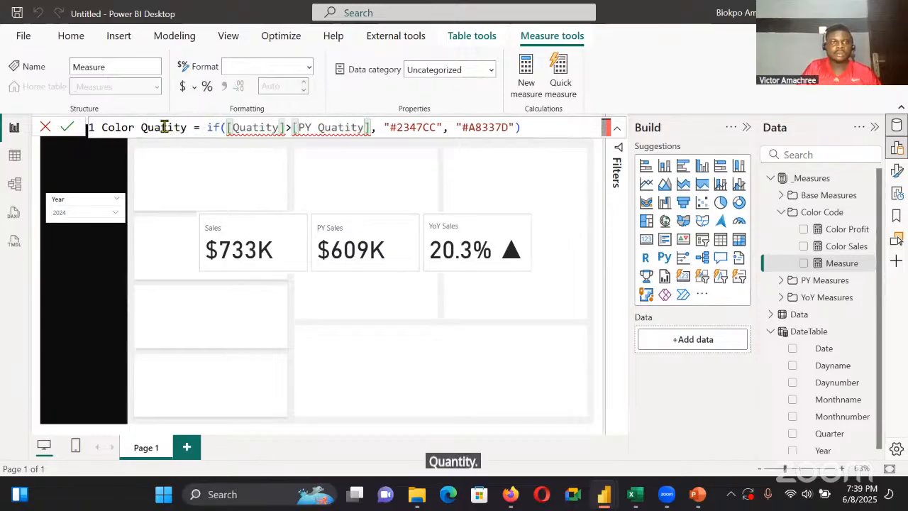
# Correct Quatity to Quantity in the measure's name and both of its references, and save it as Color Quantity
pyautogui.click(161, 127)
pyautogui.write('n')
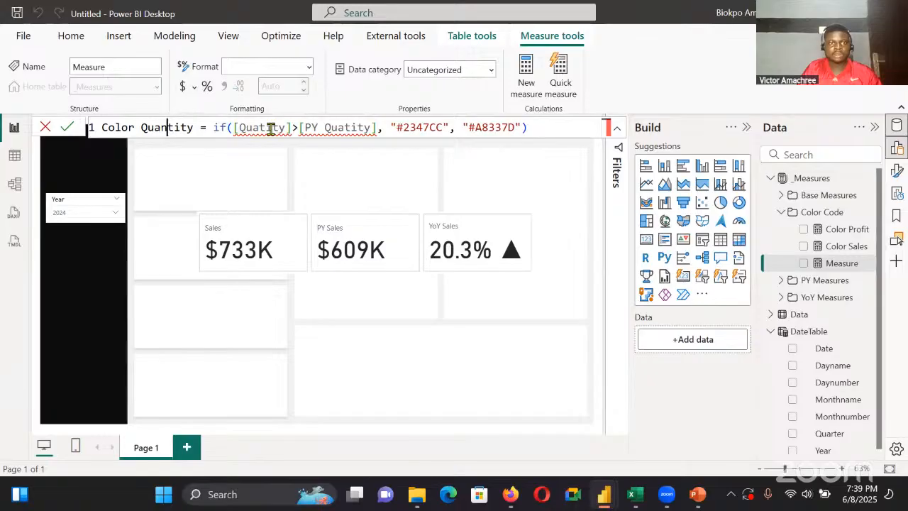
pyautogui.click(259, 127)
pyautogui.write('n')
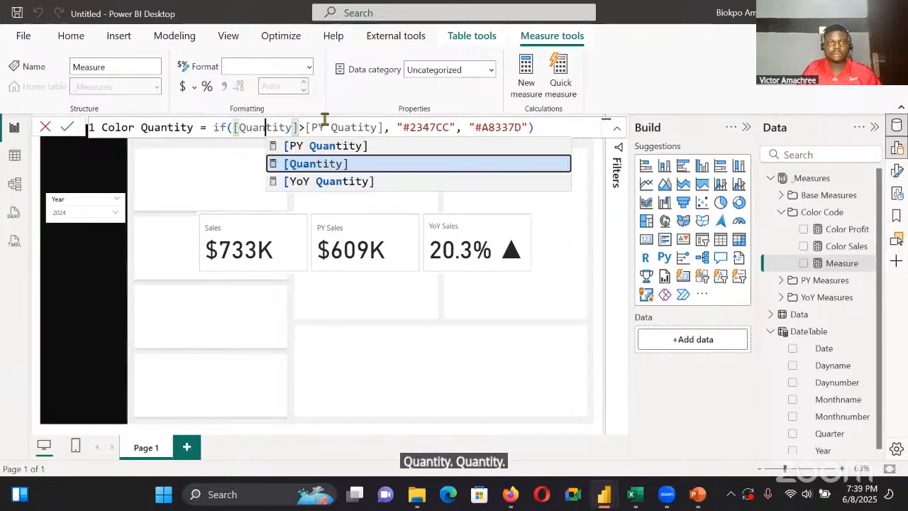
pyautogui.click(349, 128)
pyautogui.write('n')
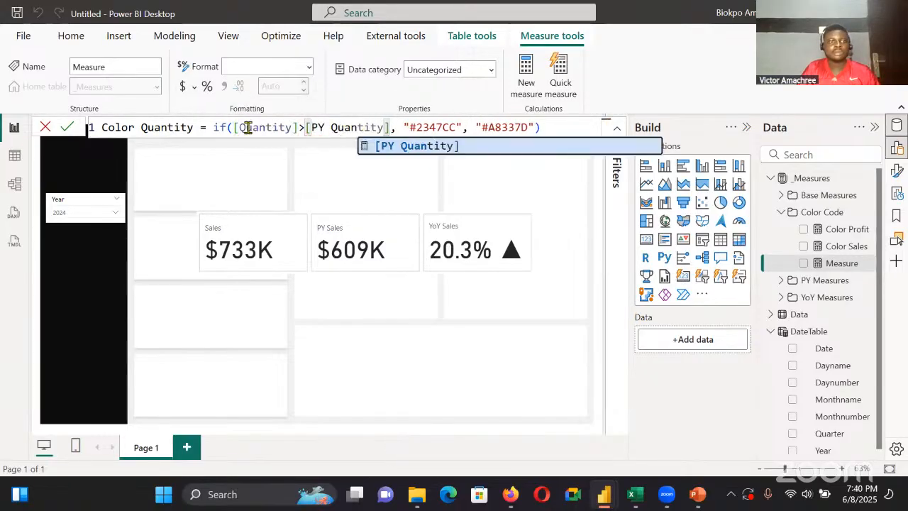
pyautogui.click(67, 127)
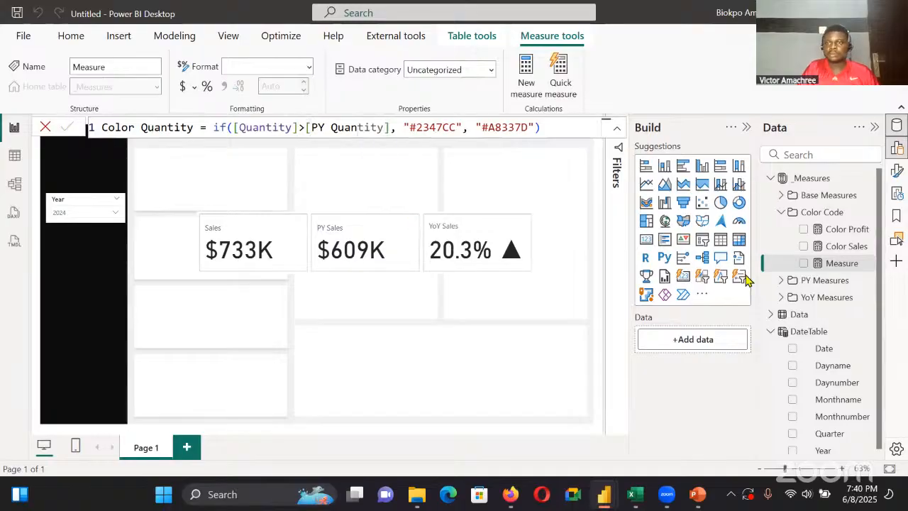
# Create a measure in the Color Code folder: Color Profit Margin = if([Profit Margin]>[PY Profit Margin], "#2347CC", "#A8337D")
pyautogui.click(866, 213)
pyautogui.click(836, 222)
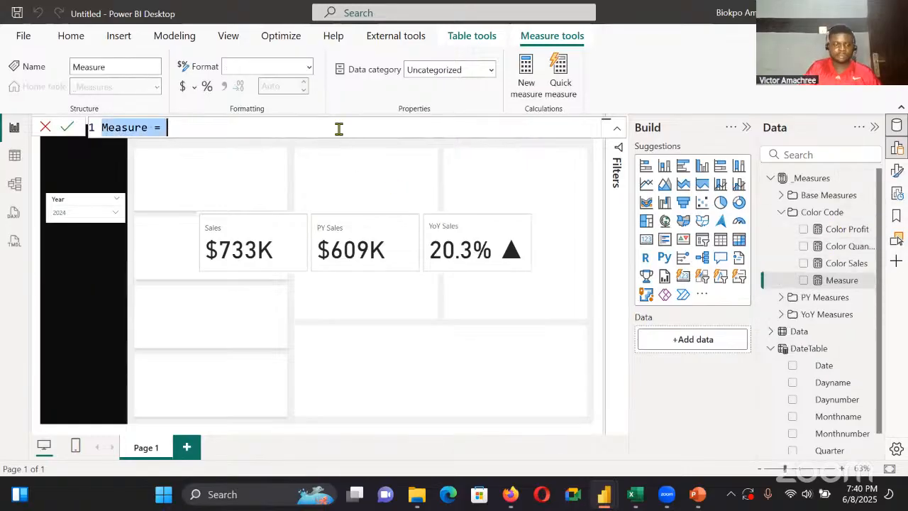
pyautogui.press('BackSpace')
pyautogui.write('Color Sales = if([Sales]>[PY Sales], "#2347CC", "#A8337D")')
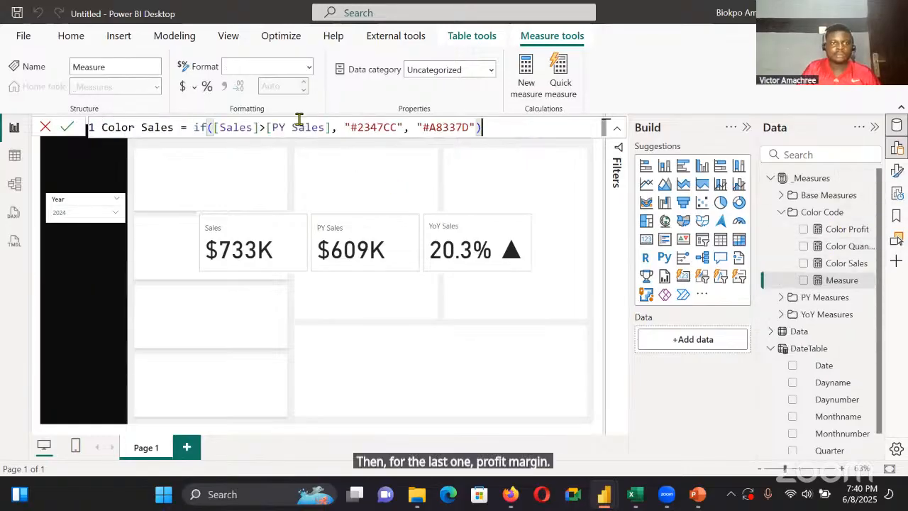
pyautogui.doubleClick(171, 128)
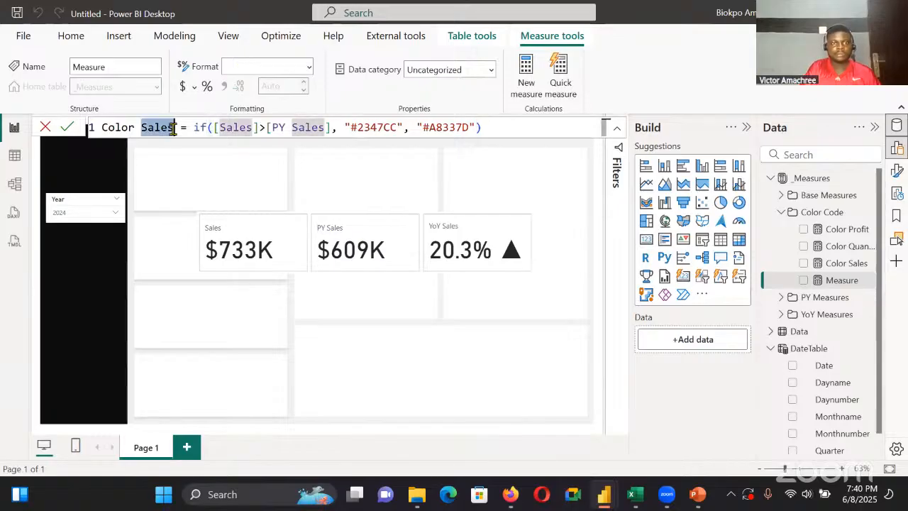
pyautogui.hotkey('ctrl', 'shift', 'l')
pyautogui.press('BackSpace')
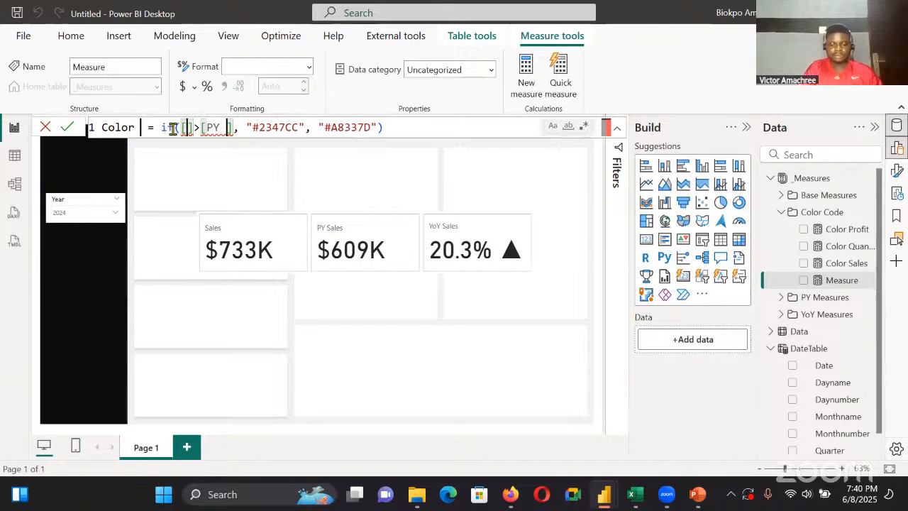
pyautogui.write('Profit')
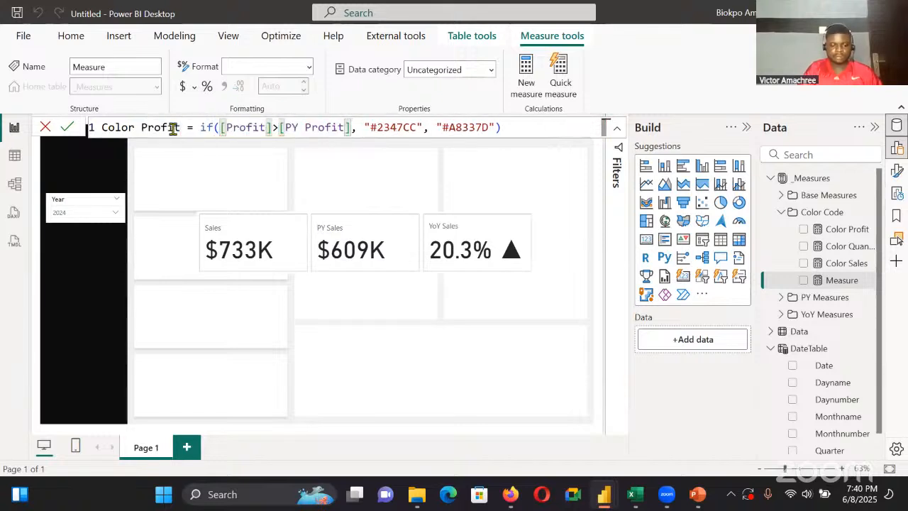
pyautogui.write(' Margin')
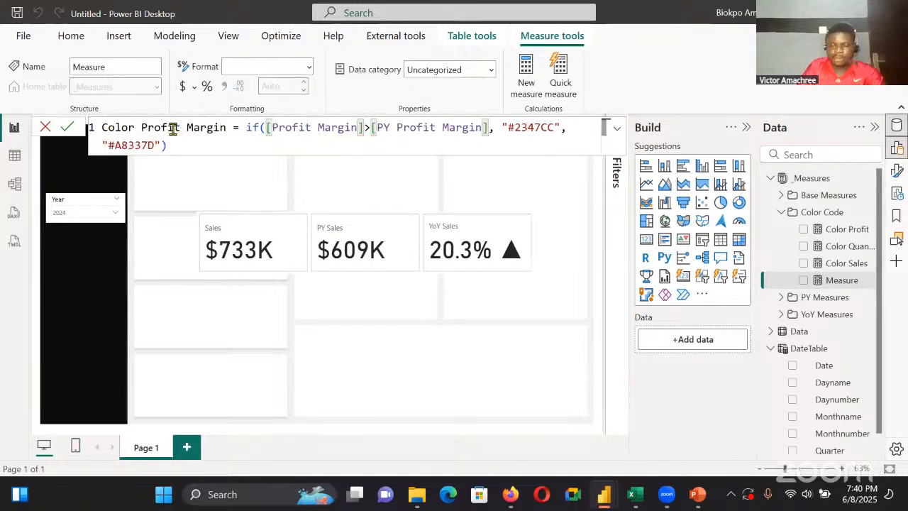
pyautogui.press('Return')
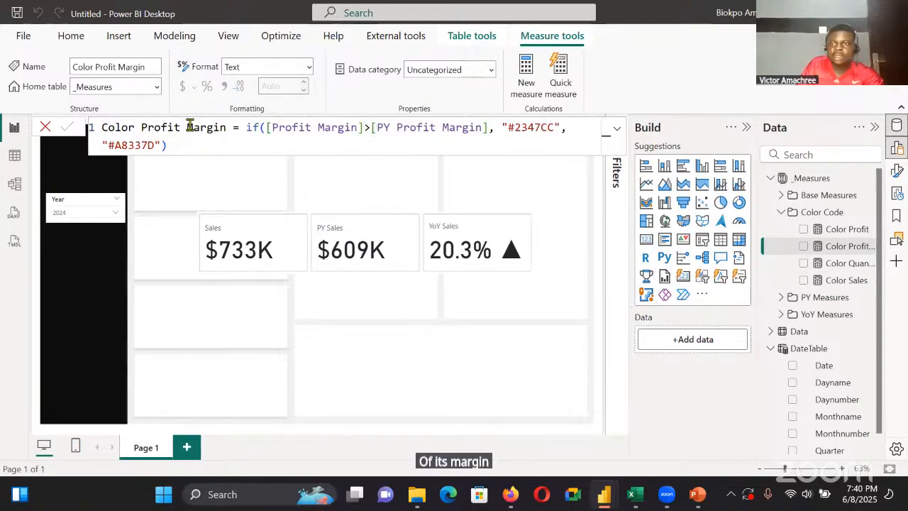
# Collapse the Color Code folder and the DateTable, and move the three-measure card slightly higher and further from the page's sidebar
pyautogui.click(781, 212)
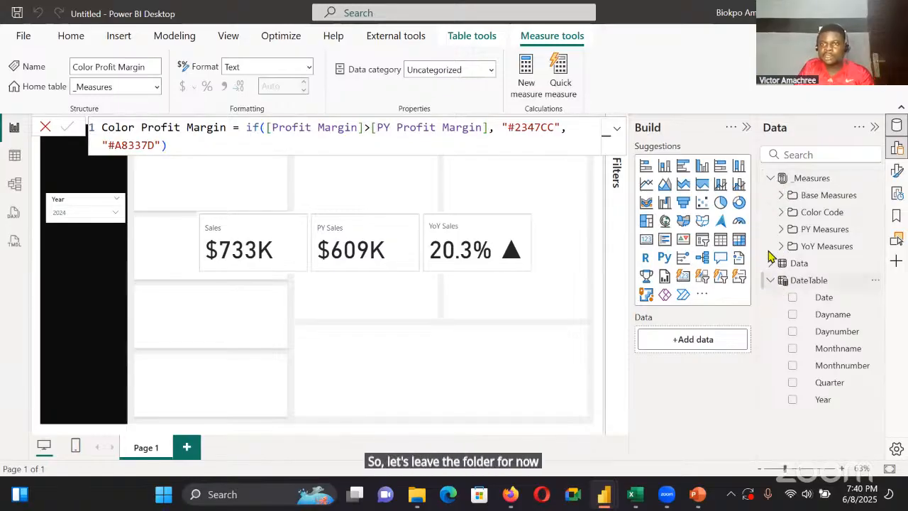
pyautogui.click(771, 280)
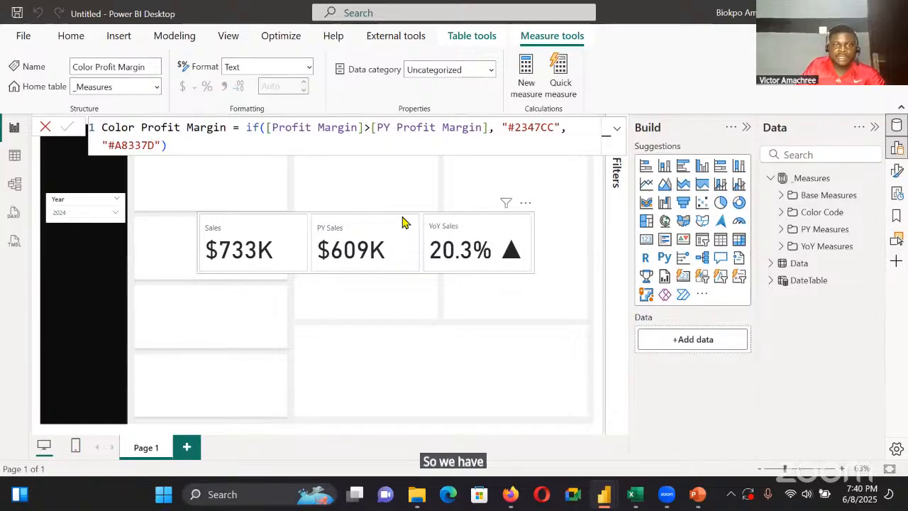
pyautogui.click(307, 254)
pyautogui.moveTo(368, 252)
pyautogui.mouseDown()
pyautogui.moveTo(379, 234)
pyautogui.moveTo(374, 252)
pyautogui.mouseUp()
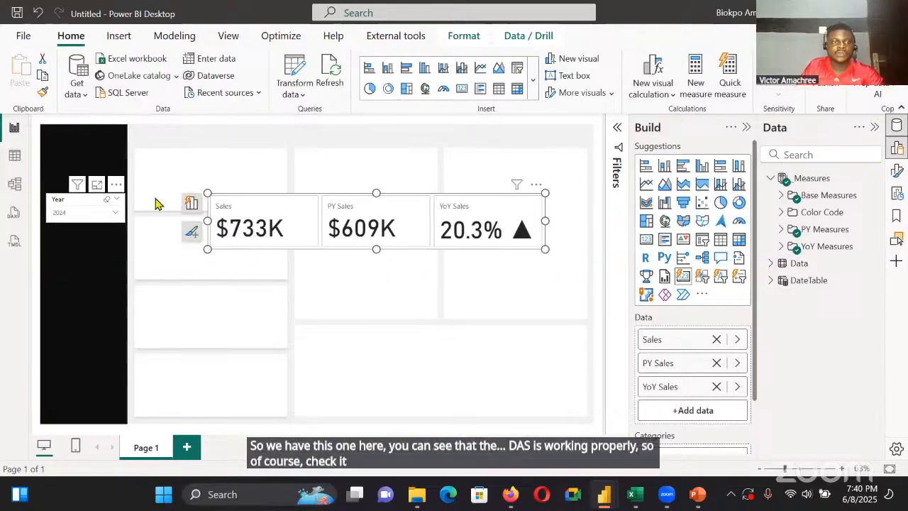
# Check the card's sales measures by switching the Year slicer to 2023 and back to 2024
pyautogui.click(98, 214)
pyautogui.click(74, 251)
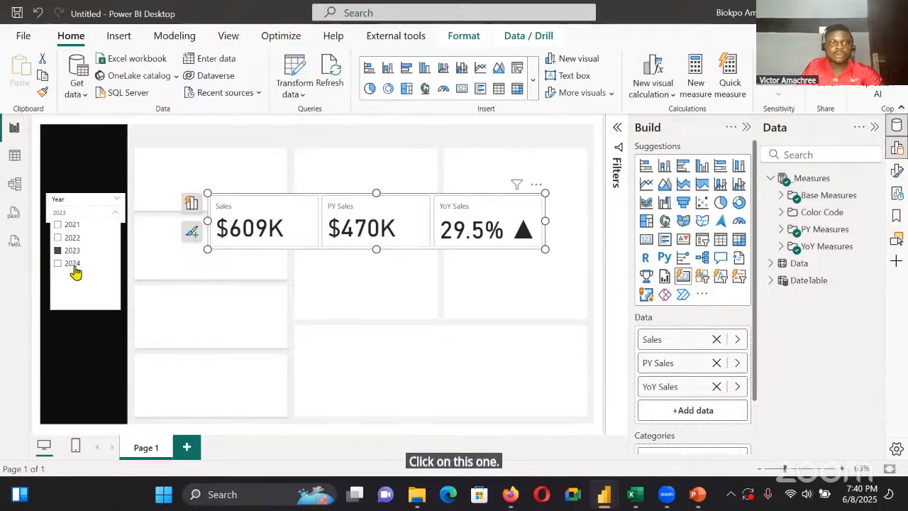
pyautogui.click(74, 264)
pyautogui.click(116, 199)
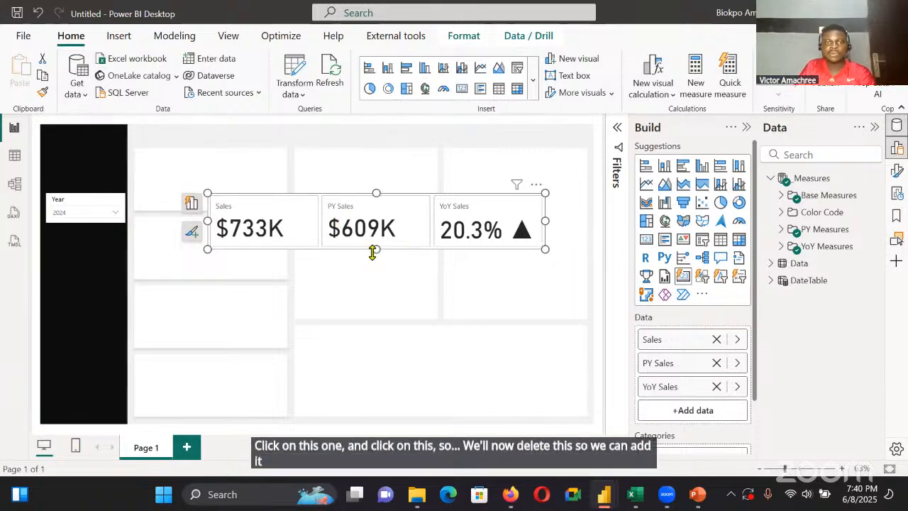
# Make the three-measure card taller and move it up beside the page's black sidebar, over the first placeholder box
pyautogui.moveTo(373, 251); pyautogui.dragTo(378, 278)
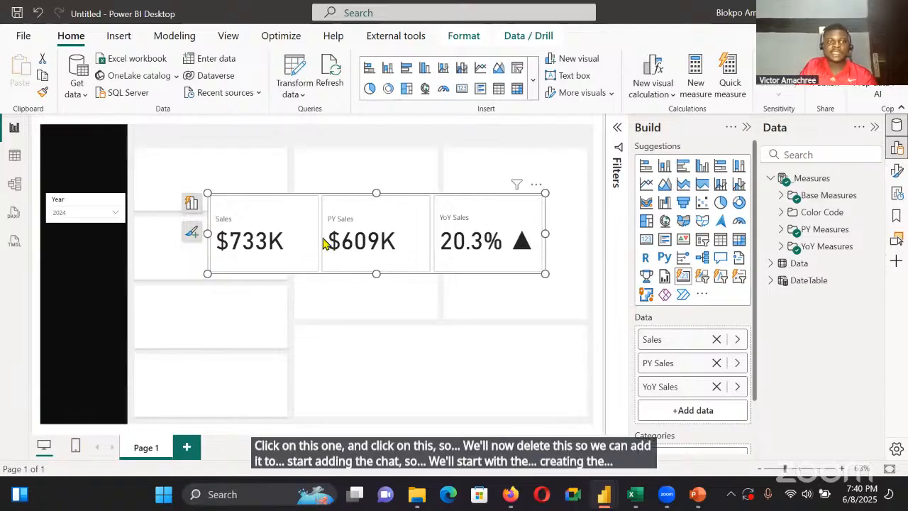
pyautogui.moveTo(323, 241); pyautogui.dragTo(255, 200)
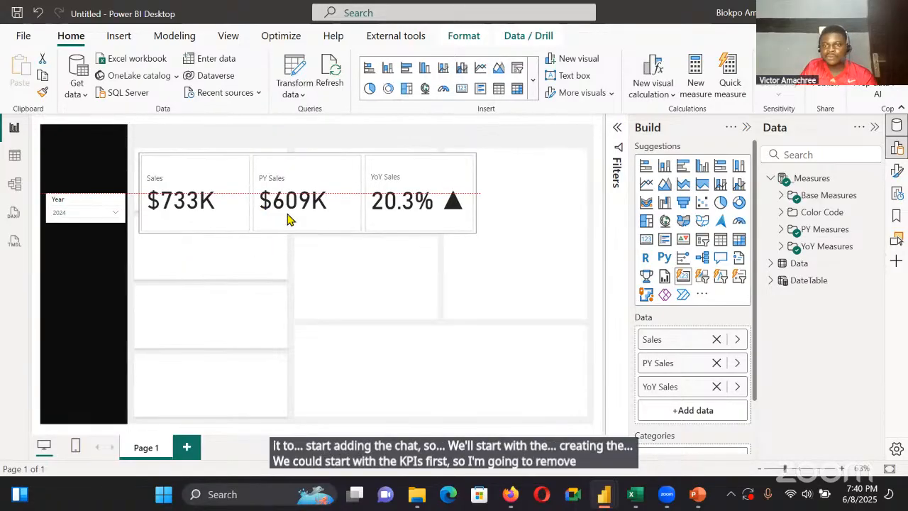
# Remove YoY Sales and PY Sales from the card, then shrink it and place it inside the first placeholder box
pyautogui.click(716, 385)
pyautogui.click(716, 362)
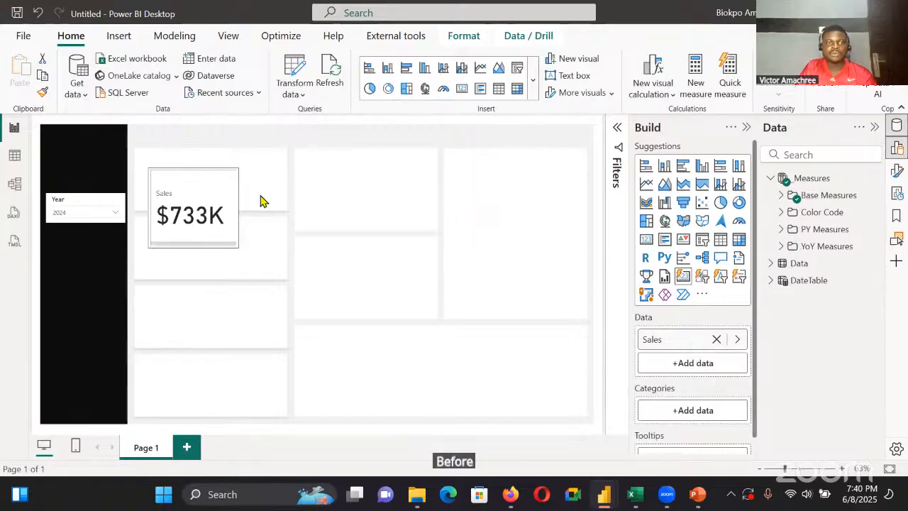
pyautogui.moveTo(263, 201); pyautogui.dragTo(220, 194)
pyautogui.hotkey('ctrl', 'z')
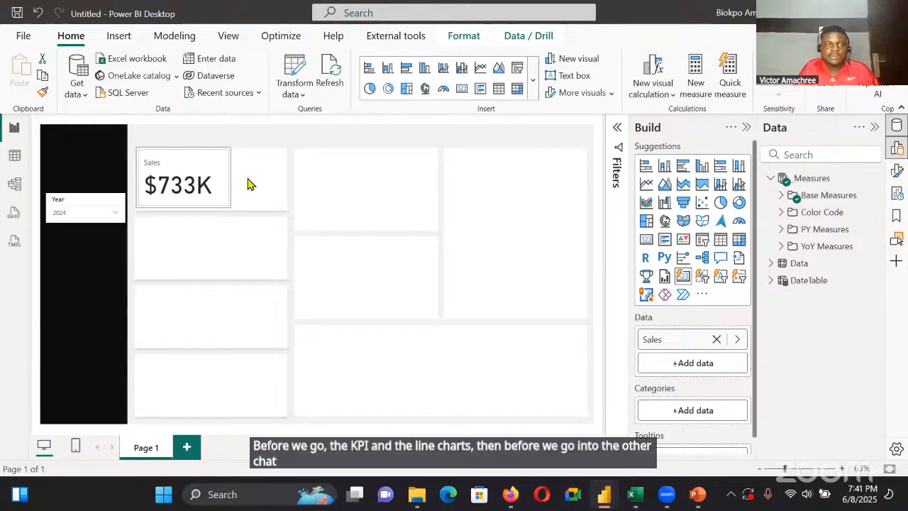
# Turn off the Sales card visual's background, and turn off the background and border in its card formatting
pyautogui.click(217, 181)
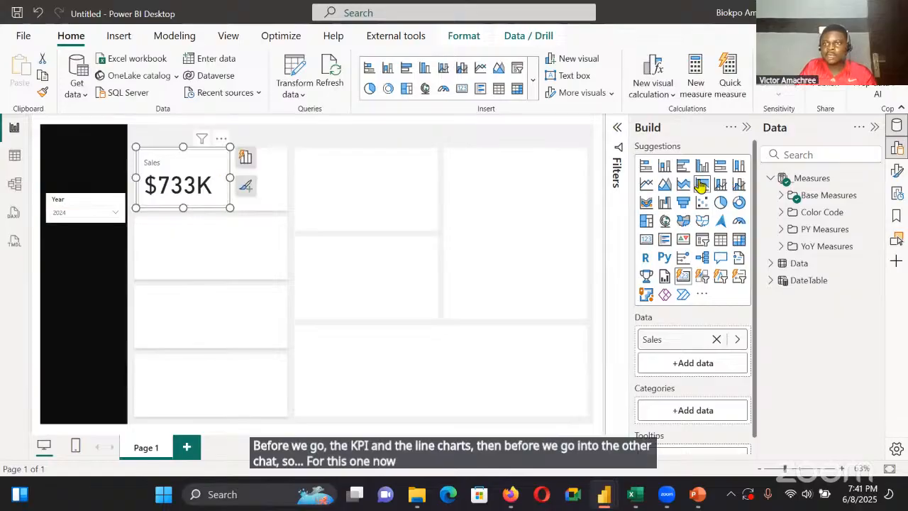
pyautogui.click(745, 128)
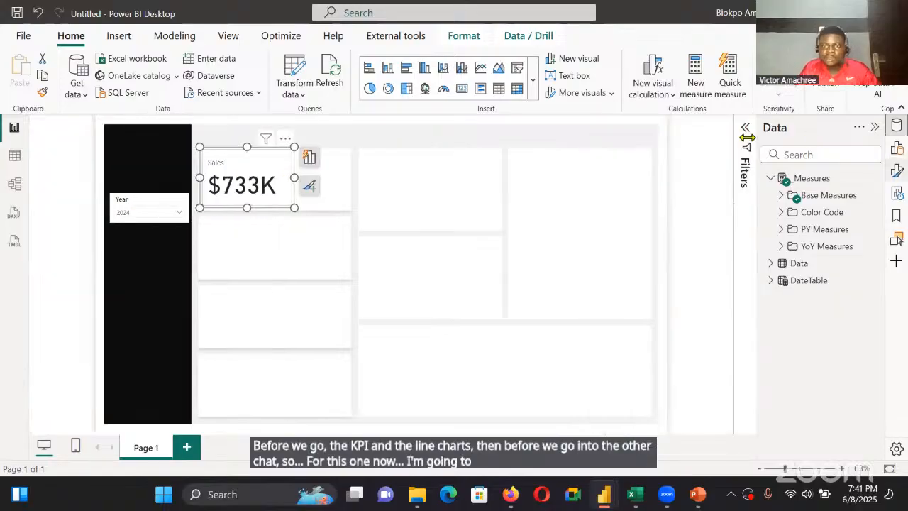
pyautogui.click(693, 219)
pyautogui.scroll(-3, 701, 288)
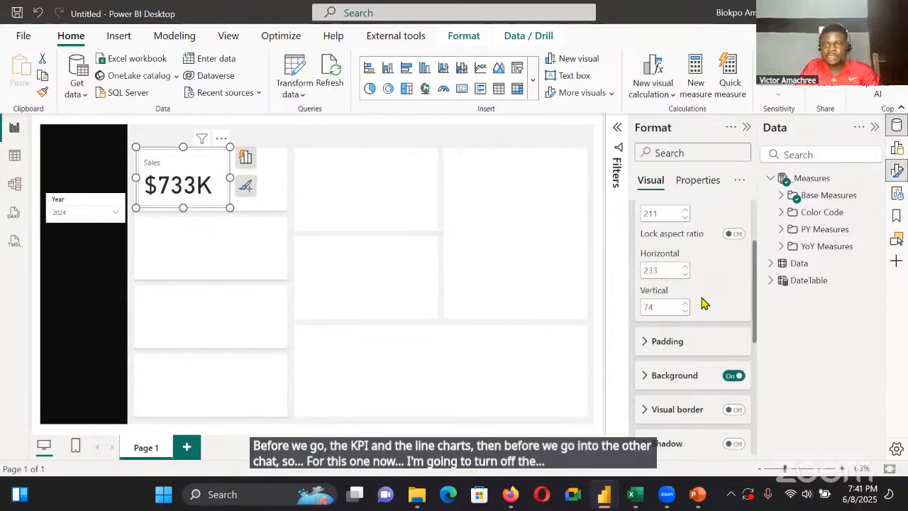
pyautogui.click(735, 345)
pyautogui.scroll(-3, 701, 381)
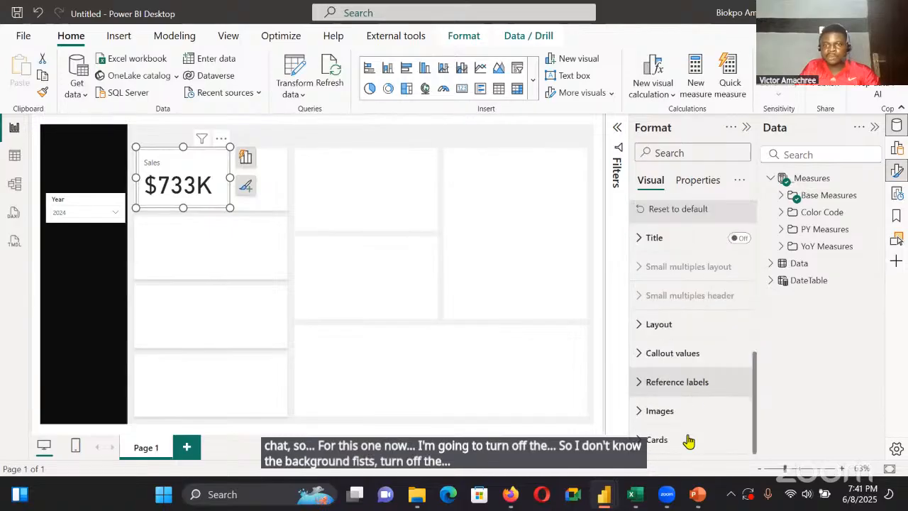
pyautogui.click(683, 442)
pyautogui.scroll(-5, 696, 368)
pyautogui.click(734, 330)
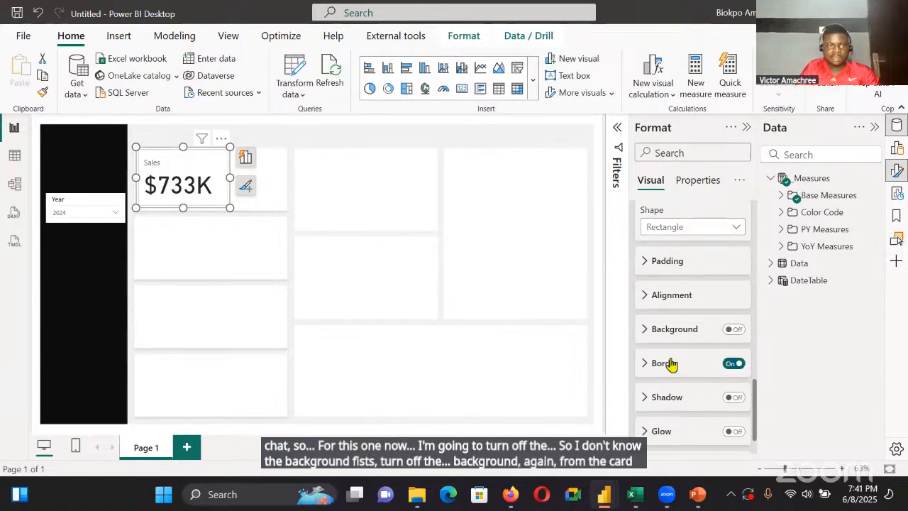
pyautogui.click(733, 364)
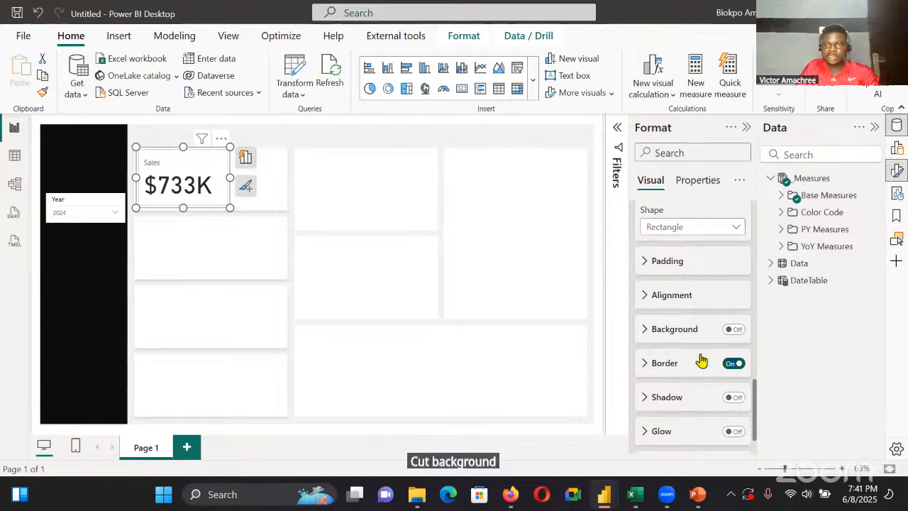
# Set the Sales card's callout value font to Segoe UI Semibold at size 24
pyautogui.scroll(6, 695, 307)
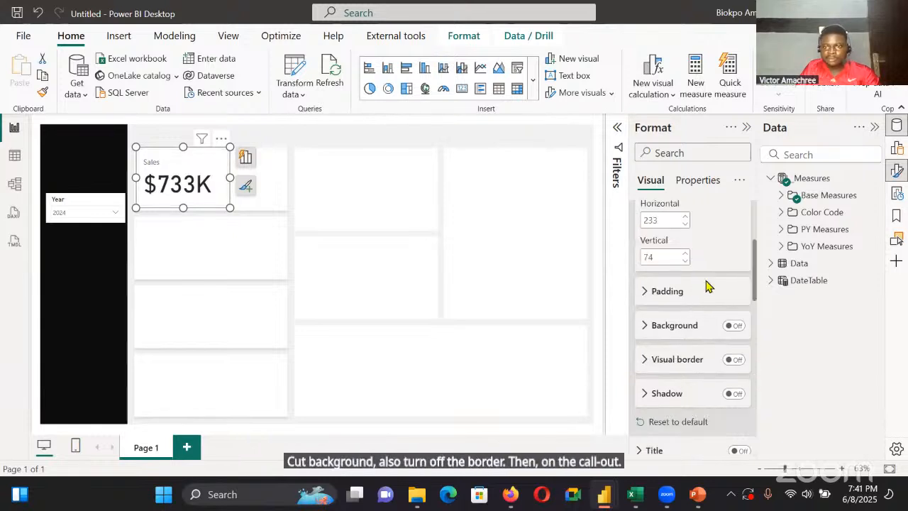
pyautogui.scroll(-5, 703, 326)
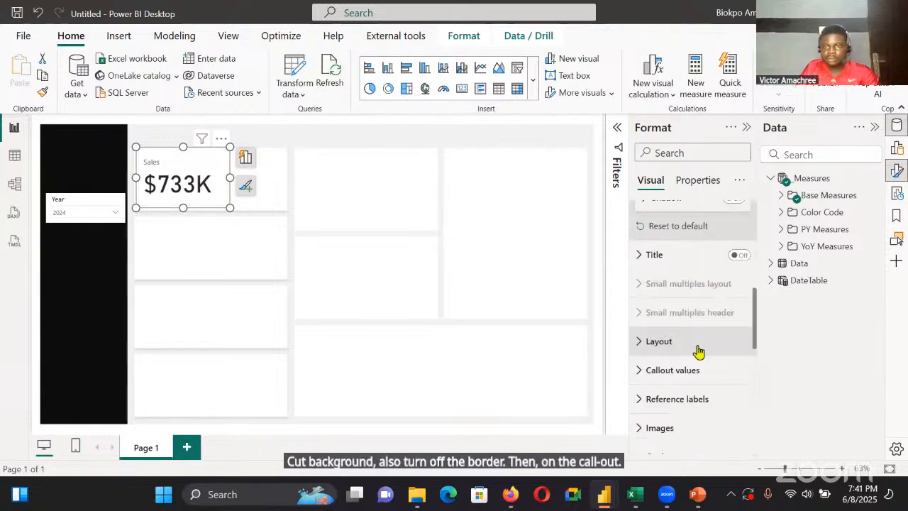
pyautogui.click(699, 371)
pyautogui.scroll(-3, 707, 369)
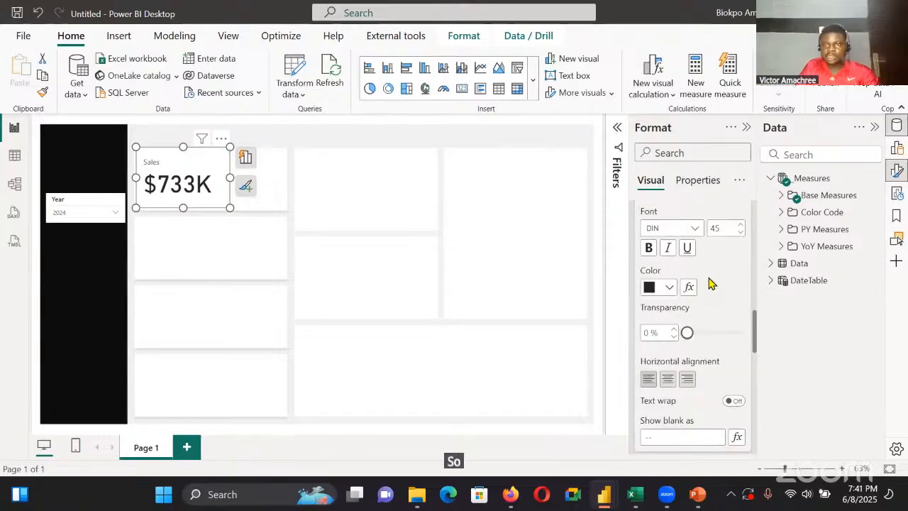
pyautogui.doubleClick(724, 228)
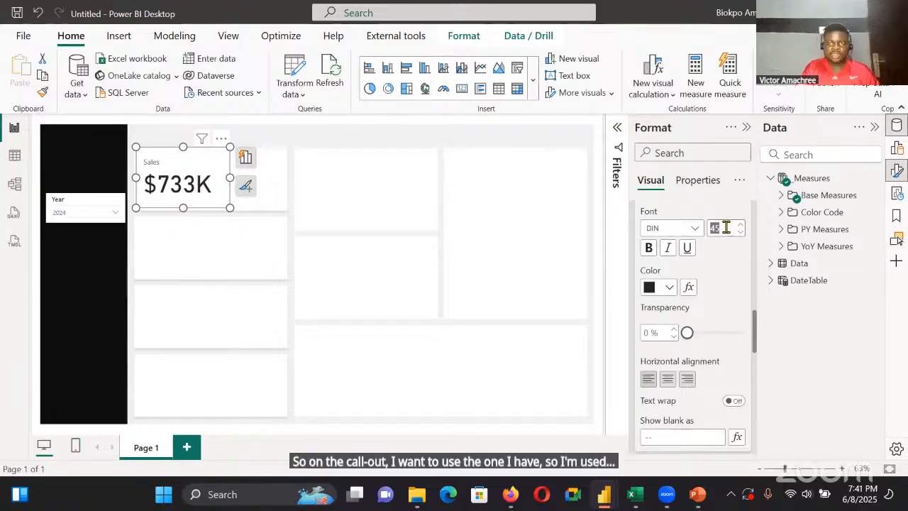
pyautogui.write('24')
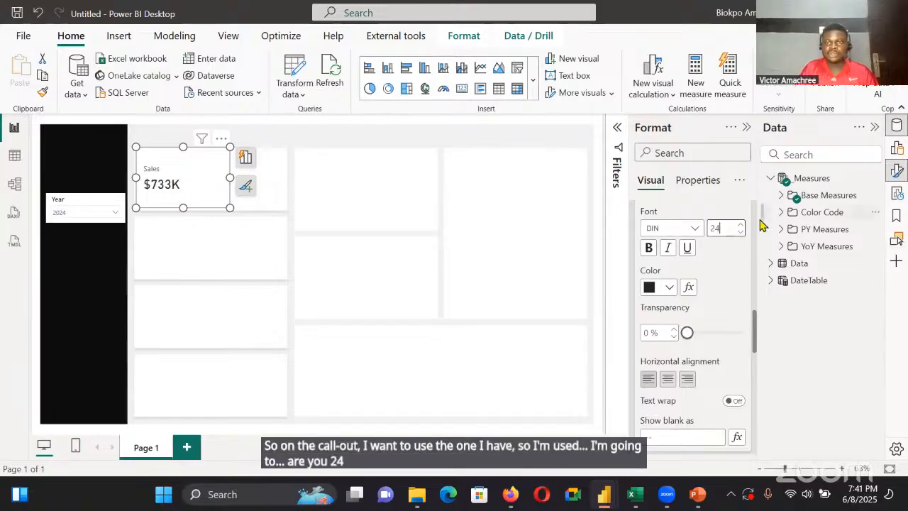
pyautogui.click(694, 227)
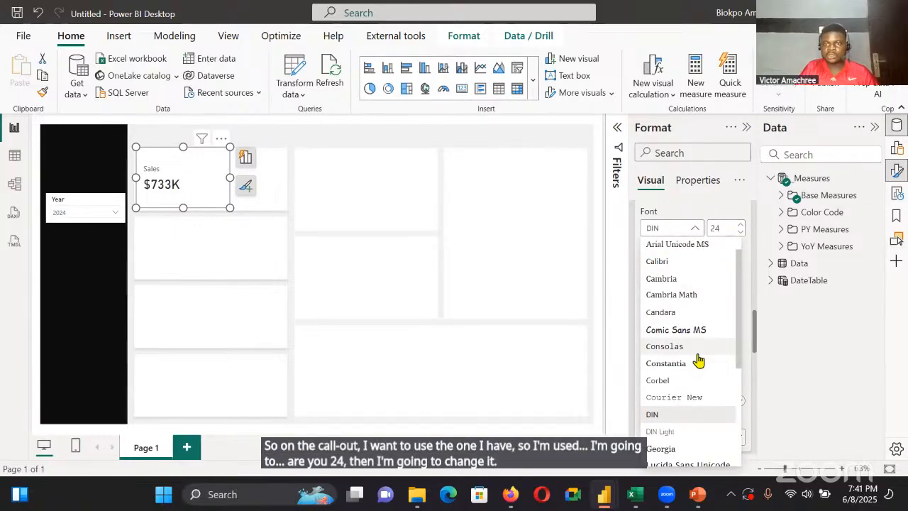
pyautogui.scroll(-5, 699, 348)
pyautogui.click(699, 343)
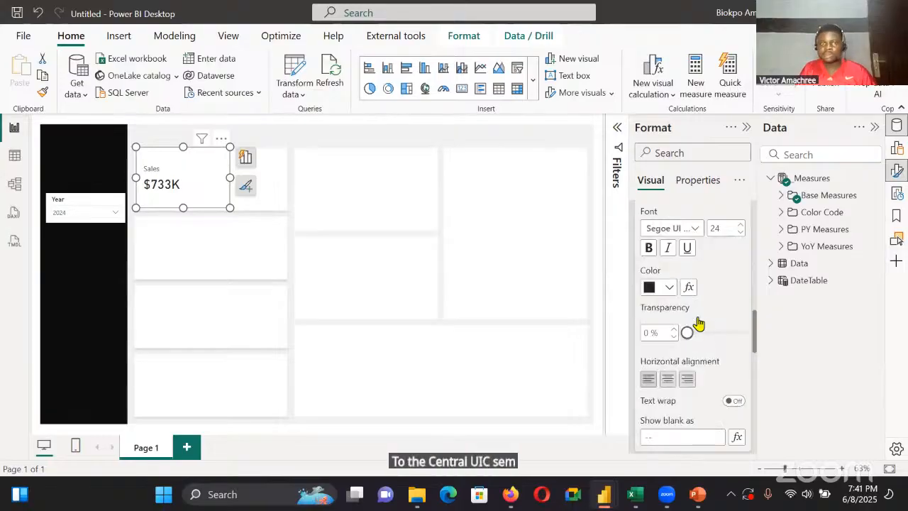
# Set the Sales card's callout label font to Segoe UI Semibold at size 13
pyautogui.scroll(-3, 695, 341)
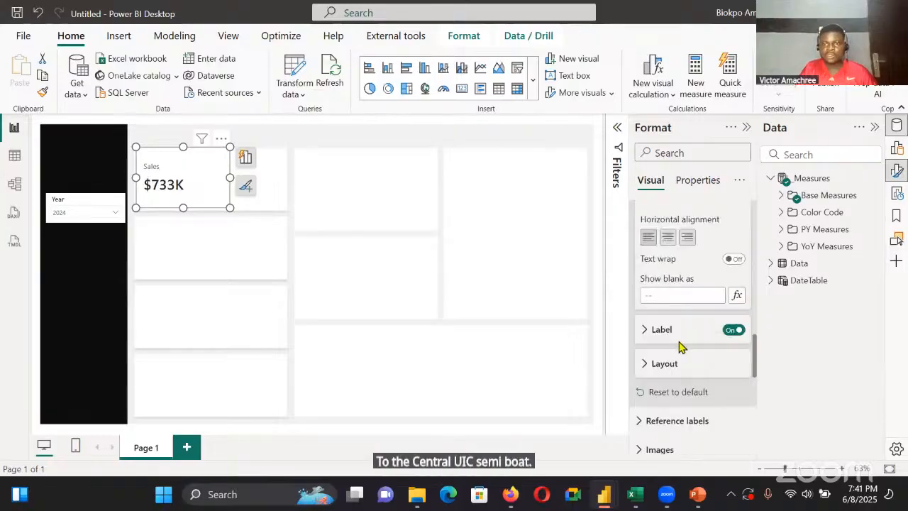
pyautogui.click(692, 326)
pyautogui.click(739, 300)
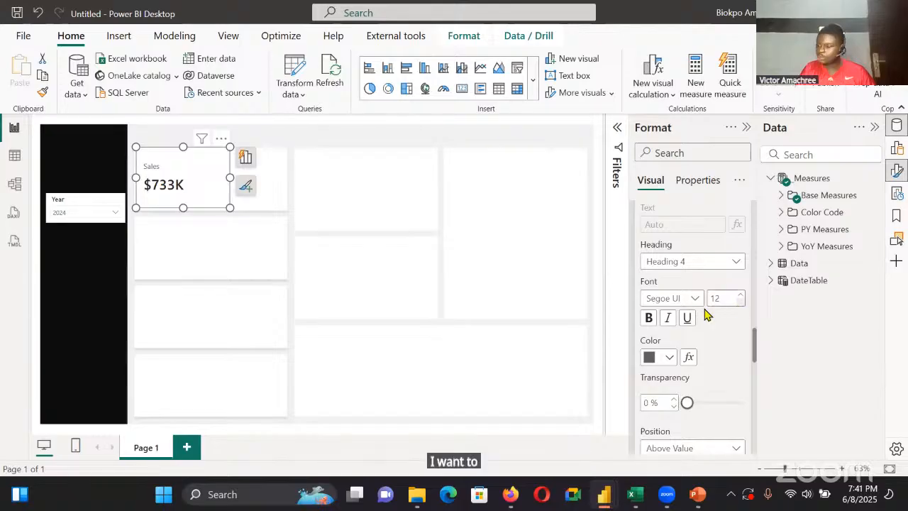
pyautogui.click(740, 294)
pyautogui.click(740, 294)
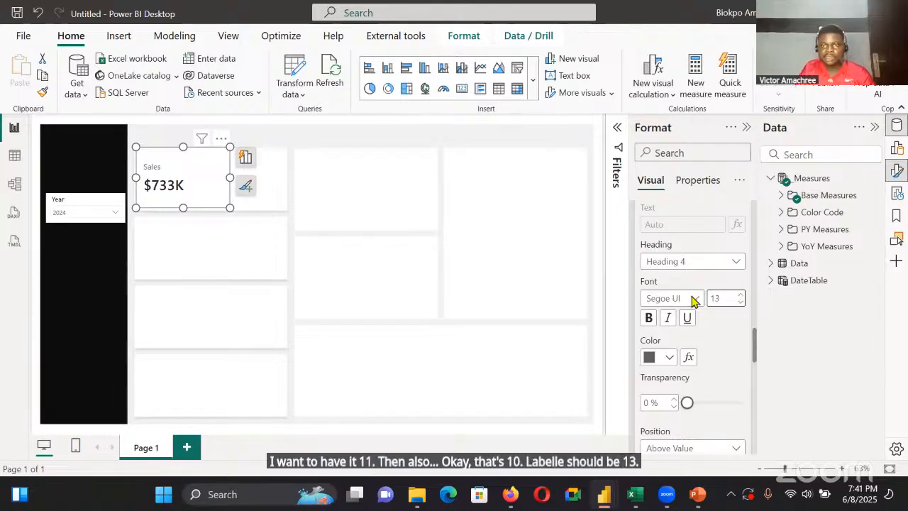
pyautogui.click(693, 298)
pyautogui.click(703, 205)
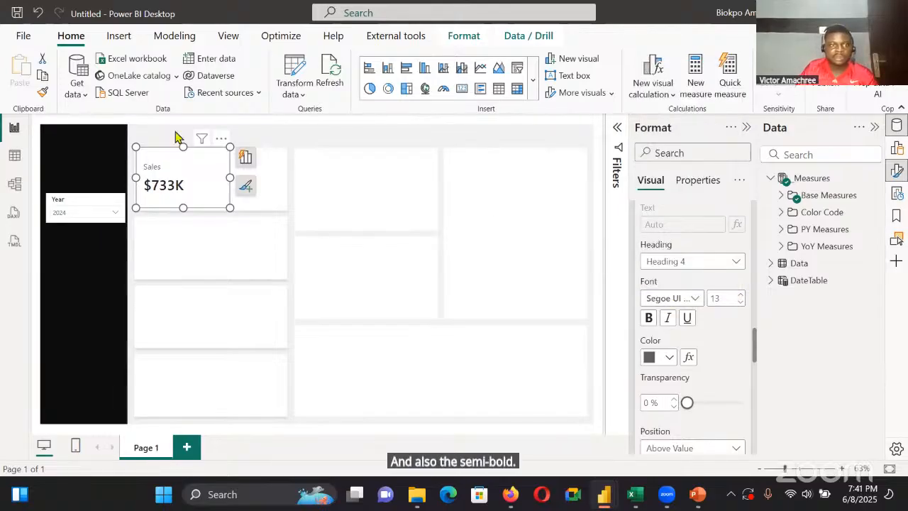
# Shrink the Sales card to about 139 wide and 127 high within the first placeholder box
pyautogui.moveTo(229, 207); pyautogui.dragTo(191, 205)
pyautogui.moveTo(163, 146); pyautogui.dragTo(164, 150)
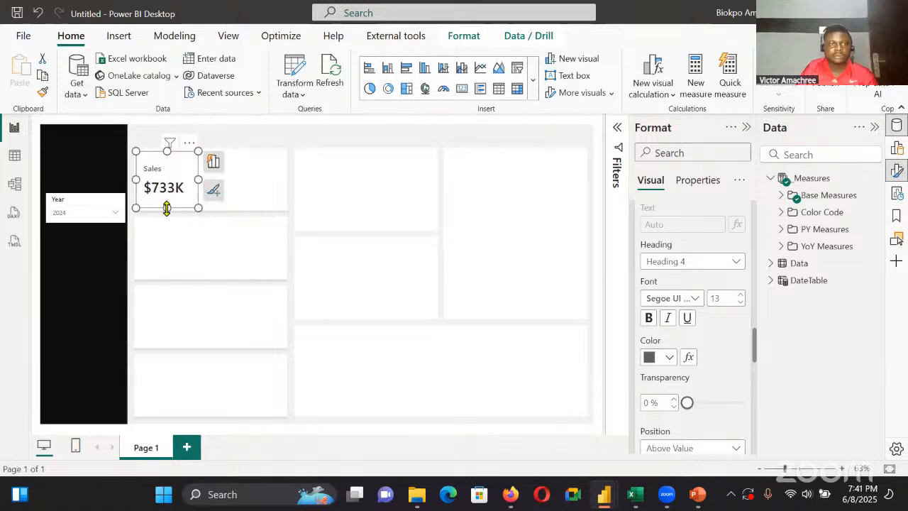
pyautogui.click(243, 213)
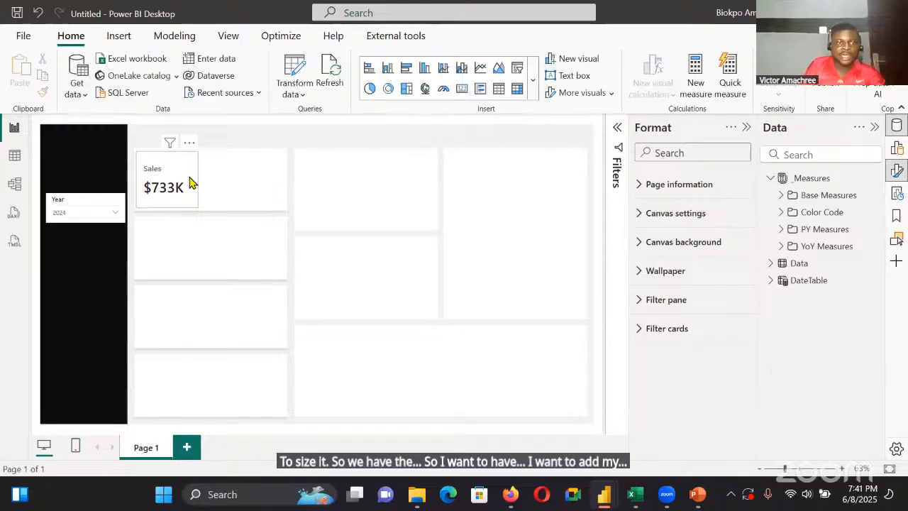
# Reduce the space between the Sales card's label and callout value to 1 px
pyautogui.click(189, 183)
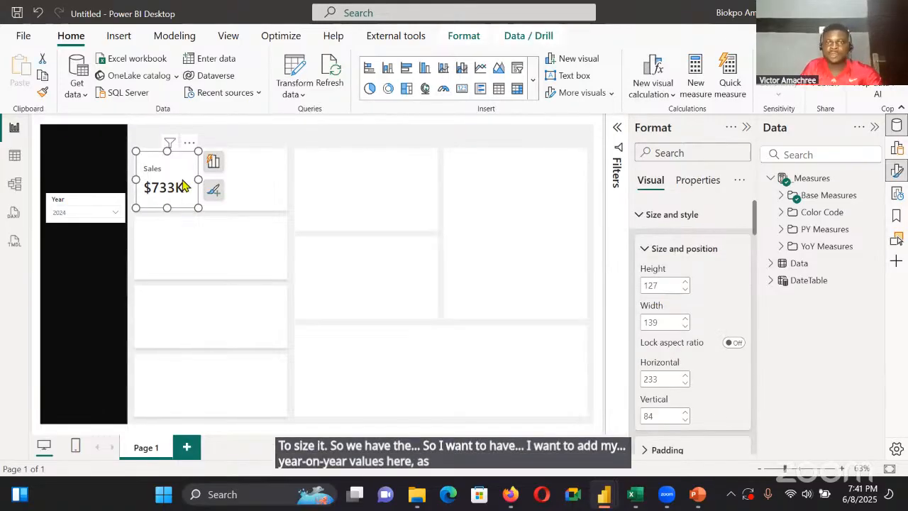
pyautogui.scroll(-3, 696, 354)
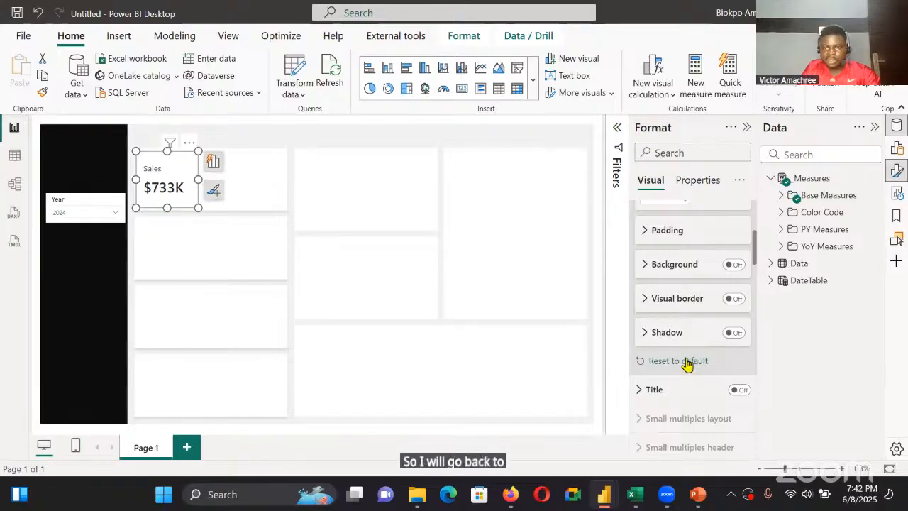
pyautogui.scroll(-10, 685, 312)
pyautogui.scroll(-2, 677, 261)
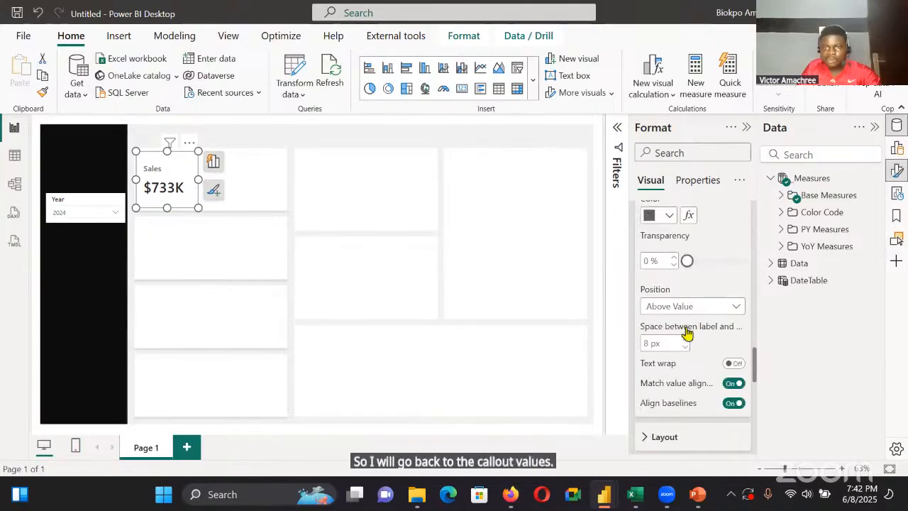
pyautogui.click(684, 347)
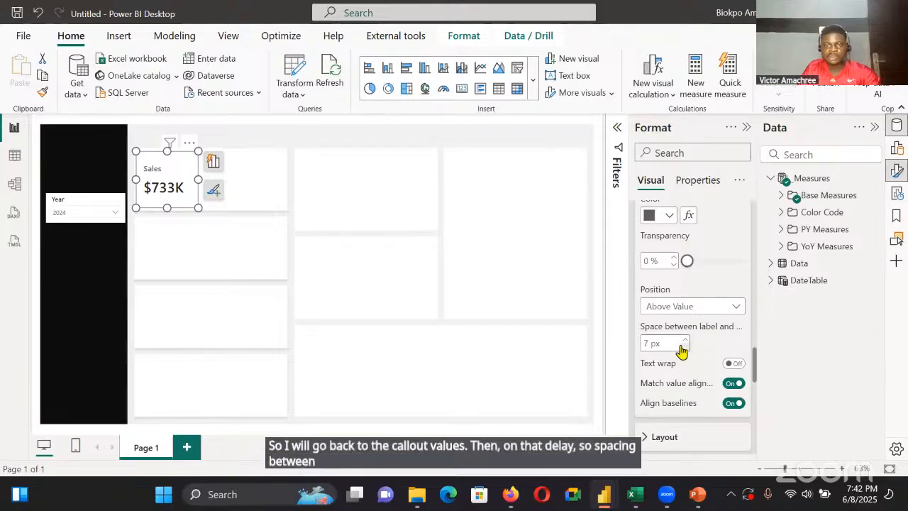
pyautogui.click(683, 347)
pyautogui.click(683, 347)
pyautogui.click(683, 347)
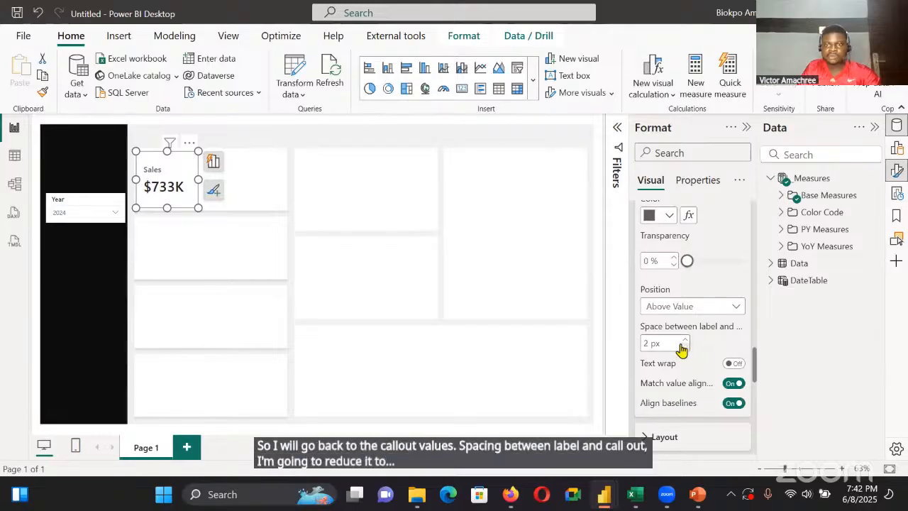
pyautogui.click(683, 347)
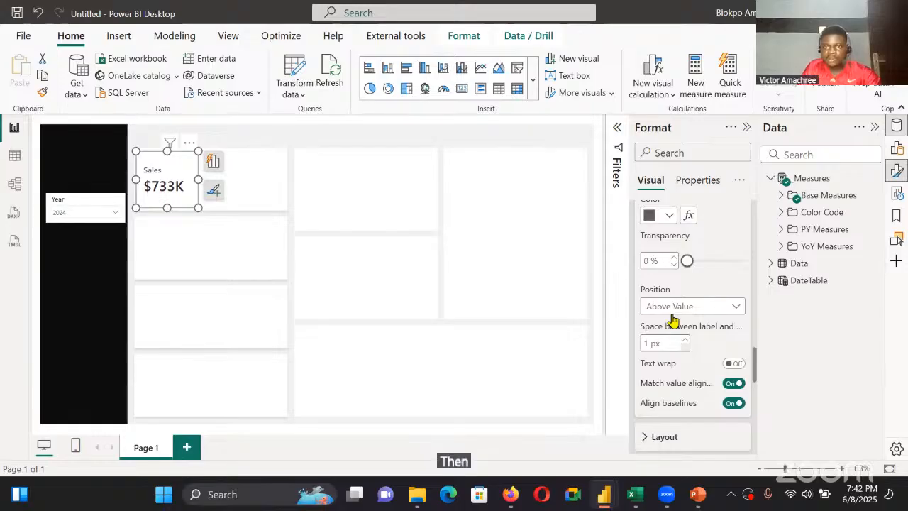
# Add the YoY Sales measure from the YoY Measures folder as a reference label for the Sales series
pyautogui.scroll(-5, 681, 319)
pyautogui.click(685, 210)
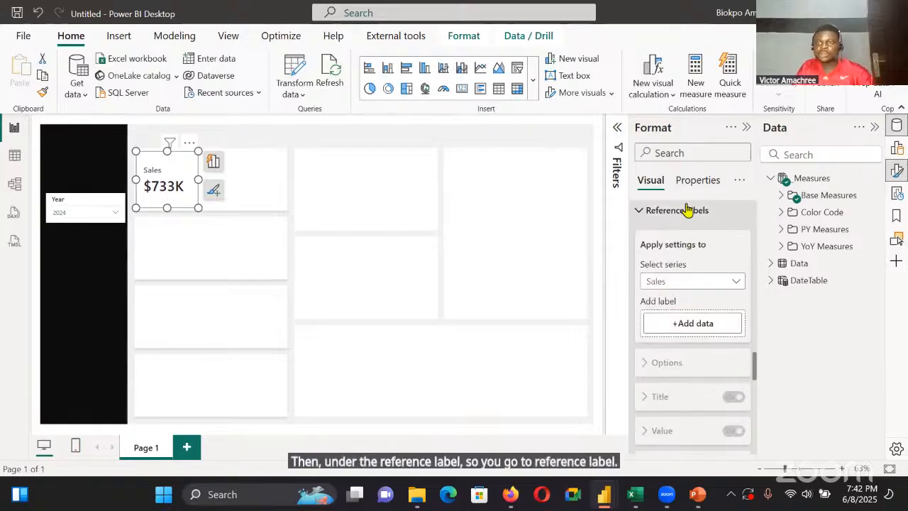
pyautogui.click(781, 247)
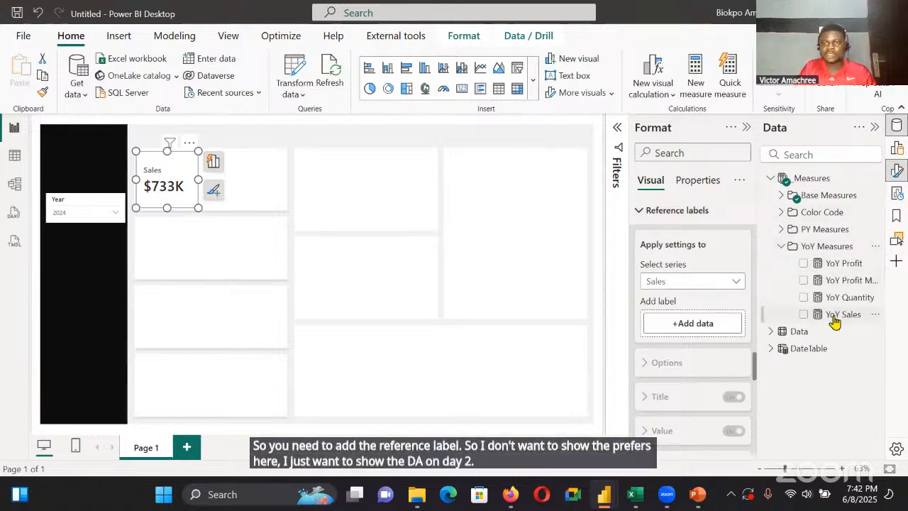
pyautogui.moveTo(834, 320); pyautogui.dragTo(714, 323)
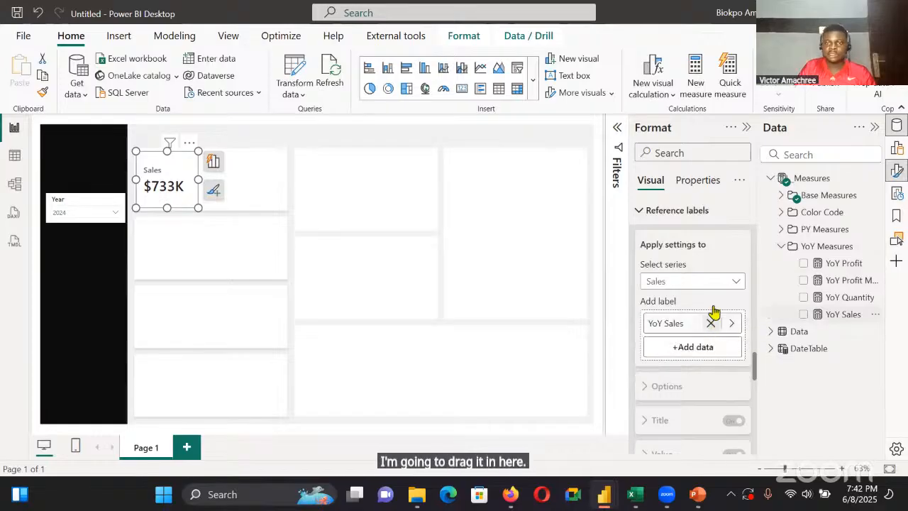
# Apply the reference label settings to all series and turn off the divider
pyautogui.click(726, 284)
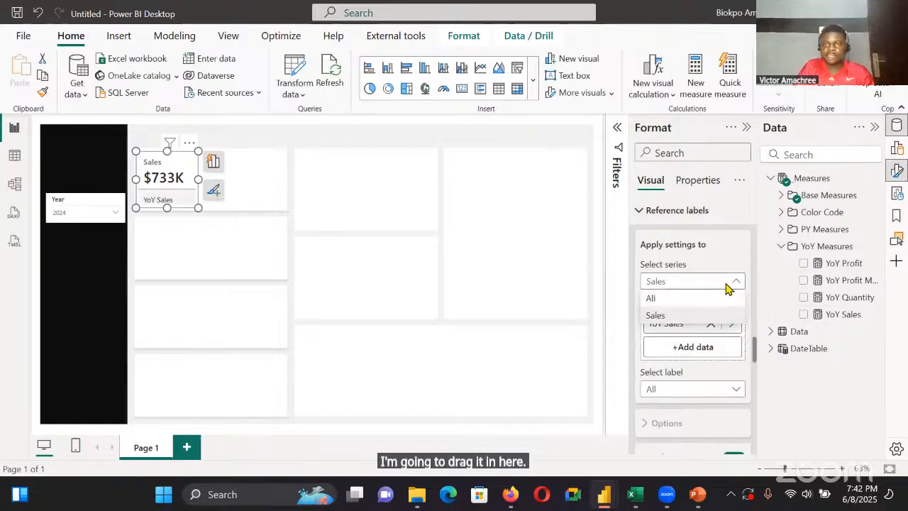
pyautogui.click(699, 298)
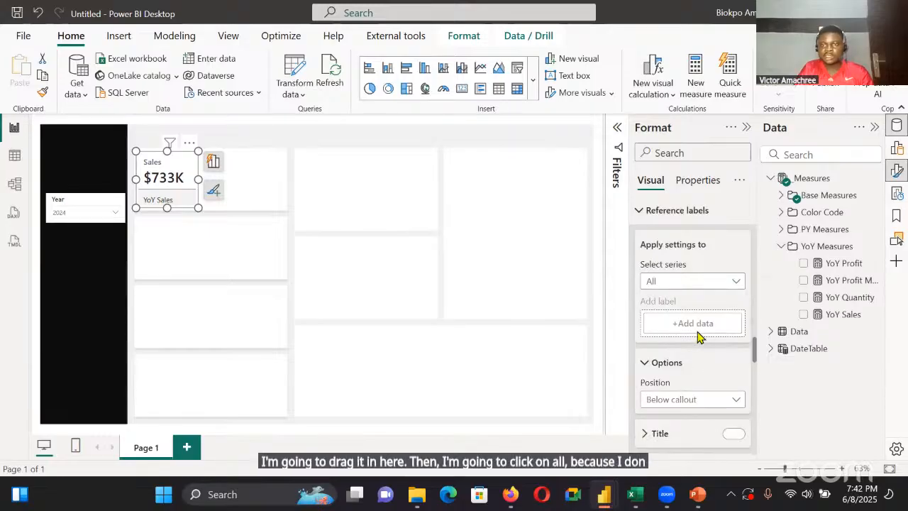
pyautogui.scroll(-5, 713, 294)
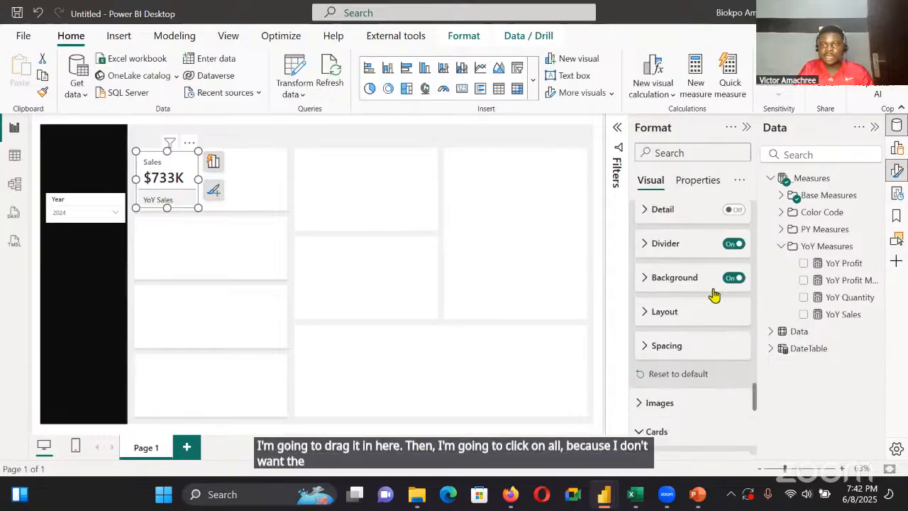
pyautogui.click(732, 253)
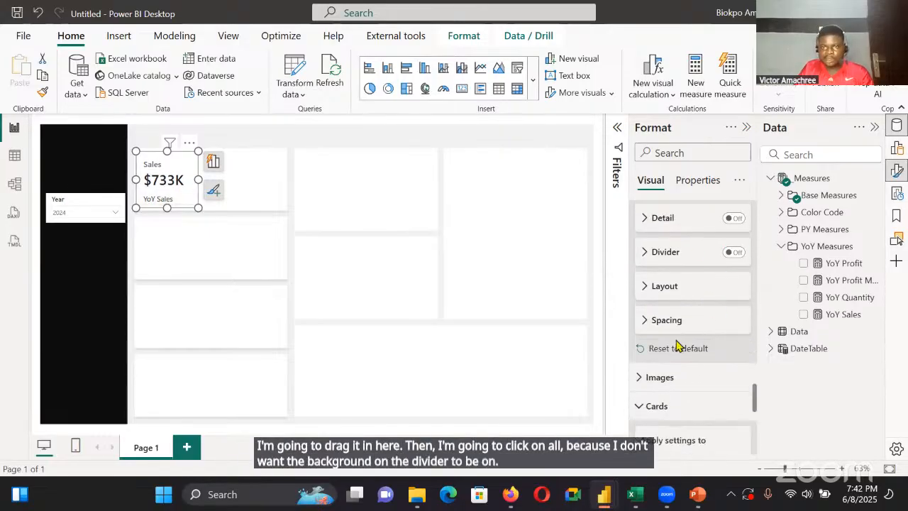
pyautogui.scroll(2, 679, 298)
pyautogui.scroll(4, 667, 348)
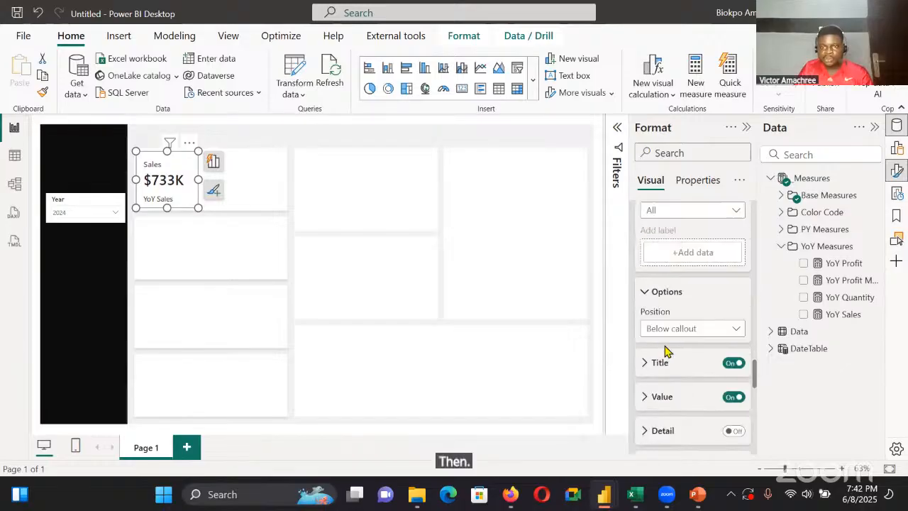
# Set the reference label layout arrangement to Columns and enlarge the Sales card to make room for the YoY value
pyautogui.scroll(-4, 676, 365)
pyautogui.scroll(1, 680, 340)
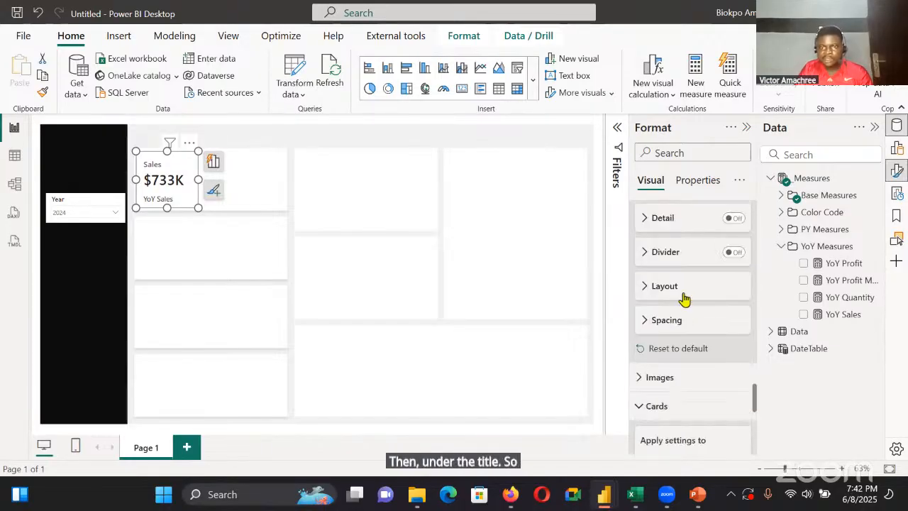
pyautogui.click(692, 286)
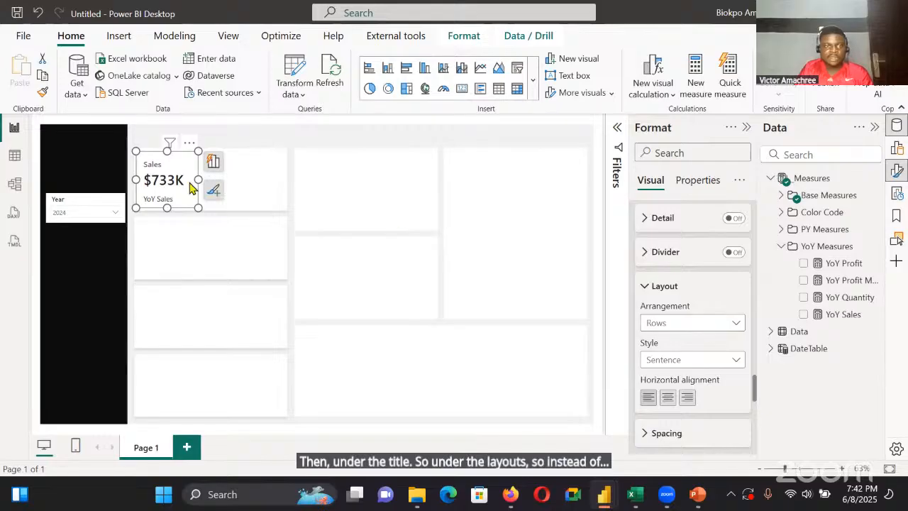
pyautogui.moveTo(199, 181); pyautogui.dragTo(217, 189)
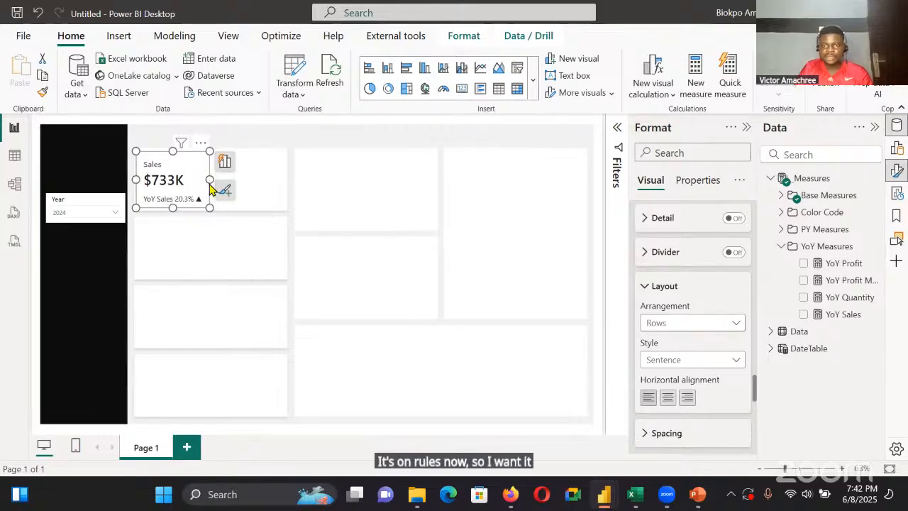
pyautogui.click(705, 325)
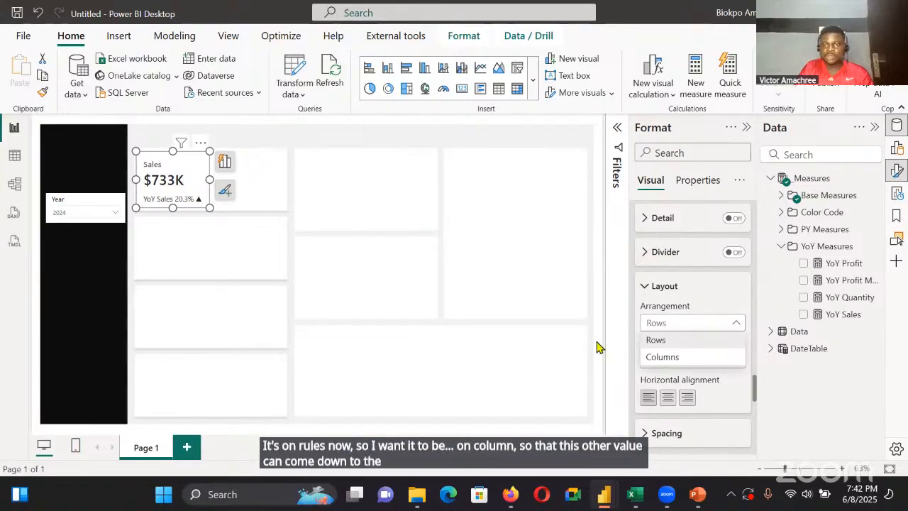
pyautogui.click(685, 359)
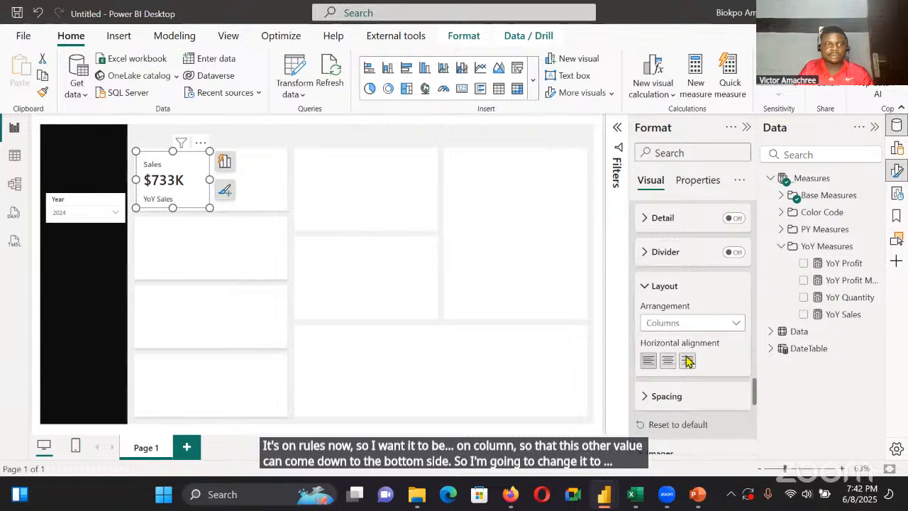
pyautogui.click(168, 220)
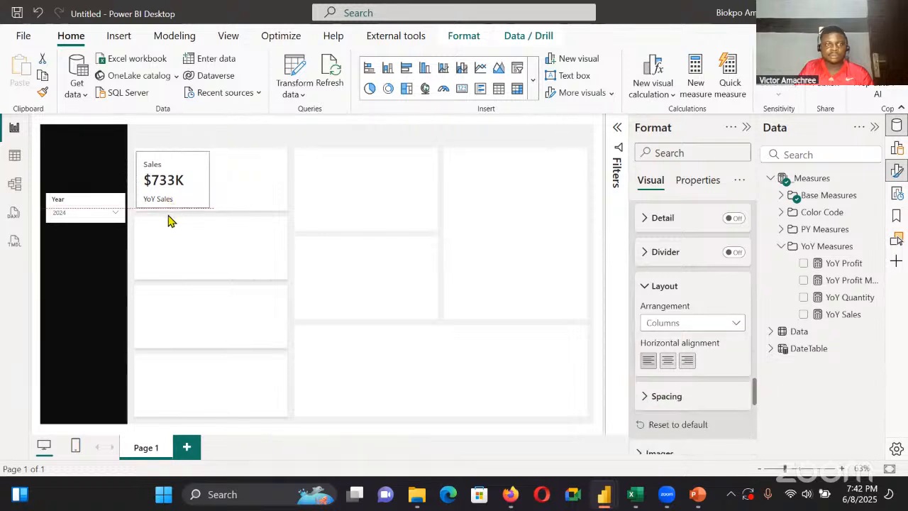
pyautogui.moveTo(170, 216); pyautogui.dragTo(170, 218)
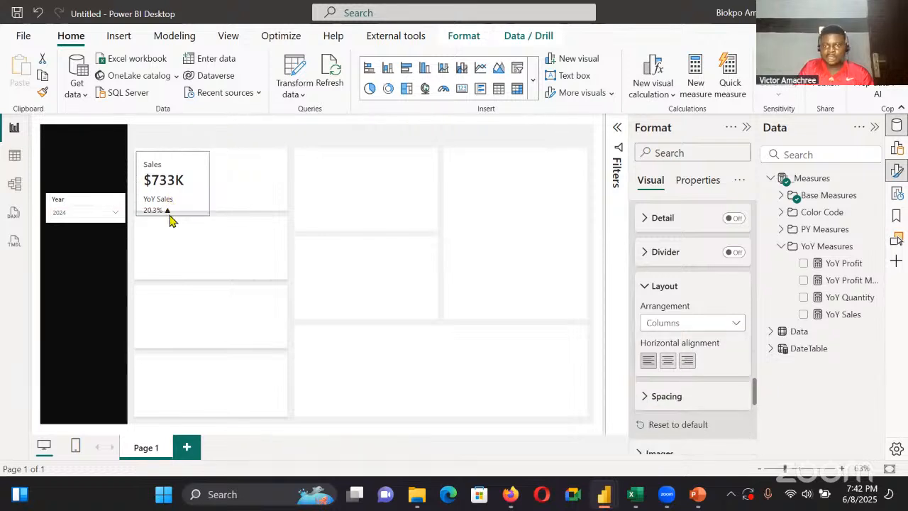
# Set the outer padding of the Sales card's reference label to 2 px
pyautogui.click(660, 395)
pyautogui.scroll(-3, 655, 385)
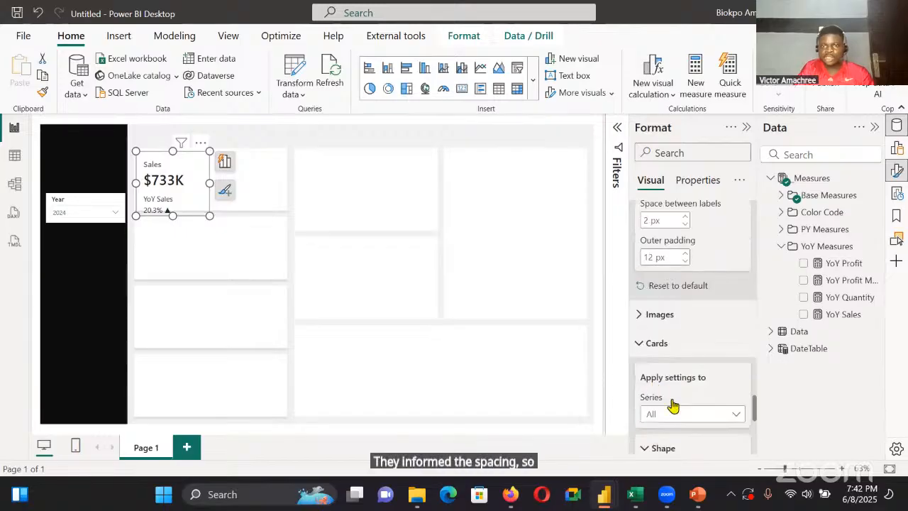
pyautogui.doubleClick(651, 257)
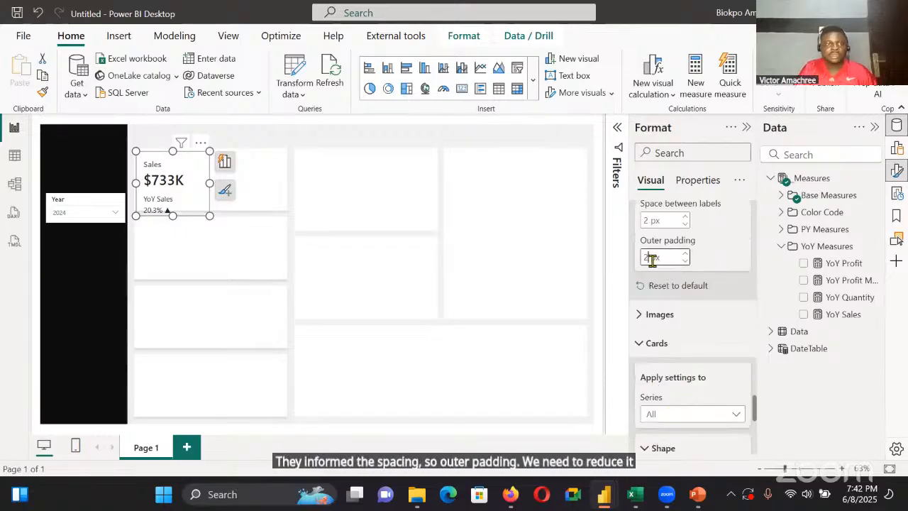
pyautogui.write('2')
# Reduce the Sales card's height slightly and narrow it to about 136 wide within the first placeholder box
pyautogui.moveTo(172, 216); pyautogui.dragTo(173, 198)
pyautogui.click(176, 189)
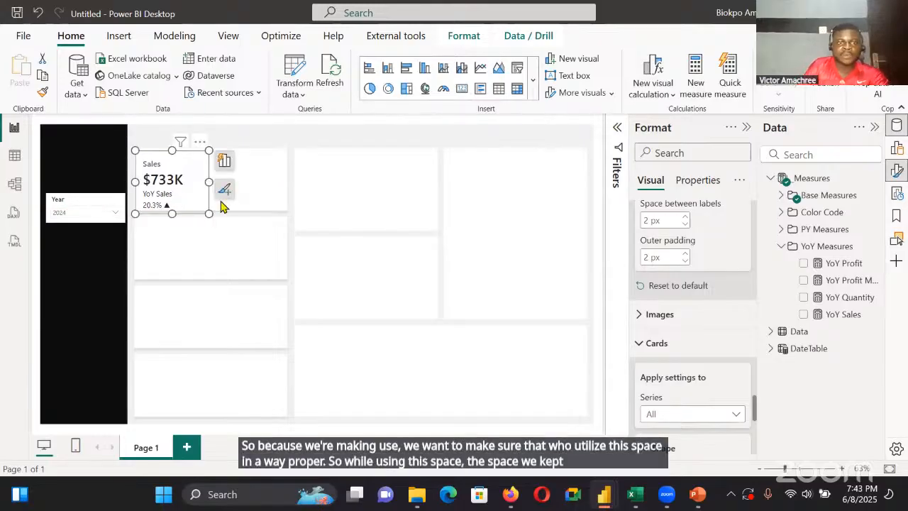
pyautogui.moveTo(207, 181); pyautogui.dragTo(196, 181)
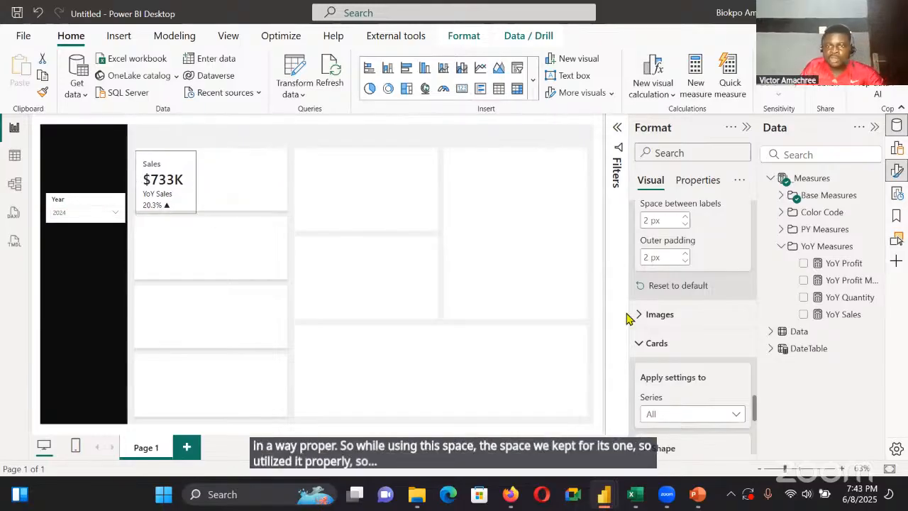
# Give the Sales series' reference label a custom title reading "By PY" instead of the field name
pyautogui.scroll(3, 701, 320)
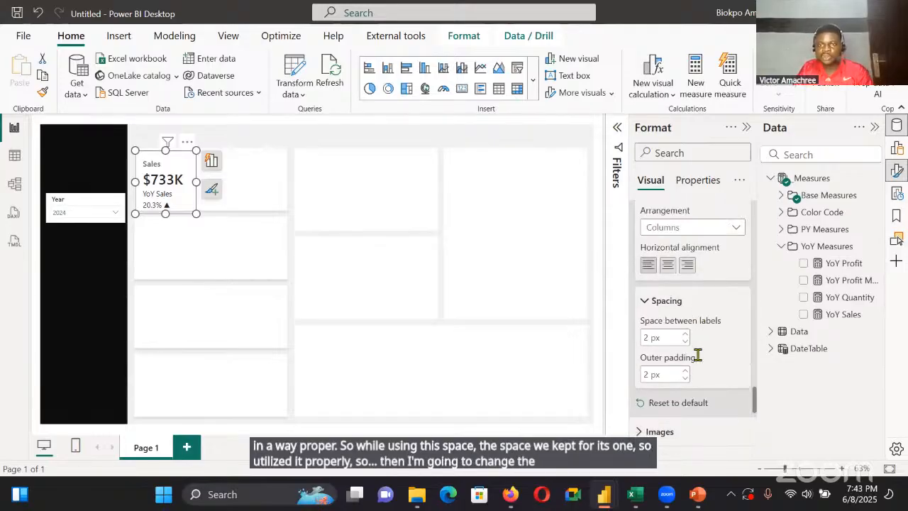
pyautogui.scroll(1, 695, 355)
pyautogui.scroll(3, 707, 320)
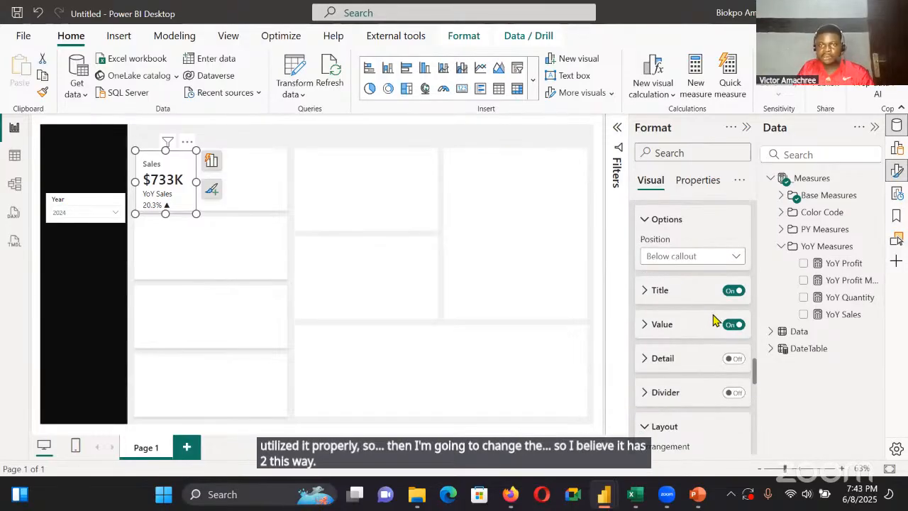
pyautogui.scroll(2, 712, 326)
pyautogui.scroll(2, 720, 288)
pyautogui.click(717, 282)
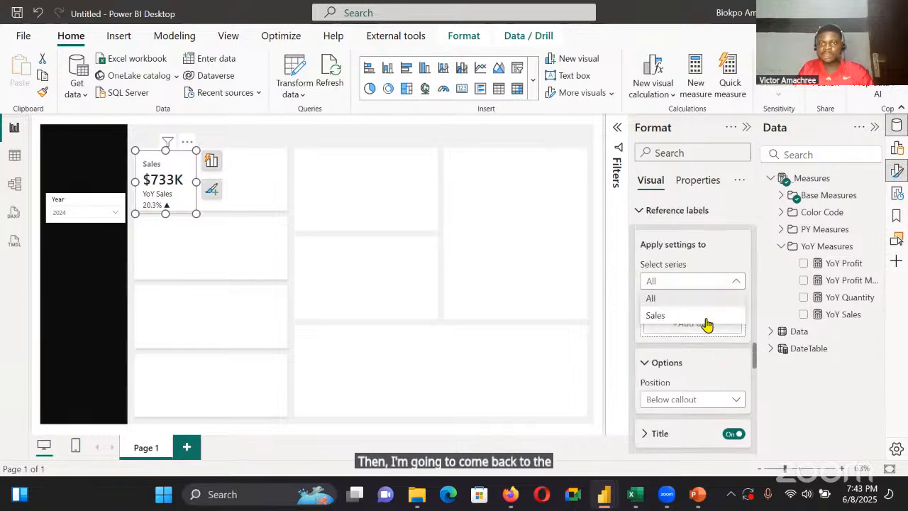
pyautogui.click(681, 315)
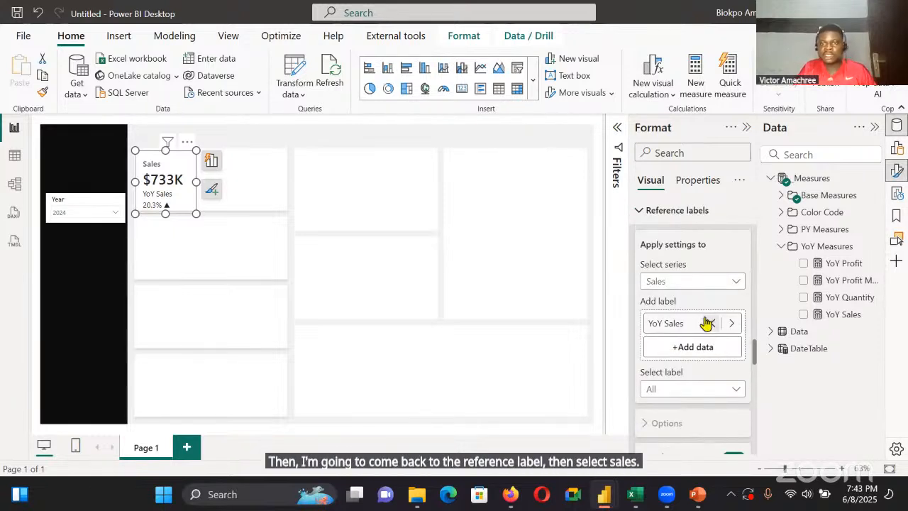
pyautogui.scroll(-1, 699, 354)
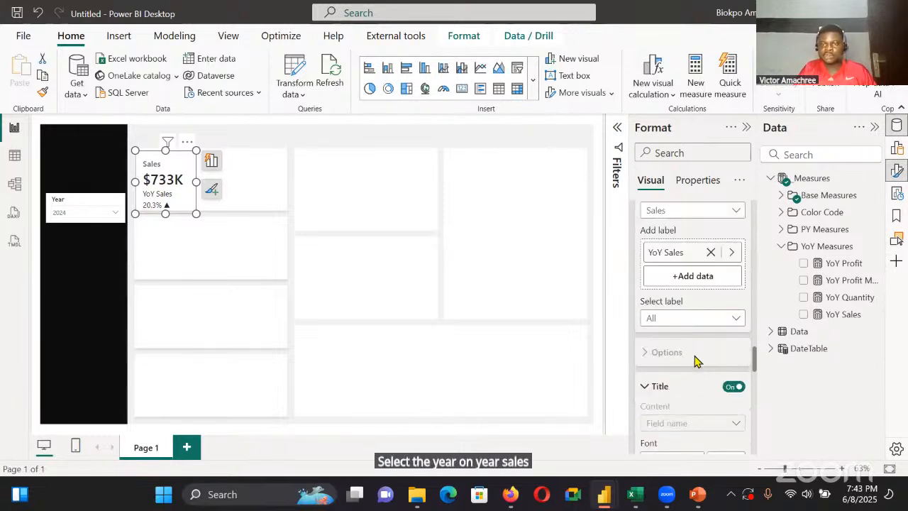
pyautogui.scroll(-2, 695, 362)
pyautogui.click(705, 284)
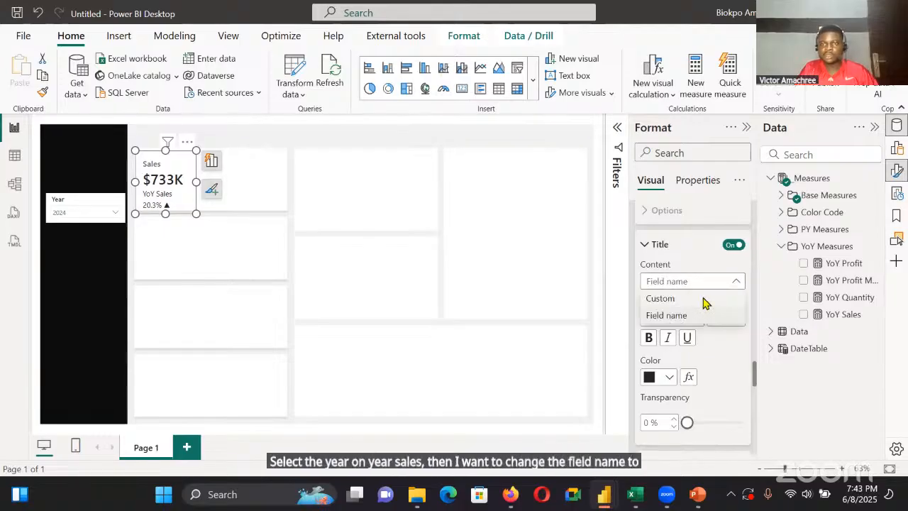
pyautogui.click(704, 298)
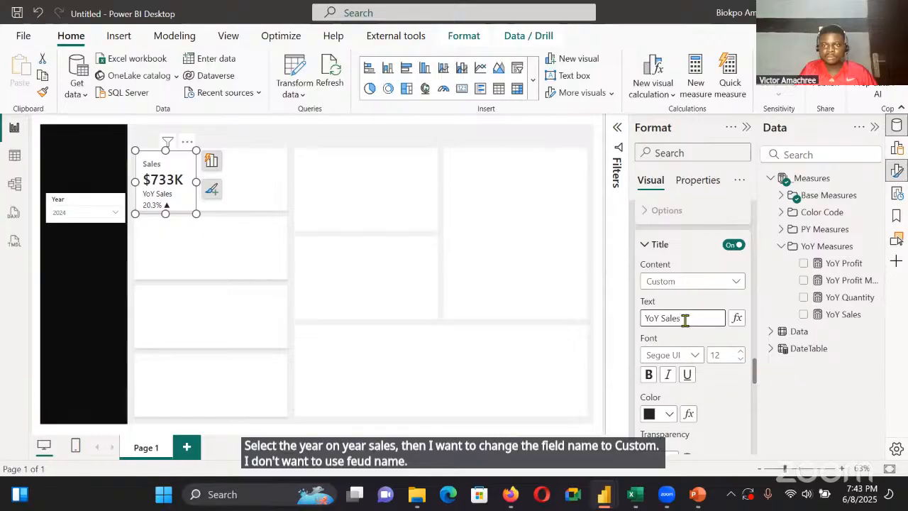
pyautogui.press('BackSpace')
pyautogui.press('BackSpace')
pyautogui.press('BackSpace')
pyautogui.press('BackSpace')
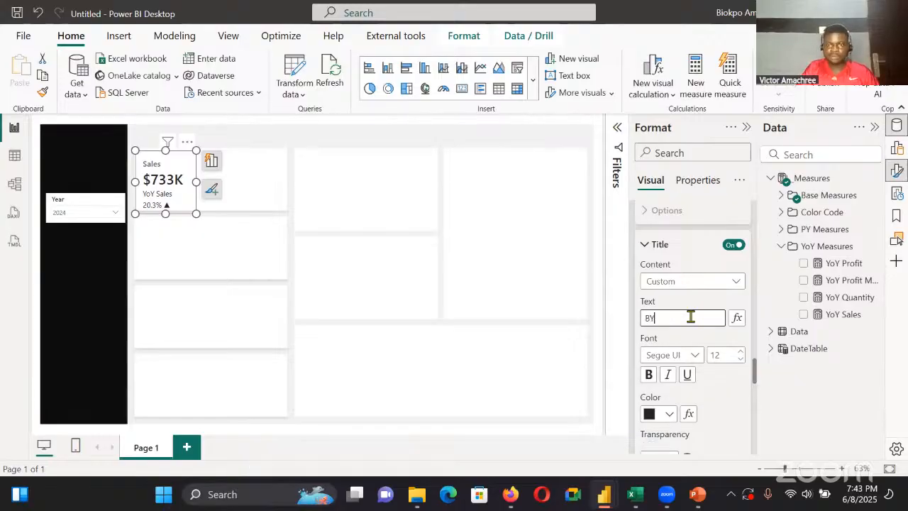
pyautogui.press('BackSpace')
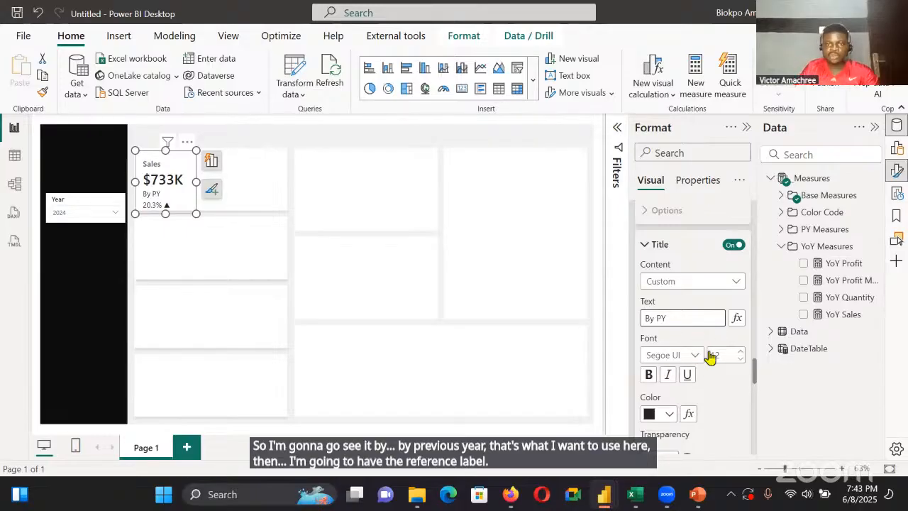
# Format the reference label's value in Segoe UI Bold at size 14
pyautogui.scroll(2, 705, 369)
pyautogui.scroll(-6, 690, 366)
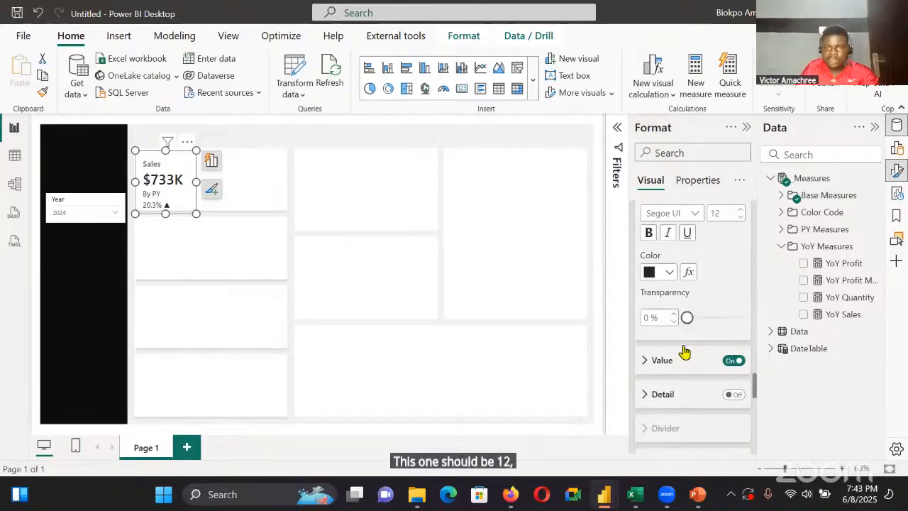
pyautogui.click(684, 363)
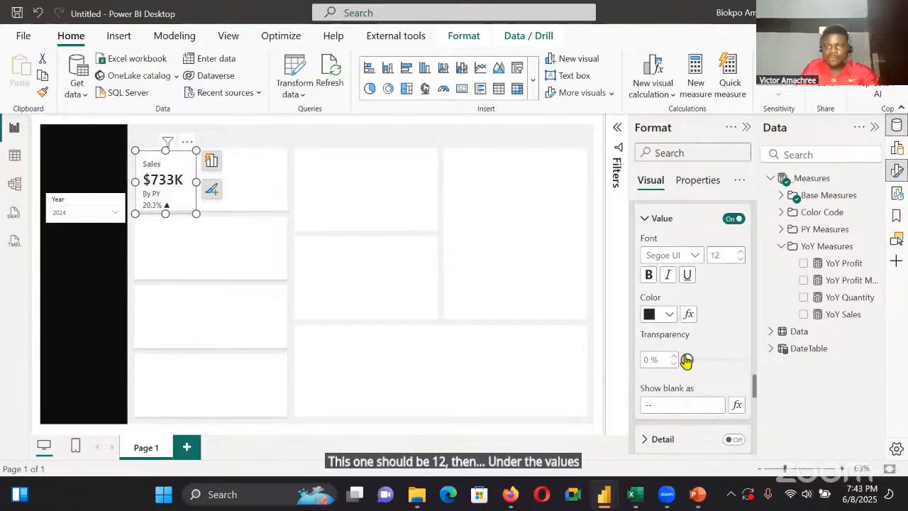
pyautogui.doubleClick(738, 251)
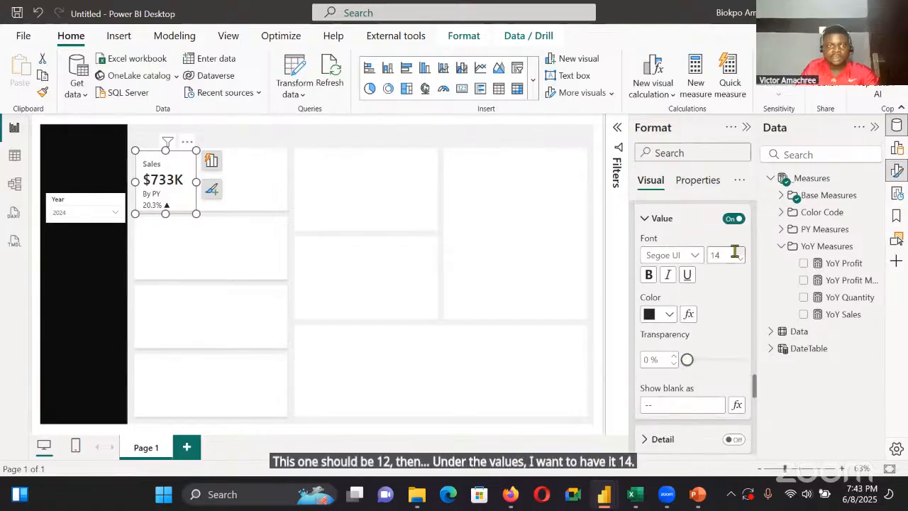
pyautogui.click(690, 254)
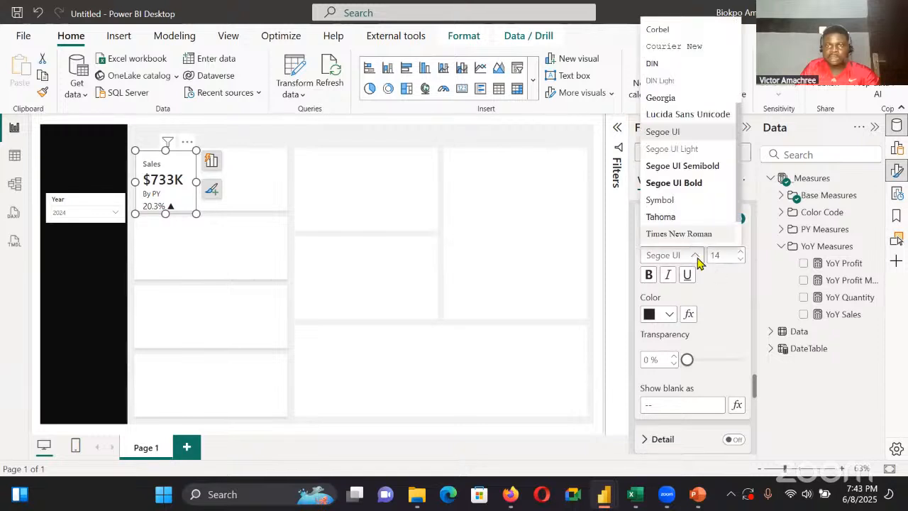
pyautogui.click(695, 182)
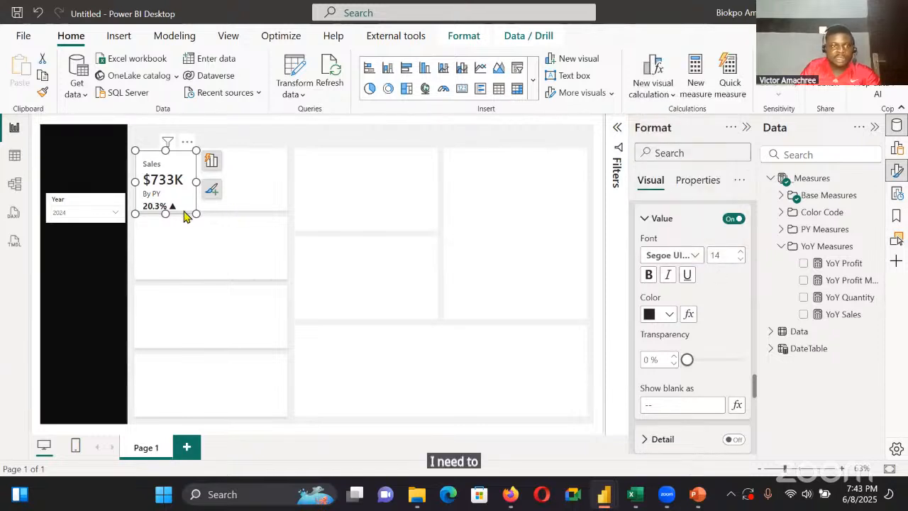
# Reposition and resize the Sales card to about 136 wide and 146 high, at horizontal 230 and vertical 79
pyautogui.moveTo(166, 194); pyautogui.dragTo(167, 189)
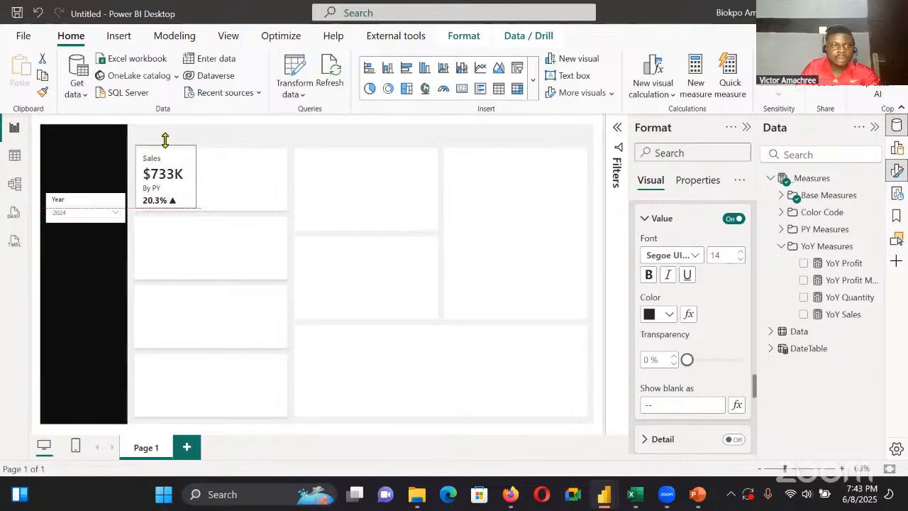
pyautogui.moveTo(165, 139); pyautogui.dragTo(163, 147)
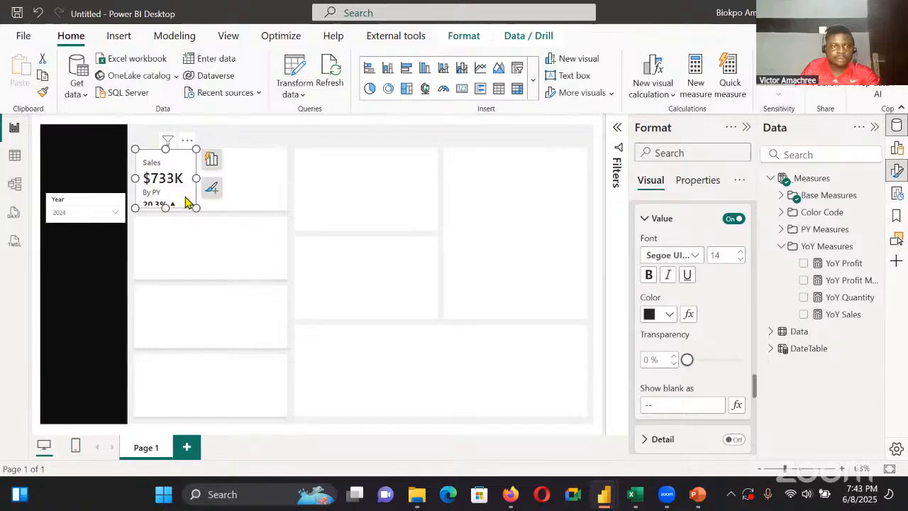
pyautogui.moveTo(164, 209); pyautogui.dragTo(162, 215)
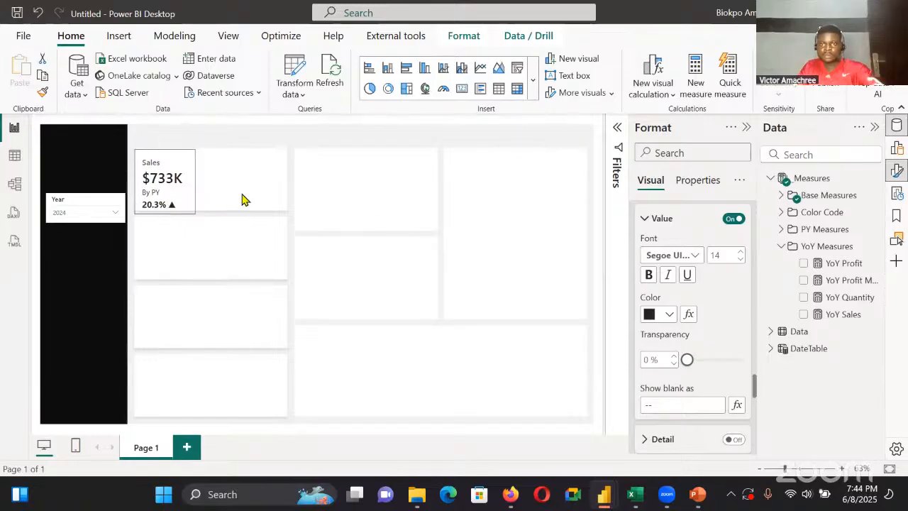
pyautogui.scroll(5, 701, 287)
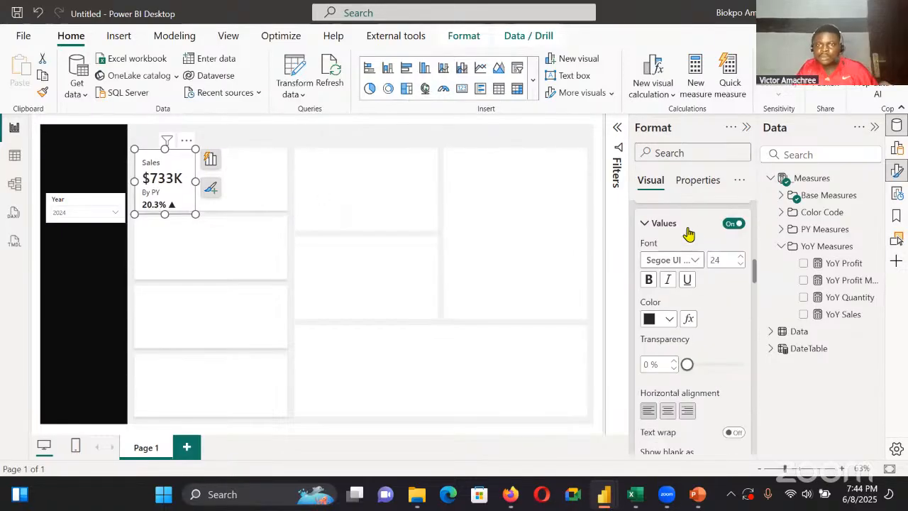
pyautogui.scroll(5, 691, 231)
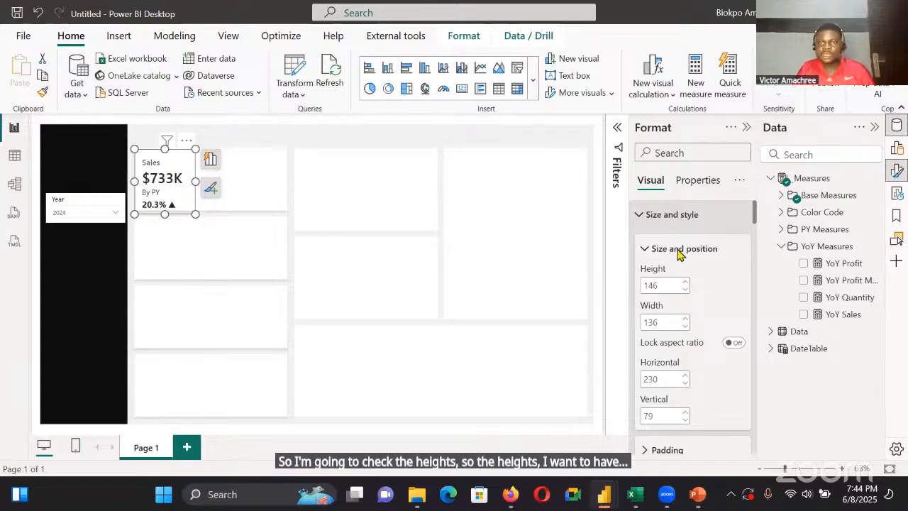
pyautogui.click(379, 231)
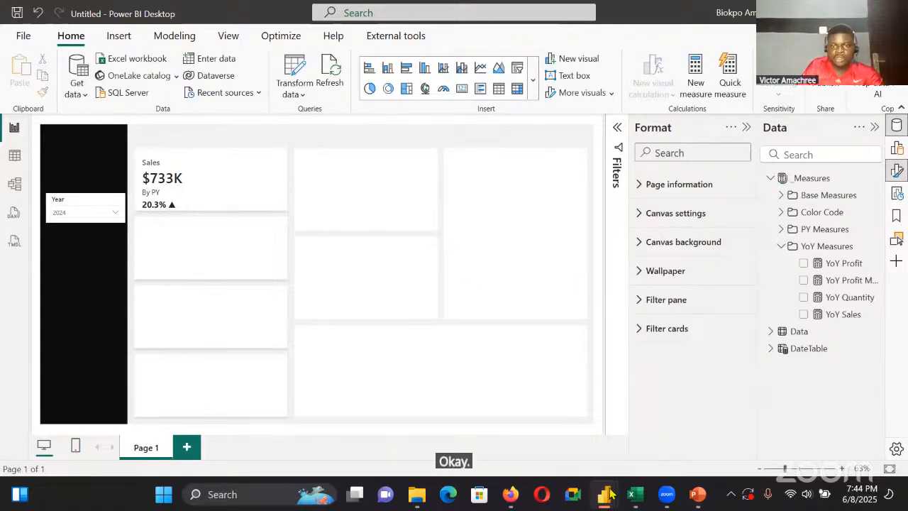
# Switch to the finished Superstore Overview report and examine its page's canvas type, height and width
pyautogui.moveTo(609, 493)
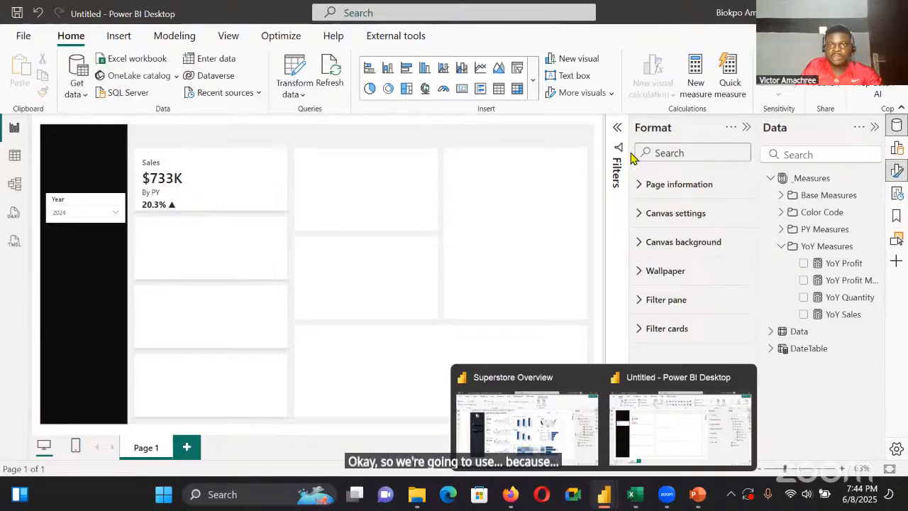
pyautogui.hotkey('alt', 'Tab')
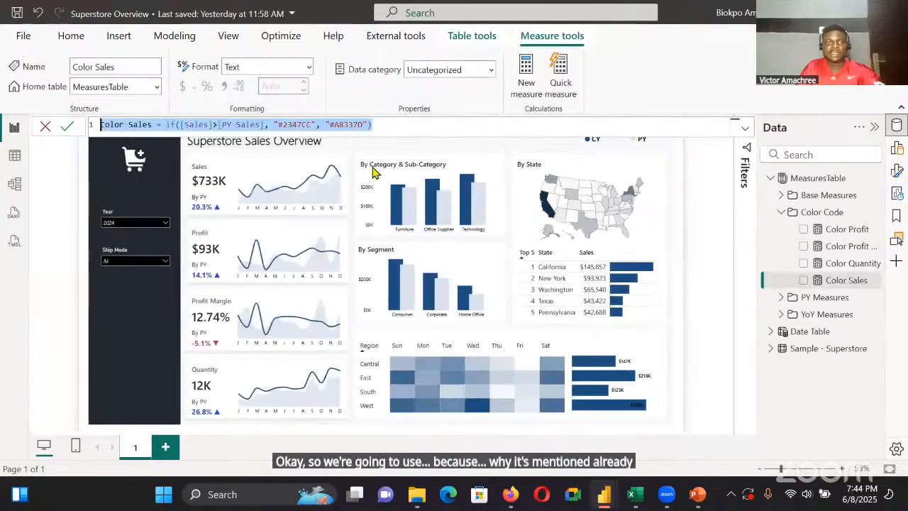
pyautogui.click(478, 137)
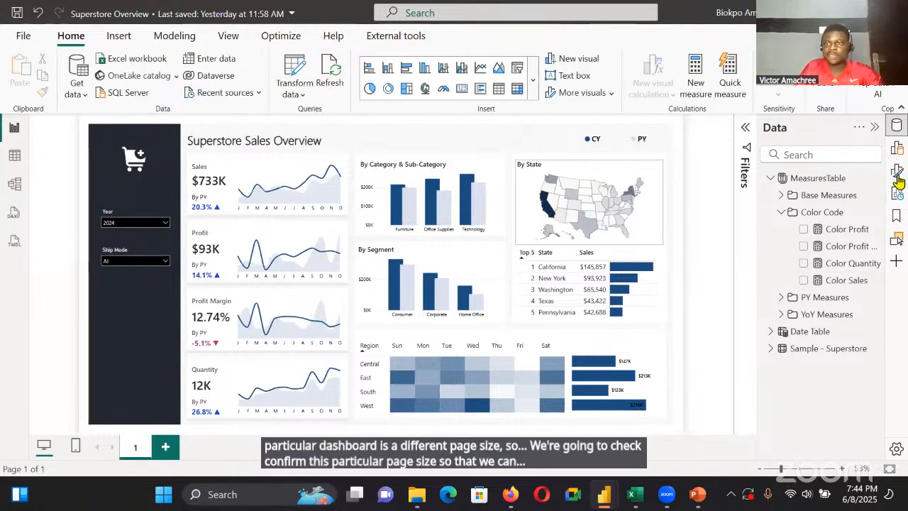
pyautogui.click(897, 148)
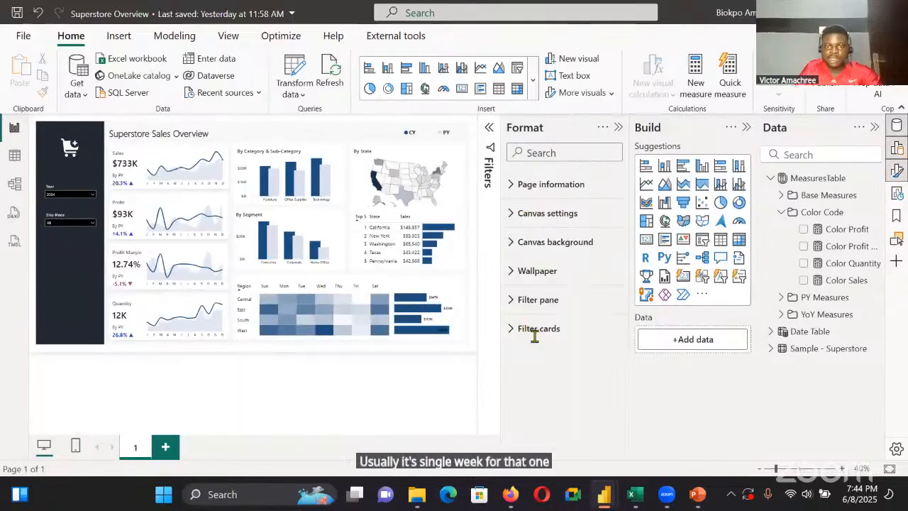
pyautogui.click(549, 213)
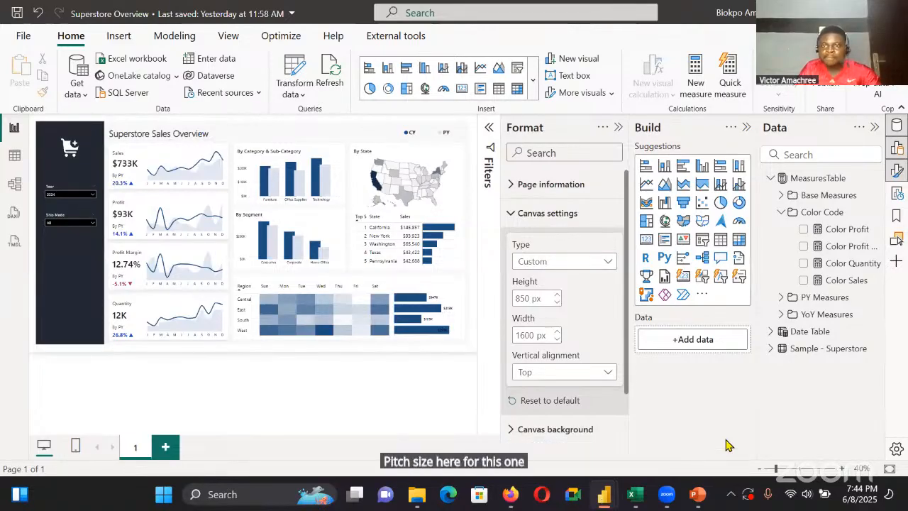
# Return to the untitled report and set its canvas to a custom size, 850 px high and 1600 px wide
pyautogui.hotkey('alt', 'Tab')
pyautogui.click(675, 212)
pyautogui.click(691, 261)
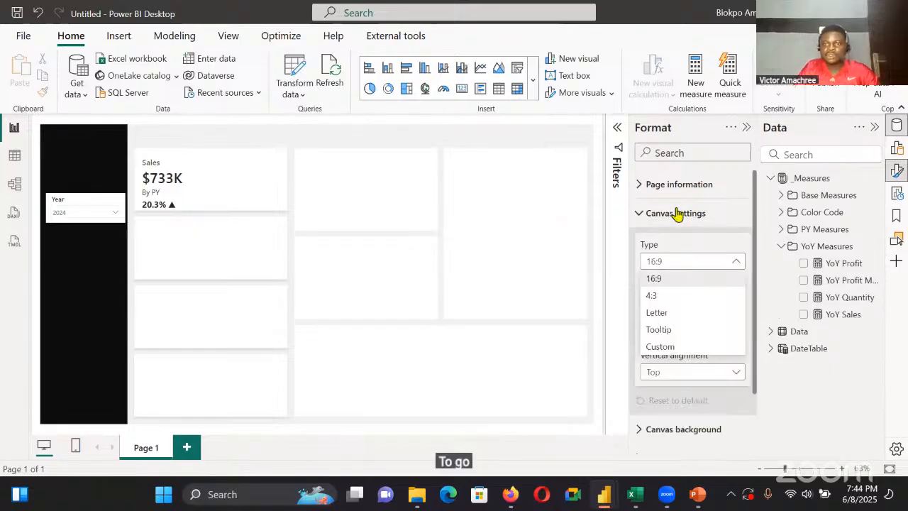
pyautogui.click(673, 348)
pyautogui.doubleClick(659, 298)
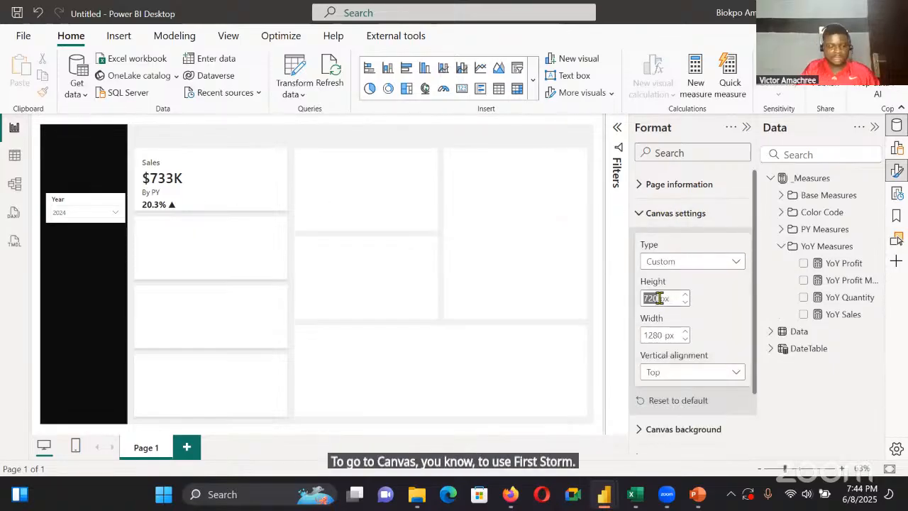
pyautogui.write('85')
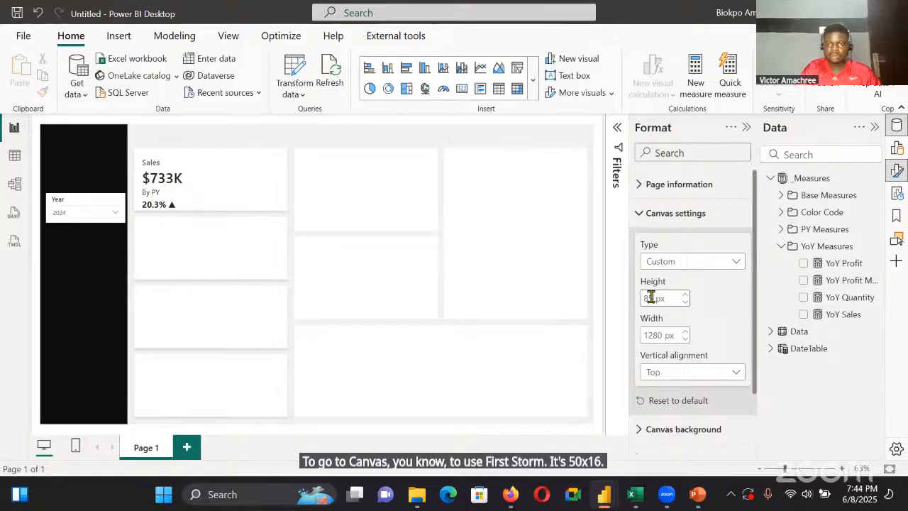
pyautogui.write('0')
pyautogui.doubleClick(664, 335)
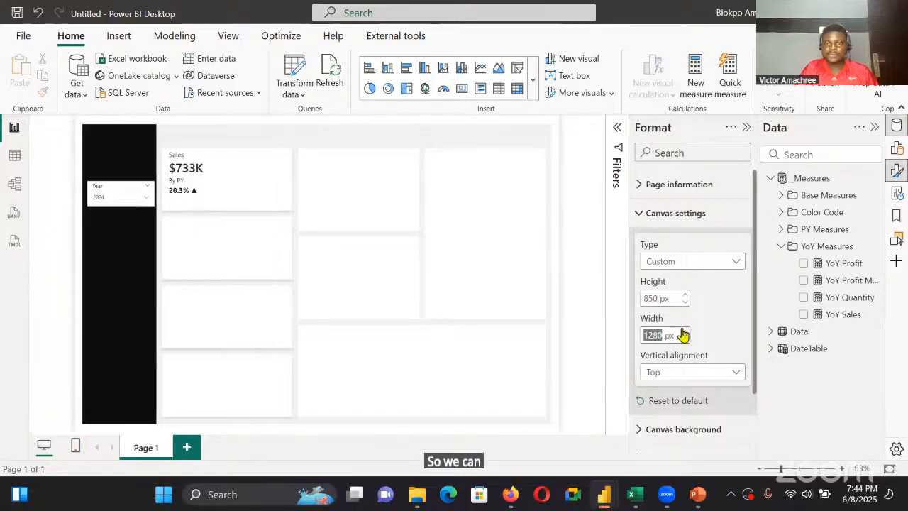
pyautogui.press('BackSpace')
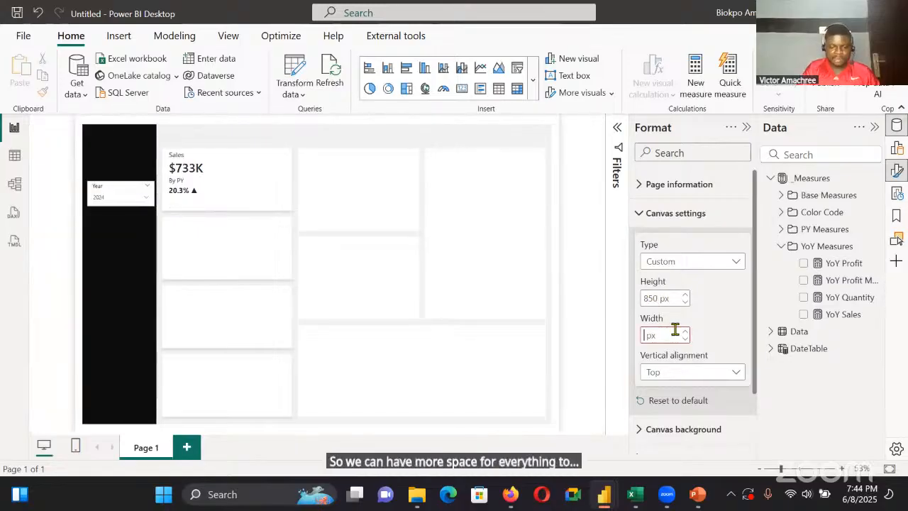
pyautogui.write('1600')
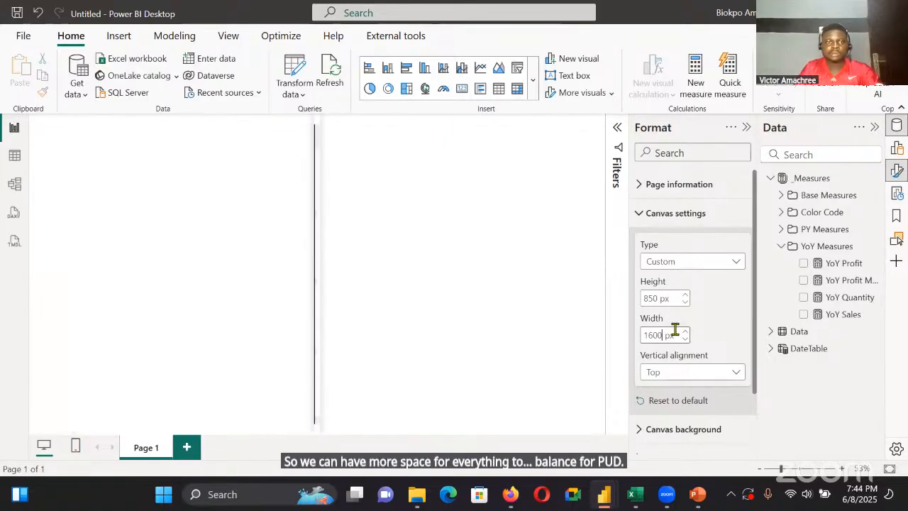
# Move the Sales card back inside the first placeholder box, at about horizontal 291 and vertical 102
pyautogui.click(152, 183)
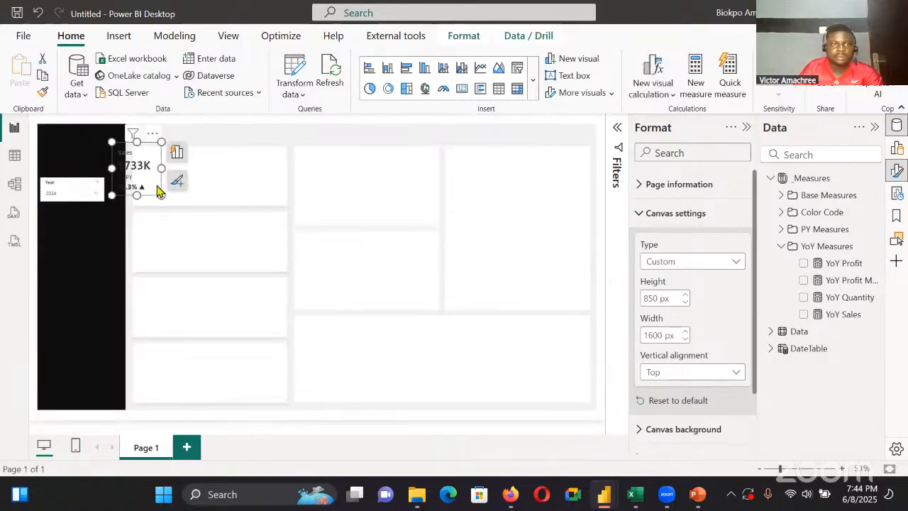
pyautogui.moveTo(174, 197); pyautogui.dragTo(178, 191)
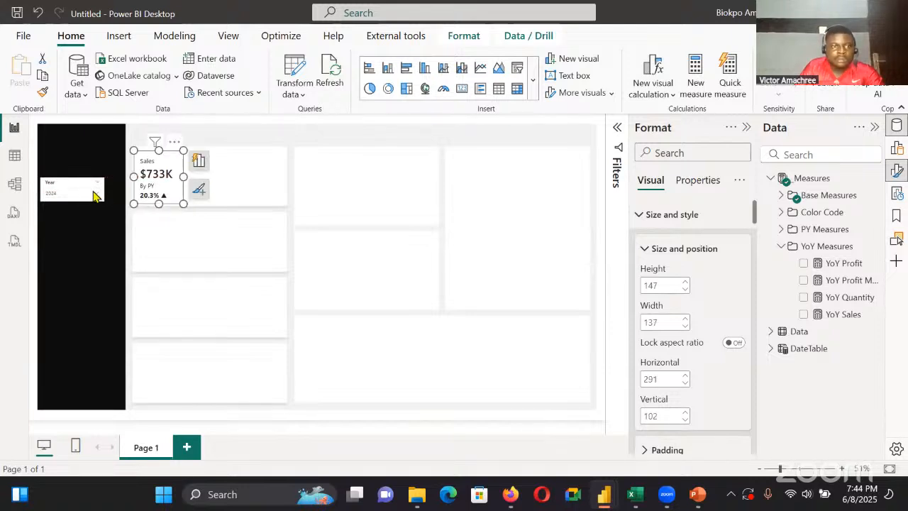
pyautogui.click(113, 202)
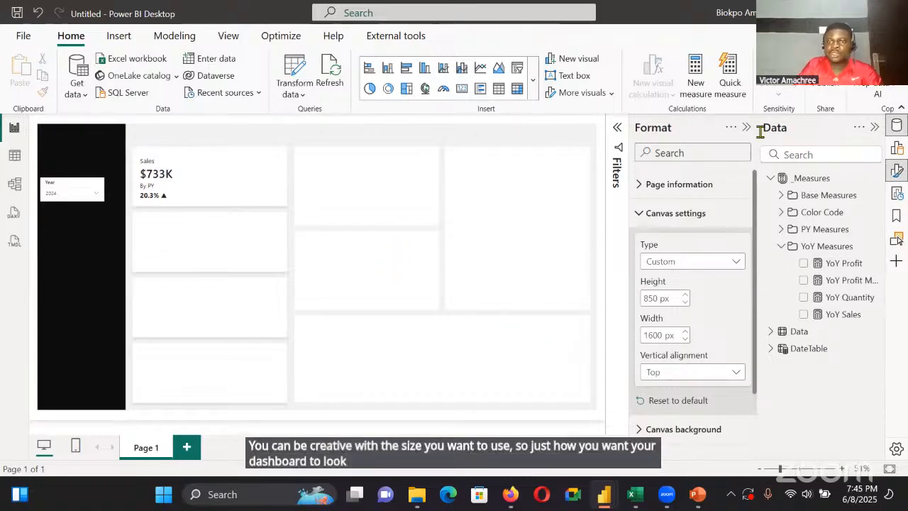
pyautogui.click(688, 371)
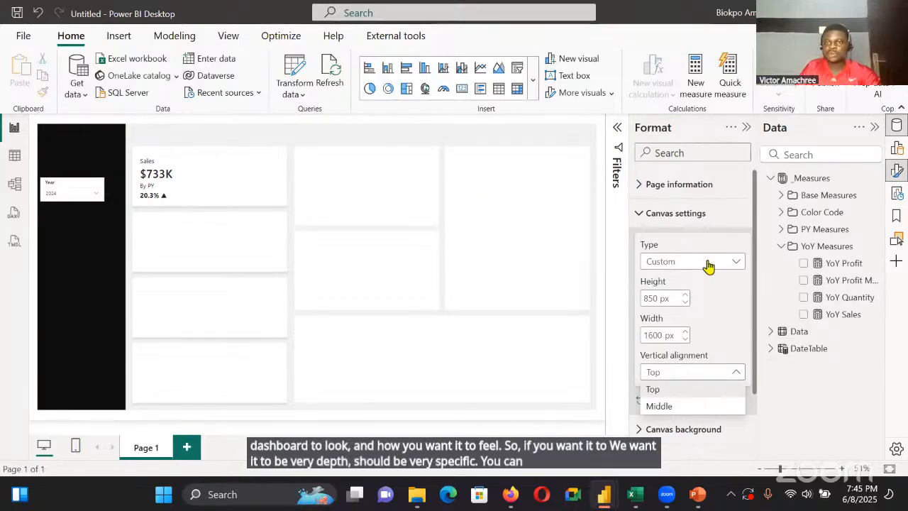
pyautogui.click(716, 284)
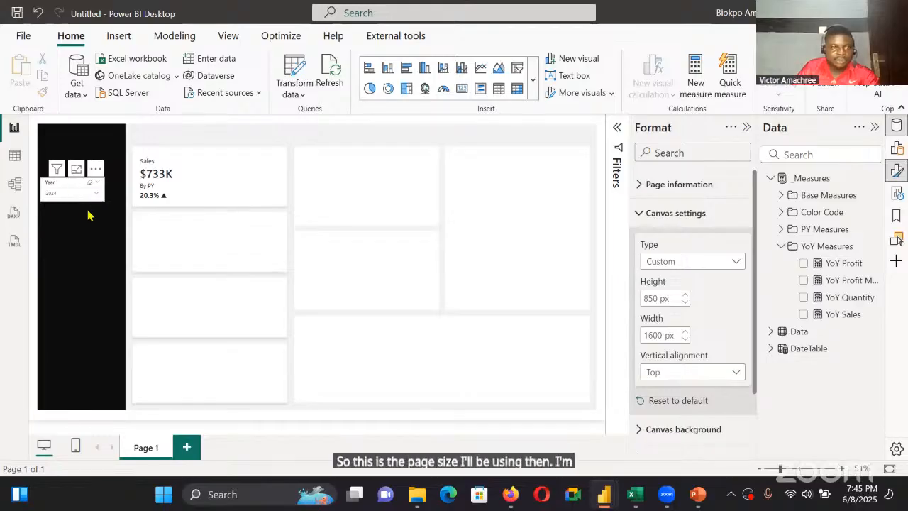
# Move the Year slicer slightly lower and widen it to span most of the black sidebar
pyautogui.moveTo(41, 191); pyautogui.dragTo(69, 206)
pyautogui.press('Escape')
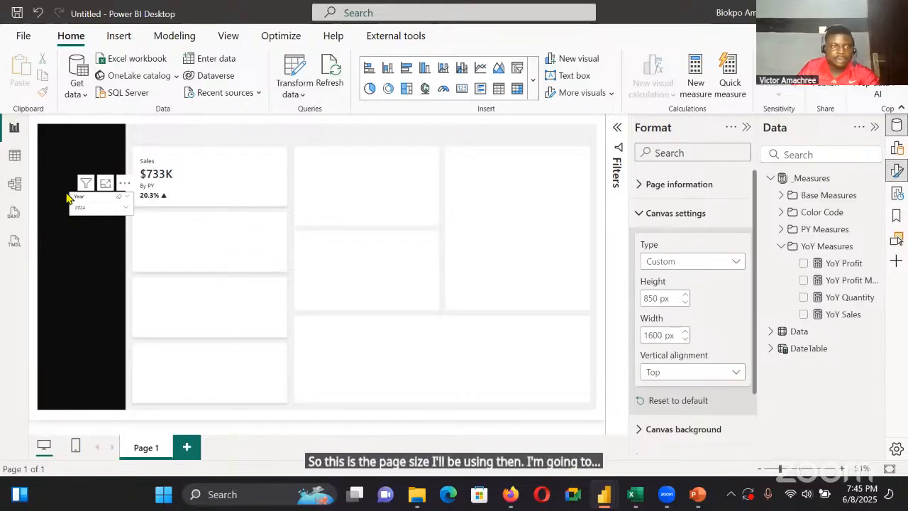
pyautogui.moveTo(74, 197); pyautogui.dragTo(116, 198)
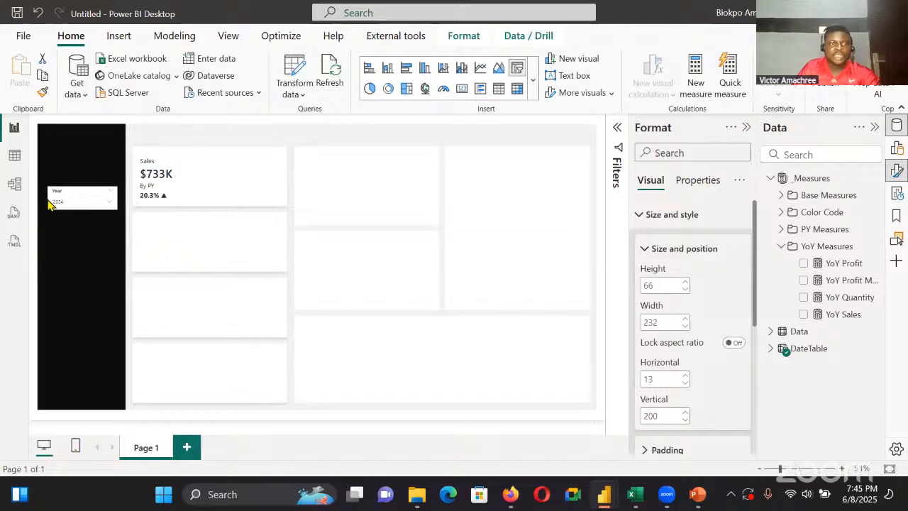
# Duplicate the Sales card three times and place the copies in the second, third and fourth placeholder boxes, aligned under the original
pyautogui.click(175, 182)
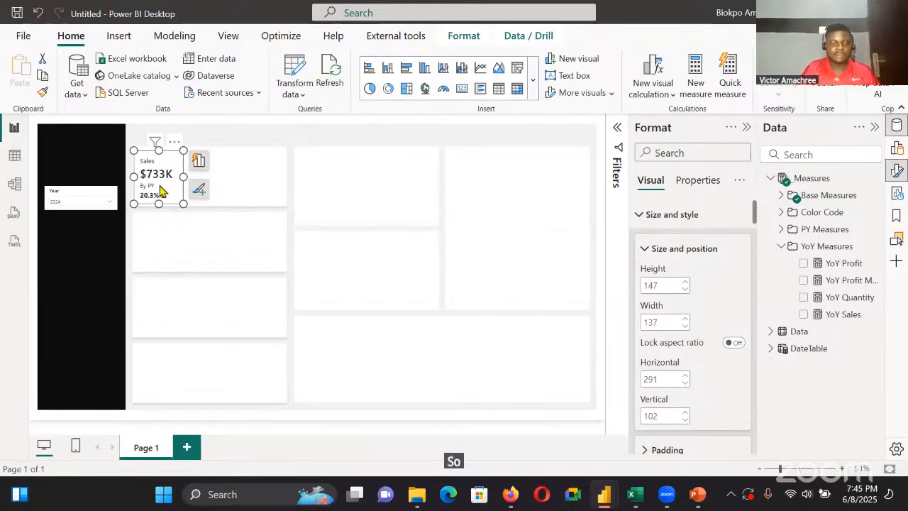
pyautogui.hotkey('ctrl', 'c')
pyautogui.hotkey('ctrl', 'v')
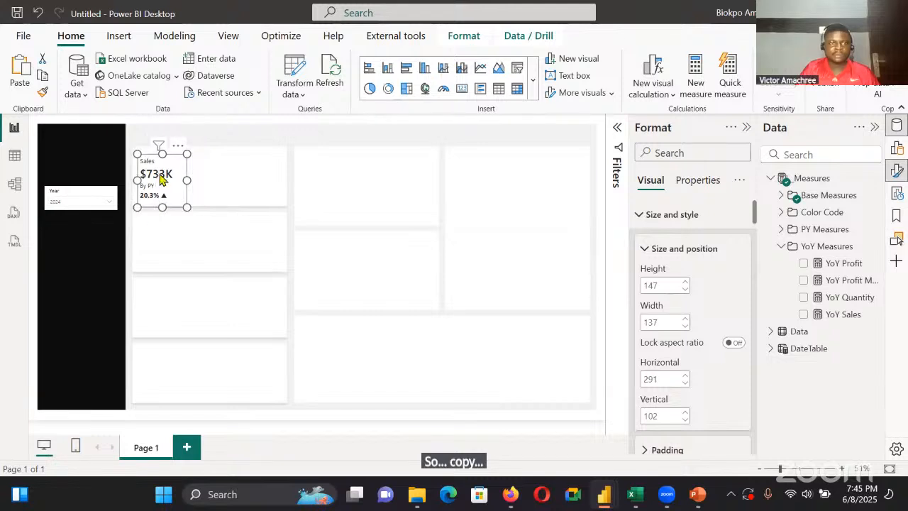
pyautogui.moveTo(144, 204); pyautogui.dragTo(151, 243)
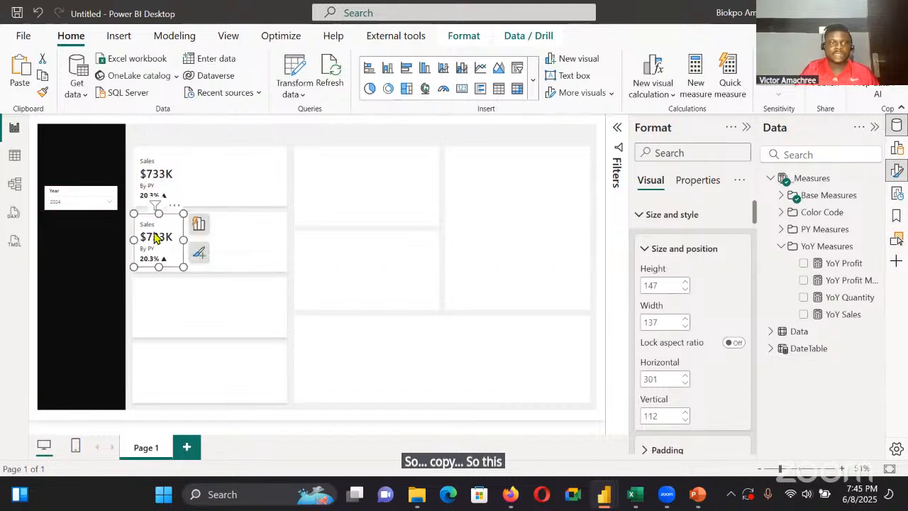
pyautogui.hotkey('ctrl', 'v')
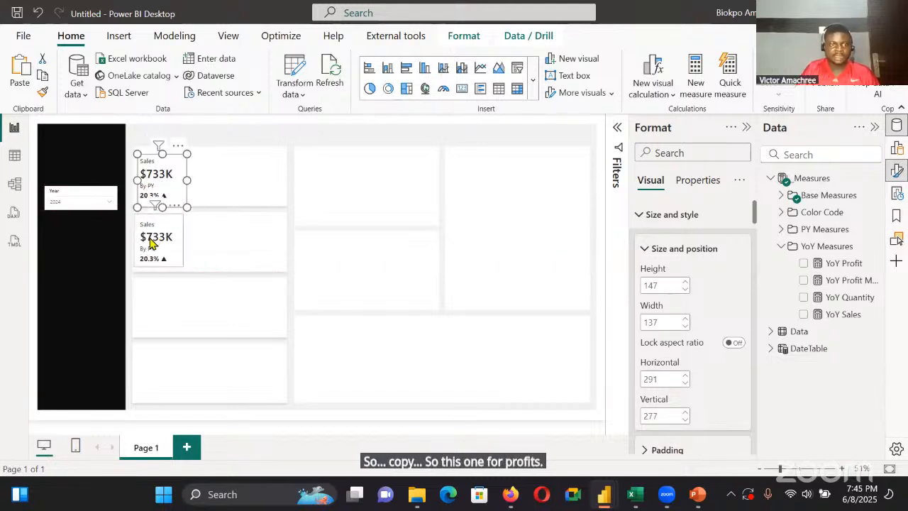
pyautogui.moveTo(162, 198); pyautogui.dragTo(159, 315)
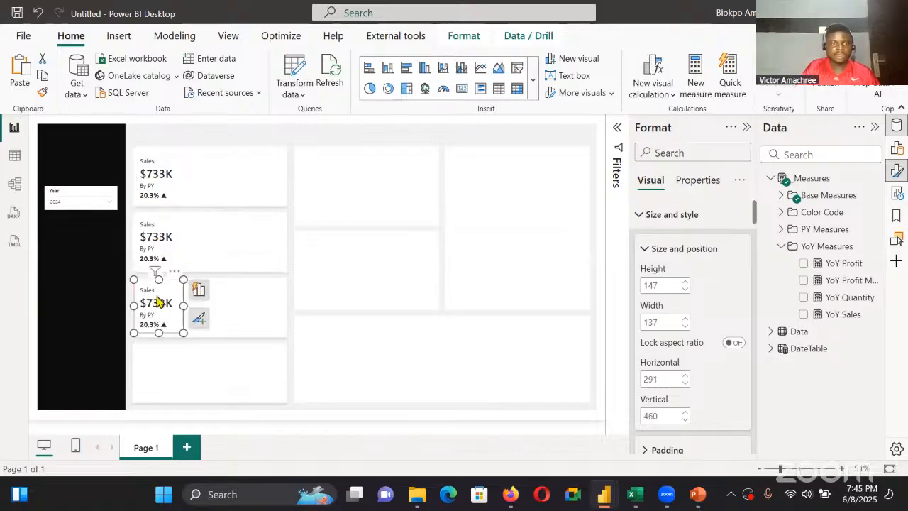
pyautogui.click(144, 204)
pyautogui.hotkey('ctrl', 'v')
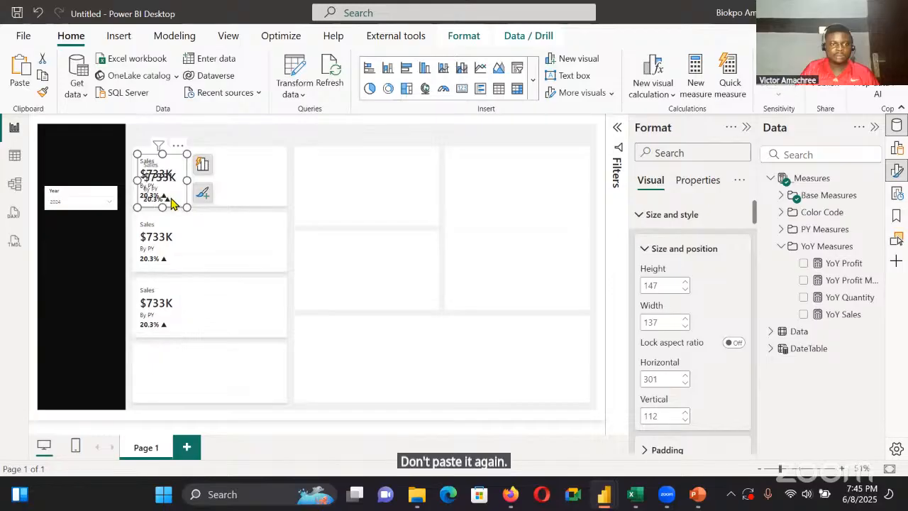
pyautogui.moveTo(173, 203); pyautogui.dragTo(167, 376)
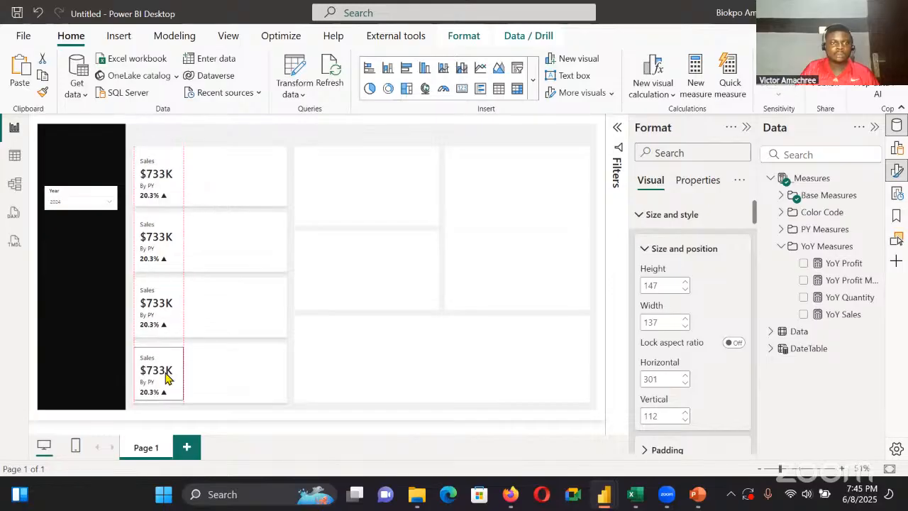
# Colour the first Sales card's reference label value by field value, based on the Color Sales measure
pyautogui.click(168, 190)
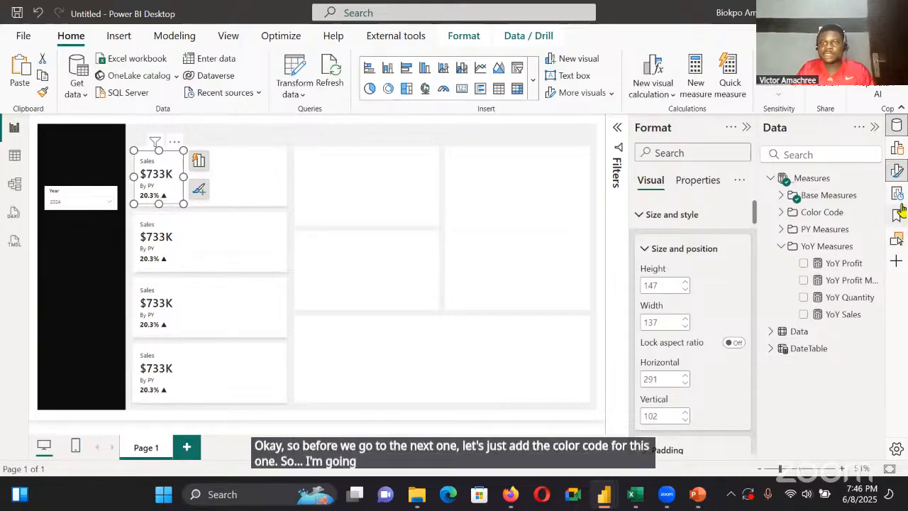
pyautogui.scroll(-10, 695, 343)
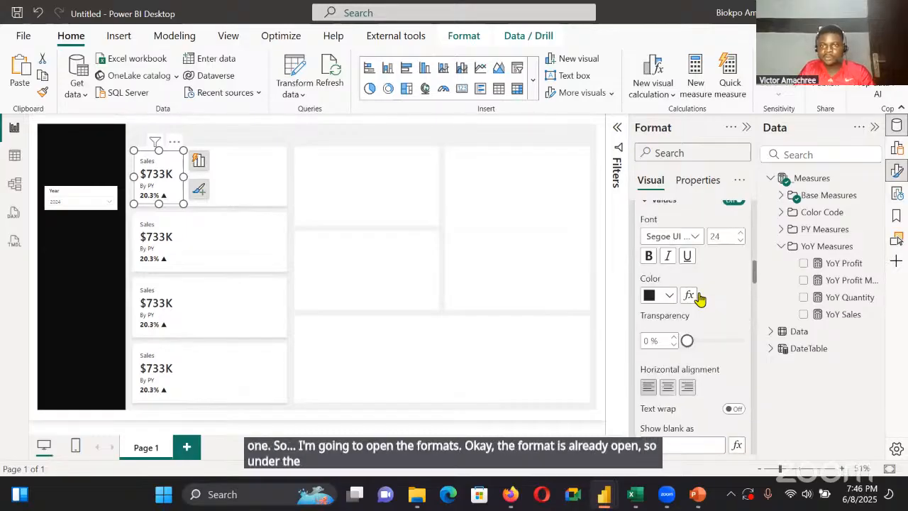
pyautogui.scroll(5, 699, 298)
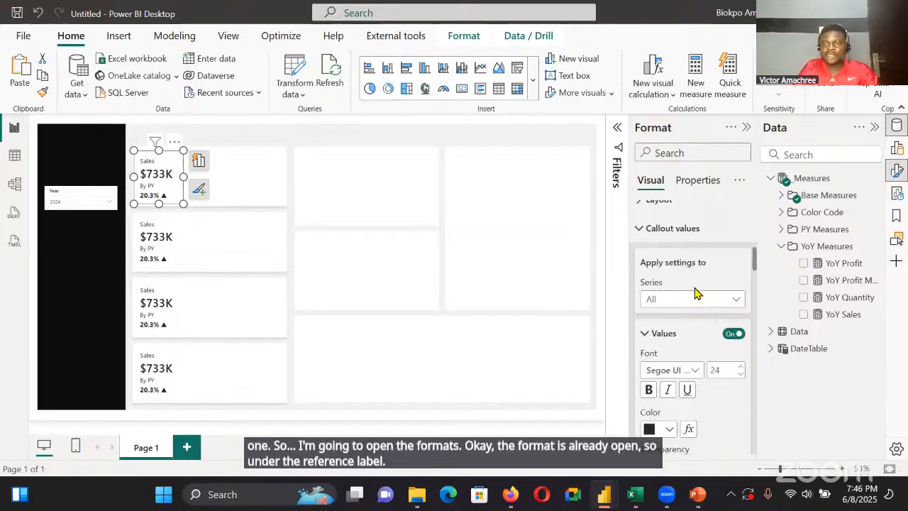
pyautogui.scroll(-5, 681, 309)
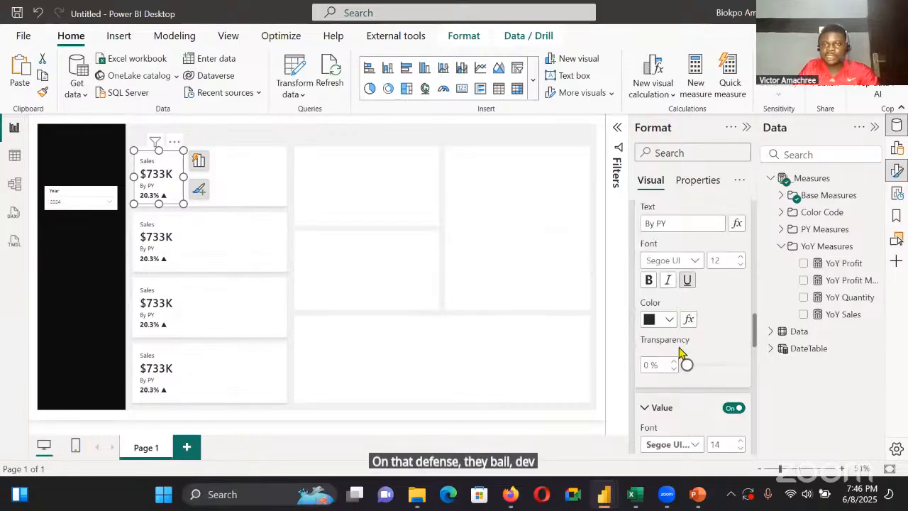
pyautogui.scroll(-3, 681, 327)
pyautogui.scroll(-2, 681, 326)
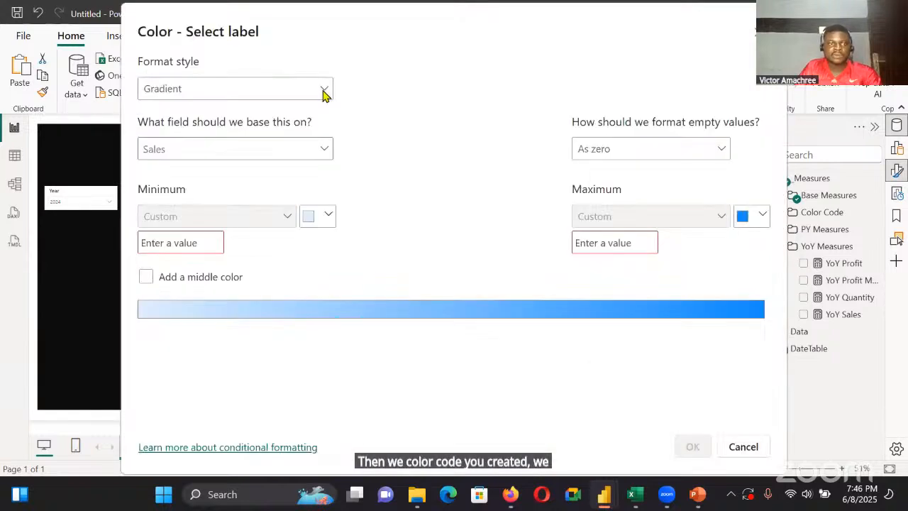
pyautogui.click(323, 90)
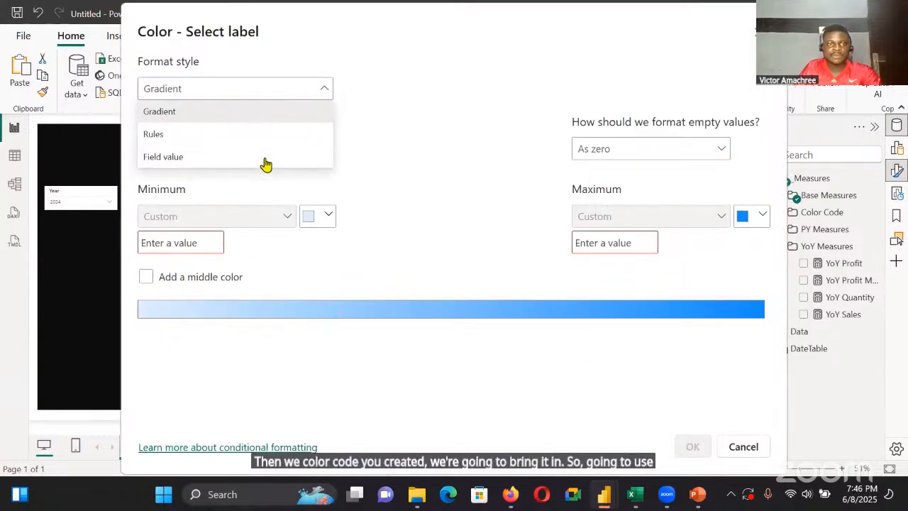
pyautogui.click(265, 162)
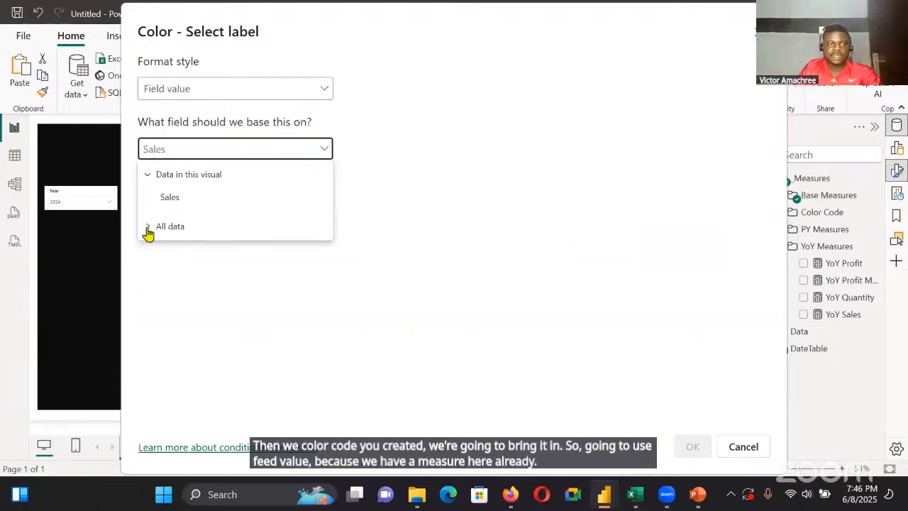
pyautogui.click(147, 227)
pyautogui.click(167, 247)
pyautogui.click(175, 283)
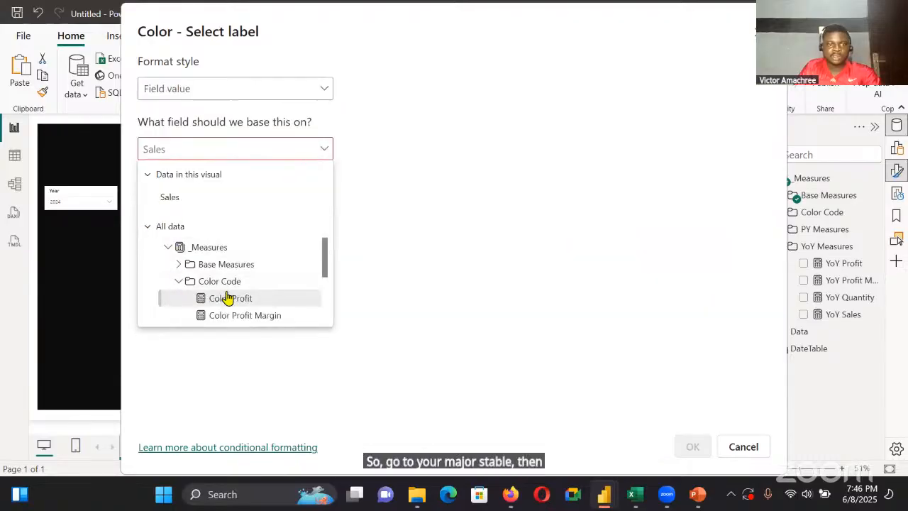
pyautogui.scroll(-2, 227, 296)
pyautogui.click(228, 278)
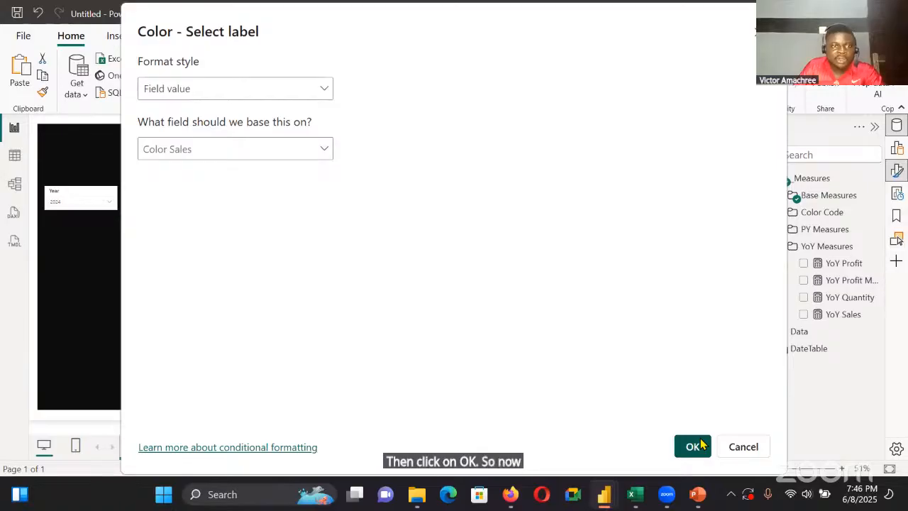
pyautogui.click(693, 446)
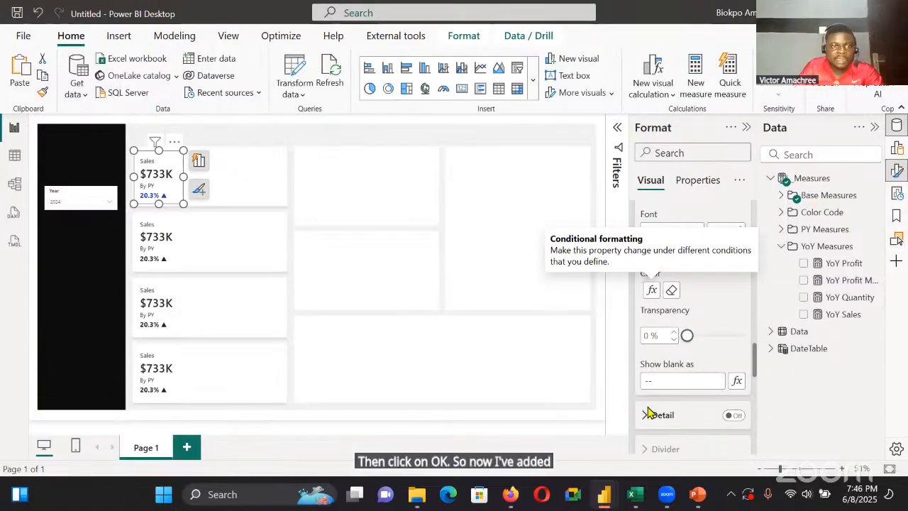
# Check the first Sales card's reference label colour by switching the Year slicer between 2022, 2023 and 2024
pyautogui.click(158, 173)
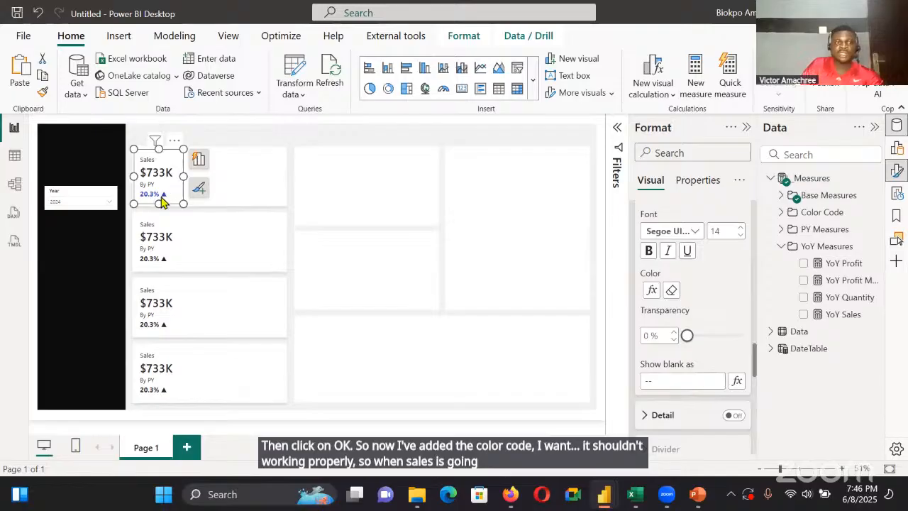
pyautogui.click(103, 204)
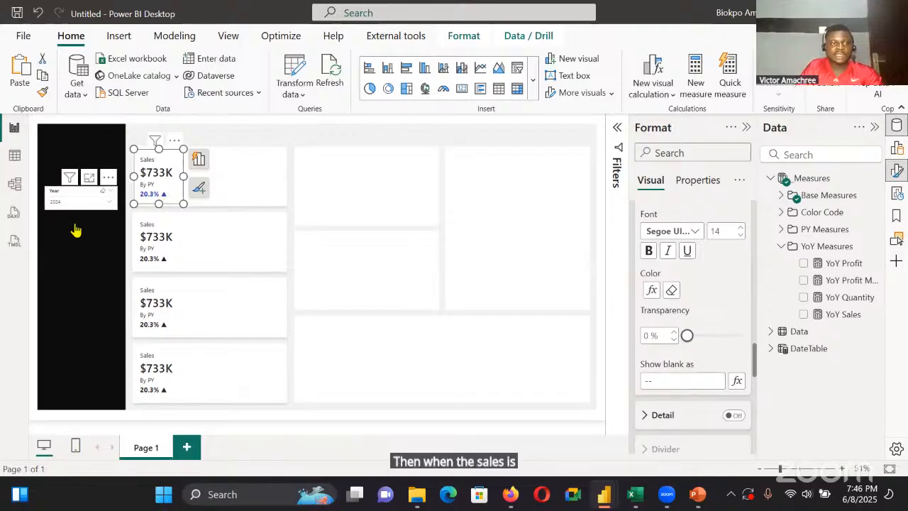
pyautogui.click(66, 244)
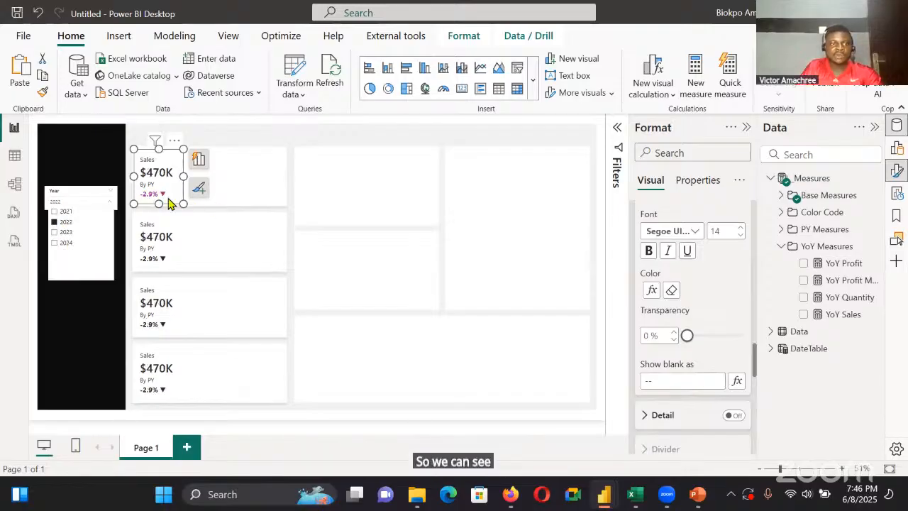
pyautogui.click(62, 232)
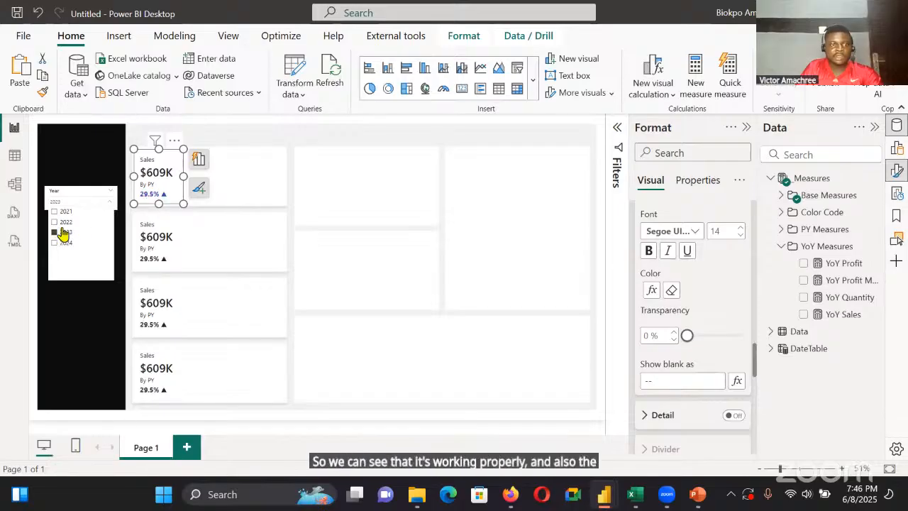
pyautogui.click(65, 223)
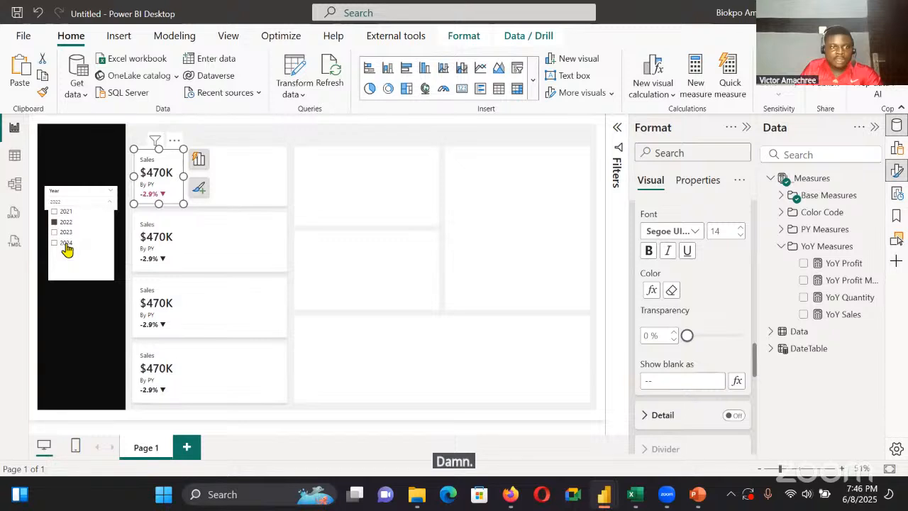
pyautogui.click(65, 243)
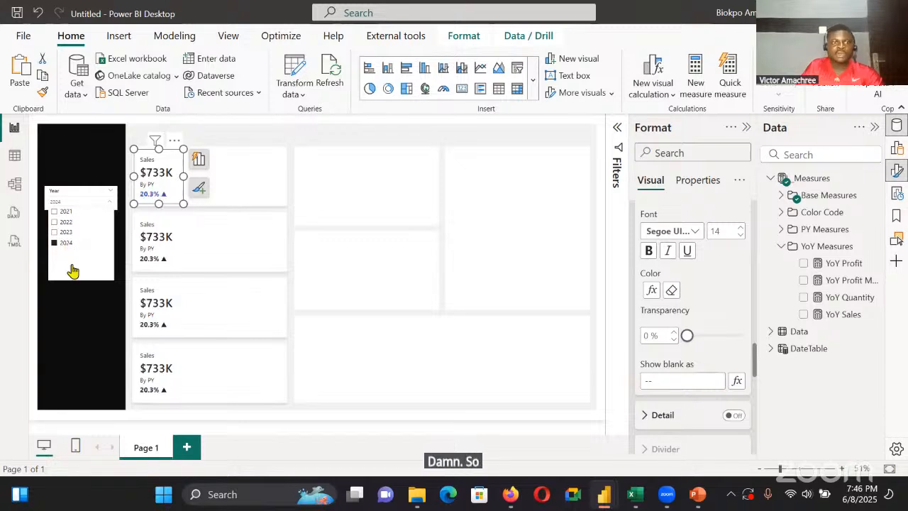
pyautogui.click(73, 276)
# Stretch the second card to a height of 163 and replace its Sales measure with Profit
pyautogui.click(169, 255)
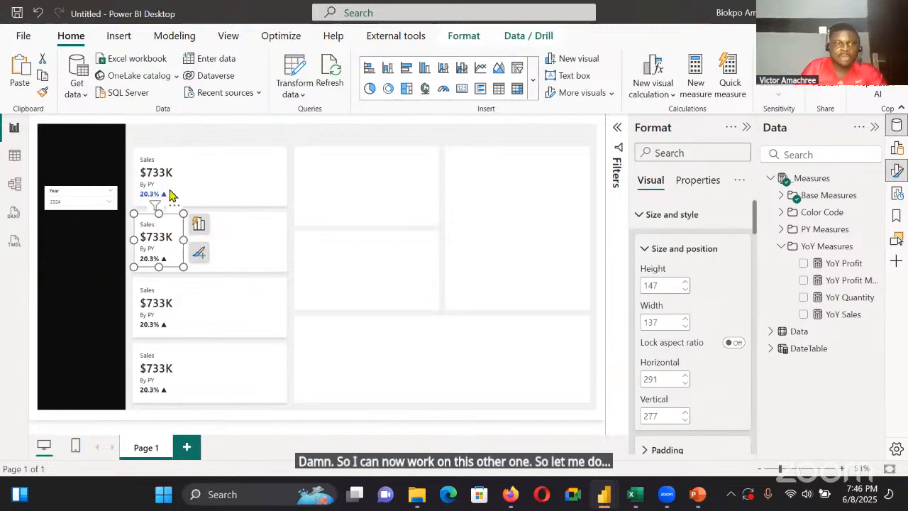
pyautogui.moveTo(158, 266); pyautogui.dragTo(152, 279)
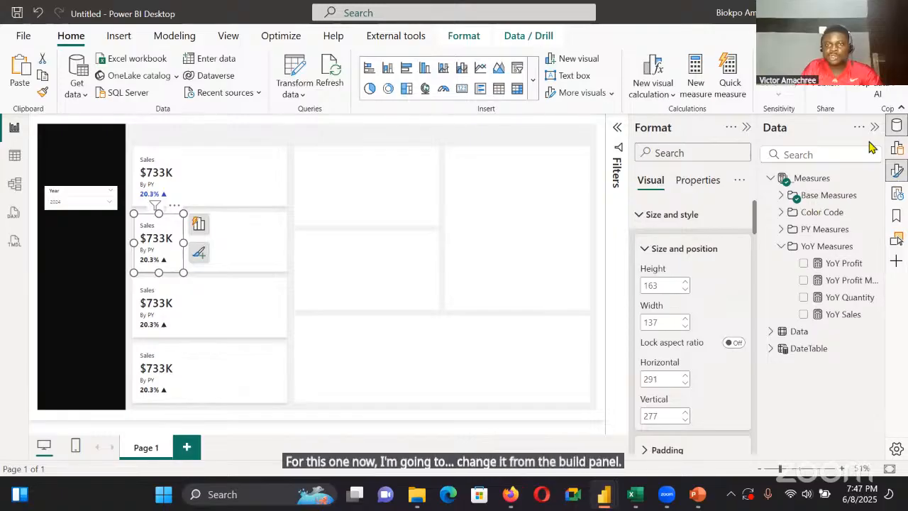
pyautogui.click(897, 148)
pyautogui.click(618, 128)
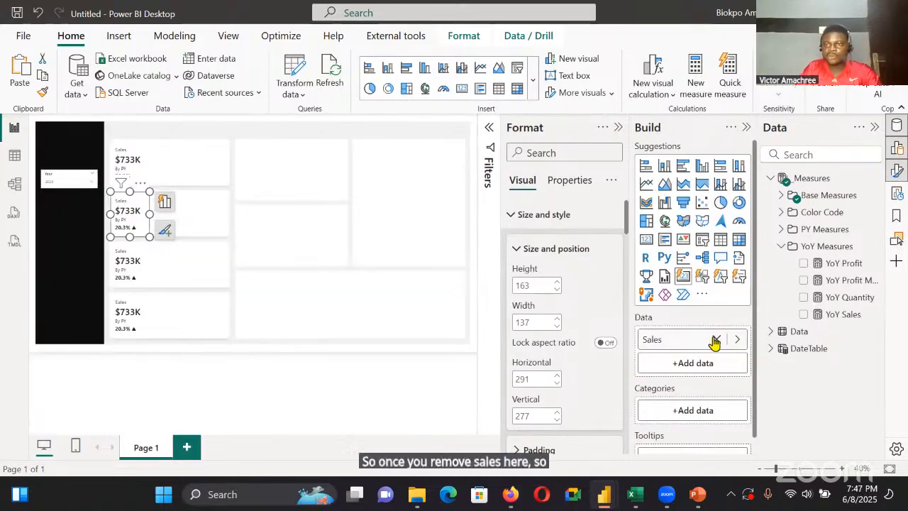
pyautogui.click(781, 195)
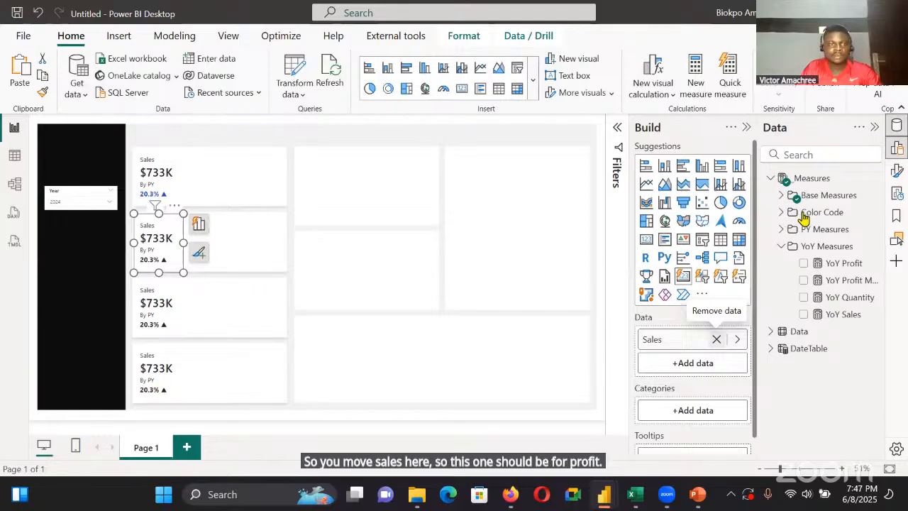
pyautogui.click(803, 212)
pyautogui.click(199, 252)
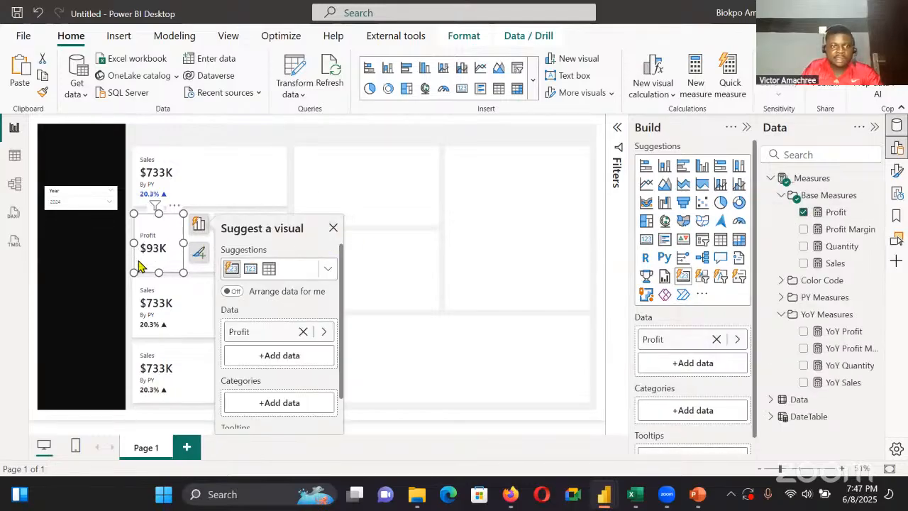
pyautogui.click(334, 228)
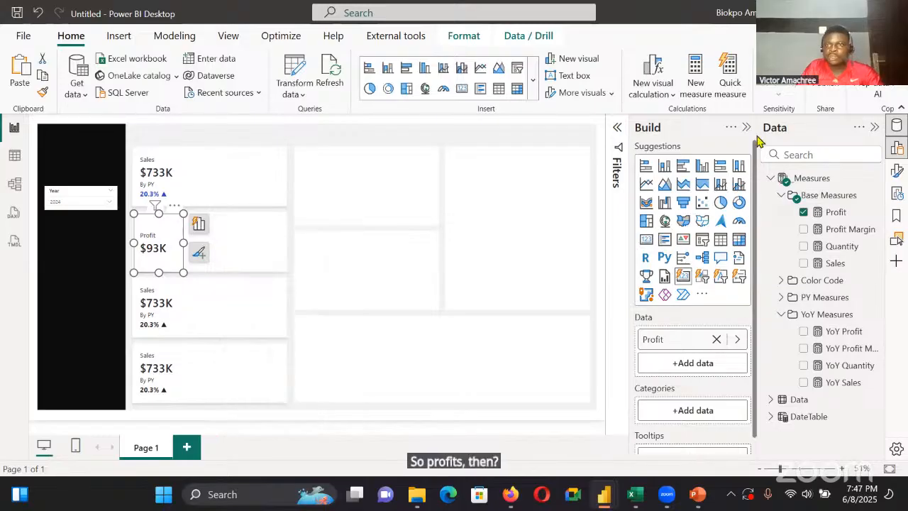
# Add the YoY Profit measure as the Profit card's reference label
pyautogui.click(896, 173)
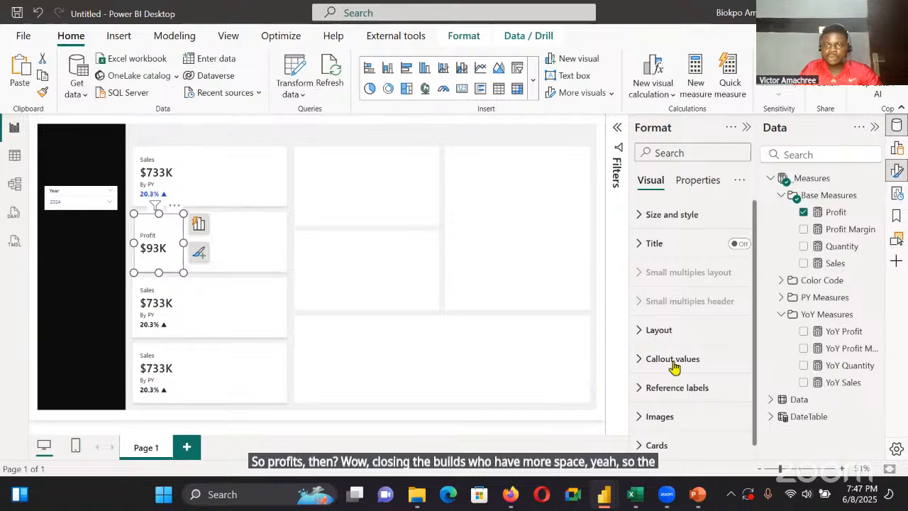
pyautogui.scroll(-1, 663, 380)
pyautogui.click(663, 381)
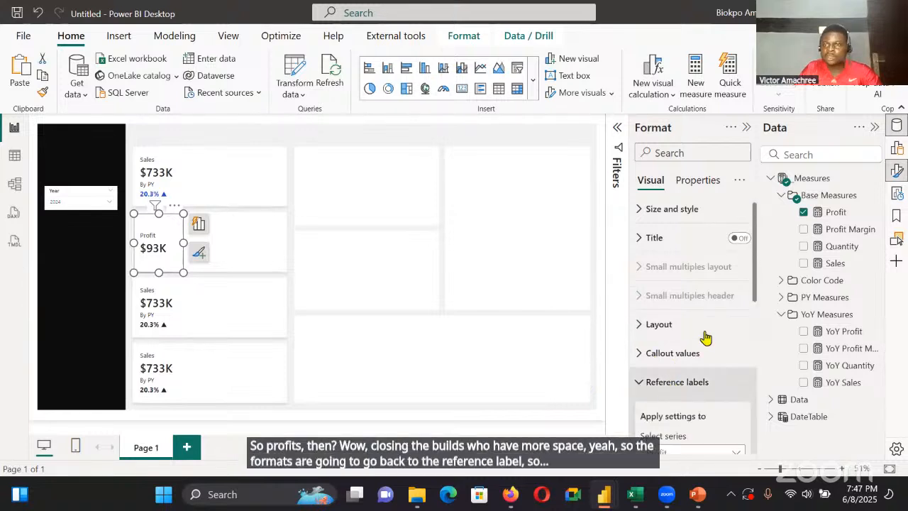
pyautogui.scroll(-3, 706, 338)
pyautogui.click(781, 297)
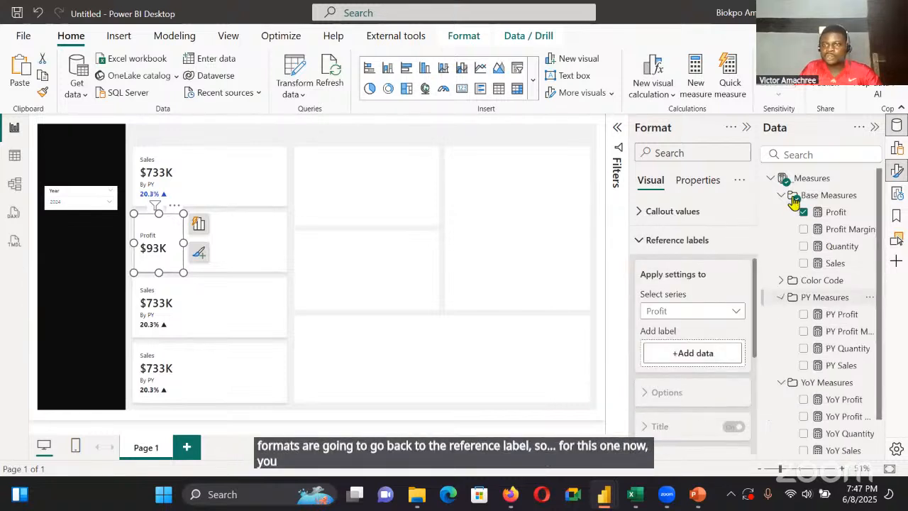
pyautogui.click(781, 297)
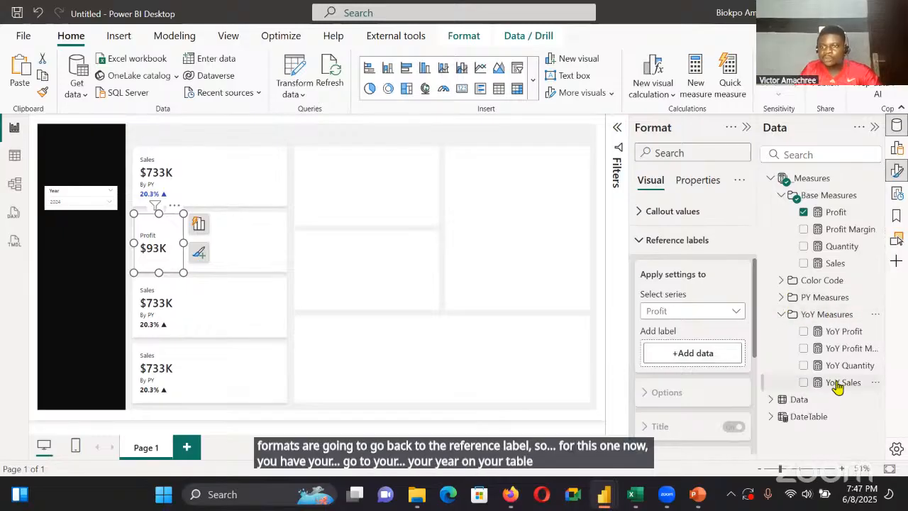
pyautogui.moveTo(839, 331); pyautogui.dragTo(700, 359)
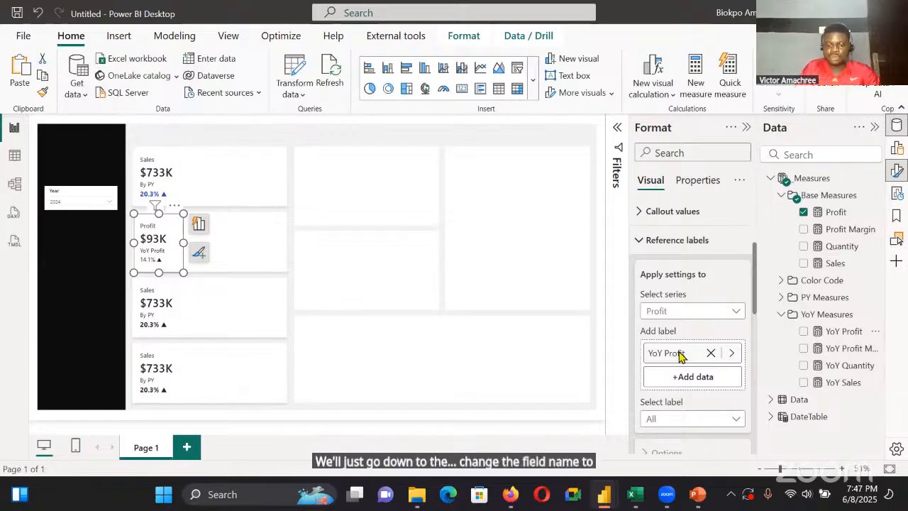
# Give the Profit card's YoY Profit reference label a custom title reading "By PY"
pyautogui.scroll(-5, 680, 357)
pyautogui.click(709, 242)
pyautogui.click(708, 276)
pyautogui.click(709, 277)
pyautogui.press('BackSpace')
pyautogui.press('BackSpace')
pyautogui.press('BackSpace')
pyautogui.press('BackSpace')
pyautogui.press('BackSpace')
pyautogui.press('BackSpace')
pyautogui.press('BackSpace')
pyautogui.press('BackSpace')
pyautogui.press('BackSpace')
pyautogui.press('BackSpace')
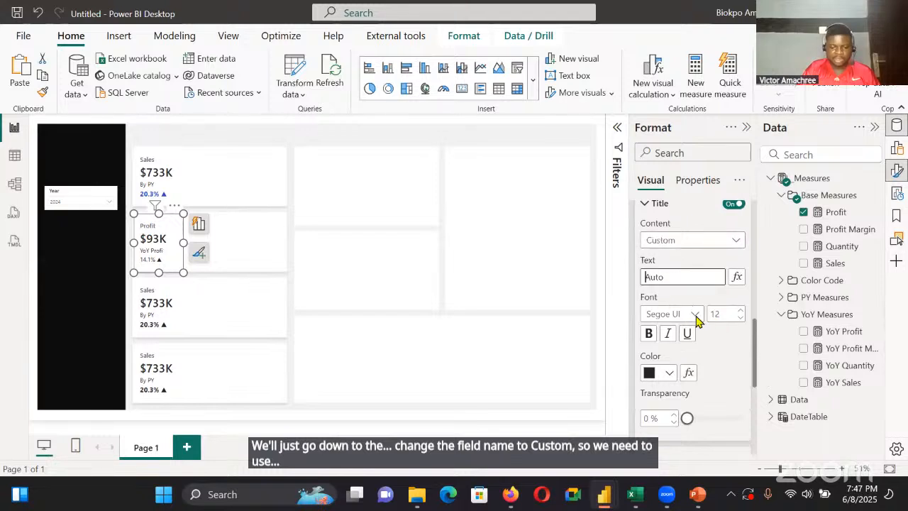
pyautogui.write('By PY')
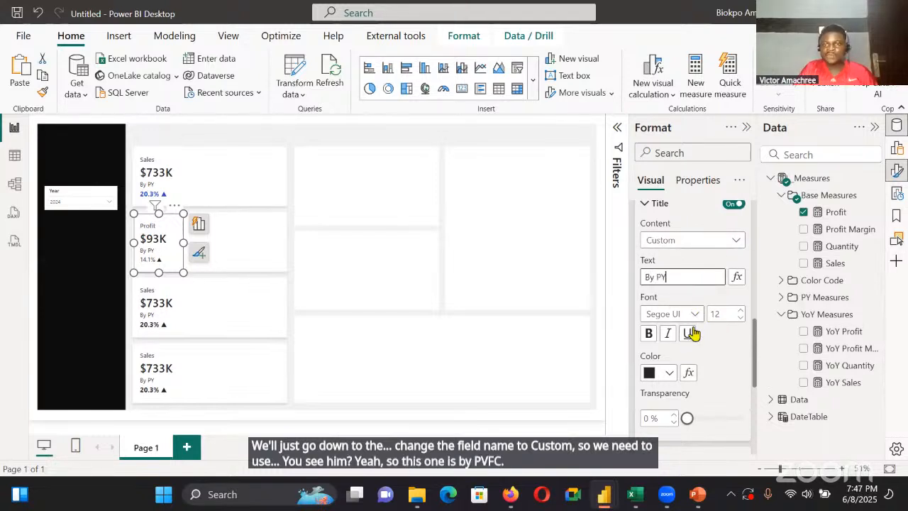
# Set the Profit card's reference label value to a bolder Segoe UI font at size 14 and colour it conditionally with the profit colour code
pyautogui.scroll(-2, 699, 344)
pyautogui.click(744, 354)
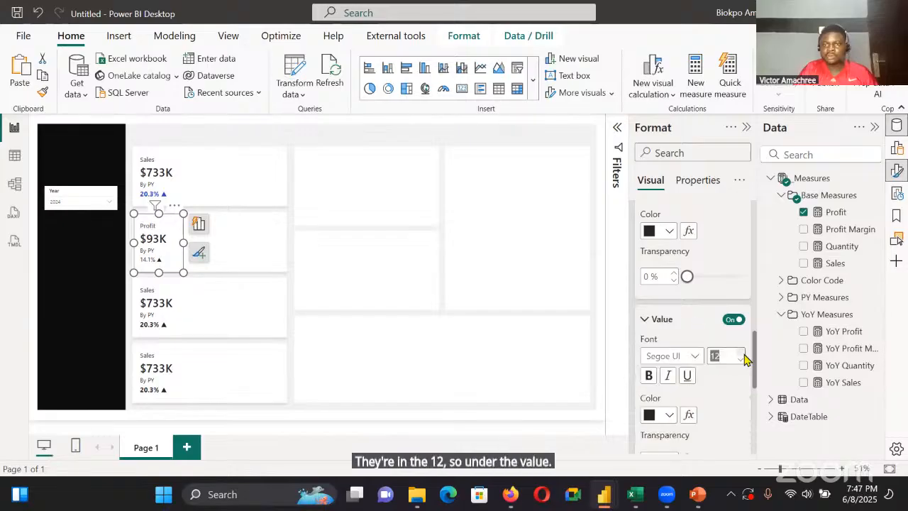
pyautogui.click(739, 353)
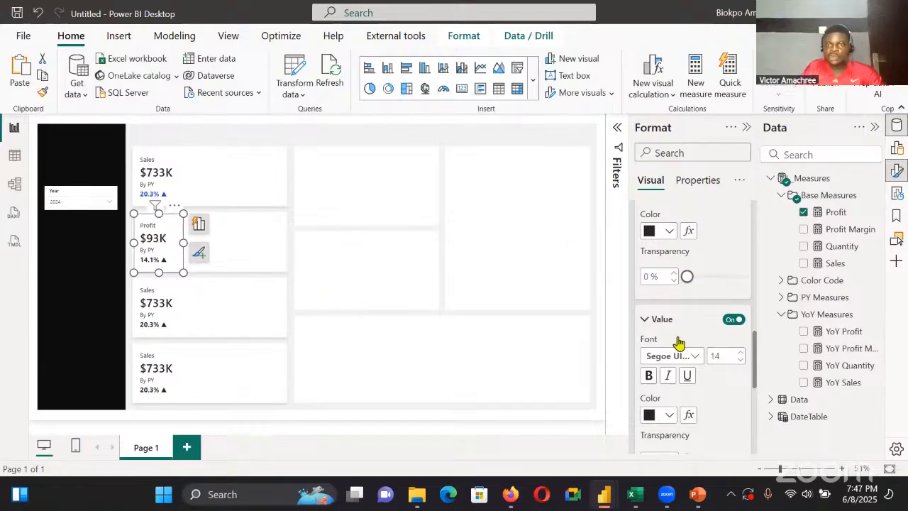
pyautogui.scroll(-2, 689, 278)
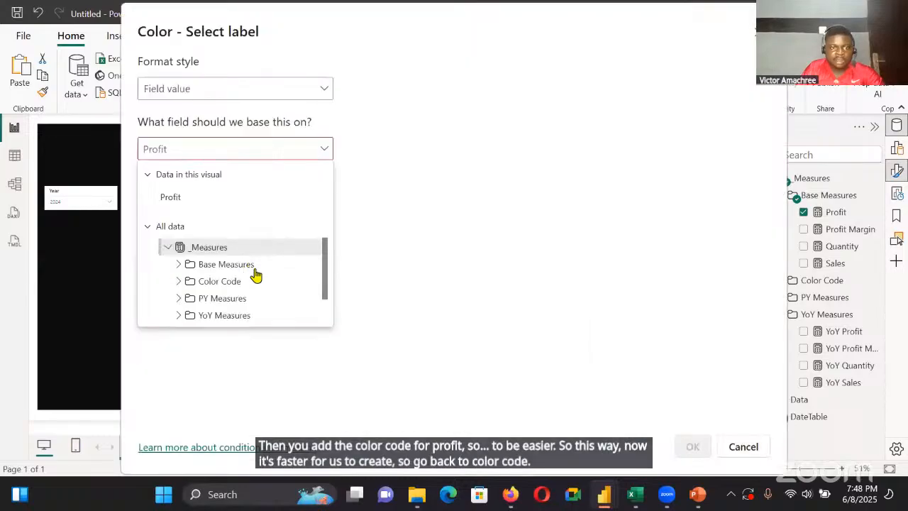
pyautogui.click(254, 281)
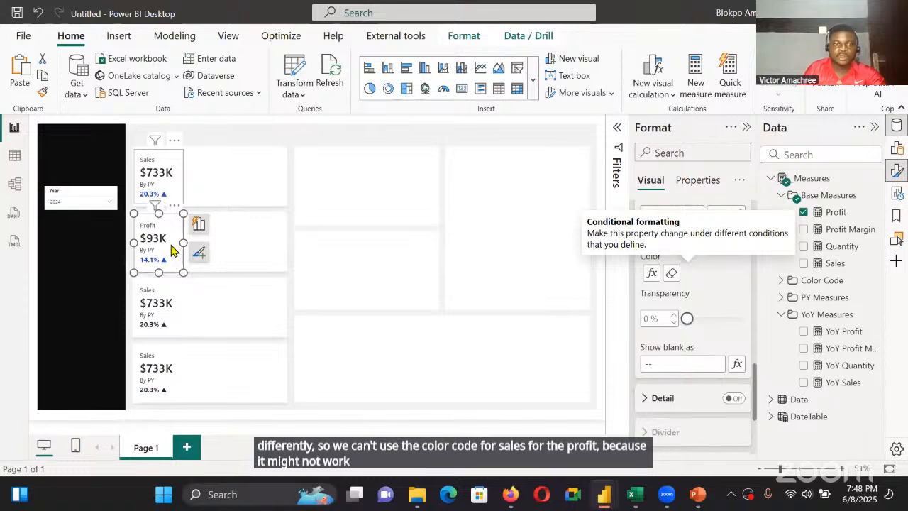
# Replace the third card's Sales measure with Profit Margin and widen the card slightly so its full label fits
pyautogui.click(166, 312)
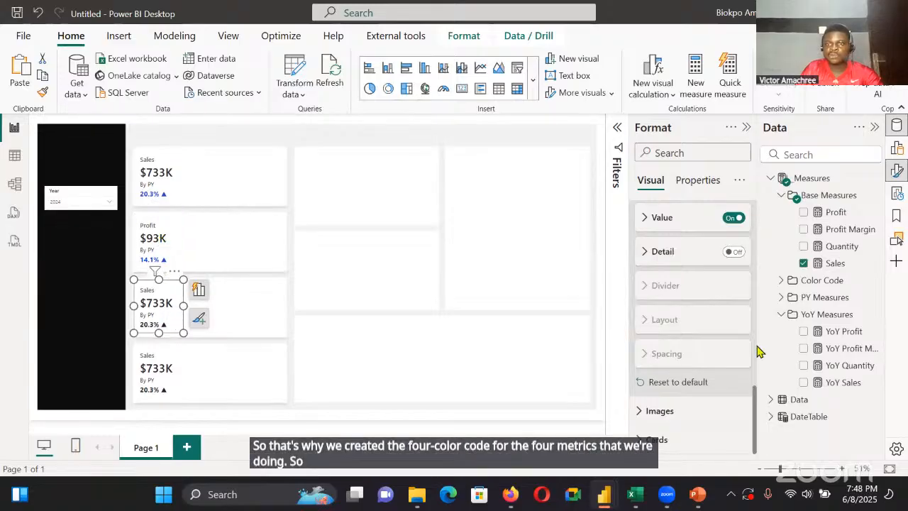
pyautogui.scroll(4, 749, 297)
pyautogui.click(803, 263)
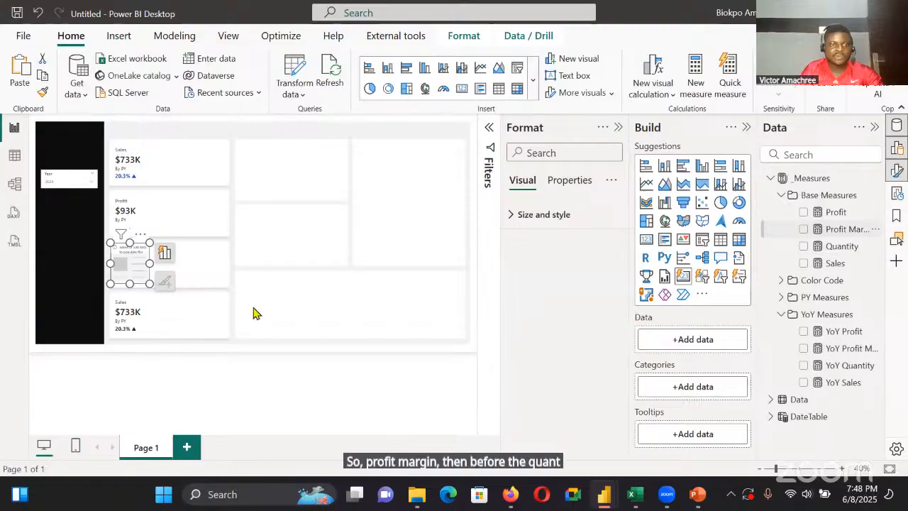
pyautogui.click(163, 257)
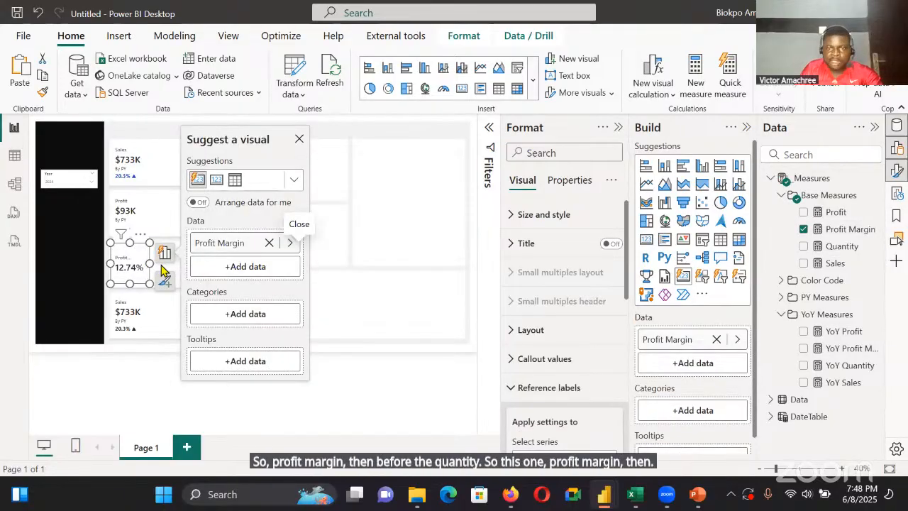
pyautogui.moveTo(149, 263); pyautogui.dragTo(161, 265)
# Add the YoY Profit Margin measure as the Profit Margin card's reference label
pyautogui.scroll(-2, 597, 376)
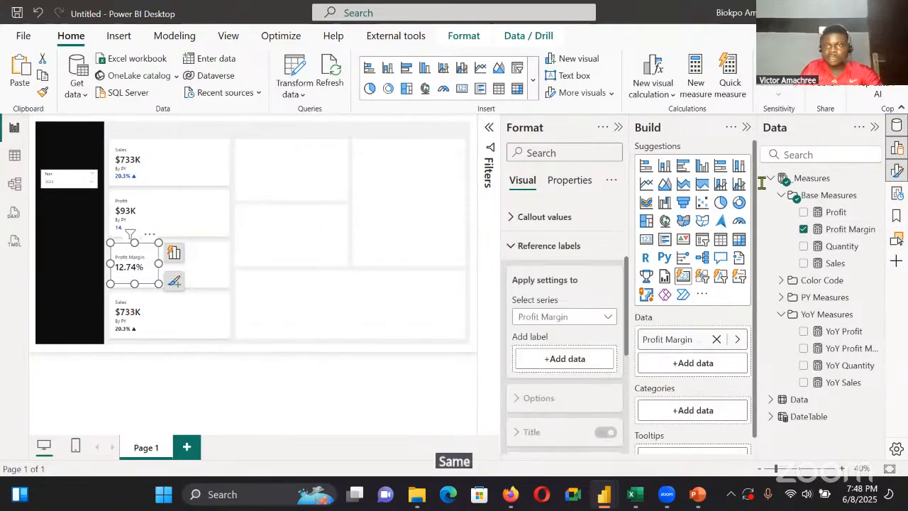
pyautogui.click(746, 128)
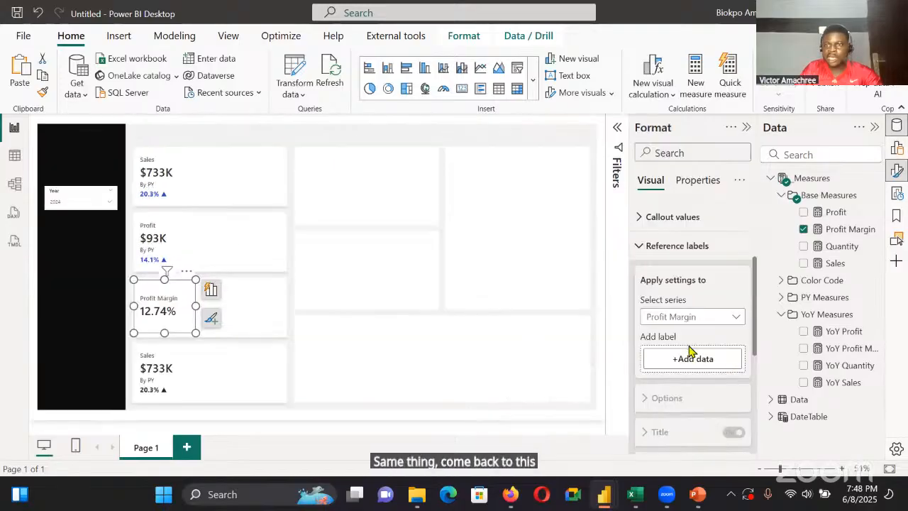
pyautogui.moveTo(845, 354); pyautogui.dragTo(718, 220)
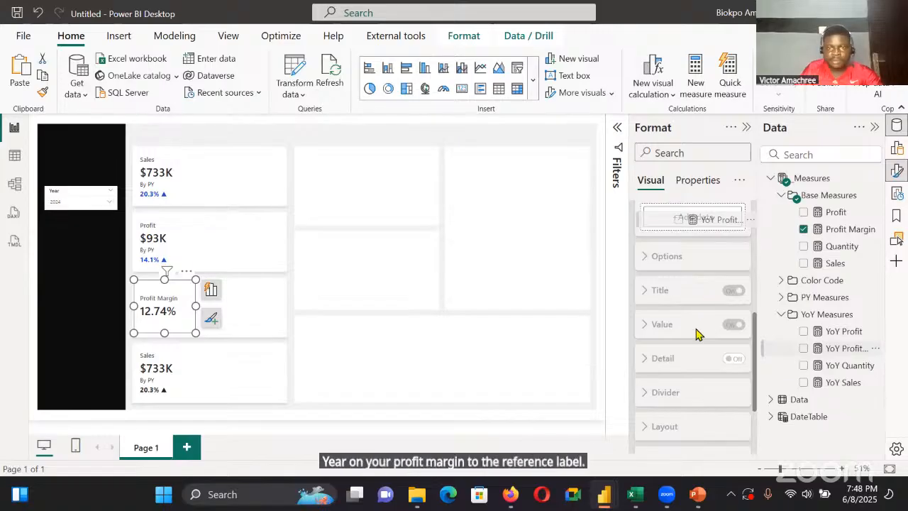
# Give the Profit Margin card's YoY Profit Margin reference label a custom title reading "By PY"
pyautogui.scroll(-2, 681, 339)
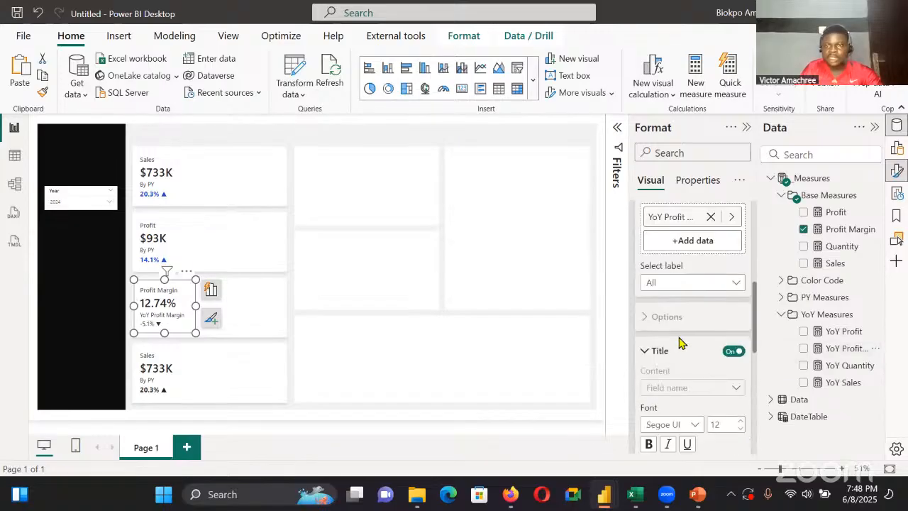
pyautogui.click(707, 284)
pyautogui.scroll(-4, 709, 305)
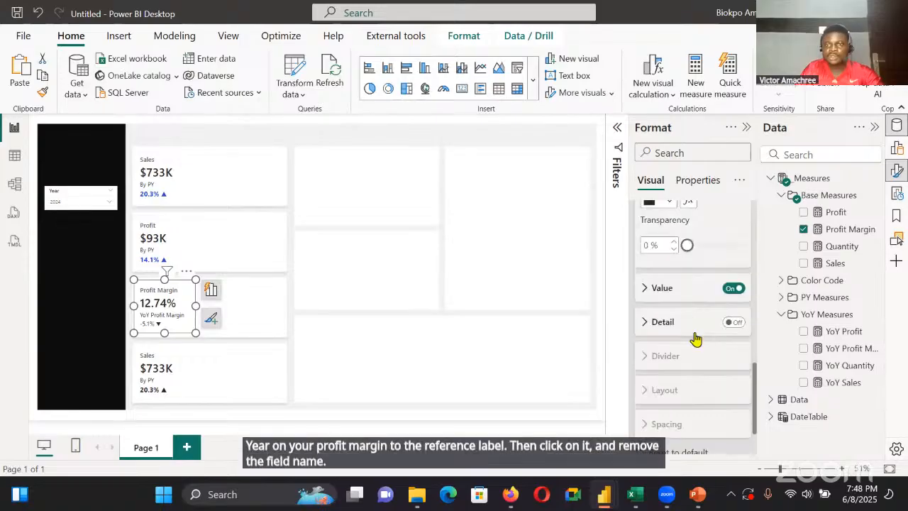
pyautogui.scroll(2, 693, 340)
pyautogui.click(693, 244)
pyautogui.click(695, 264)
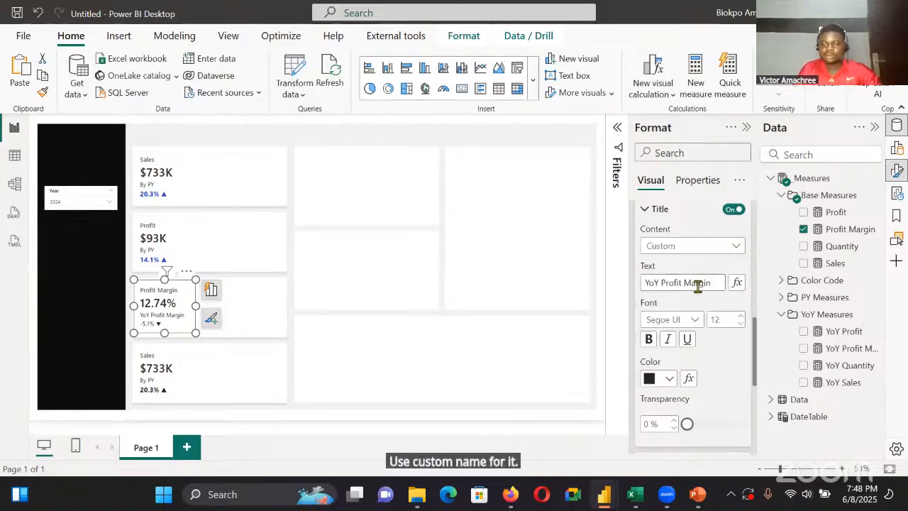
pyautogui.tripleClick(697, 281)
pyautogui.press('BackSpace')
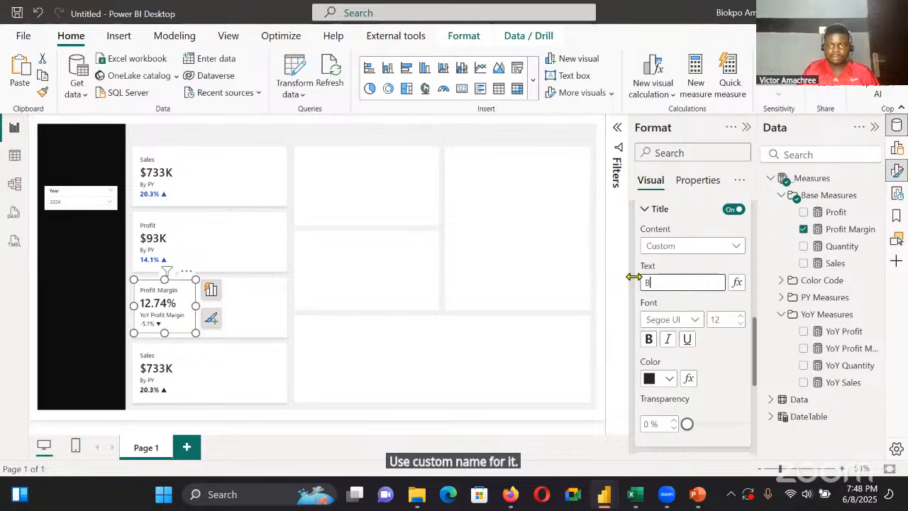
pyautogui.write('By PY')
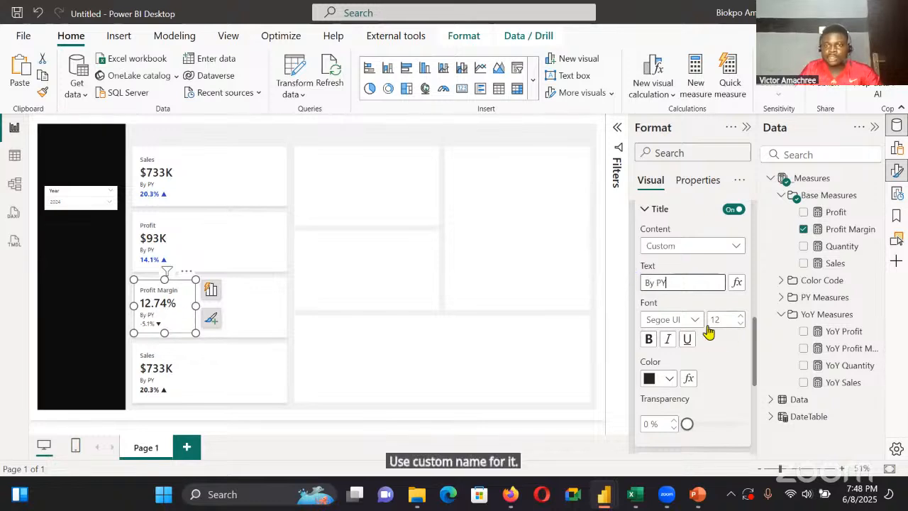
pyautogui.scroll(-3, 708, 330)
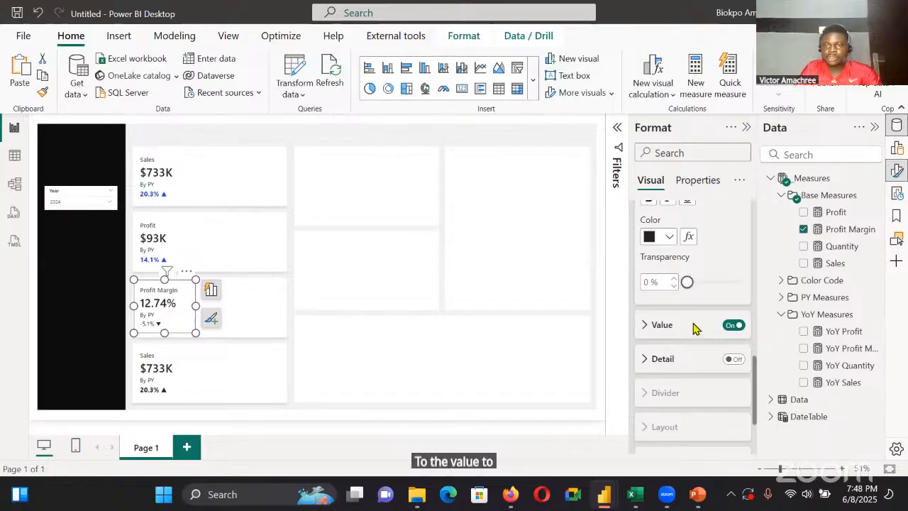
# Colour the Profit Margin card's reference label value conditionally by field value, based on the Color Profit Margin measure
pyautogui.click(696, 326)
pyautogui.scroll(-2, 742, 289)
pyautogui.click(739, 287)
pyautogui.click(740, 287)
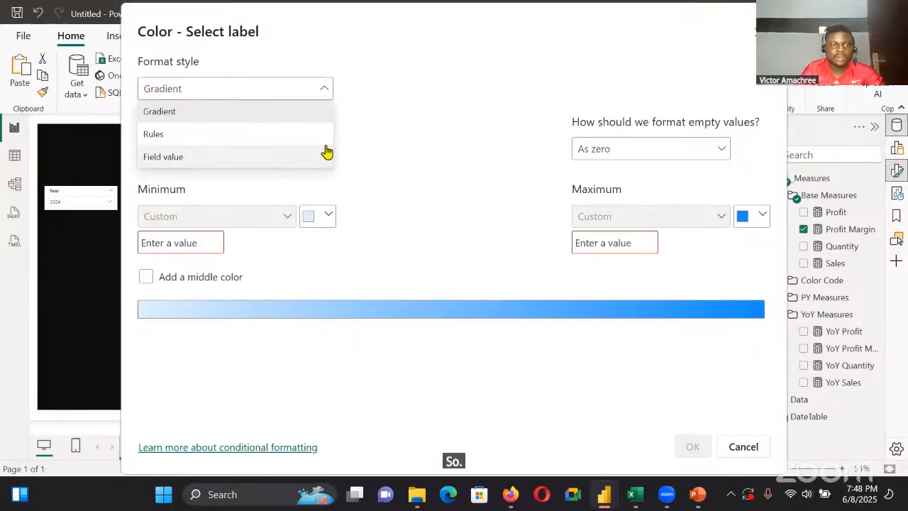
pyautogui.click(324, 154)
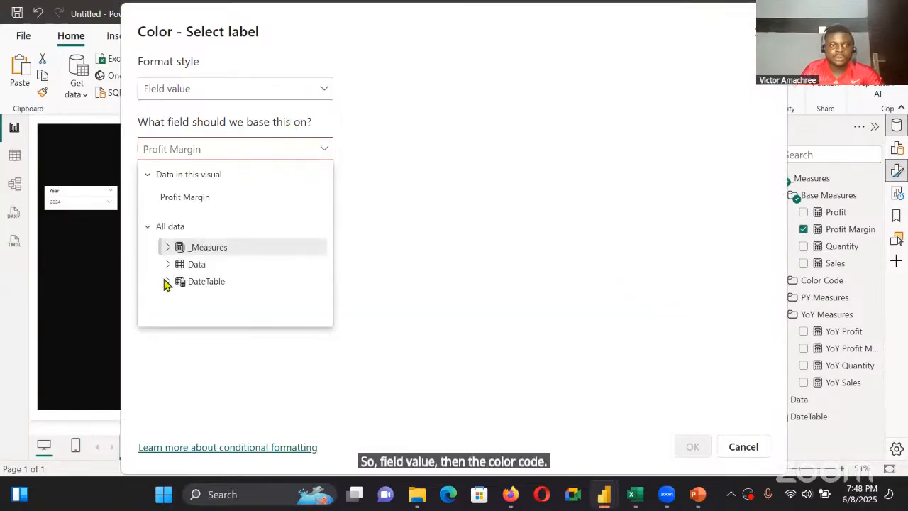
pyautogui.click(217, 318)
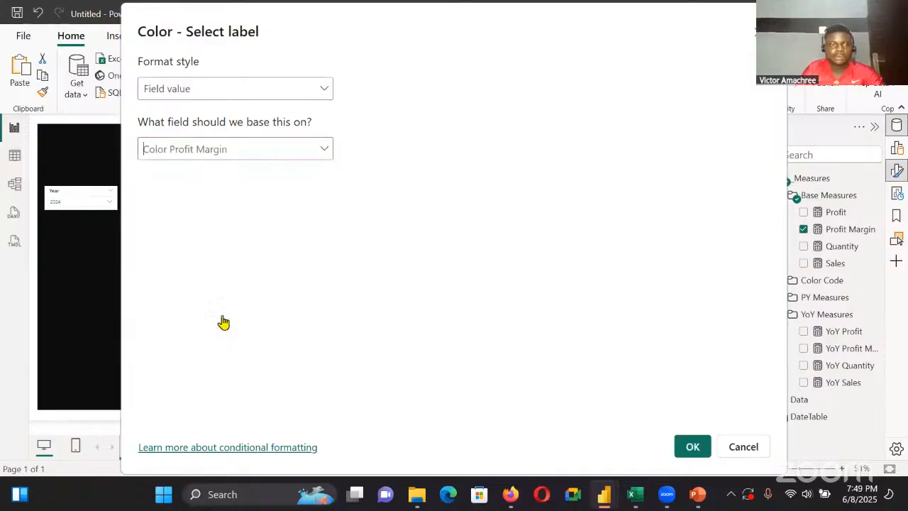
pyautogui.click(692, 446)
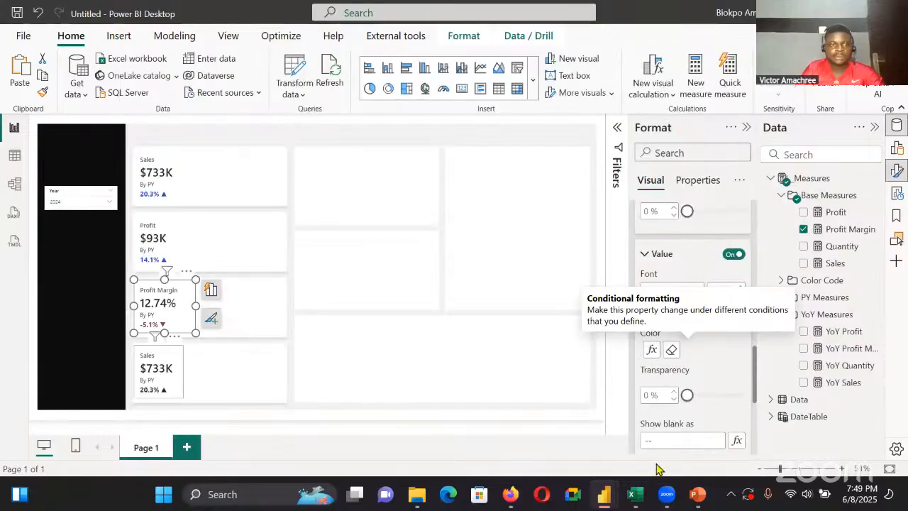
# Replace the Sales measure in the fourth KPI card with Quantity
pyautogui.click(189, 374)
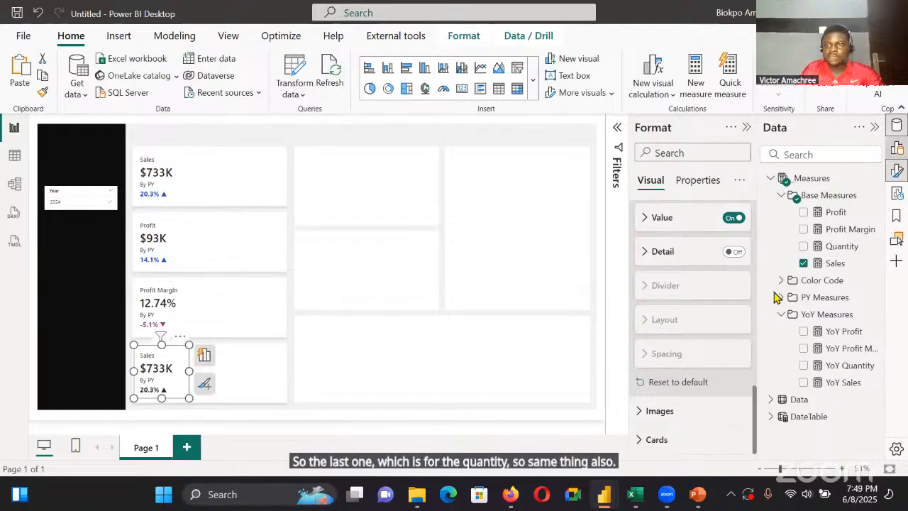
pyautogui.click(897, 147)
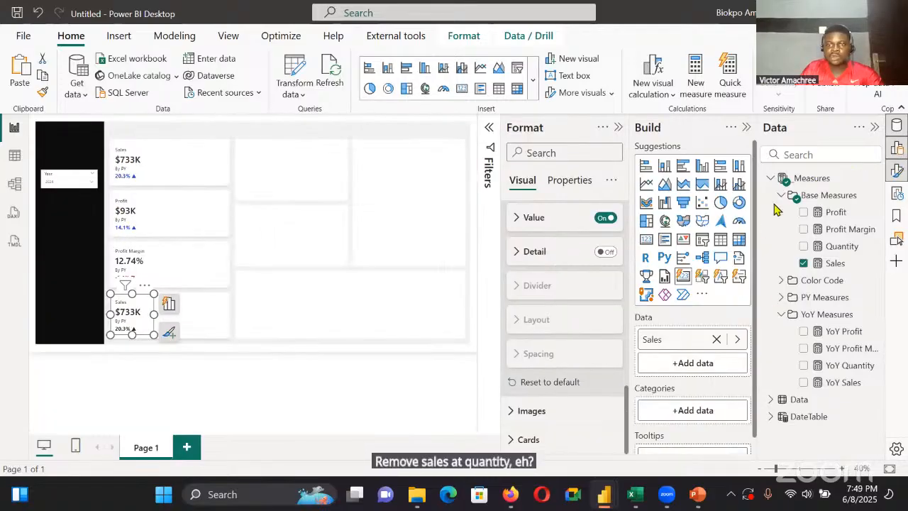
pyautogui.click(746, 127)
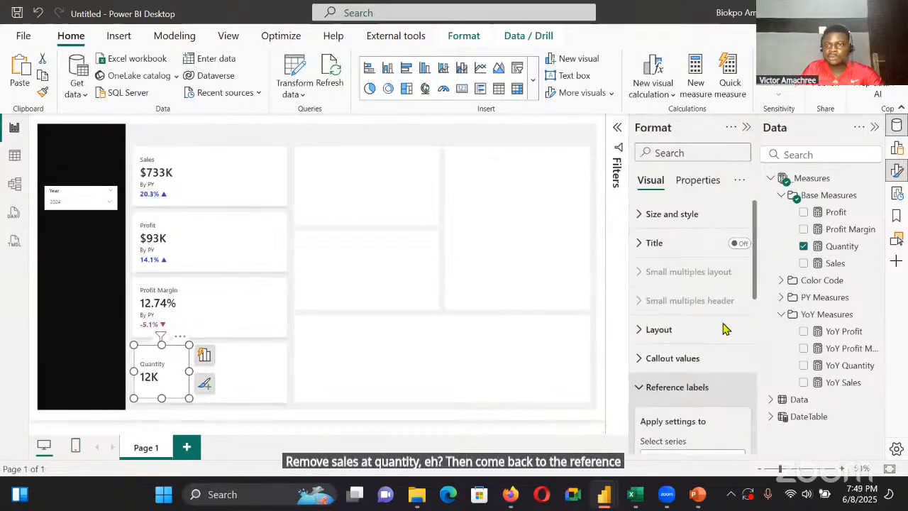
# Add YoY Quantity as the Quantity card's reference label and give it the custom title "By PY"
pyautogui.scroll(-3, 692, 273)
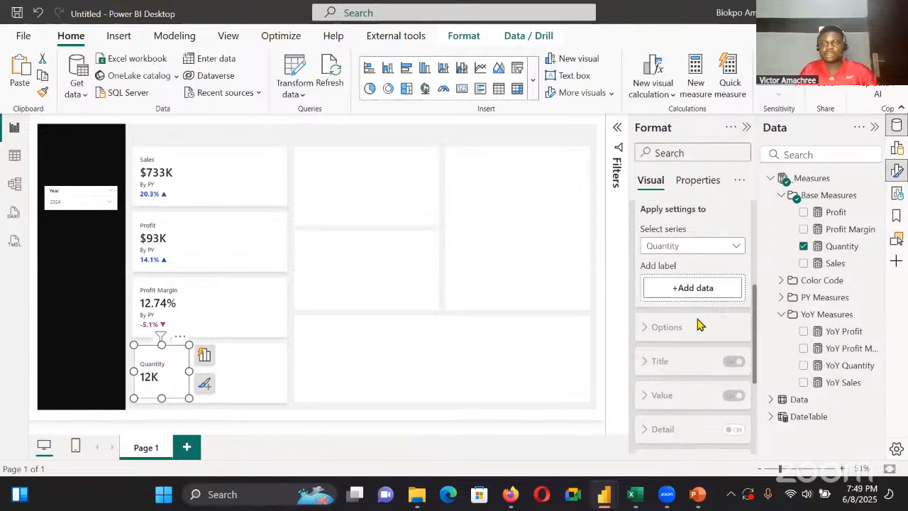
pyautogui.moveTo(697, 353); pyautogui.dragTo(641, 351)
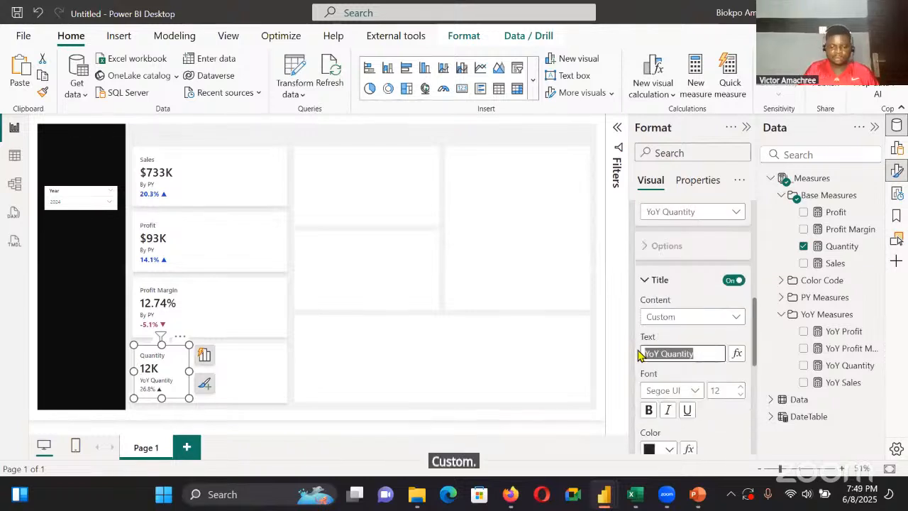
pyautogui.press('BackSpace')
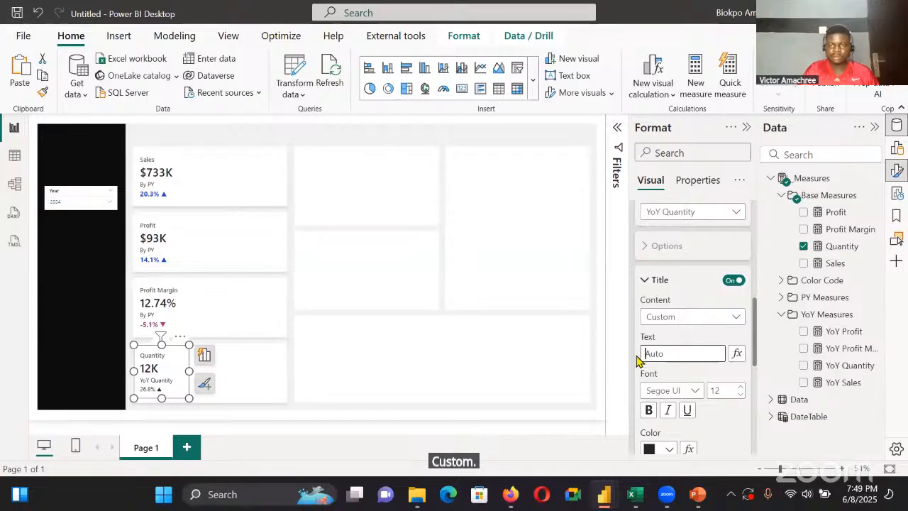
pyautogui.write('By PY')
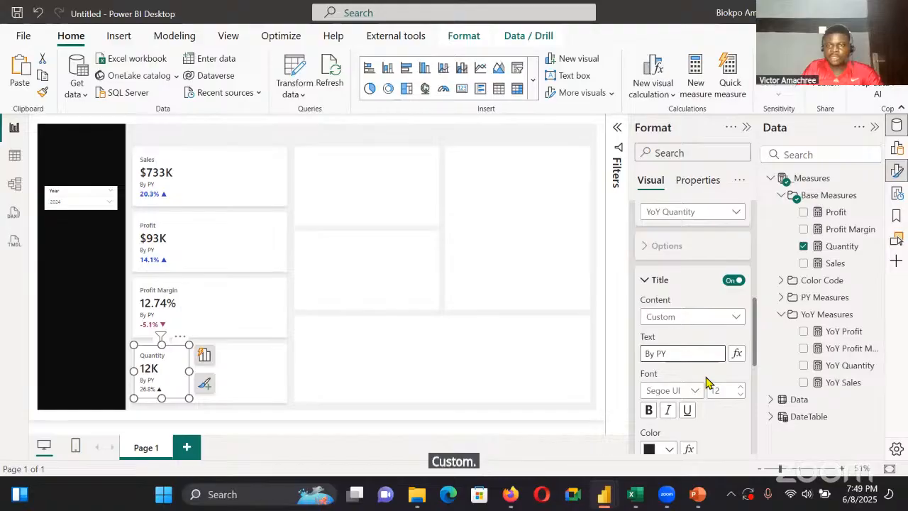
# Set the font of the Quantity card's reference label value to Segoe UI Bold
pyautogui.scroll(-10, 705, 383)
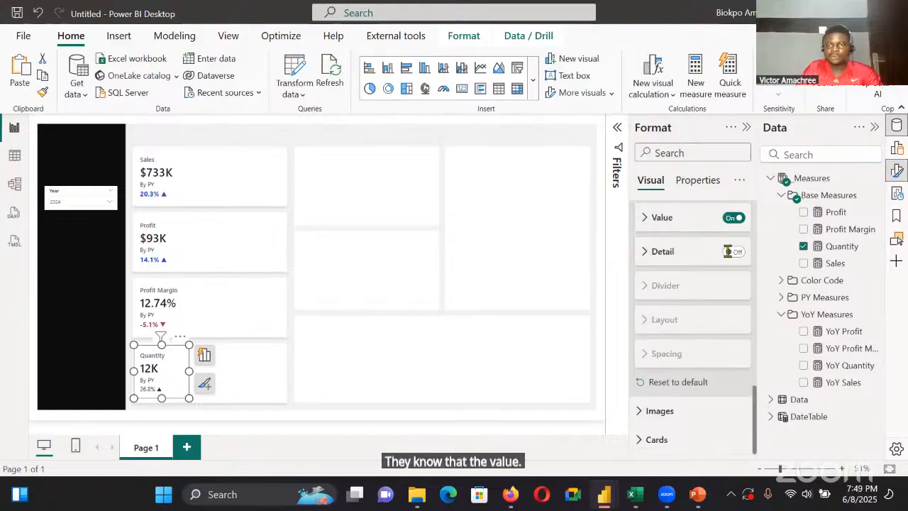
pyautogui.click(694, 254)
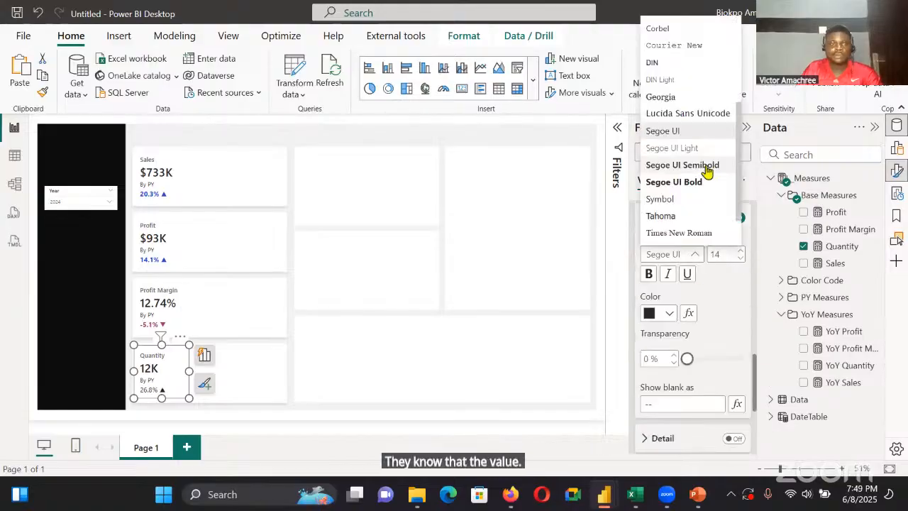
pyautogui.click(706, 180)
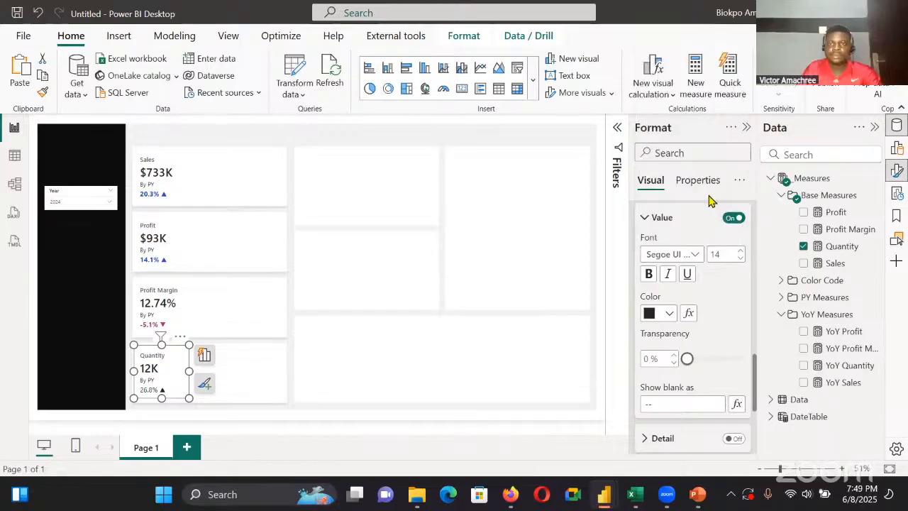
pyautogui.click(694, 255)
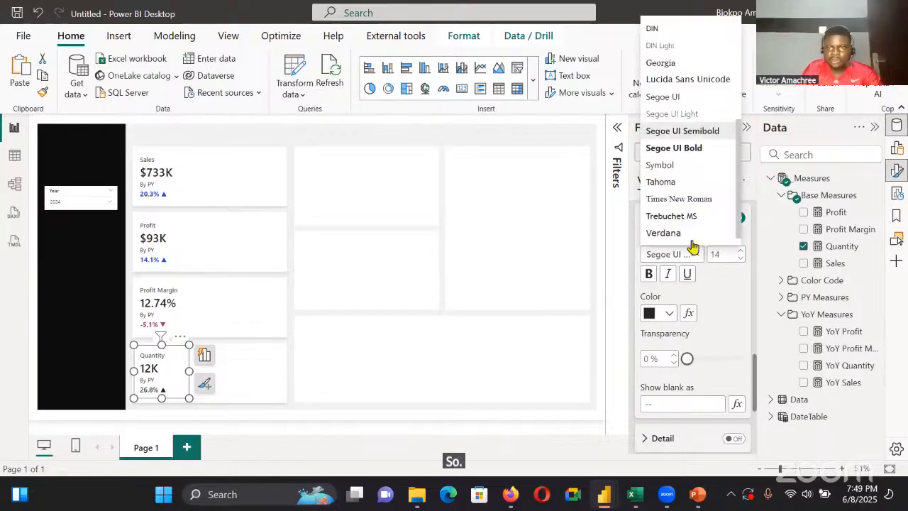
pyautogui.click(694, 149)
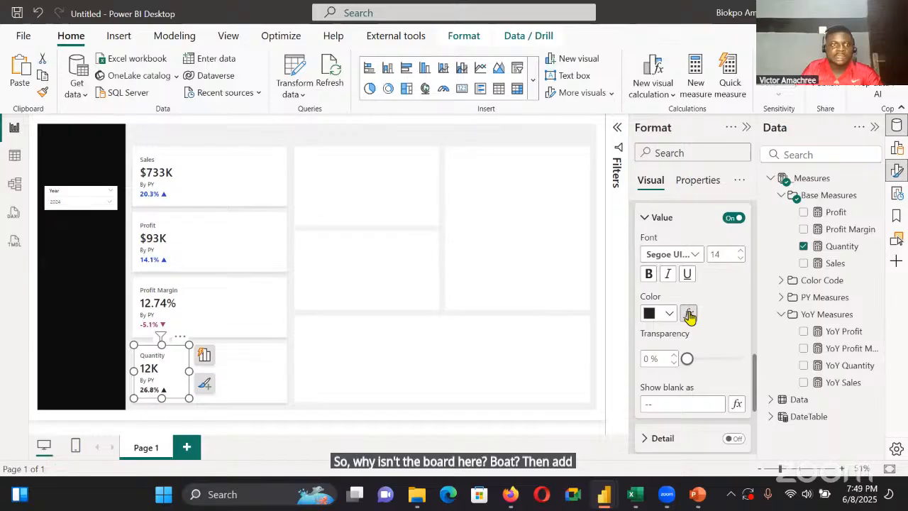
# Colour the Quantity card's reference label value conditionally by field value, based on the Color Quantity measure
pyautogui.click(688, 313)
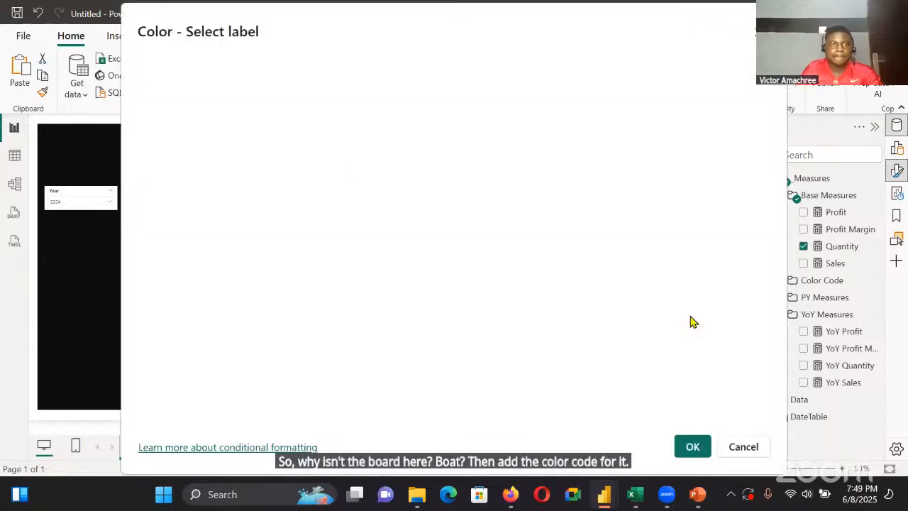
pyautogui.click(213, 88)
pyautogui.click(234, 152)
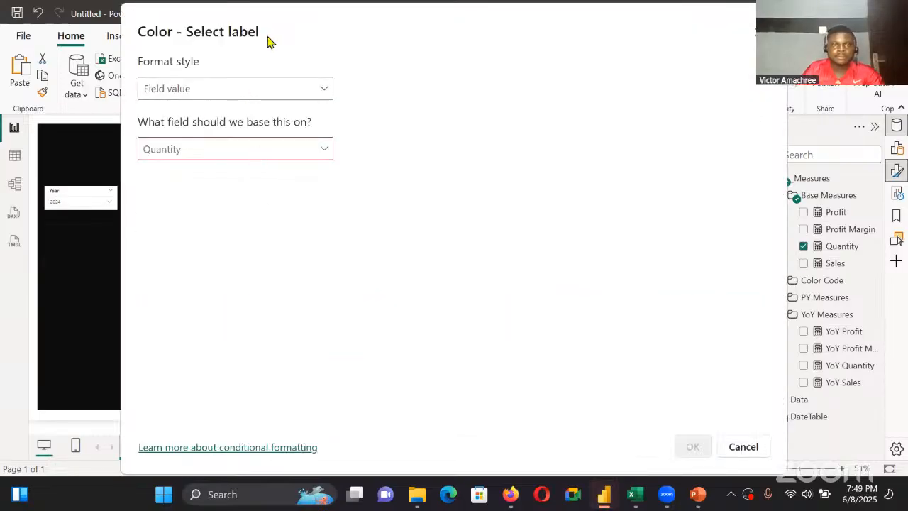
pyautogui.click(272, 157)
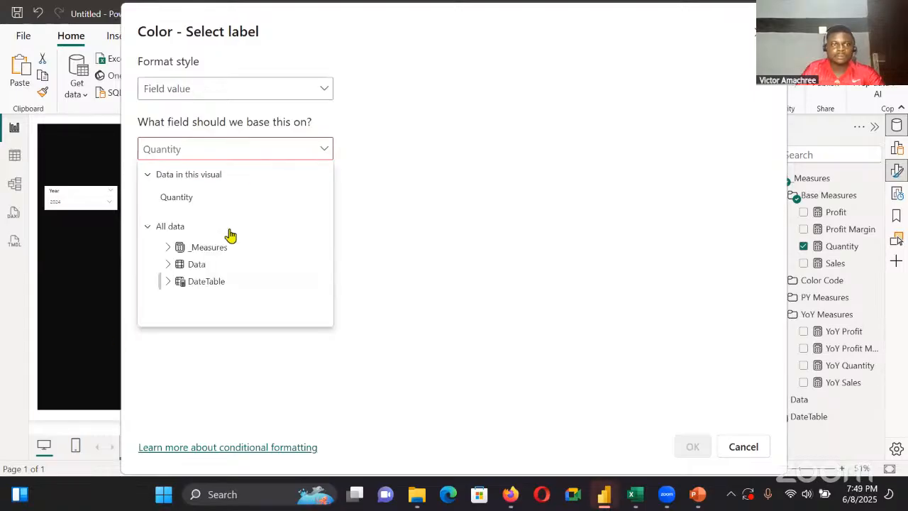
pyautogui.click(170, 246)
pyautogui.click(178, 281)
pyautogui.scroll(-2, 238, 284)
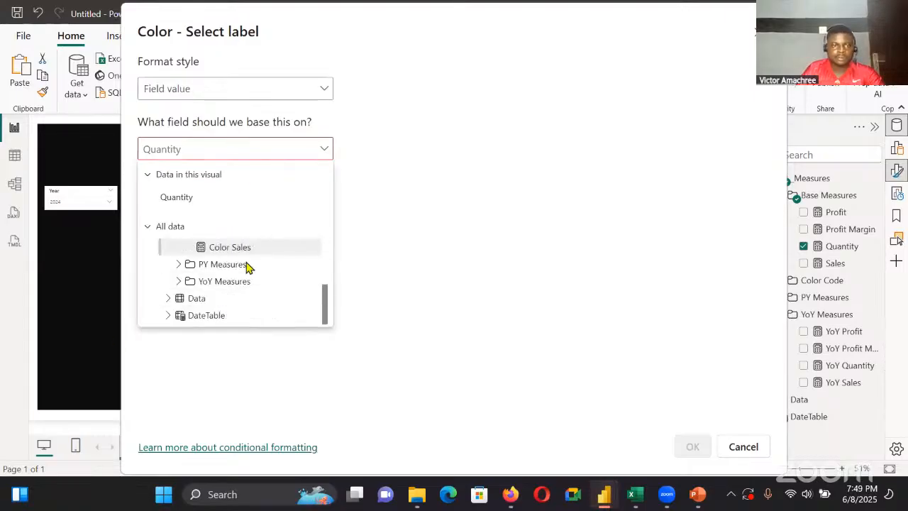
pyautogui.scroll(1, 249, 311)
pyautogui.click(249, 304)
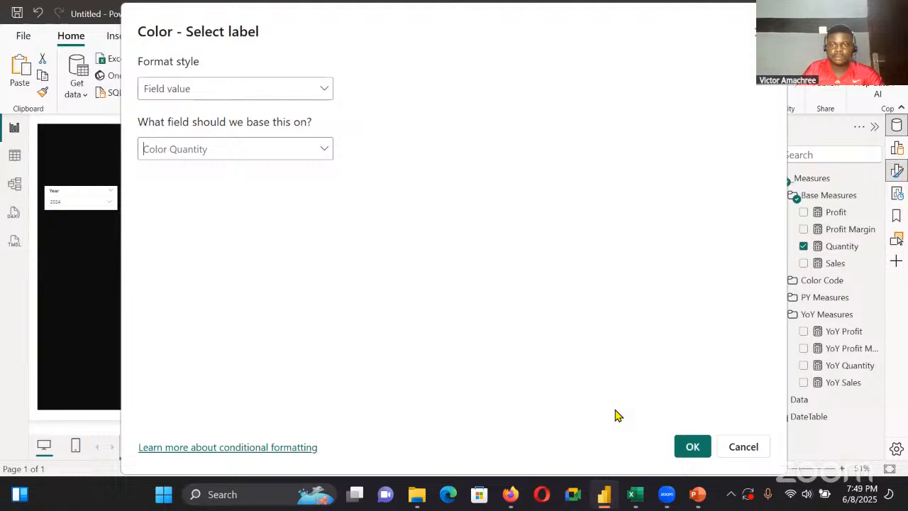
pyautogui.click(692, 446)
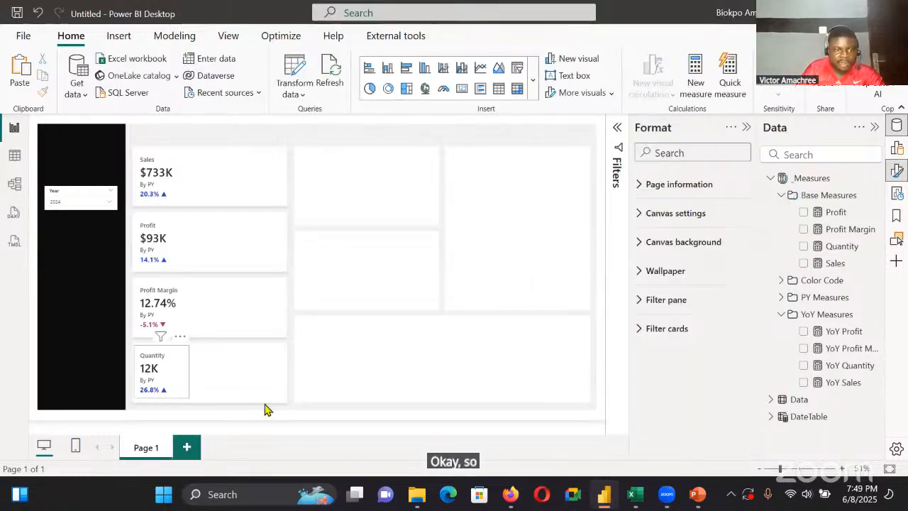
# Extend the Quantity card slightly downward within its background panel
pyautogui.click(158, 402)
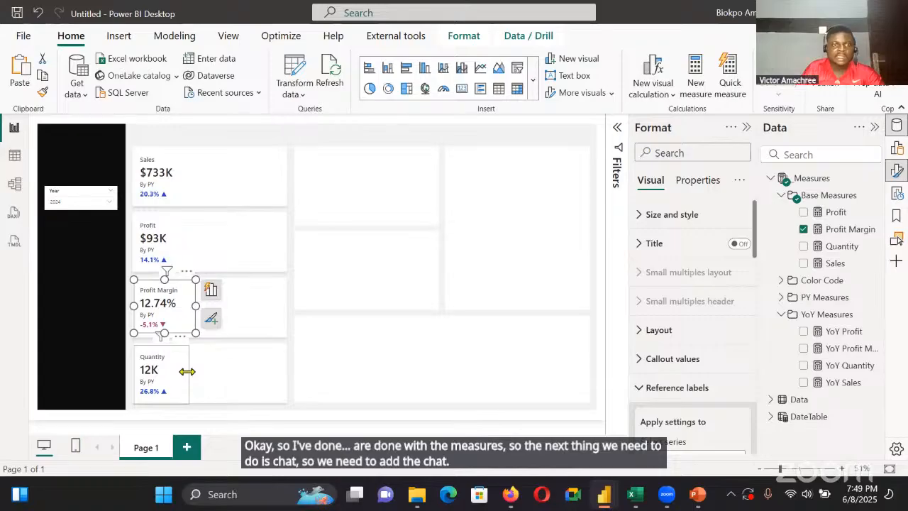
pyautogui.click(188, 372)
pyautogui.click(206, 184)
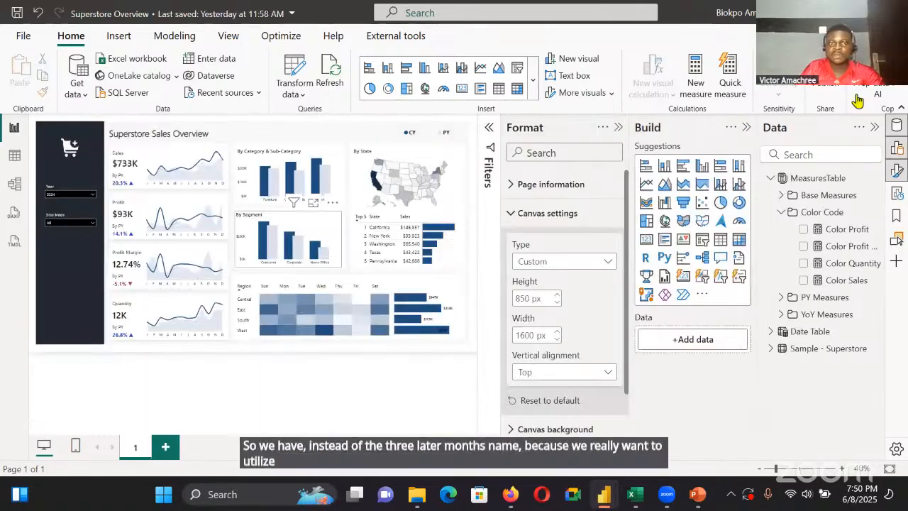
# In the Superstore Overview report, open column M of the Date Table used by the Sales line chart and copy its whole Switch formula
pyautogui.click(181, 169)
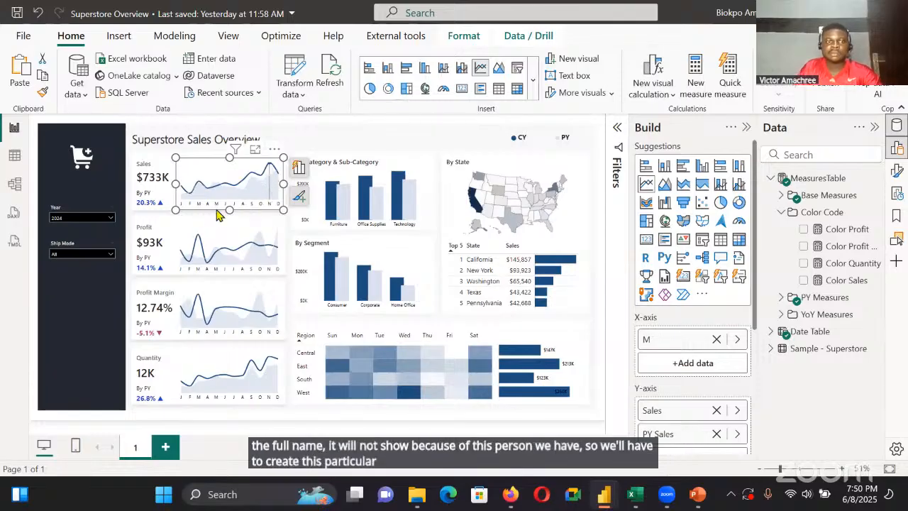
pyautogui.click(435, 137)
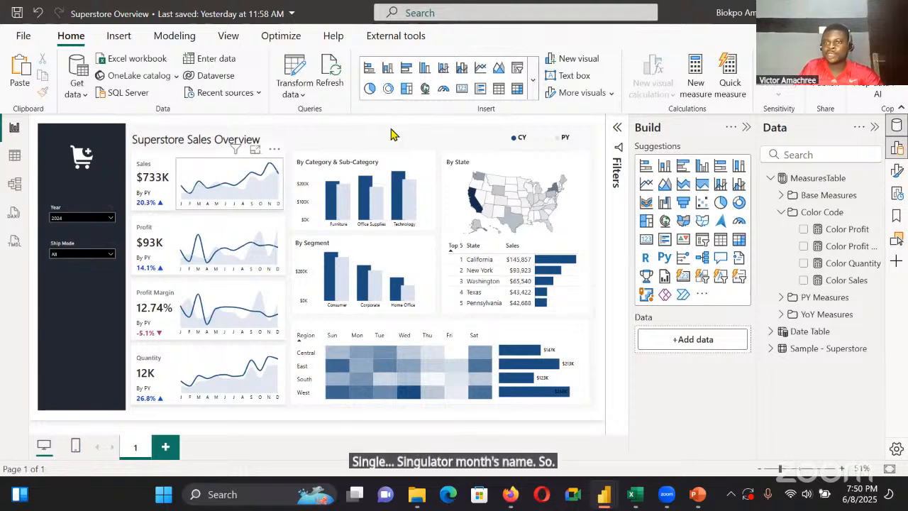
pyautogui.click(234, 178)
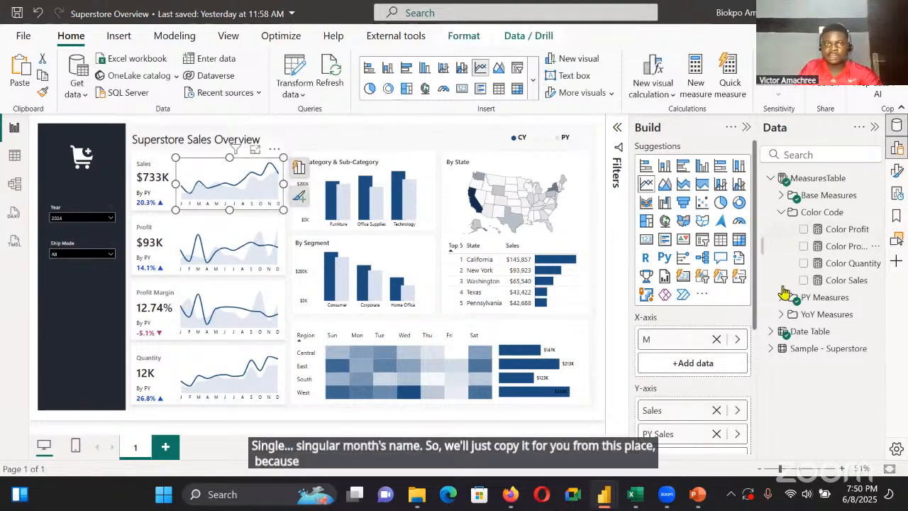
pyautogui.click(817, 359)
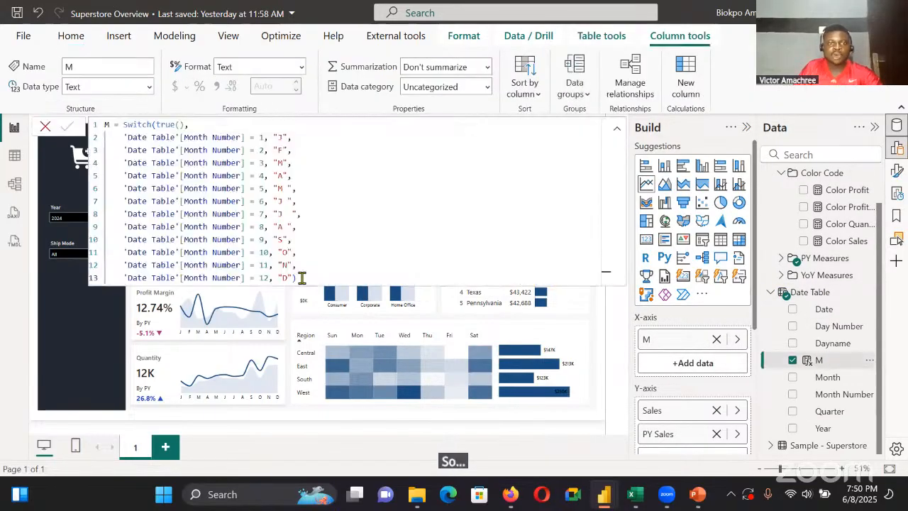
pyautogui.click(226, 162)
pyautogui.hotkey('ctrl', 'a')
pyautogui.hotkey('ctrl', 'c')
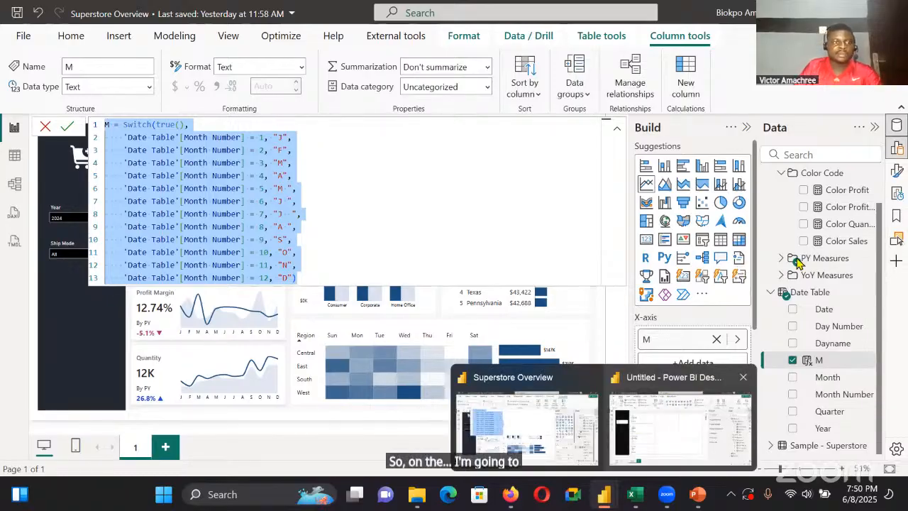
# In the untitled Power BI report, add a new calculated column to DateTable and paste the copied Switch formula into it
pyautogui.click(680, 429)
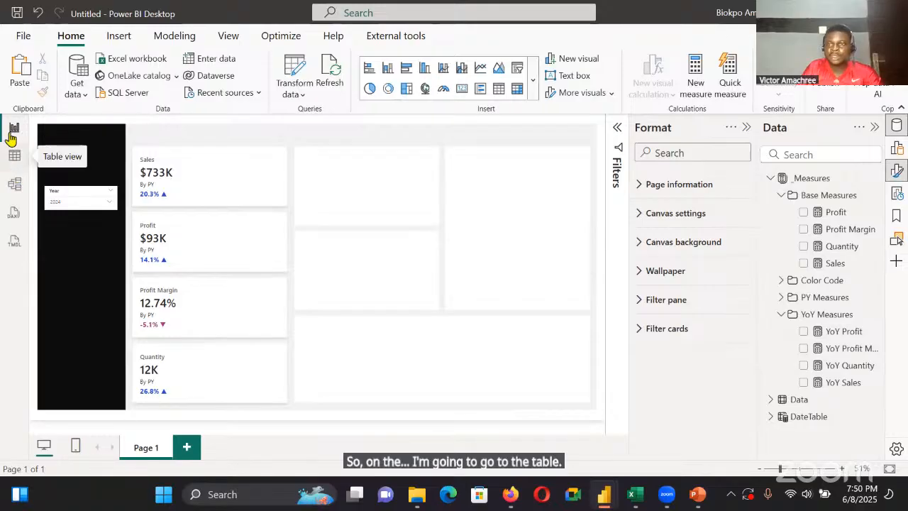
pyautogui.click(14, 160)
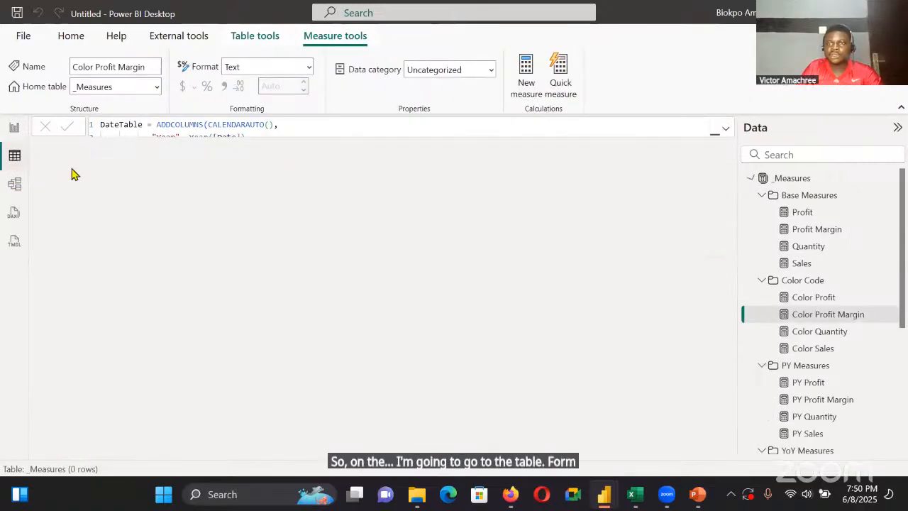
pyautogui.click(750, 178)
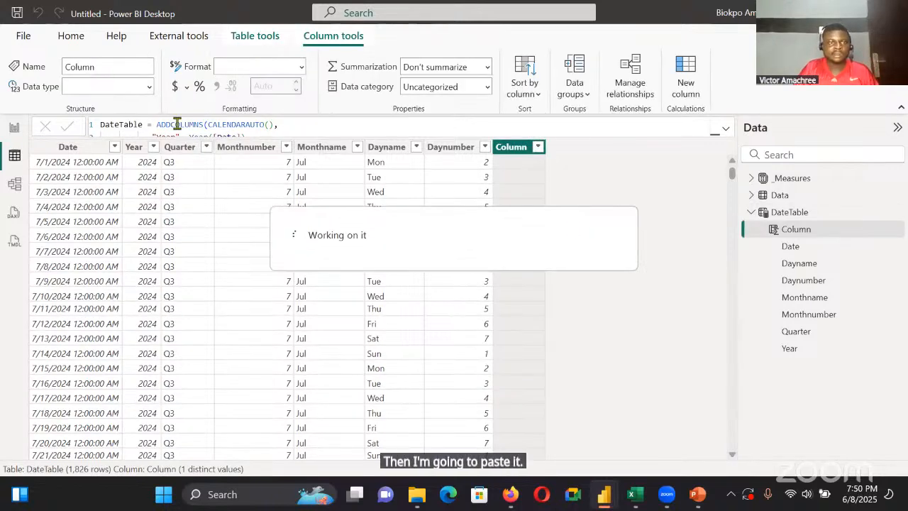
pyautogui.hotkey('ctrl', 'v')
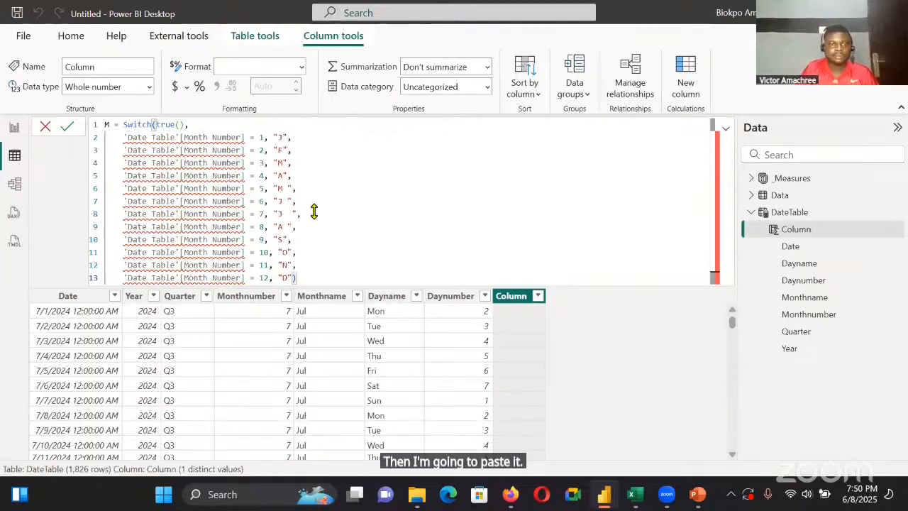
# Enlarge the formula text, rename the column from M to Month in the formula and commit it
pyautogui.click(225, 137)
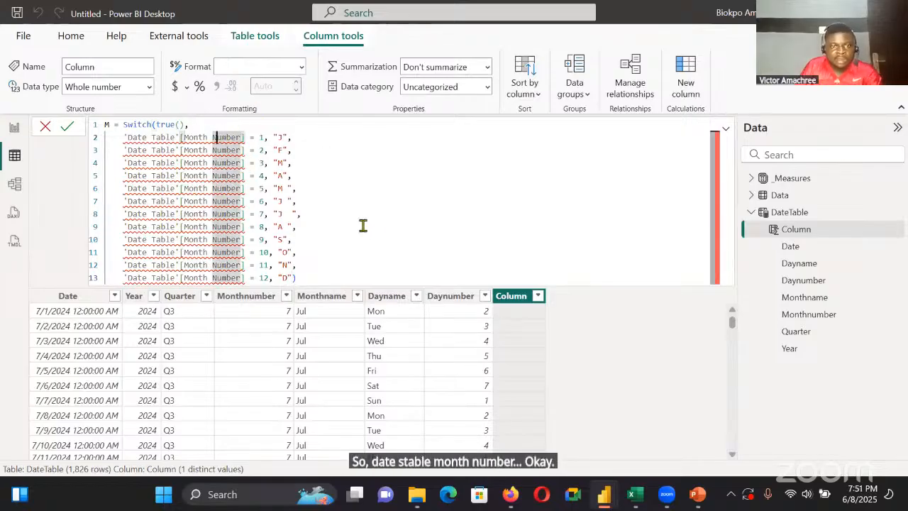
pyautogui.click(304, 277)
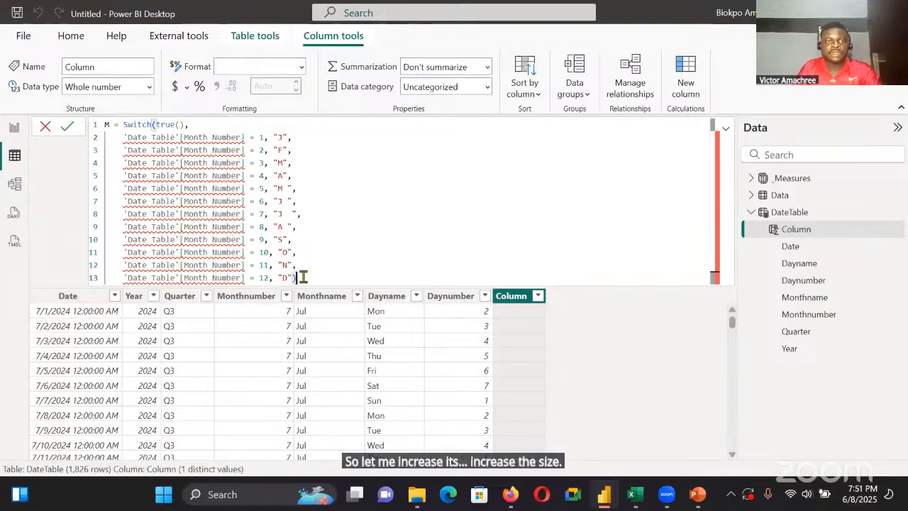
pyautogui.hotkey('ctrl', '+')
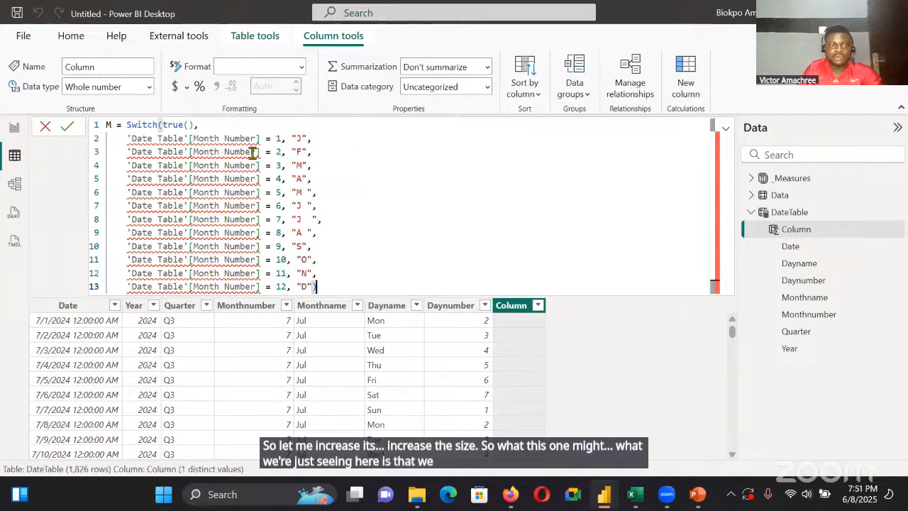
pyautogui.hotkey('ctrl', '+')
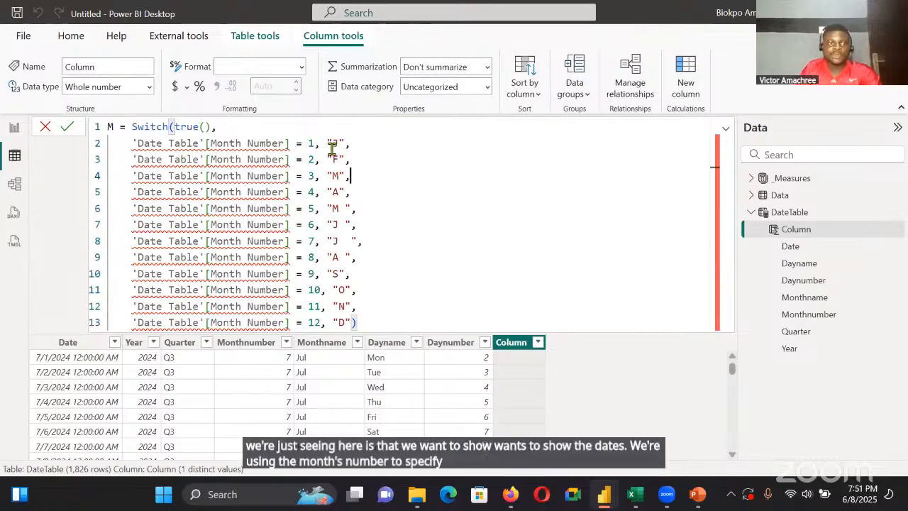
pyautogui.click(113, 126)
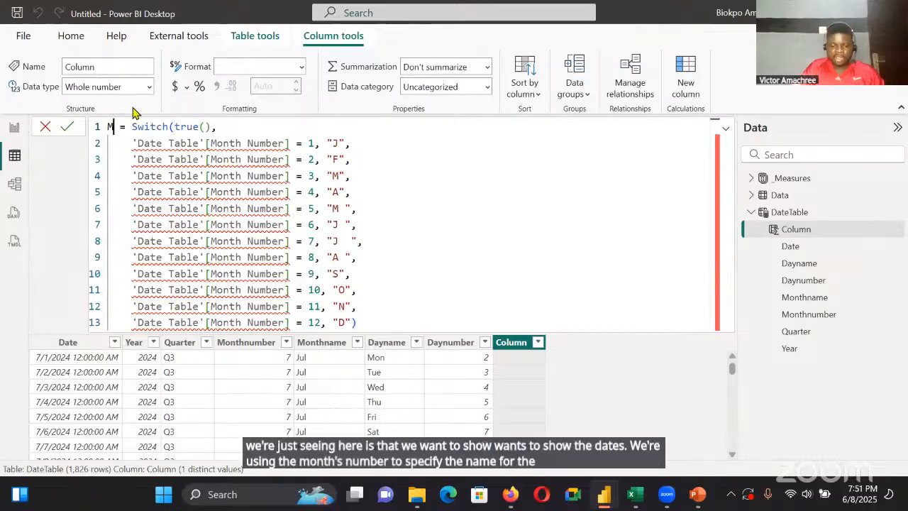
pyautogui.write('onth')
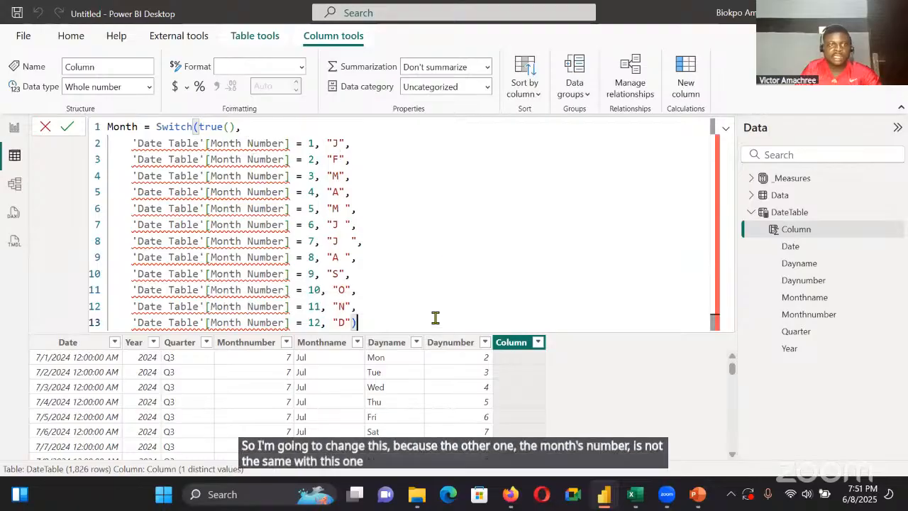
pyautogui.click(68, 126)
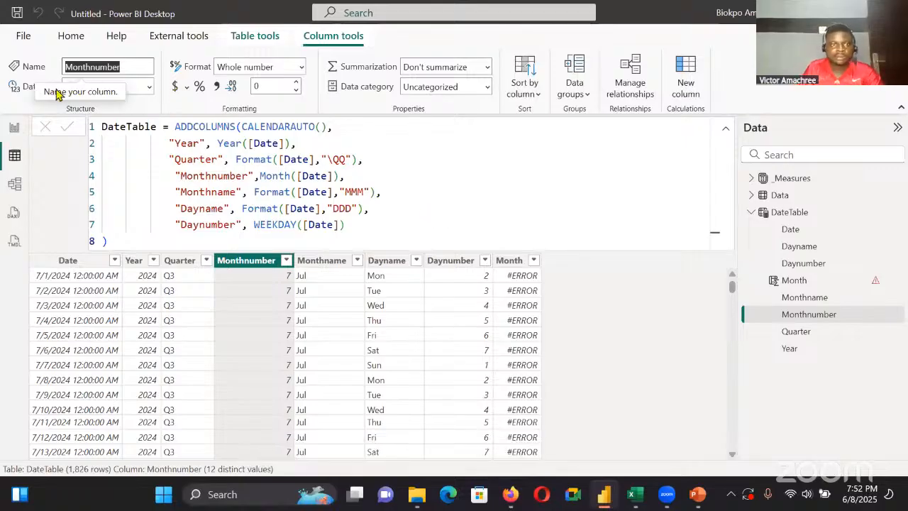
# Rename the Monthnumber column to Month Number and the DateTable table to Date Table, matching the references in the Month formula
pyautogui.write('Month Number')
pyautogui.press('Return')
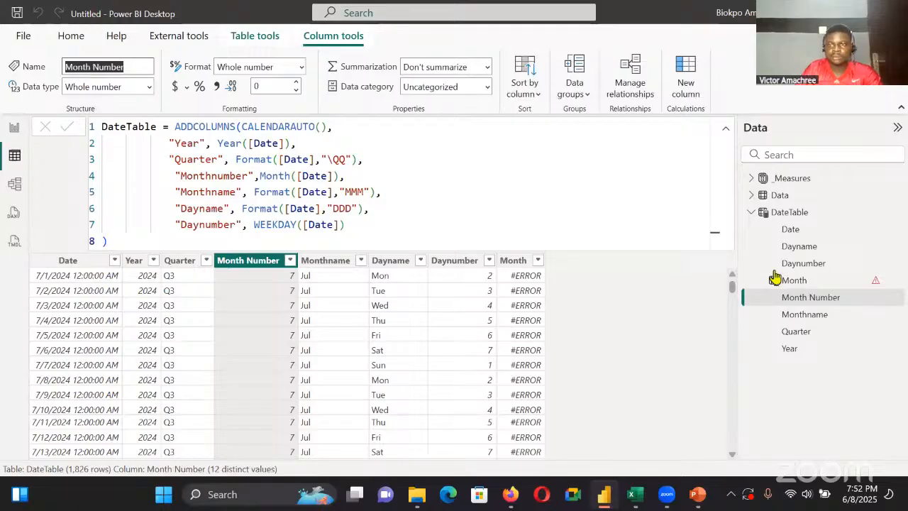
pyautogui.click(799, 284)
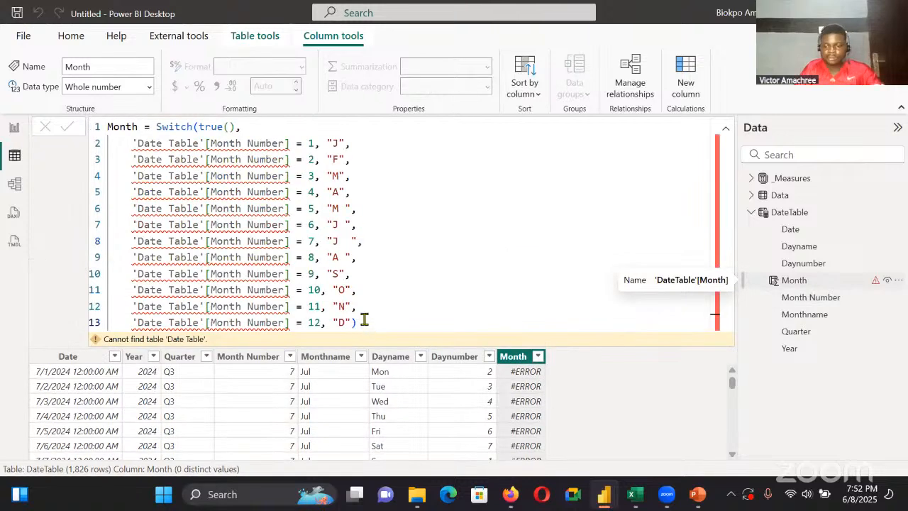
pyautogui.click(364, 319)
pyautogui.press('BackSpace')
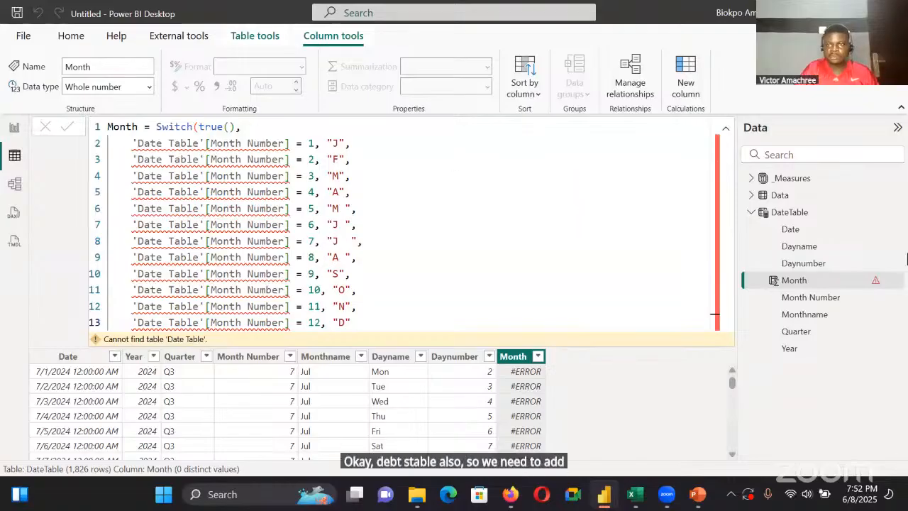
pyautogui.click(122, 125)
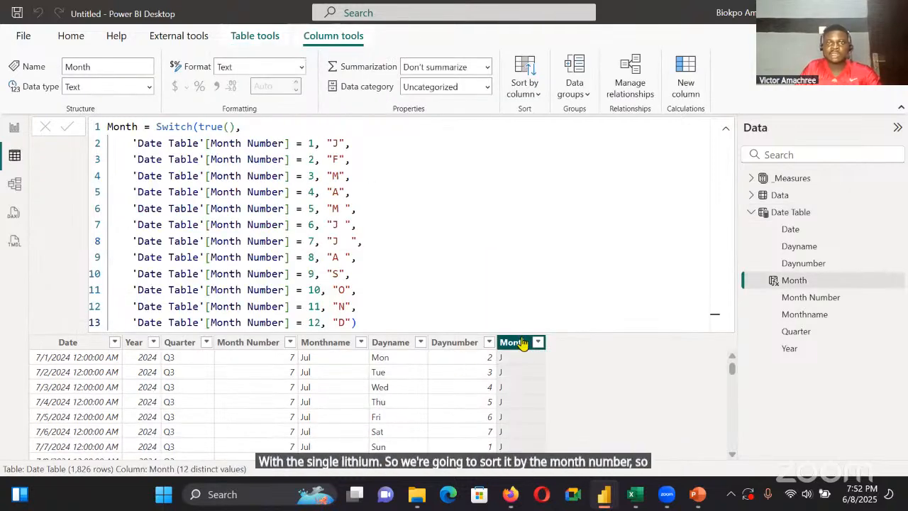
# Sort the Month column by Month Number and return to the report page
pyautogui.click(525, 85)
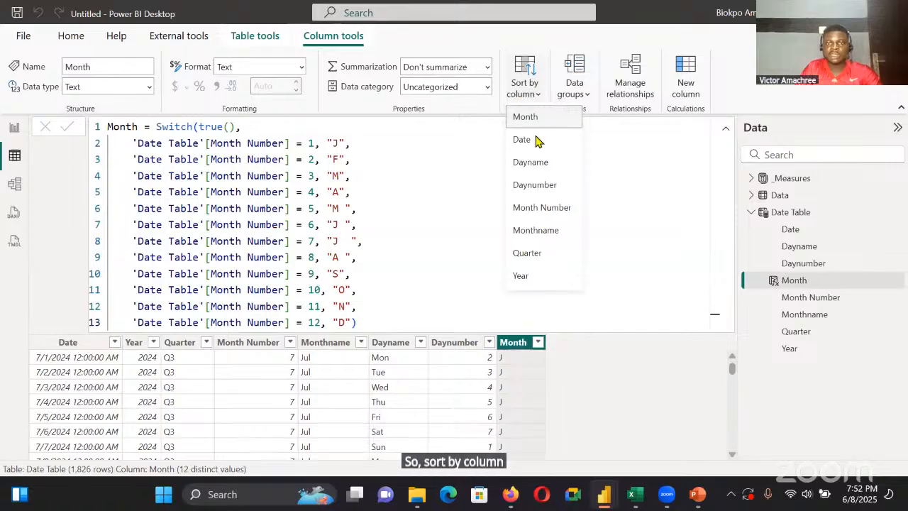
pyautogui.click(536, 207)
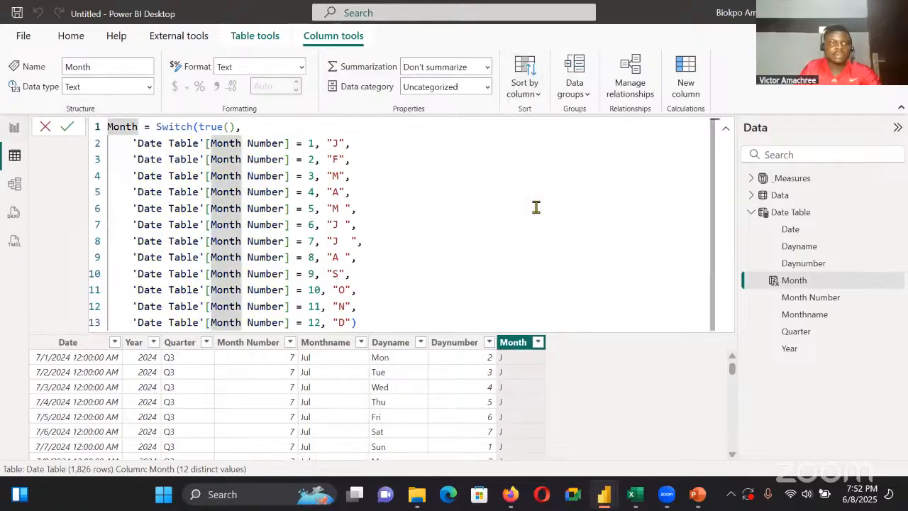
pyautogui.click(14, 127)
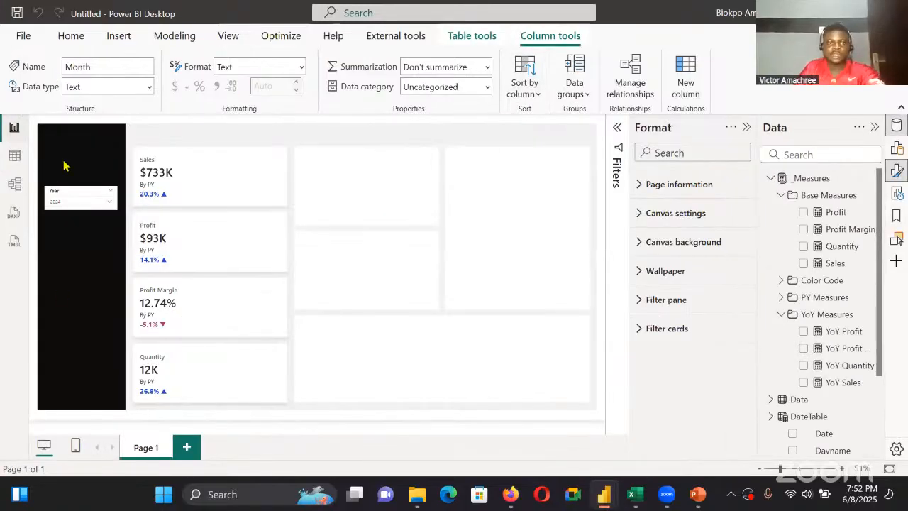
# Switch to the Superstore Overview report and examine the line chart beside the Sales card
pyautogui.click(337, 324)
pyautogui.click(608, 492)
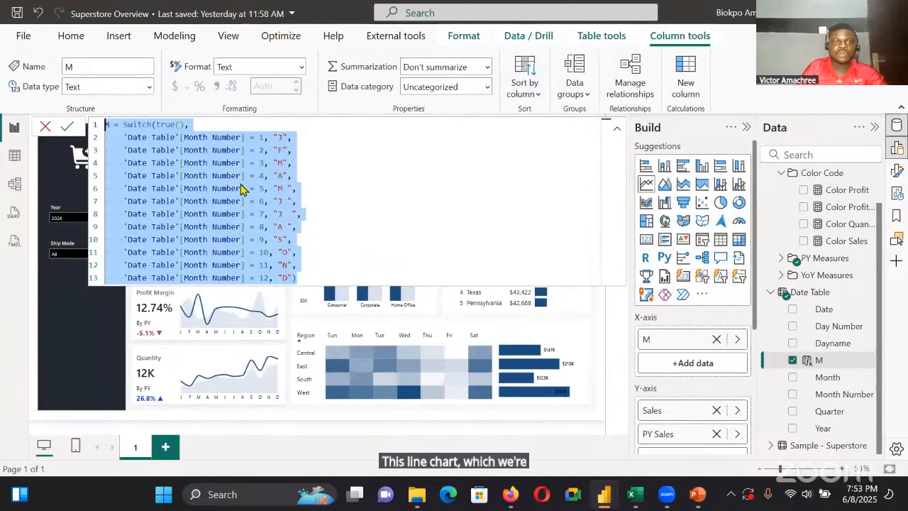
pyautogui.click(186, 198)
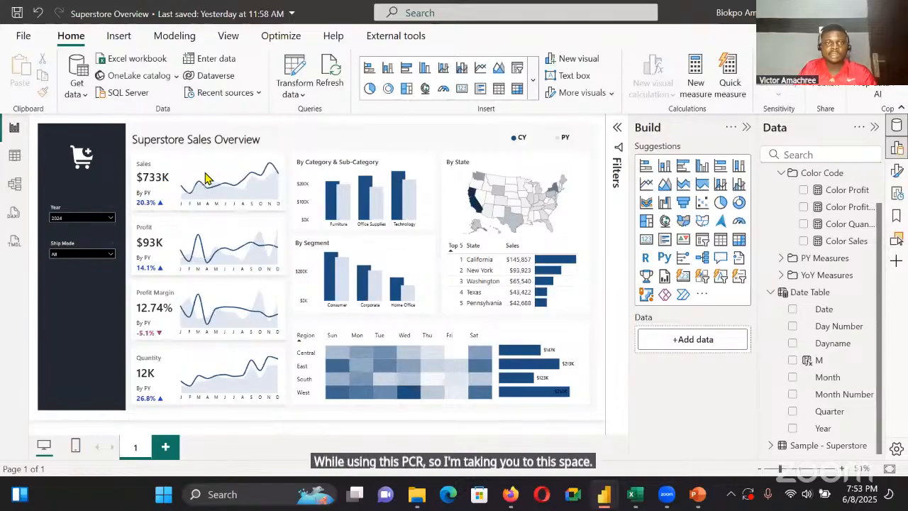
# In the untitled report, add a line chart beside the Sales card with Month on the X-axis and Sales and PY Sales on the Y-axis
pyautogui.hotkey('alt', 'Tab')
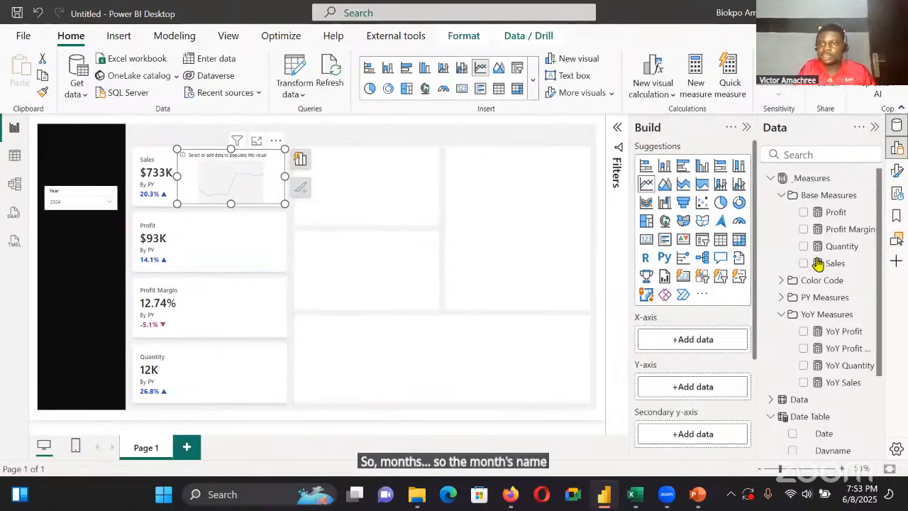
pyautogui.click(771, 178)
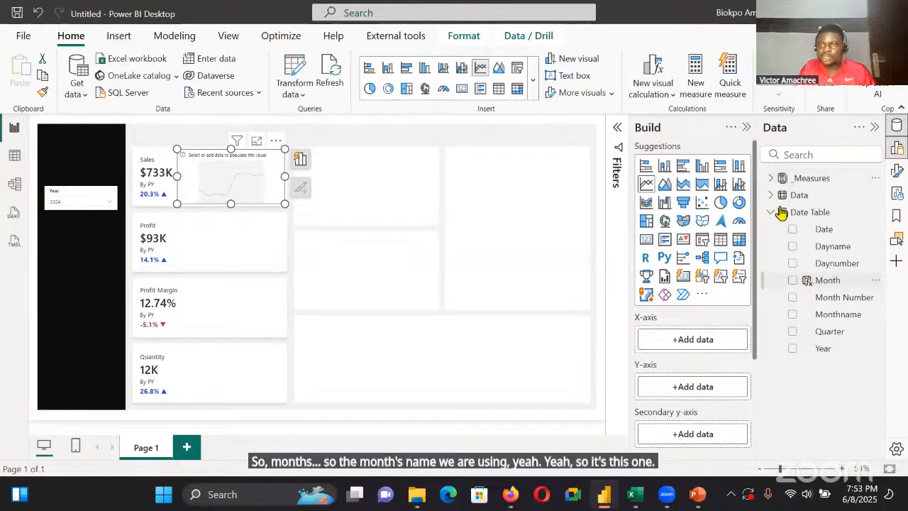
pyautogui.click(830, 278)
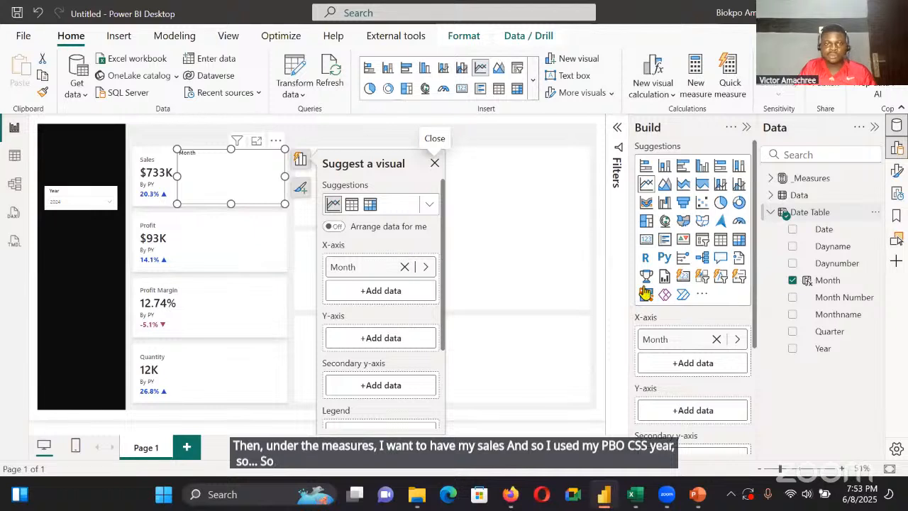
pyautogui.click(401, 336)
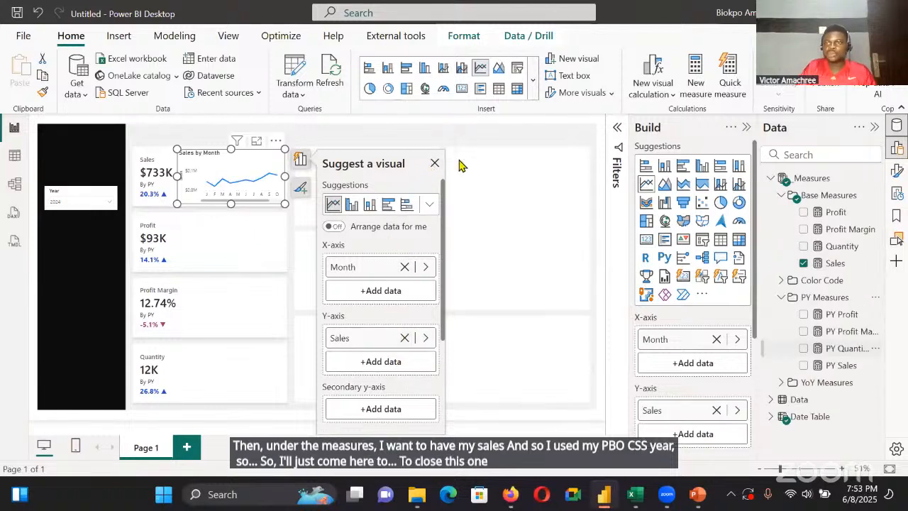
pyautogui.click(434, 163)
# Turn off the title and the legend of the Sales line chart
pyautogui.click(898, 148)
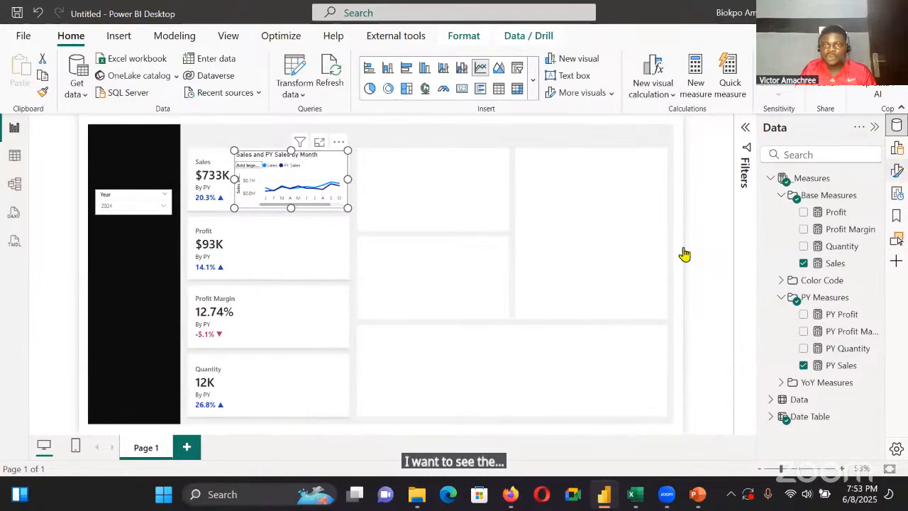
pyautogui.click(643, 249)
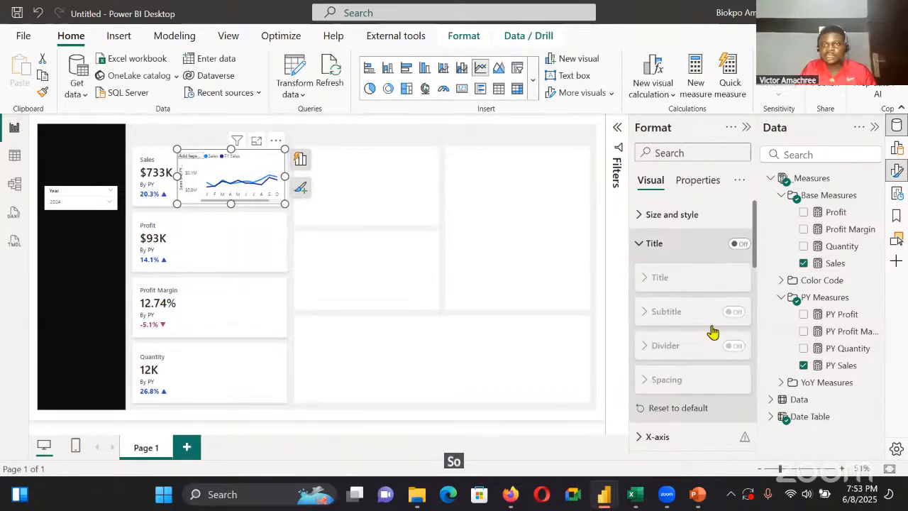
pyautogui.click(644, 245)
pyautogui.click(738, 358)
pyautogui.click(665, 273)
# Stretch the Sales line chart downward over the Profit card and colour its X-axis values black
pyautogui.scroll(-1, 728, 321)
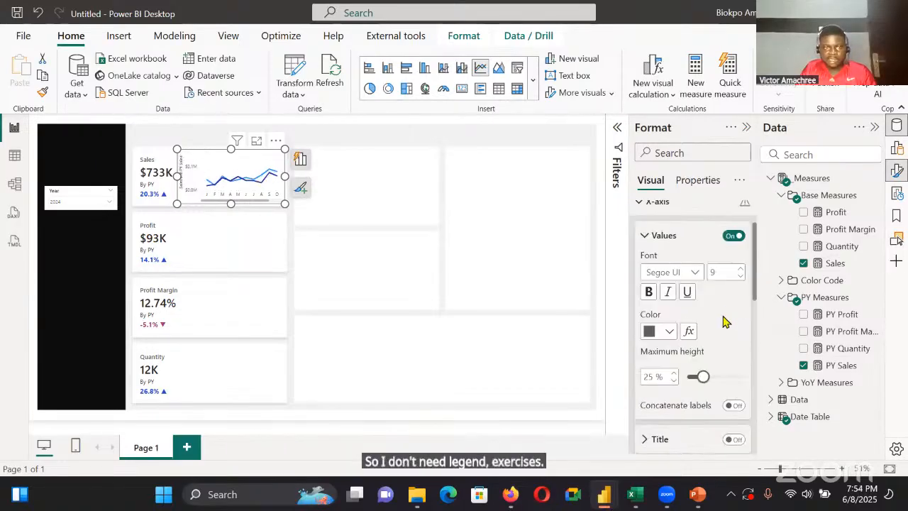
pyautogui.scroll(-1, 724, 336)
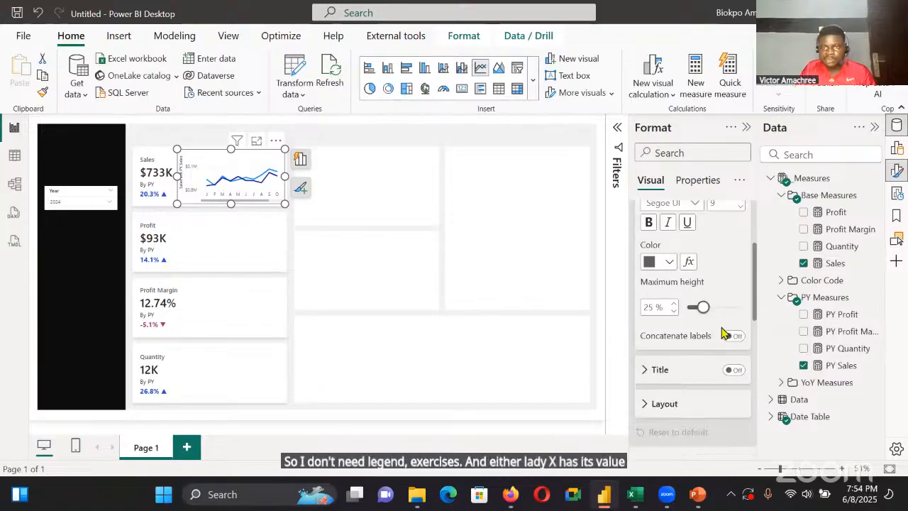
pyautogui.scroll(1, 721, 319)
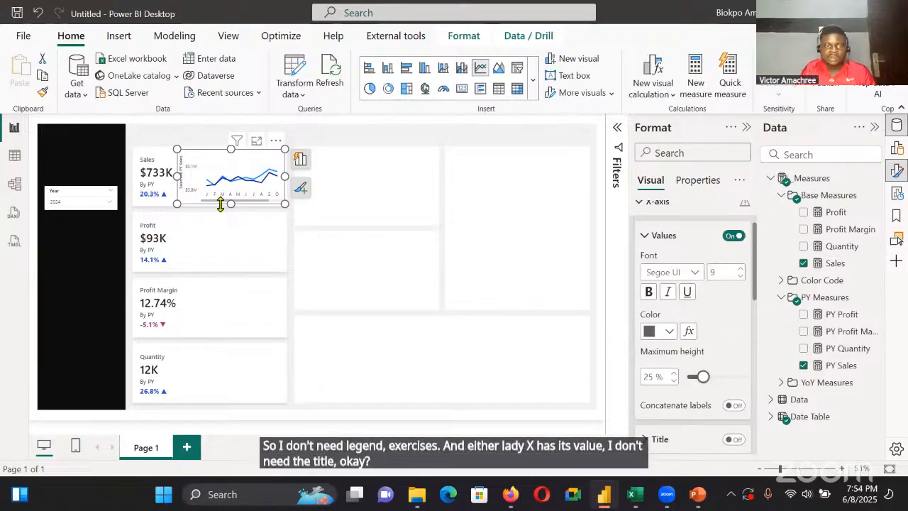
pyautogui.moveTo(231, 204); pyautogui.dragTo(228, 228)
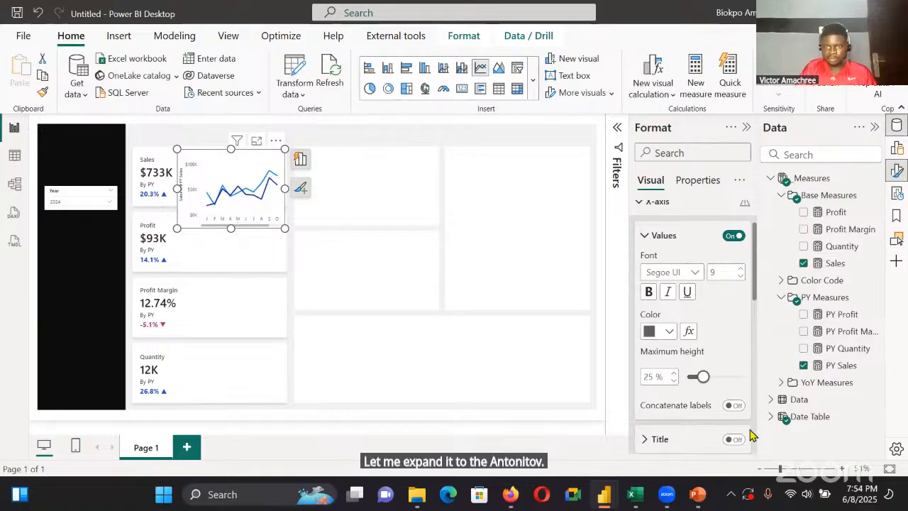
pyautogui.click(695, 274)
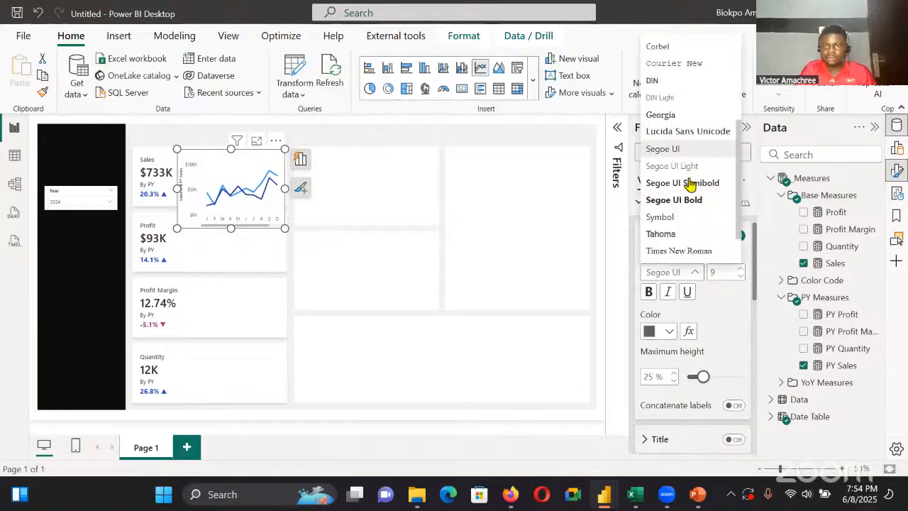
pyautogui.click(670, 338)
pyautogui.click(667, 337)
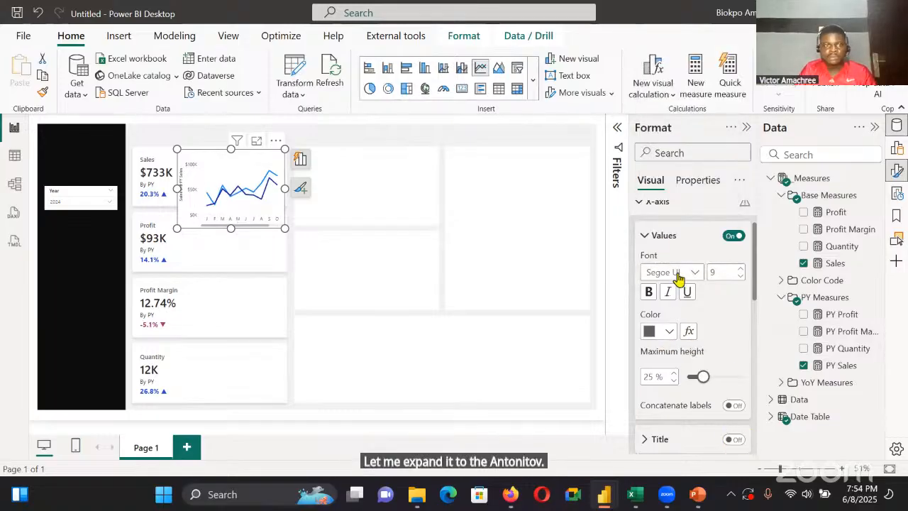
pyautogui.click(679, 271)
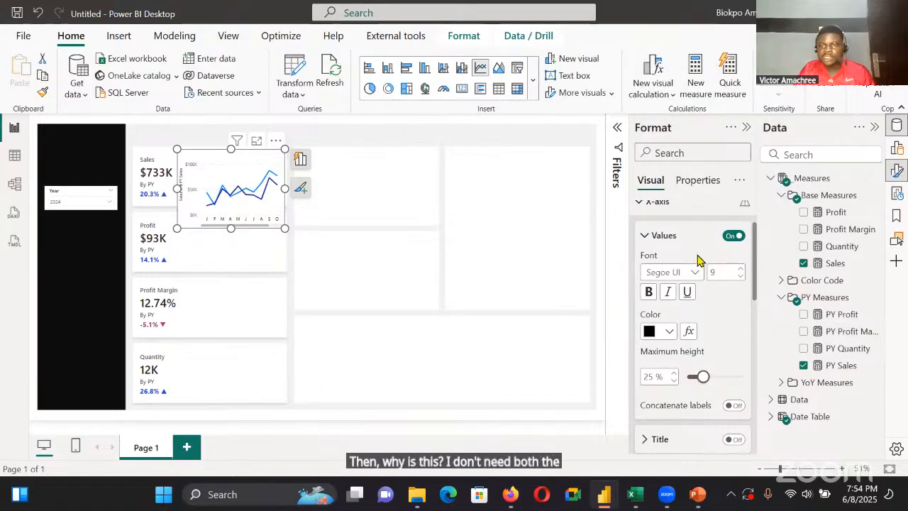
# Turn off the Sales line chart's Y-axis values and Y-axis title, and shrink the chart back to the Sales card's height
pyautogui.scroll(-5, 697, 260)
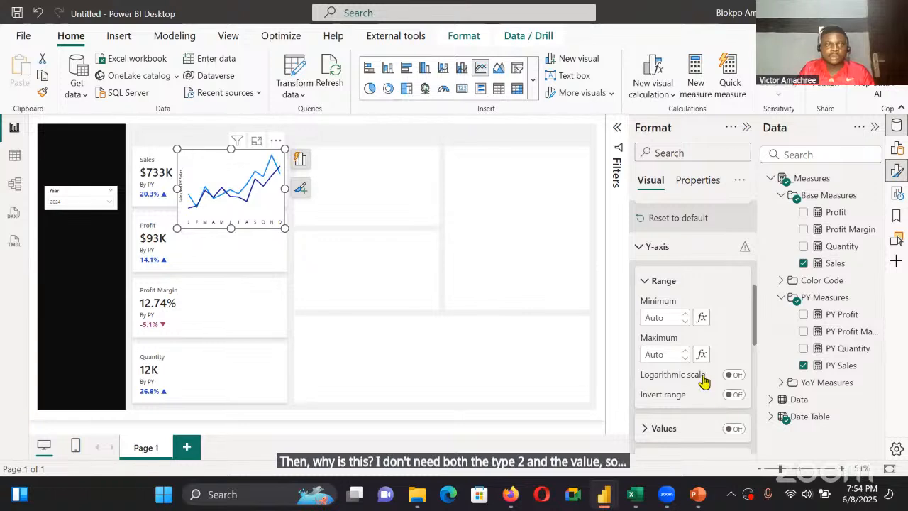
pyautogui.scroll(-3, 702, 381)
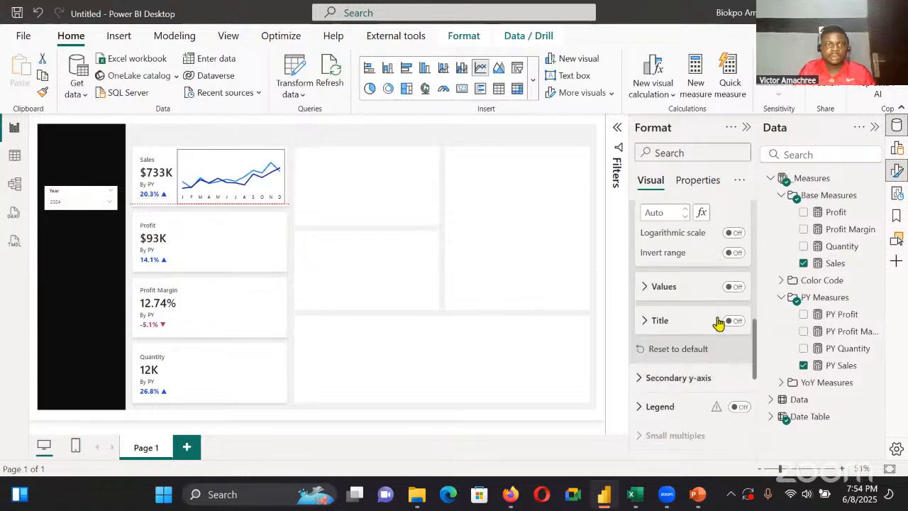
# Lower the top edge of the Sales line chart slightly and turn off the chart's background
pyautogui.moveTo(225, 226); pyautogui.dragTo(234, 209)
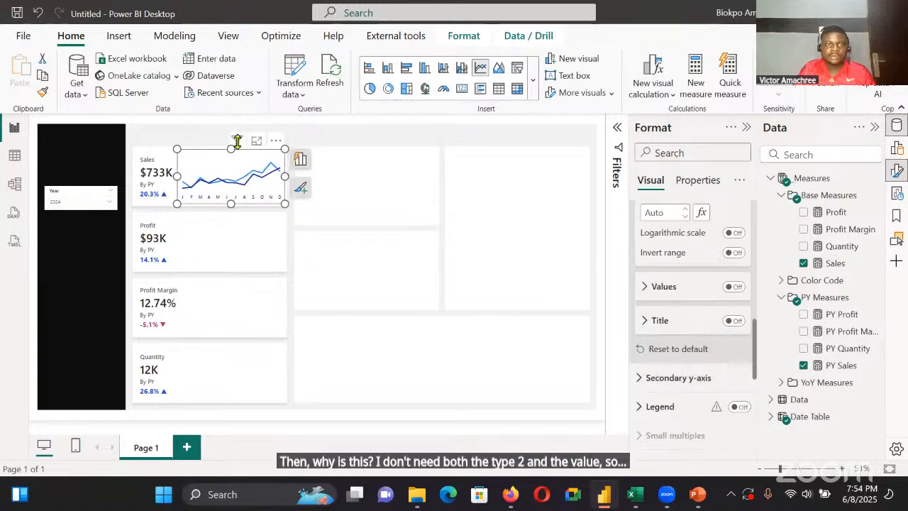
pyautogui.moveTo(234, 147); pyautogui.dragTo(231, 154)
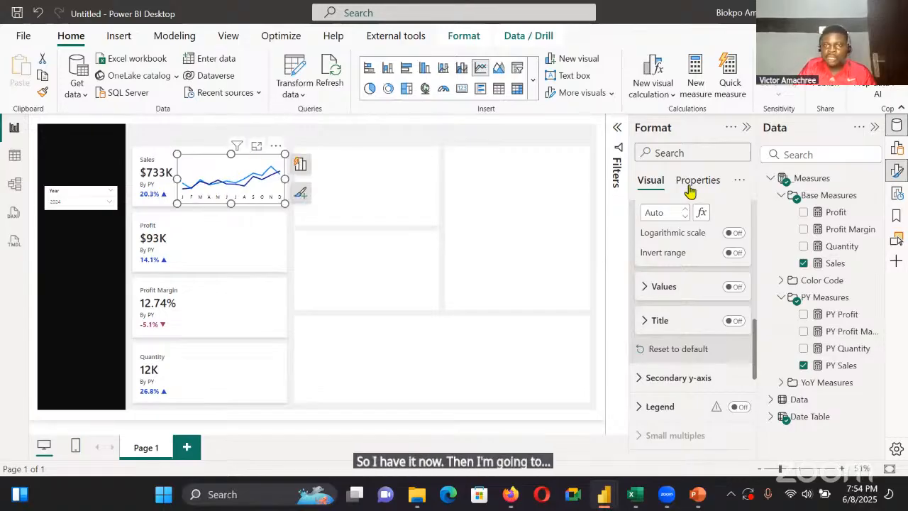
pyautogui.scroll(5, 701, 213)
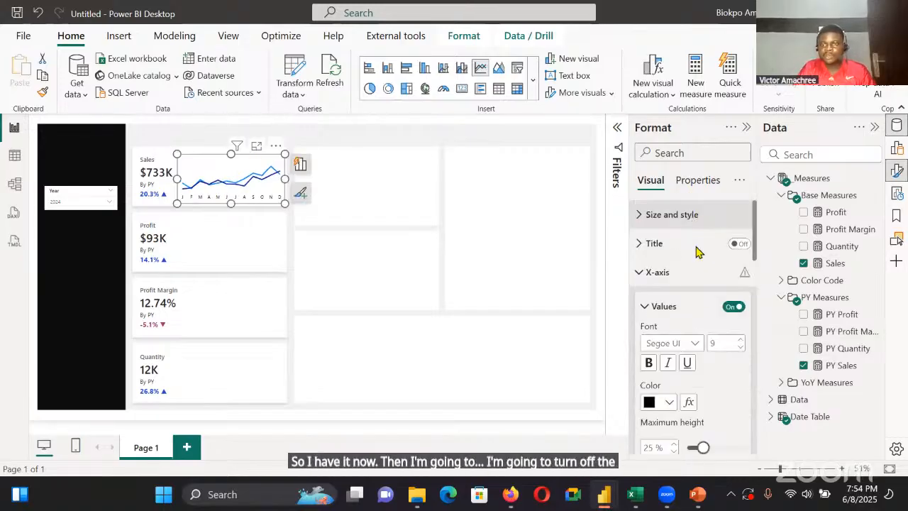
pyautogui.scroll(-3, 702, 283)
pyautogui.click(733, 344)
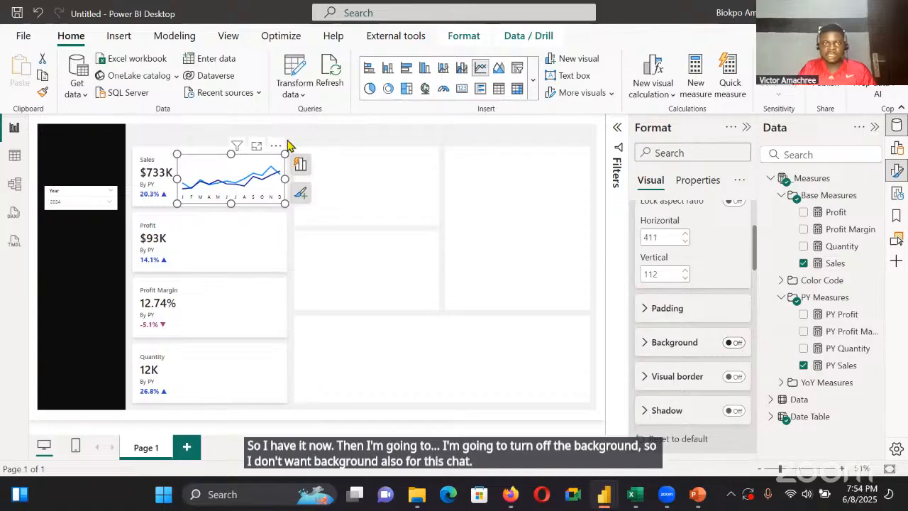
pyautogui.click(321, 178)
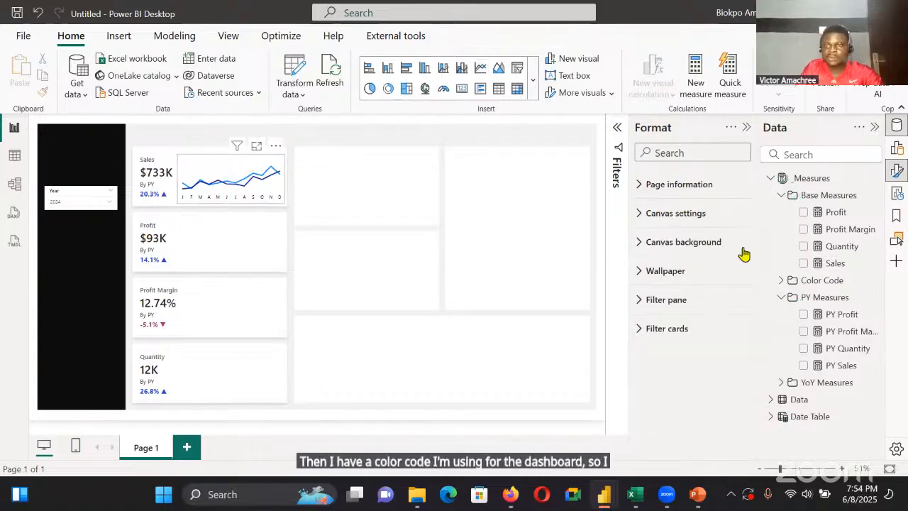
# Set the interpolation type of all lines in the Sales line chart to Smooth
pyautogui.scroll(-4, 749, 298)
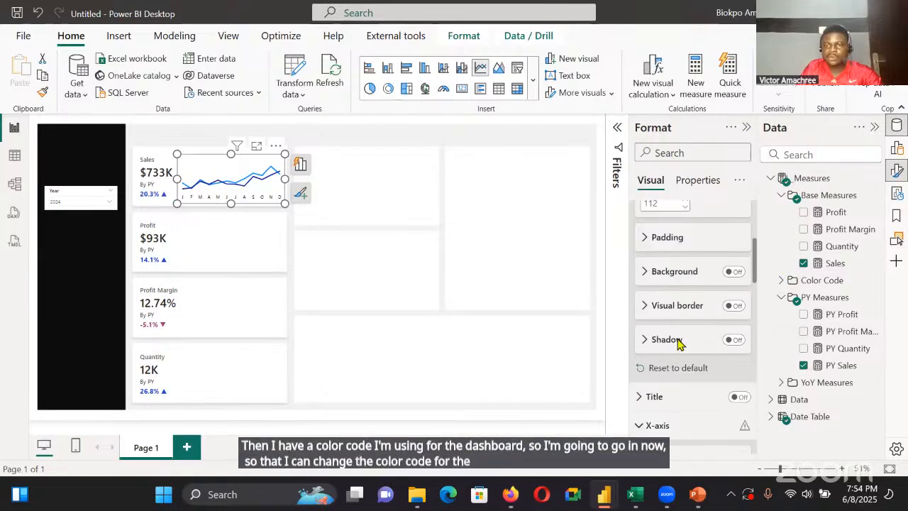
pyautogui.scroll(-2, 681, 327)
pyautogui.click(672, 285)
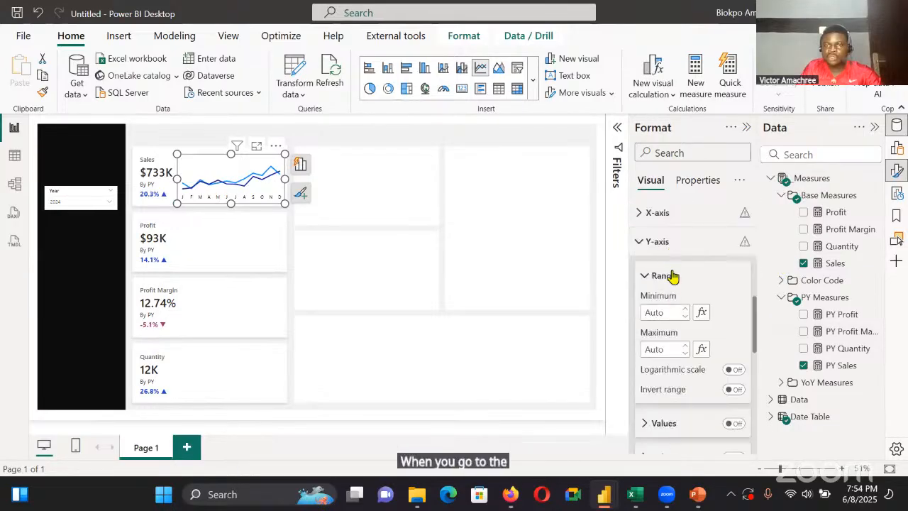
pyautogui.scroll(-3, 674, 334)
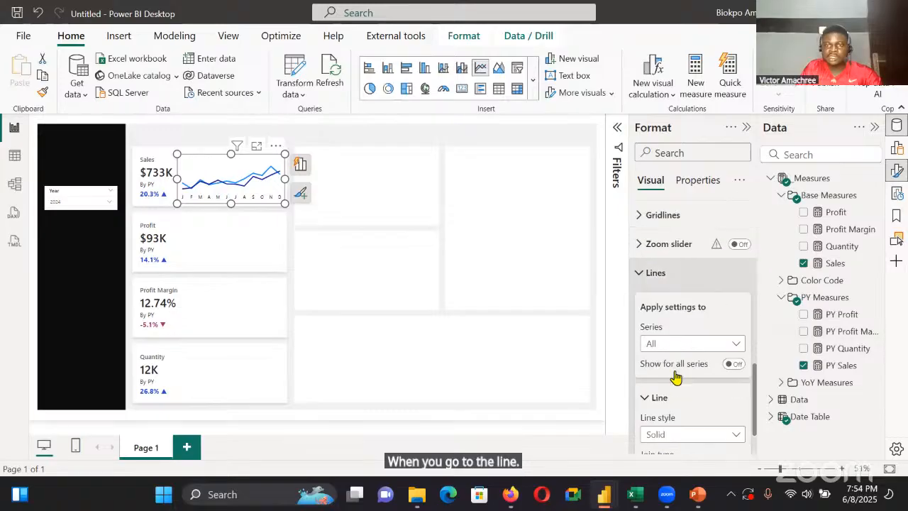
pyautogui.scroll(-2, 688, 301)
pyautogui.scroll(-2, 695, 301)
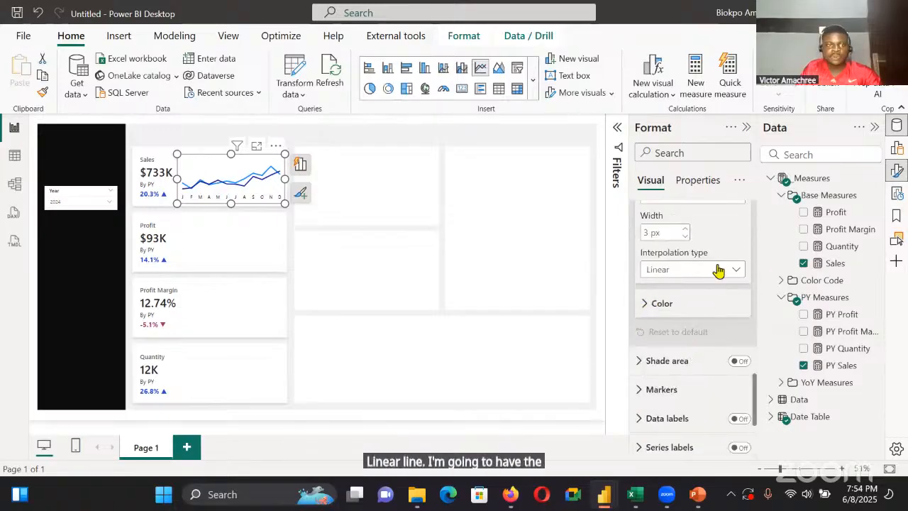
pyautogui.scroll(-1, 710, 284)
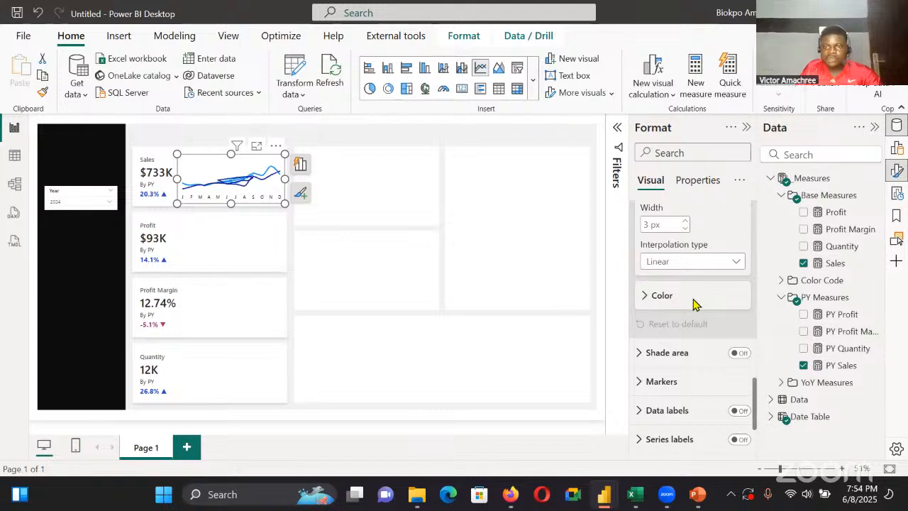
# Colour the Sales series line in the Sales line chart with hex #1C4E80
pyautogui.scroll(2, 708, 293)
pyautogui.scroll(2, 705, 299)
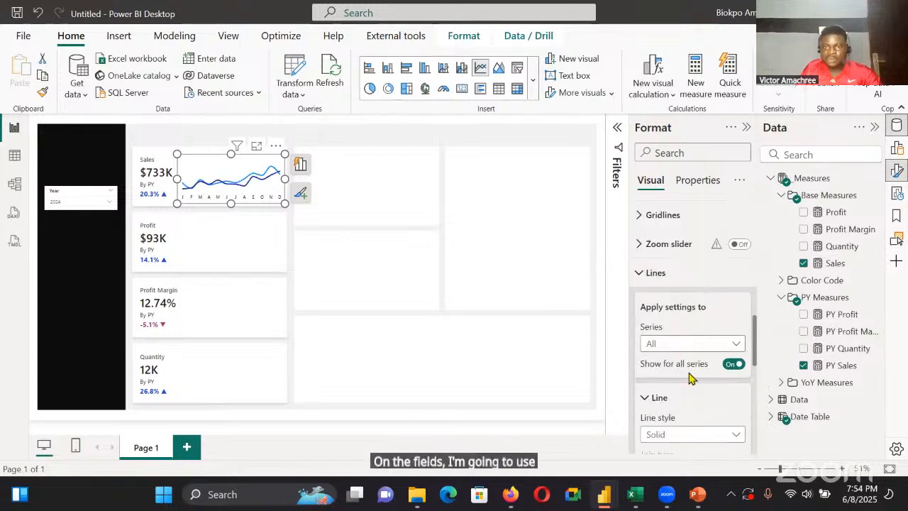
pyautogui.scroll(-3, 705, 338)
pyautogui.click(660, 261)
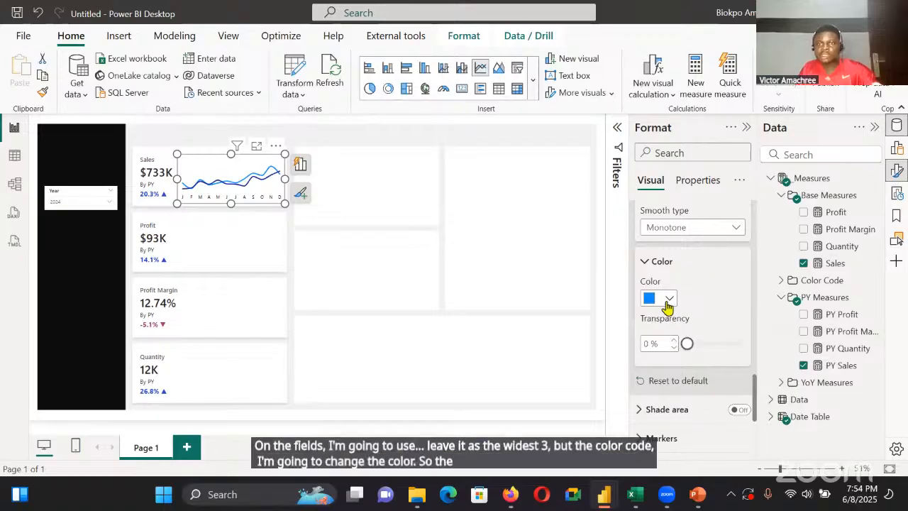
pyautogui.click(667, 303)
pyautogui.click(692, 264)
pyautogui.press('BackSpace')
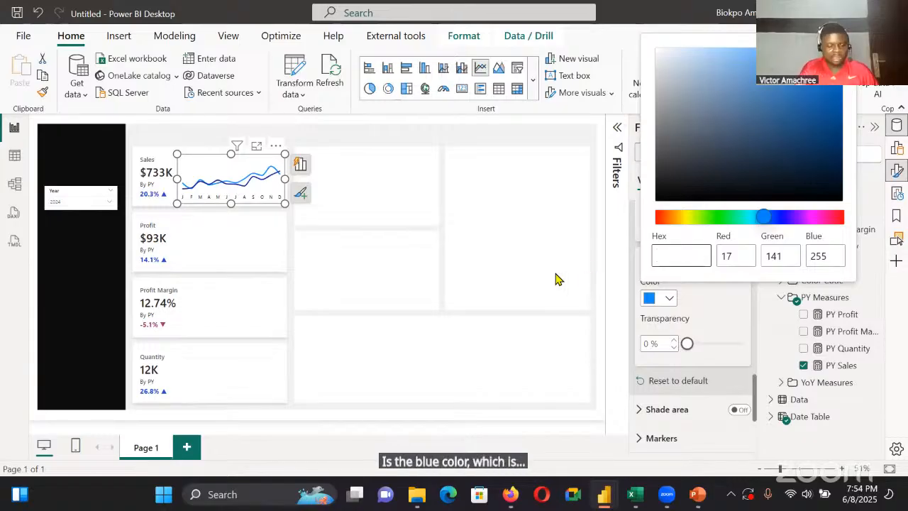
pyautogui.write('#1')
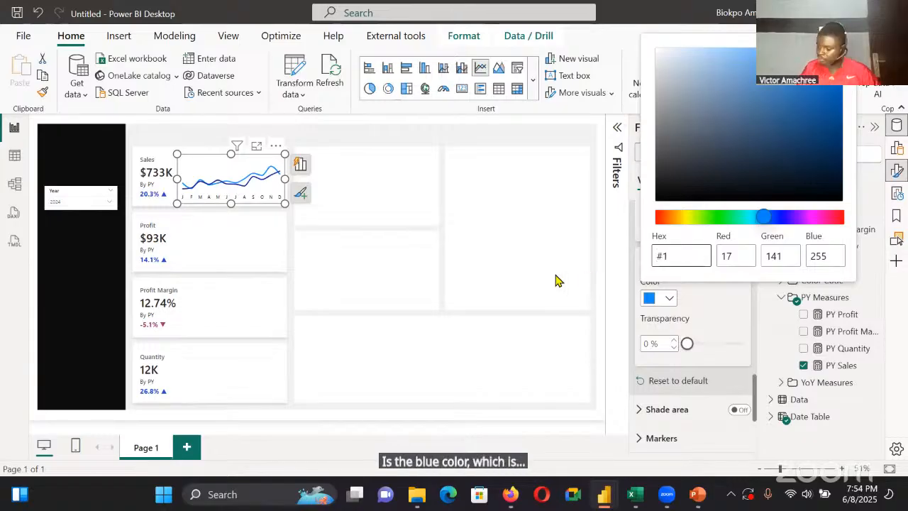
pyautogui.write('c4')
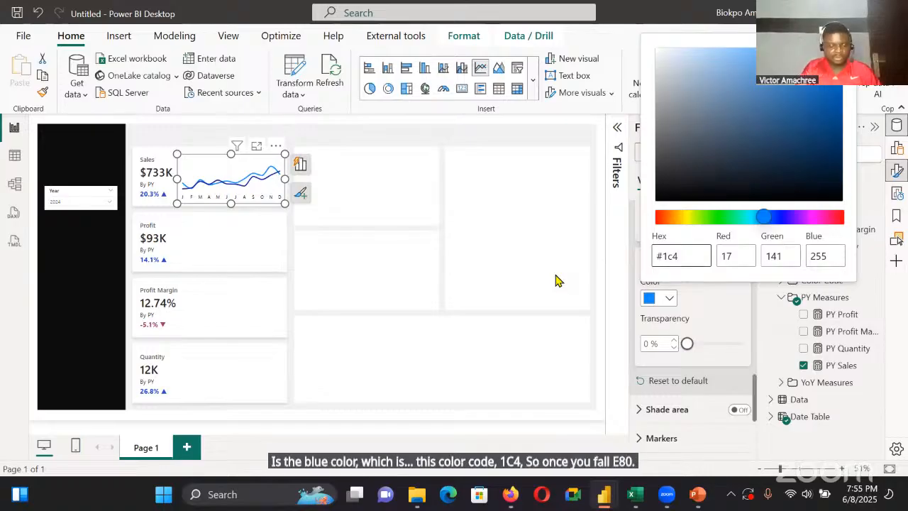
pyautogui.write('e80')
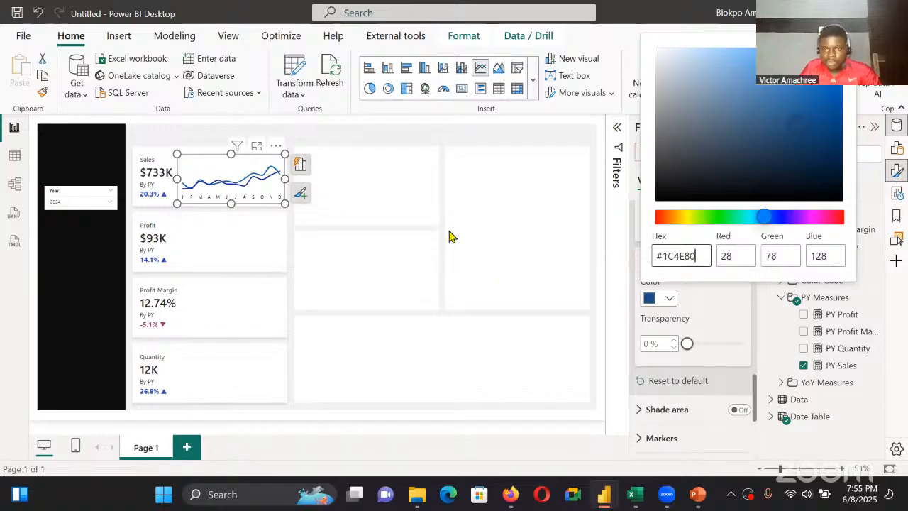
pyautogui.click(715, 304)
# Colour the PY Sales series line in the Sales line chart with hex #DBE2EF
pyautogui.scroll(2, 714, 312)
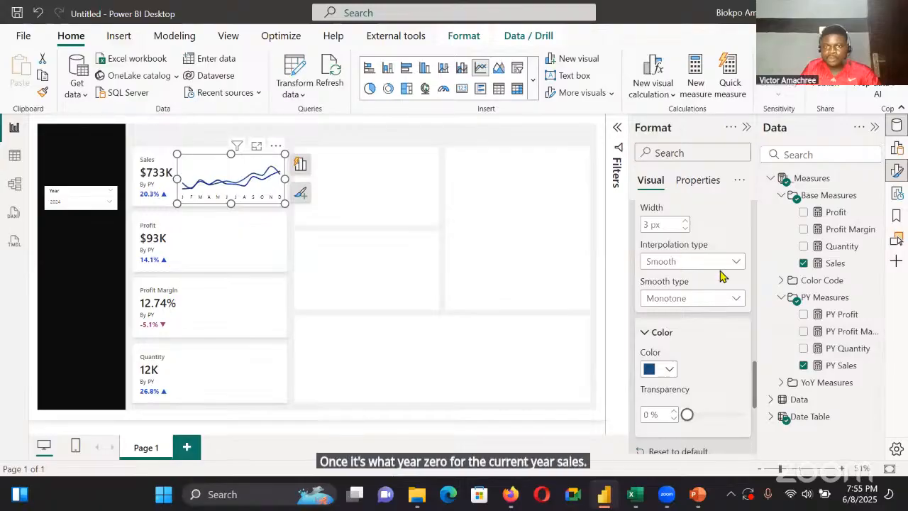
pyautogui.scroll(3, 720, 275)
pyautogui.click(720, 272)
pyautogui.click(699, 325)
pyautogui.scroll(-2, 706, 325)
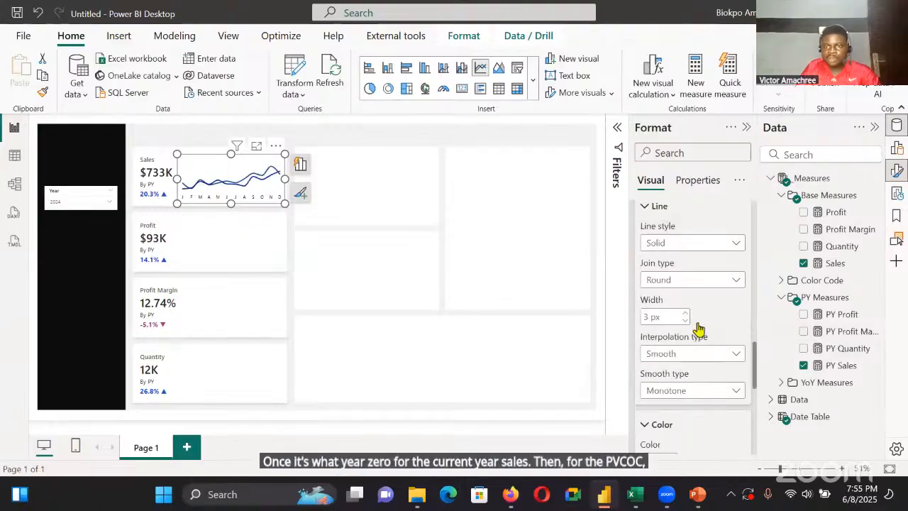
pyautogui.scroll(-4, 669, 301)
pyautogui.click(666, 297)
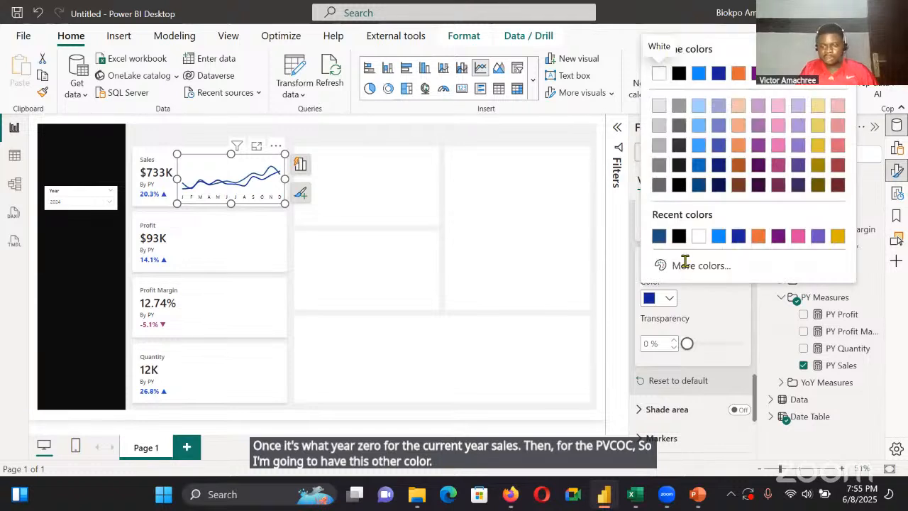
pyautogui.click(692, 262)
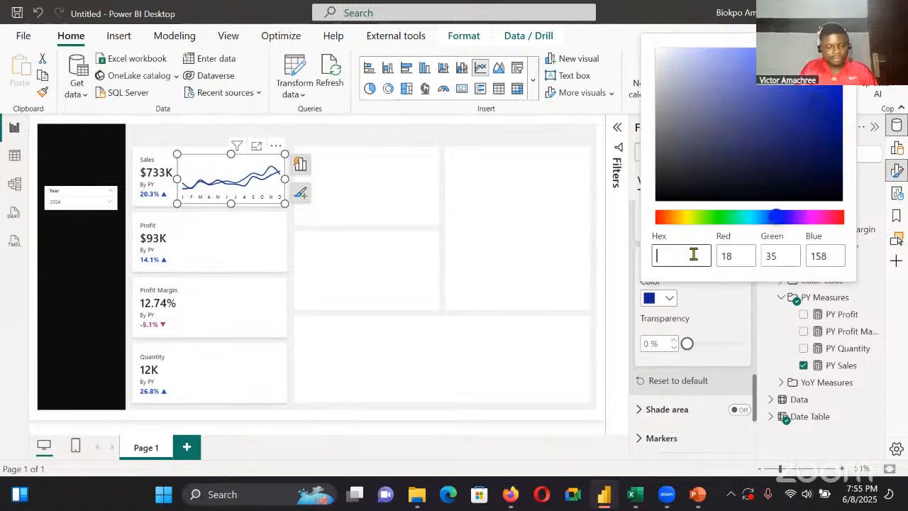
pyautogui.write('#')
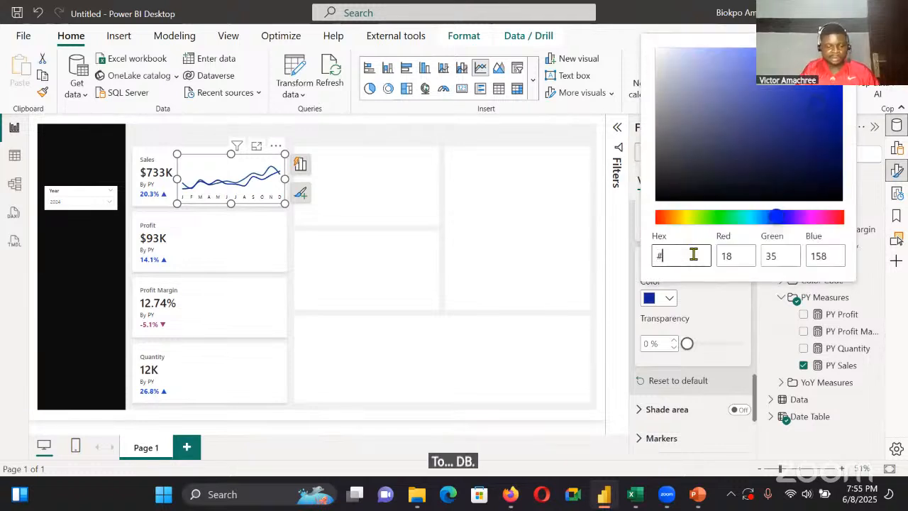
pyautogui.write('db')
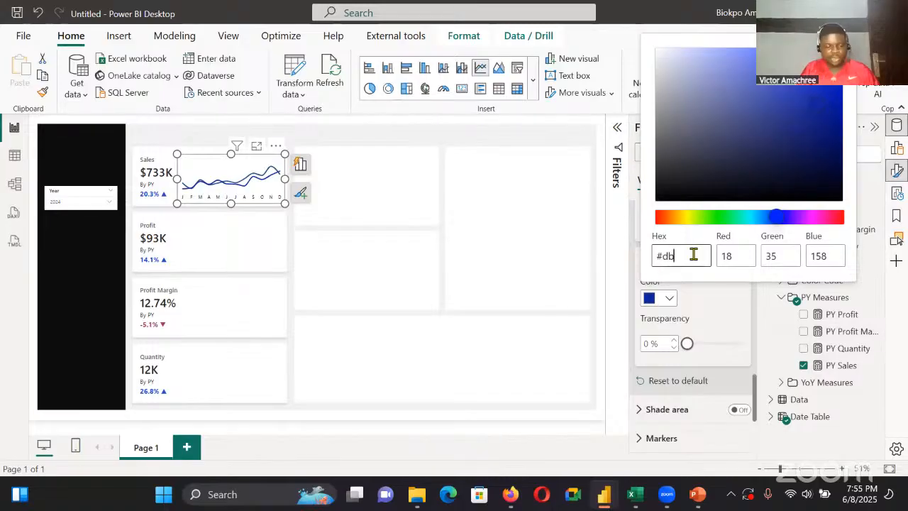
pyautogui.write('e2')
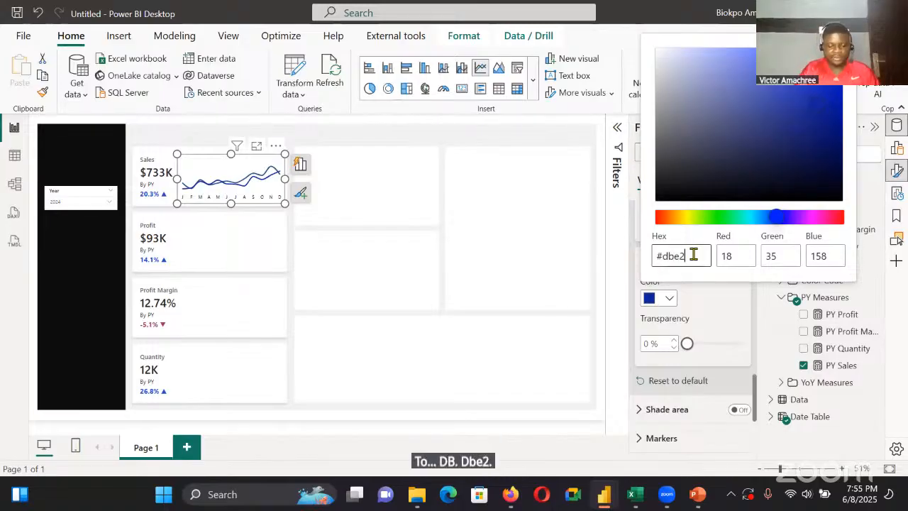
pyautogui.write('ef')
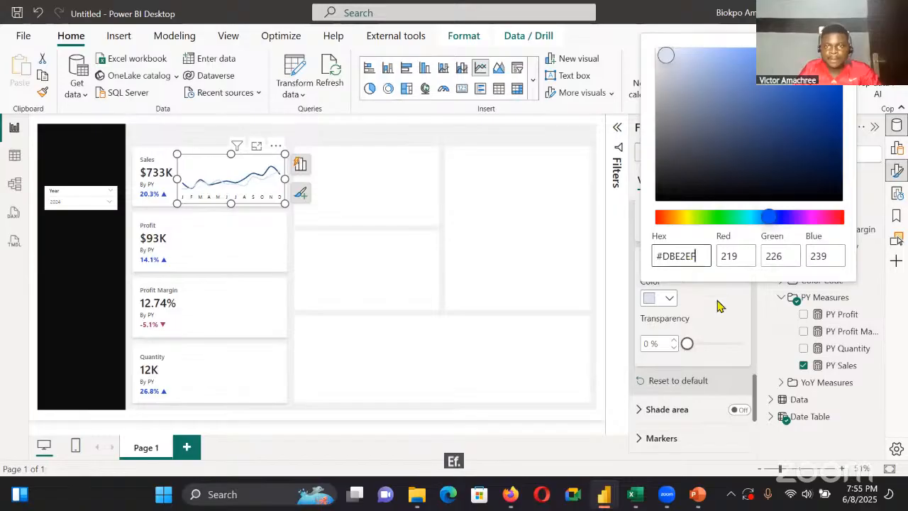
pyautogui.click(261, 204)
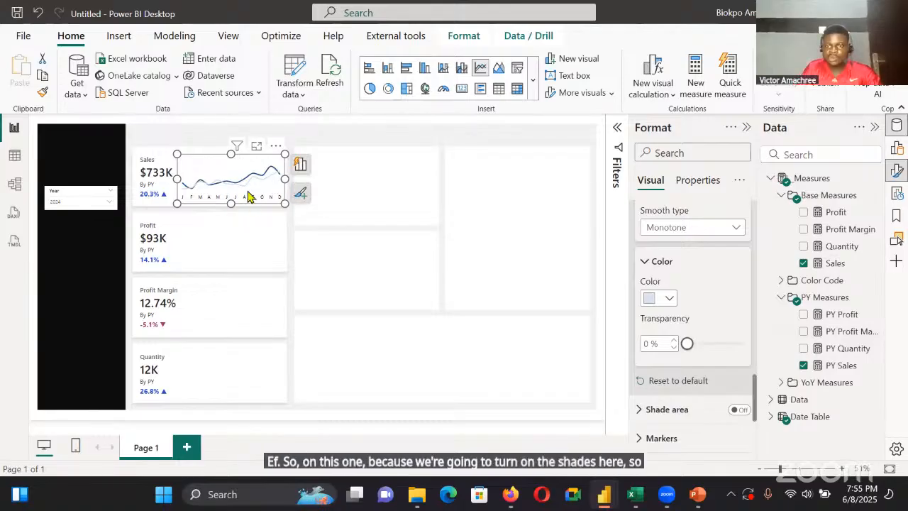
# Turn on the shade area of the Sales line chart and switch it off for the Sales series
pyautogui.scroll(-3, 691, 298)
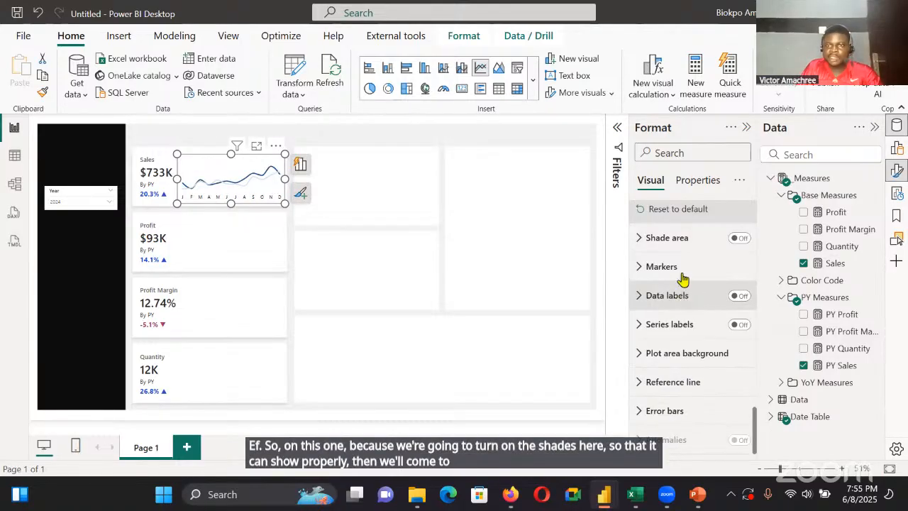
pyautogui.click(739, 238)
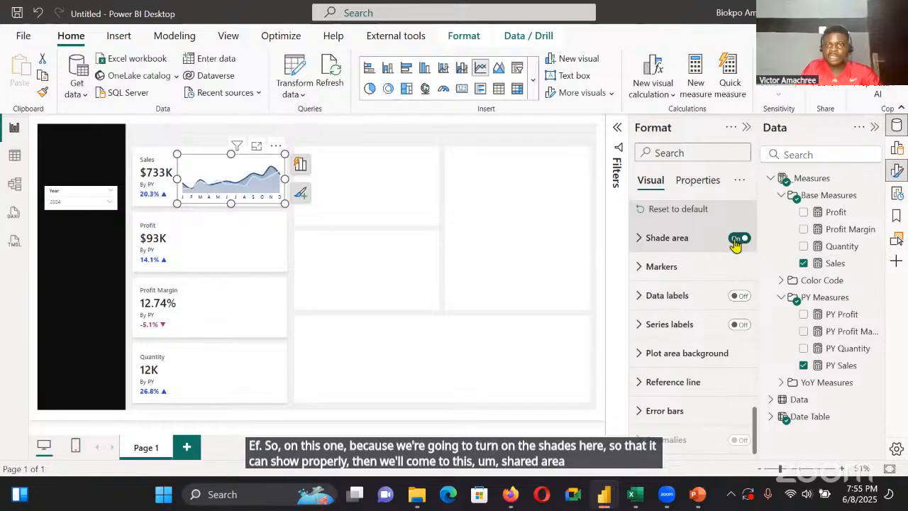
pyautogui.click(666, 238)
pyautogui.click(721, 310)
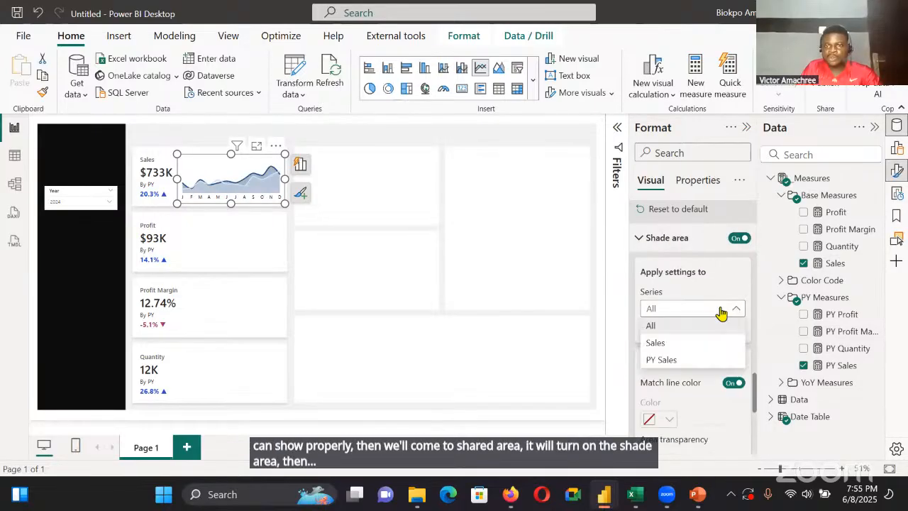
pyautogui.click(717, 343)
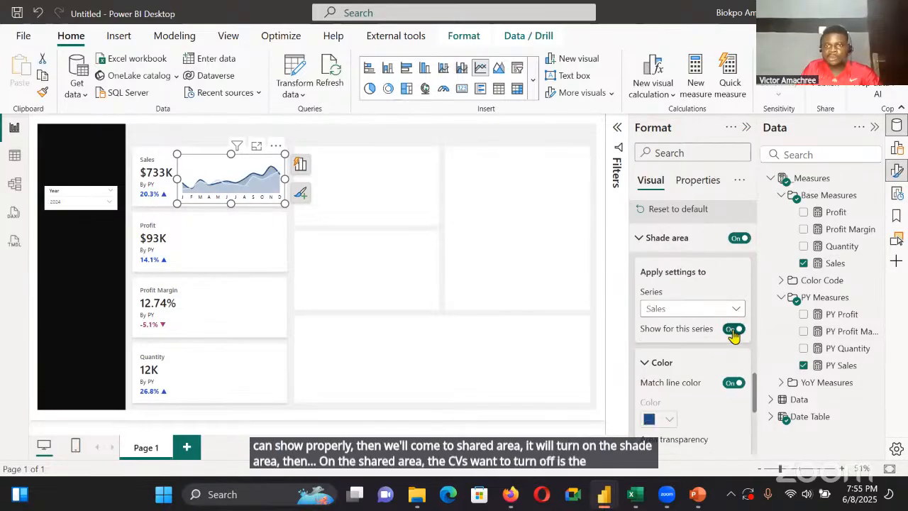
pyautogui.click(734, 329)
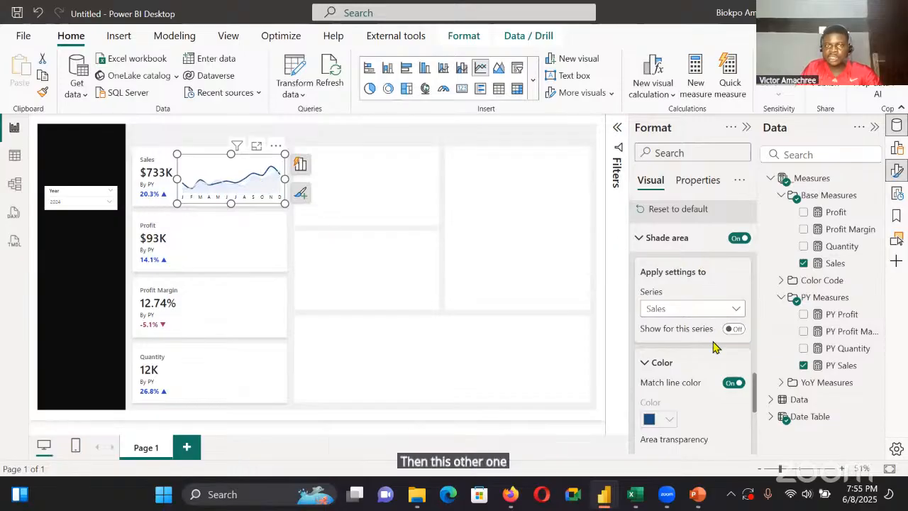
pyautogui.scroll(-2, 712, 350)
pyautogui.scroll(2, 714, 333)
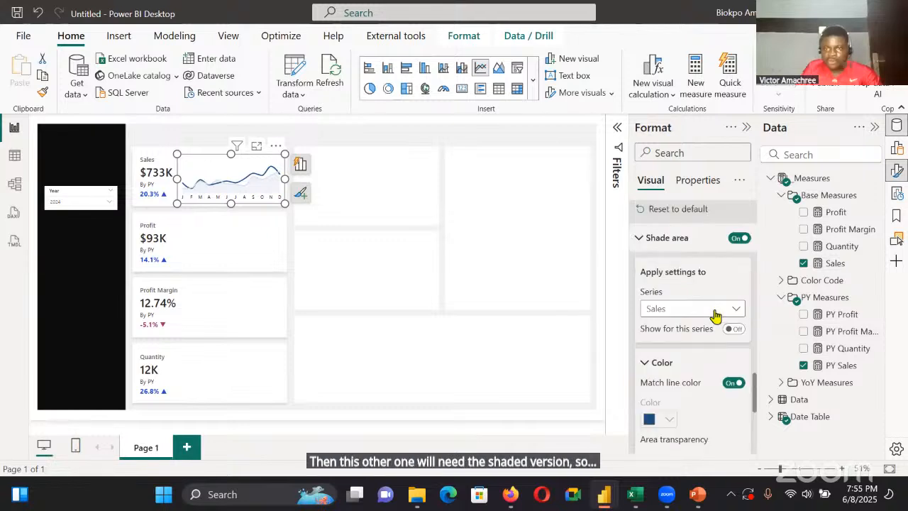
# Set the area transparency of the PY Sales series' shade area to 30%
pyautogui.click(713, 308)
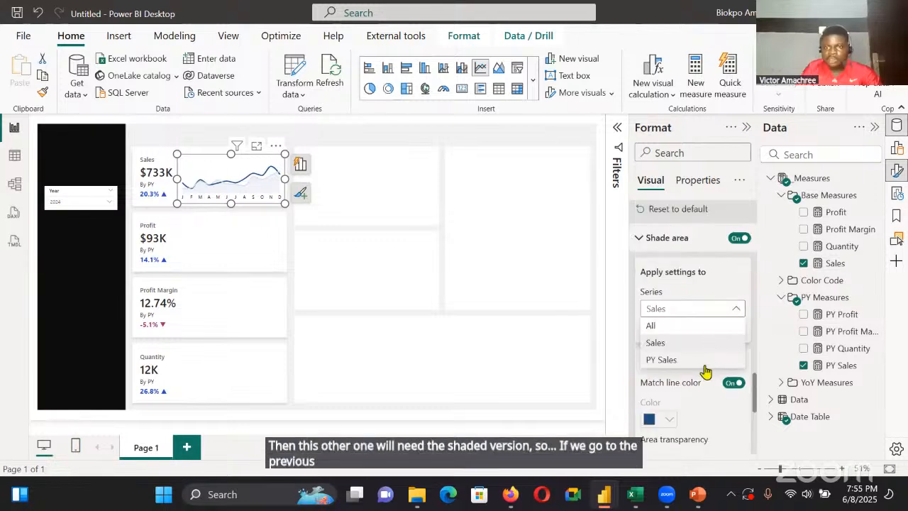
pyautogui.click(704, 366)
pyautogui.scroll(-3, 710, 348)
pyautogui.moveTo(713, 323); pyautogui.dragTo(703, 323)
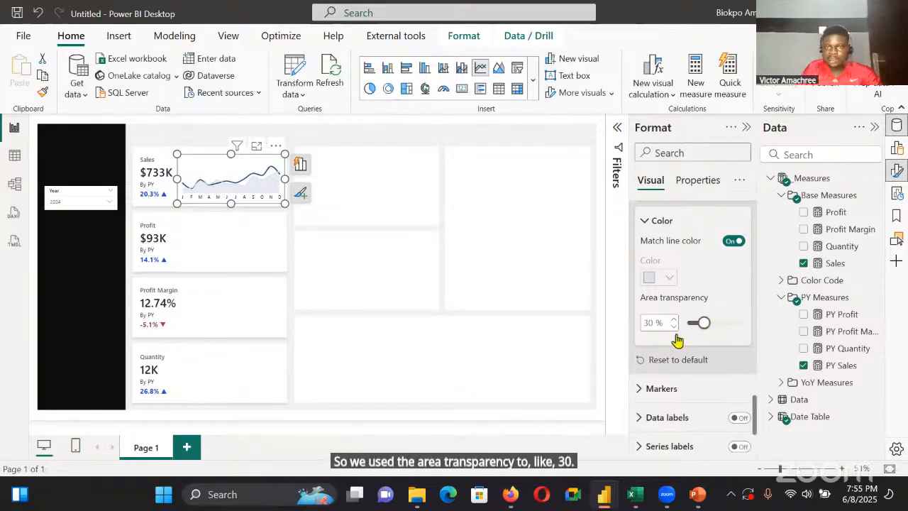
# Set the line width of the PY Sales series in the Sales line chart to 0 px
pyautogui.scroll(2, 709, 312)
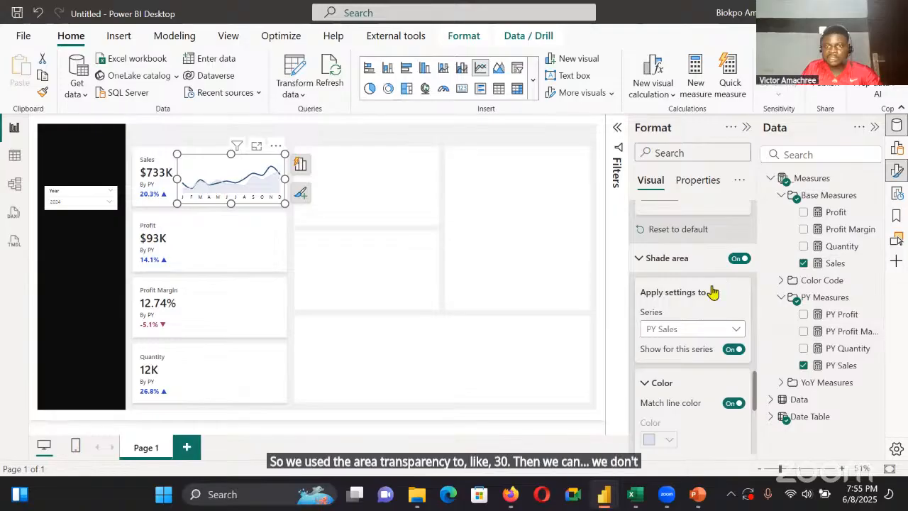
pyautogui.scroll(5, 713, 291)
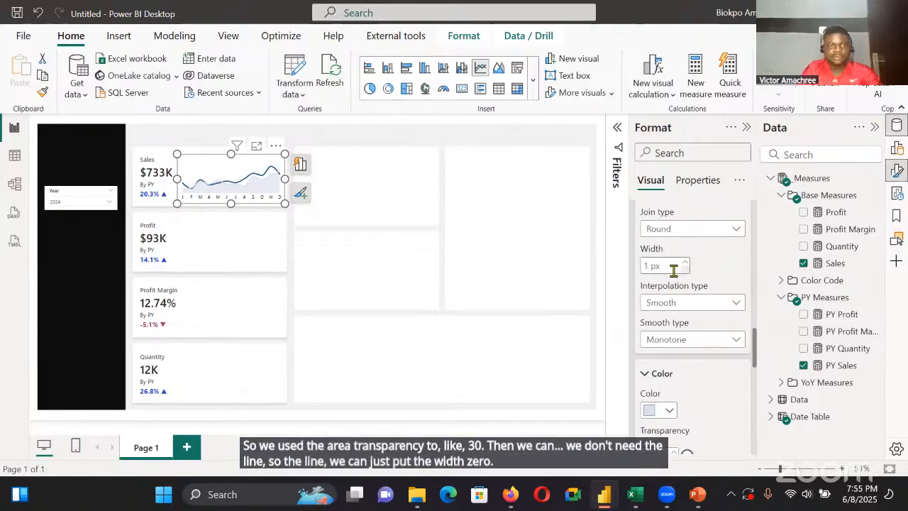
pyautogui.click(683, 268)
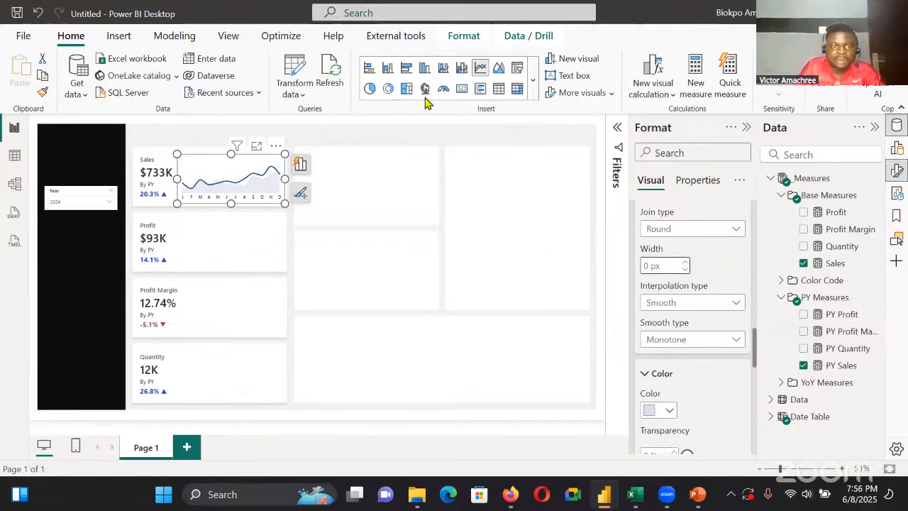
pyautogui.click(344, 188)
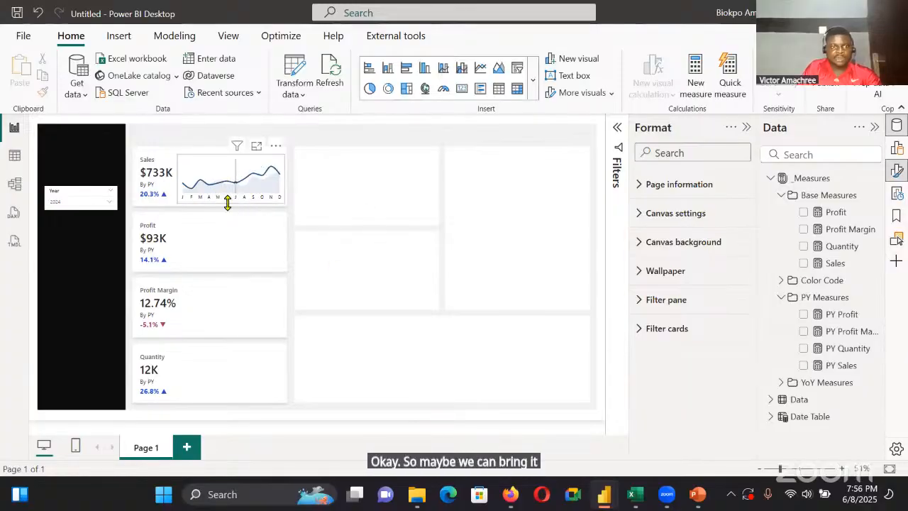
# Nudge the Sales line chart to horizontal position 409 and set its X-axis label font to Segoe UI Semibold
pyautogui.click(229, 200)
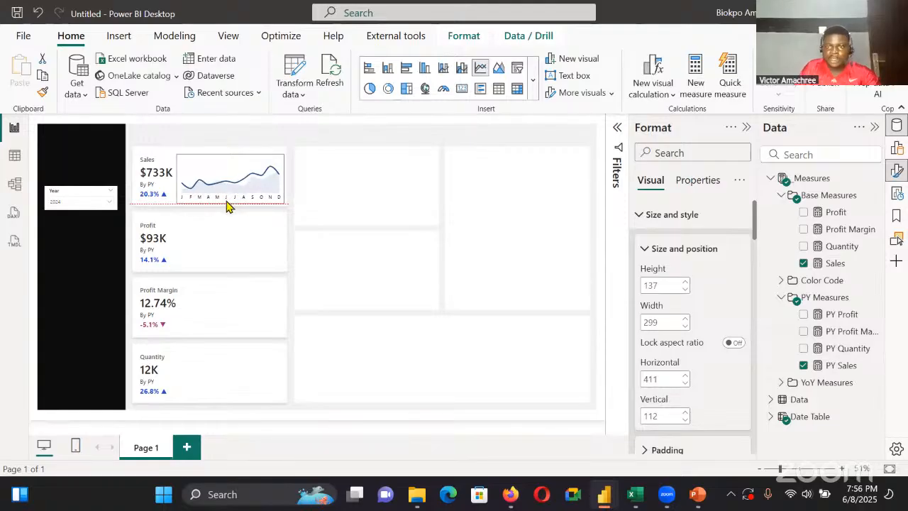
pyautogui.scroll(-2, 679, 261)
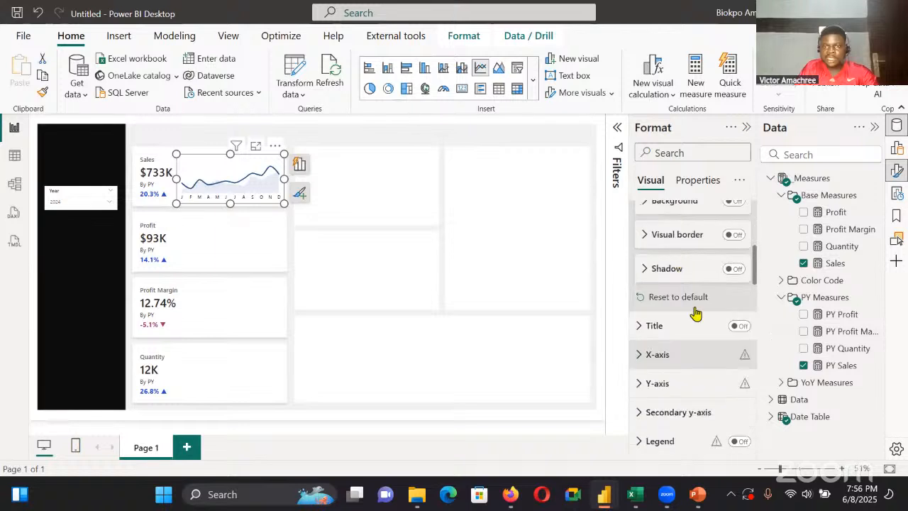
pyautogui.click(701, 349)
pyautogui.click(681, 300)
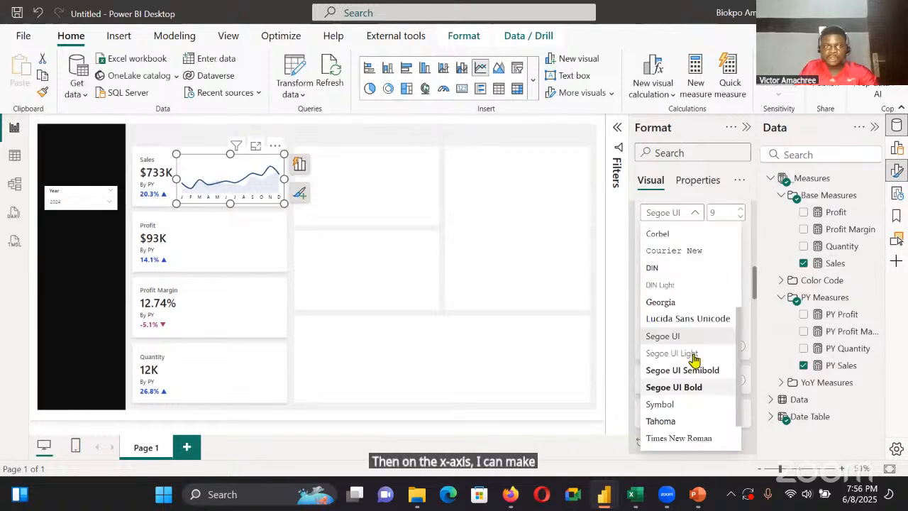
pyautogui.click(700, 373)
pyautogui.click(442, 244)
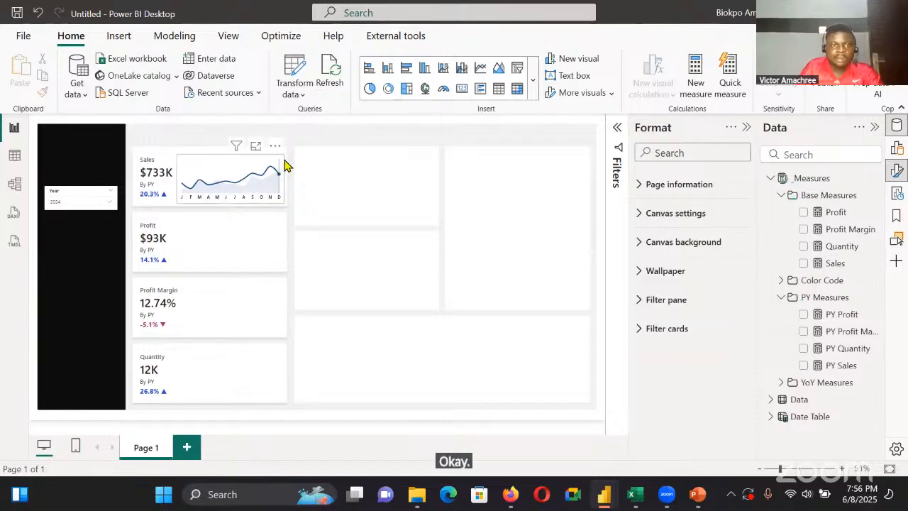
# Add the YoY Sales measure to the tooltips of the Sales line chart
pyautogui.click(261, 177)
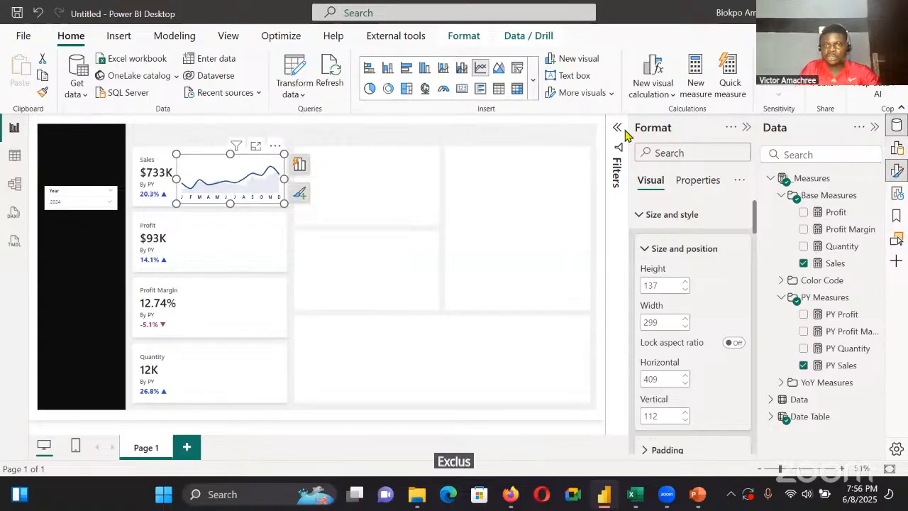
pyautogui.click(896, 148)
pyautogui.scroll(-4, 698, 282)
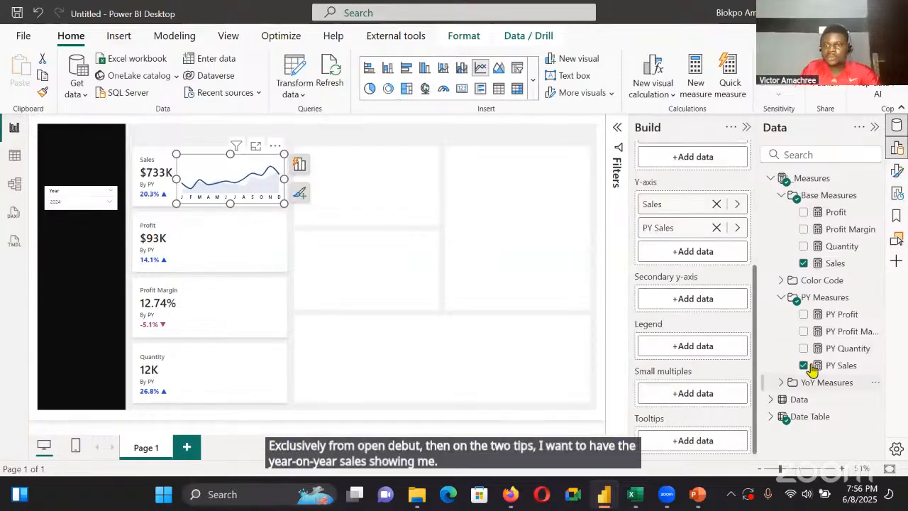
pyautogui.click(781, 382)
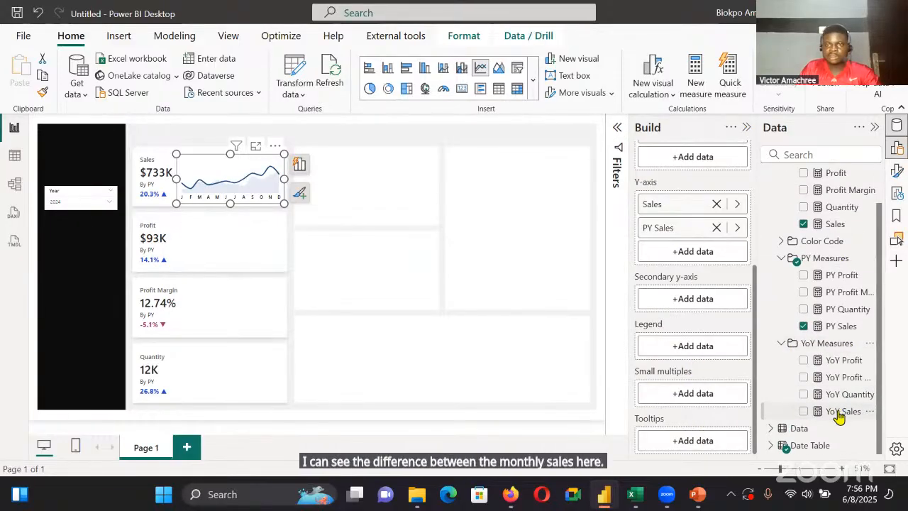
pyautogui.moveTo(839, 417); pyautogui.dragTo(713, 426)
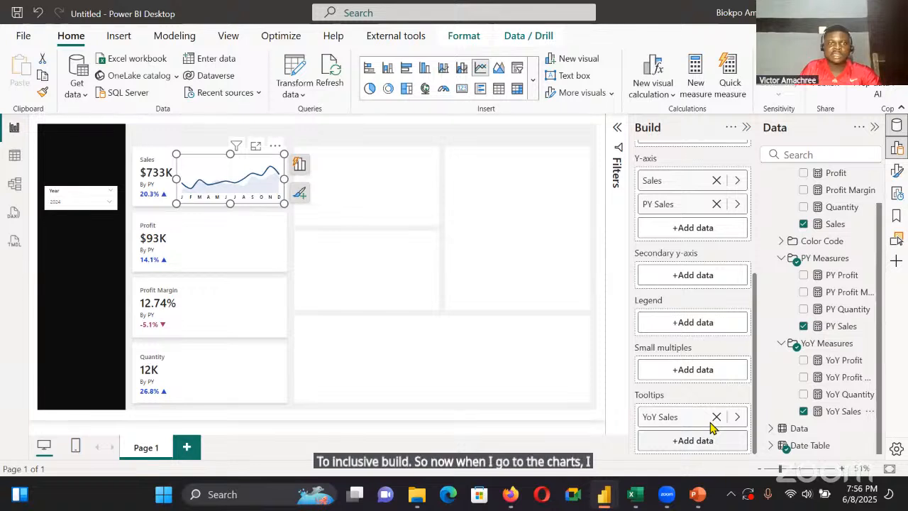
pyautogui.click(746, 127)
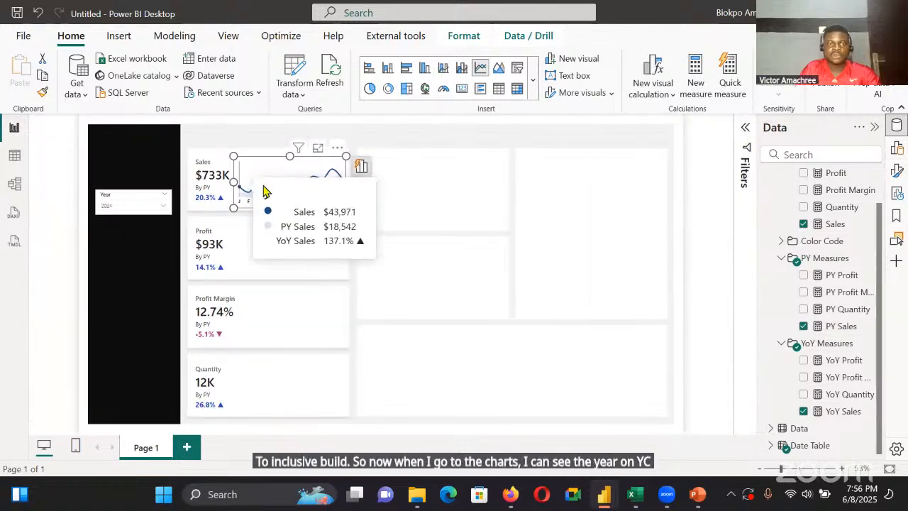
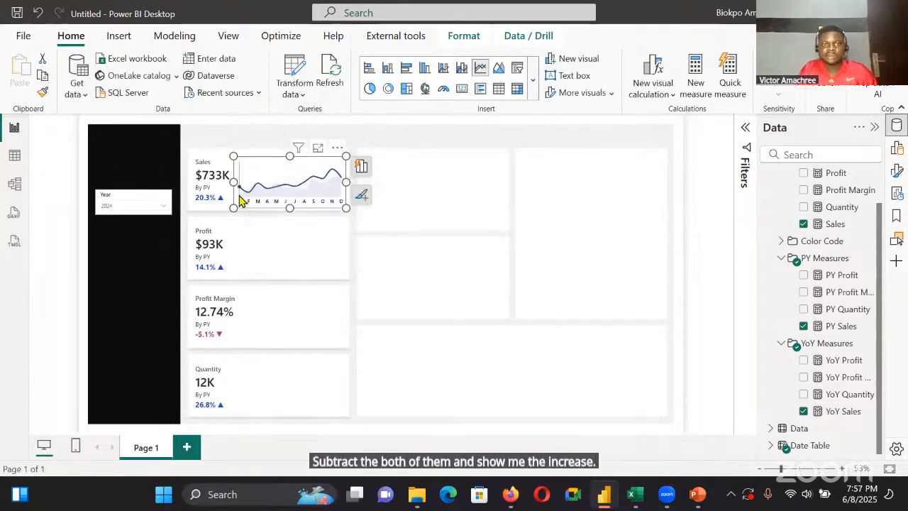
# Duplicate the Sales line chart and place the copy inside the Profit KPI card
pyautogui.click(432, 173)
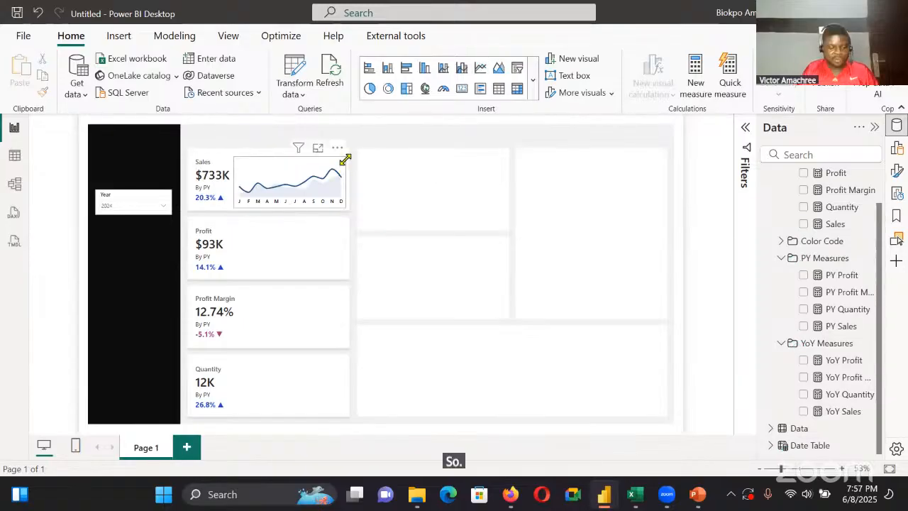
pyautogui.click(345, 160)
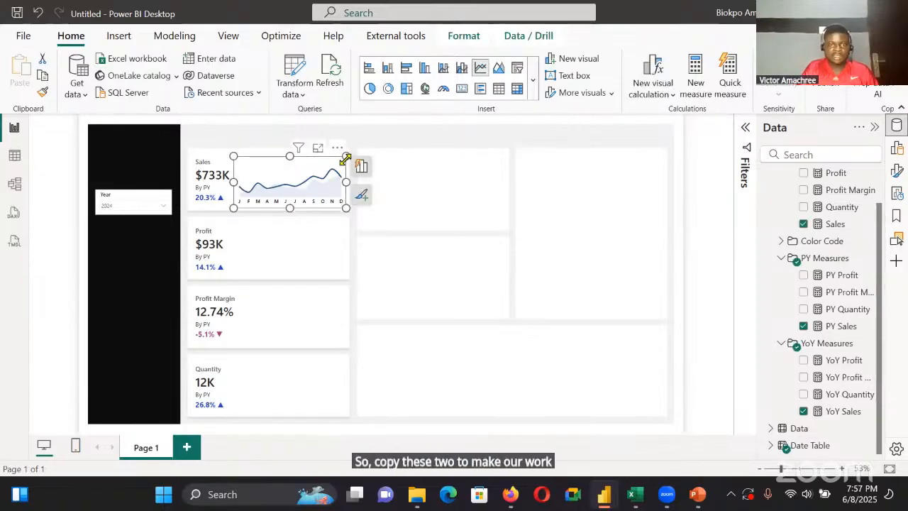
pyautogui.hotkey('ctrl', 'c')
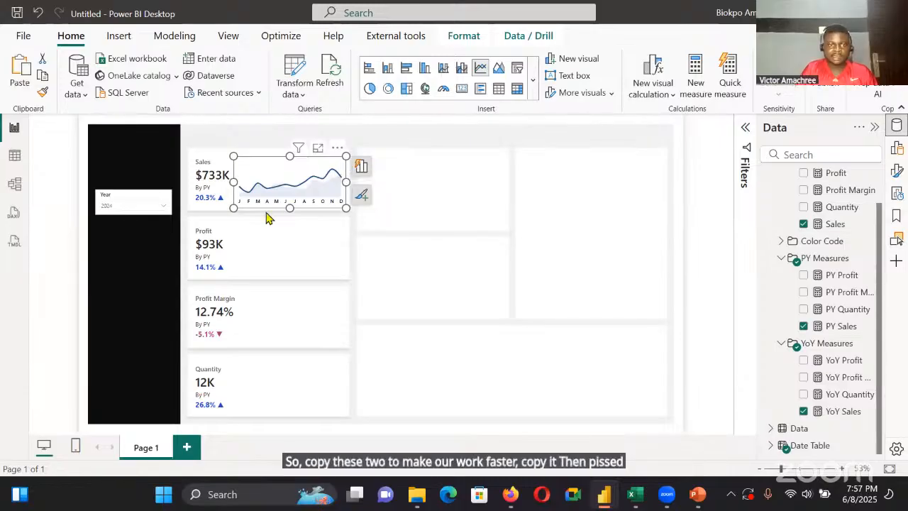
pyautogui.hotkey('ctrl', 'v')
pyautogui.moveTo(266, 218)
pyautogui.mouseDown()
pyautogui.moveTo(275, 202)
pyautogui.moveTo(270, 231)
pyautogui.mouseUp()
pyautogui.click(270, 236)
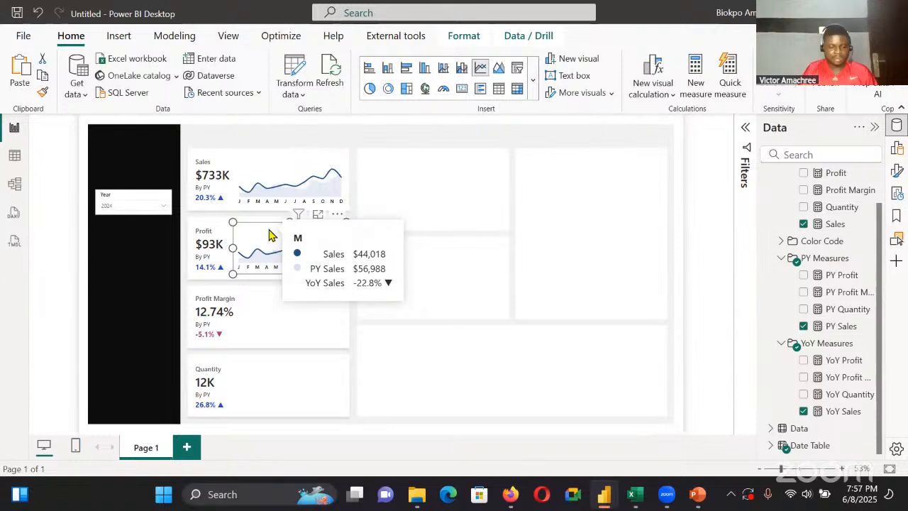
# Add two more copies of the Sales line chart, one in the Profit Margin card and one in the Quantity card
pyautogui.click(284, 177)
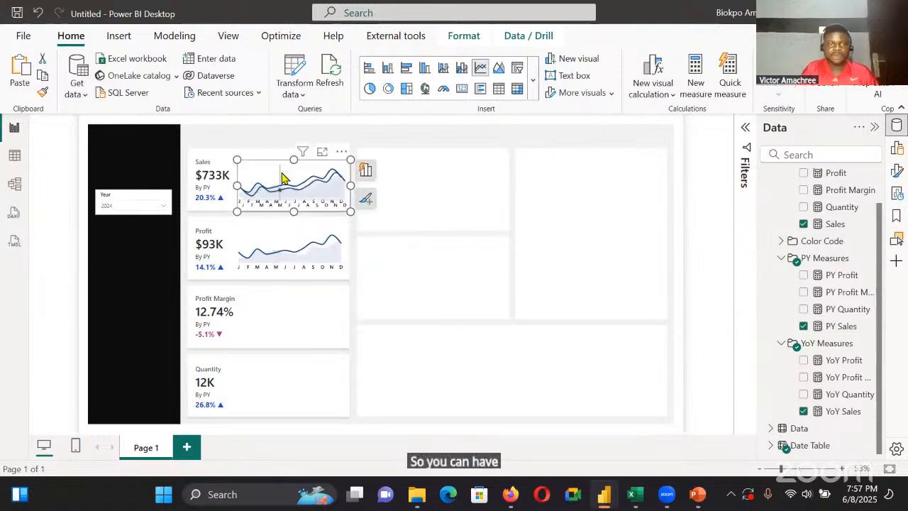
pyautogui.moveTo(281, 180); pyautogui.dragTo(276, 308)
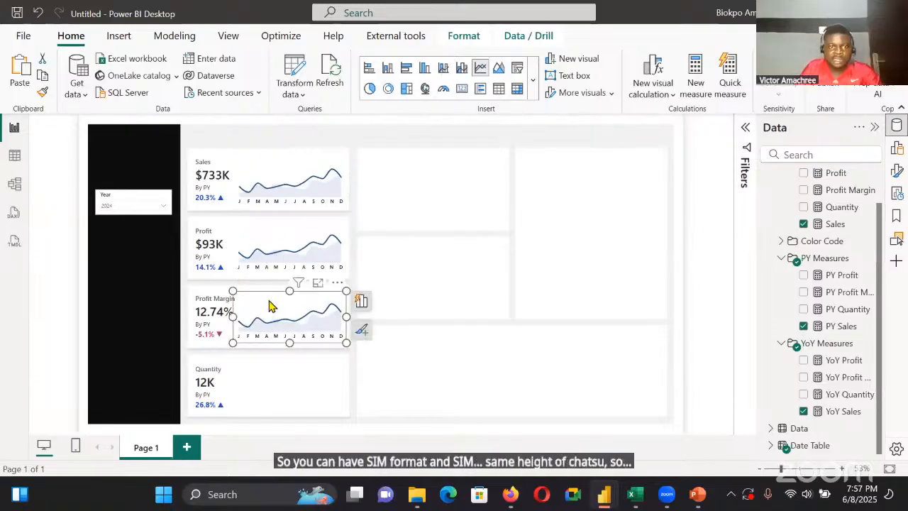
pyautogui.hotkey('ctrl', 'v')
pyautogui.moveTo(295, 173); pyautogui.dragTo(294, 373)
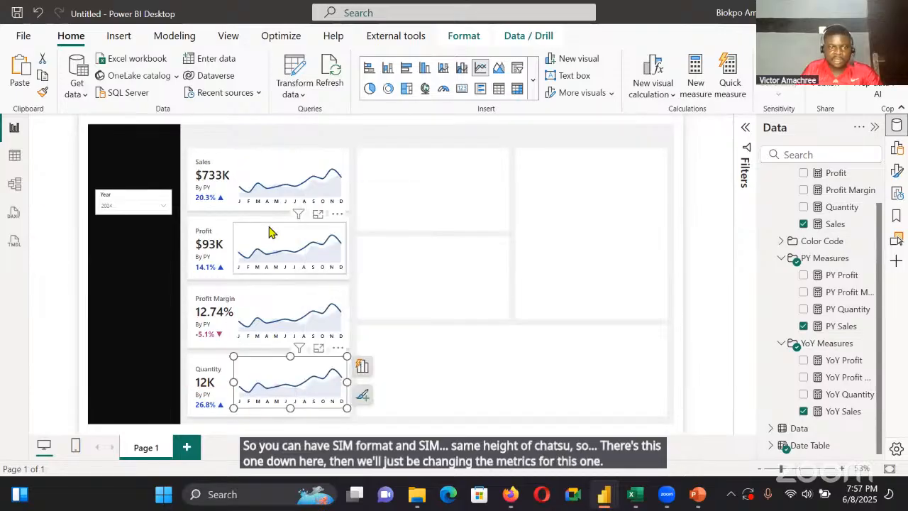
pyautogui.press('Down')
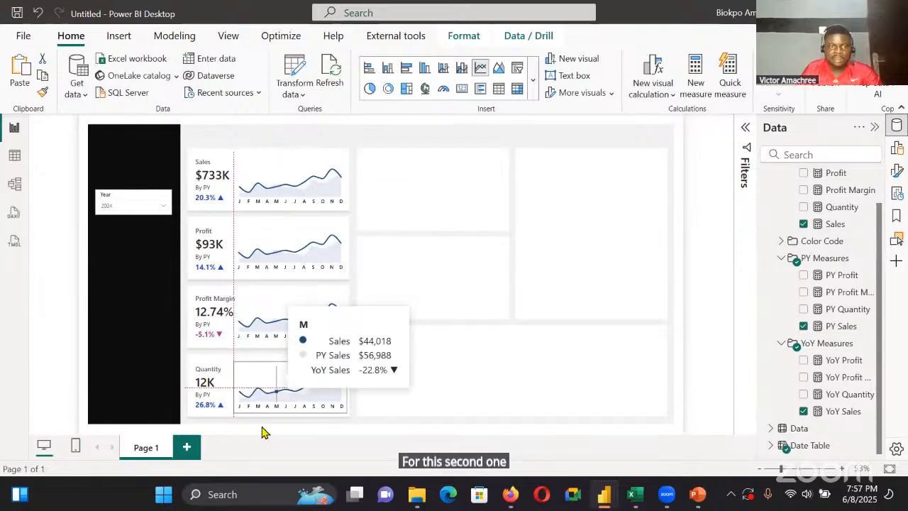
# Replace Sales and PY Sales with Profit and PY Profit on the Y-axis of the Profit card's line chart
pyautogui.click(292, 237)
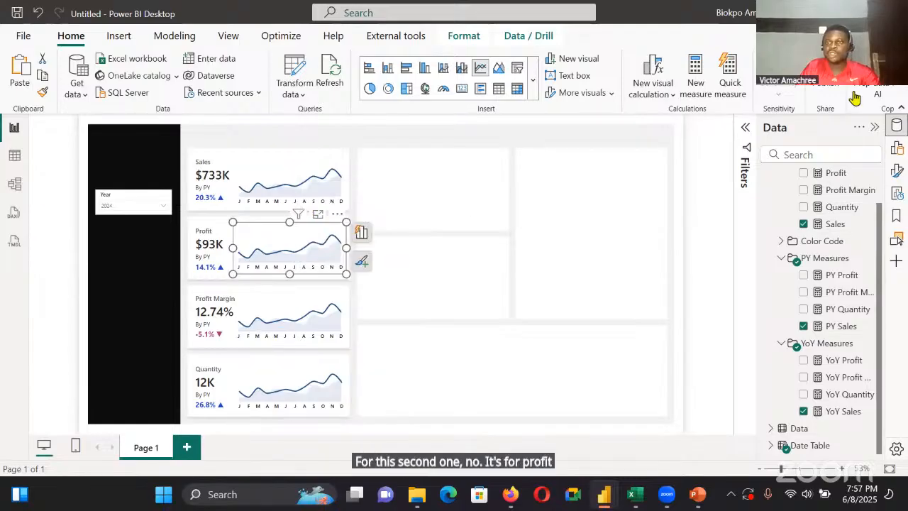
pyautogui.click(898, 150)
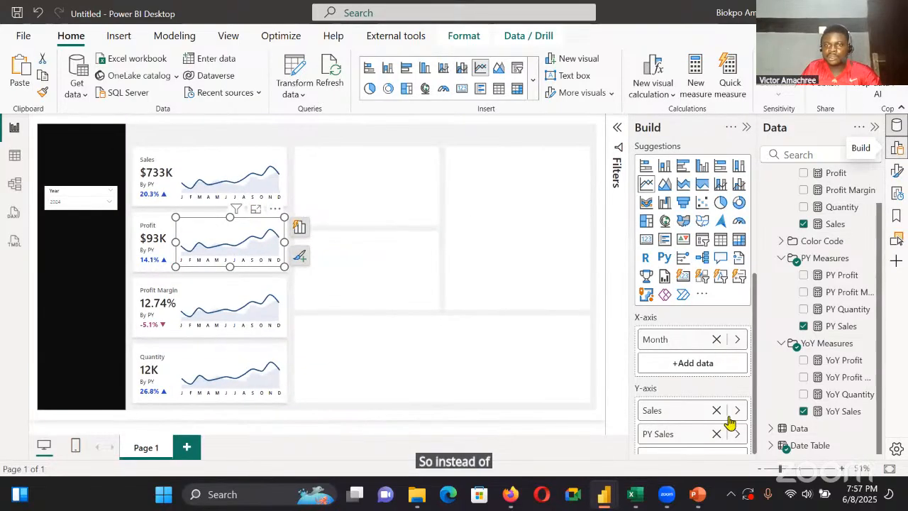
pyautogui.click(716, 412)
pyautogui.click(717, 411)
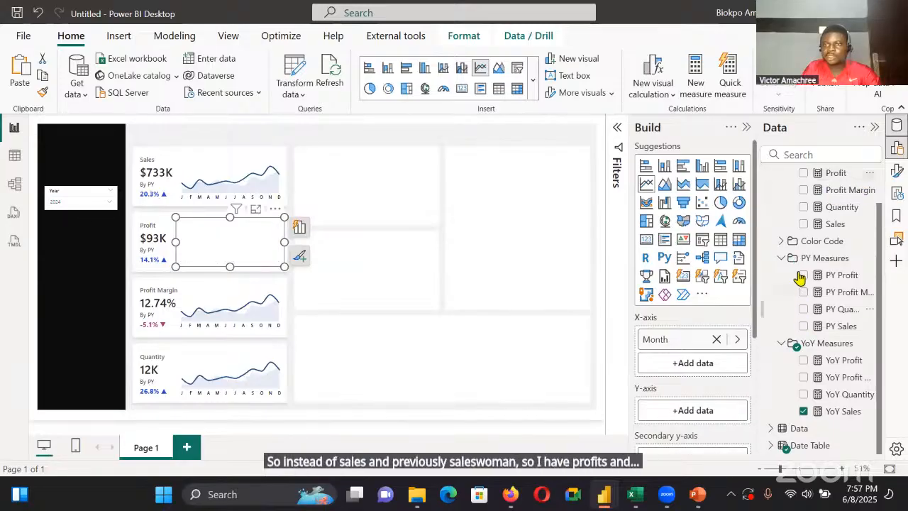
pyautogui.click(804, 175)
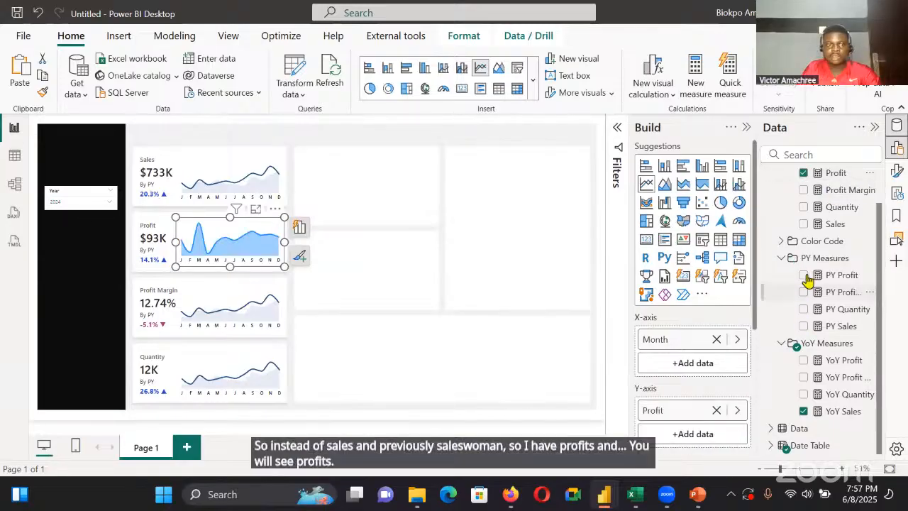
pyautogui.click(803, 275)
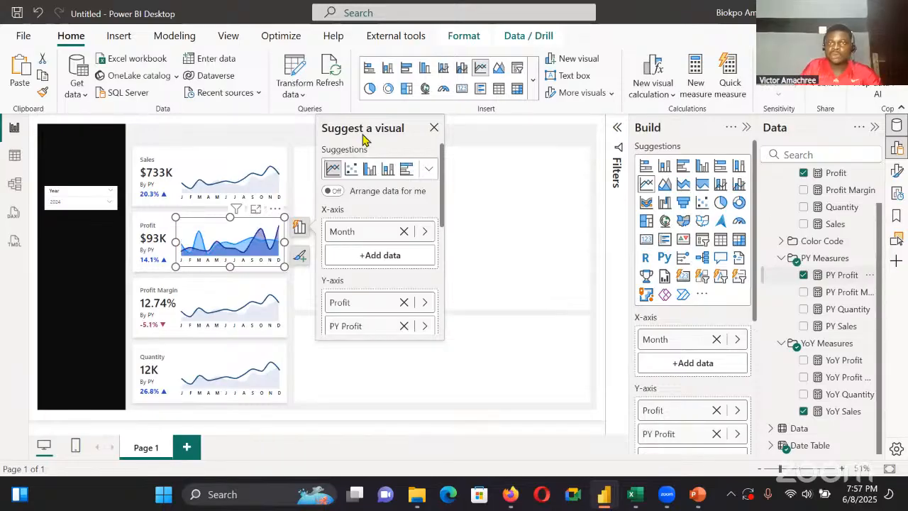
pyautogui.click(435, 128)
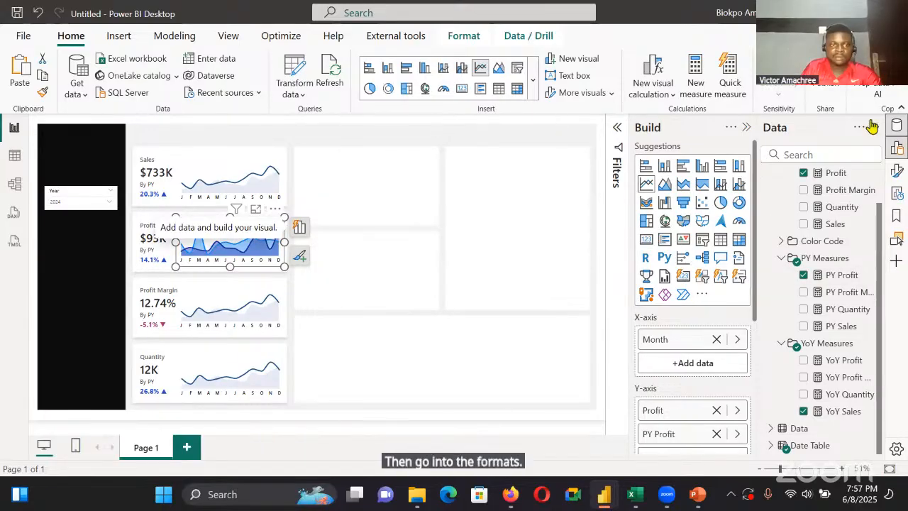
# Replace the Y-axis measures of the Profit Margin card's line chart with Profit Margin and PY Profit Margin
pyautogui.click(200, 321)
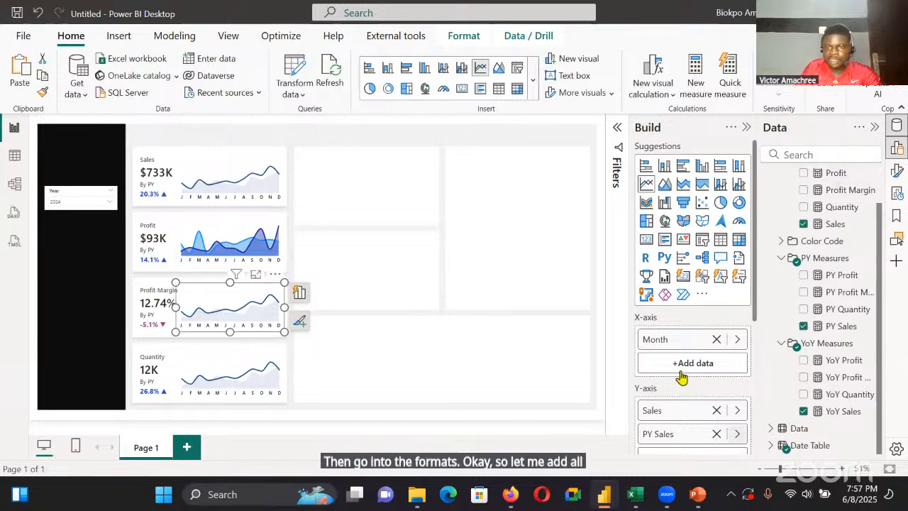
pyautogui.click(716, 410)
pyautogui.click(716, 410)
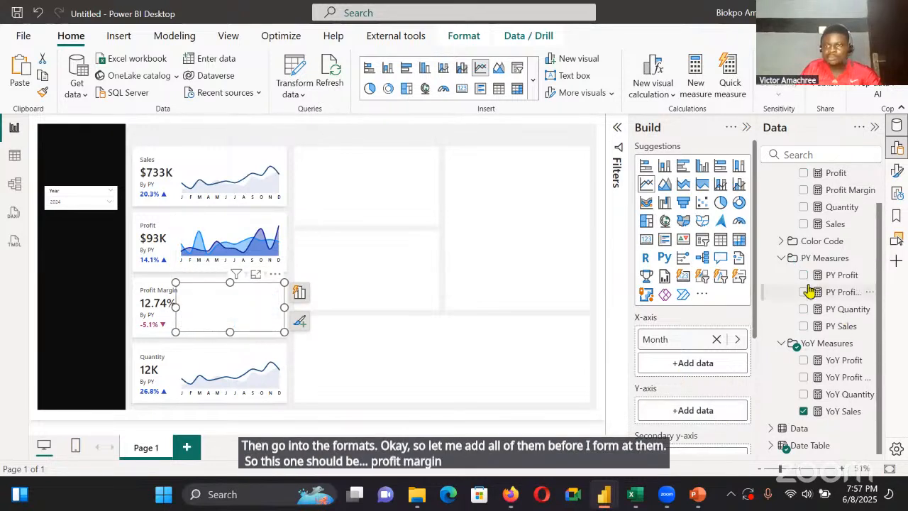
pyautogui.click(803, 192)
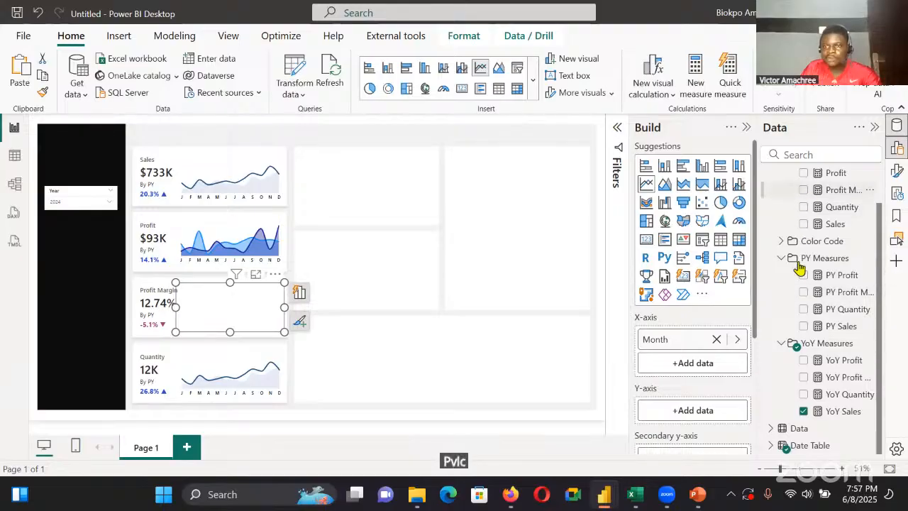
# Replace the Y-axis measures of the Quantity card's line chart with Quantity and PY Quantity
pyautogui.click(277, 356)
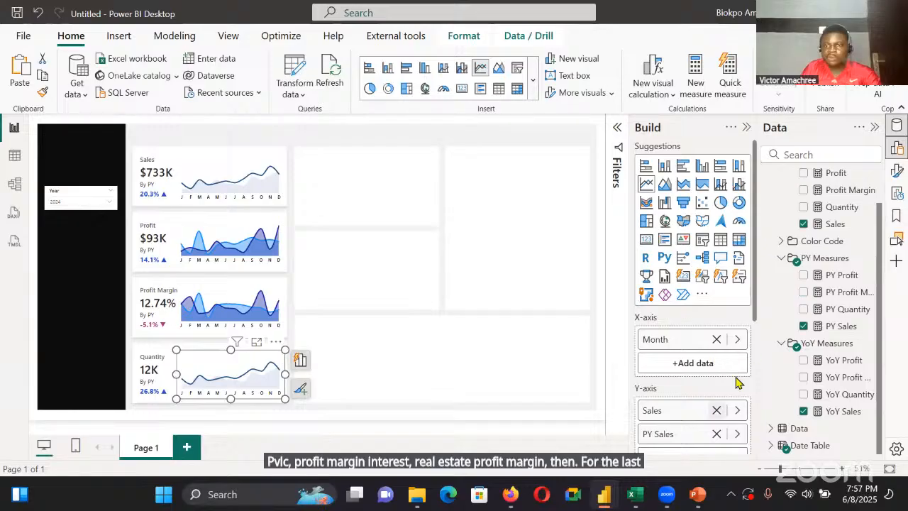
pyautogui.click(717, 410)
pyautogui.click(804, 207)
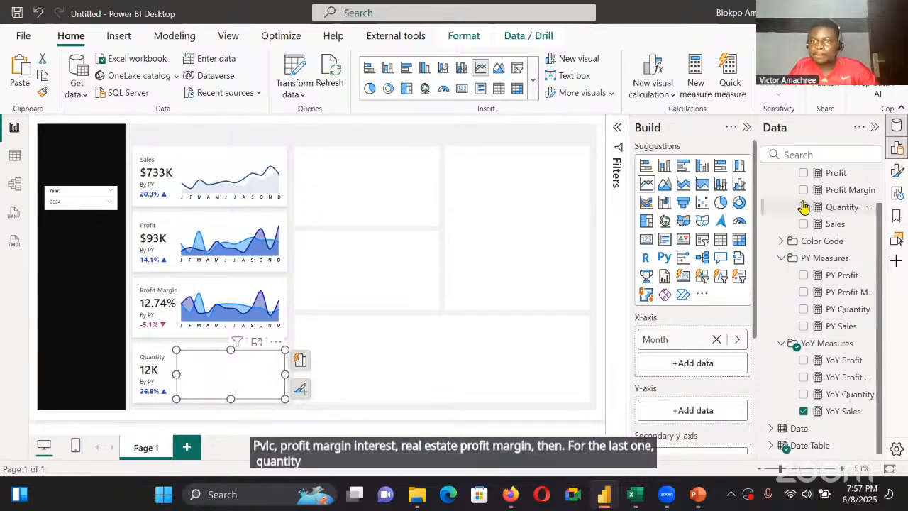
pyautogui.click(806, 327)
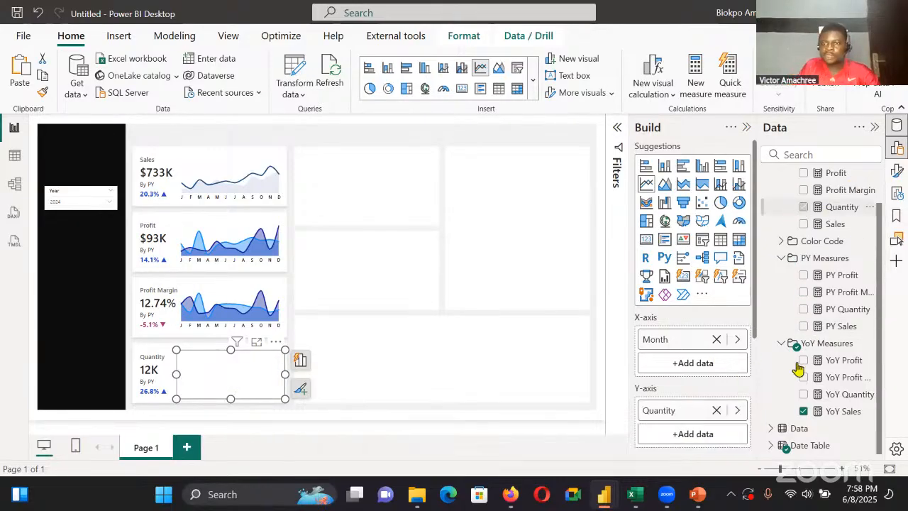
pyautogui.click(804, 314)
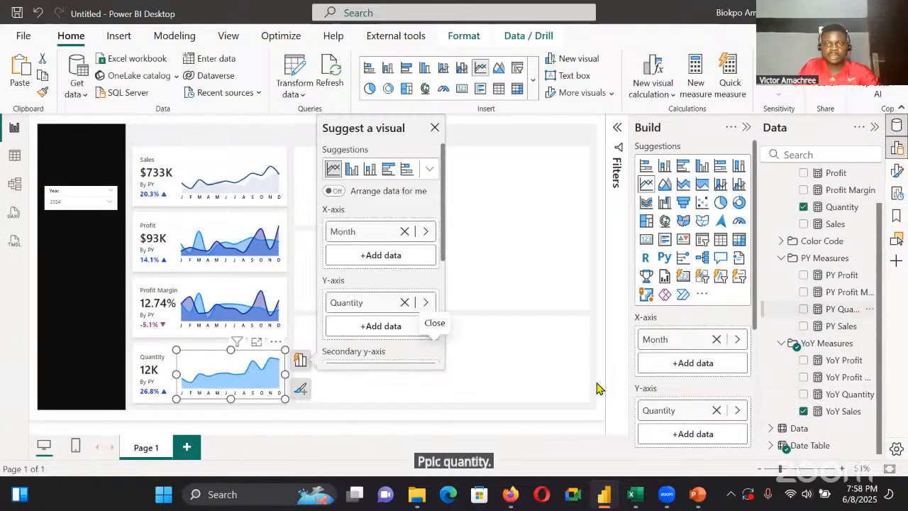
# Replace YoY Sales with YoY Quantity in the tooltips of the Quantity line chart
pyautogui.scroll(-3, 700, 393)
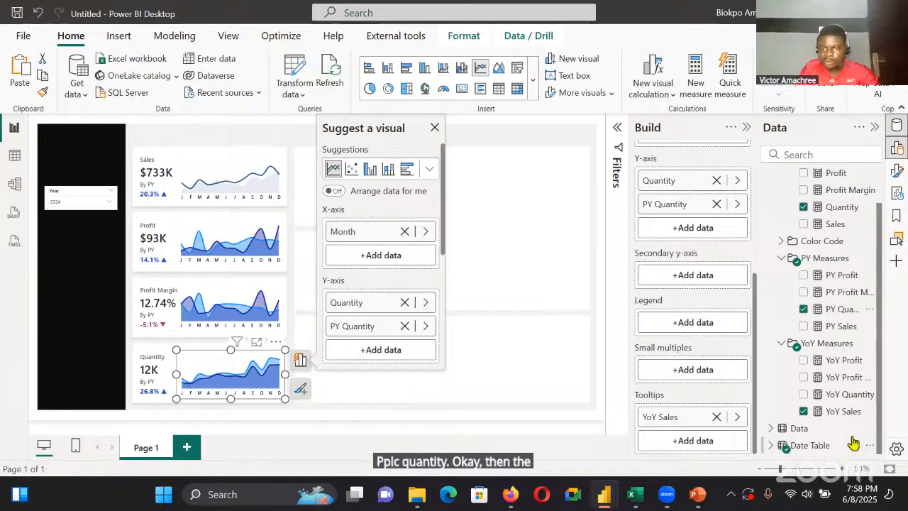
pyautogui.click(717, 418)
pyautogui.moveTo(781, 392); pyautogui.dragTo(689, 436)
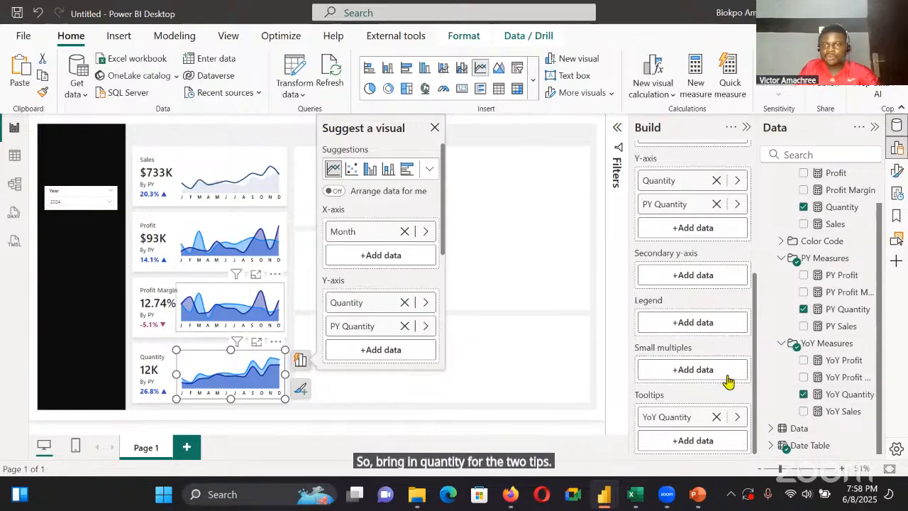
# Replace YoY Sales with YoY Profit Margin in the tooltips of the Profit Margin line chart
pyautogui.scroll(-5, 730, 424)
pyautogui.click(717, 418)
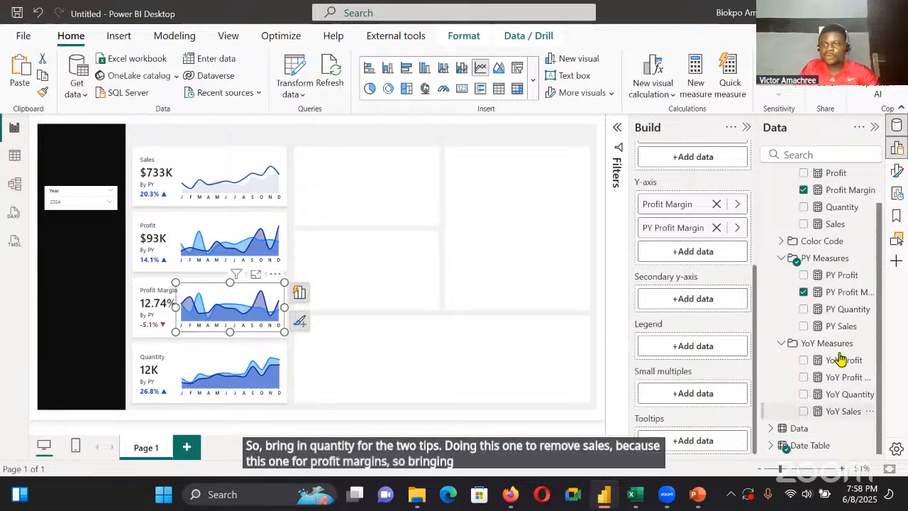
pyautogui.moveTo(834, 376); pyautogui.dragTo(709, 426)
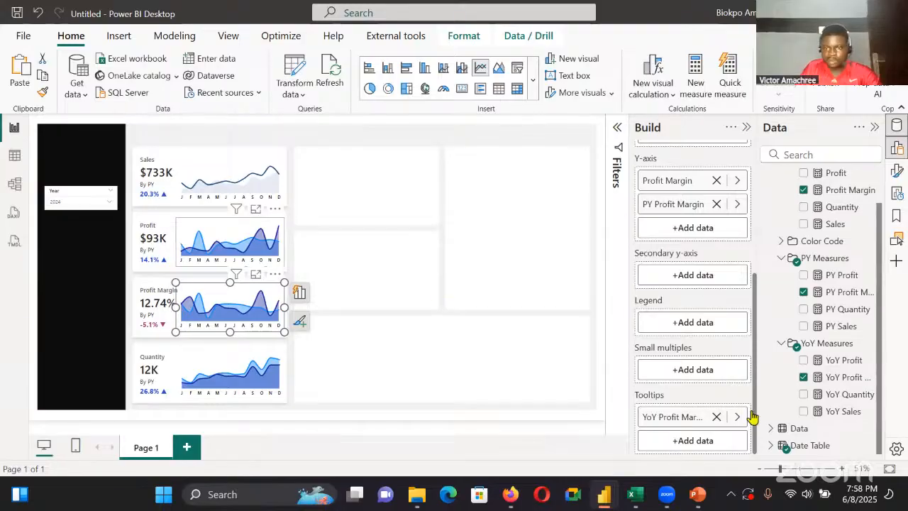
# Replace YoY Sales with YoY Profit in the tooltips of the Profit line chart
pyautogui.scroll(-5, 715, 364)
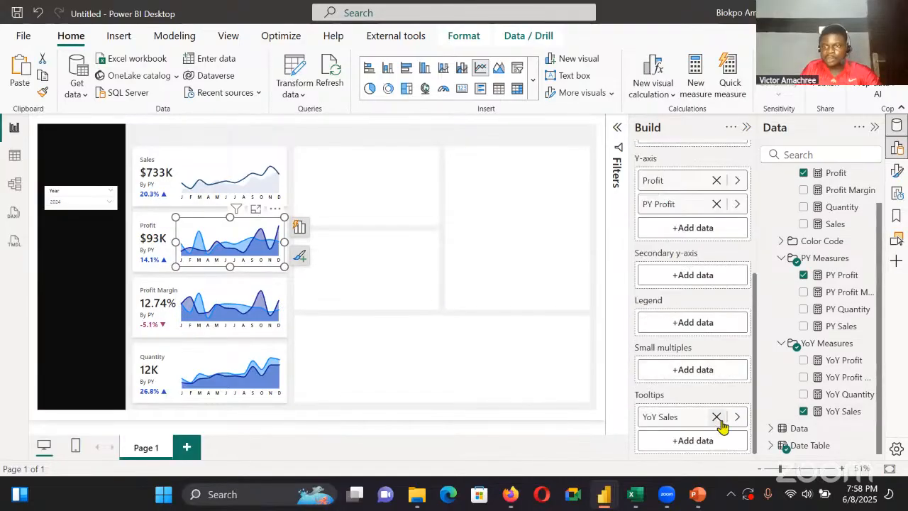
pyautogui.click(717, 416)
pyautogui.moveTo(833, 361); pyautogui.dragTo(694, 435)
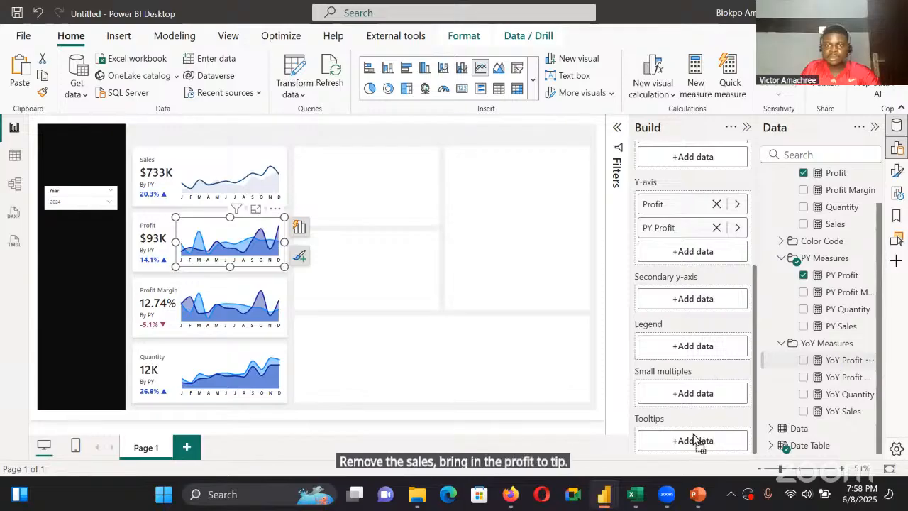
# Give the PY Profit series in the Profit line chart a line width of 0 px and the recently used light grey colour
pyautogui.click(244, 223)
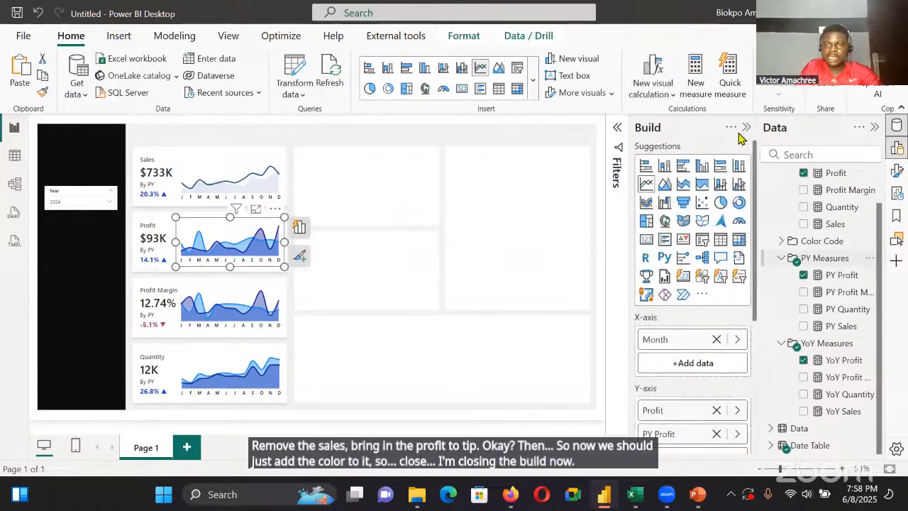
pyautogui.click(897, 169)
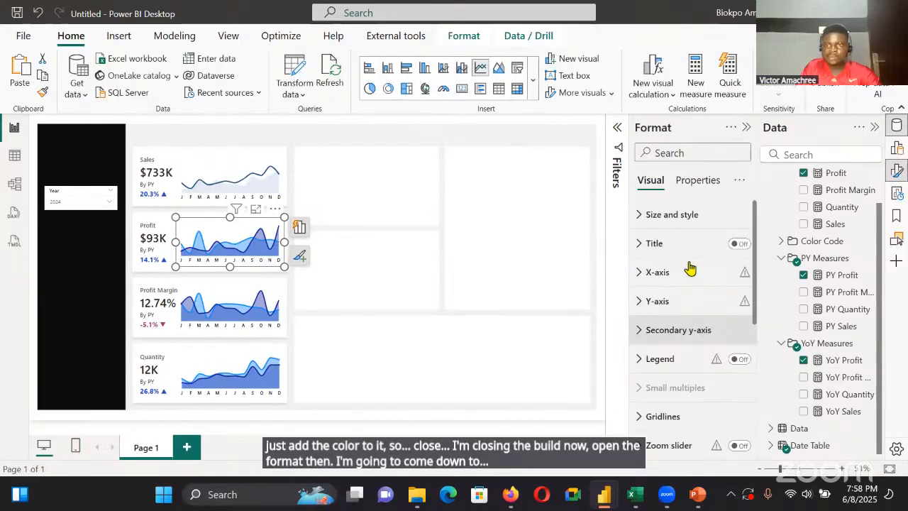
pyautogui.scroll(-4, 687, 291)
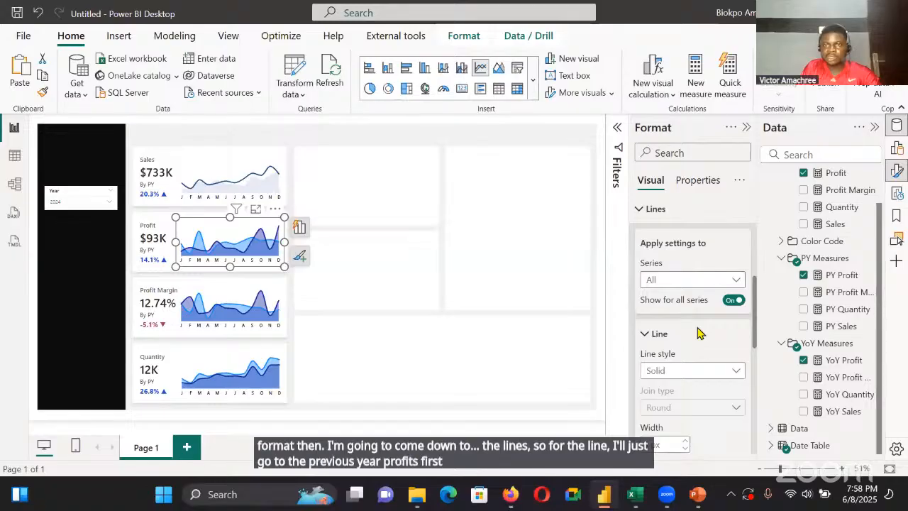
pyautogui.scroll(-3, 688, 250)
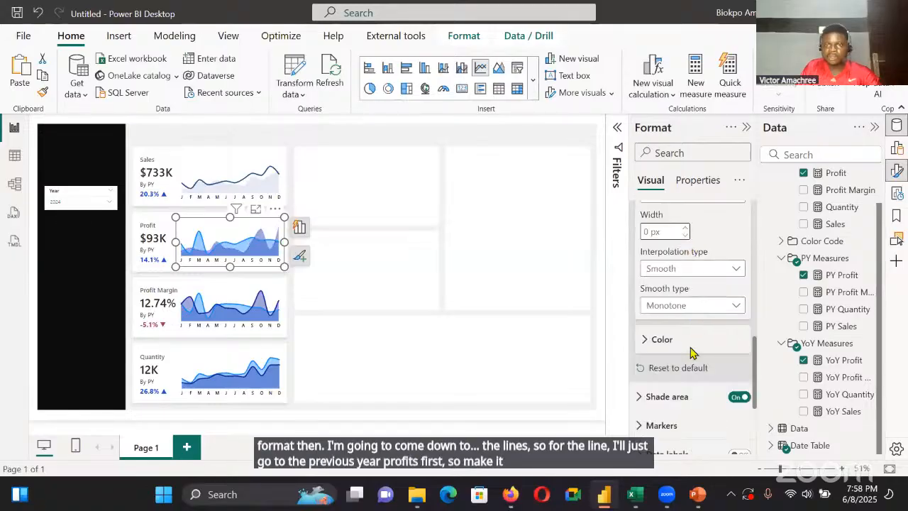
pyautogui.click(662, 339)
pyautogui.click(658, 376)
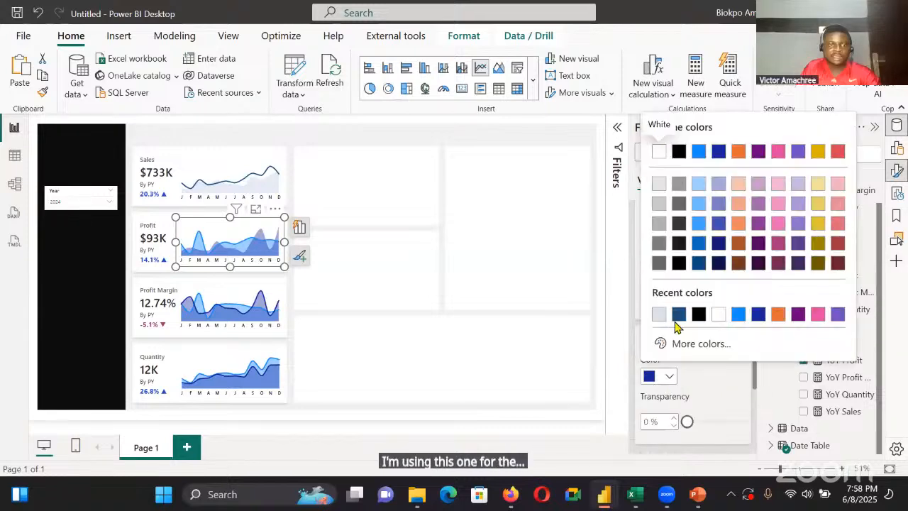
pyautogui.click(706, 363)
pyautogui.scroll(3, 701, 348)
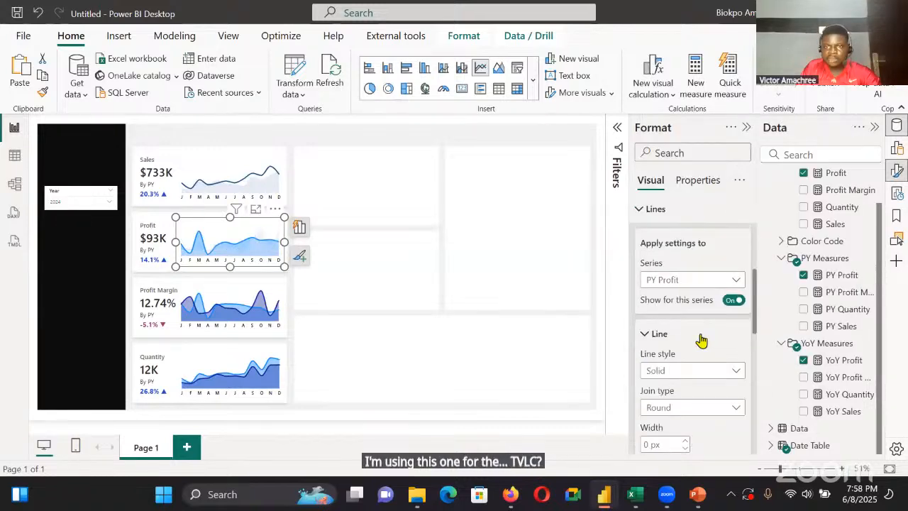
# Give the Profit series line in the Profit line chart the recently used dark blue colour
pyautogui.click(688, 278)
pyautogui.click(685, 312)
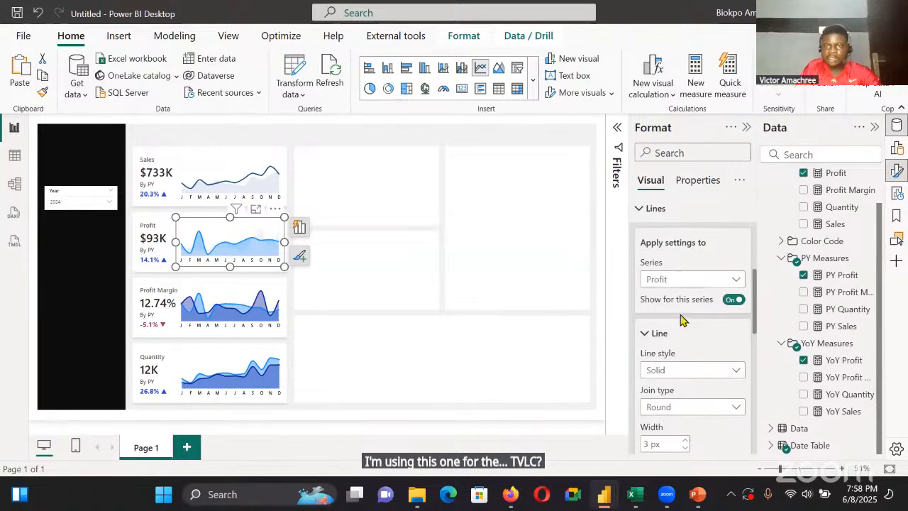
pyautogui.scroll(-3, 667, 390)
pyautogui.click(660, 376)
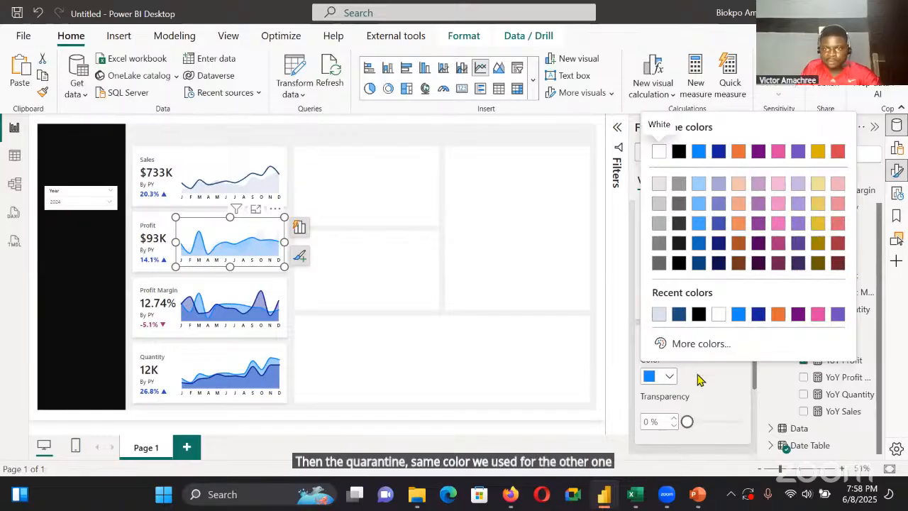
pyautogui.click(699, 380)
# Turn off the shade area for the Profit series in the Profit line chart and set its area transparency to 30%
pyautogui.scroll(-3, 694, 286)
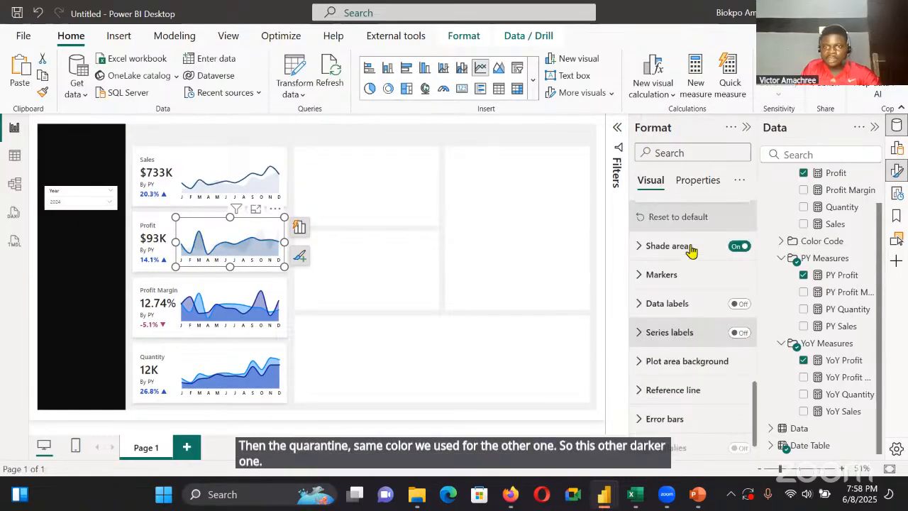
pyautogui.click(688, 246)
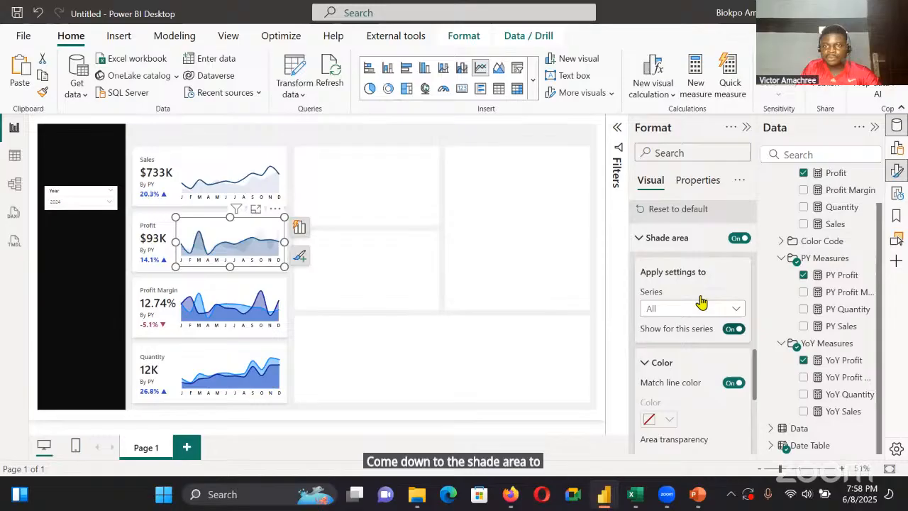
pyautogui.click(733, 329)
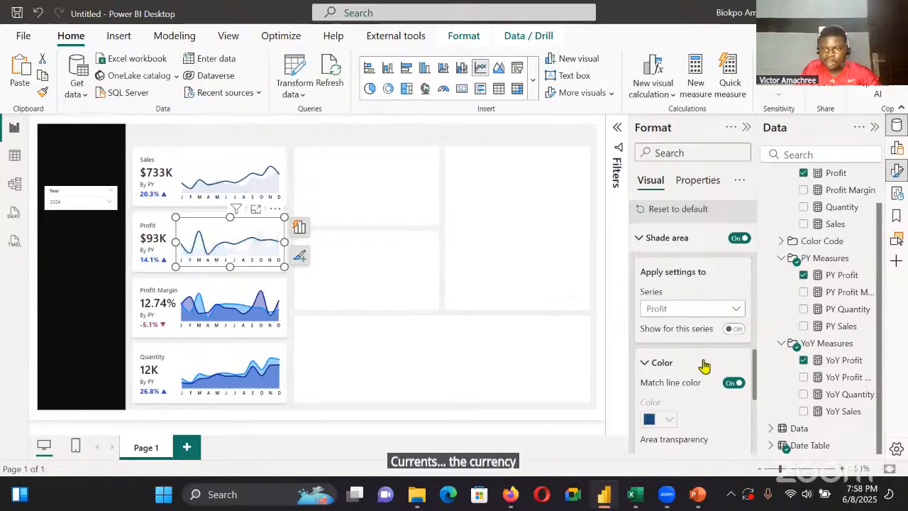
pyautogui.scroll(-2, 692, 340)
pyautogui.doubleClick(649, 319)
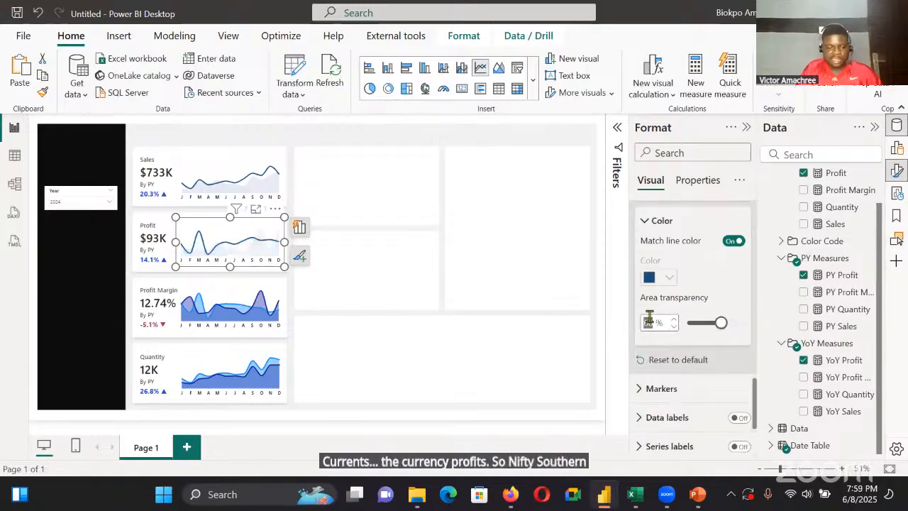
pyautogui.write('30')
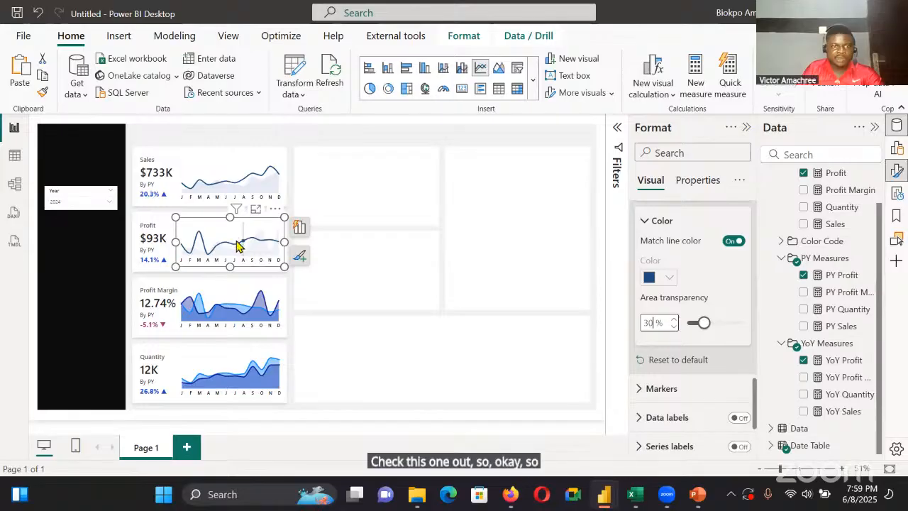
pyautogui.moveTo(218, 257)
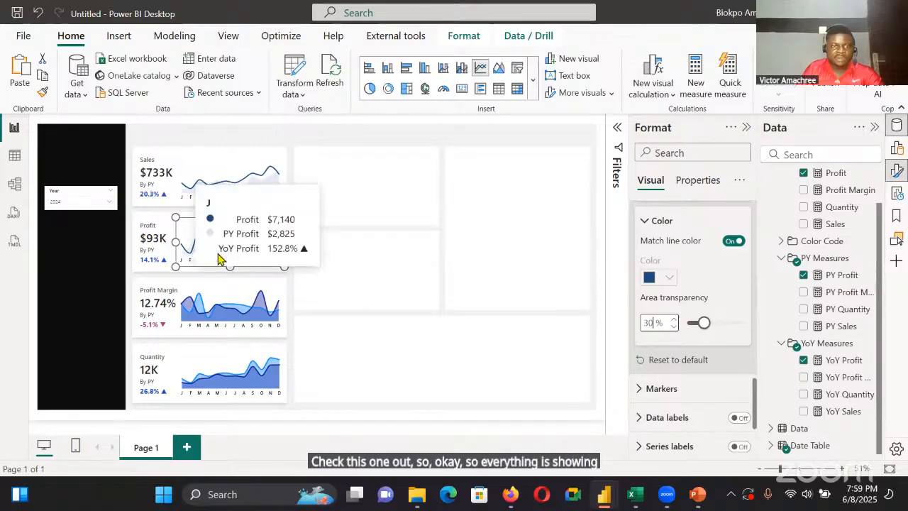
# Set the shade area transparency to 30% for all series in the Profit Margin line chart
pyautogui.click(240, 291)
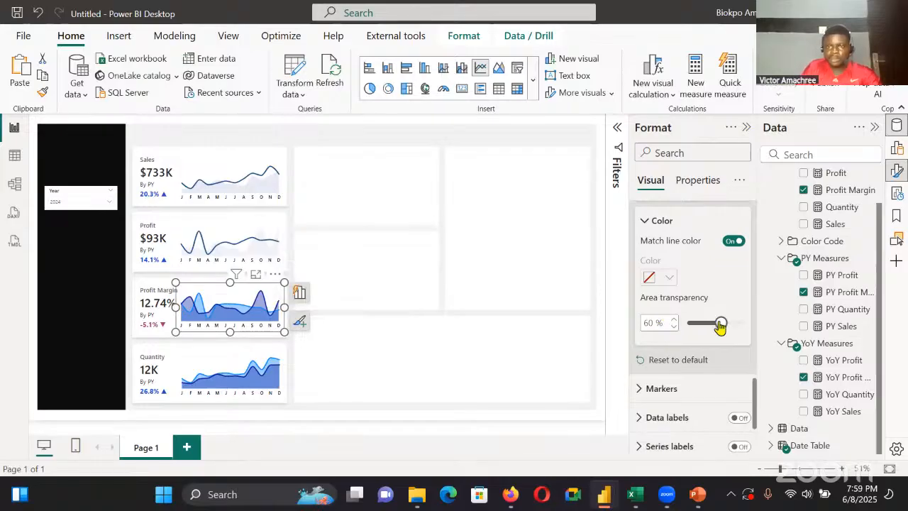
pyautogui.scroll(1, 727, 293)
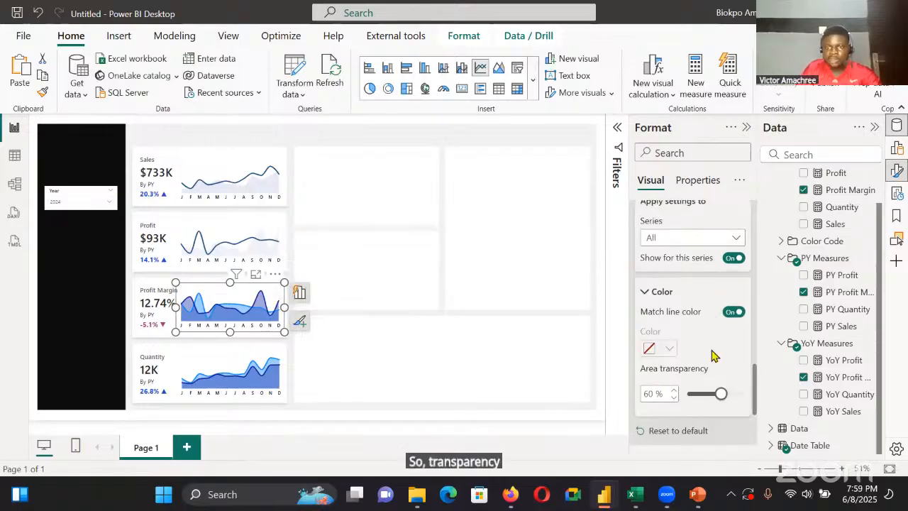
pyautogui.scroll(2, 714, 368)
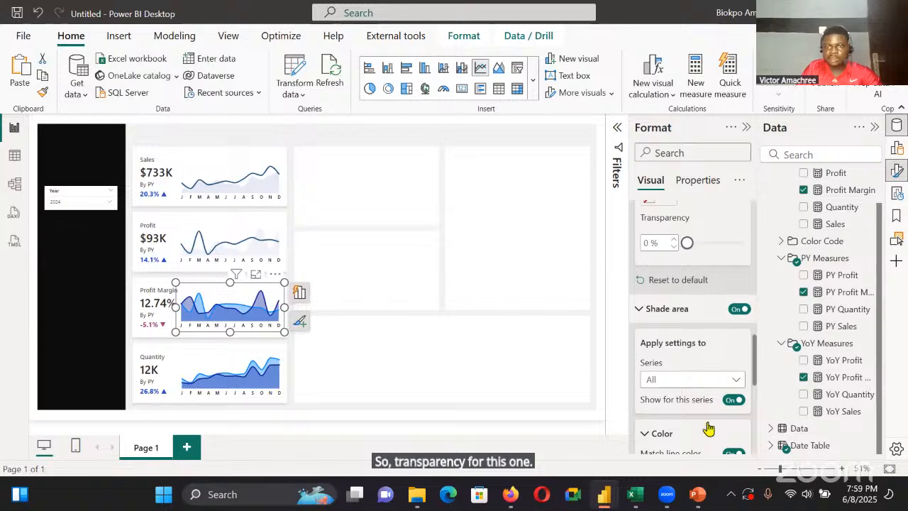
pyautogui.scroll(-3, 710, 429)
pyautogui.doubleClick(650, 322)
pyautogui.write('30')
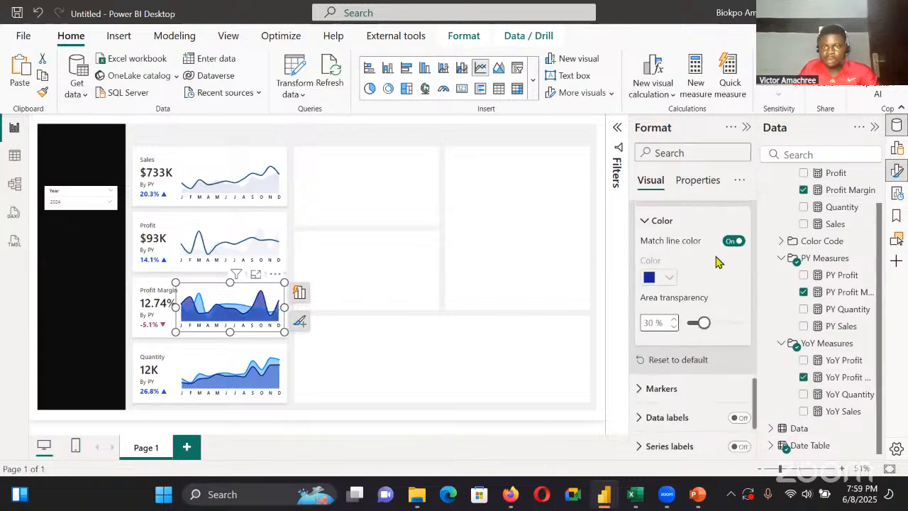
# Turn off the shade area for the Profit Margin series in the Profit Margin line chart
pyautogui.scroll(2, 713, 259)
pyautogui.click(710, 309)
pyautogui.click(709, 343)
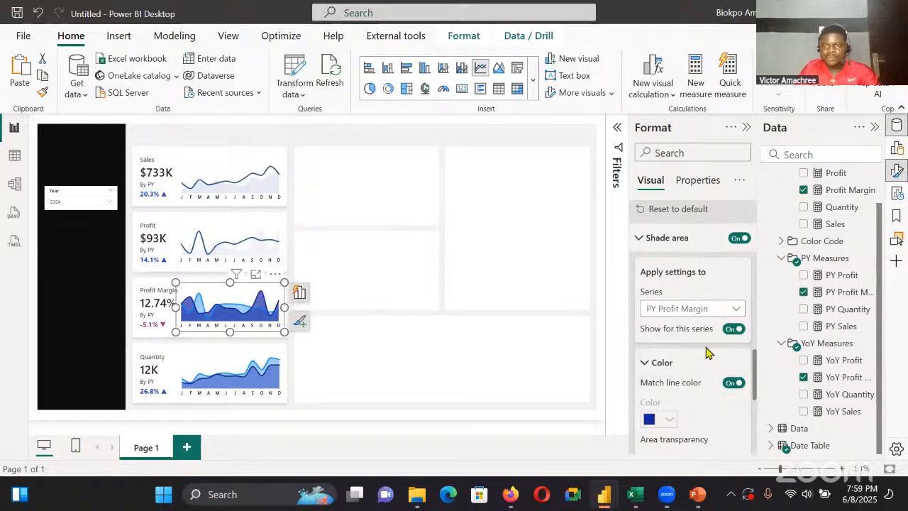
# Give the Profit Margin series line in the Profit Margin line chart the recently used dark blue colour
pyautogui.scroll(2, 724, 284)
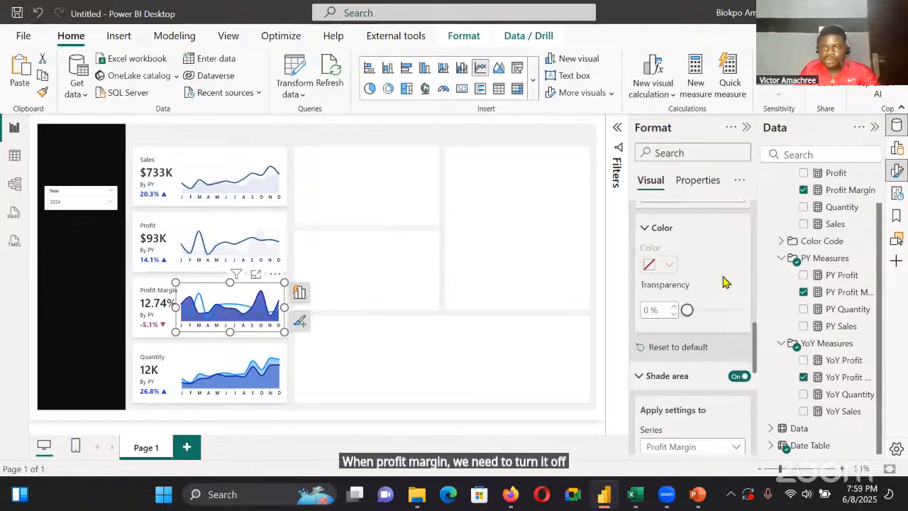
pyautogui.scroll(4, 699, 298)
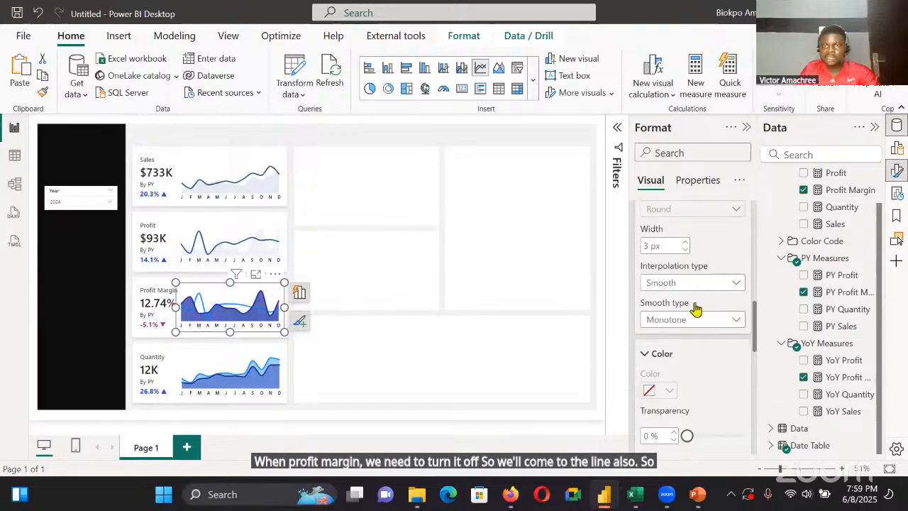
pyautogui.click(686, 242)
pyautogui.click(685, 261)
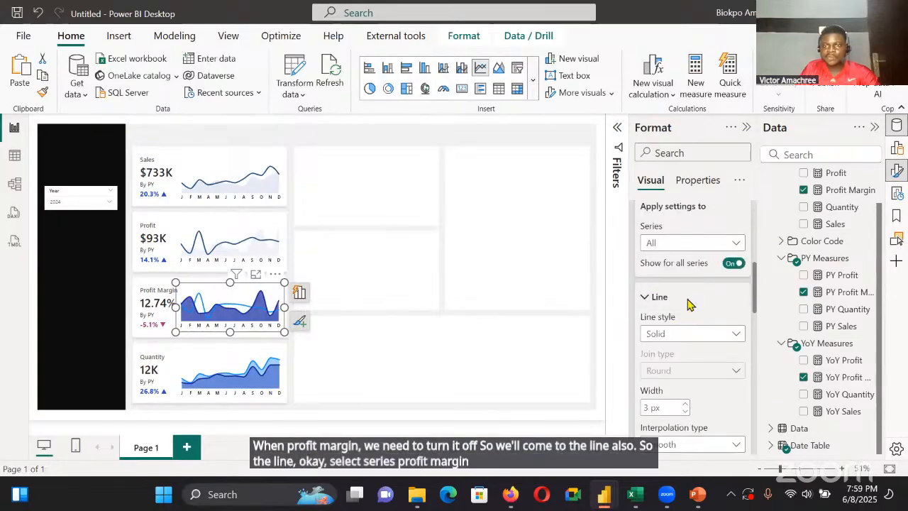
pyautogui.scroll(-3, 692, 312)
pyautogui.click(669, 340)
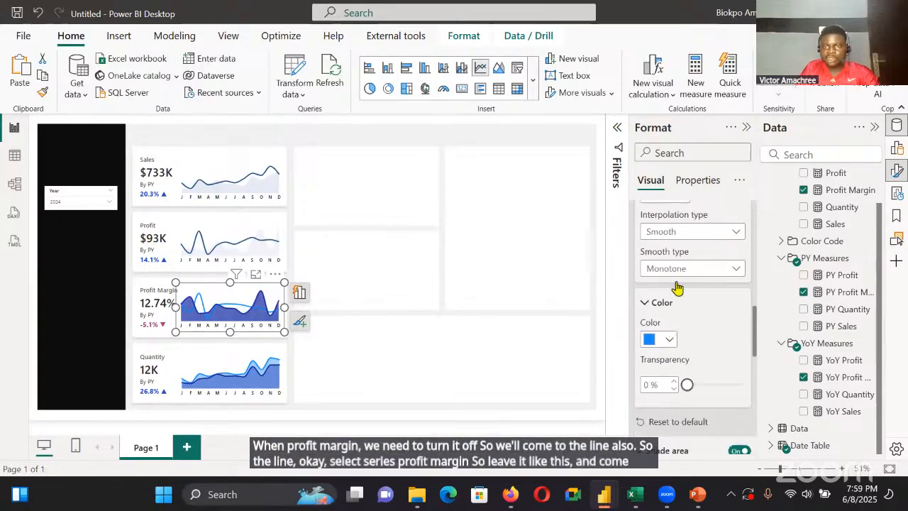
pyautogui.click(661, 278)
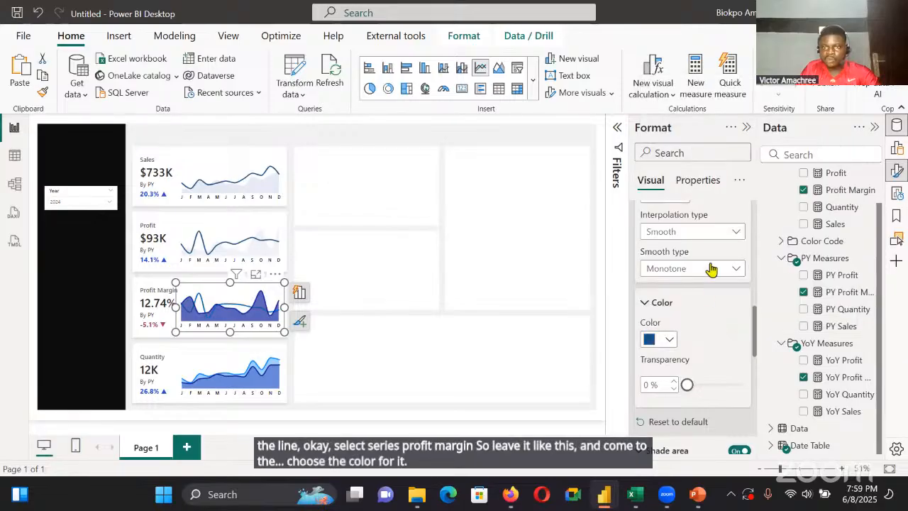
# Give the PY Profit Margin series in the Profit Margin line chart a line width of 0 px and the recently used light grey colour
pyautogui.scroll(4, 710, 268)
pyautogui.click(710, 287)
pyautogui.click(704, 313)
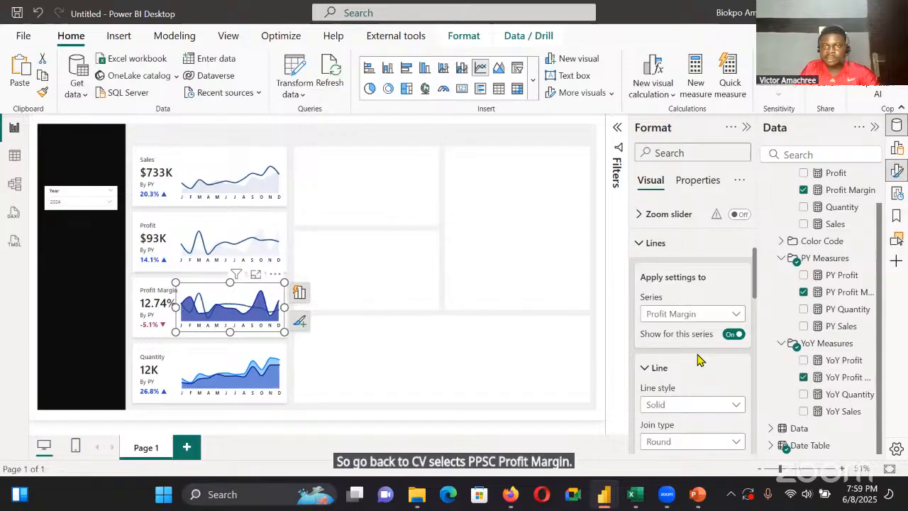
pyautogui.scroll(-5, 699, 360)
pyautogui.scroll(2, 692, 341)
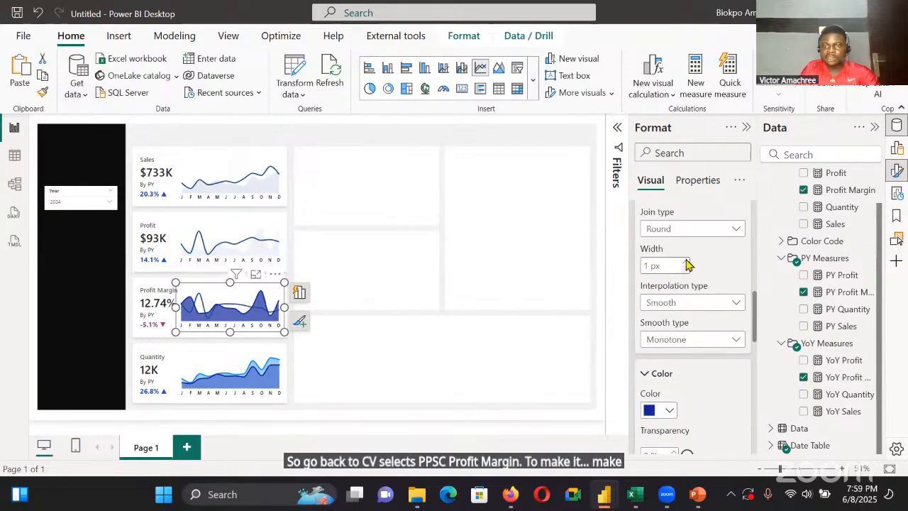
pyautogui.click(668, 410)
pyautogui.click(685, 364)
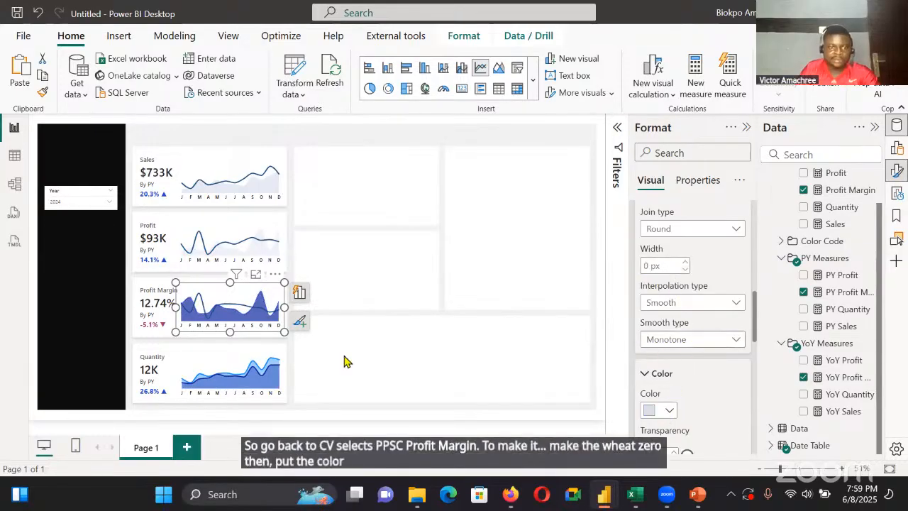
# Set the shade area transparency to 30% for all series in the Quantity line chart
pyautogui.click(231, 354)
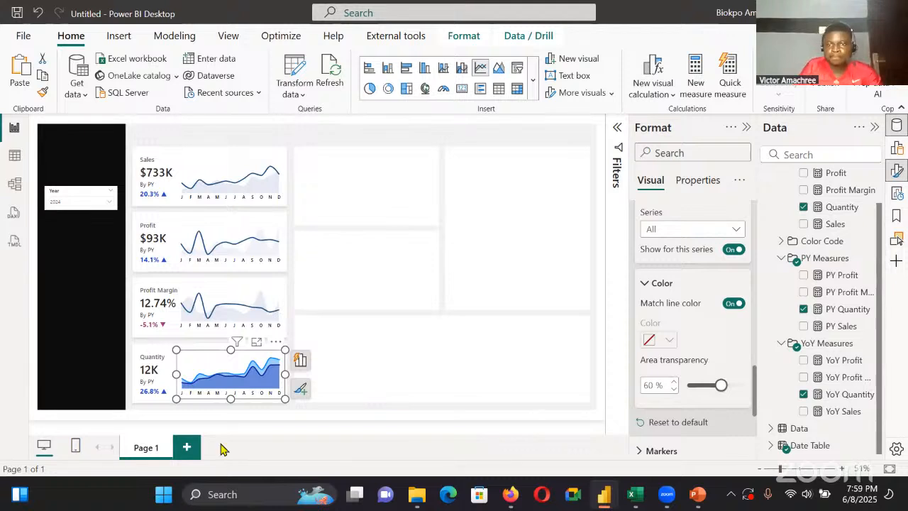
pyautogui.doubleClick(649, 386)
pyautogui.write('30')
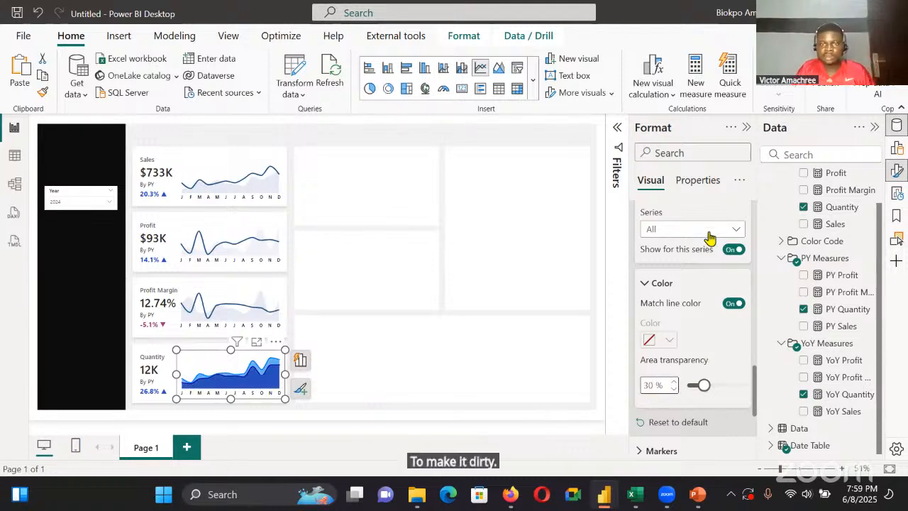
# Turn off the shade area for the Quantity series in the Quantity line chart
pyautogui.click(702, 230)
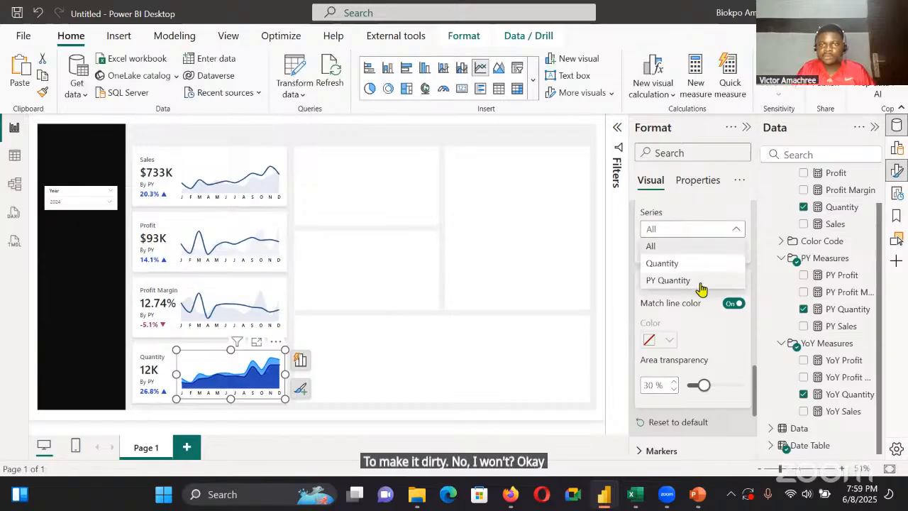
pyautogui.click(699, 283)
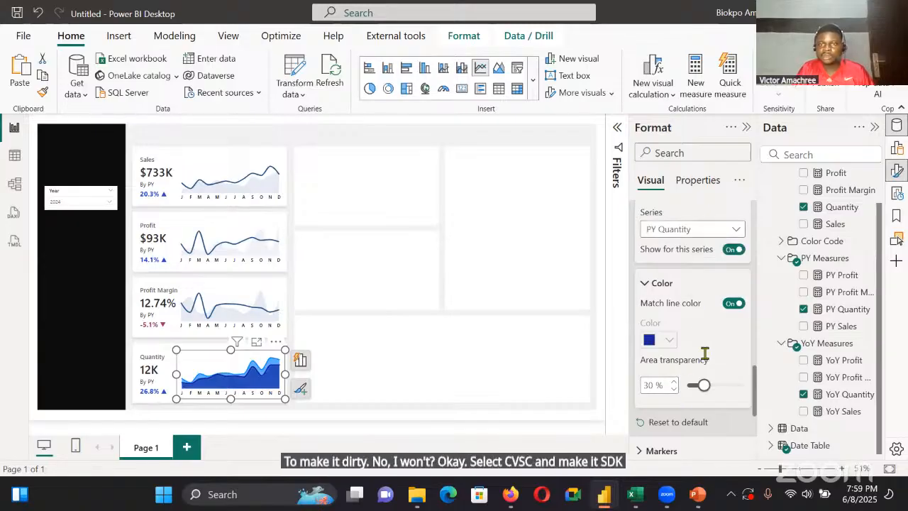
pyautogui.click(724, 230)
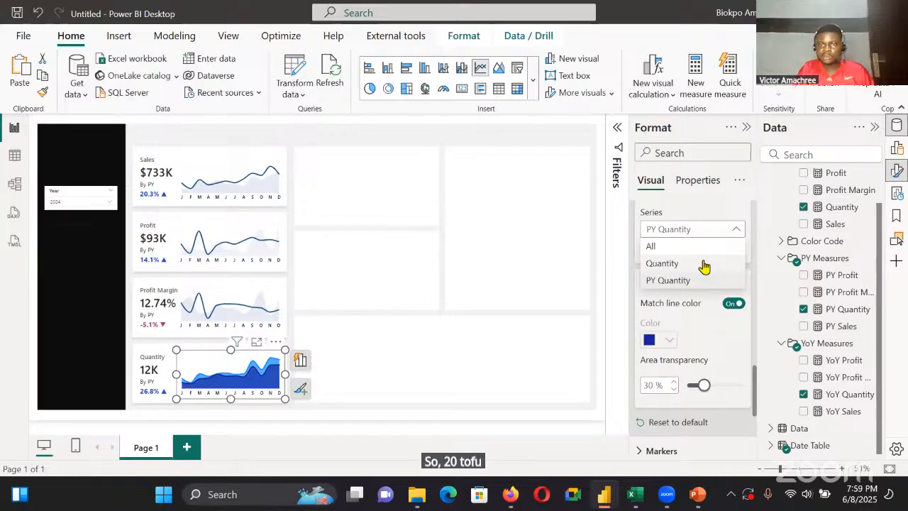
pyautogui.click(704, 265)
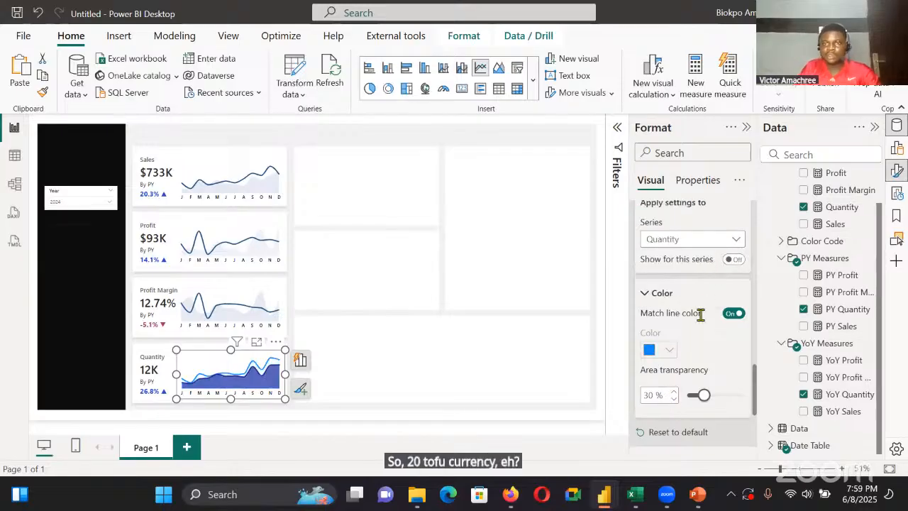
# Give the Quantity series line in the Quantity line chart the recently used dark blue colour
pyautogui.scroll(5, 699, 317)
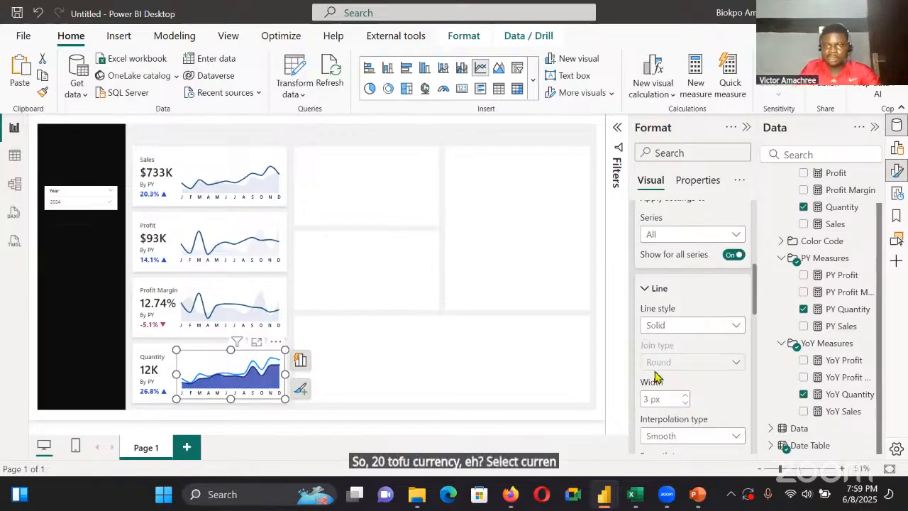
pyautogui.scroll(-2, 713, 319)
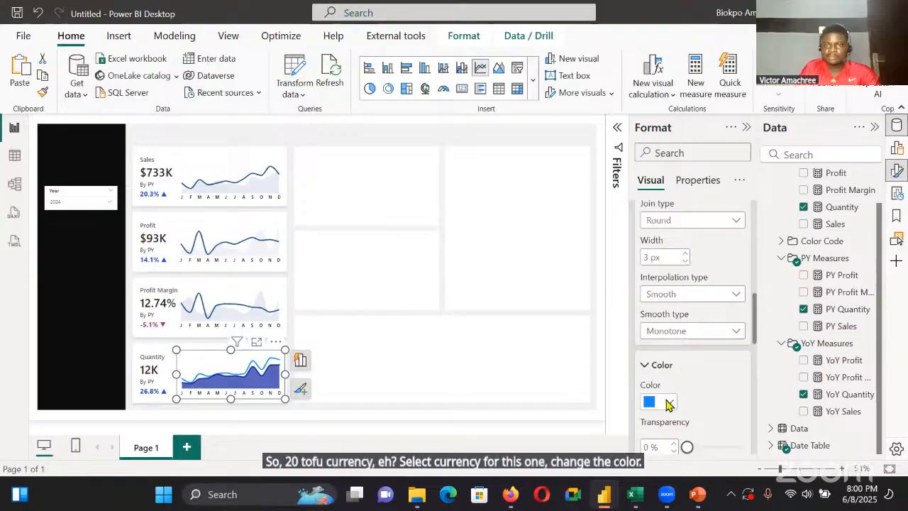
pyautogui.click(720, 221)
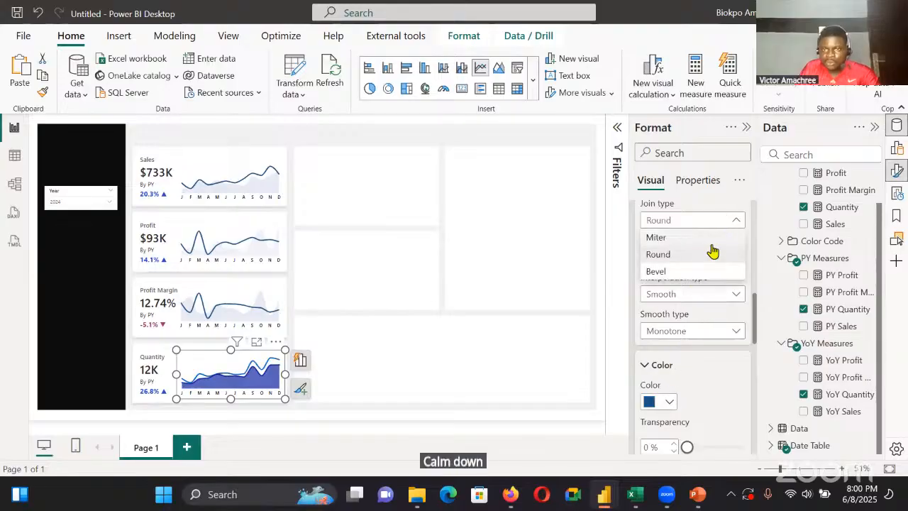
# Give the PY Quantity series in the Quantity line chart a line width of 0 px and the recently used light grey colour
pyautogui.scroll(2, 722, 234)
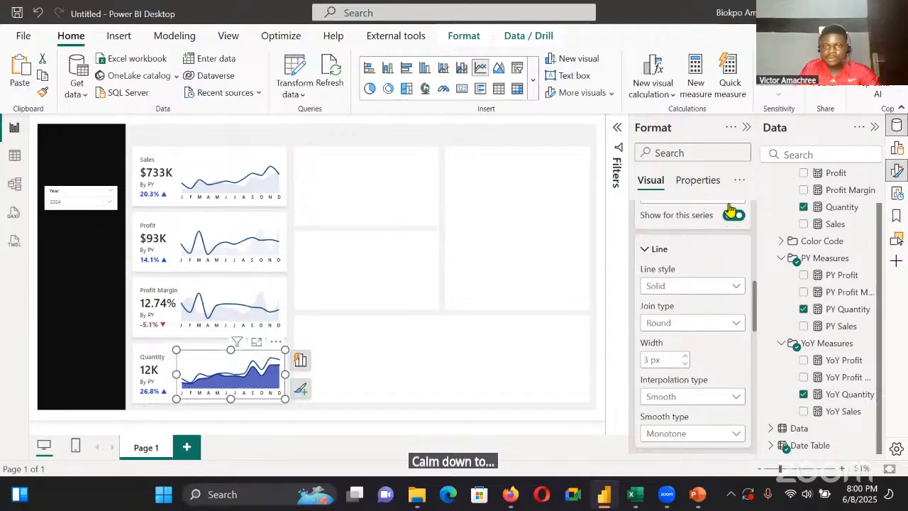
pyautogui.scroll(3, 714, 310)
pyautogui.click(713, 306)
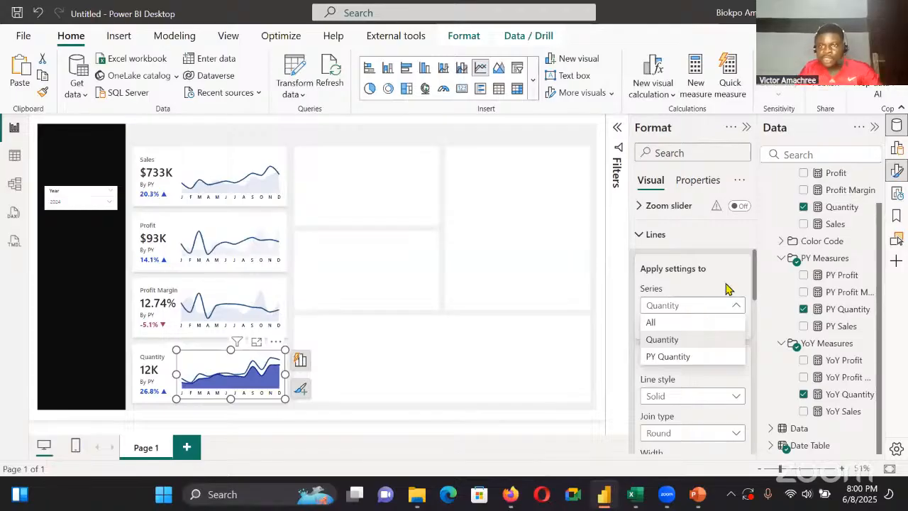
pyautogui.scroll(-3, 710, 283)
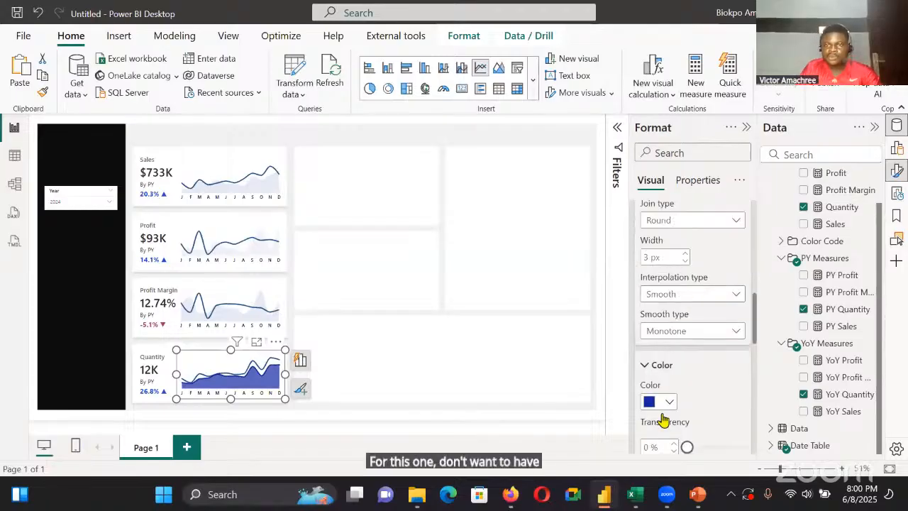
pyautogui.click(686, 261)
pyautogui.click(686, 261)
pyautogui.click(686, 261)
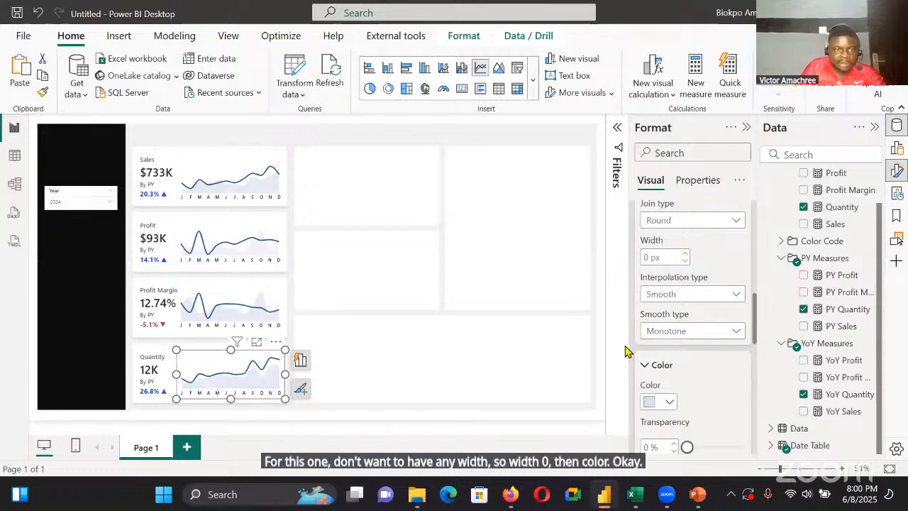
pyautogui.click(535, 343)
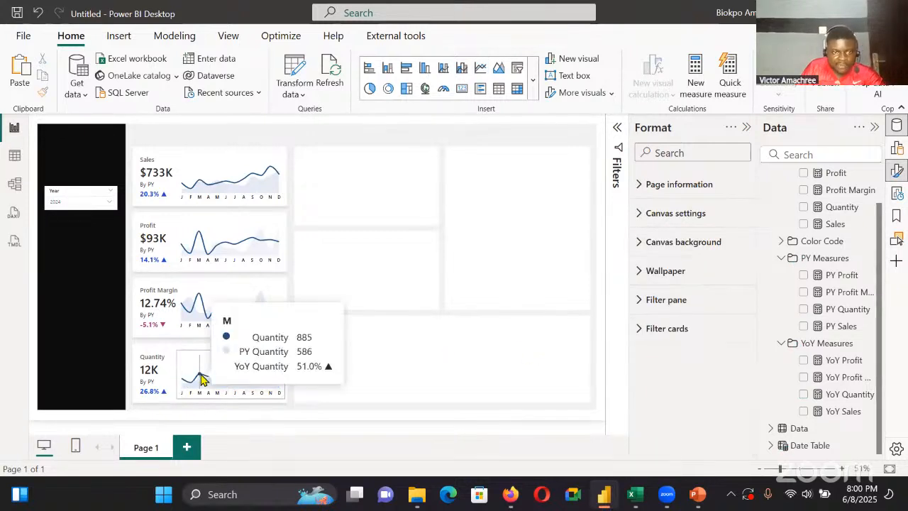
# Narrow the Profit Margin KPI card slightly and nudge the placement of its trend chart
pyautogui.click(193, 315)
pyautogui.moveTo(194, 315)
pyautogui.mouseDown()
pyautogui.moveTo(183, 315)
pyautogui.moveTo(192, 316)
pyautogui.mouseUp()
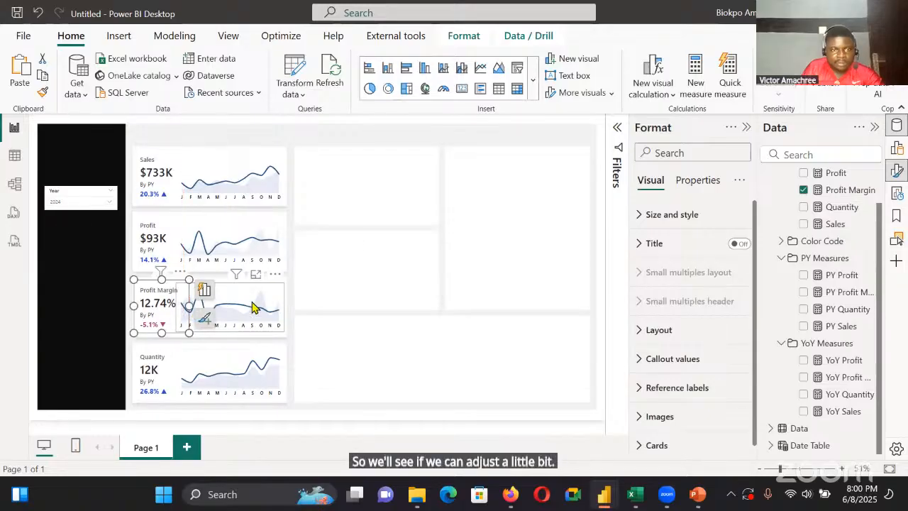
pyautogui.click(253, 306)
pyautogui.moveTo(283, 332); pyautogui.dragTo(283, 328)
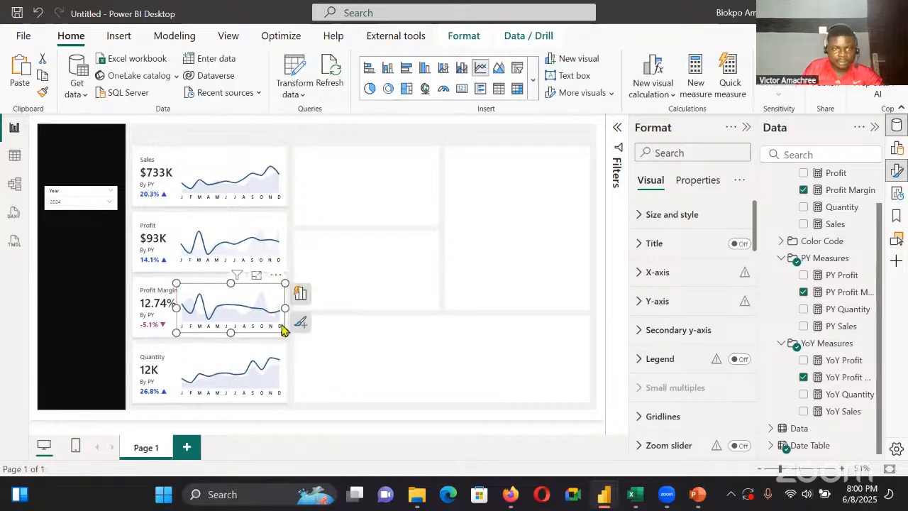
# Narrow the Profit trend chart to 275 and the Profit Margin trend chart to about 295, shifting both right to horizontal position 429
pyautogui.click(283, 243)
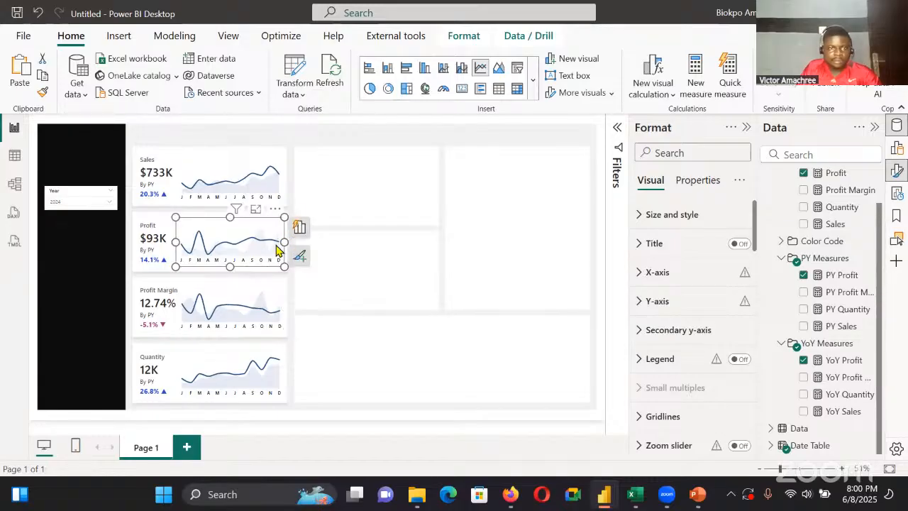
pyautogui.moveTo(225, 224); pyautogui.dragTo(226, 227)
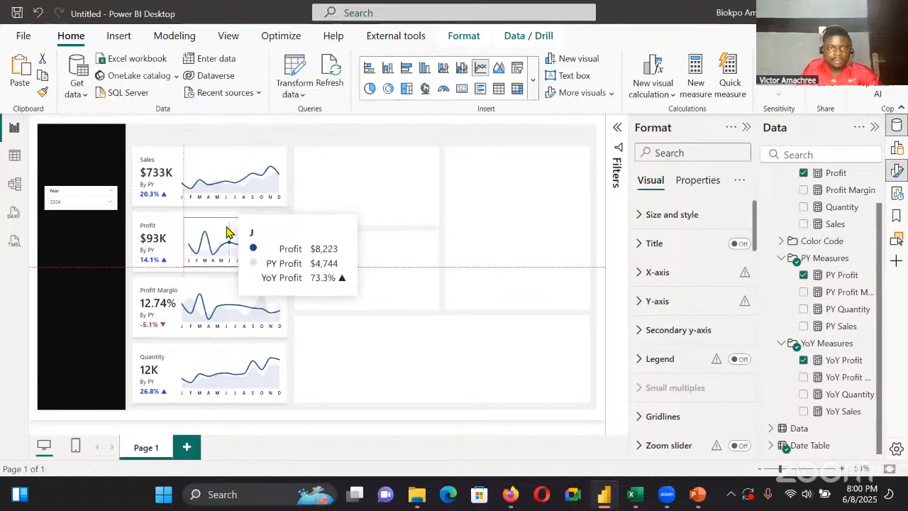
pyautogui.click(281, 305)
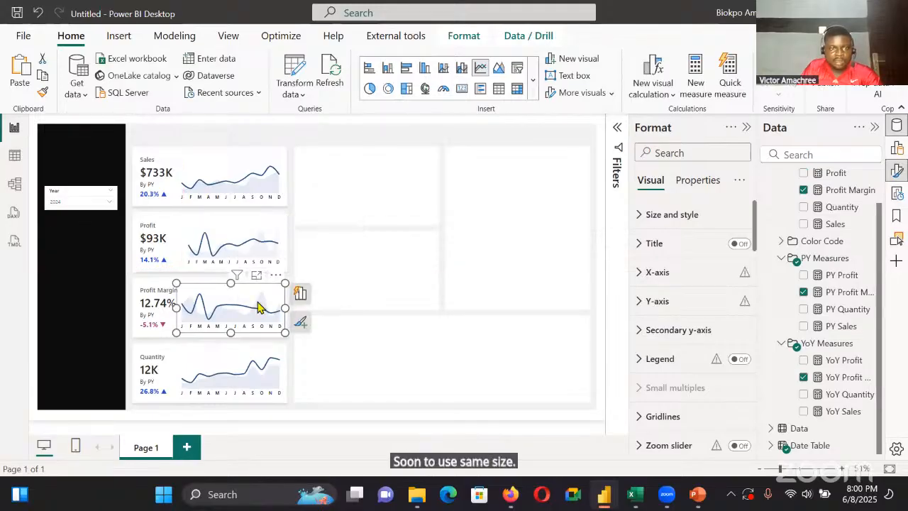
pyautogui.moveTo(260, 304); pyautogui.dragTo(241, 301)
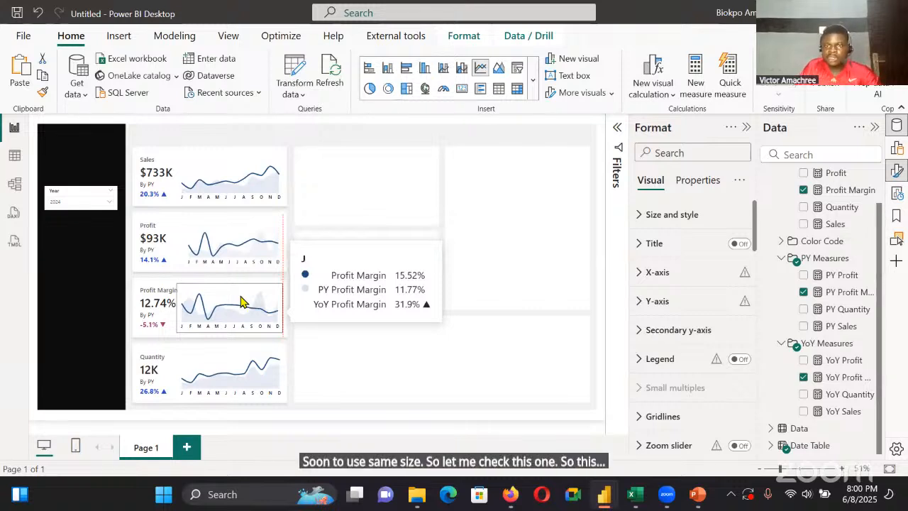
# Set the Sales trend chart's width to 275, matching the Profit chart, and move it right to horizontal position 429
pyautogui.click(253, 252)
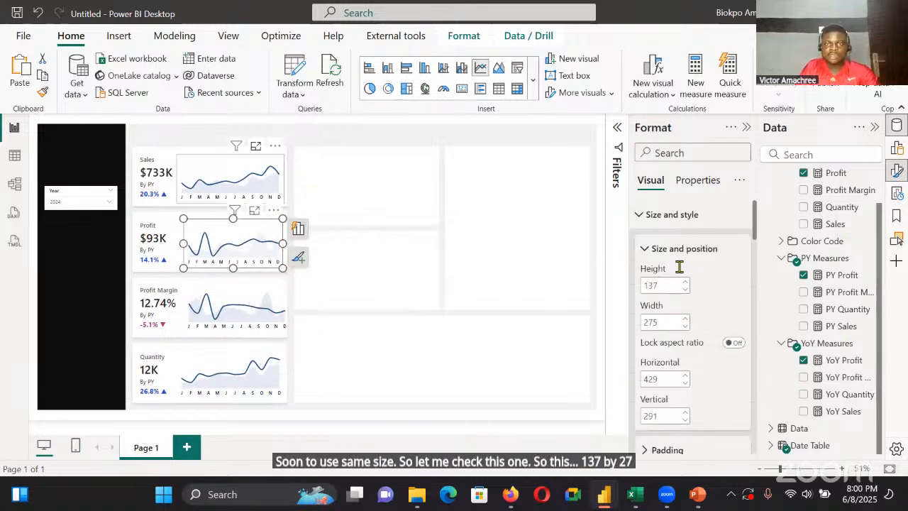
pyautogui.click(255, 146)
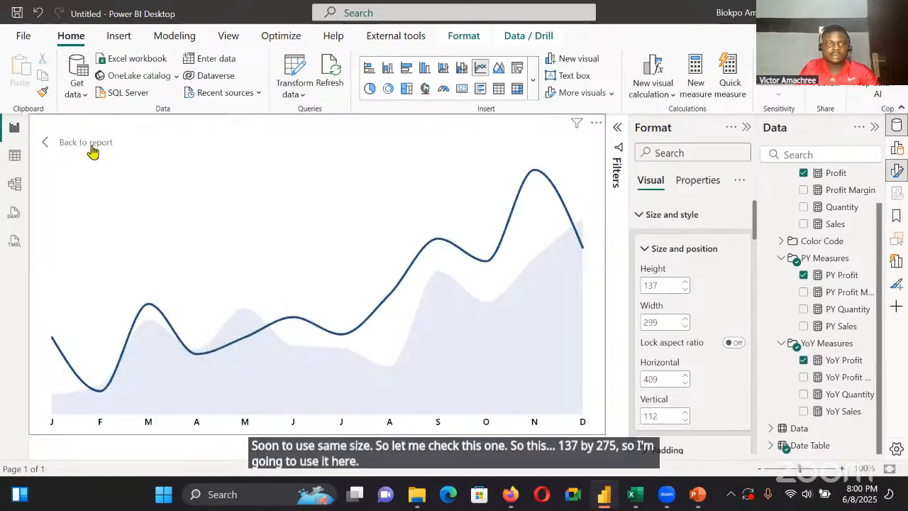
pyautogui.press('Escape')
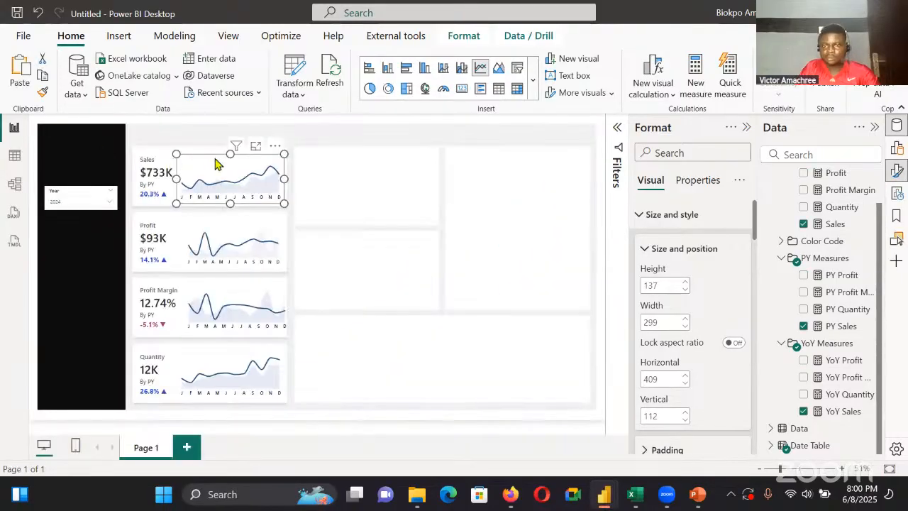
pyautogui.click(674, 322)
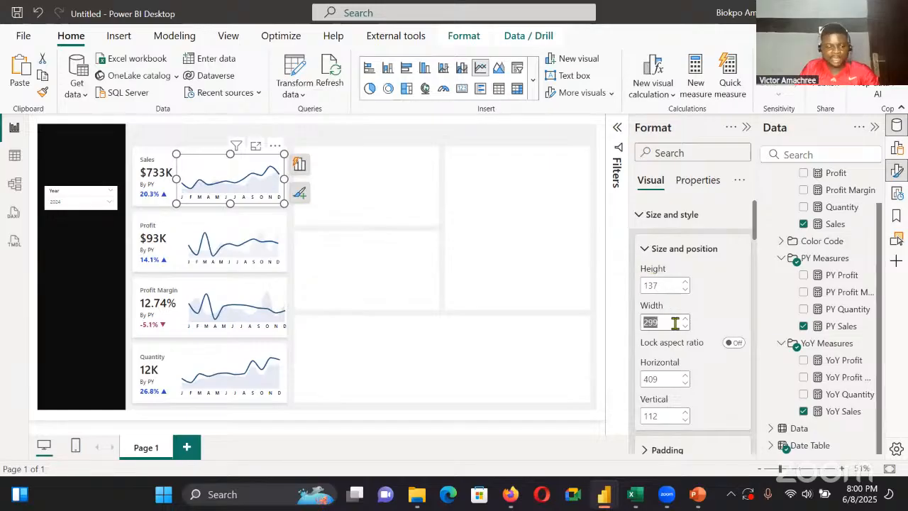
pyautogui.write('2')
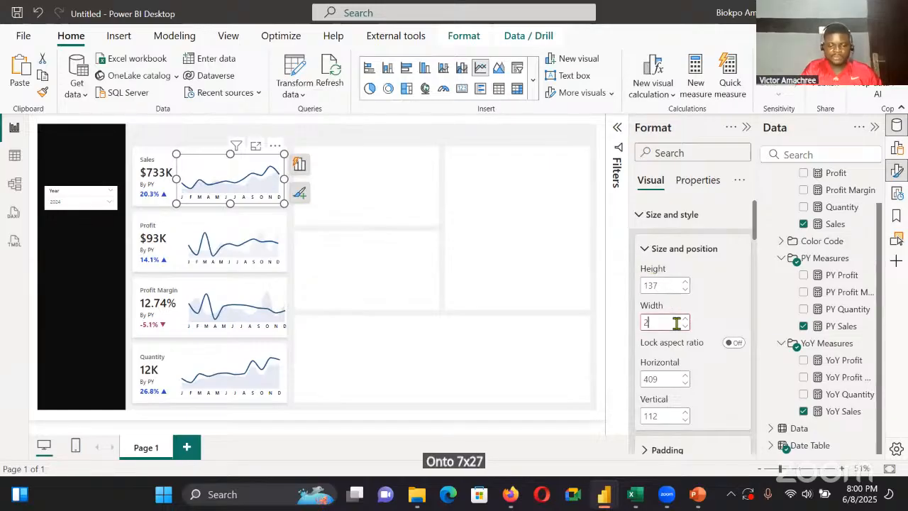
pyautogui.write('75')
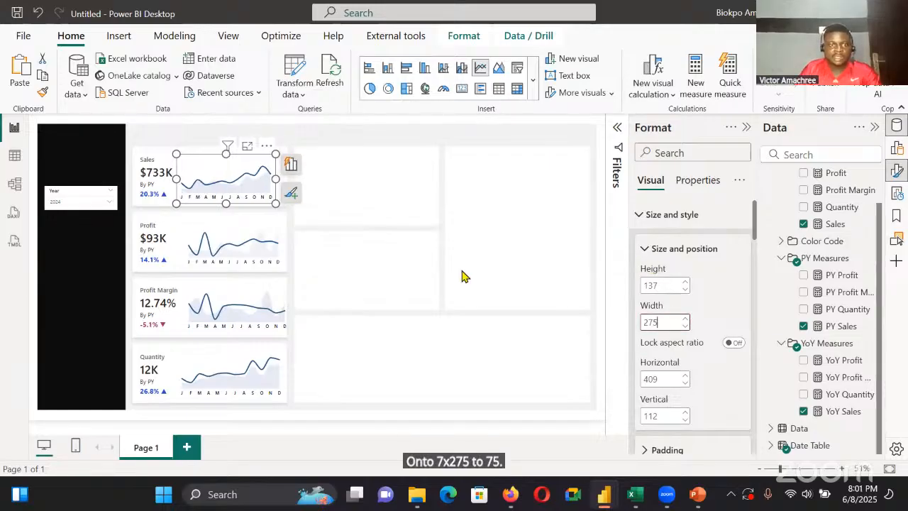
pyautogui.click(461, 275)
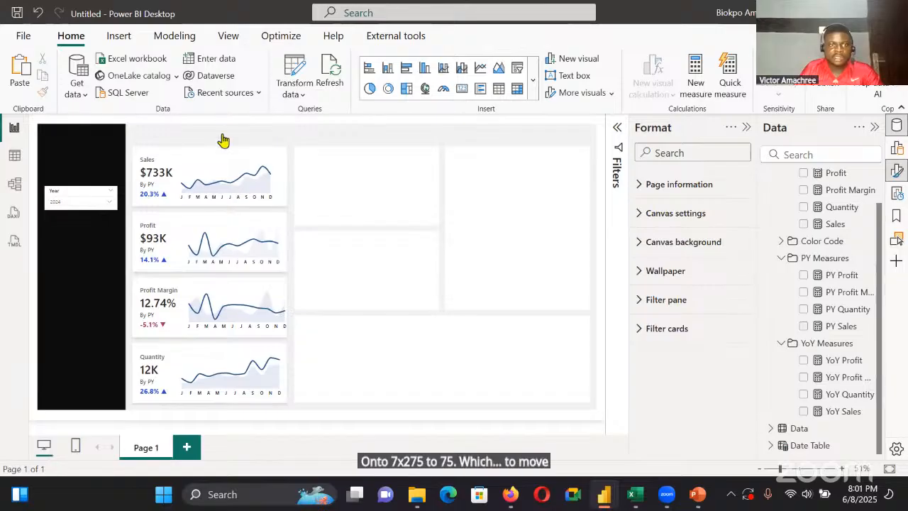
pyautogui.click(225, 166)
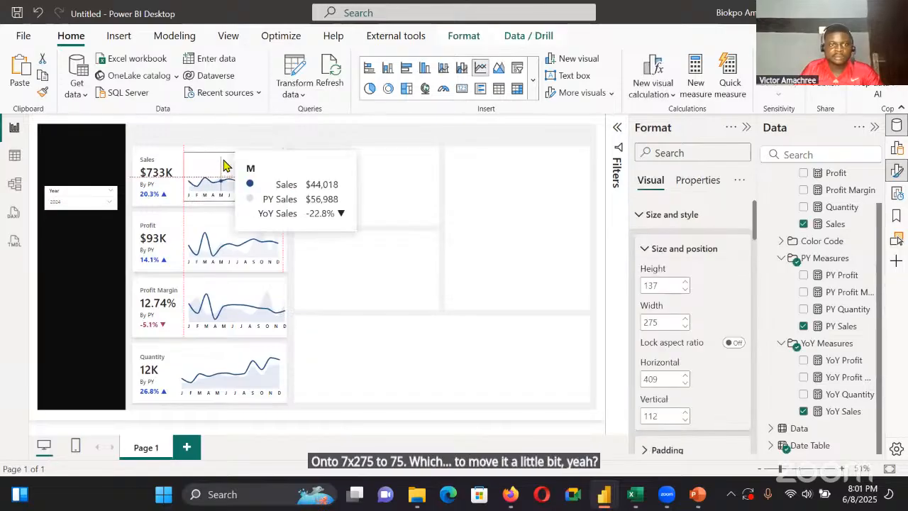
pyautogui.click(427, 197)
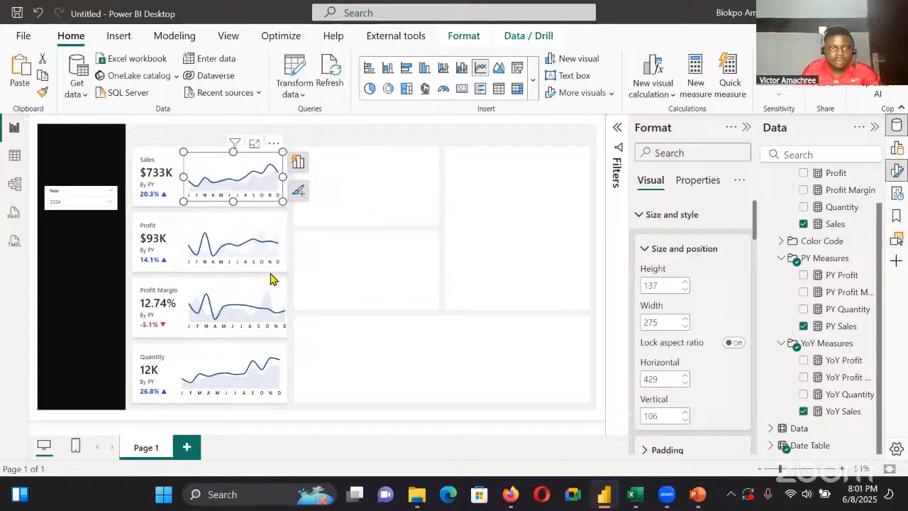
# Set the Profit Margin trend chart's width to 275
pyautogui.click(262, 229)
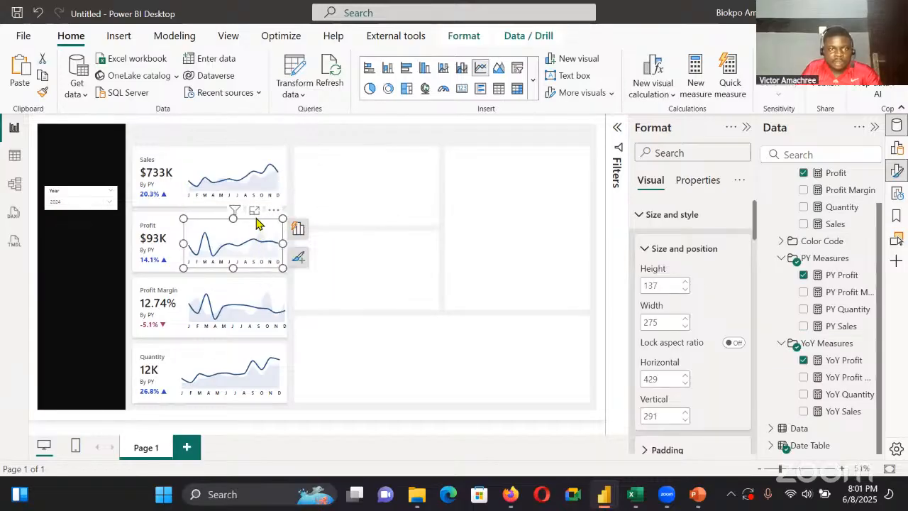
pyautogui.click(257, 290)
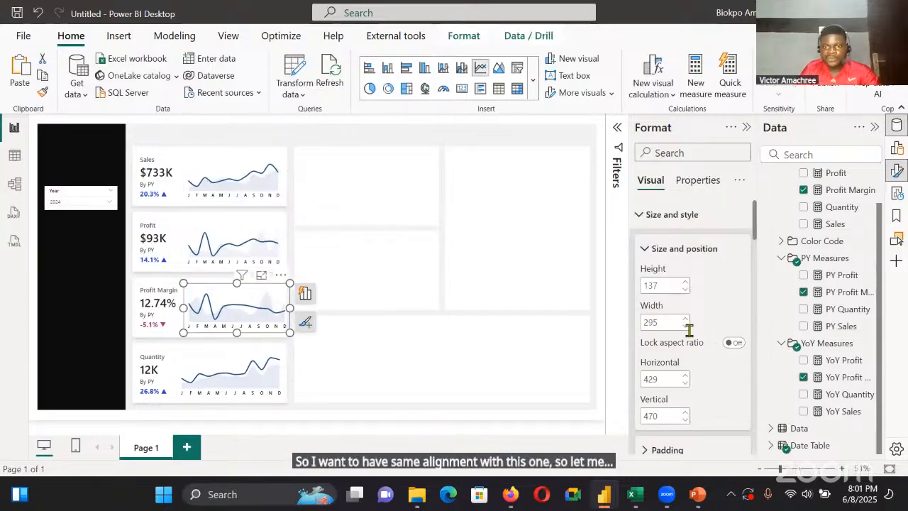
pyautogui.doubleClick(664, 322)
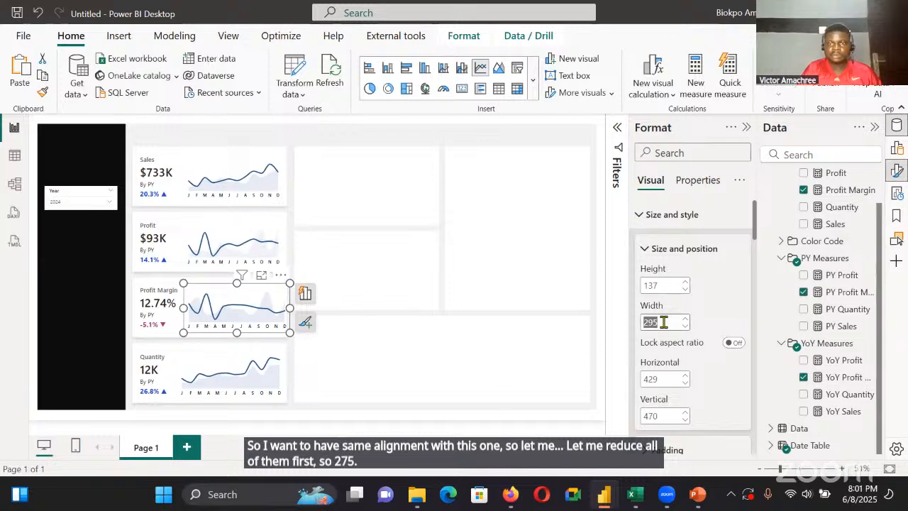
pyautogui.write('275')
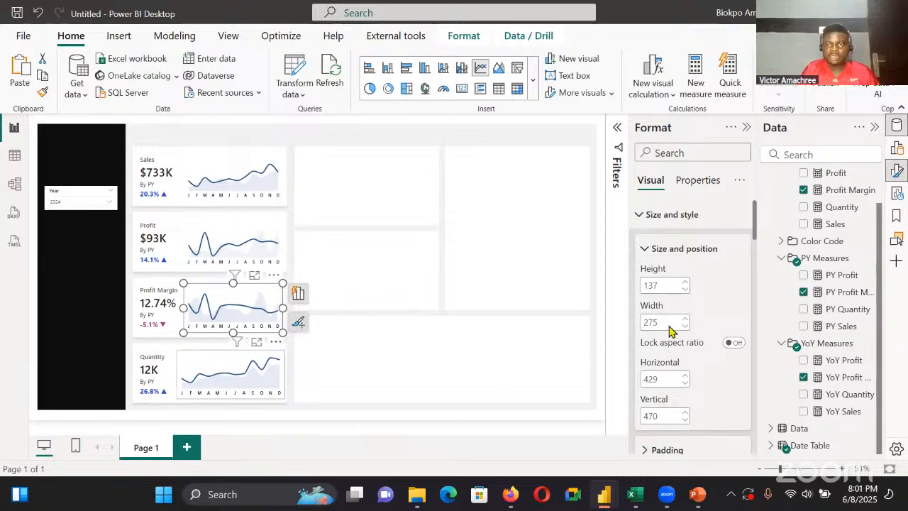
# Set the Quantity trend chart's width to 275 and move it right to horizontal position 429
pyautogui.doubleClick(667, 322)
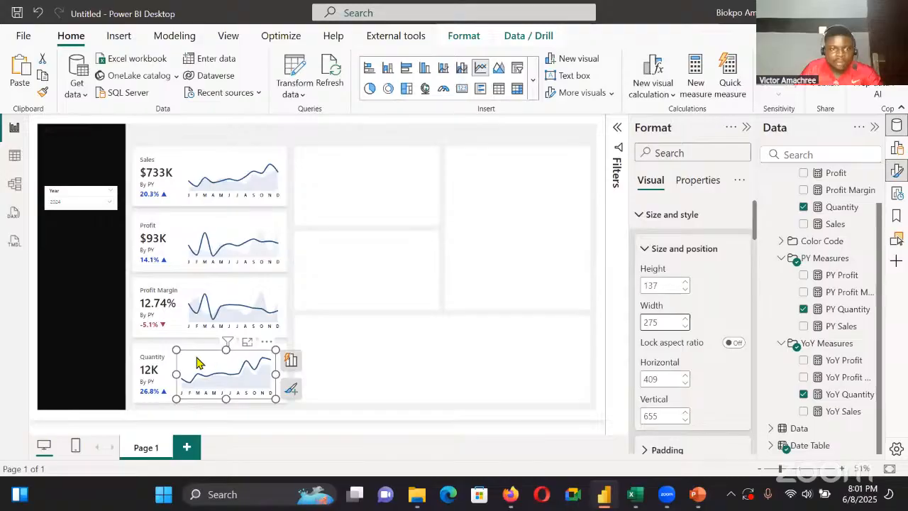
pyautogui.press('Escape')
pyautogui.click(199, 368)
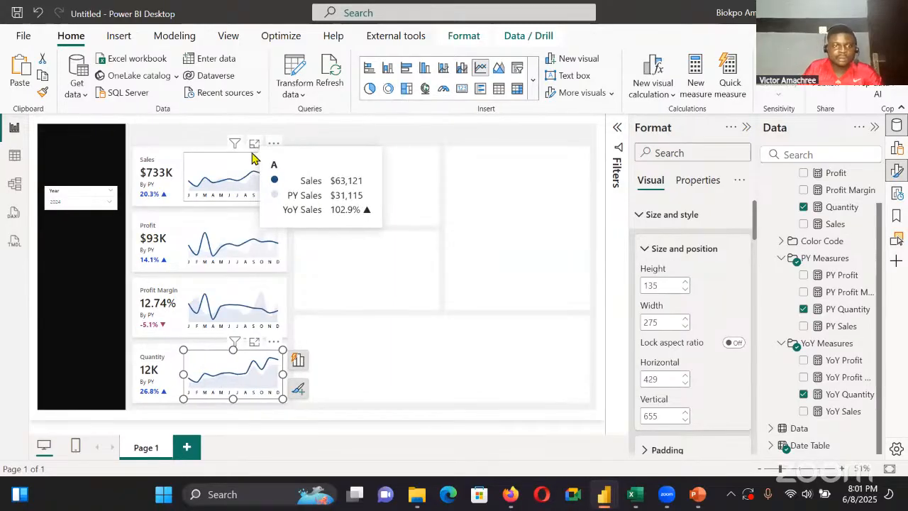
# Check the size and horizontal position of the Sales, Profit, Profit Margin and Quantity trend charts for alignment
pyautogui.click(253, 157)
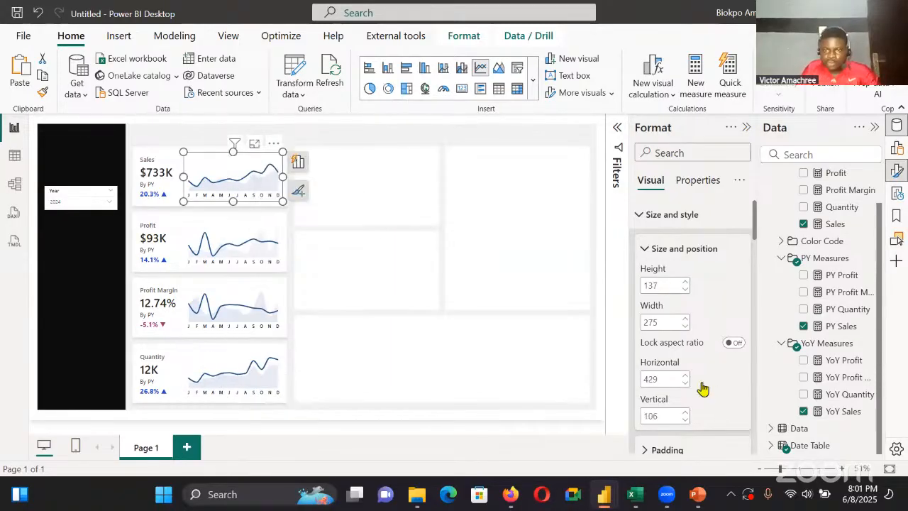
pyautogui.scroll(-2, 698, 383)
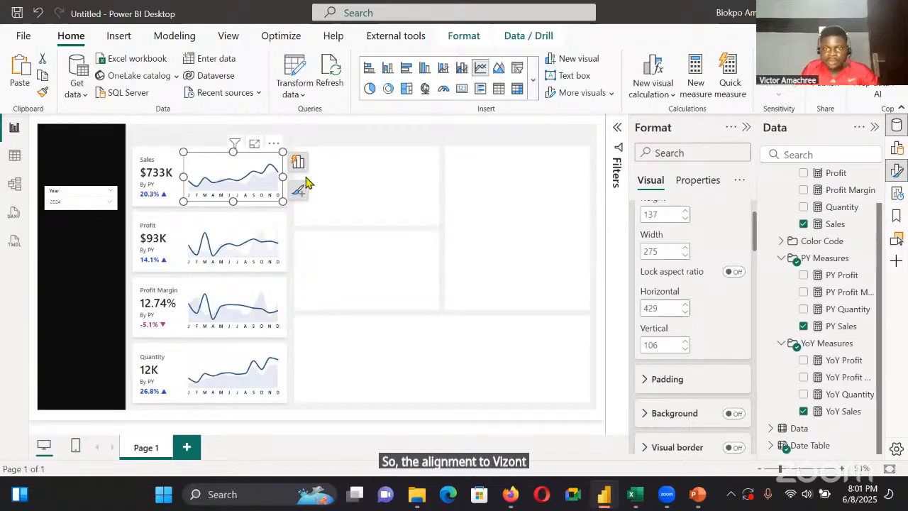
pyautogui.click(245, 225)
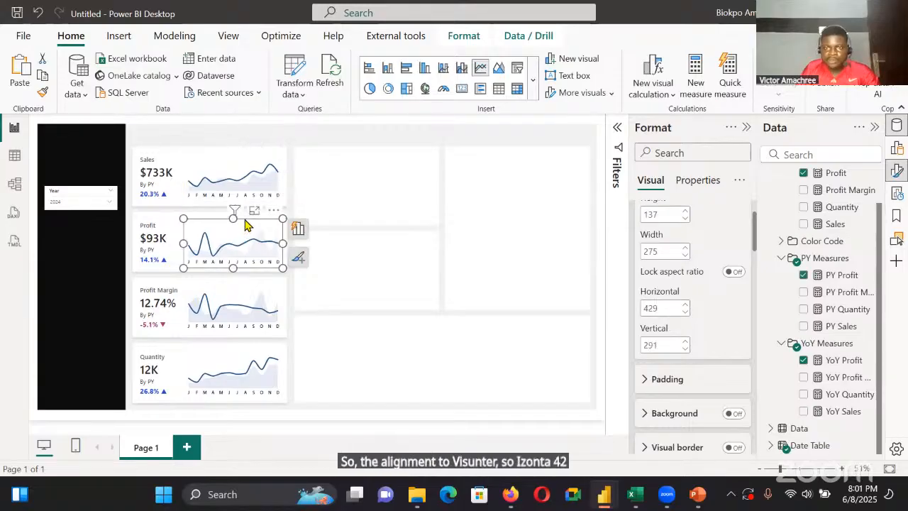
pyautogui.click(245, 290)
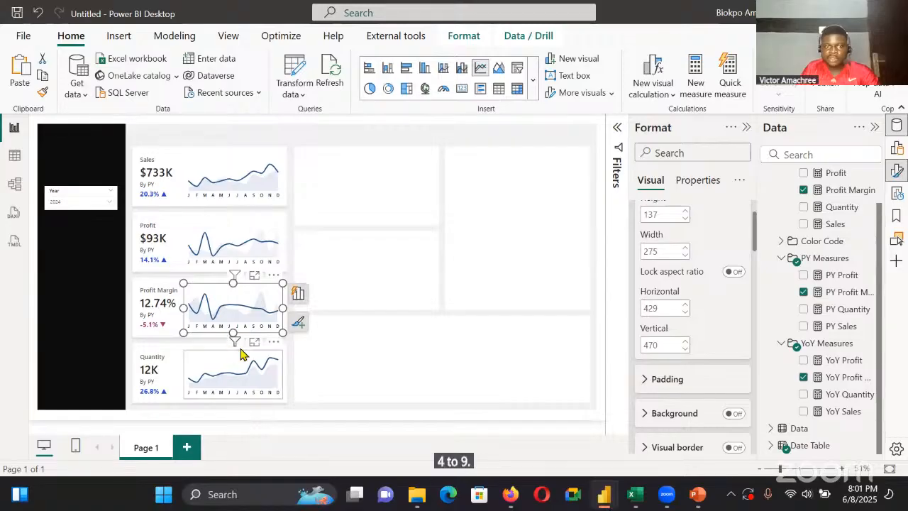
pyautogui.click(241, 355)
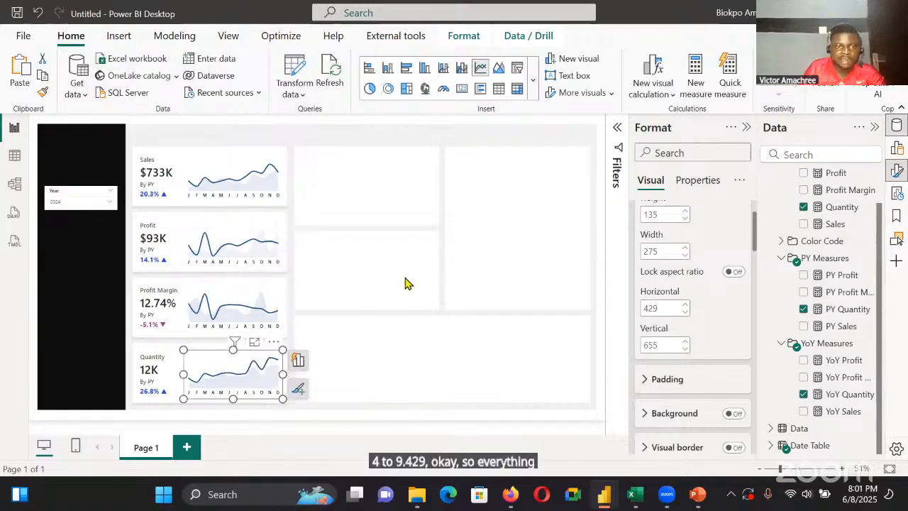
pyautogui.click(396, 277)
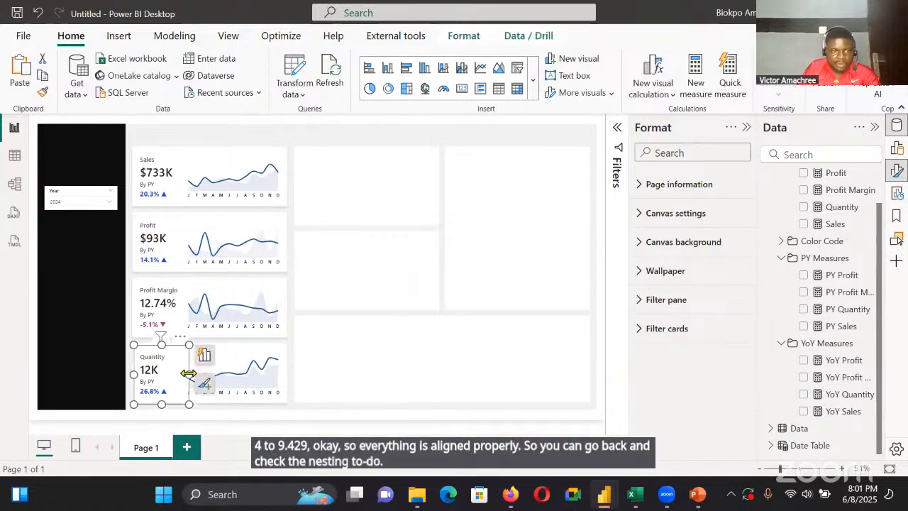
# Resize the Quantity KPI card to a width of 153, clear of its trend chart
pyautogui.click(188, 373)
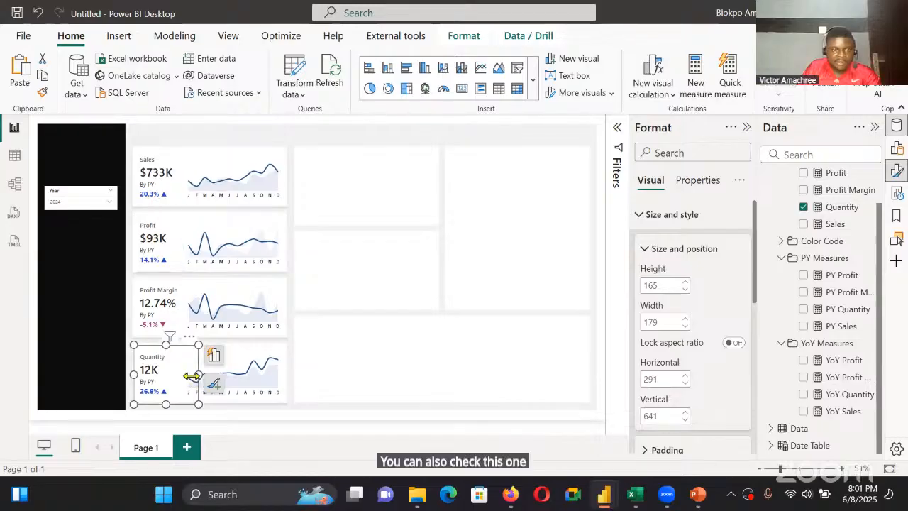
pyautogui.moveTo(196, 373); pyautogui.dragTo(190, 374)
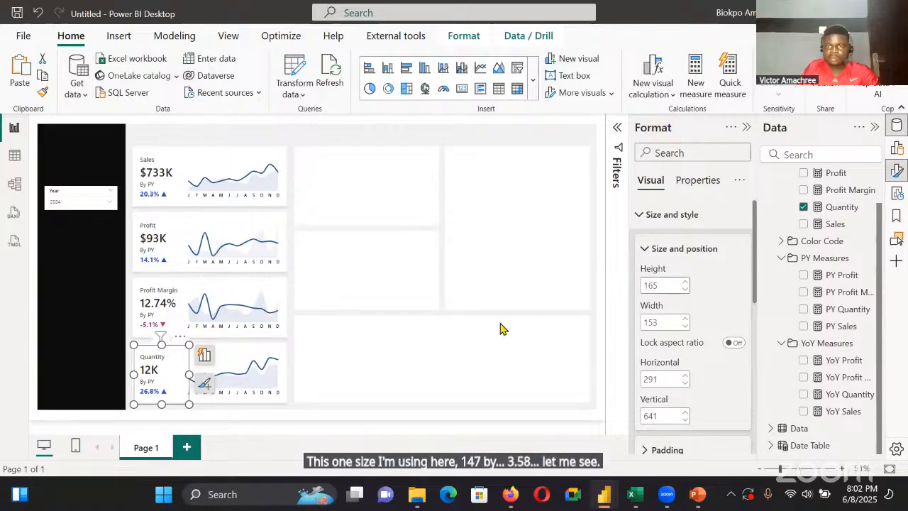
pyautogui.click(641, 217)
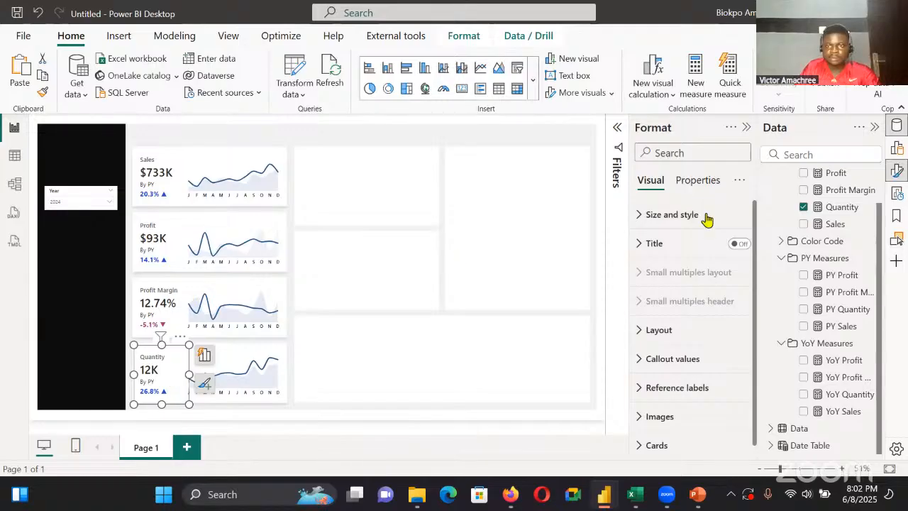
pyautogui.click(671, 214)
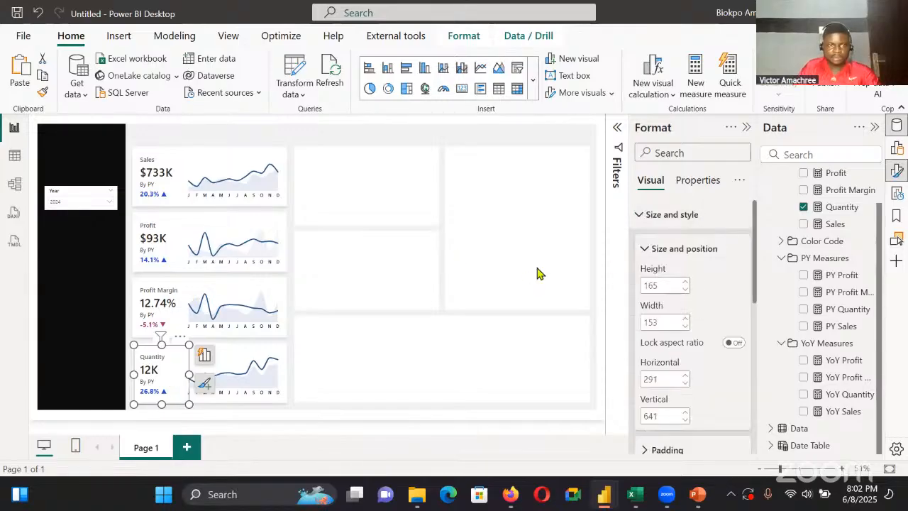
# Resize the Sales KPI card to a width of 153, matching the Quantity card, and place it at vertical position 100
pyautogui.click(375, 269)
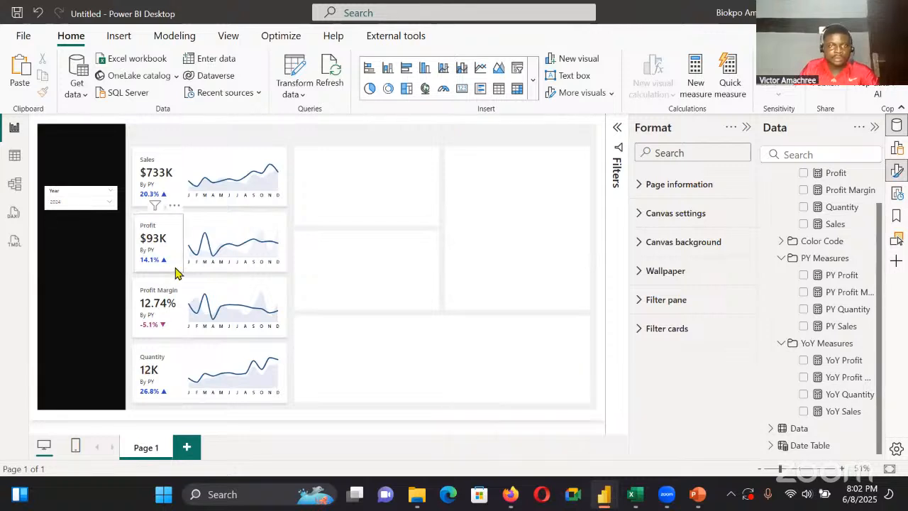
pyautogui.click(173, 177)
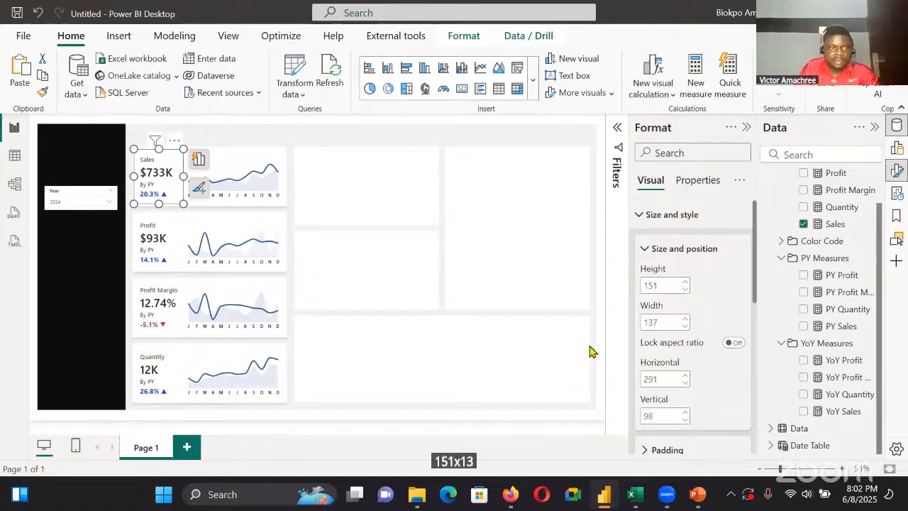
pyautogui.moveTo(183, 176); pyautogui.dragTo(175, 184)
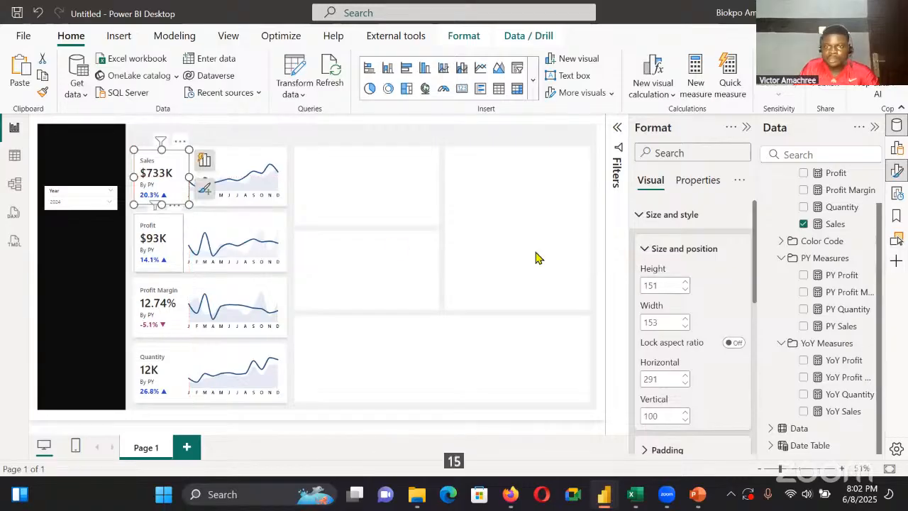
# Set the height of both the Profit KPI card and the Sales KPI card to 159
pyautogui.click(178, 241)
pyautogui.click(663, 285)
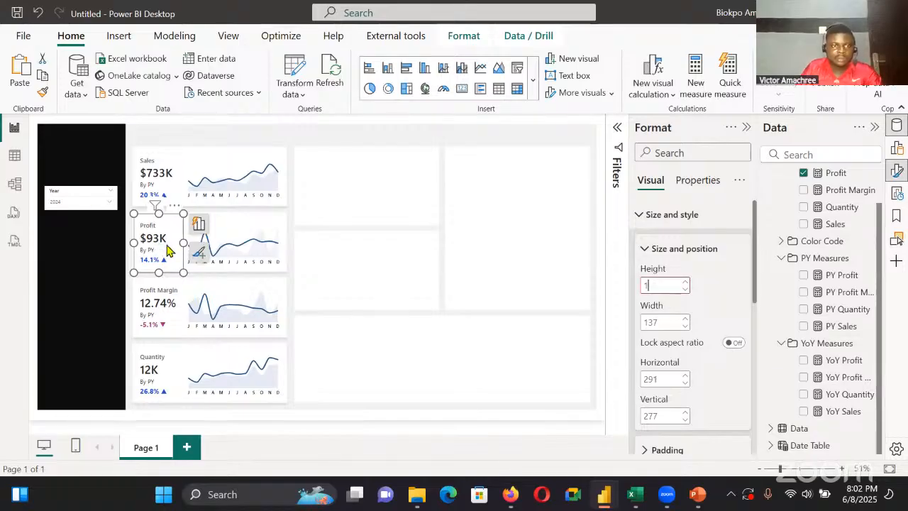
pyautogui.click(170, 312)
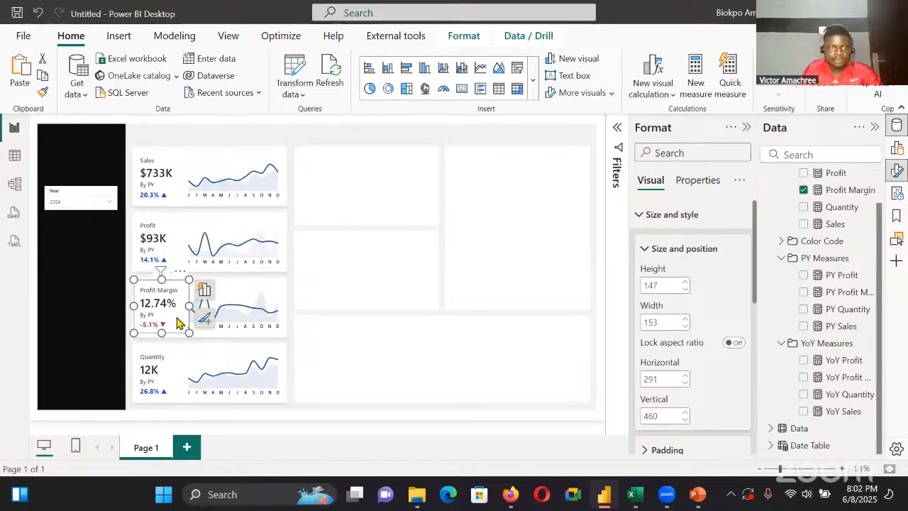
pyautogui.click(173, 185)
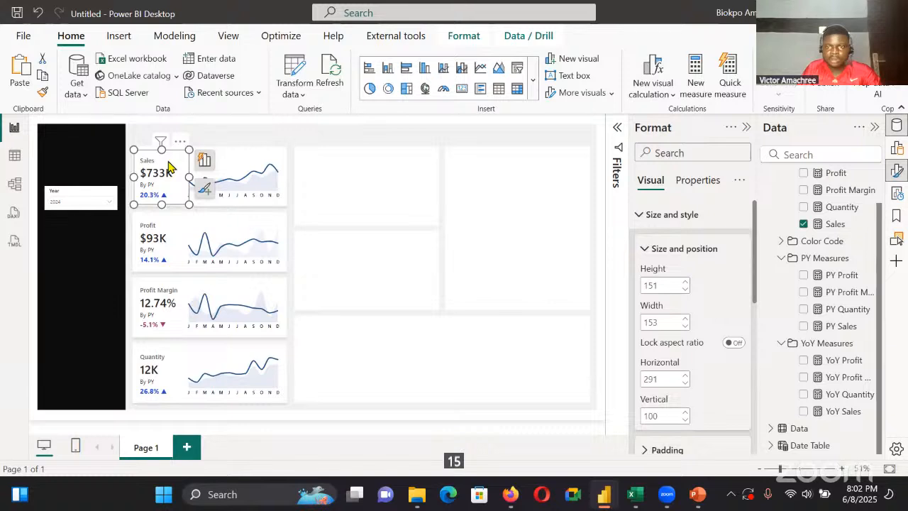
pyautogui.click(175, 227)
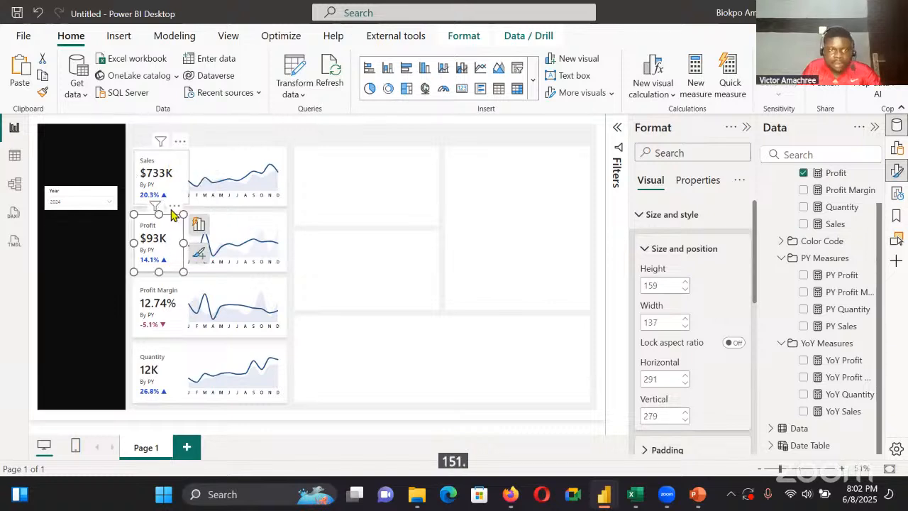
pyautogui.click(174, 179)
pyautogui.click(662, 283)
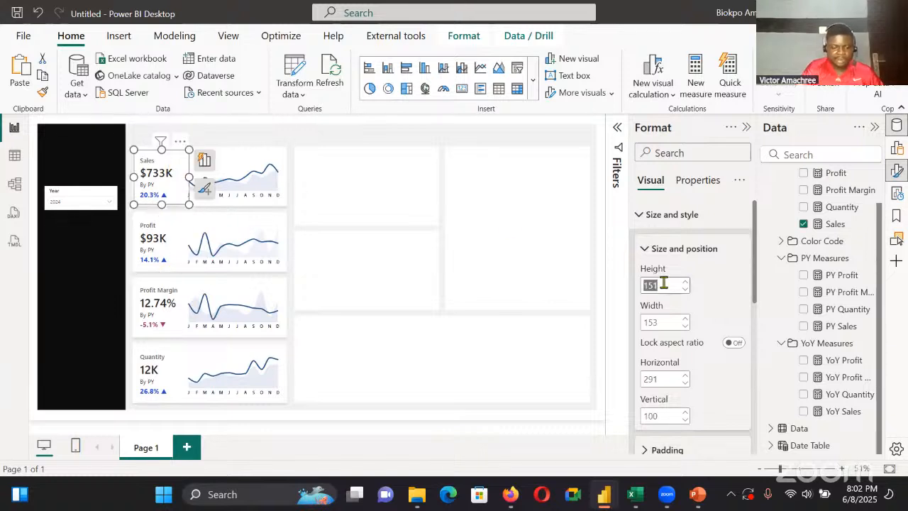
pyautogui.write('159')
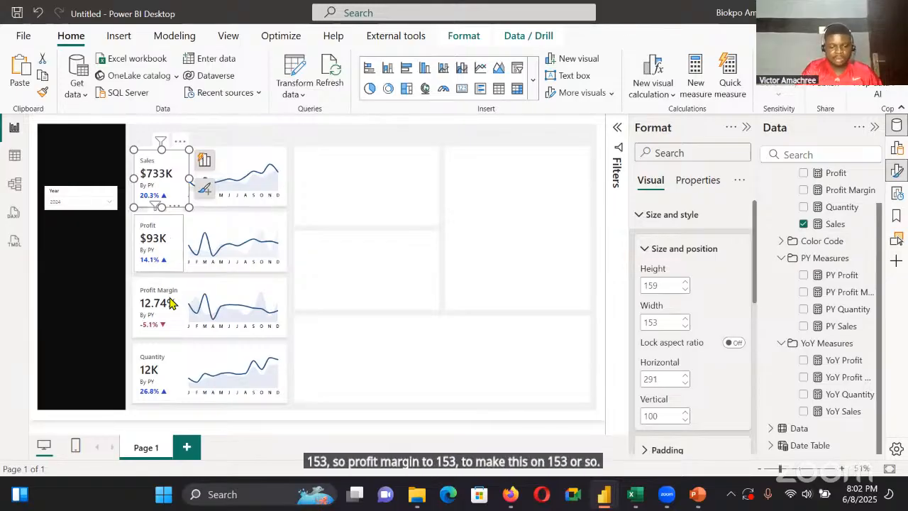
# Set the Profit KPI card's width to 153 and compare its size with the Sales and Quantity cards
pyautogui.click(174, 256)
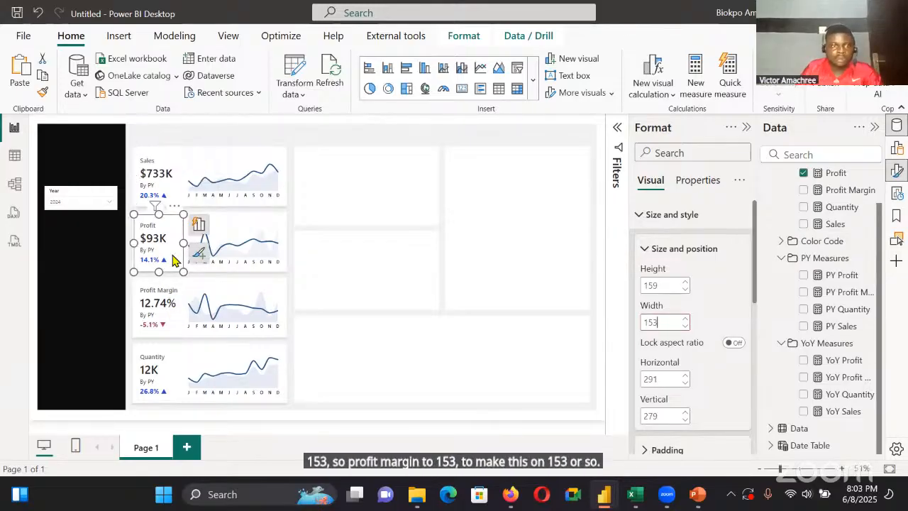
pyautogui.click(163, 176)
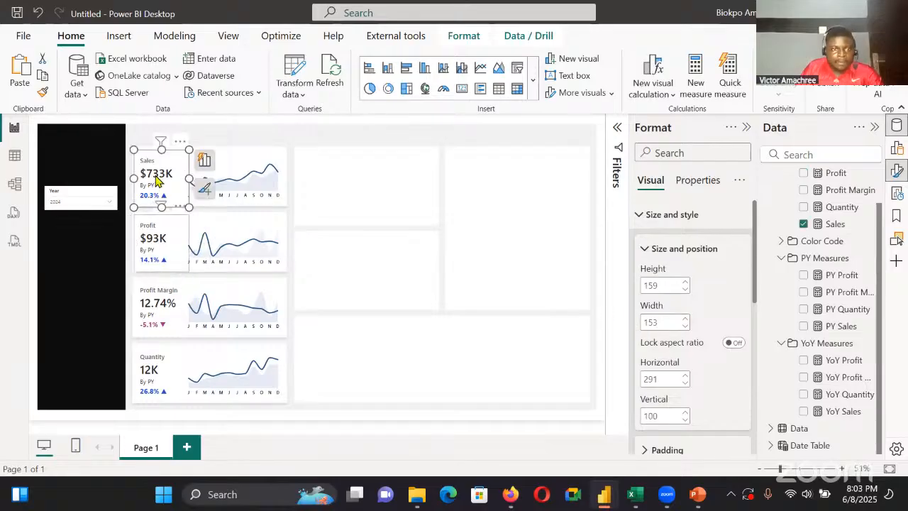
pyautogui.click(163, 365)
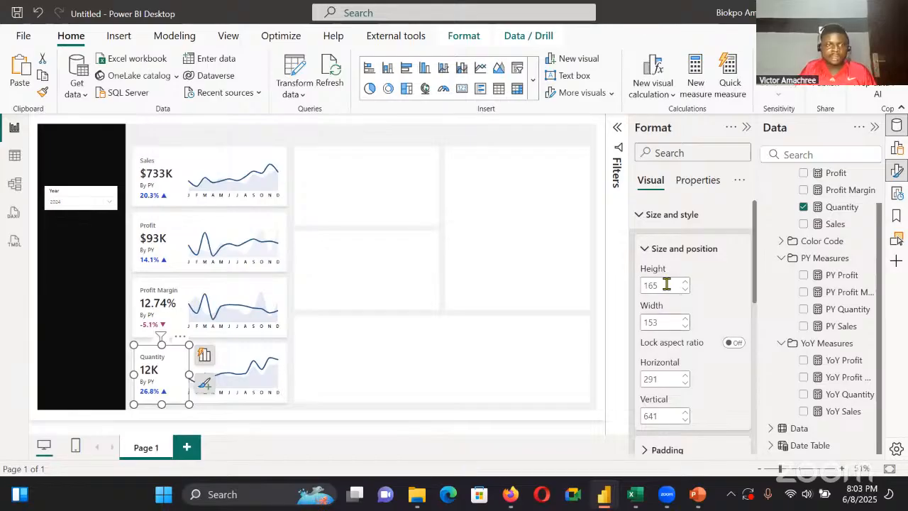
pyautogui.click(160, 241)
# Set the Quantity KPI card's height to 159 and move it down slightly to vertical position 643
pyautogui.click(169, 375)
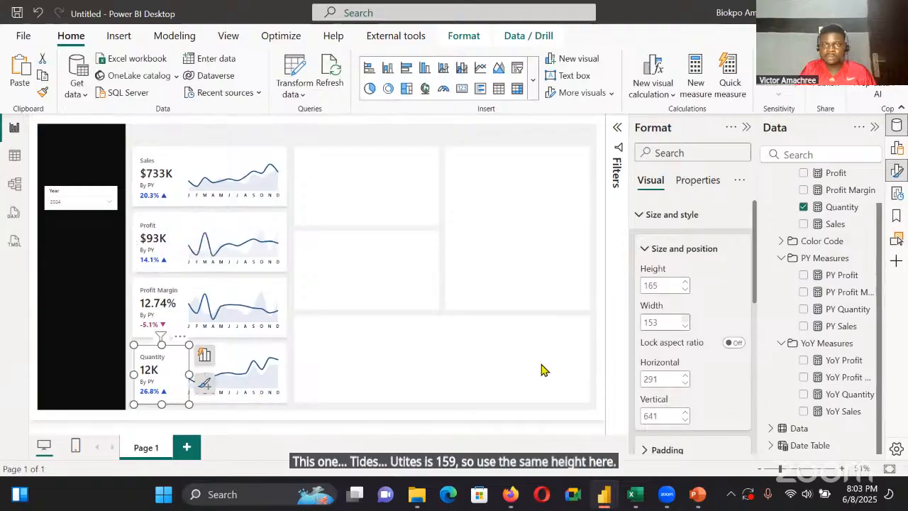
pyautogui.doubleClick(671, 284)
pyautogui.write('1')
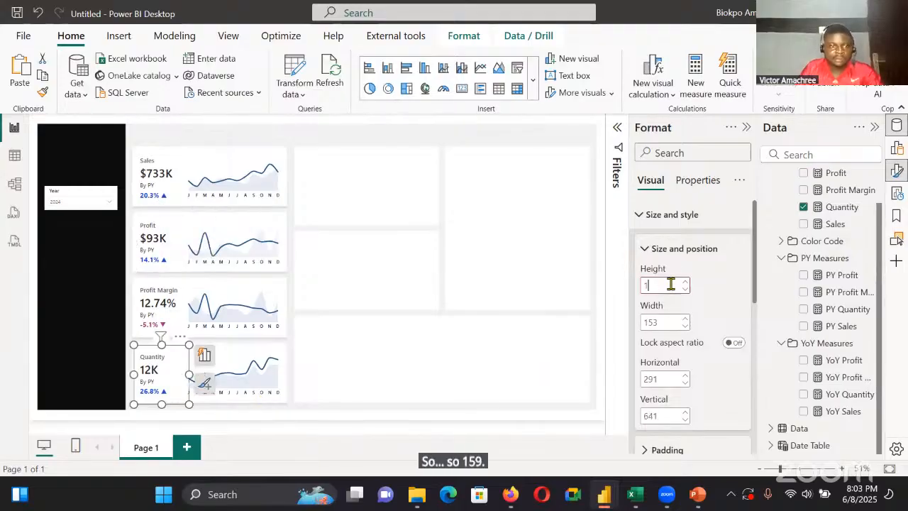
pyautogui.write('59')
pyautogui.press('Return')
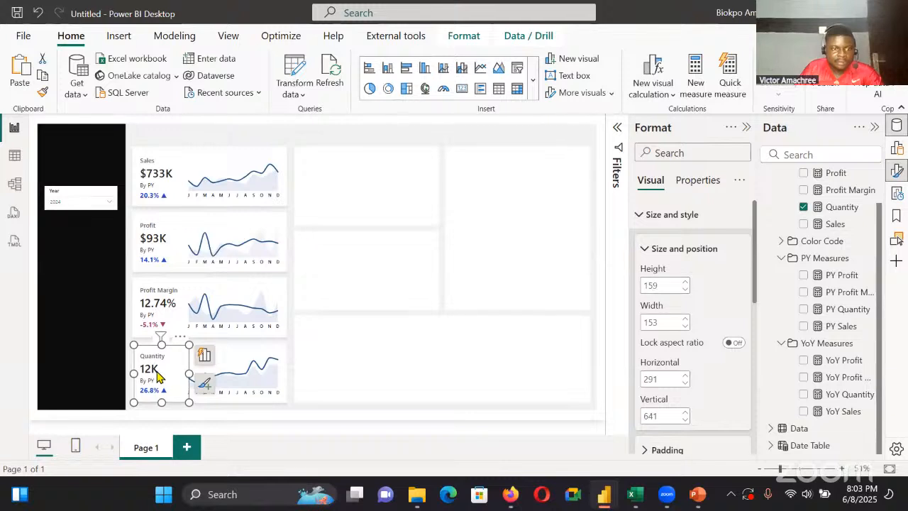
pyautogui.moveTo(158, 375); pyautogui.dragTo(159, 376)
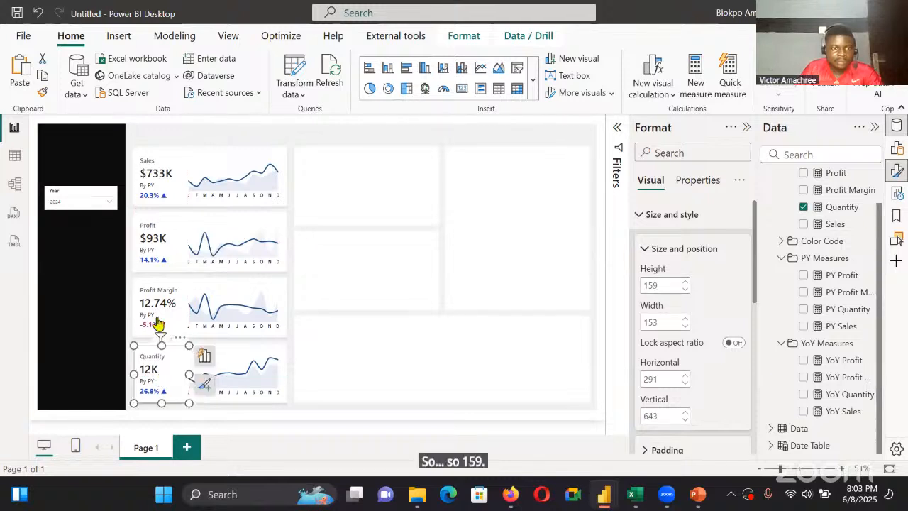
# Set the Profit Margin KPI card's height to 159 and reposition it so it sits within its panel
pyautogui.moveTo(158, 310); pyautogui.dragTo(158, 360)
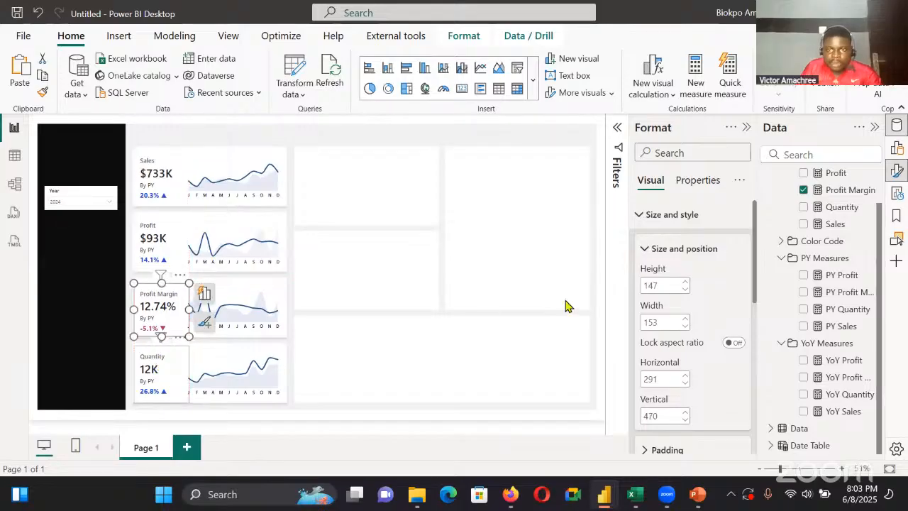
pyautogui.moveTo(661, 286); pyautogui.dragTo(566, 301)
pyautogui.write('159')
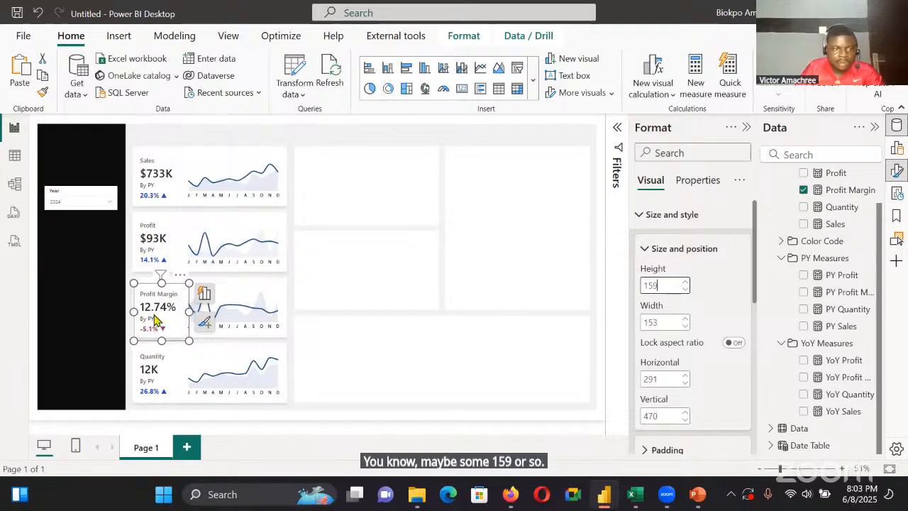
pyautogui.moveTo(140, 322); pyautogui.dragTo(158, 314)
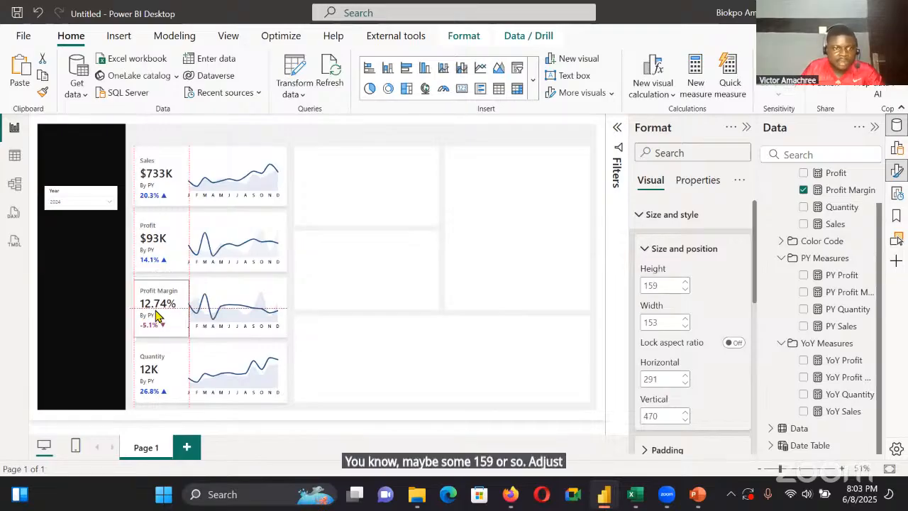
pyautogui.click(161, 240)
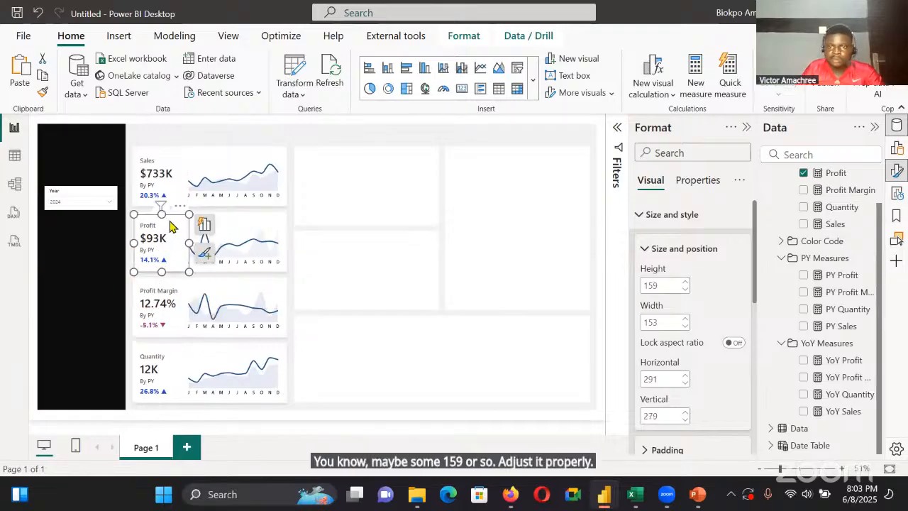
pyautogui.click(507, 180)
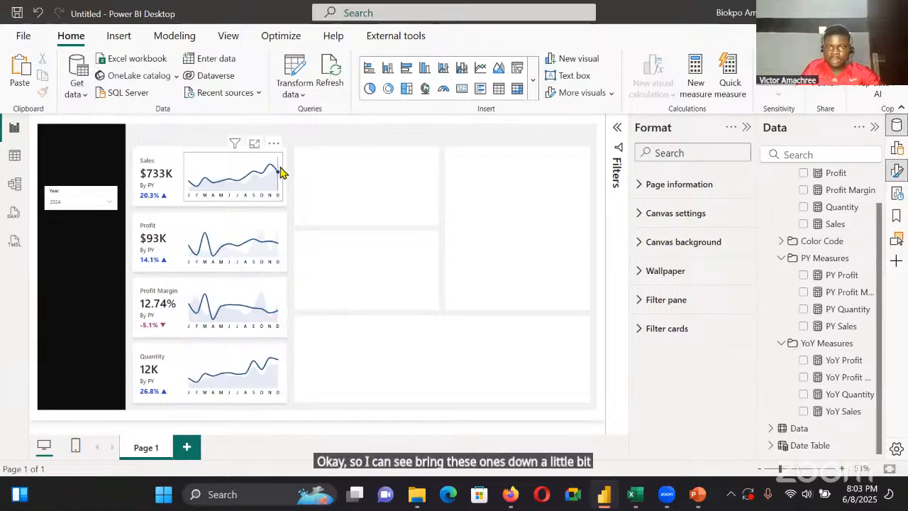
# Move the Sales trend chart down slightly and lower the Profit trend chart to vertical position 300
pyautogui.click(685, 414)
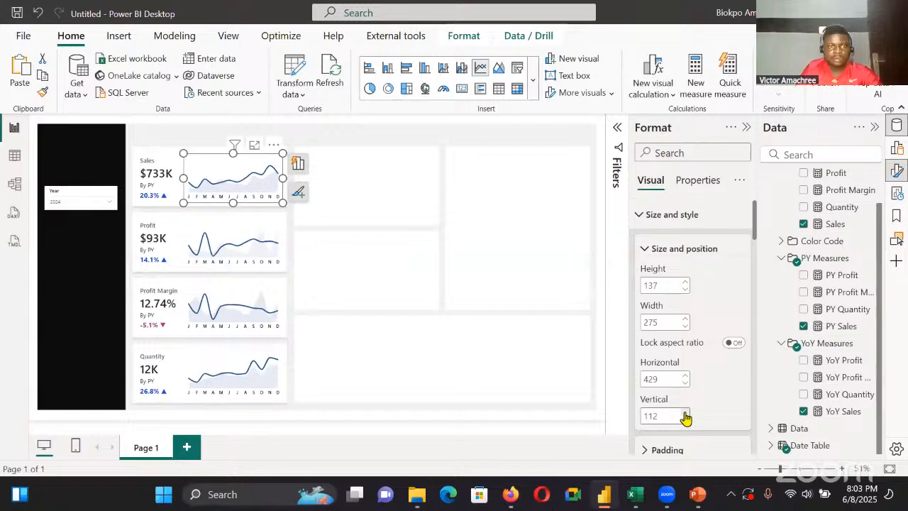
pyautogui.click(685, 414)
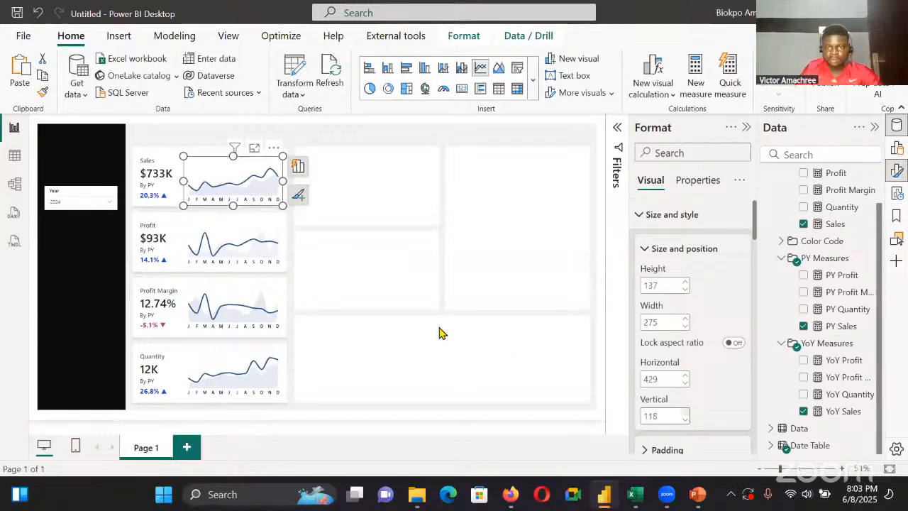
pyautogui.click(684, 413)
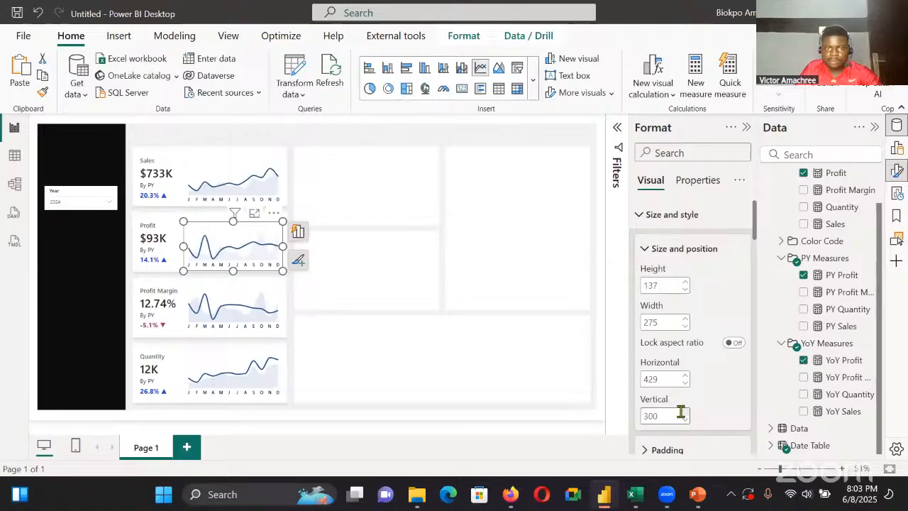
pyautogui.click(686, 412)
pyautogui.click(347, 312)
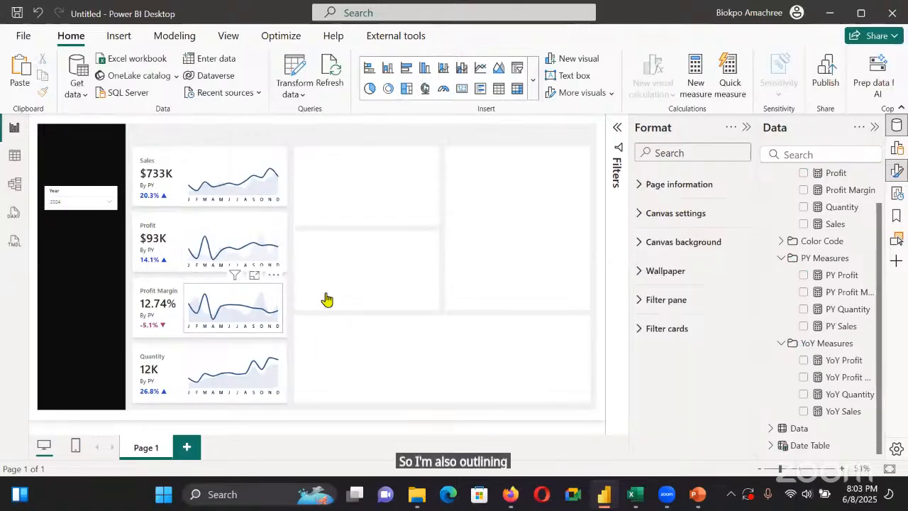
# Lower the Profit Margin trend chart to vertical position 480 and the Quantity trend chart to 662
pyautogui.click(266, 304)
pyautogui.click(684, 412)
pyautogui.click(684, 412)
pyautogui.click(684, 412)
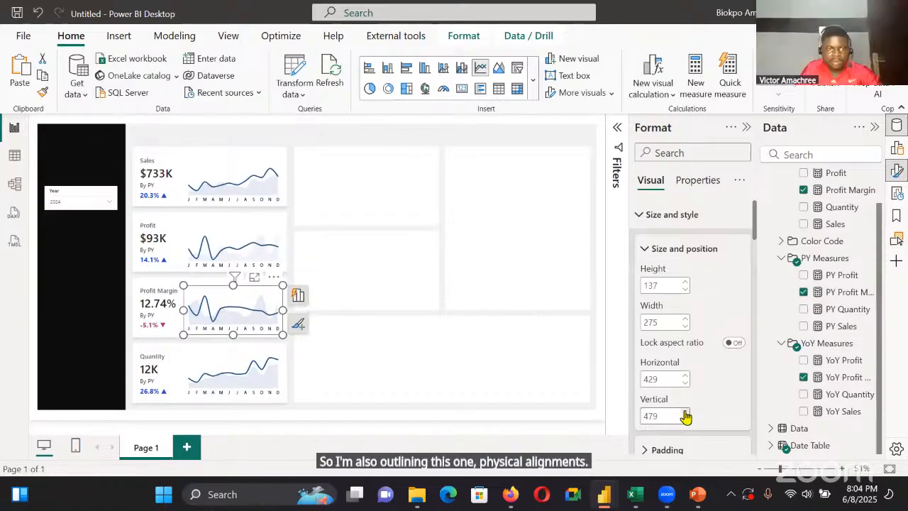
pyautogui.click(685, 412)
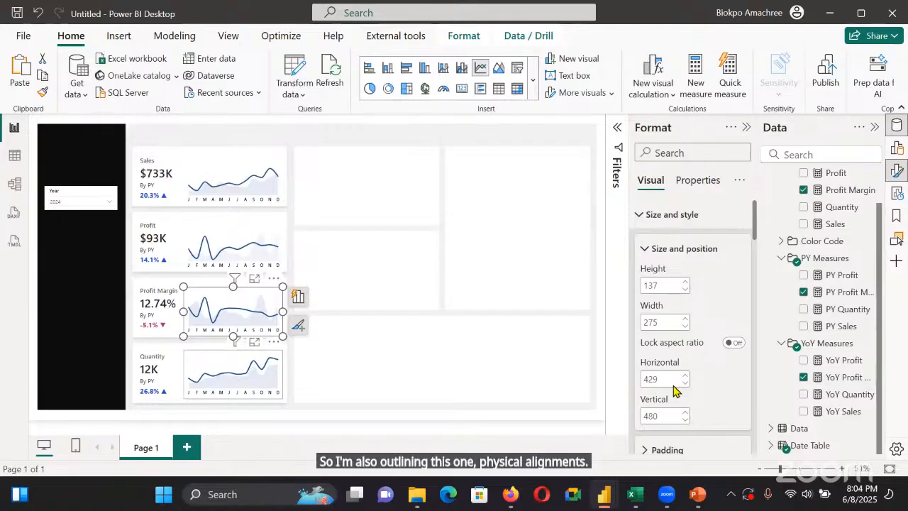
pyautogui.click(682, 412)
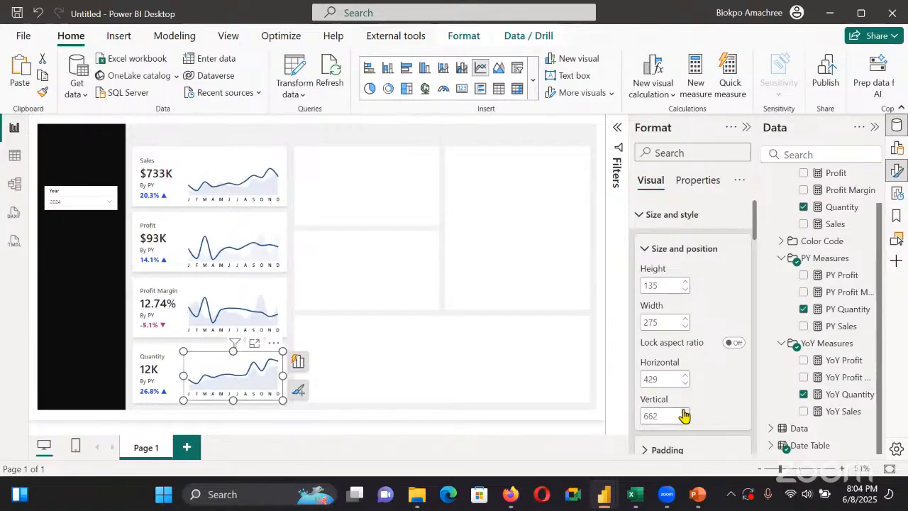
pyautogui.click(682, 412)
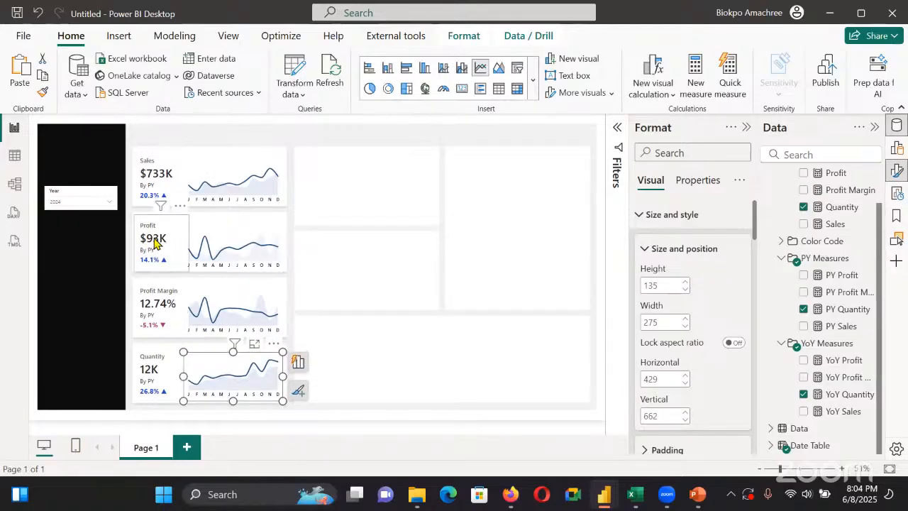
pyautogui.click(310, 230)
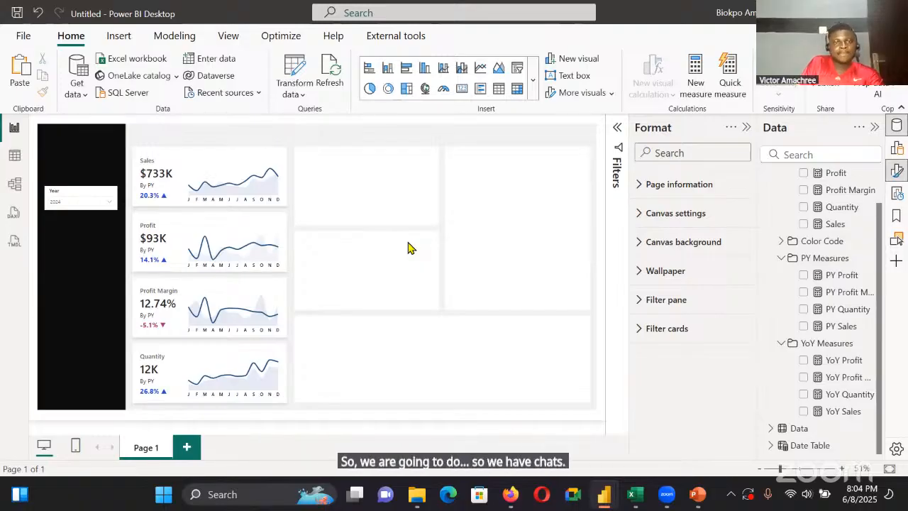
# Consult the finished Superstore Overview report, return to the untitled report and place a clustered column chart in the empty panel beside the Sales trend chart
pyautogui.moveTo(603, 495)
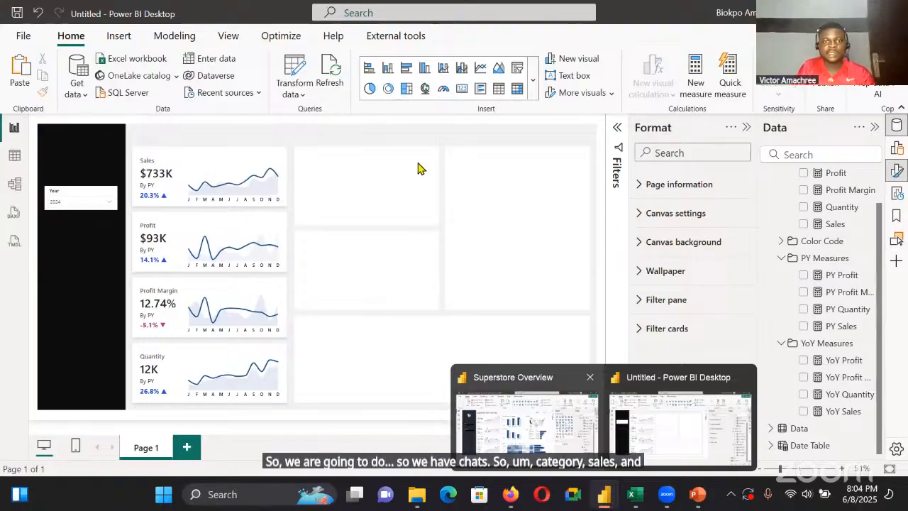
pyautogui.click(504, 457)
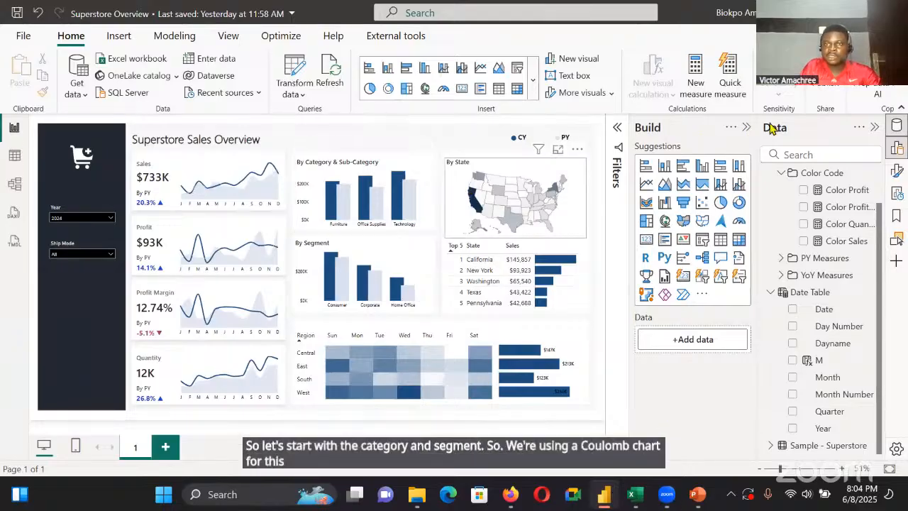
pyautogui.hotkey('alt', 'Tab')
pyautogui.click(894, 148)
pyautogui.click(699, 168)
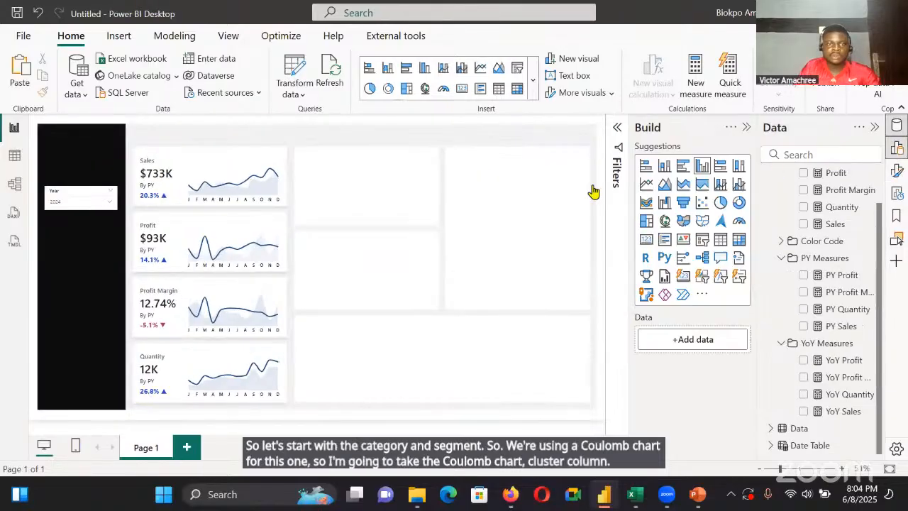
pyautogui.moveTo(593, 191); pyautogui.dragTo(111, 239)
pyautogui.moveTo(359, 181); pyautogui.dragTo(367, 182)
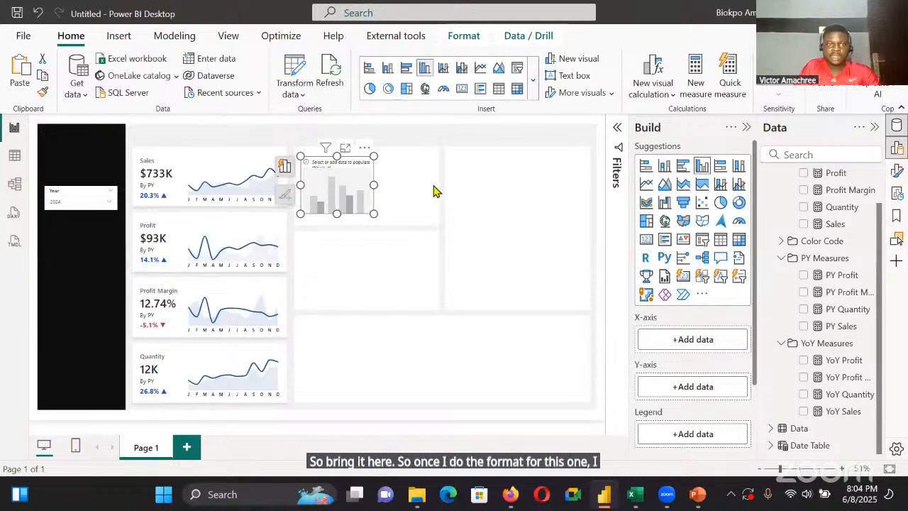
# Enlarge the clustered column chart to fill the width and height of its panel
pyautogui.moveTo(374, 185); pyautogui.dragTo(434, 187)
pyautogui.moveTo(366, 214); pyautogui.dragTo(367, 222)
pyautogui.moveTo(368, 156); pyautogui.dragTo(366, 149)
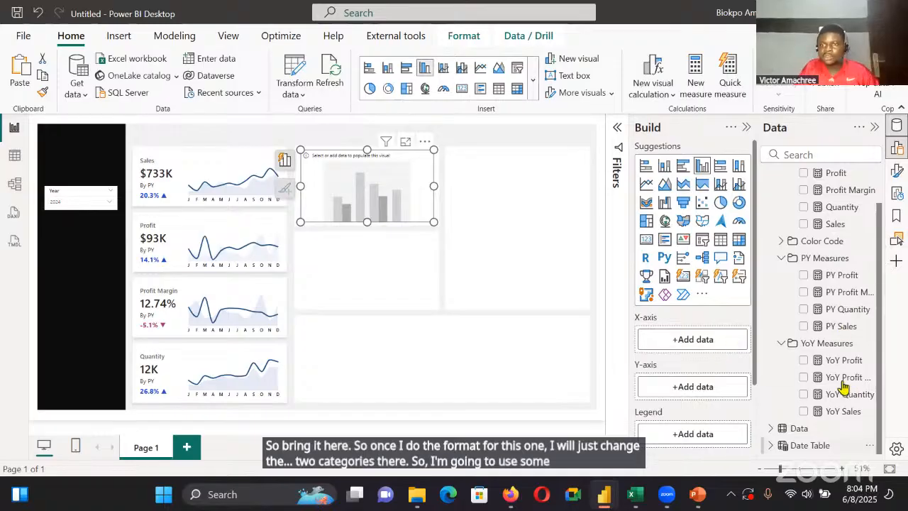
# Add the Sales and PY Sales measures to the clustered column chart's Y-axis
pyautogui.scroll(1, 796, 291)
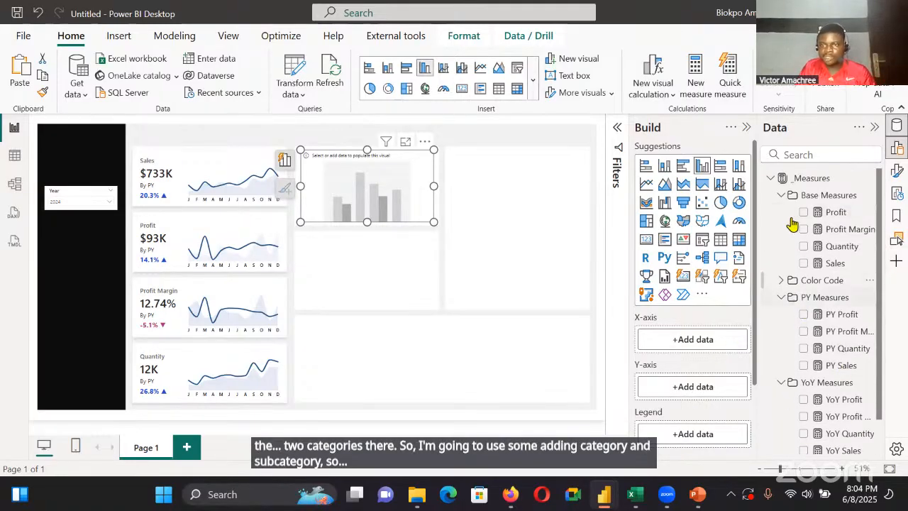
pyautogui.scroll(-1, 821, 289)
pyautogui.click(803, 223)
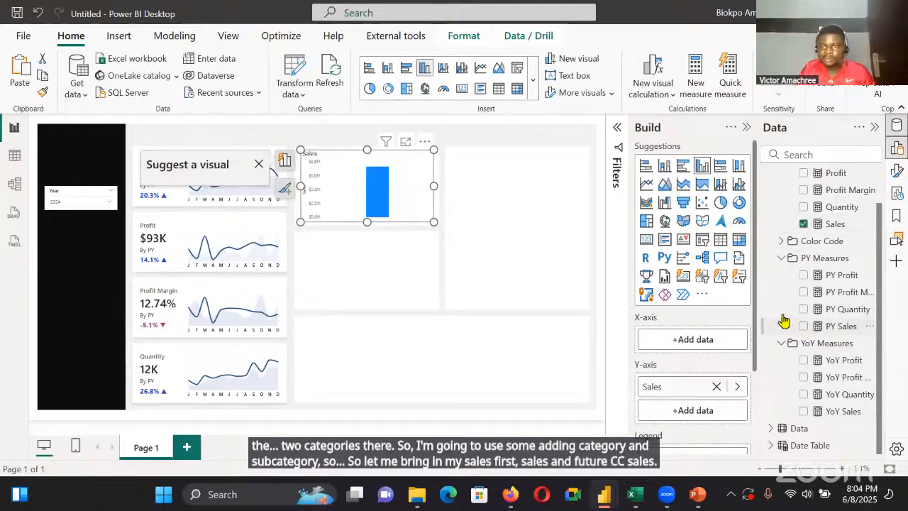
pyautogui.click(803, 325)
pyautogui.scroll(1, 836, 209)
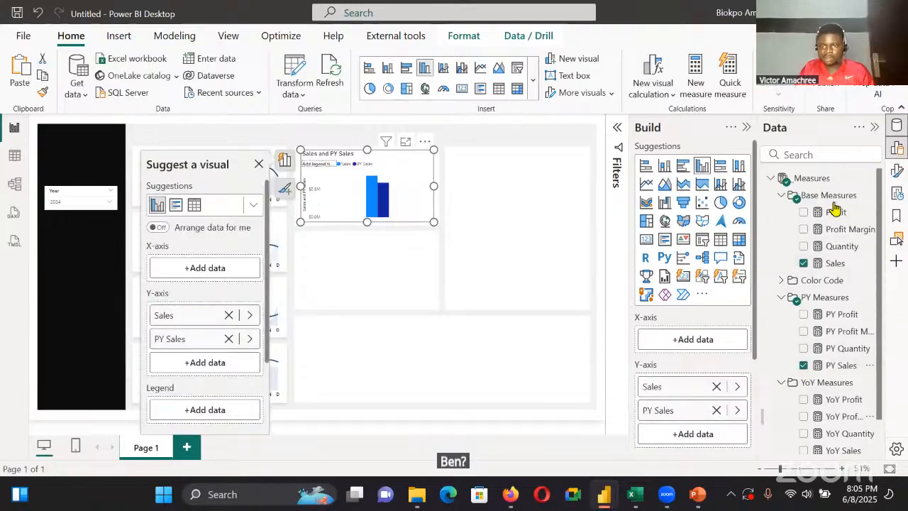
# Add the Category field from the Data table to the clustered column chart's X-axis
pyautogui.scroll(-2, 821, 402)
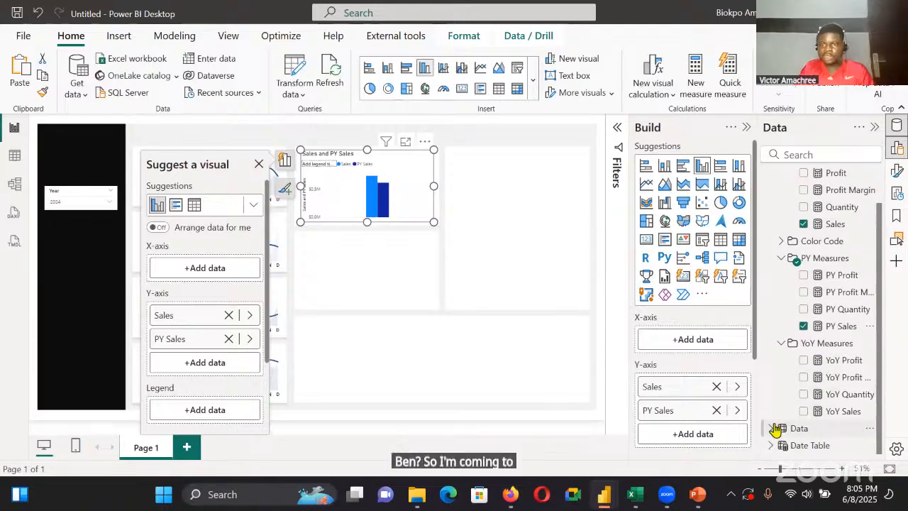
pyautogui.scroll(-1, 776, 428)
pyautogui.scroll(-5, 847, 361)
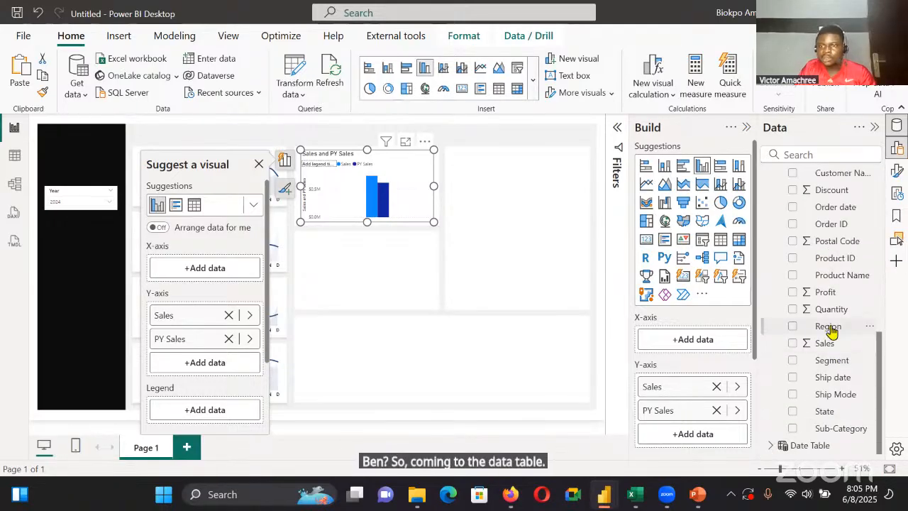
pyautogui.scroll(2, 826, 287)
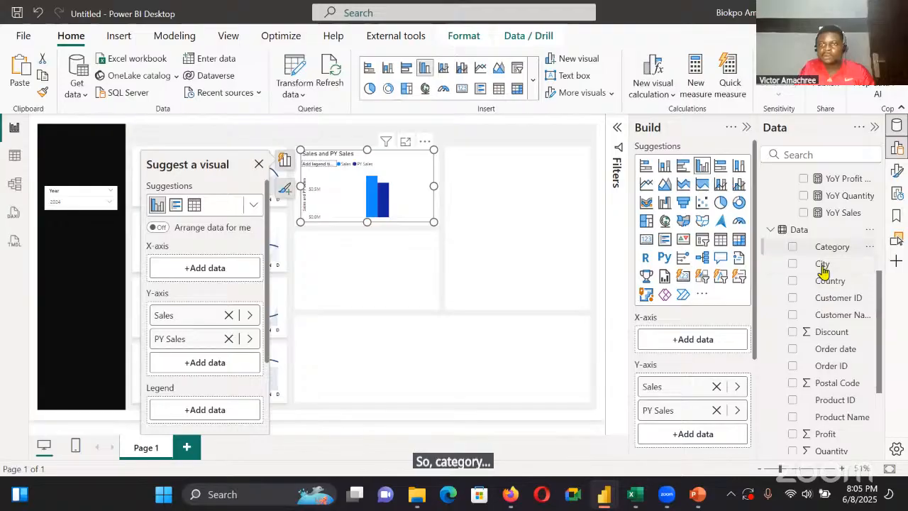
pyautogui.click(794, 246)
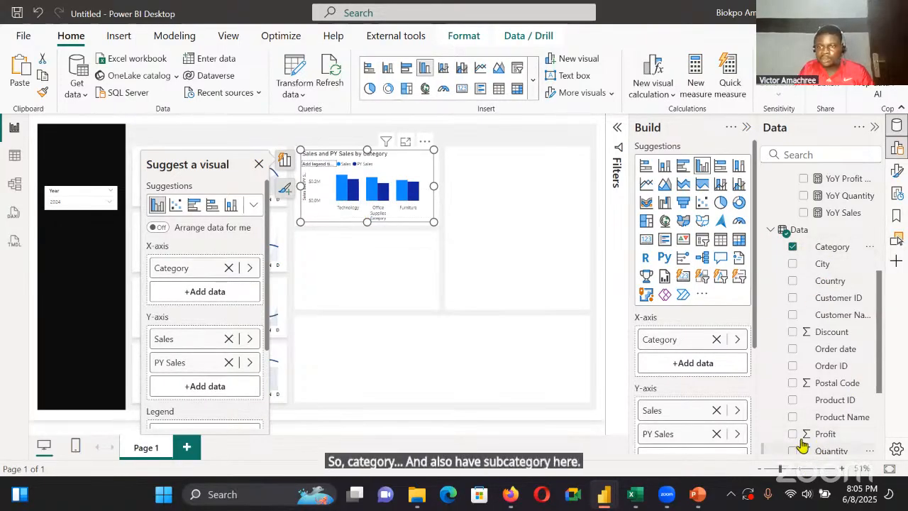
# Add the Sub-Category field to the column chart and place it below Category on the X-axis instead of in small multiples
pyautogui.scroll(-3, 793, 426)
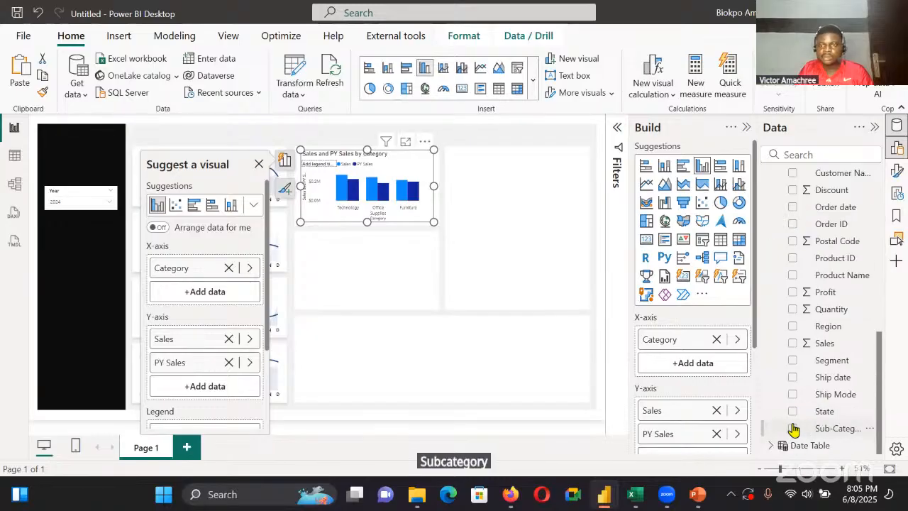
pyautogui.click(795, 428)
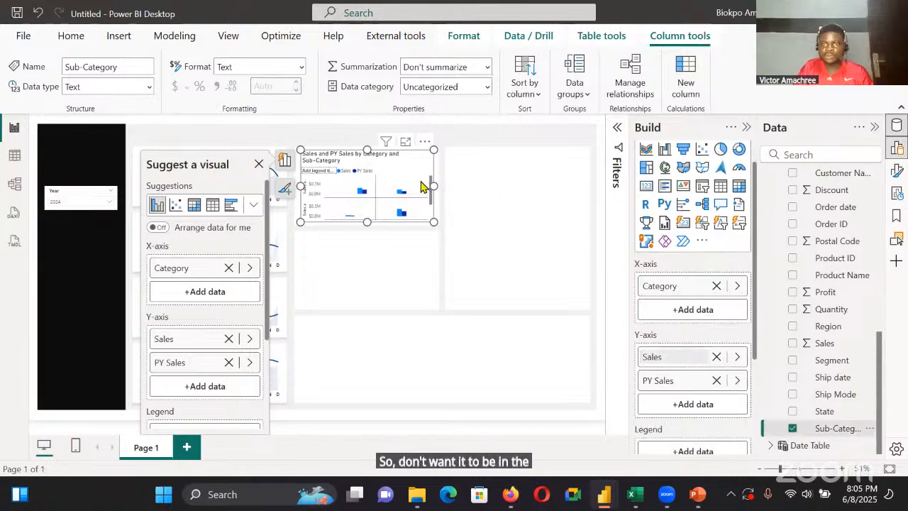
pyautogui.scroll(-3, 719, 415)
pyautogui.moveTo(695, 372); pyautogui.dragTo(673, 186)
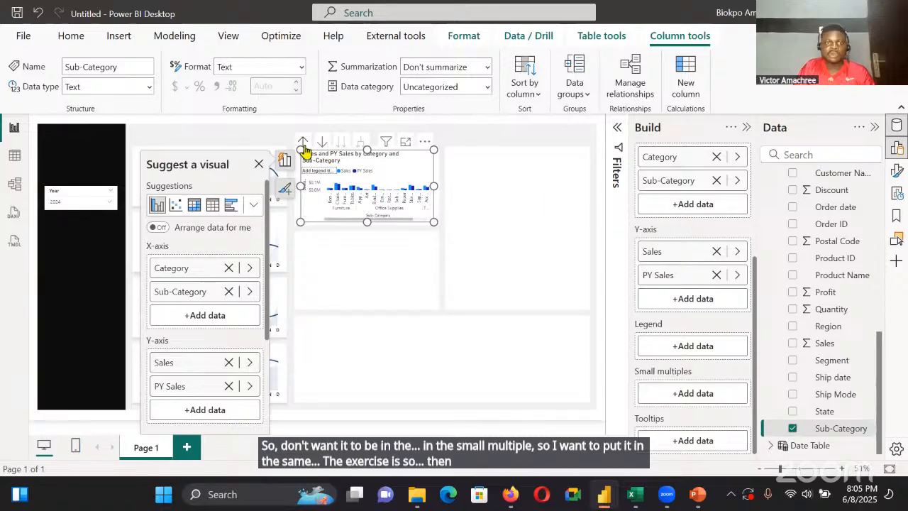
# Drill the column chart up to the Category level, and widen and shift it to span its panel
pyautogui.click(304, 144)
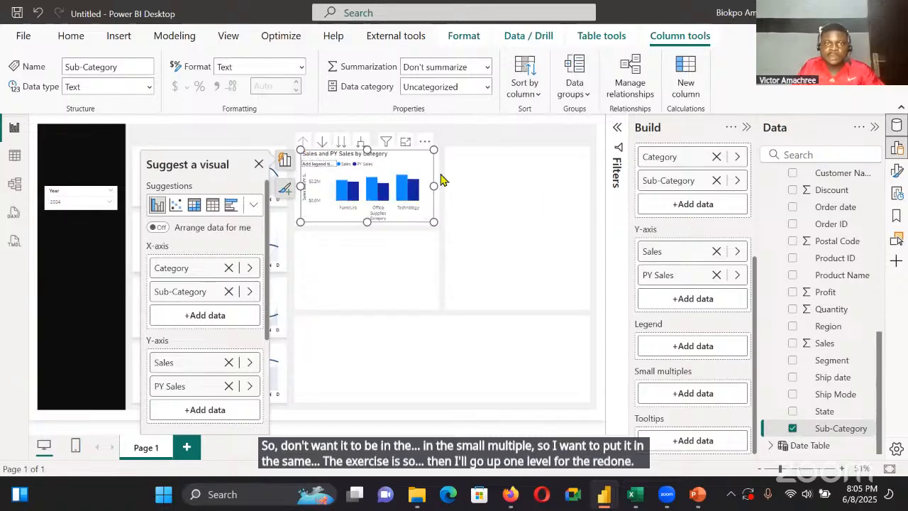
pyautogui.click(430, 193)
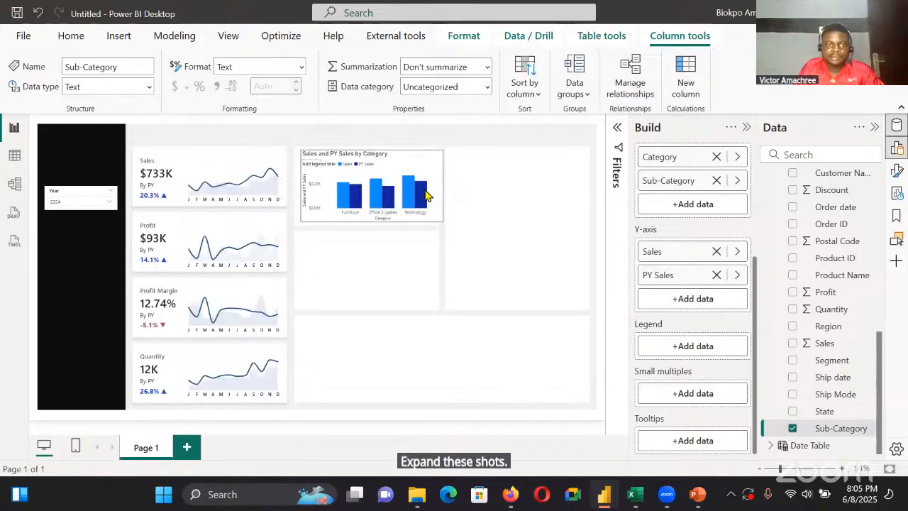
pyautogui.moveTo(426, 192); pyautogui.dragTo(425, 193)
# Add the YoY Sales measure to the column chart's tooltips
pyautogui.scroll(3, 717, 241)
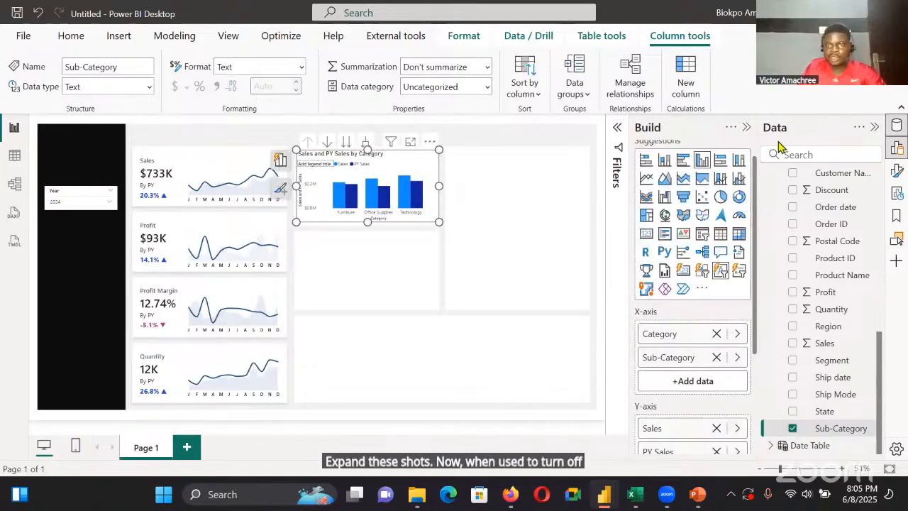
pyautogui.scroll(1, 742, 134)
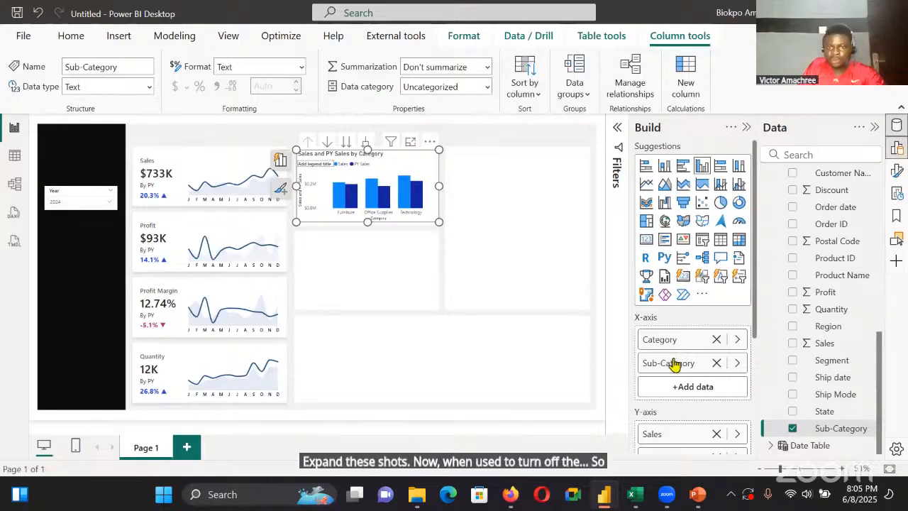
pyautogui.scroll(-3, 677, 345)
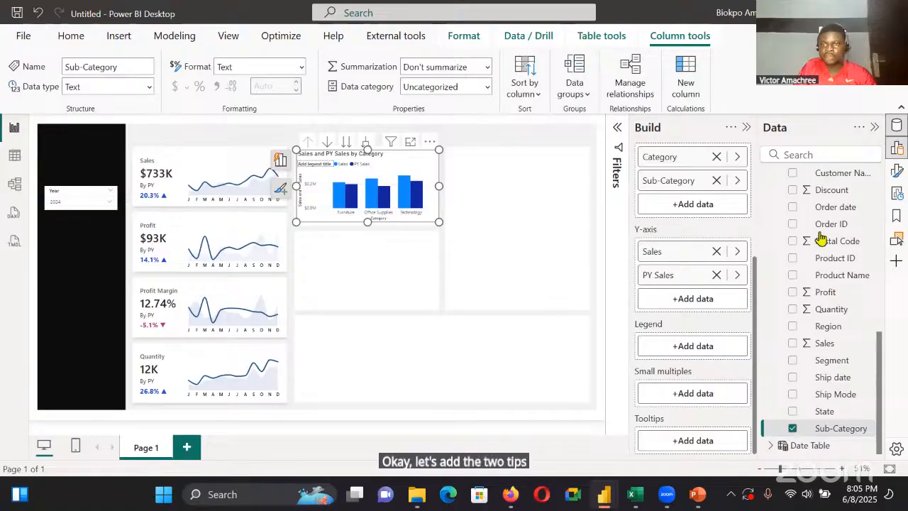
pyautogui.scroll(-5, 821, 238)
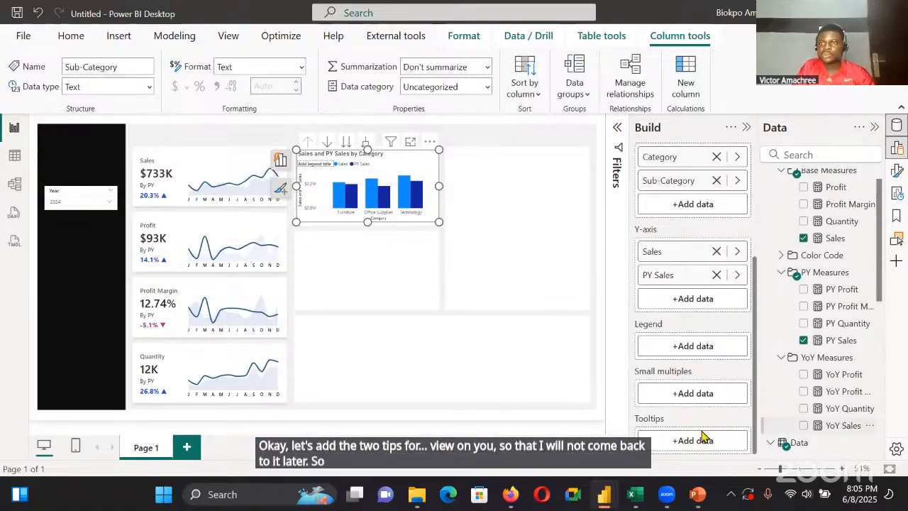
pyautogui.moveTo(701, 435); pyautogui.dragTo(701, 437)
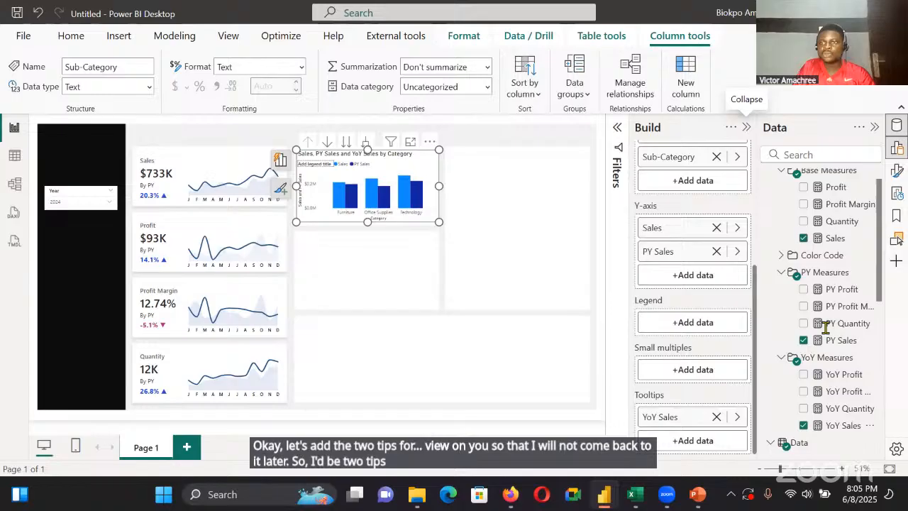
# Change the column chart's title text to "By Category & Subcategory"
pyautogui.click(897, 172)
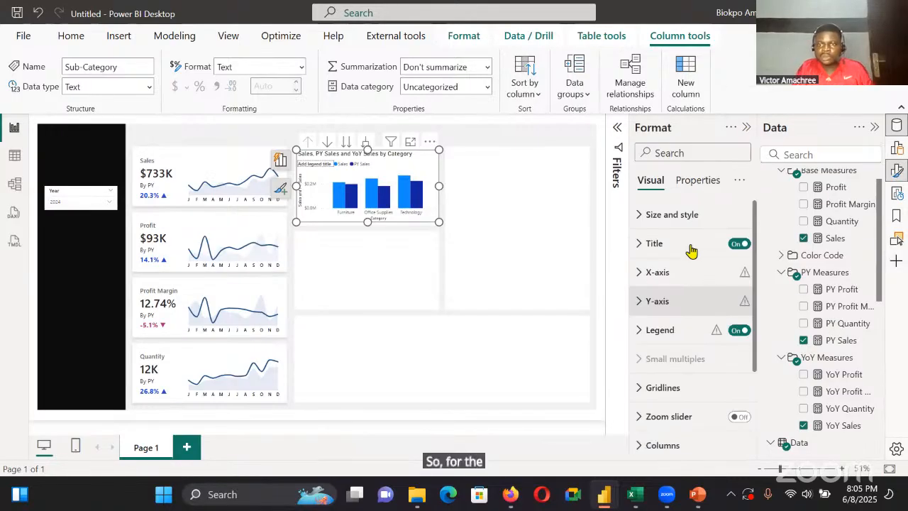
pyautogui.click(699, 318)
pyautogui.press('BackSpace')
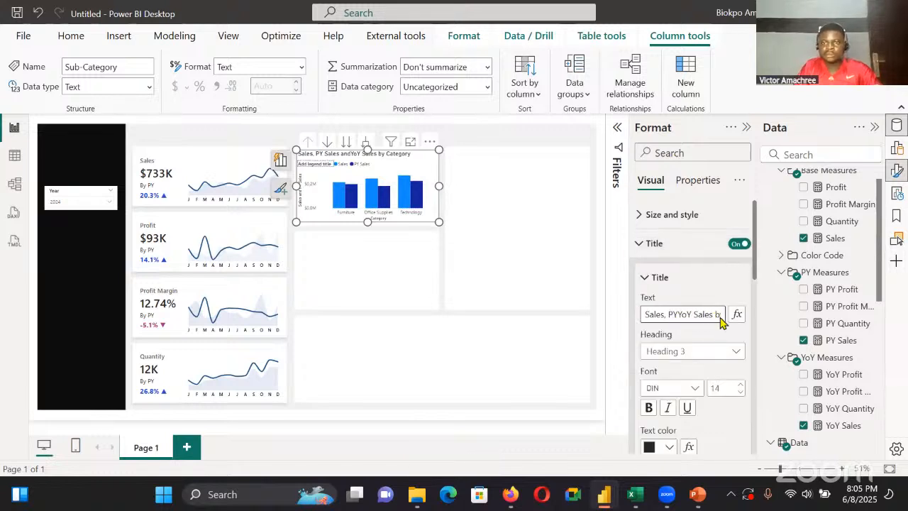
pyautogui.press('BackSpace')
pyautogui.press('BackSpace')
pyautogui.press('BackSpace')
pyautogui.press('BackSpace')
pyautogui.press('BackSpace')
pyautogui.press('BackSpace')
pyautogui.press('BackSpace')
pyautogui.press('BackSpace')
pyautogui.press('BackSpace')
pyautogui.press('BackSpace')
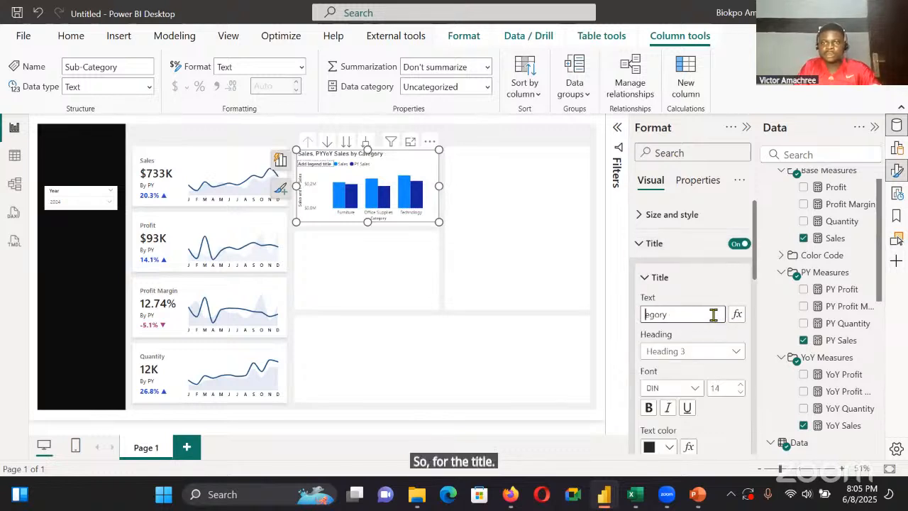
pyautogui.write('By')
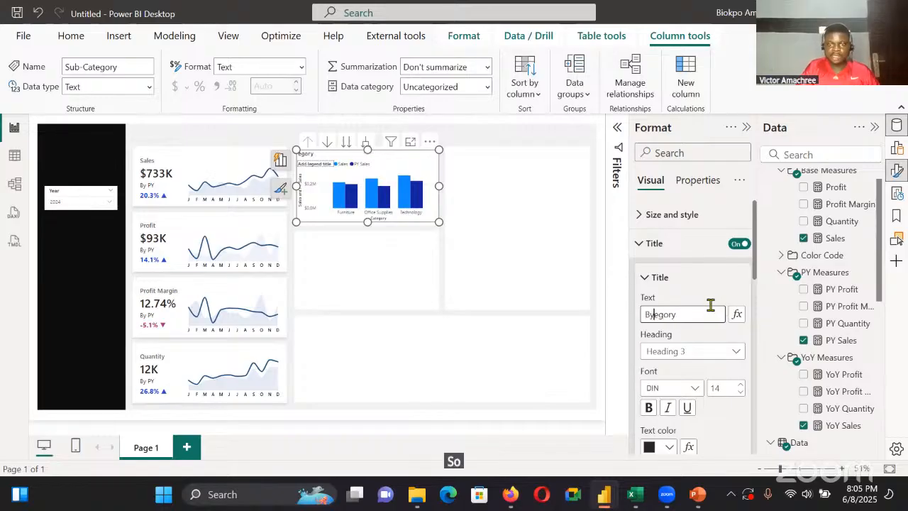
pyautogui.write(' C')
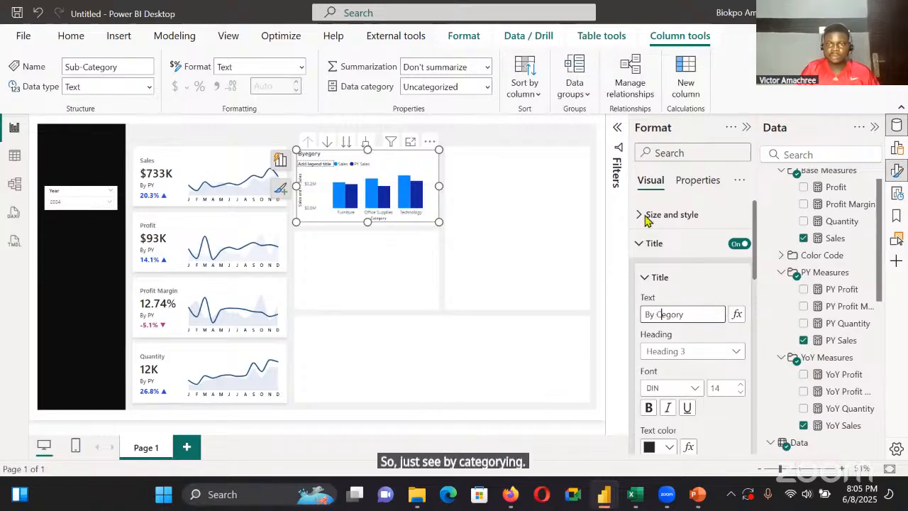
pyautogui.write('at')
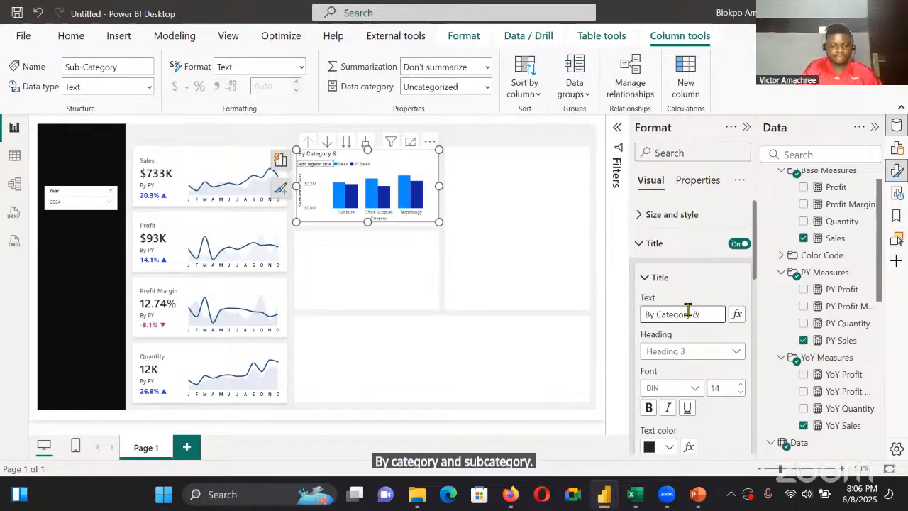
pyautogui.write('ubcate')
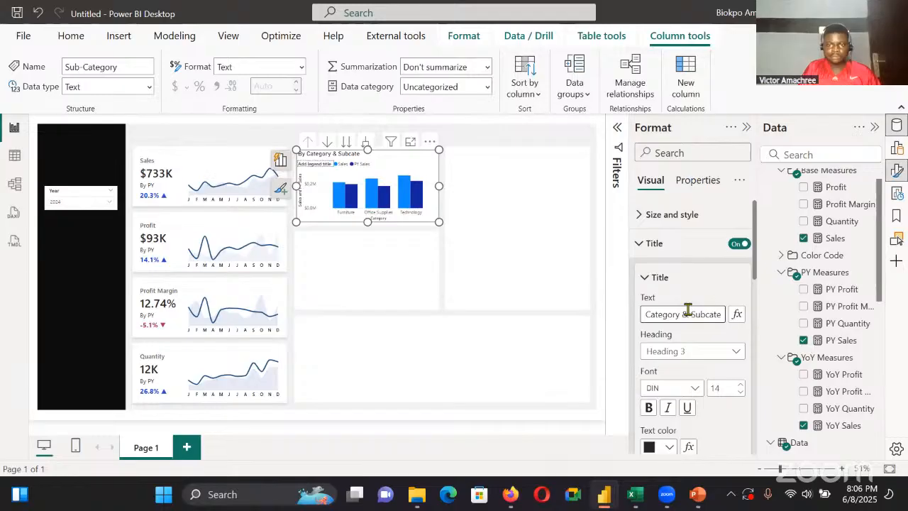
pyautogui.write('gory')
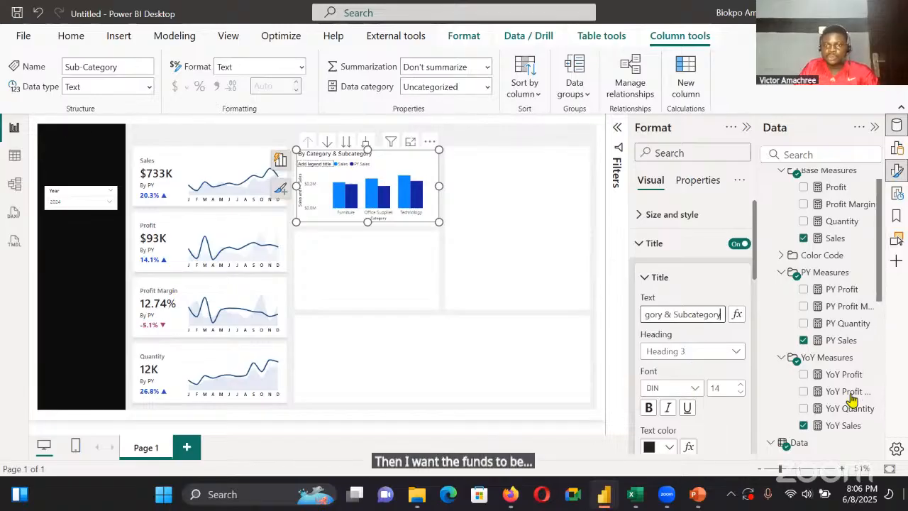
# Set the column chart's title font to Segoe UI Semibold at size 12
pyautogui.click(694, 388)
pyautogui.scroll(-3, 690, 283)
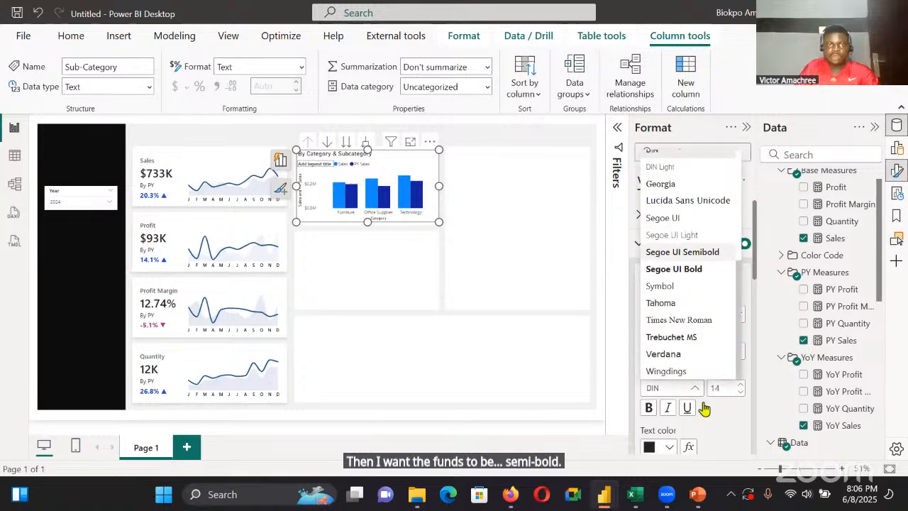
pyautogui.click(688, 252)
pyautogui.click(740, 391)
pyautogui.click(741, 391)
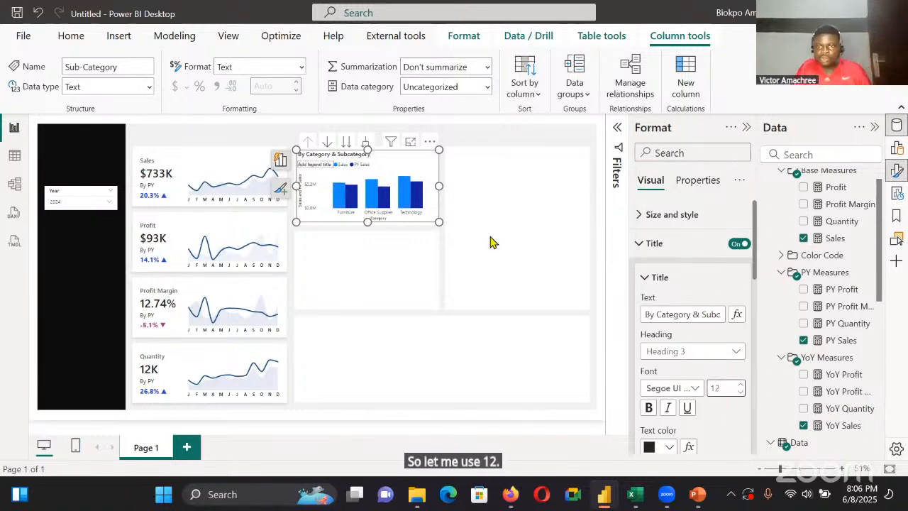
# Extend the column chart slightly downward to the bottom of its panel and turn off its legend
pyautogui.scroll(-3, 698, 383)
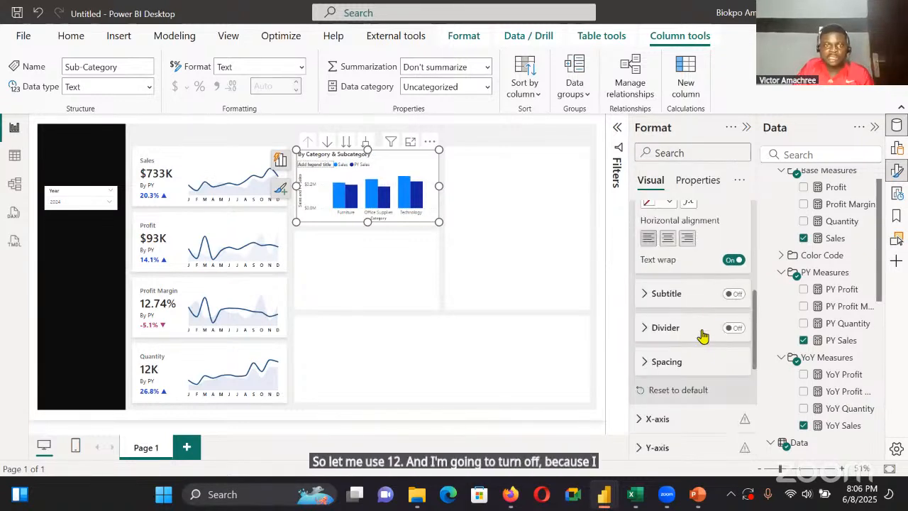
pyautogui.moveTo(368, 222); pyautogui.dragTo(369, 228)
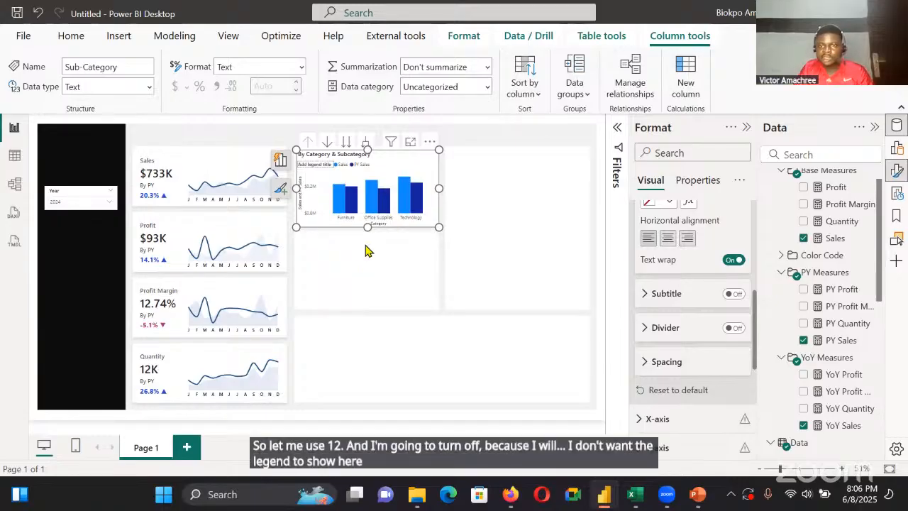
pyautogui.scroll(-5, 681, 324)
pyautogui.click(739, 209)
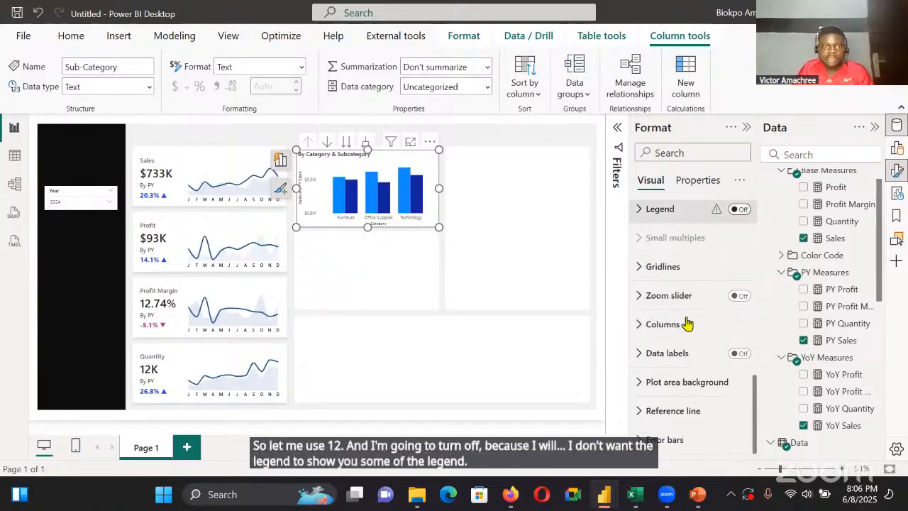
# Turn off the X-axis title and the Y-axis title of the column chart
pyautogui.scroll(5, 705, 305)
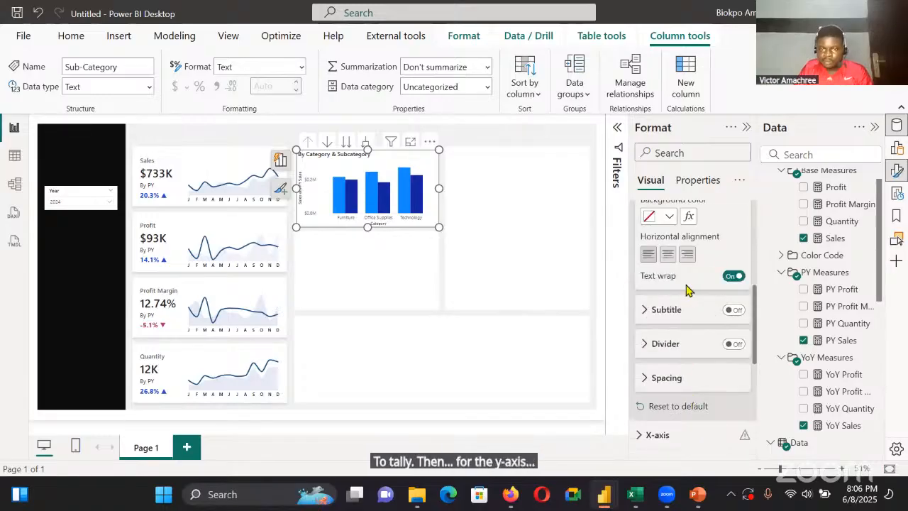
pyautogui.scroll(-5, 688, 284)
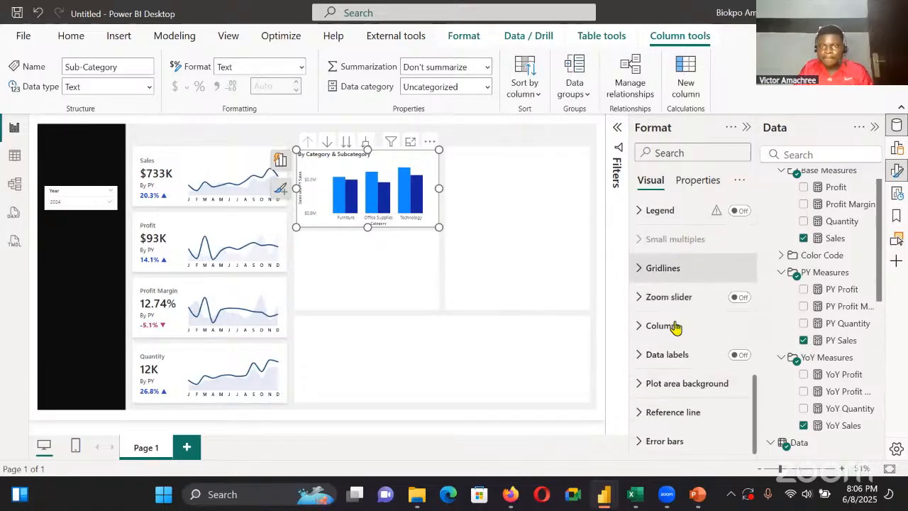
pyautogui.scroll(3, 687, 262)
pyautogui.click(661, 363)
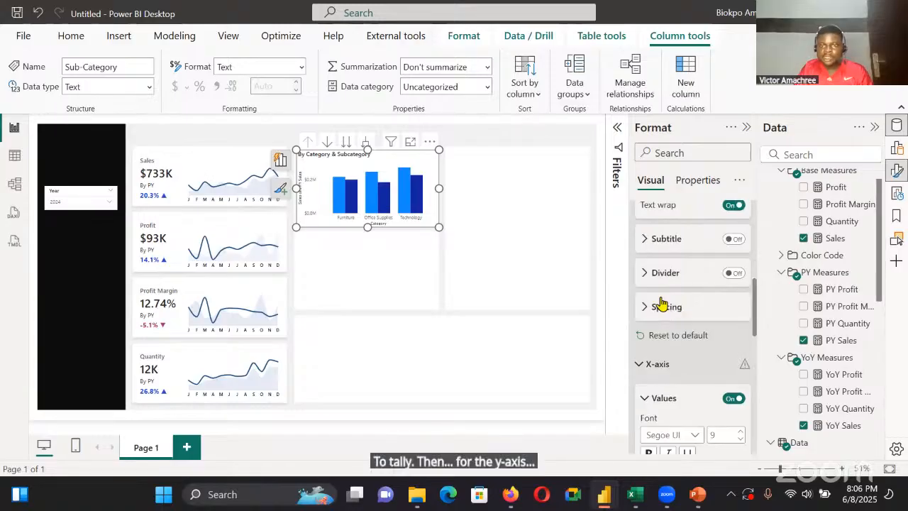
pyautogui.scroll(-4, 660, 307)
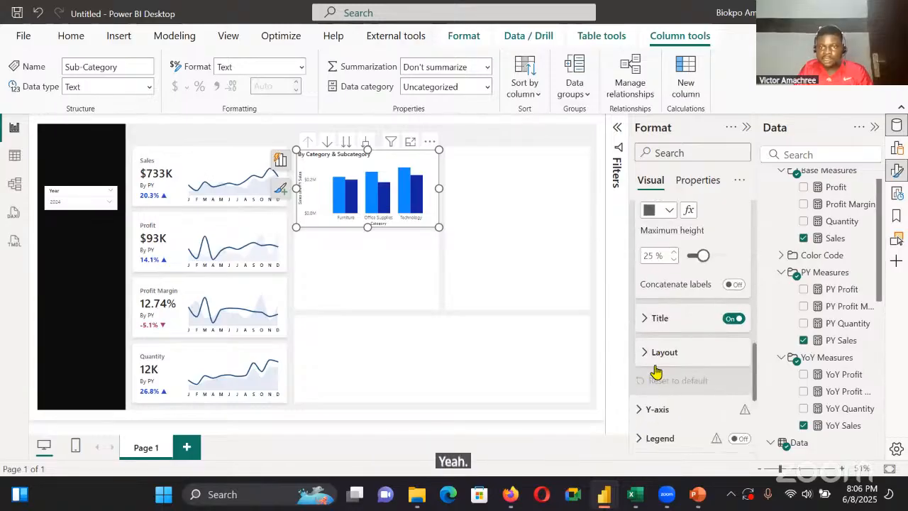
pyautogui.click(734, 318)
pyautogui.click(688, 401)
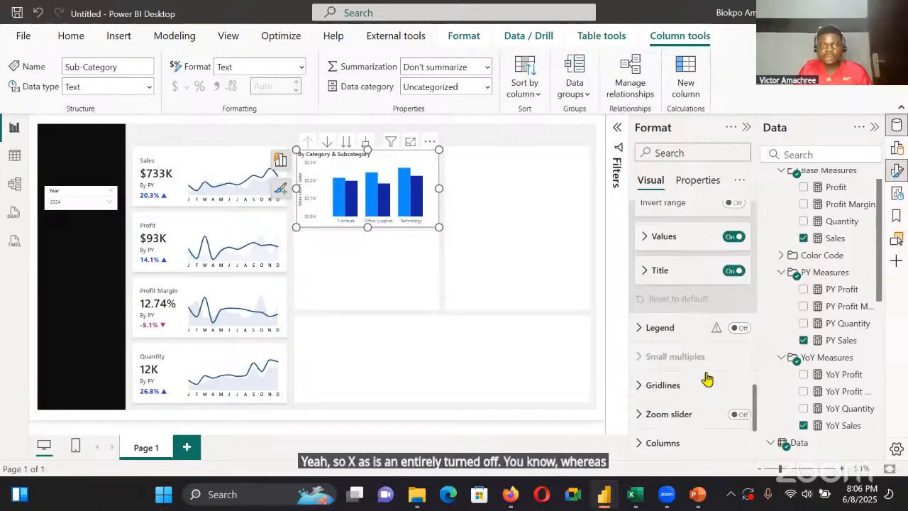
pyautogui.click(733, 272)
pyautogui.click(733, 272)
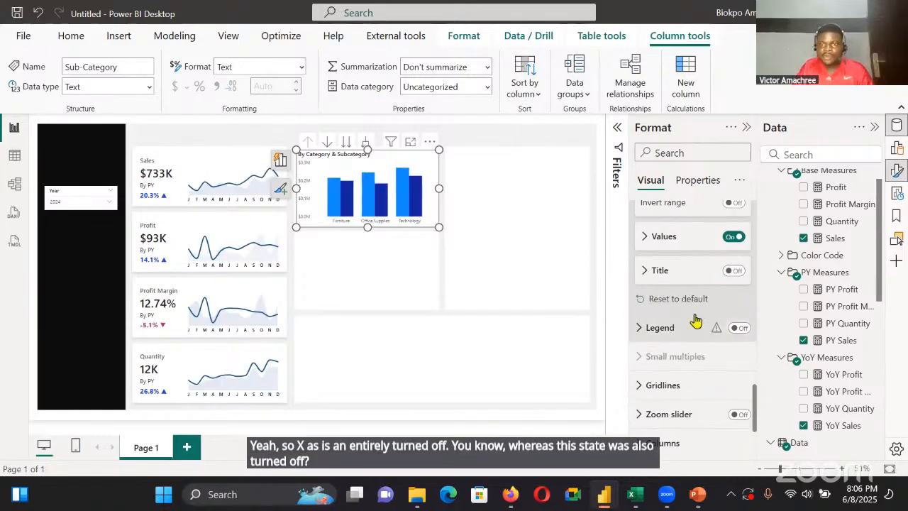
# Set the display units of the column chart's Y-axis values to Thousands
pyautogui.scroll(-3, 695, 348)
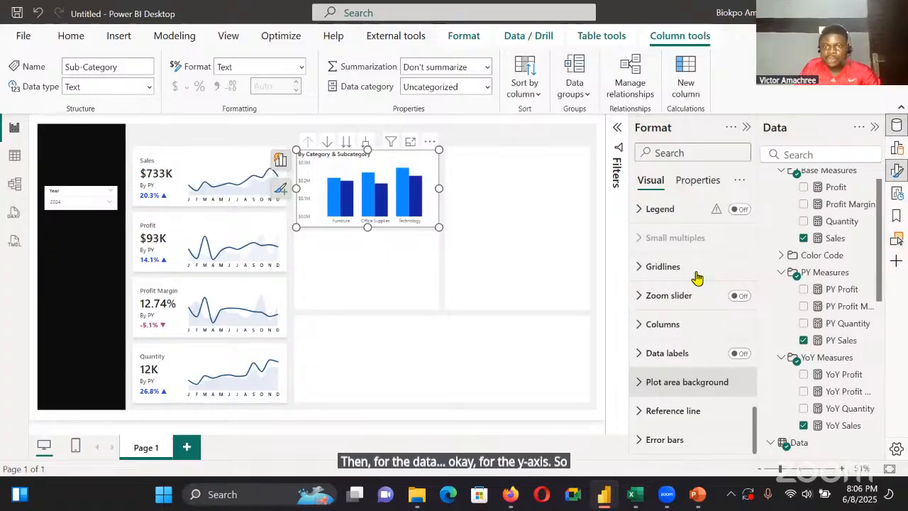
pyautogui.scroll(4, 697, 278)
pyautogui.scroll(-3, 699, 305)
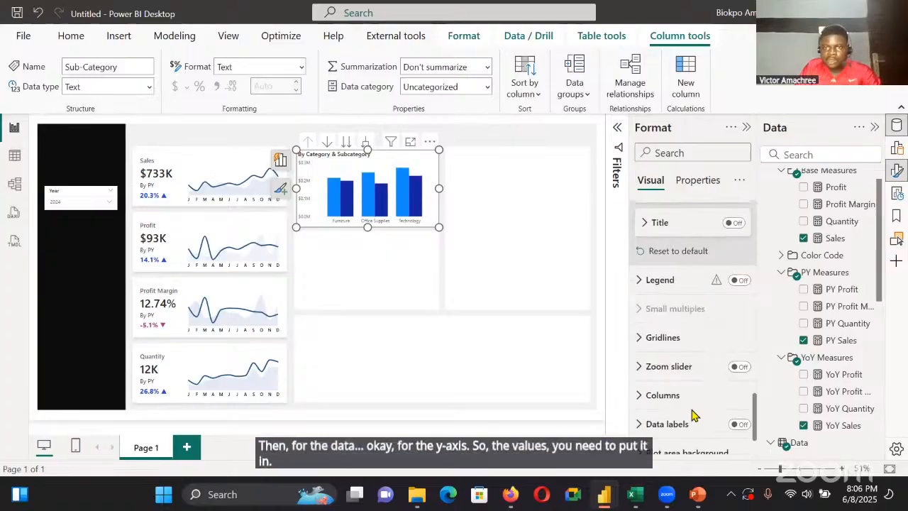
pyautogui.scroll(3, 671, 207)
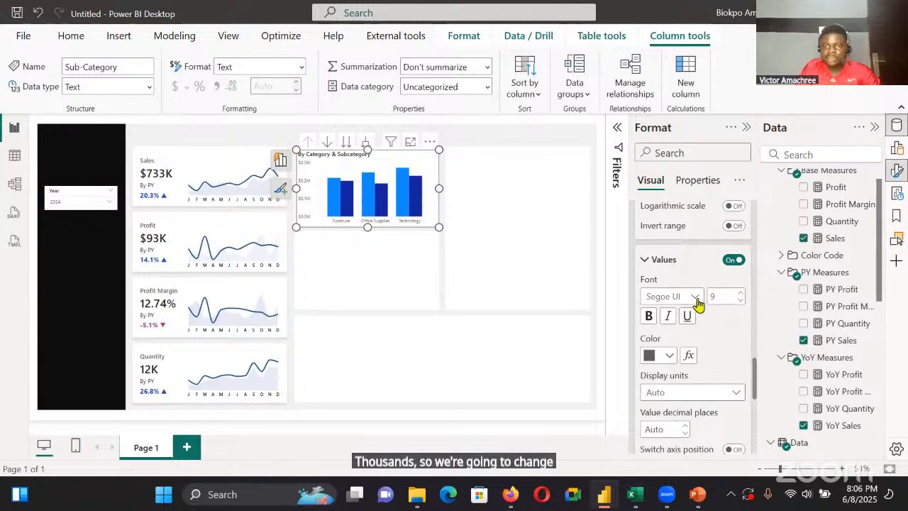
pyautogui.click(702, 392)
pyautogui.click(693, 324)
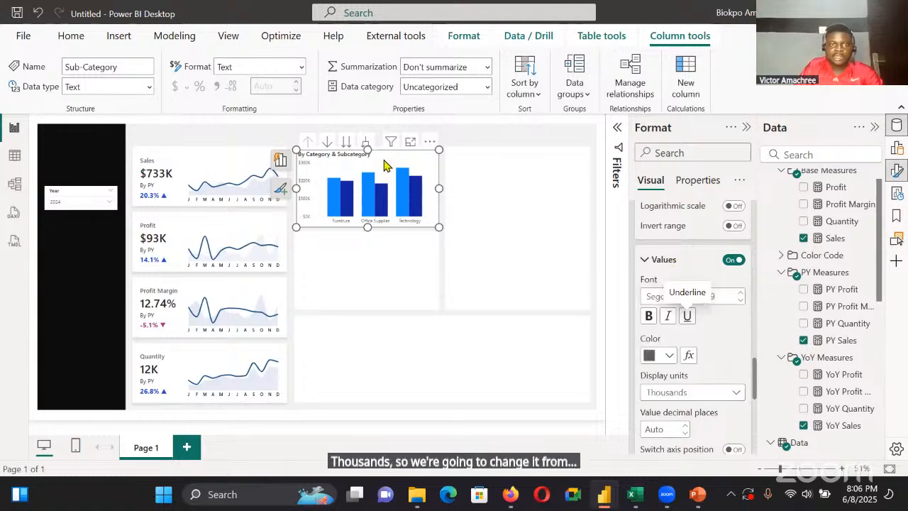
# Turn off the column chart's horizontal gridlines
pyautogui.scroll(-8, 716, 320)
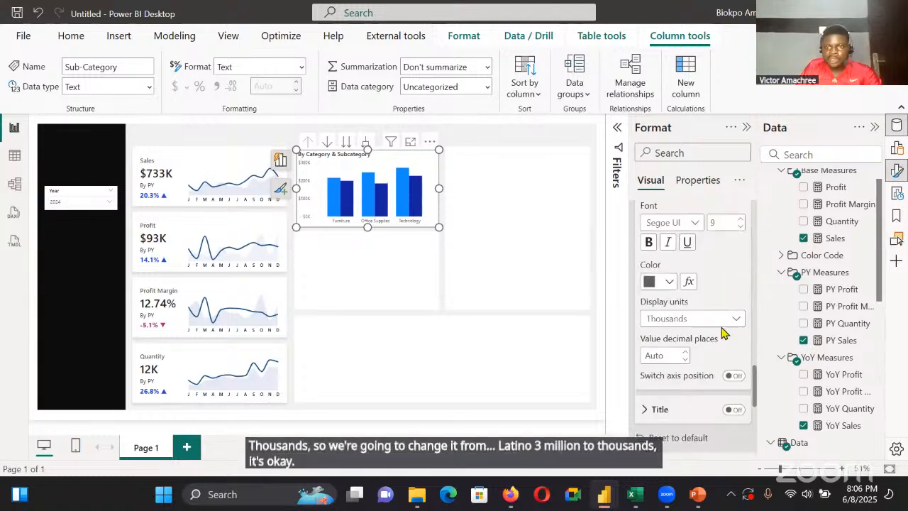
pyautogui.click(700, 266)
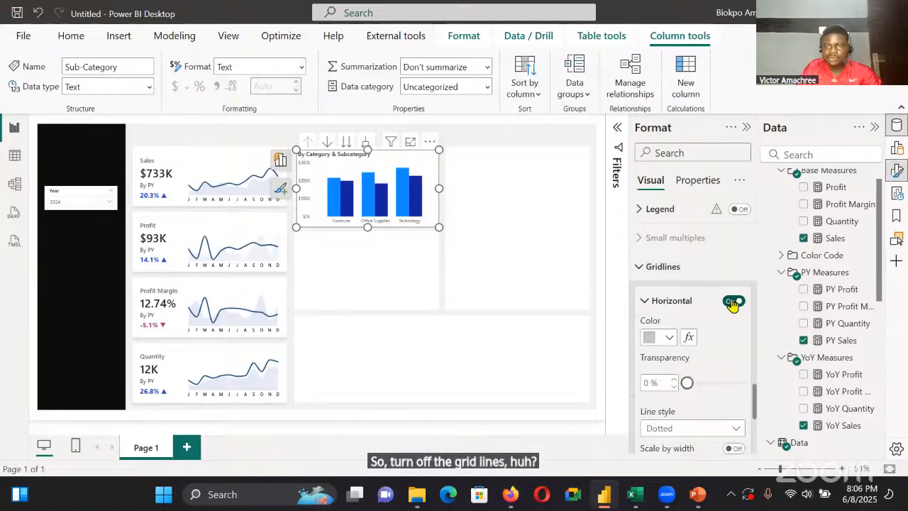
pyautogui.click(734, 301)
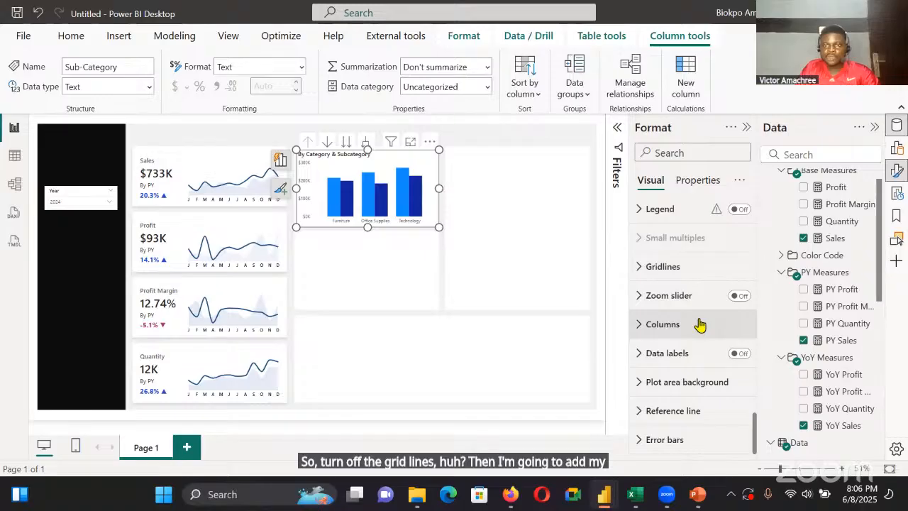
# Color the column chart's Sales series dark blue and its PY Sales series pale grey-blue, using the recent colors
pyautogui.click(700, 324)
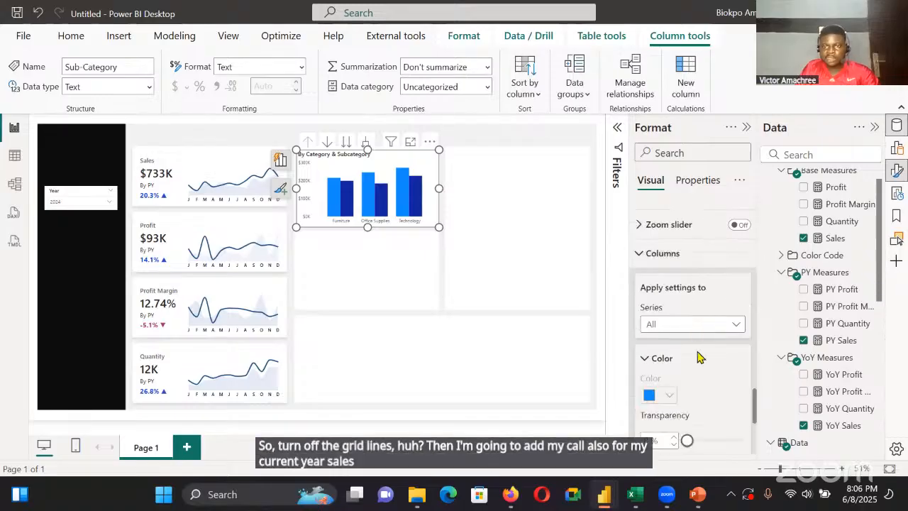
pyautogui.click(707, 325)
pyautogui.click(685, 362)
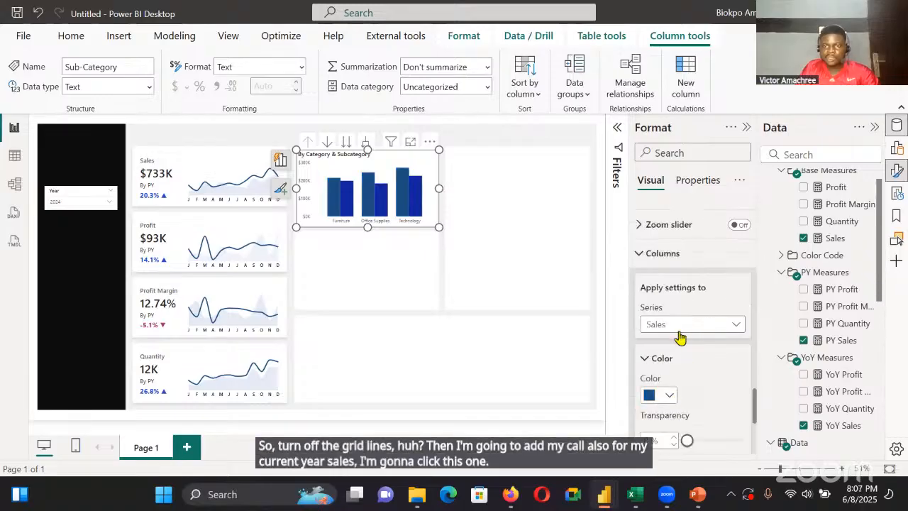
pyautogui.click(669, 395)
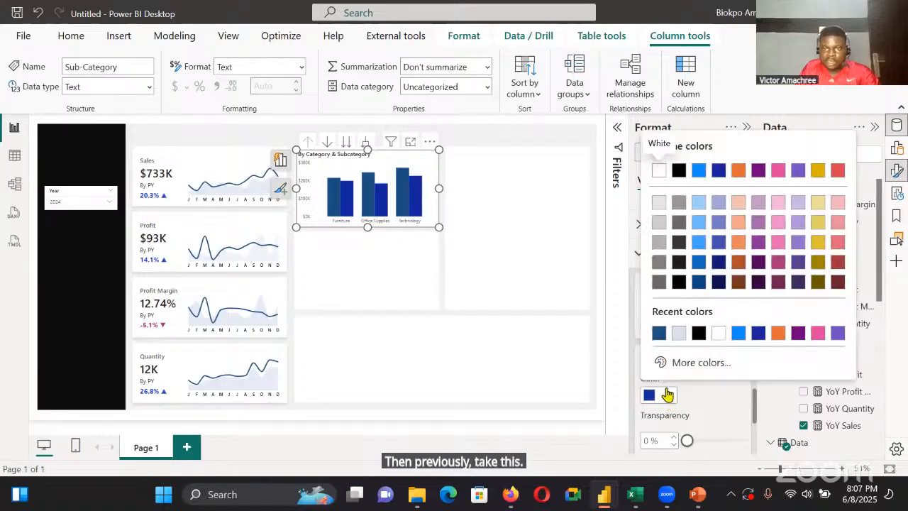
pyautogui.click(679, 332)
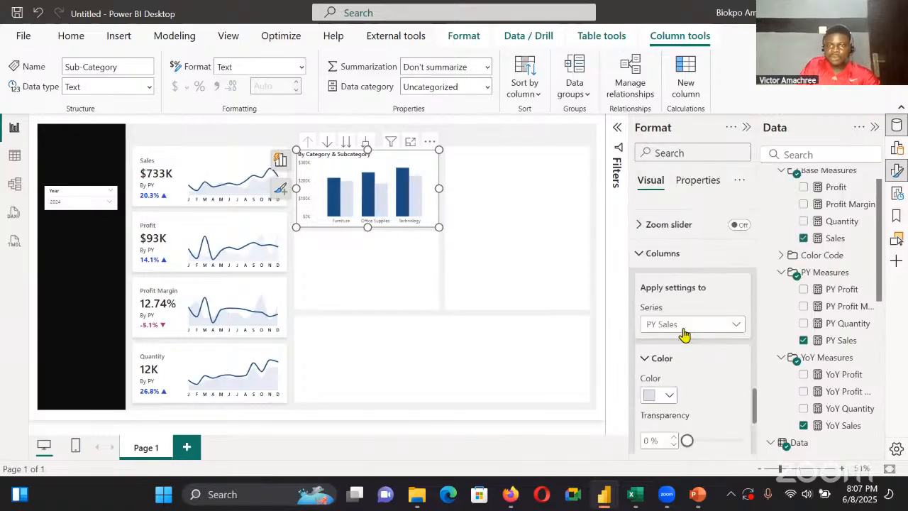
# Turn on overlap in the column layout and set the space between series to 12%
pyautogui.scroll(2, 688, 327)
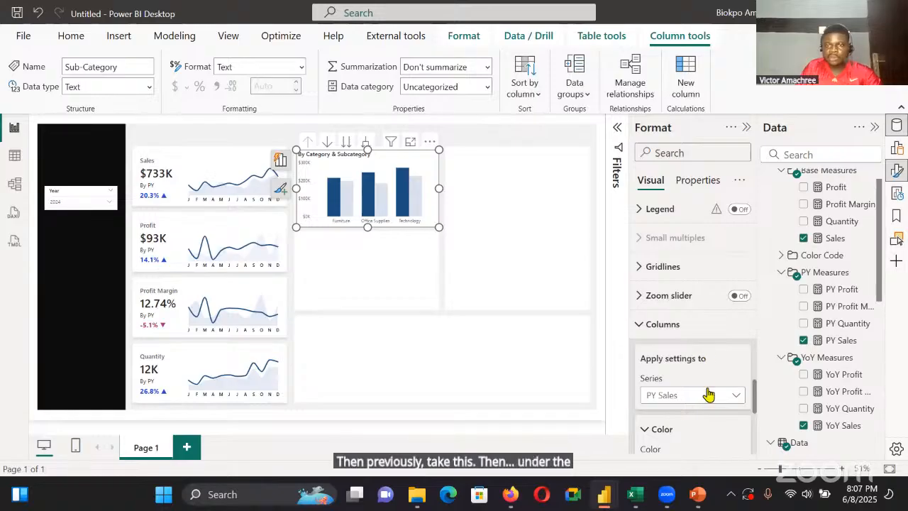
pyautogui.scroll(-6, 692, 397)
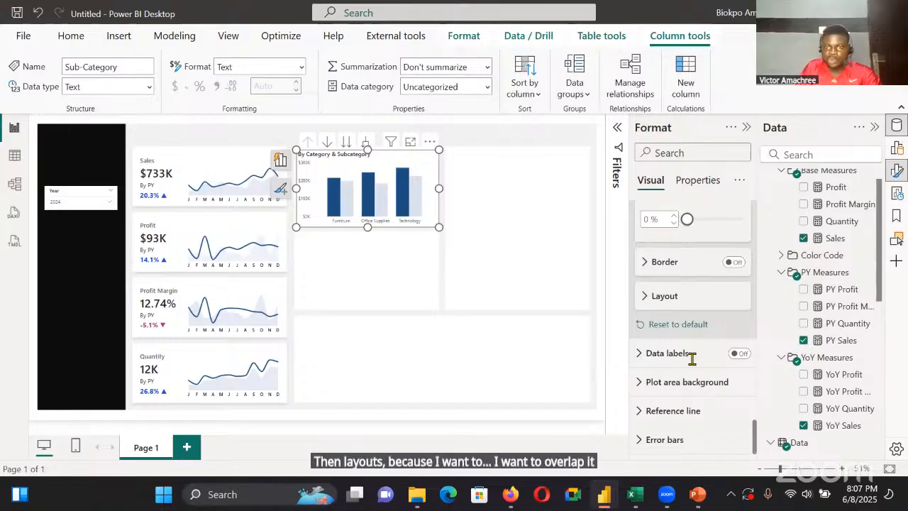
pyautogui.click(681, 297)
pyautogui.scroll(-2, 694, 353)
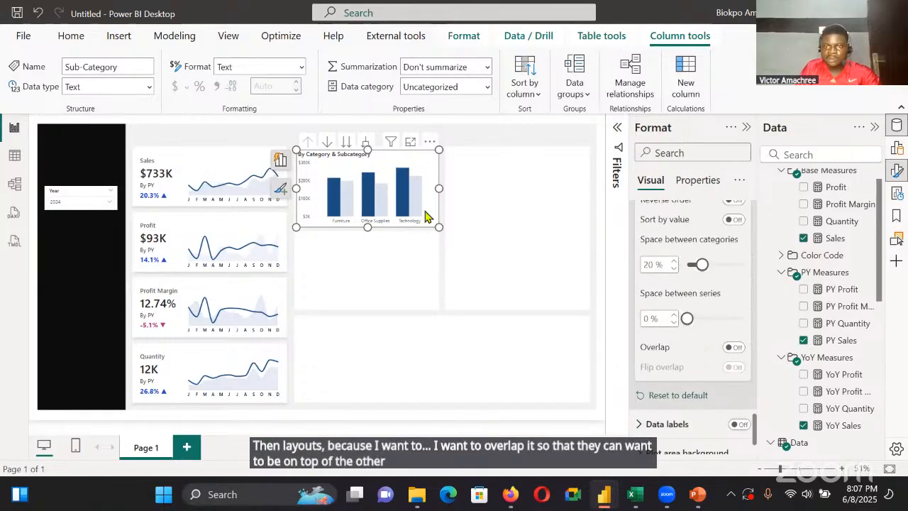
pyautogui.click(734, 348)
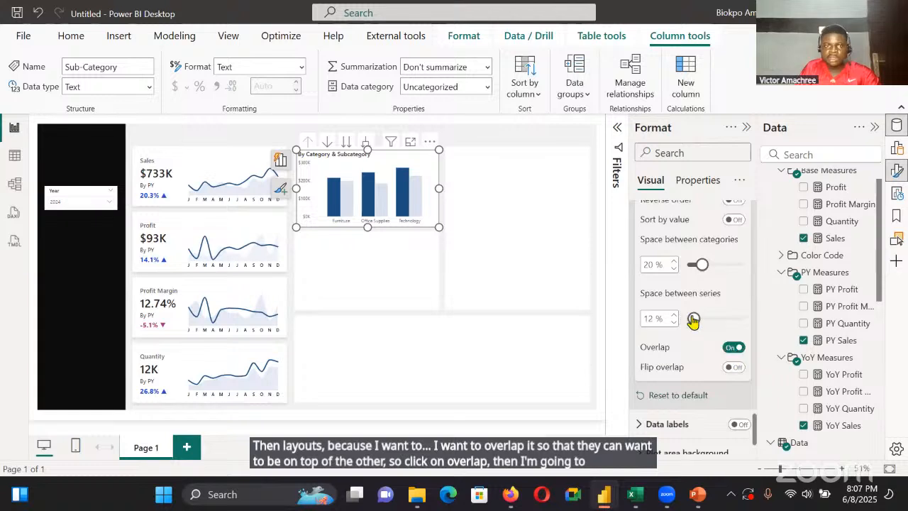
pyautogui.moveTo(686, 318); pyautogui.dragTo(688, 321)
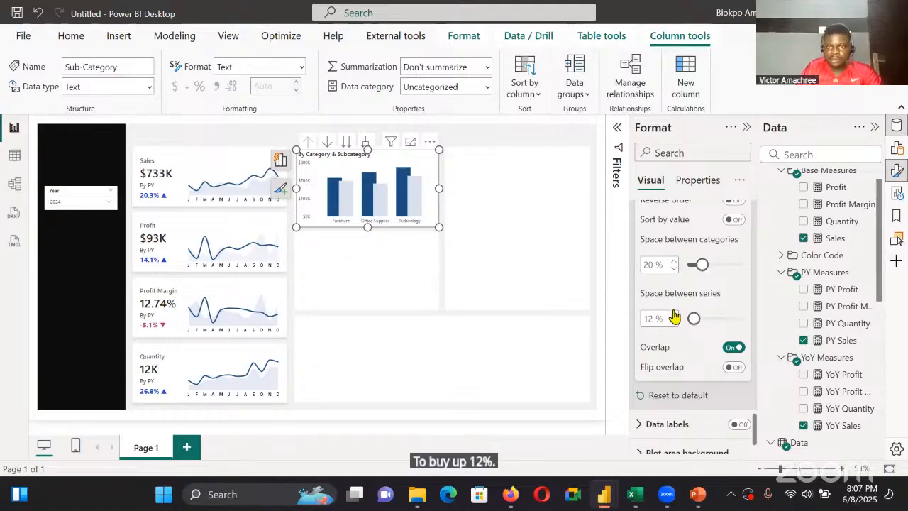
# Change the color of the column chart's Y-axis values and X-axis values to black
pyautogui.scroll(1, 674, 315)
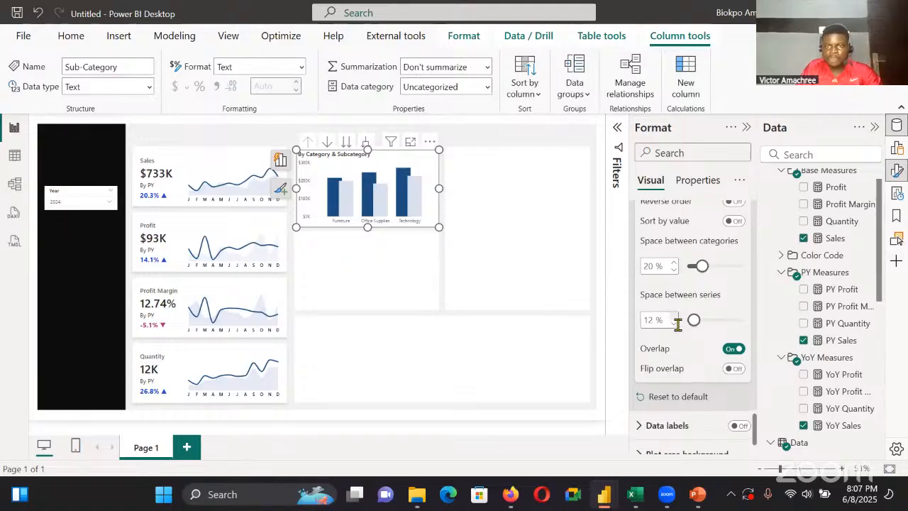
pyautogui.scroll(10, 681, 333)
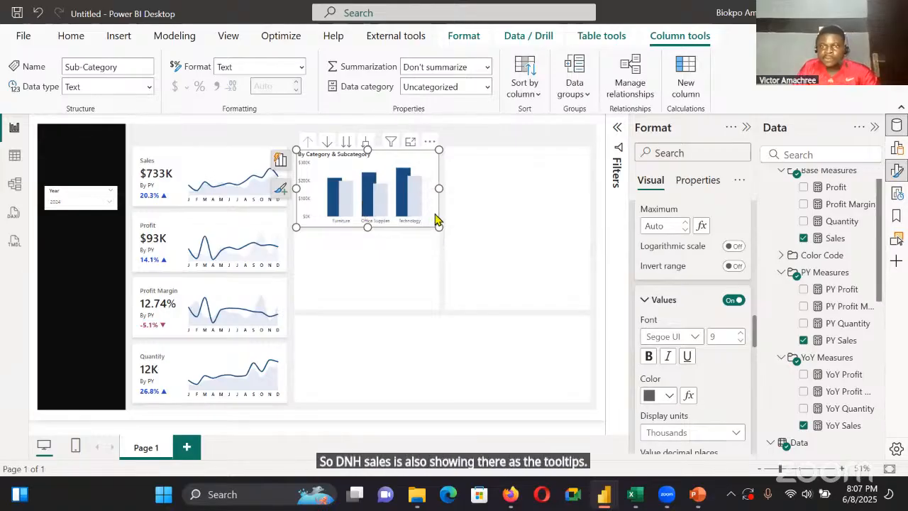
pyautogui.scroll(-2, 701, 346)
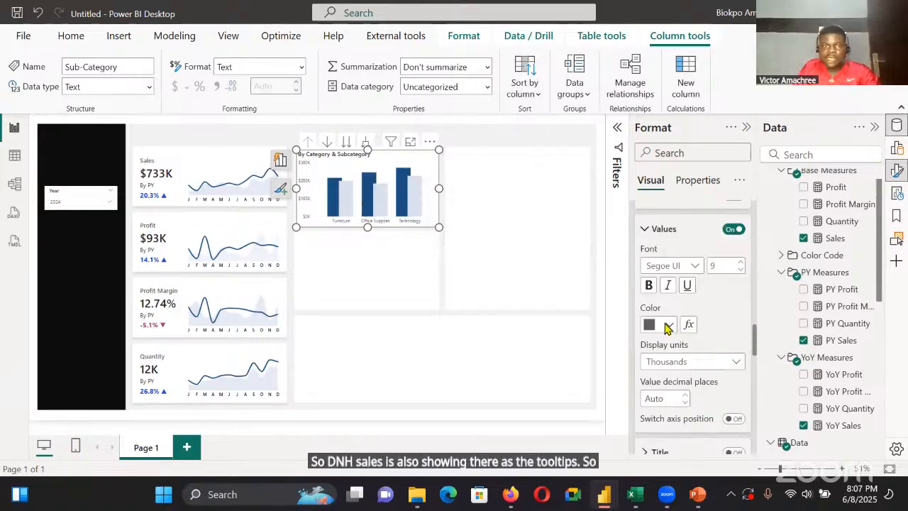
pyautogui.click(667, 324)
pyautogui.click(654, 262)
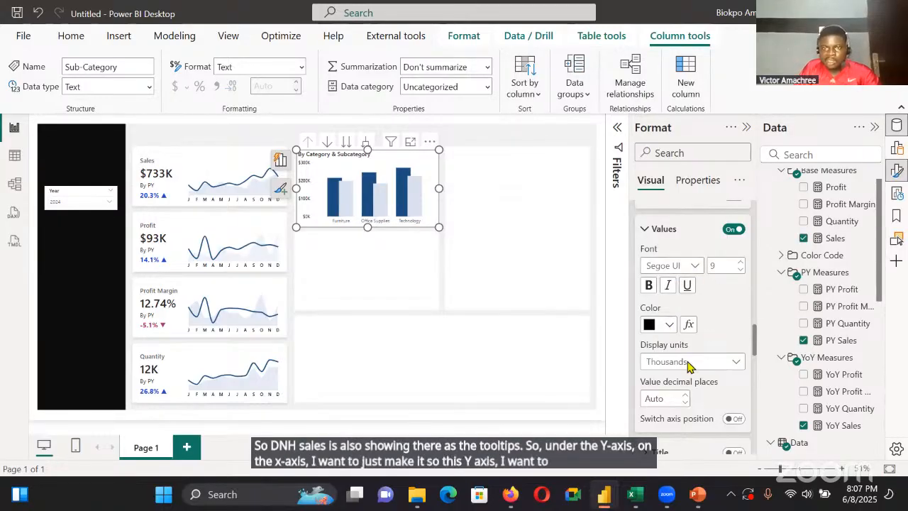
pyautogui.scroll(5, 687, 365)
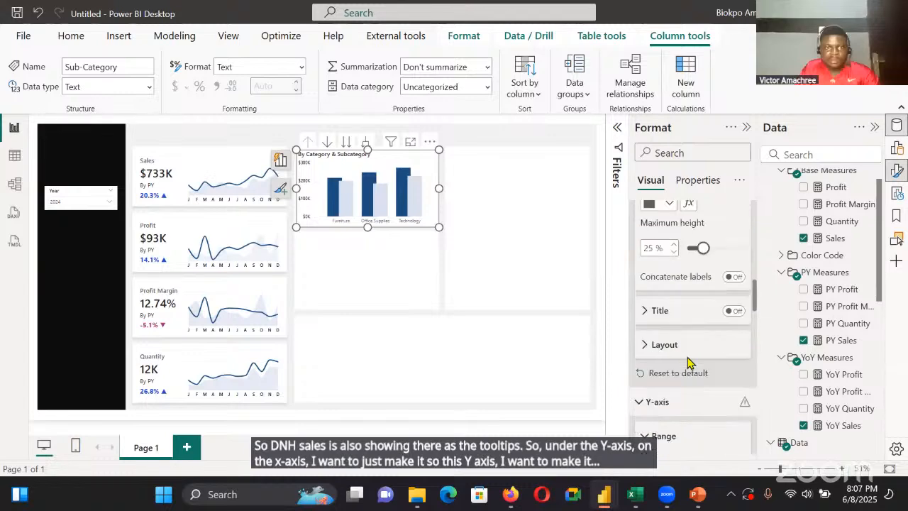
pyautogui.click(668, 344)
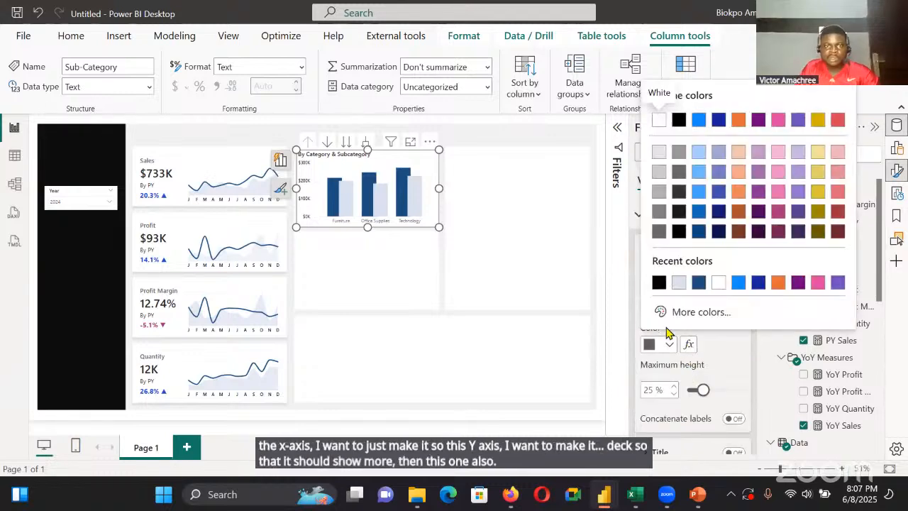
pyautogui.click(660, 283)
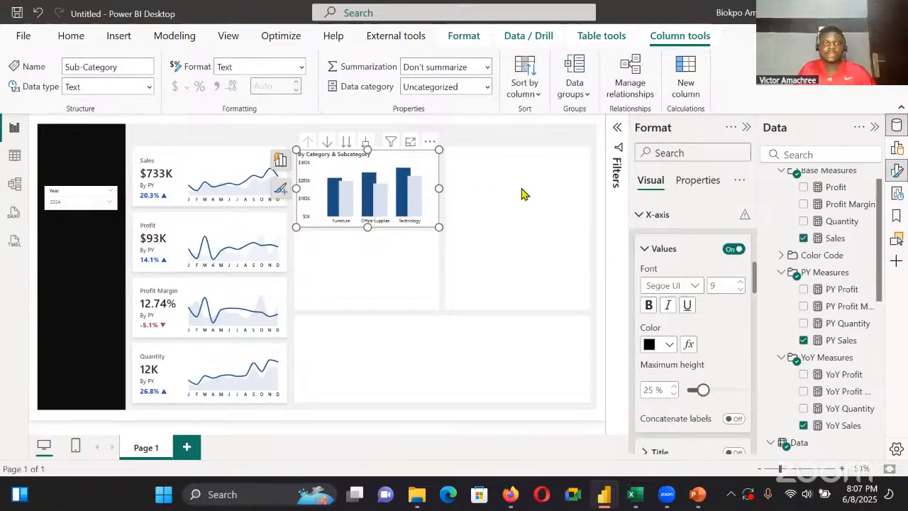
# Test the column chart's drill-down by opening the Furniture subcategories and going back up to the category level
pyautogui.press('Escape')
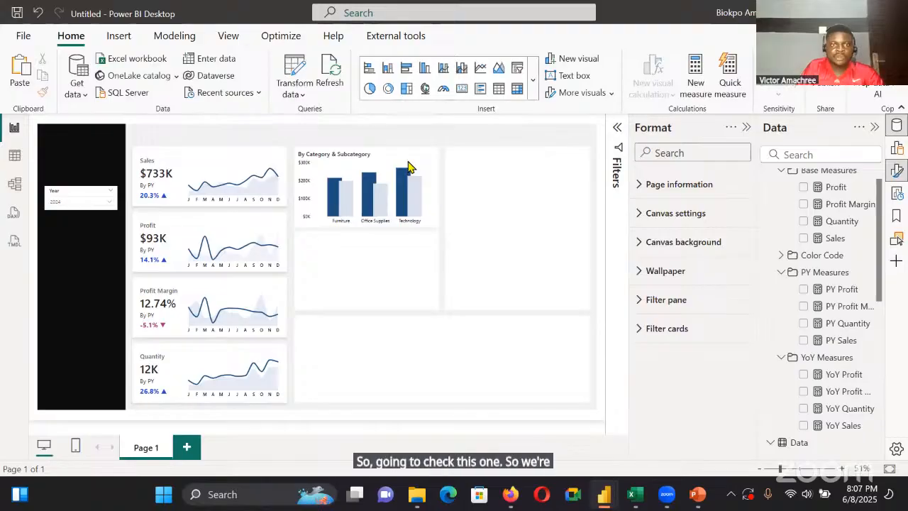
pyautogui.click(408, 168)
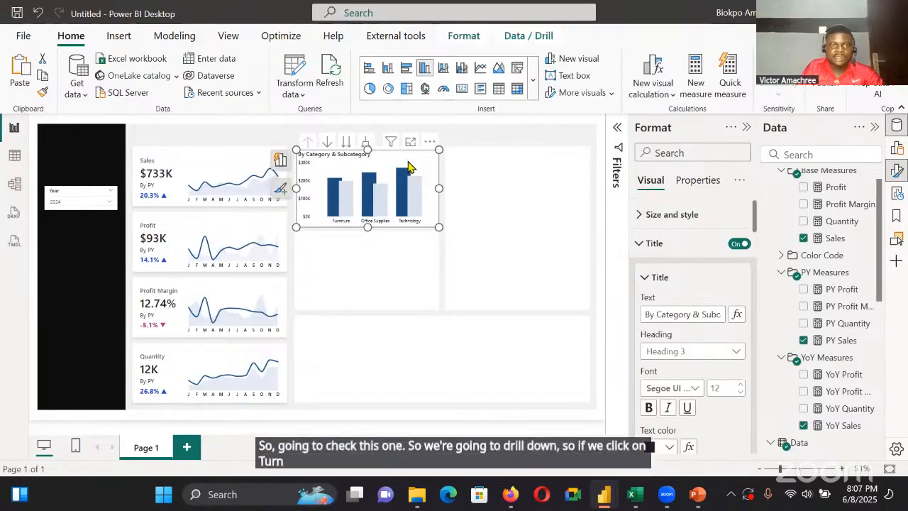
pyautogui.click(334, 201)
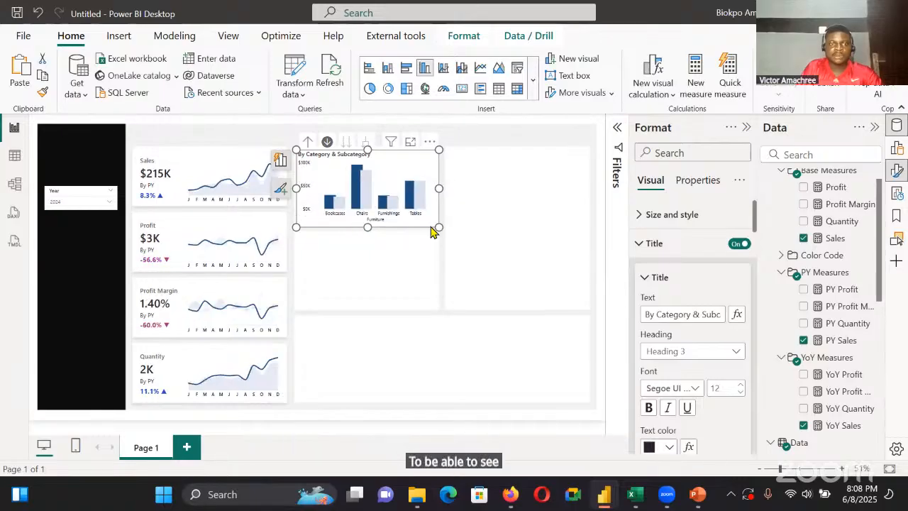
pyautogui.click(310, 147)
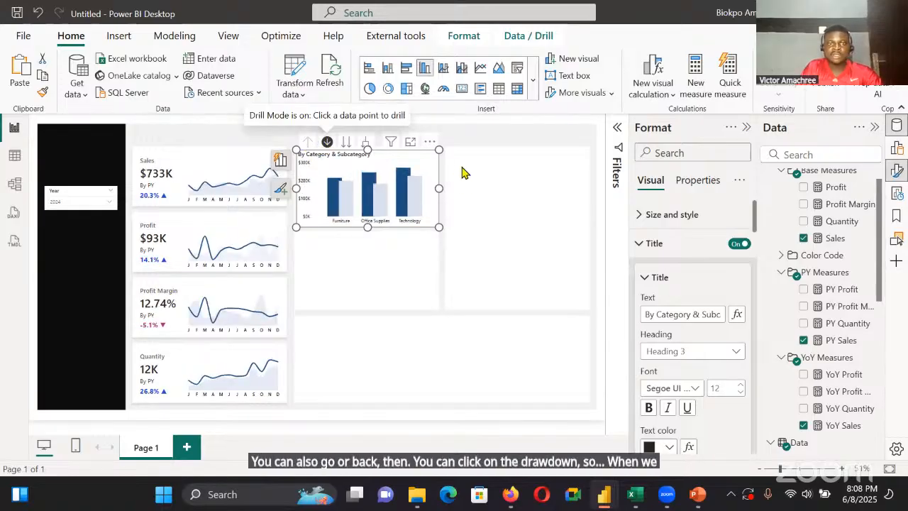
pyautogui.click(339, 197)
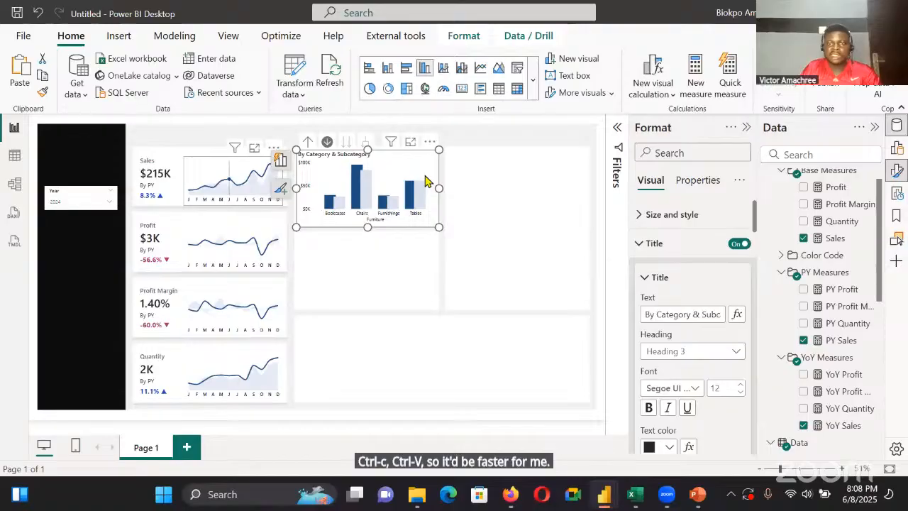
# Duplicate the column chart into the panel directly below and replace the copy's Category and Sub-Category X-axis fields with Segment
pyautogui.hotkey('ctrl', 'v')
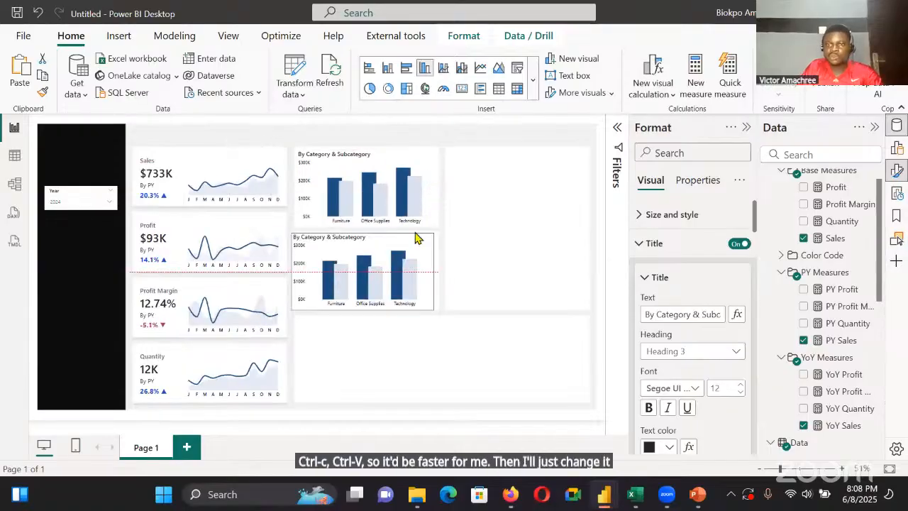
pyautogui.click(422, 262)
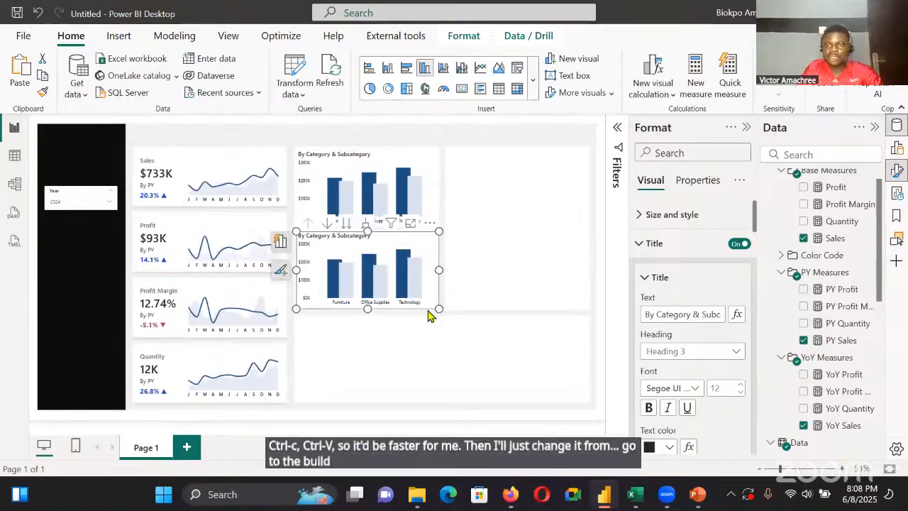
pyautogui.click(718, 342)
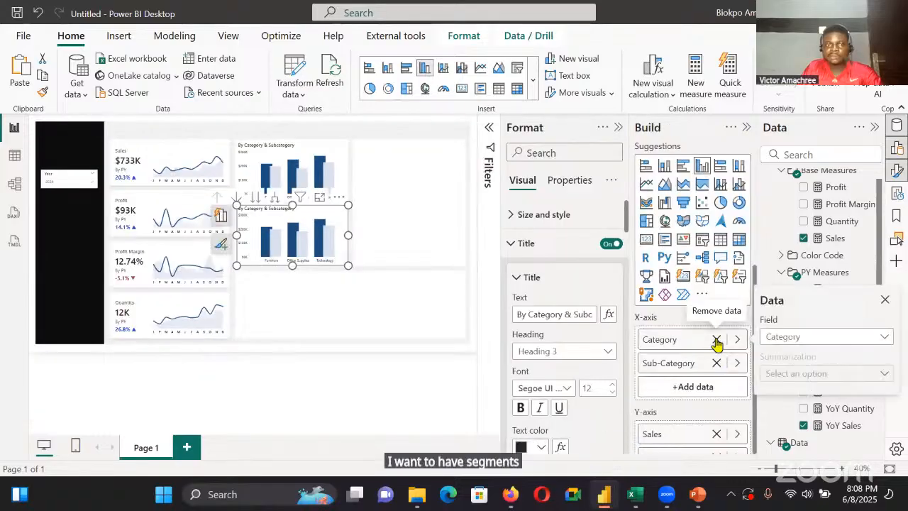
pyautogui.click(717, 340)
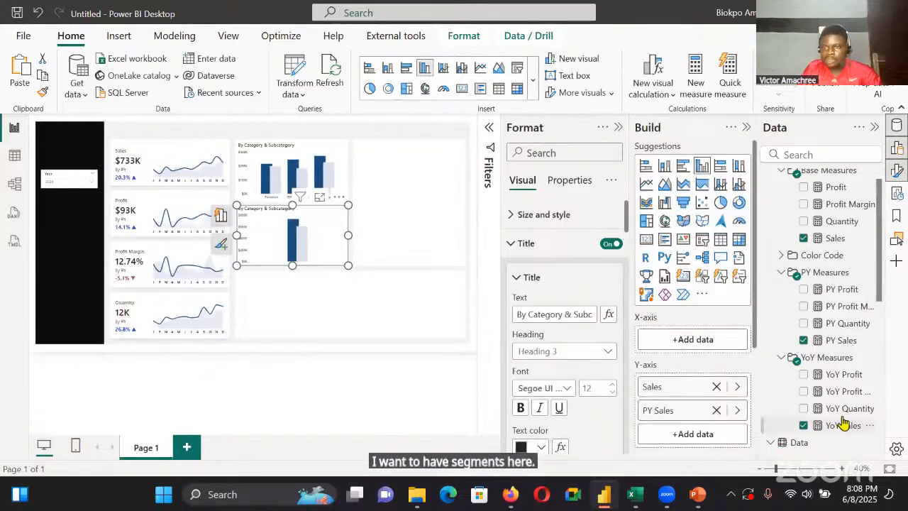
pyautogui.moveTo(842, 425); pyautogui.dragTo(683, 341)
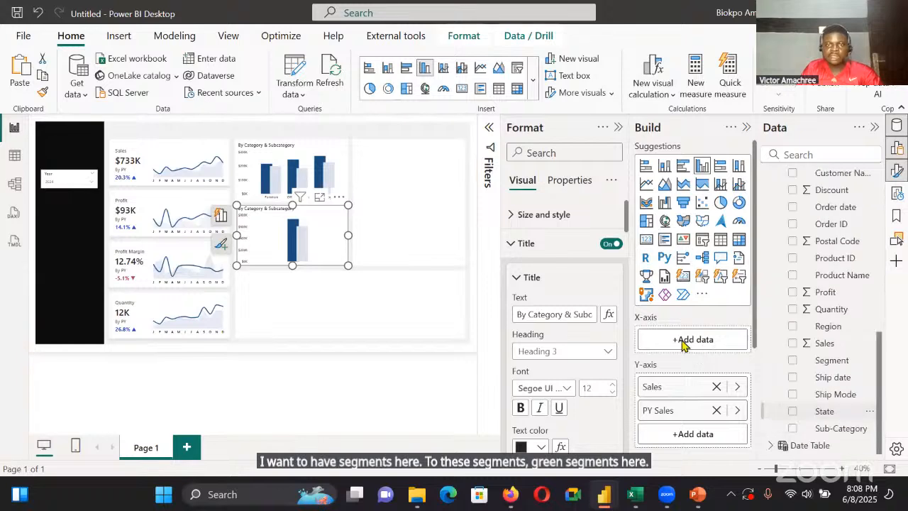
# Replace the title of the segment column chart with "By Segment"
pyautogui.click(578, 315)
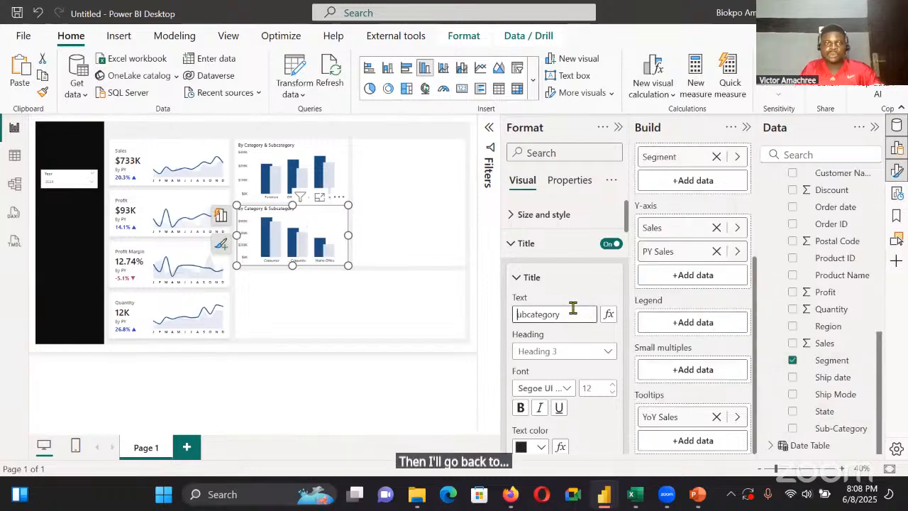
pyautogui.hotkey('ctrl', 'a')
pyautogui.press('BackSpace')
pyautogui.write('By')
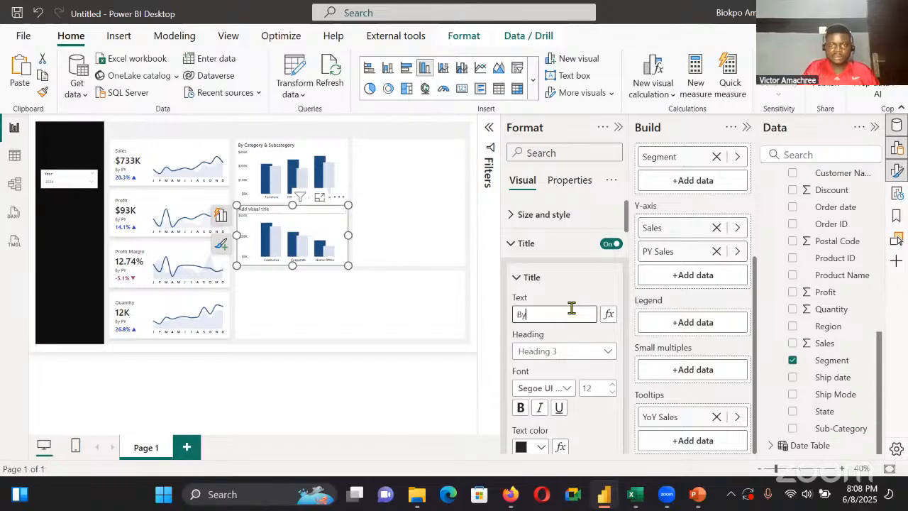
pyautogui.write(' Segment')
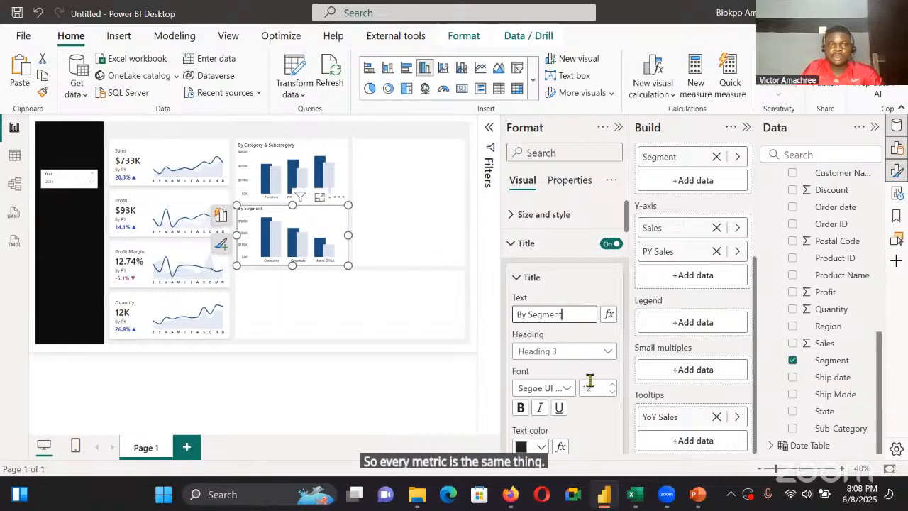
pyautogui.click(746, 127)
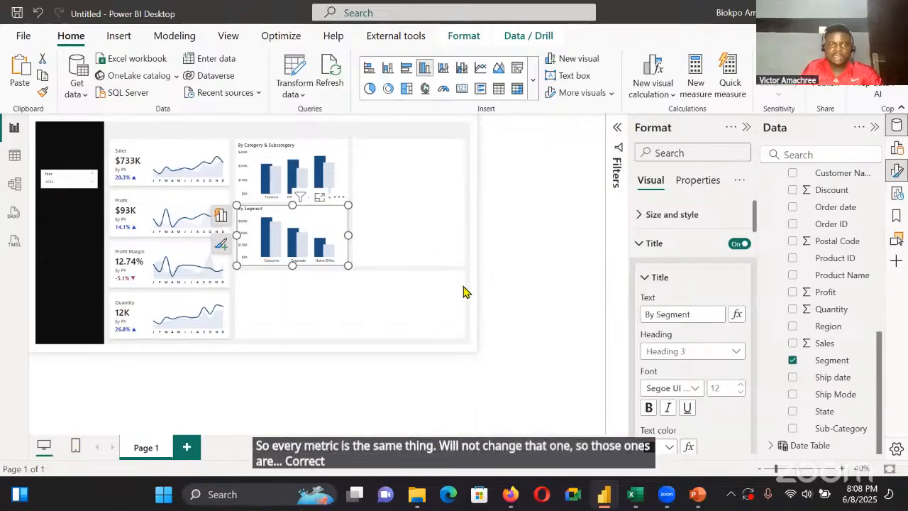
pyautogui.click(400, 306)
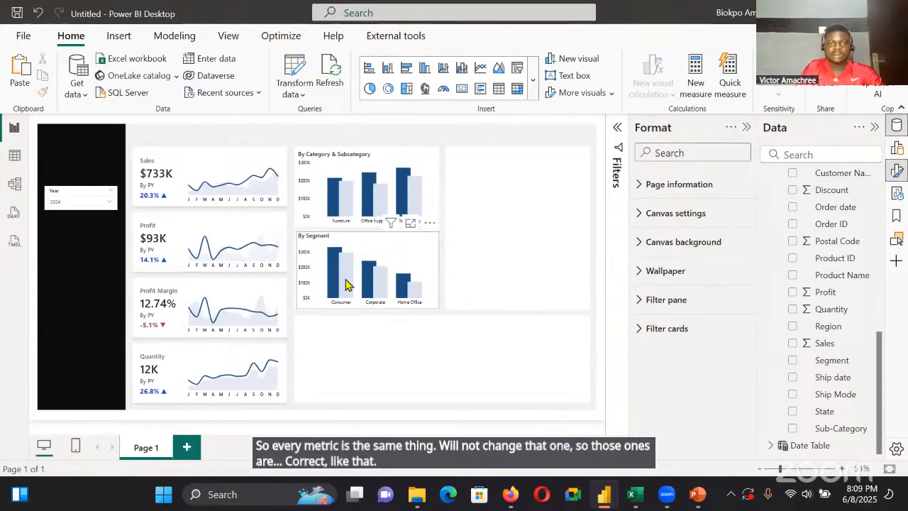
# Insert a shape map in the empty panel beside the category chart, with State as location and Sales as color saturation
pyautogui.moveTo(331, 289)
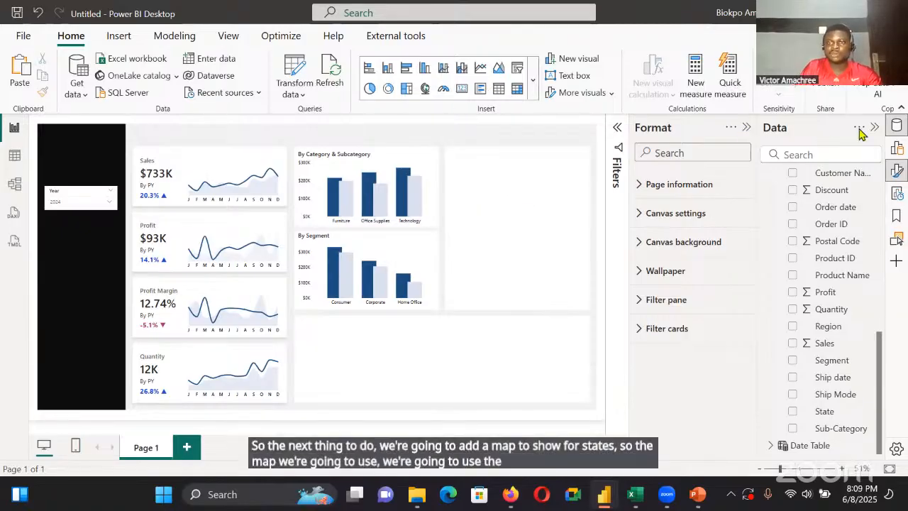
pyautogui.click(895, 150)
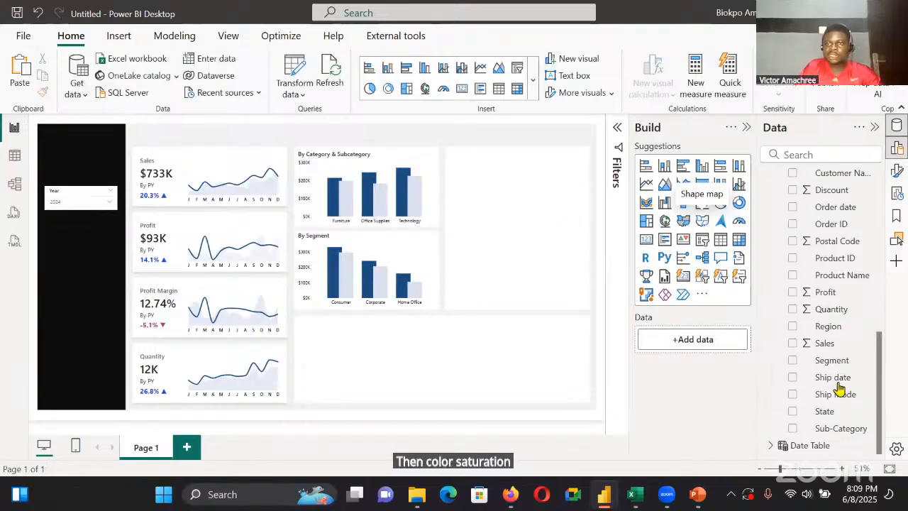
pyautogui.click(793, 411)
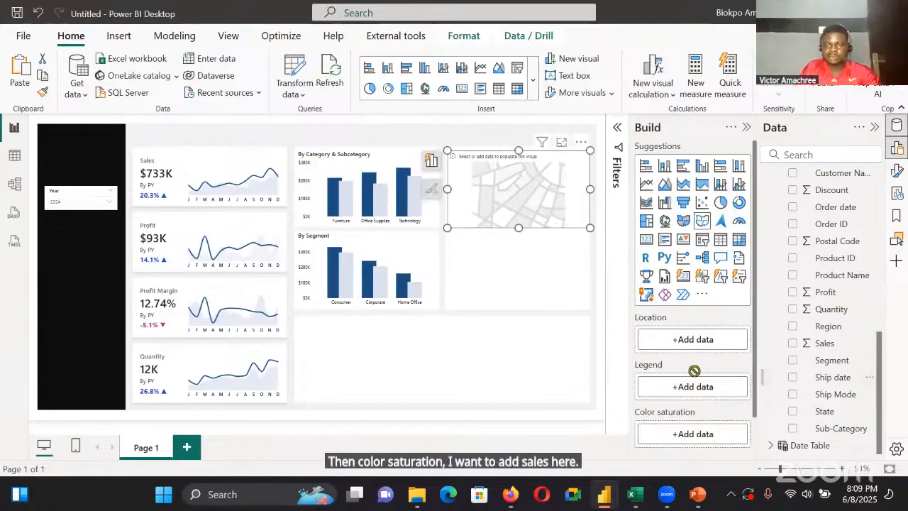
pyautogui.scroll(10, 786, 258)
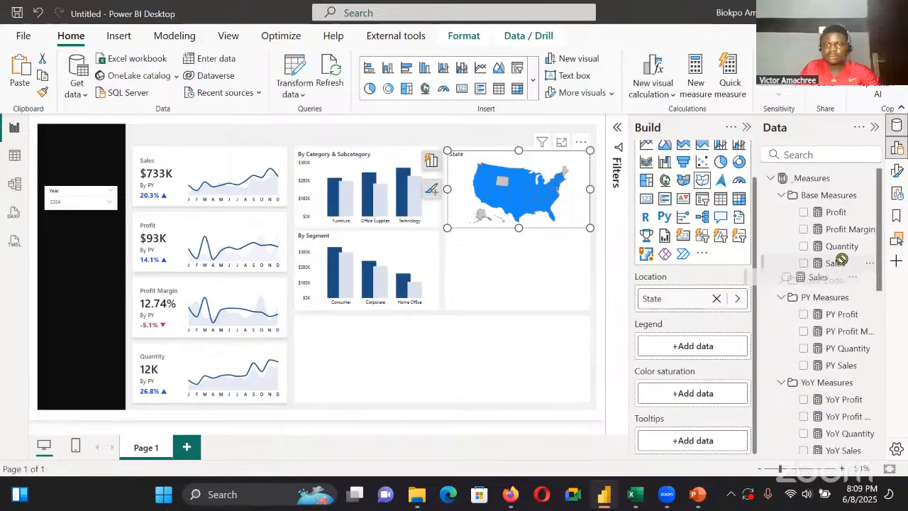
pyautogui.moveTo(833, 264); pyautogui.dragTo(713, 395)
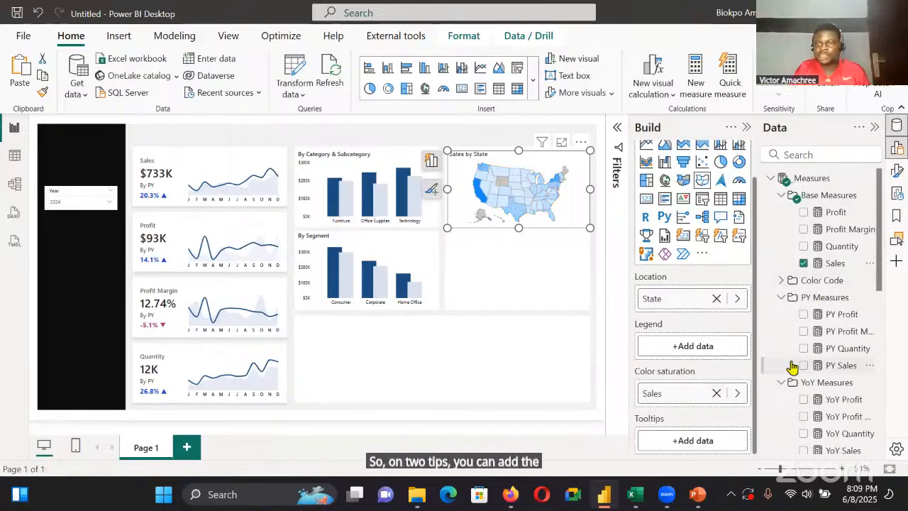
# Add PY Sales and YoY Sales to the map's tooltips and set the maximum fill color to dark blue
pyautogui.scroll(-4, 794, 369)
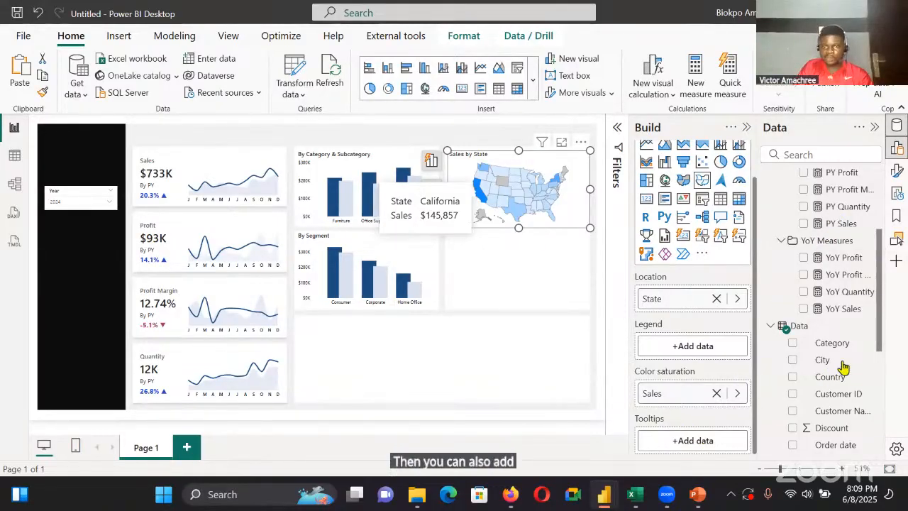
pyautogui.moveTo(713, 446); pyautogui.dragTo(723, 434)
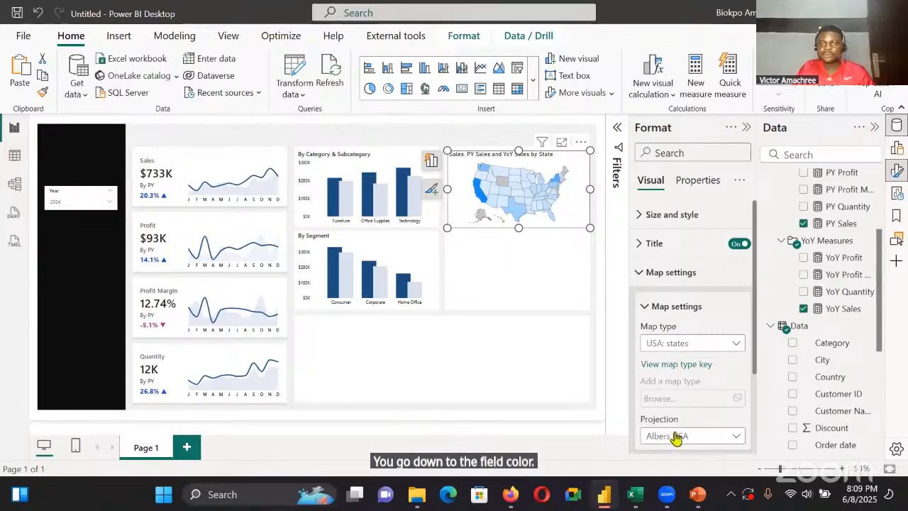
pyautogui.scroll(-3, 674, 354)
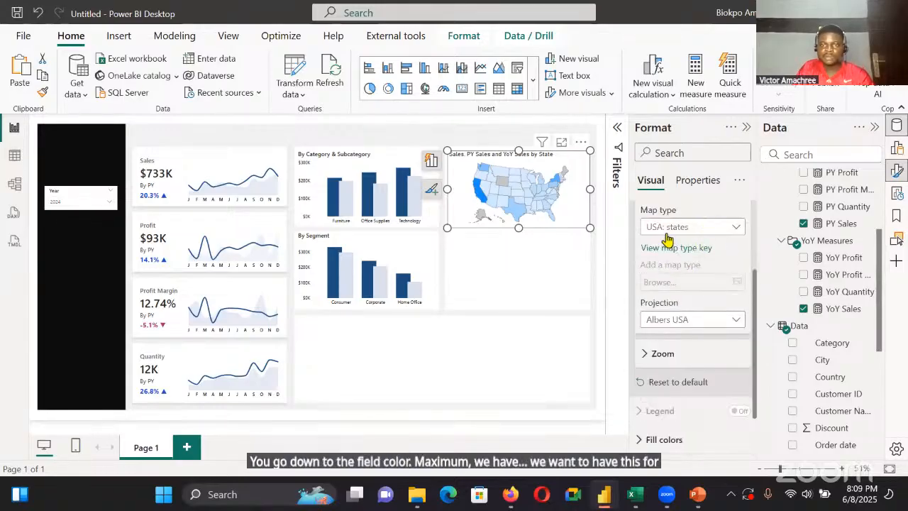
pyautogui.click(656, 268)
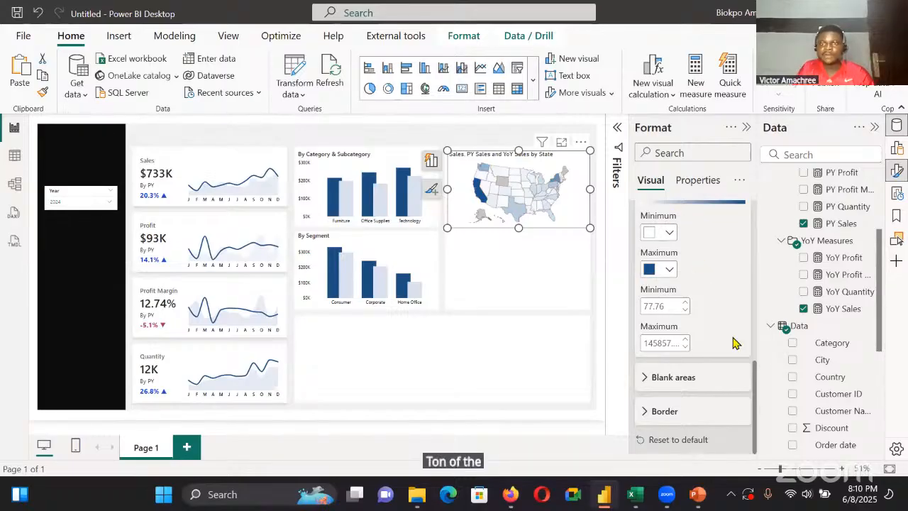
# Replace the map's title with "By State" and change the title font to Segoe UI
pyautogui.scroll(10, 713, 298)
pyautogui.scroll(1, 718, 311)
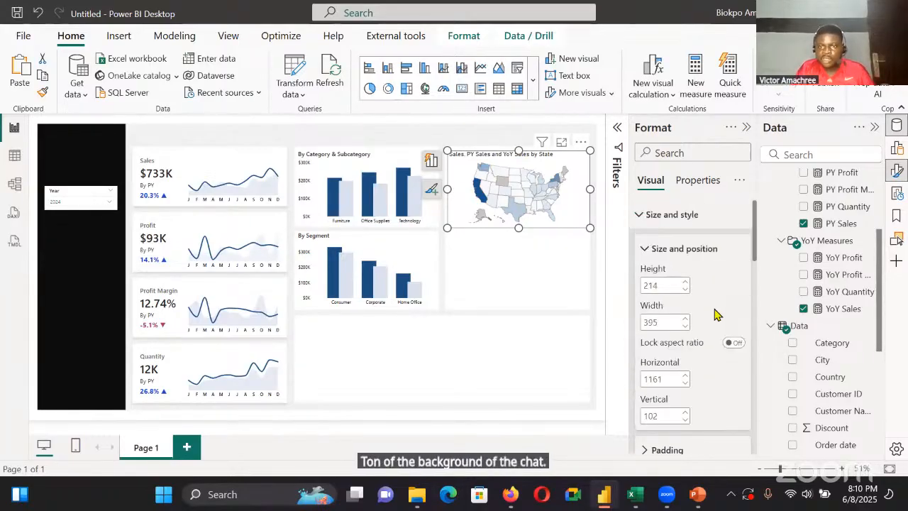
pyautogui.scroll(-8, 717, 314)
pyautogui.scroll(3, 699, 283)
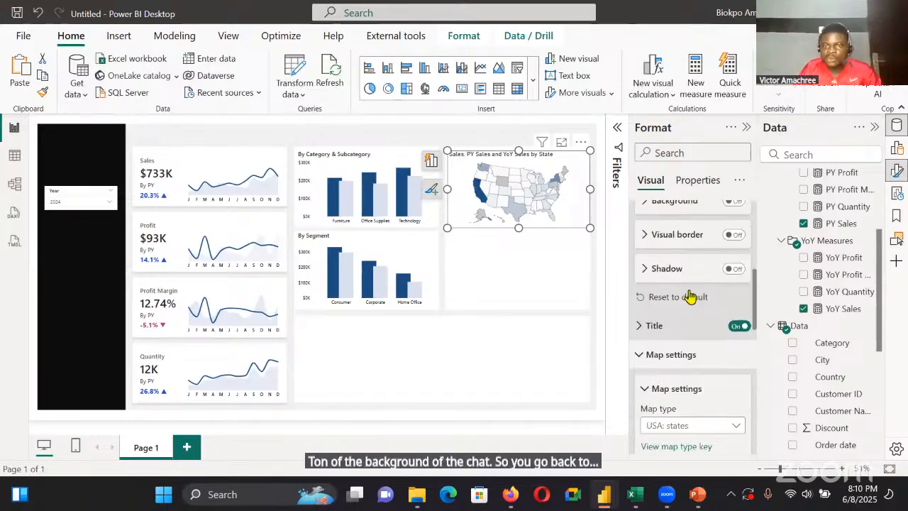
pyautogui.click(678, 332)
pyautogui.scroll(-2, 705, 312)
pyautogui.moveTo(720, 256); pyautogui.dragTo(651, 256)
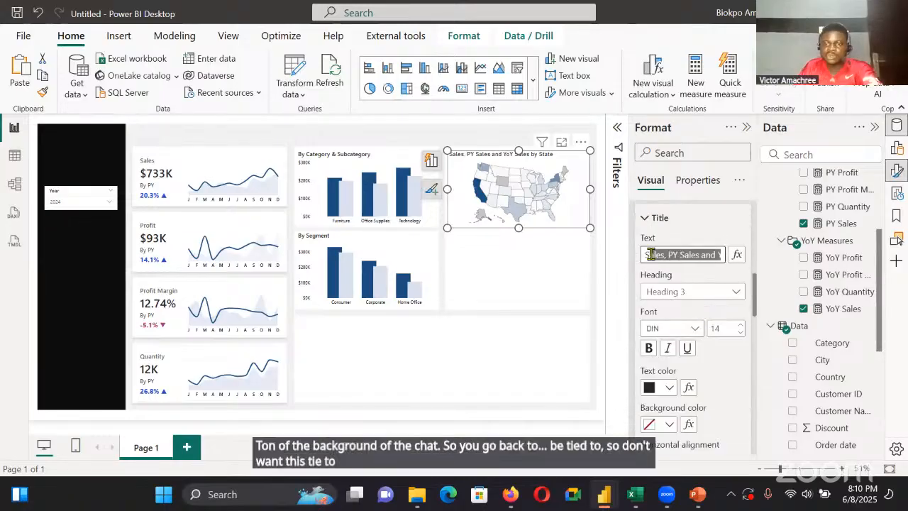
pyautogui.press('BackSpace')
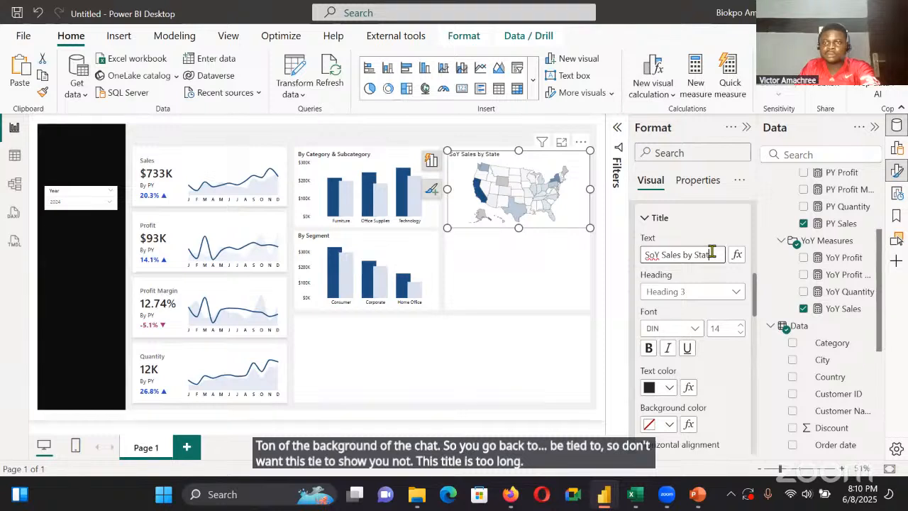
pyautogui.hotkey('ctrl', 'a')
pyautogui.press('BackSpace')
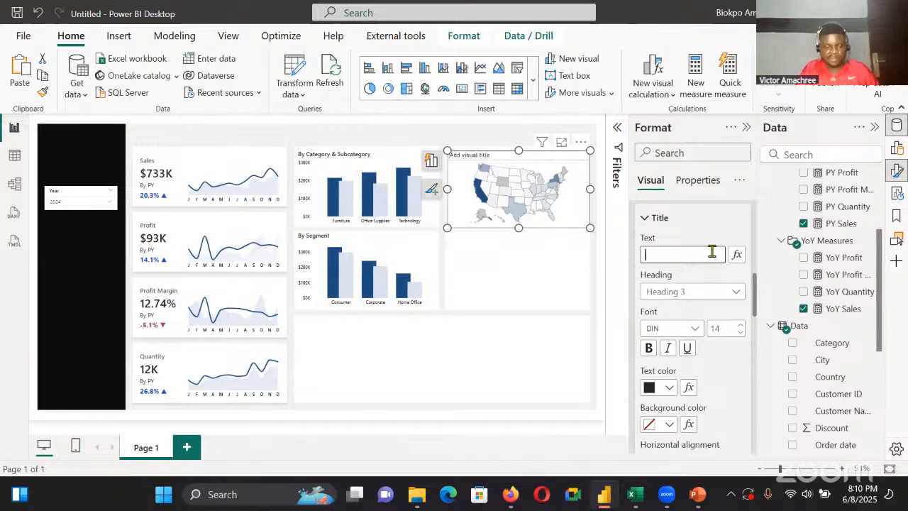
pyautogui.write('By')
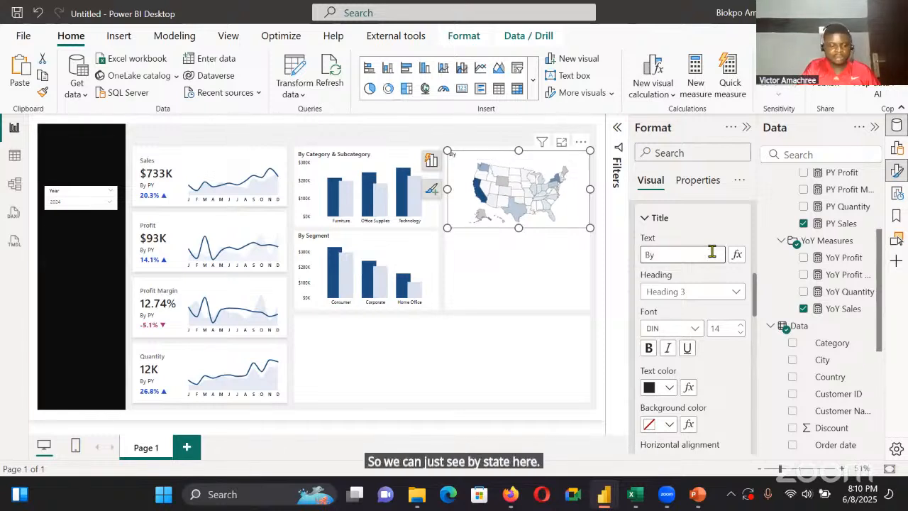
pyautogui.write(' State')
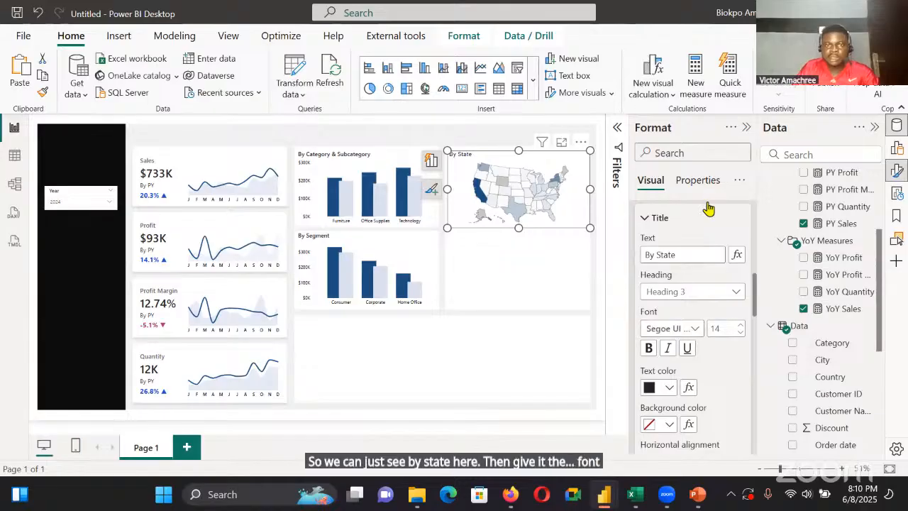
pyautogui.click(574, 267)
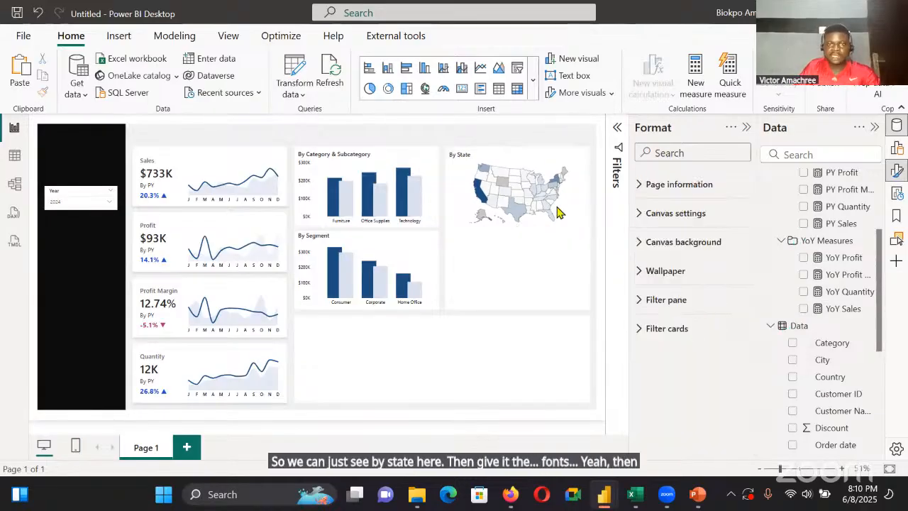
# Switch to the Superstore Overview report and examine the top-five state sales table below its map
pyautogui.moveTo(510, 494)
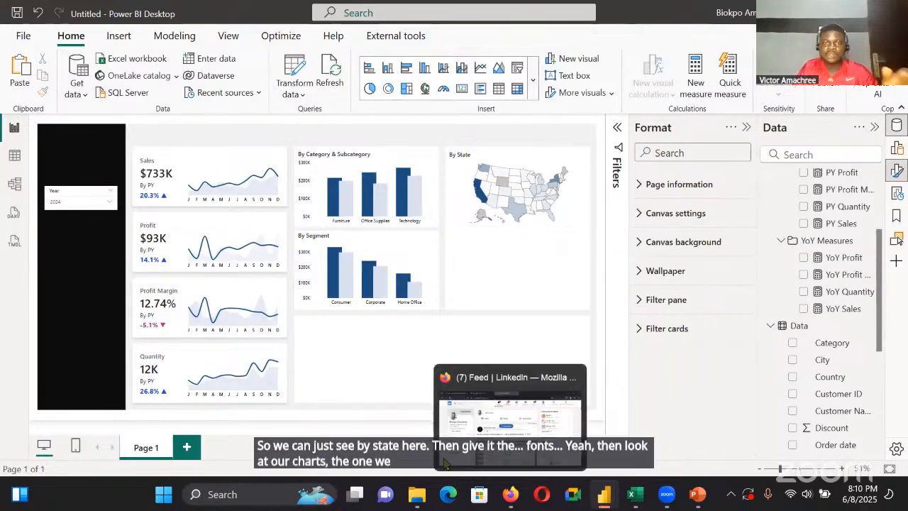
pyautogui.moveTo(604, 494)
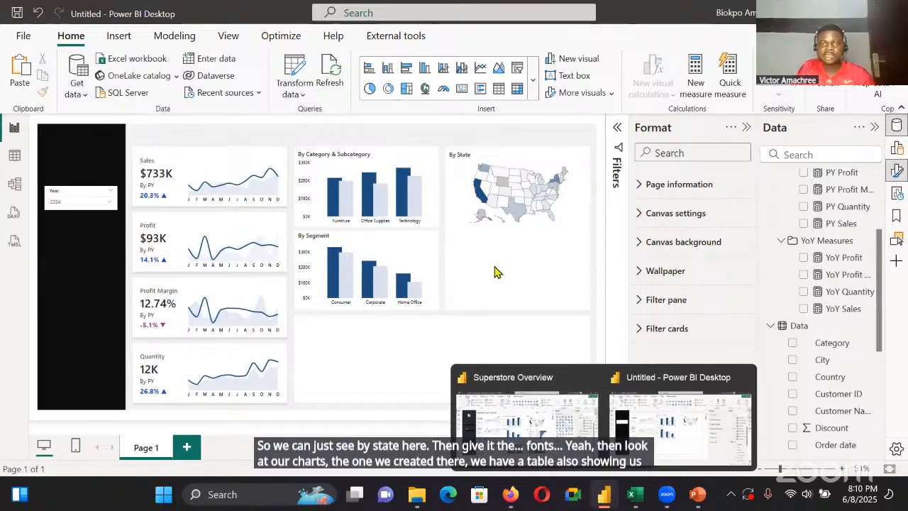
pyautogui.click(489, 398)
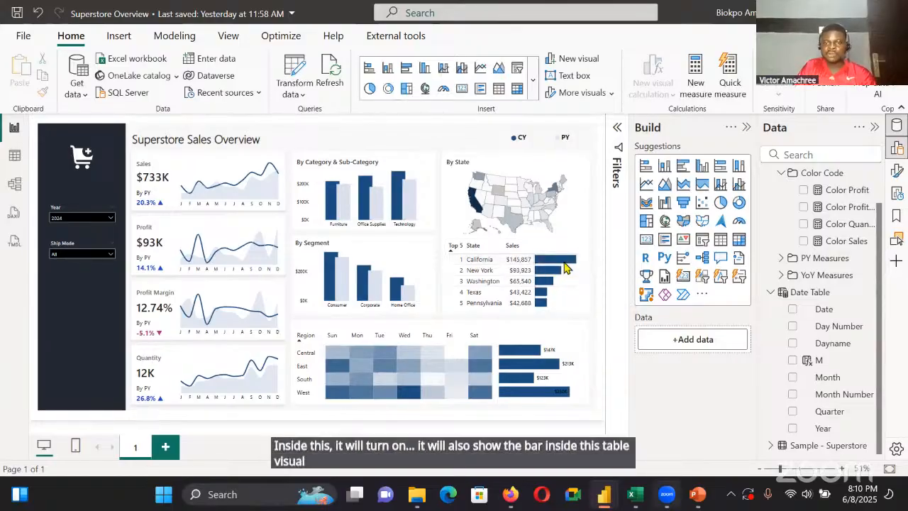
# Return to the untitled report and insert a table below the state map with State and Sales as its columns
pyautogui.moveTo(699, 502)
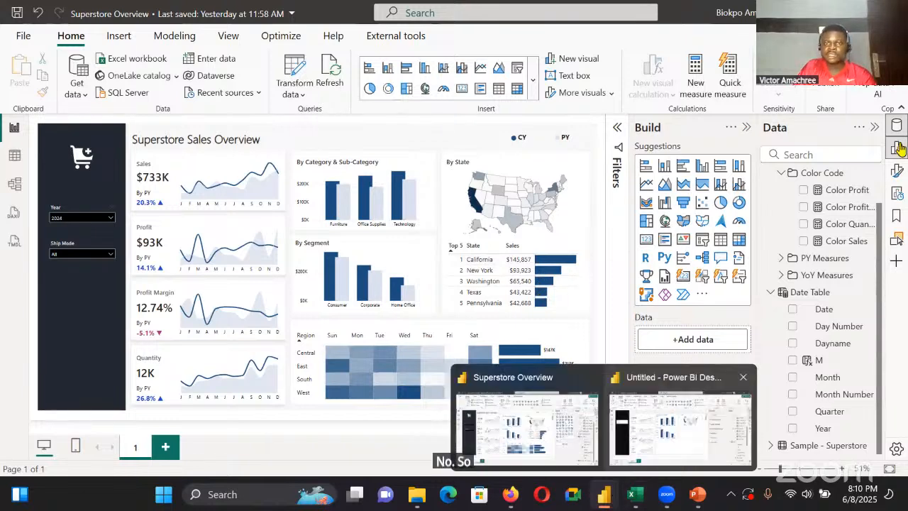
pyautogui.click(899, 147)
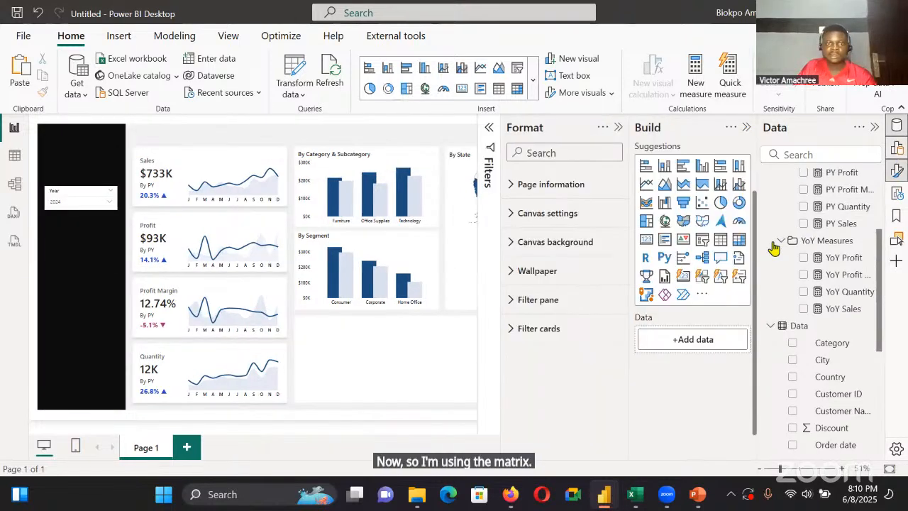
pyautogui.click(720, 241)
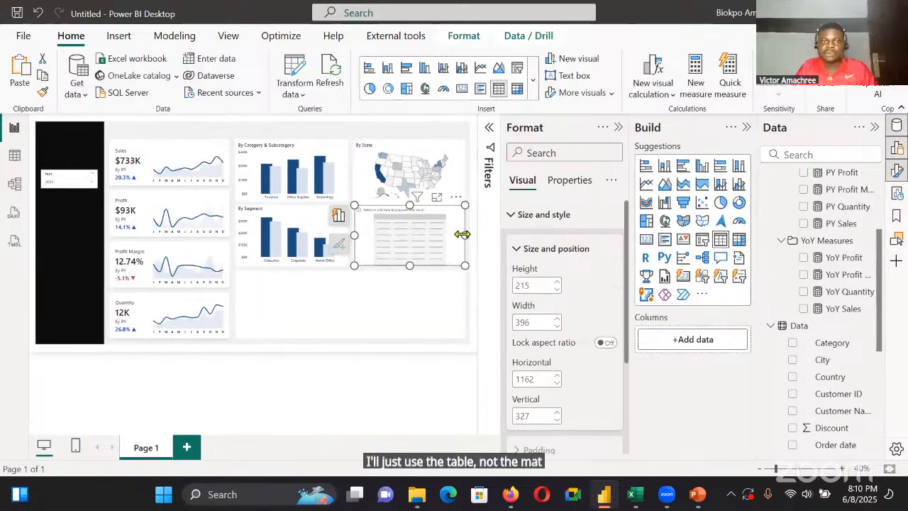
pyautogui.click(620, 129)
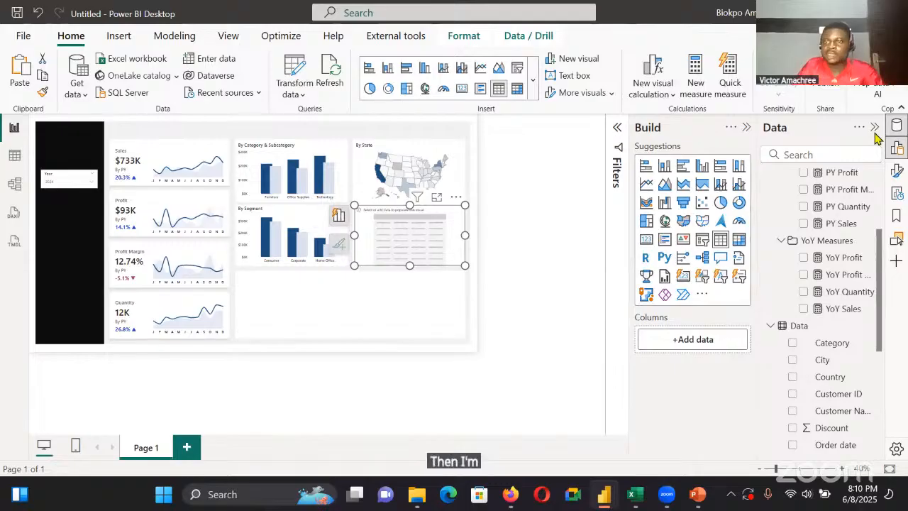
pyautogui.scroll(-3, 844, 305)
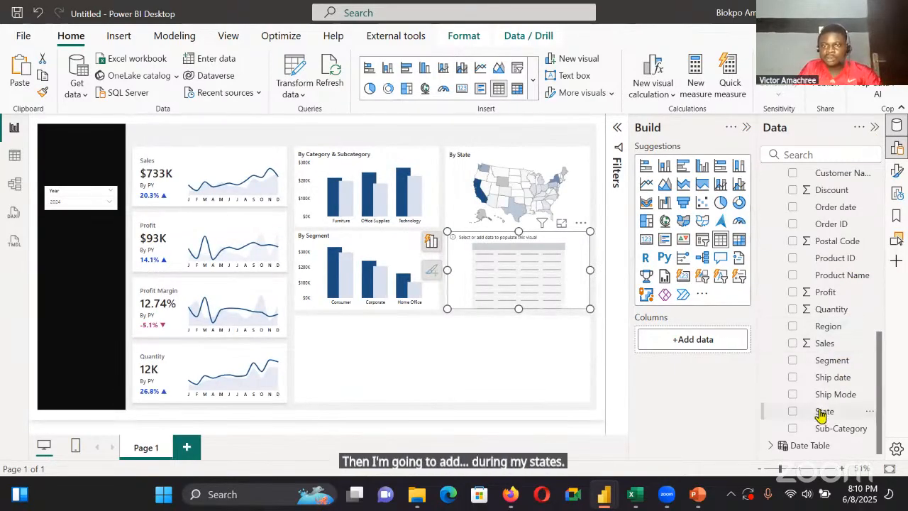
pyautogui.moveTo(821, 415); pyautogui.dragTo(738, 342)
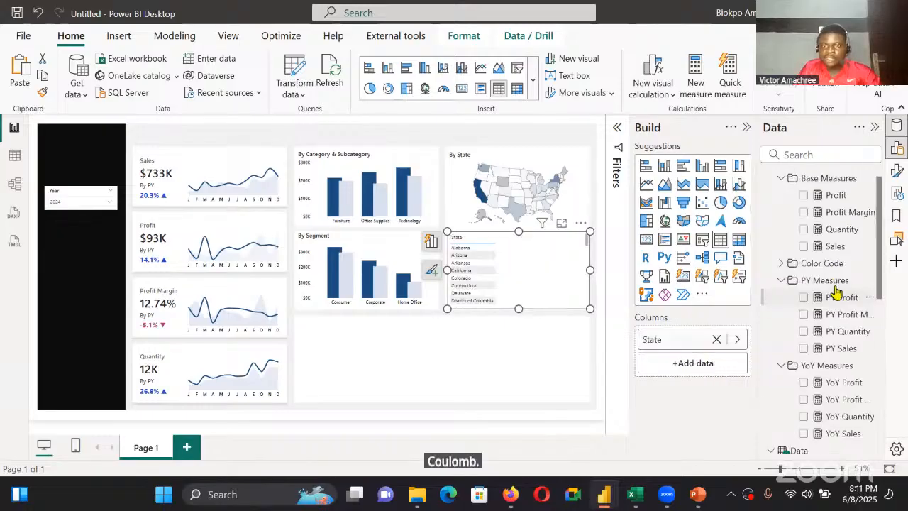
pyautogui.moveTo(822, 263); pyautogui.dragTo(712, 369)
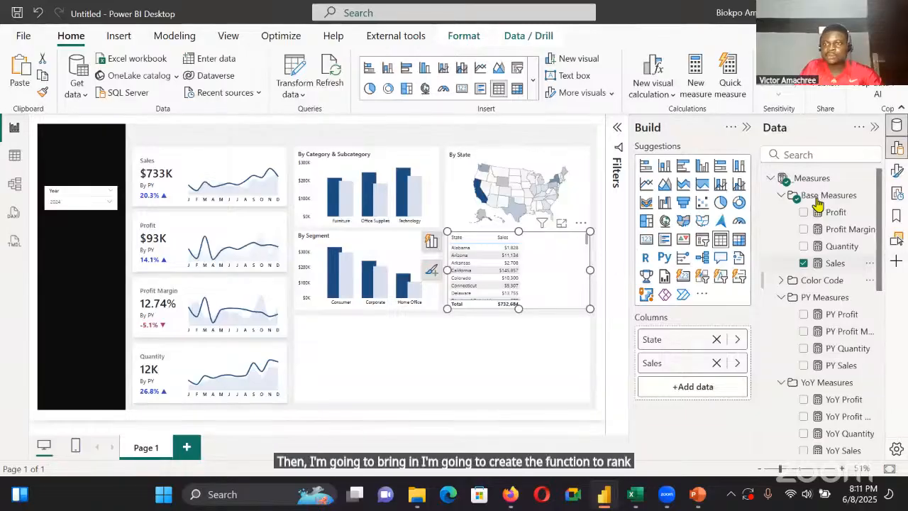
# Create a measure in the Base Measures folder: State_Rank = RANKX(ALL(Data[State]),[Sales])
pyautogui.press('Escape')
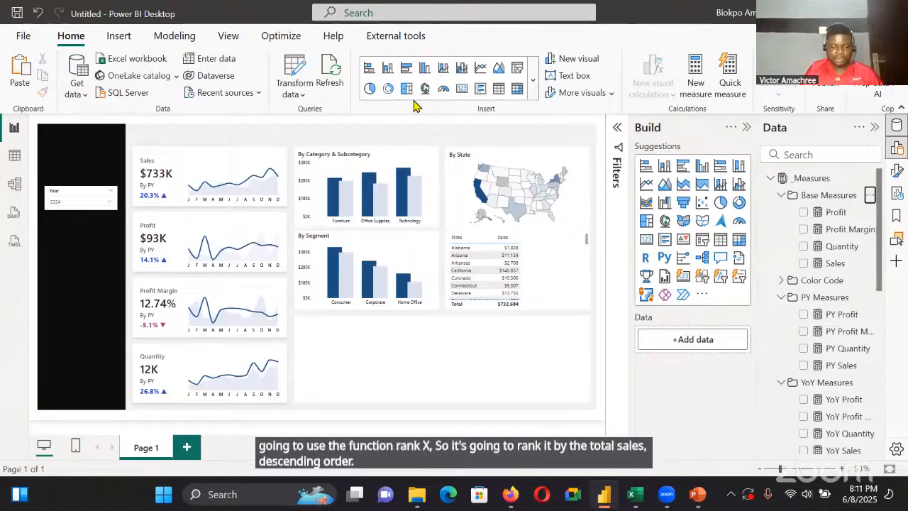
pyautogui.write('State')
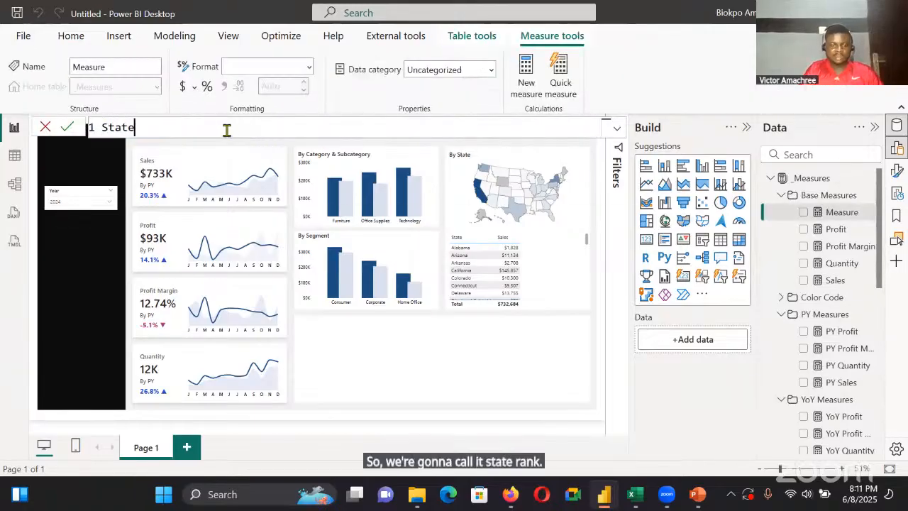
pyautogui.write('_Ran')
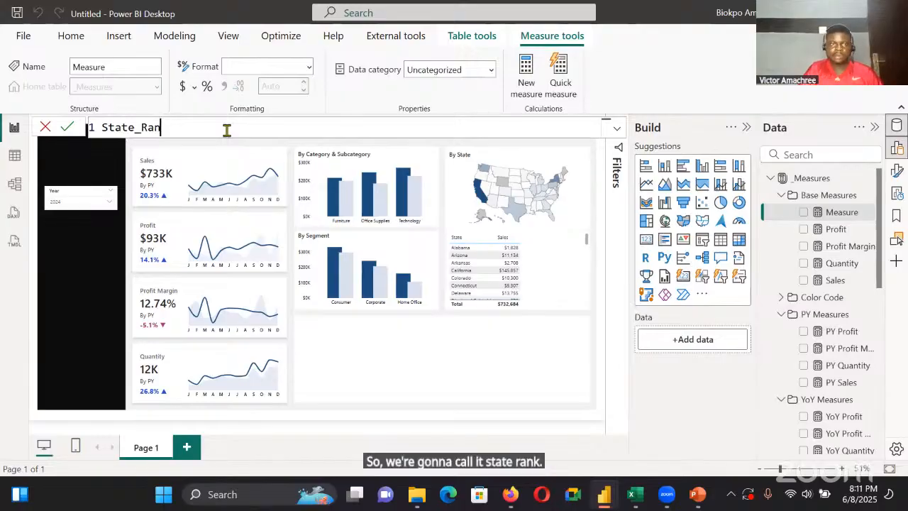
pyautogui.write('k= ')
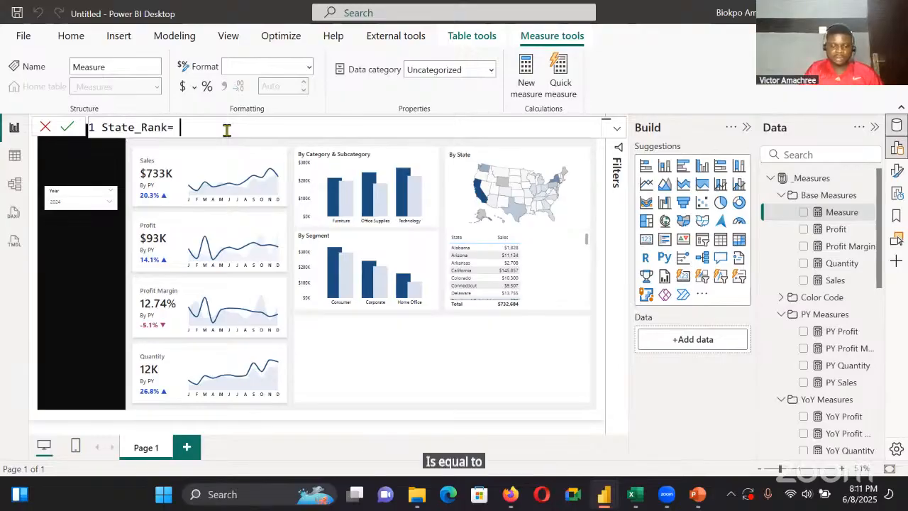
pyautogui.write('Ra')
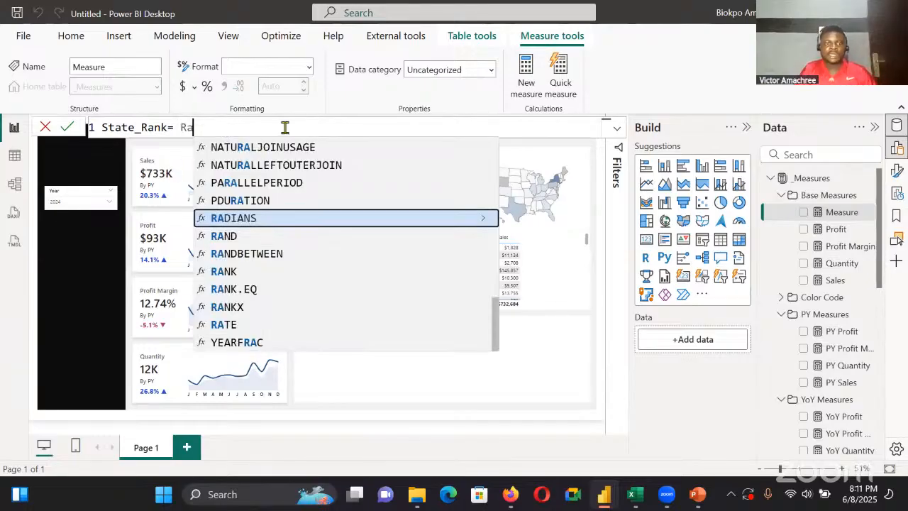
pyautogui.write('nk')
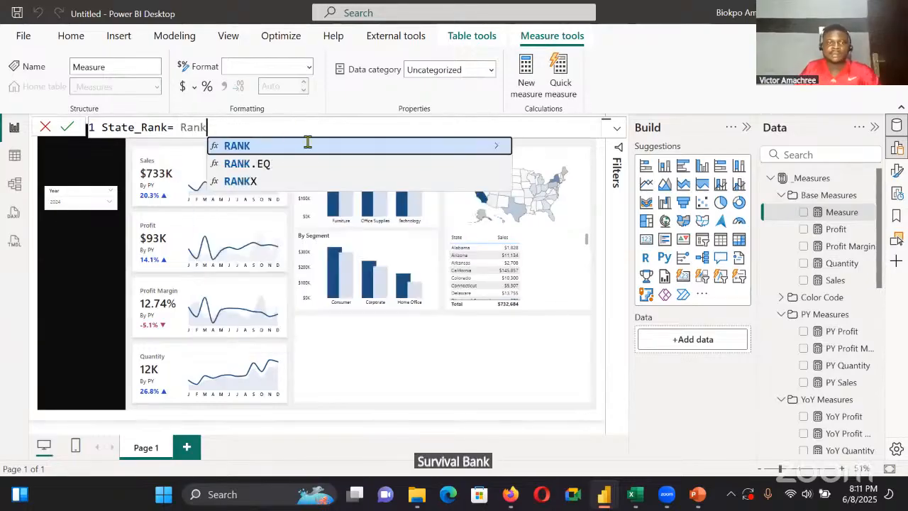
pyautogui.click(285, 181)
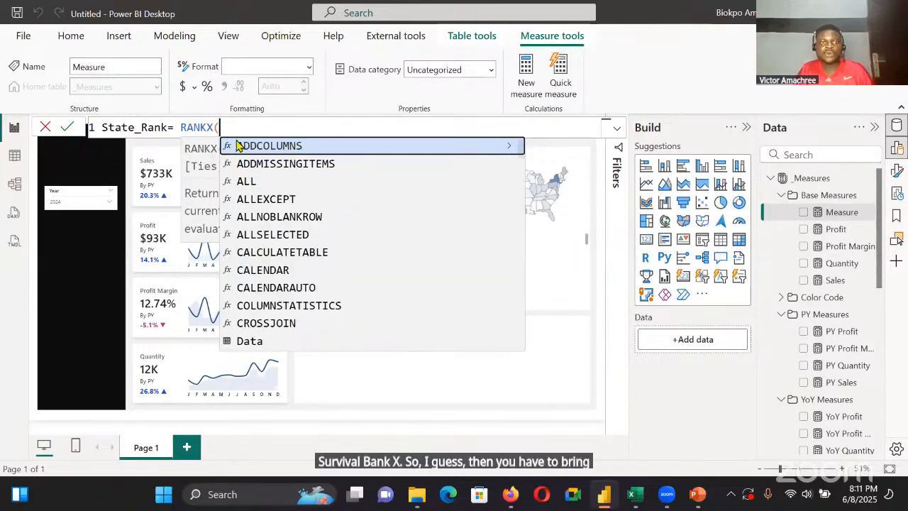
pyautogui.write('ALL(')
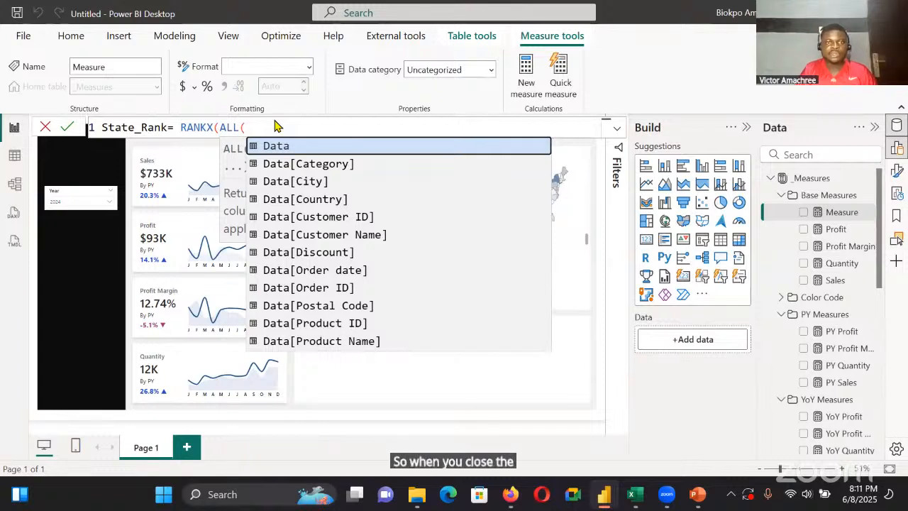
pyautogui.write('st')
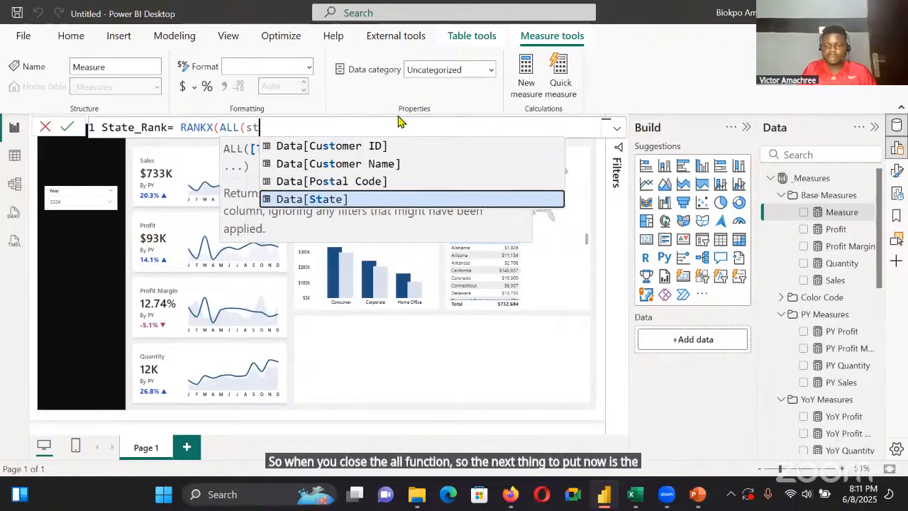
pyautogui.press('Tab')
pyautogui.write('),')
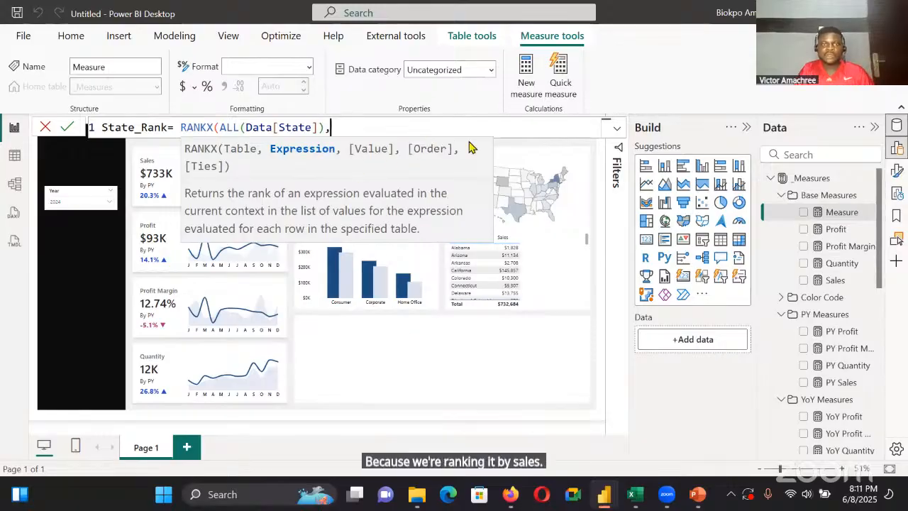
pyautogui.write('[Sales]')
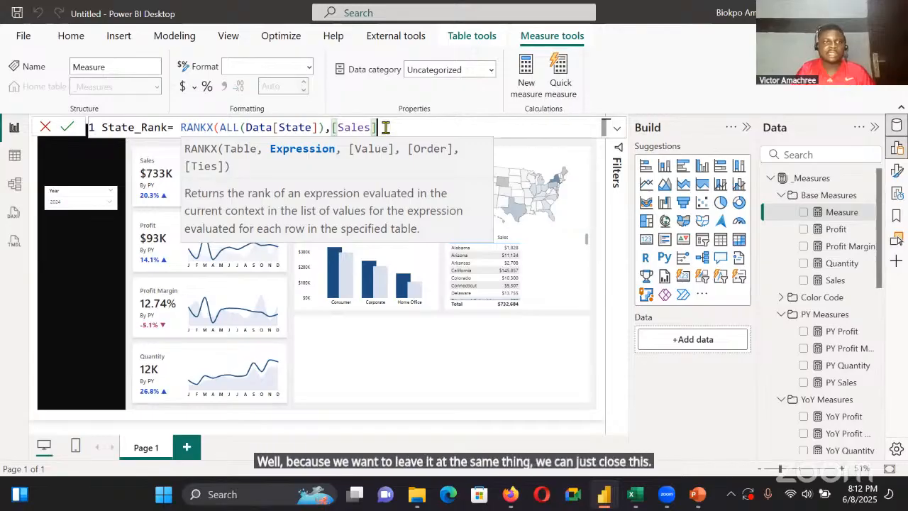
pyautogui.write(')')
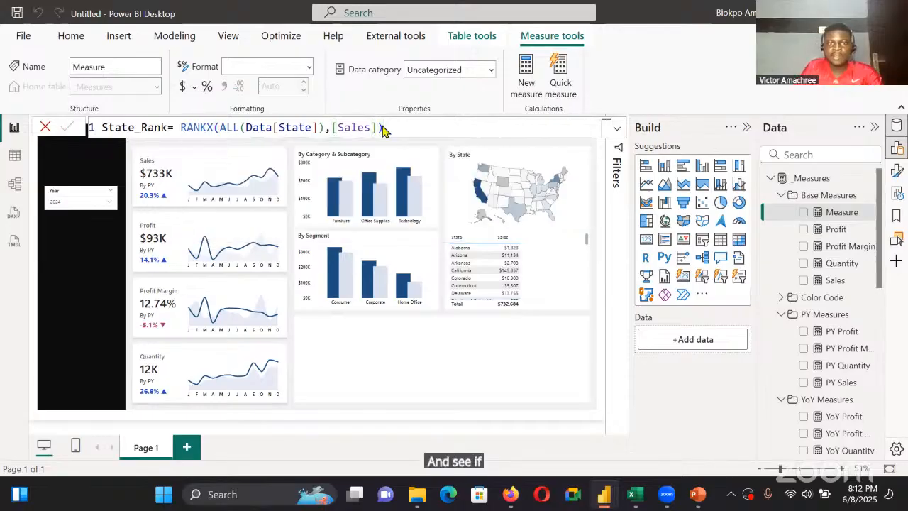
pyautogui.press('Return')
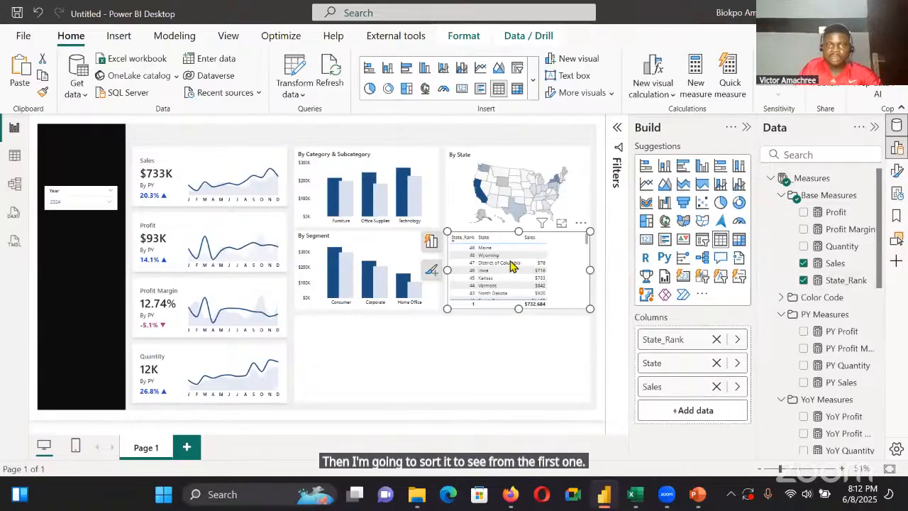
# Add State_Rank as the state table's first column sorted ascending, and append the Data table's Sales field under a blank name
pyautogui.click(569, 235)
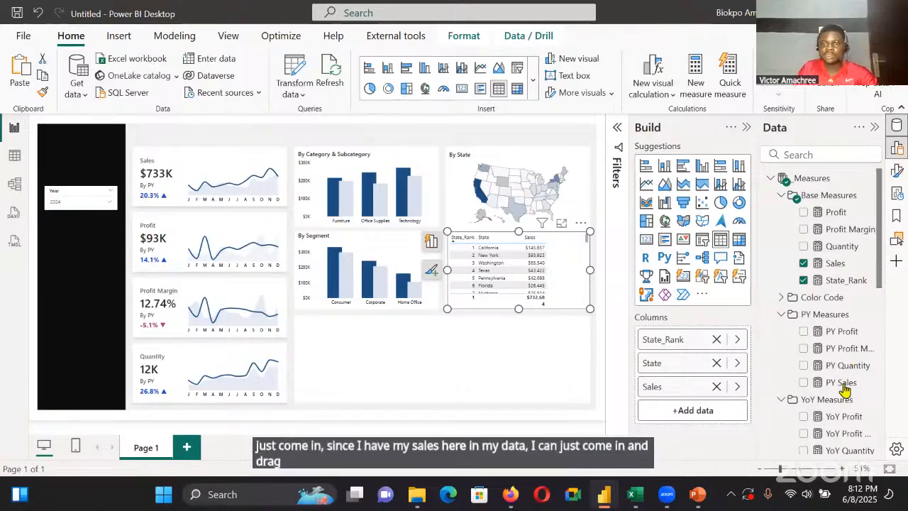
pyautogui.moveTo(844, 389); pyautogui.dragTo(688, 407)
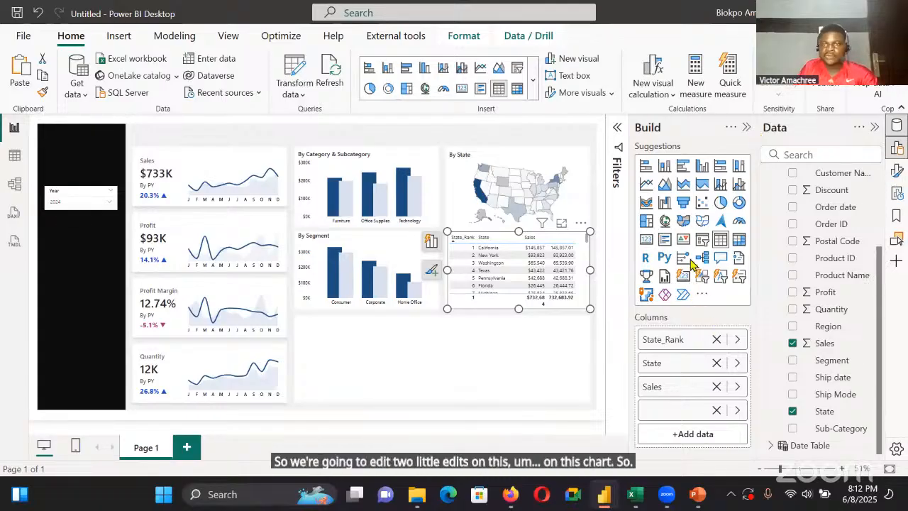
# Turn off the state table's background in its size and style formatting
pyautogui.click(896, 170)
pyautogui.click(689, 217)
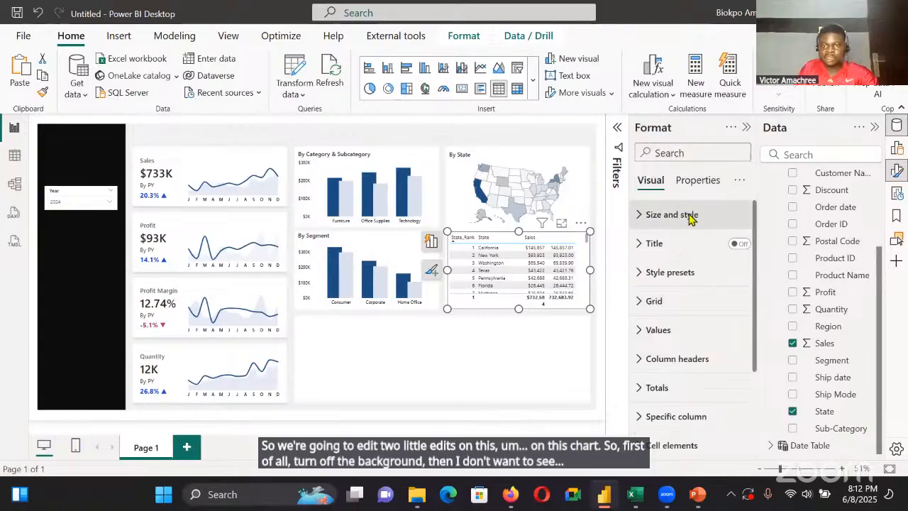
pyautogui.scroll(-5, 688, 303)
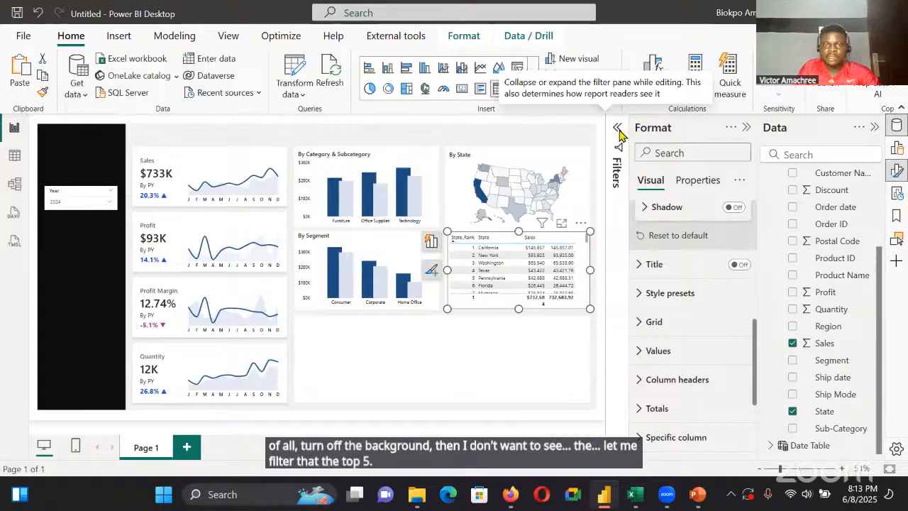
# Filter the state table to rows where State_Rank is less than or equal to 5
pyautogui.click(617, 129)
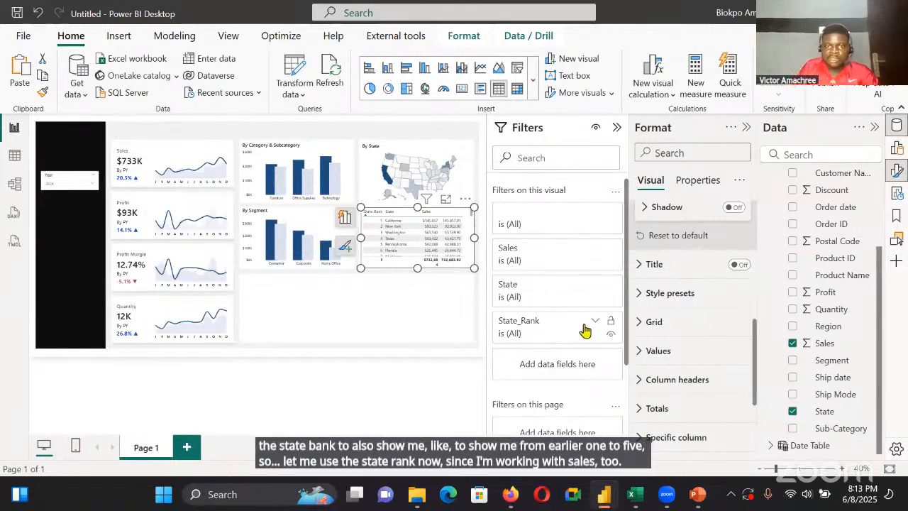
pyautogui.click(595, 321)
pyautogui.click(592, 370)
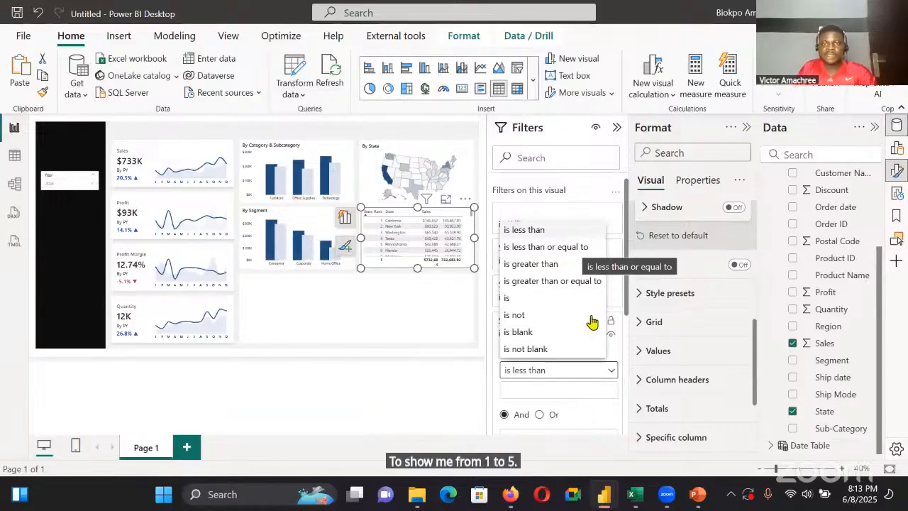
pyautogui.click(545, 246)
pyautogui.scroll(-3, 518, 279)
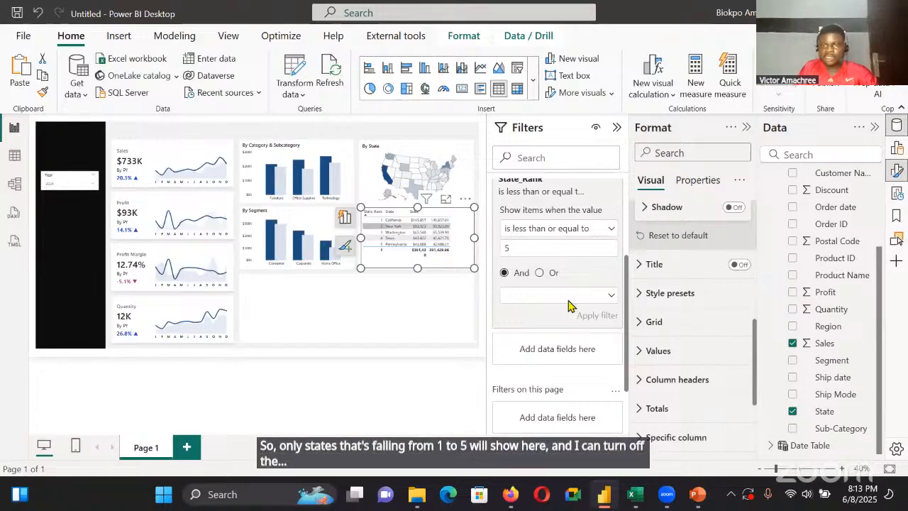
pyautogui.click(617, 127)
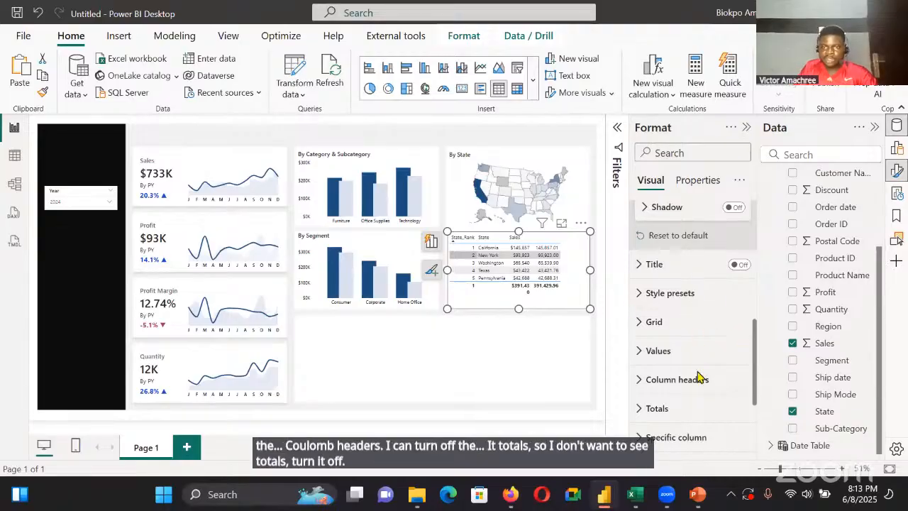
# Turn off the state table's totals and set its row padding to 3
pyautogui.scroll(-2, 697, 362)
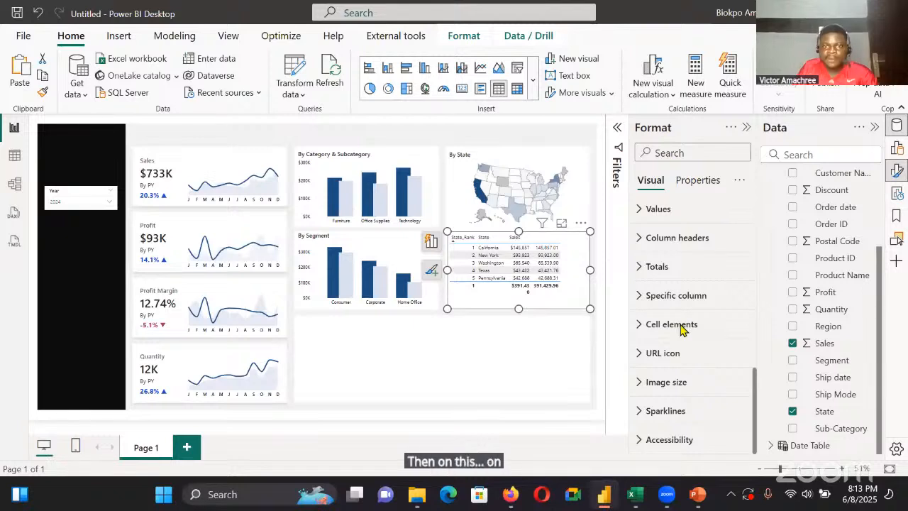
pyautogui.click(508, 252)
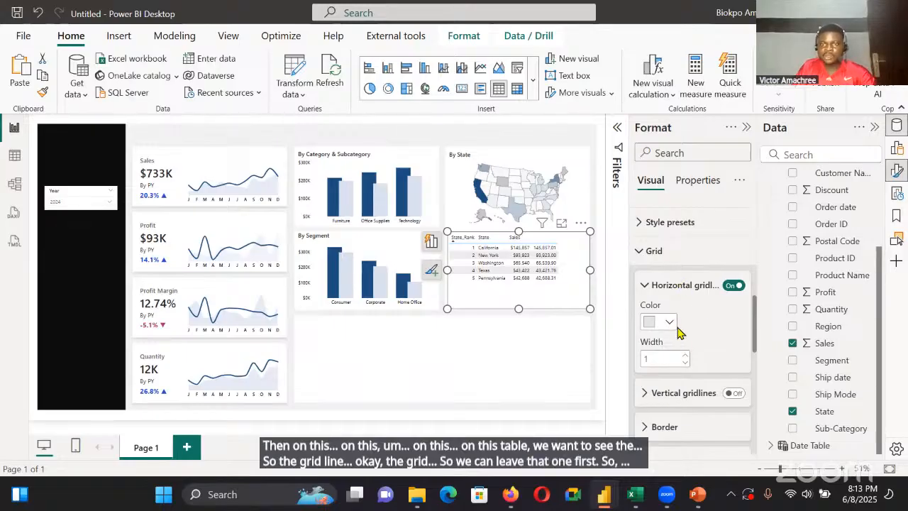
pyautogui.scroll(-5, 674, 284)
pyautogui.click(669, 247)
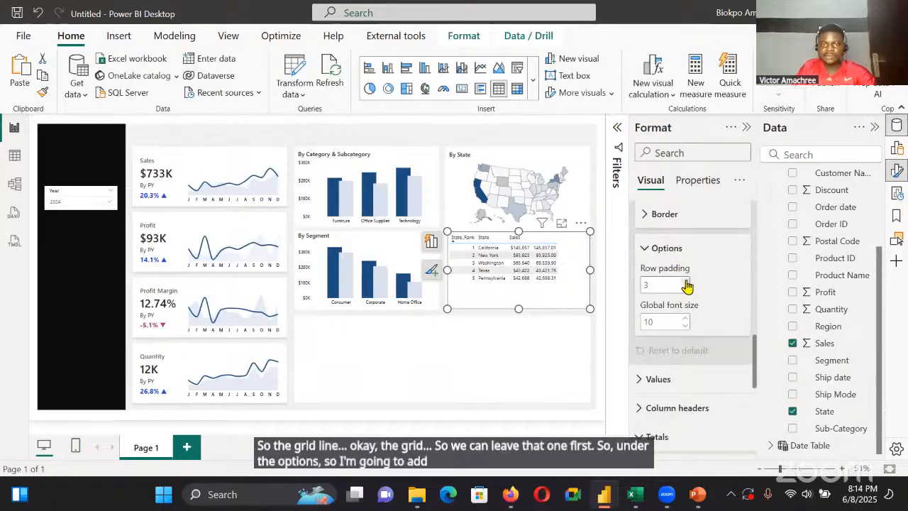
pyautogui.click(685, 282)
pyautogui.scroll(-2, 713, 294)
# Set the font size of the state table's values to 12
pyautogui.click(704, 248)
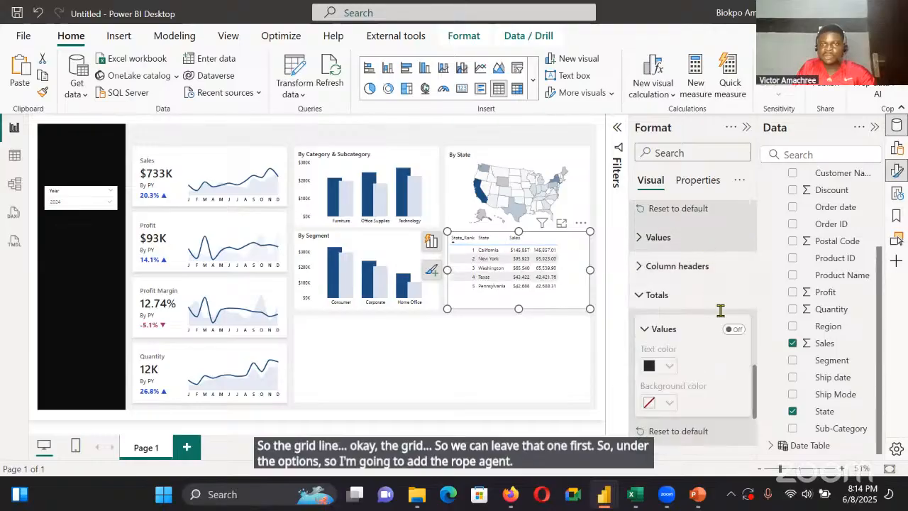
pyautogui.click(738, 307)
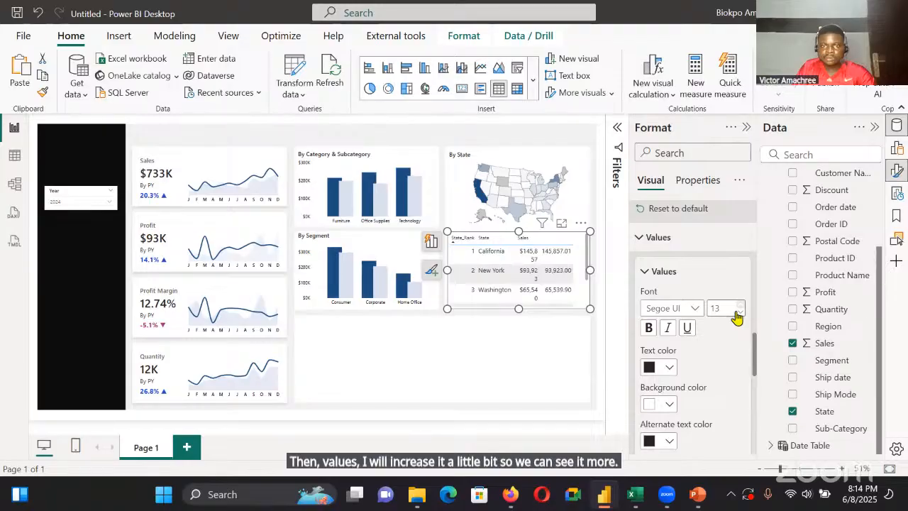
pyautogui.click(739, 312)
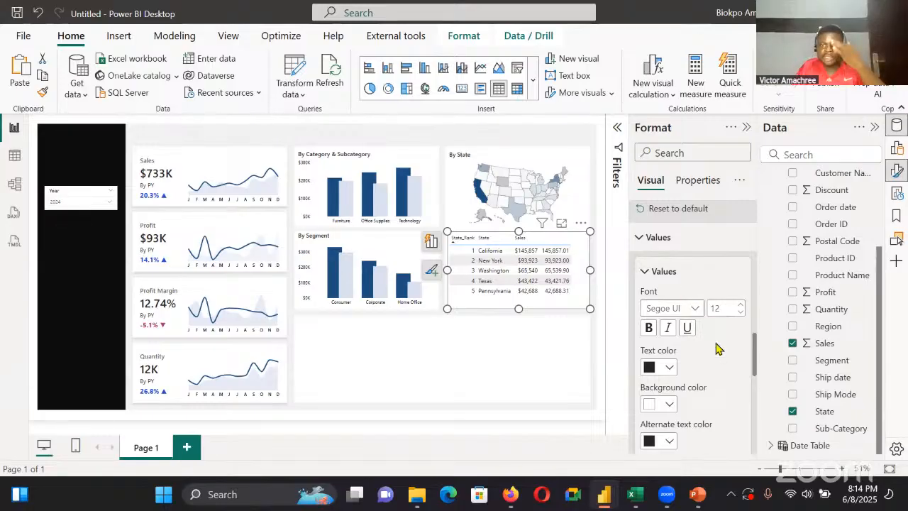
pyautogui.scroll(5, 710, 322)
pyautogui.scroll(-1, 706, 323)
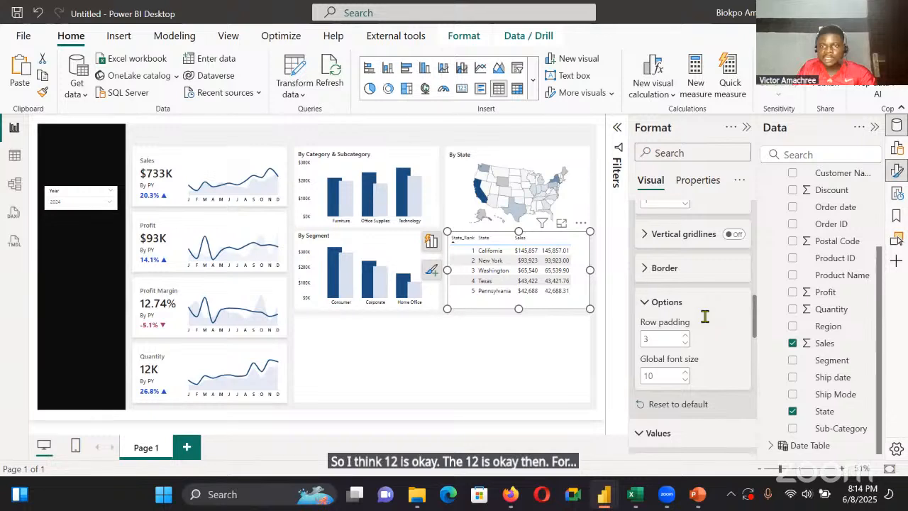
# Set the state table's column headers to Segoe UI Semibold at size 12
pyautogui.scroll(-5, 706, 317)
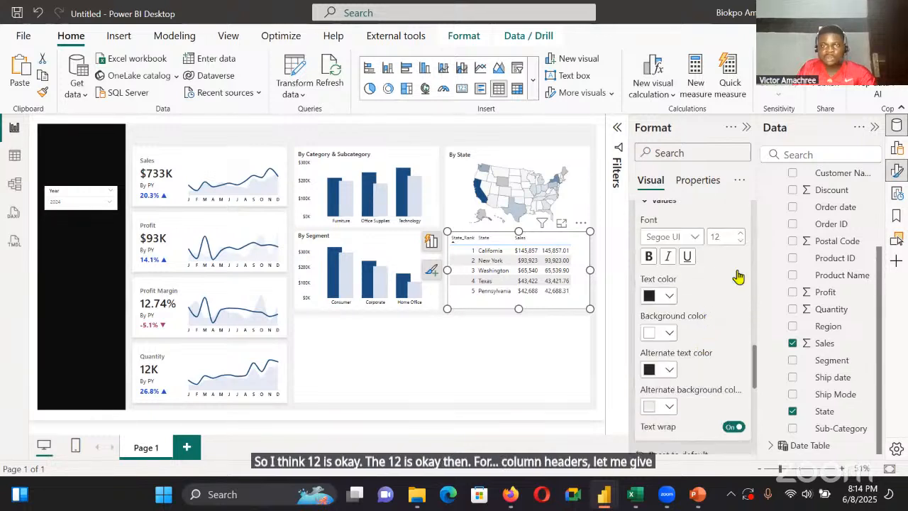
pyautogui.scroll(-3, 699, 234)
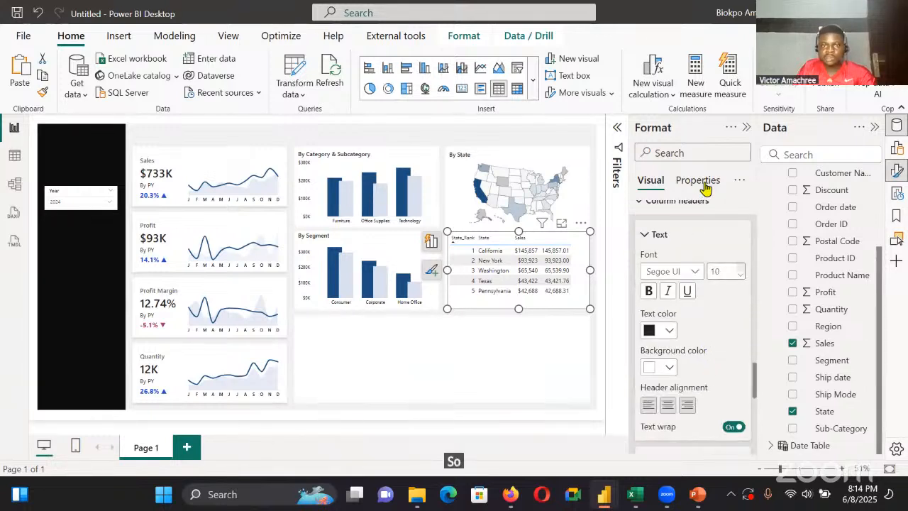
pyautogui.click(703, 331)
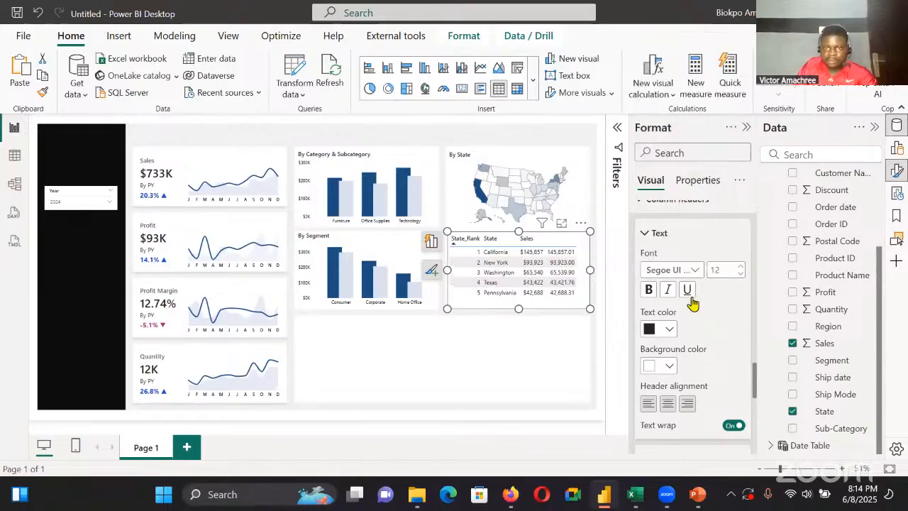
pyautogui.scroll(-3, 692, 300)
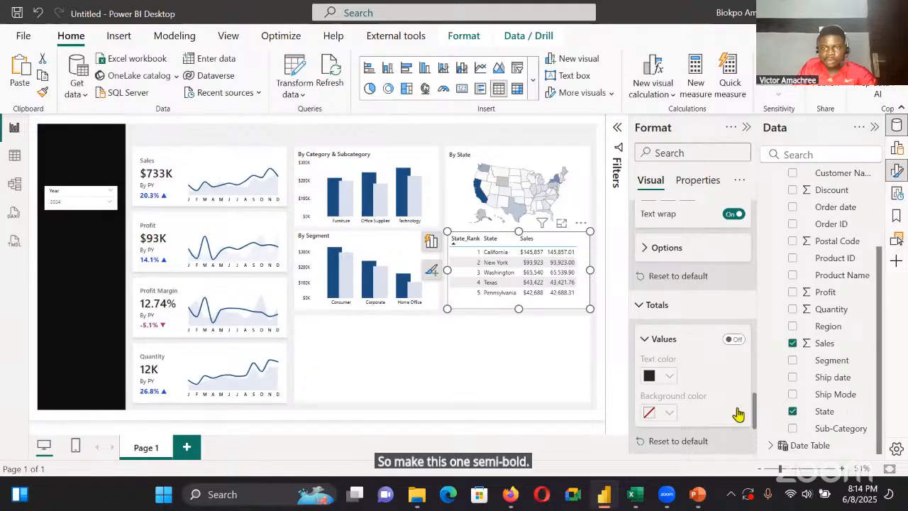
# Select the By Segment chart to compare its header size with the state table's, and return to the table
pyautogui.scroll(4, 739, 414)
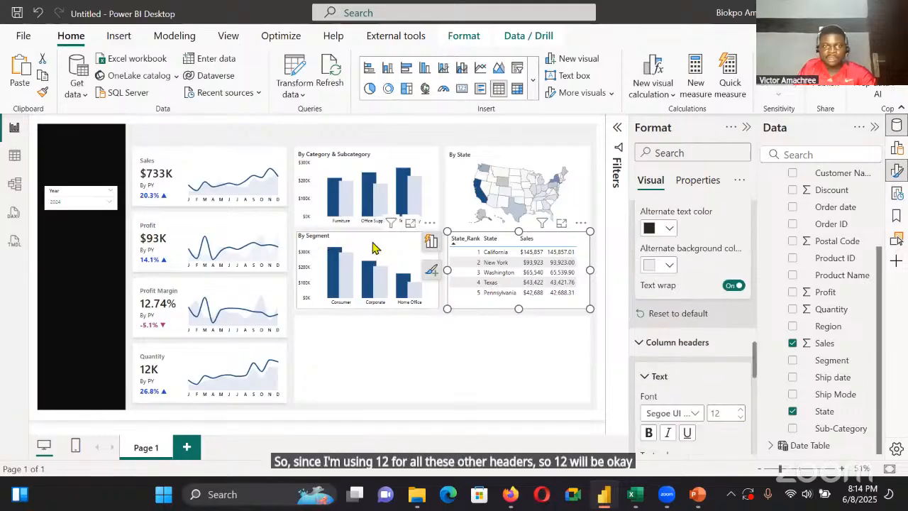
pyautogui.click(366, 241)
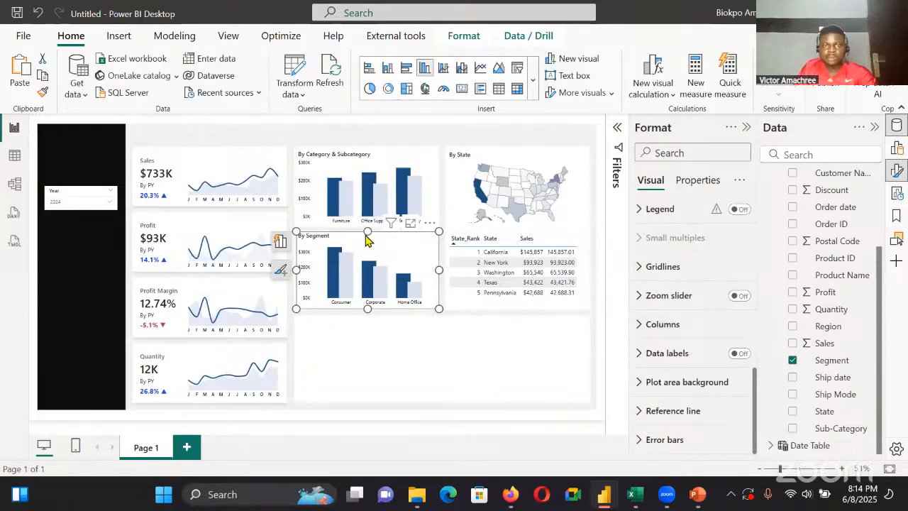
pyautogui.moveTo(368, 231); pyautogui.dragTo(366, 235)
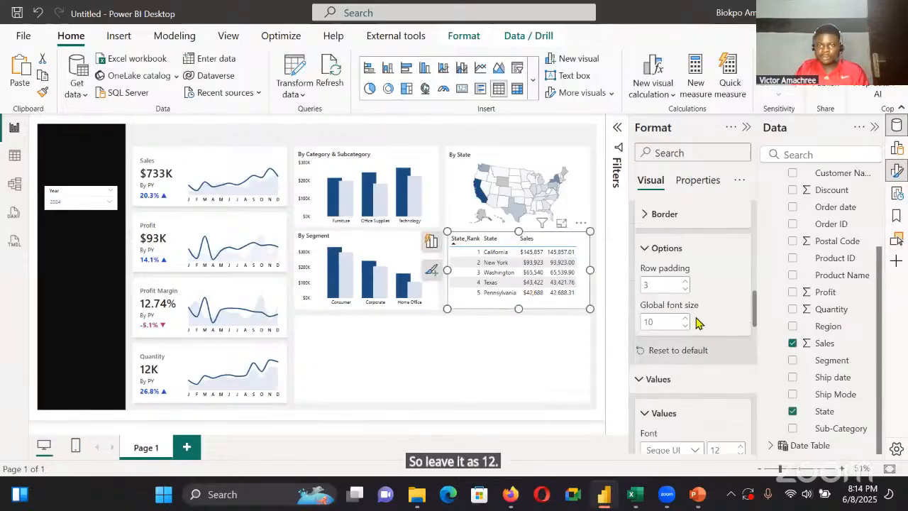
# Set the alternate background color of the state table's values to white
pyautogui.scroll(-10, 696, 323)
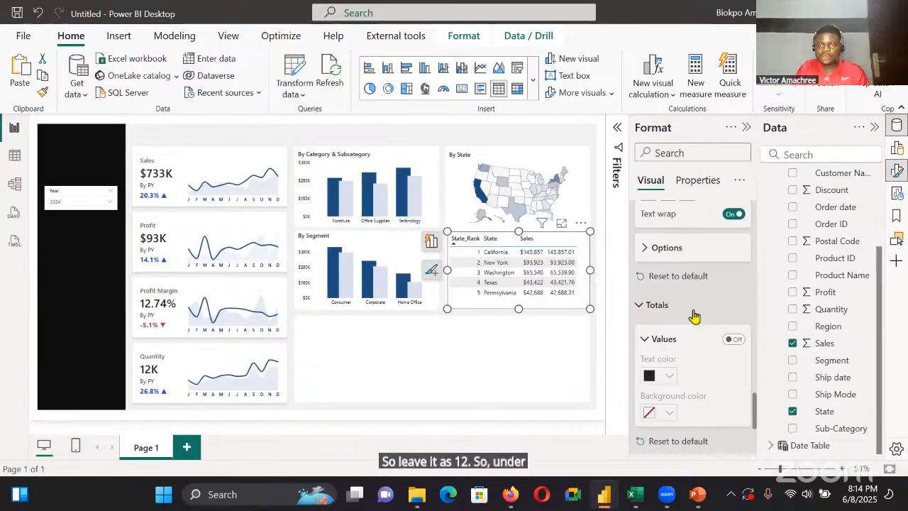
pyautogui.scroll(-4, 695, 316)
pyautogui.scroll(6, 695, 312)
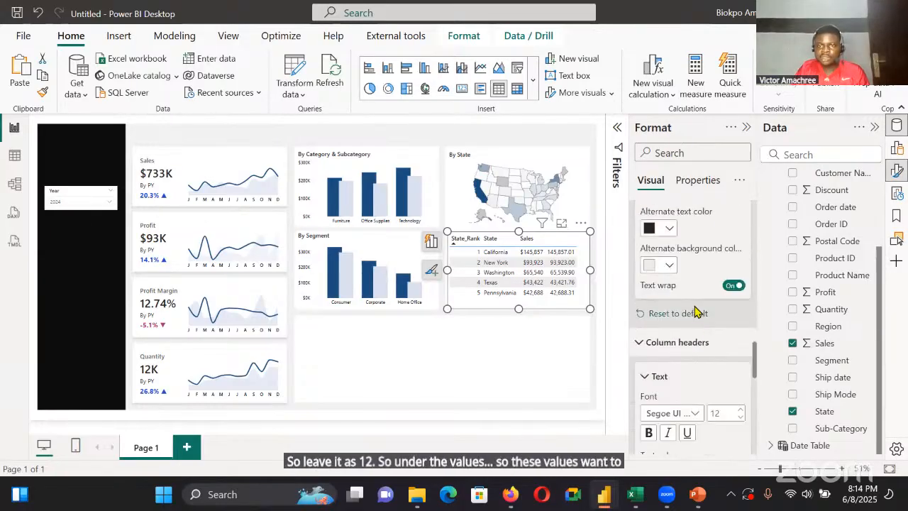
pyautogui.click(668, 407)
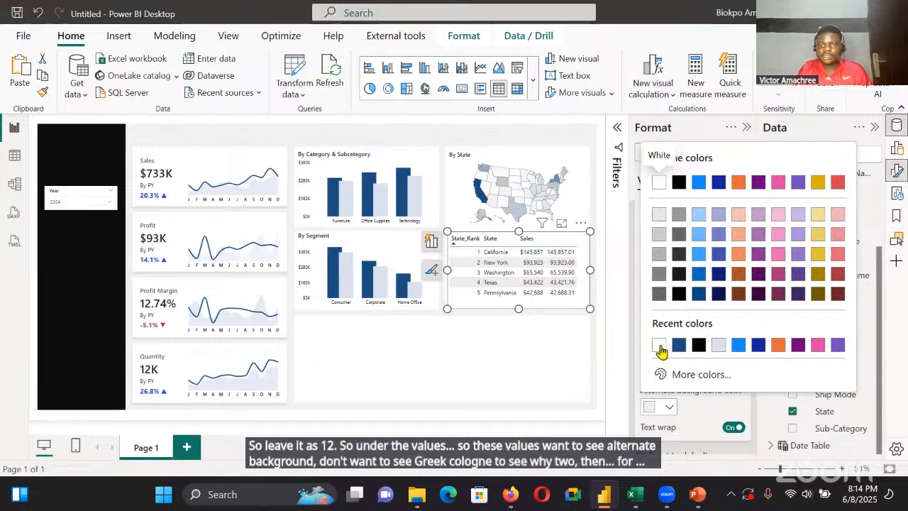
pyautogui.click(659, 346)
# Open the color choices for the state table's grid border, the blue line under the column headers
pyautogui.scroll(-2, 723, 284)
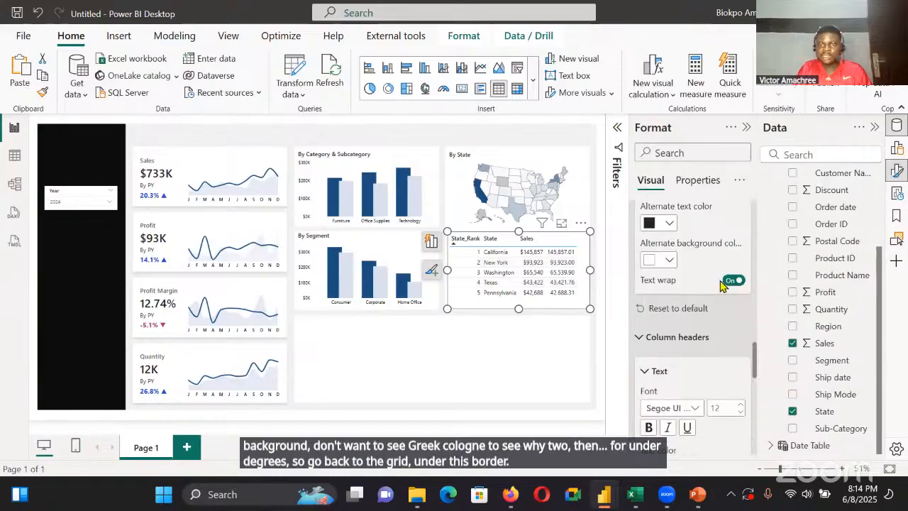
pyautogui.scroll(-2, 702, 326)
pyautogui.scroll(6, 688, 334)
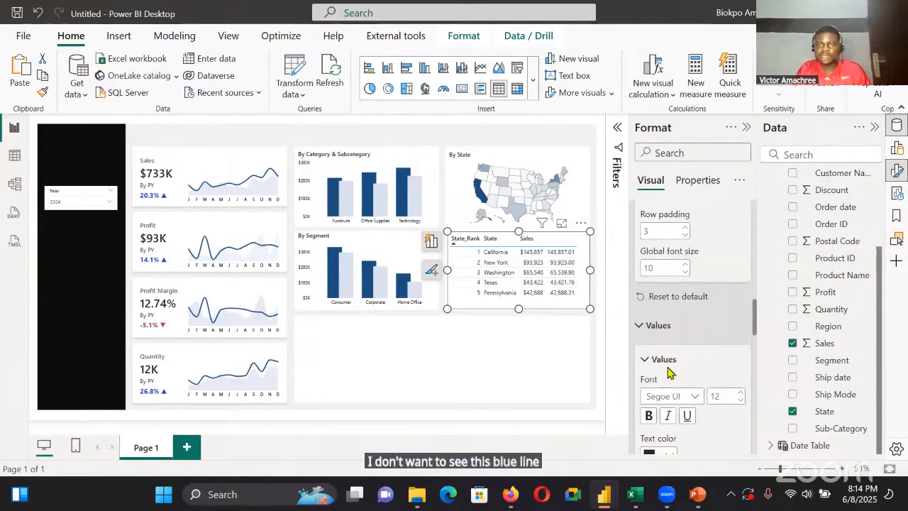
pyautogui.scroll(3, 670, 372)
pyautogui.click(663, 368)
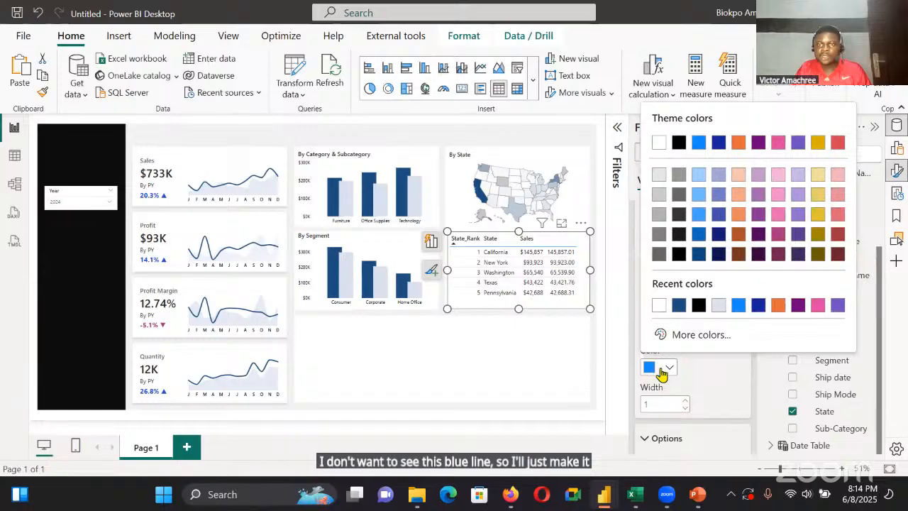
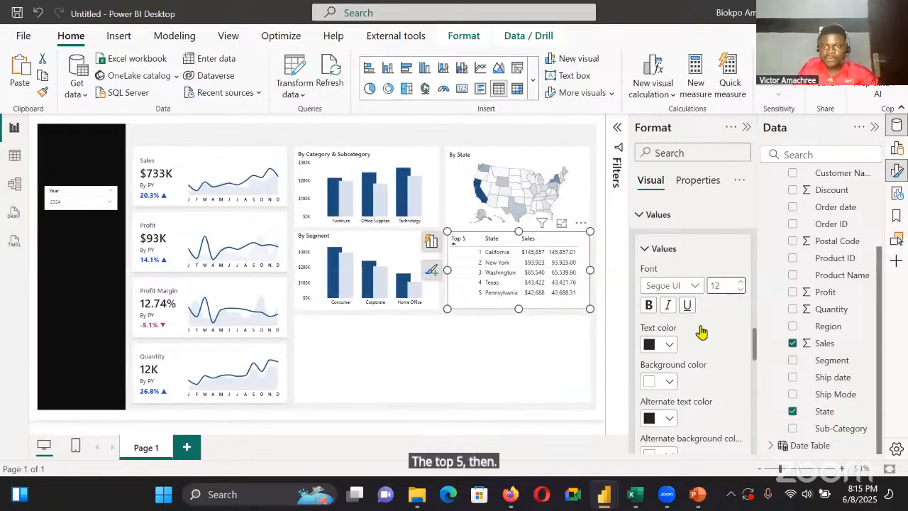
# Turn on data bars for the second sales column of the top 5 states table and show the bar only
pyautogui.scroll(-5, 695, 376)
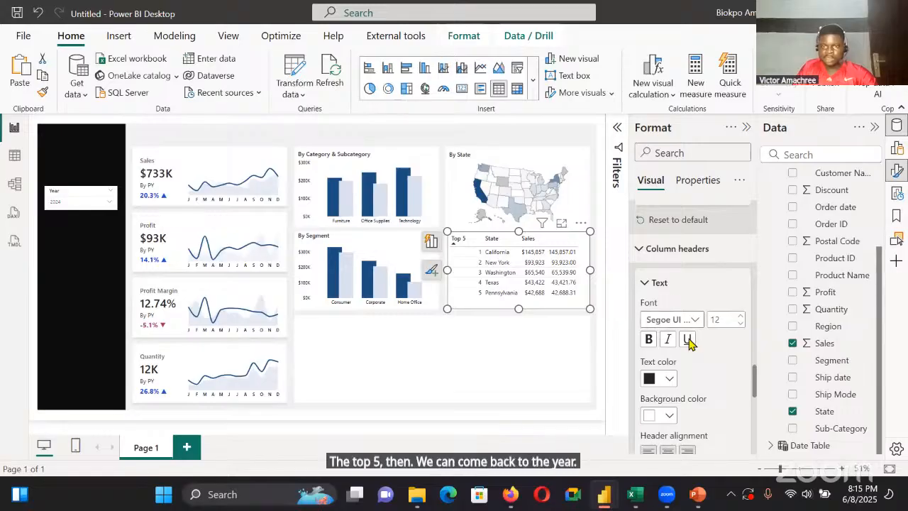
pyautogui.scroll(-3, 688, 348)
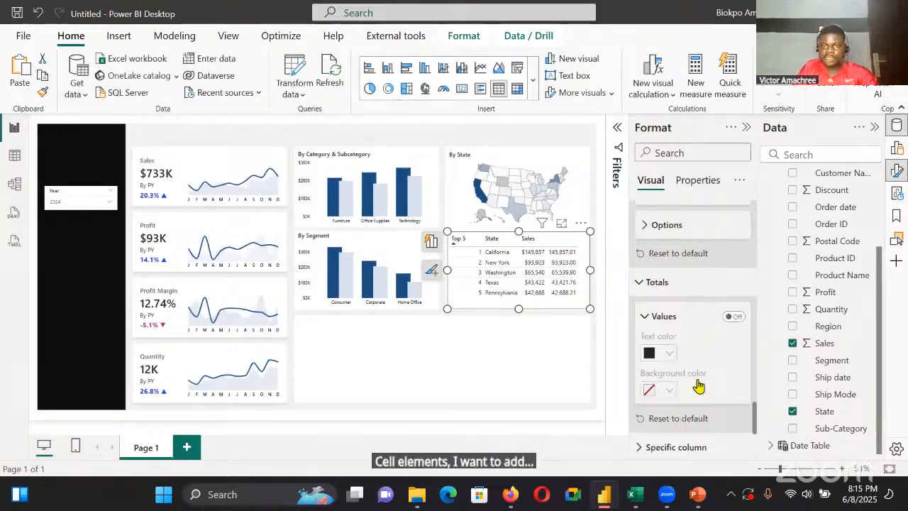
pyautogui.scroll(-3, 705, 383)
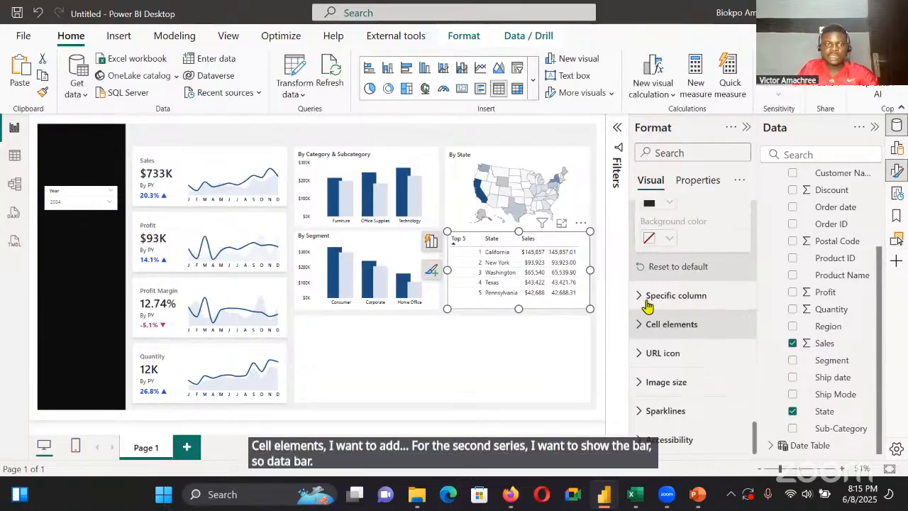
pyautogui.click(671, 324)
pyautogui.click(733, 287)
pyautogui.click(648, 305)
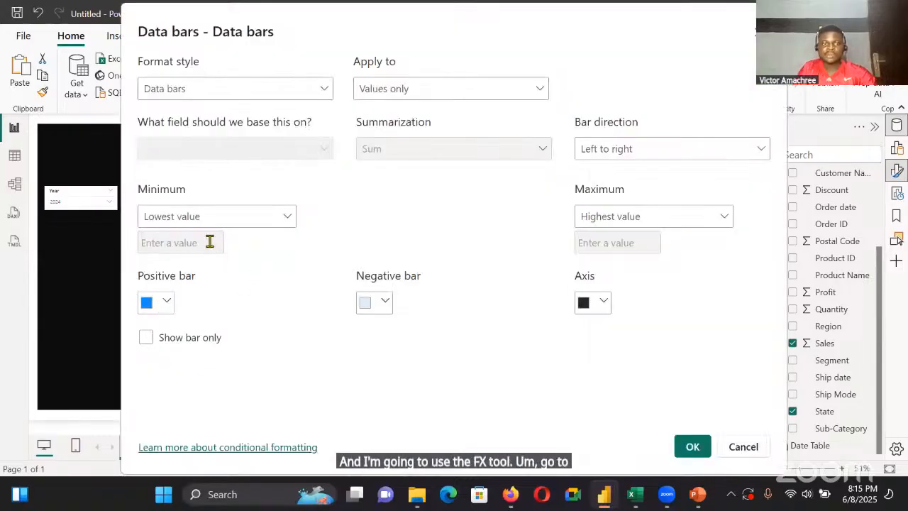
pyautogui.click(146, 337)
# Set the positive bar color of the data bars to #1C4E80 and apply the data bar settings
pyautogui.click(167, 302)
pyautogui.click(171, 272)
pyautogui.click(201, 232)
pyautogui.press('BackSpace')
pyautogui.press('BackSpace')
pyautogui.press('BackSpace')
pyautogui.press('BackSpace')
pyautogui.press('BackSpace')
pyautogui.press('BackSpace')
pyautogui.press('BackSpace')
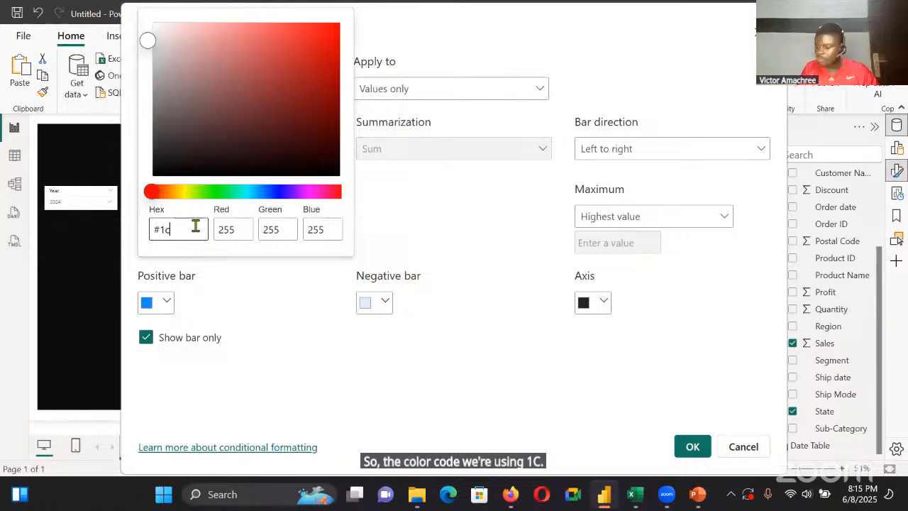
pyautogui.write('4')
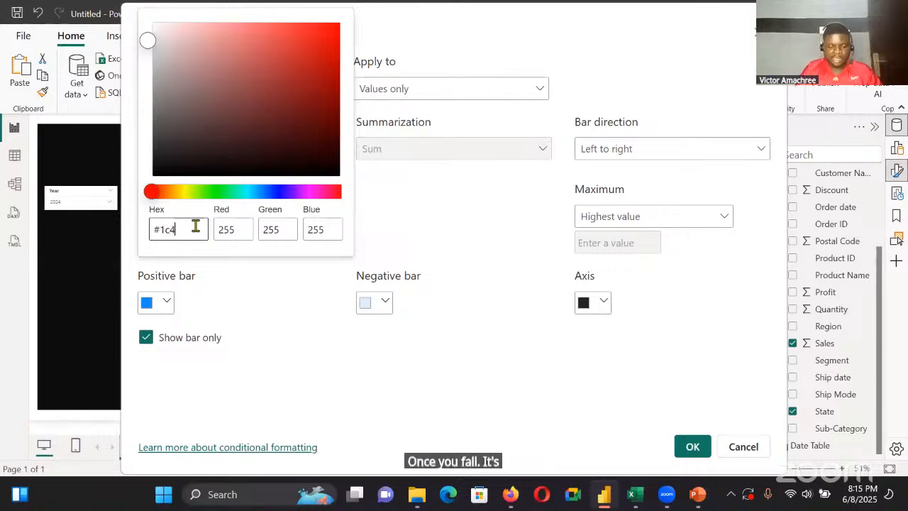
pyautogui.write('e80')
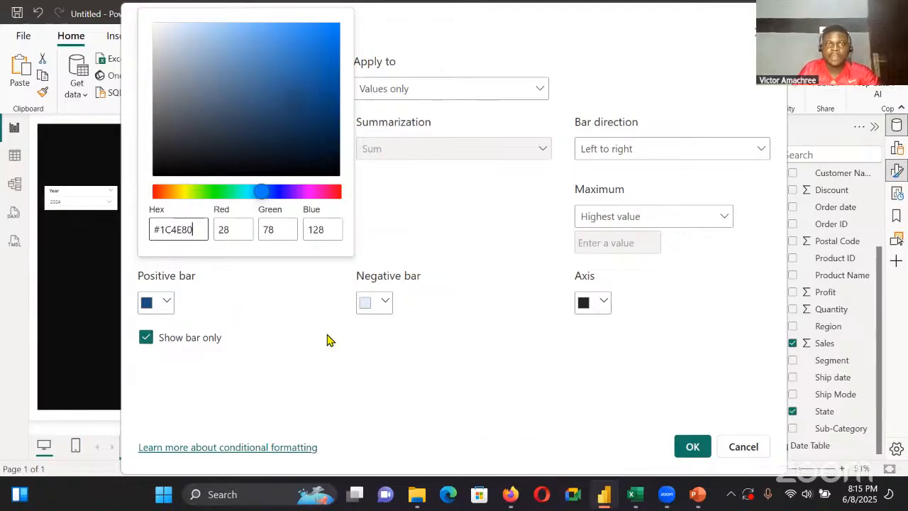
pyautogui.click(476, 346)
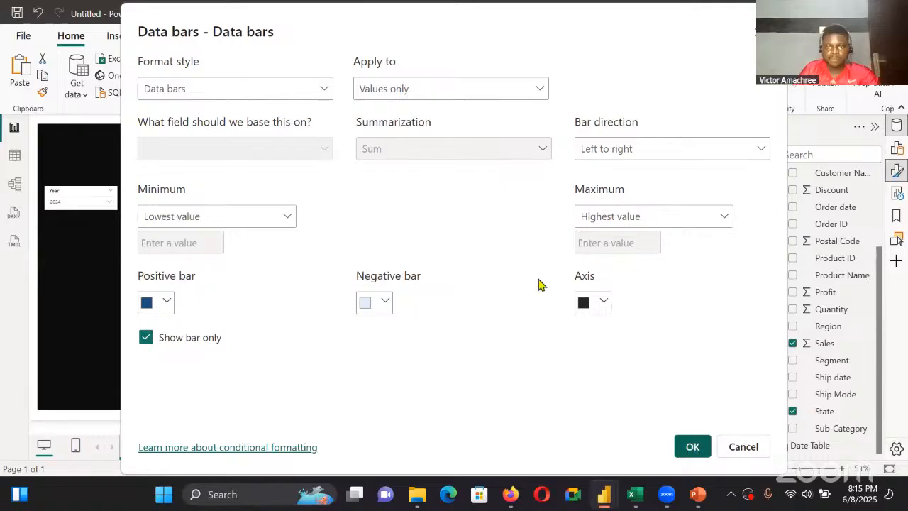
pyautogui.press('Return')
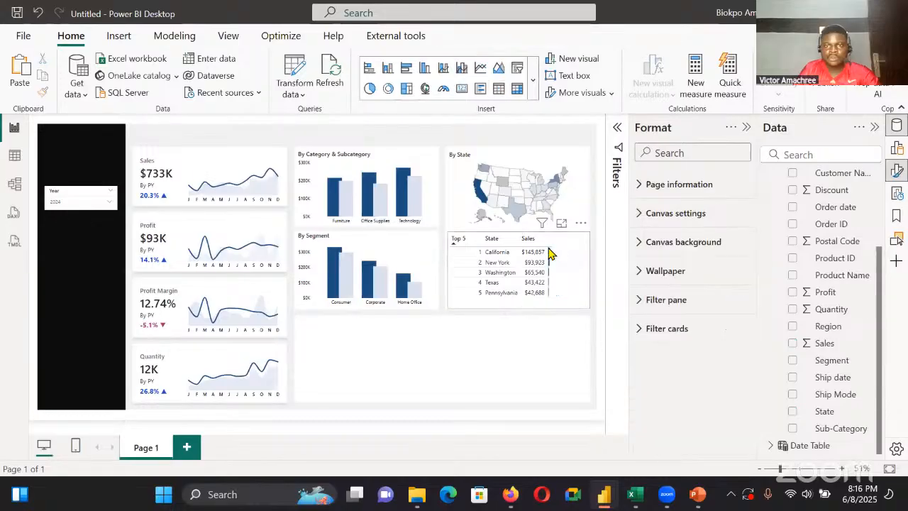
# Widen the data bar column in the top 5 states table and set the grid's row padding to 5
pyautogui.moveTo(553, 243); pyautogui.dragTo(585, 251)
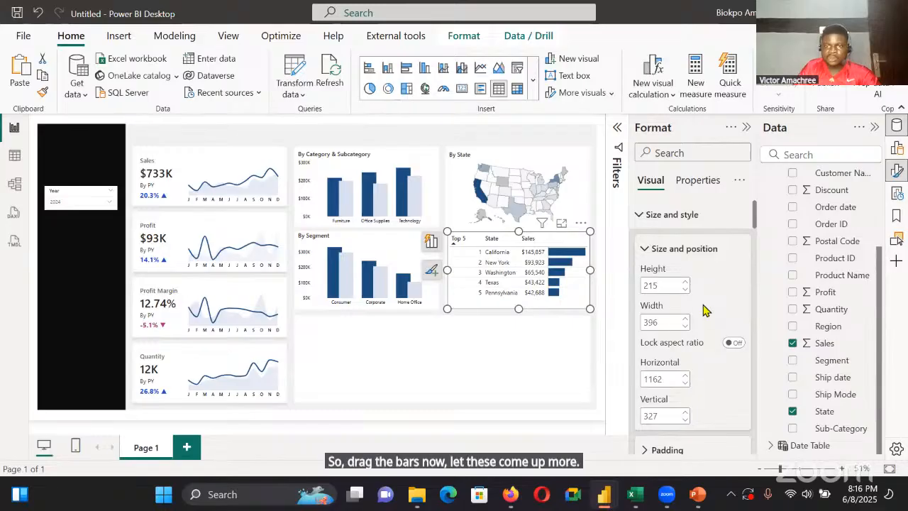
pyautogui.scroll(-5, 695, 316)
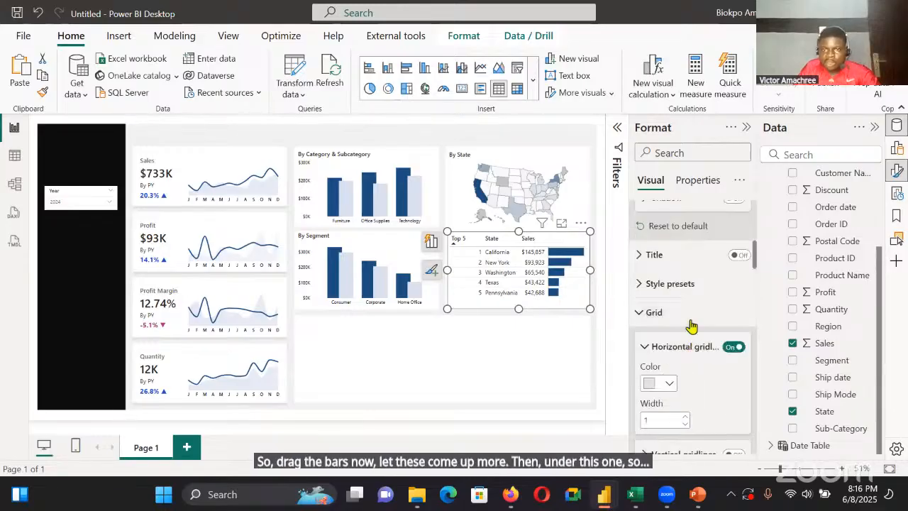
pyautogui.click(689, 320)
pyautogui.scroll(-6, 686, 320)
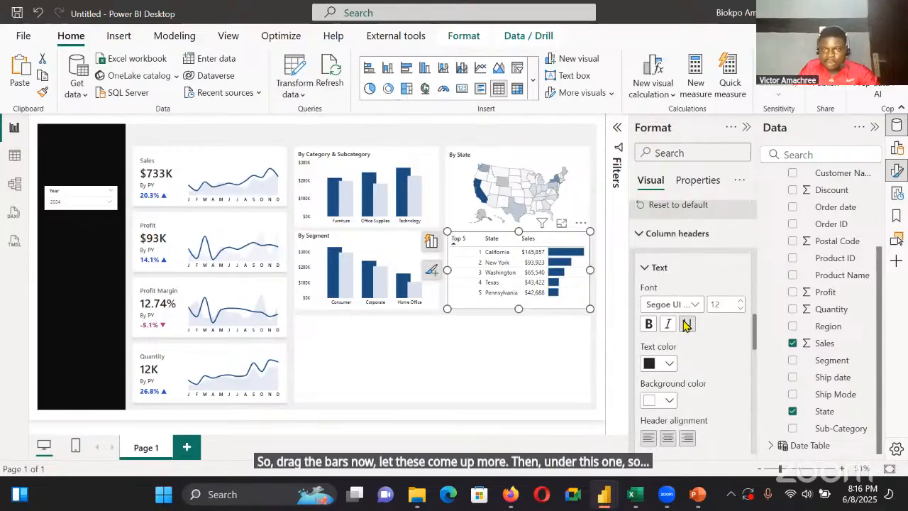
pyautogui.click(652, 245)
pyautogui.scroll(1, 671, 351)
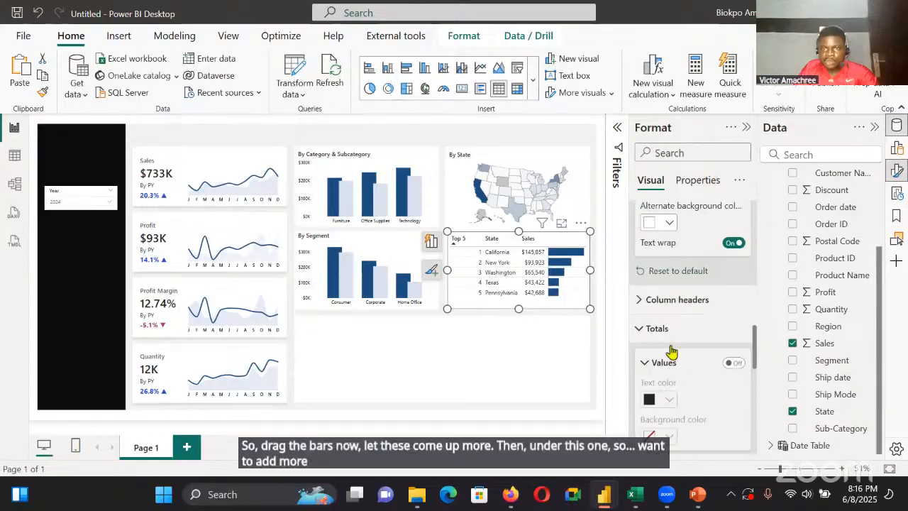
pyautogui.scroll(4, 670, 354)
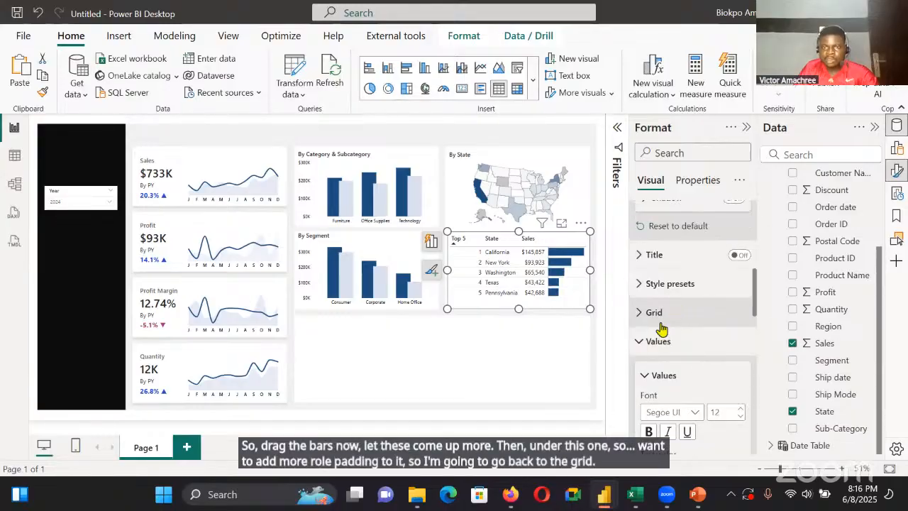
pyautogui.click(661, 326)
pyautogui.scroll(-3, 662, 341)
pyautogui.click(659, 348)
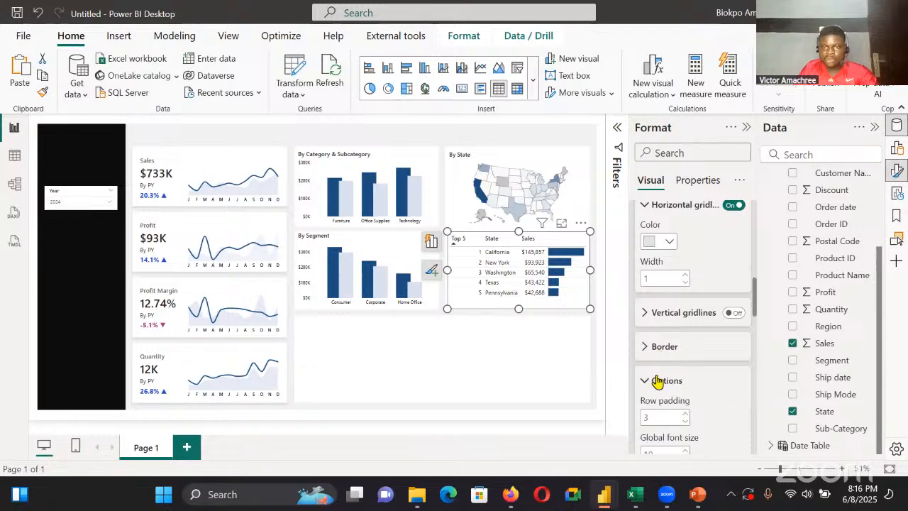
pyautogui.scroll(-2, 683, 354)
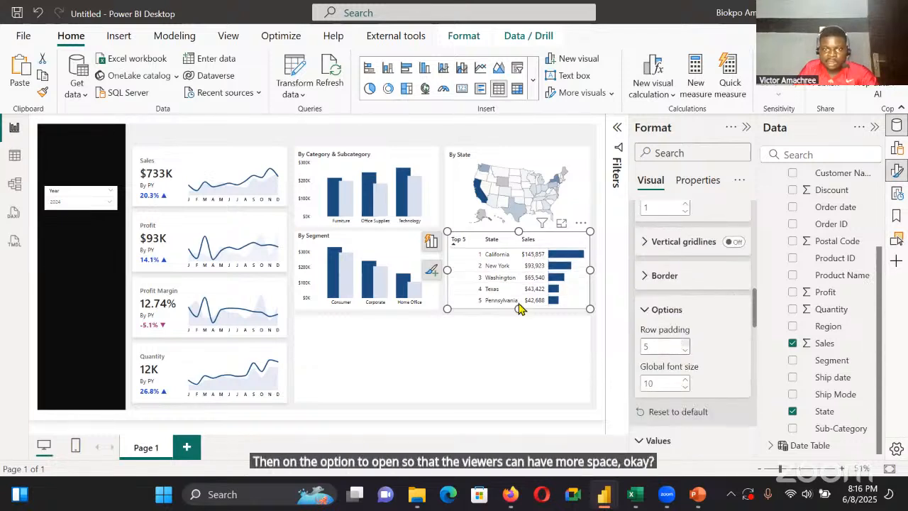
pyautogui.click(537, 325)
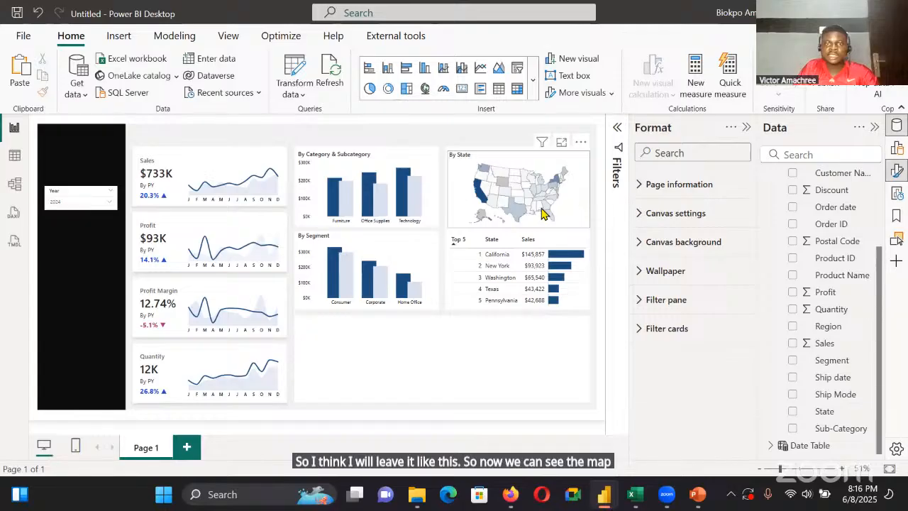
# Sort the top 5 states table by Sales in descending order
pyautogui.moveTo(528, 205)
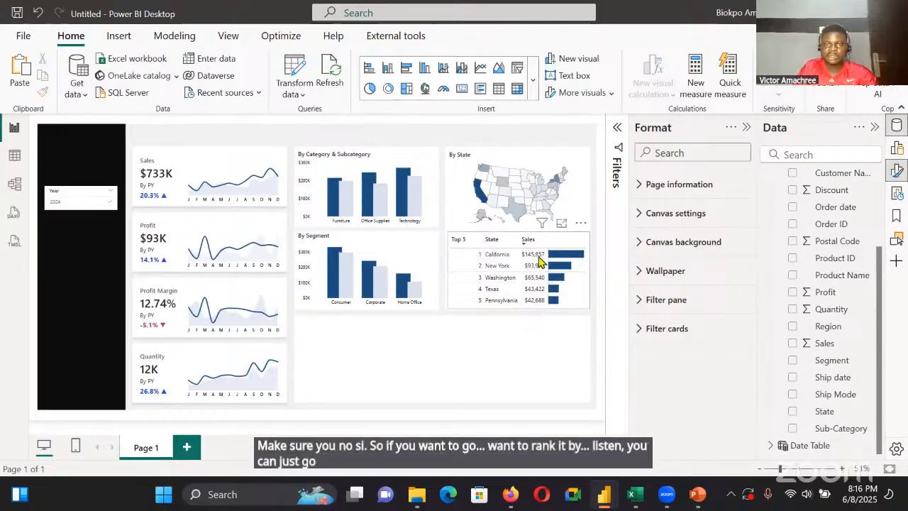
pyautogui.click(529, 242)
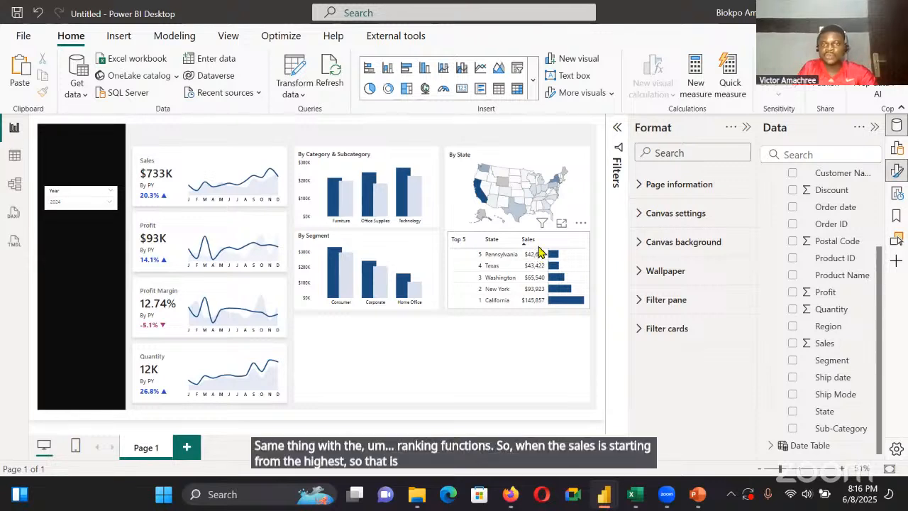
pyautogui.click(530, 241)
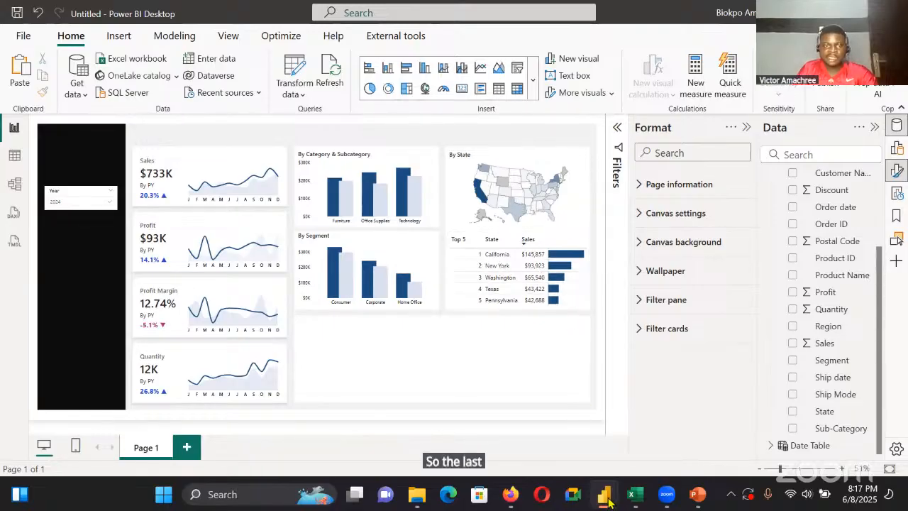
# Examine the region-by-weekday sales matrix in the Superstore Overview report and return to the untitled report
pyautogui.moveTo(602, 488)
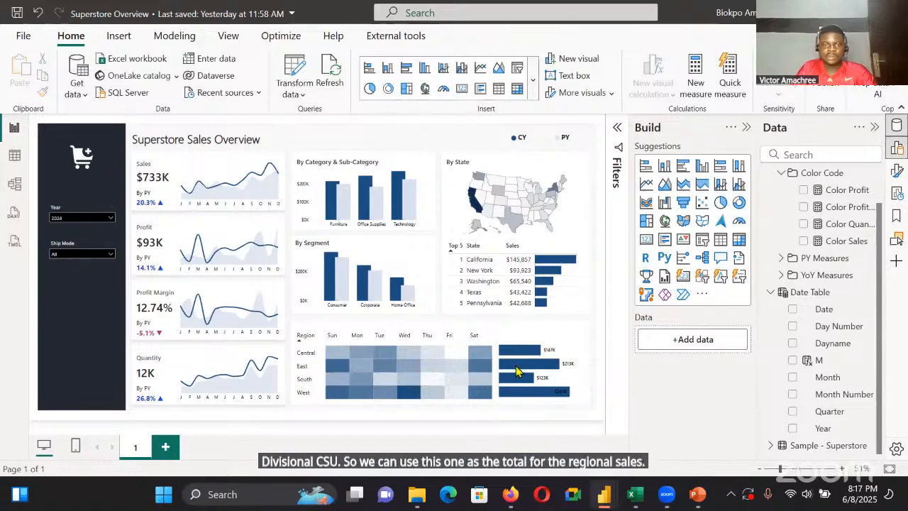
pyautogui.hotkey('alt', 'Tab')
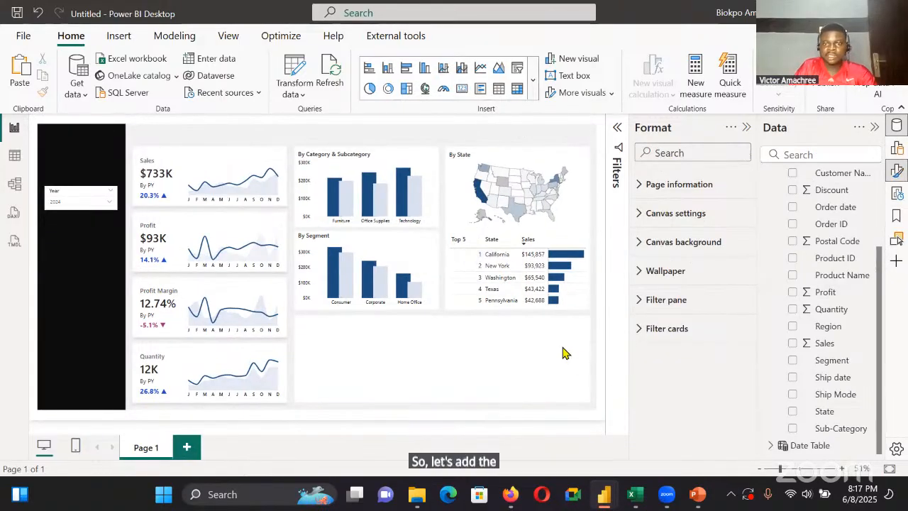
pyautogui.click(561, 305)
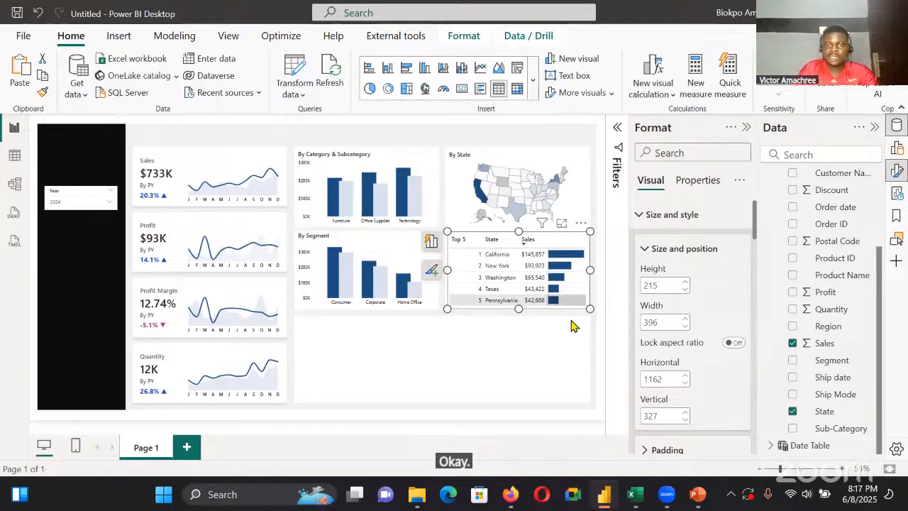
# Add a matrix visual and place it in the empty area below the segment chart, at about horizontal 741, vertical 582
pyautogui.click(575, 333)
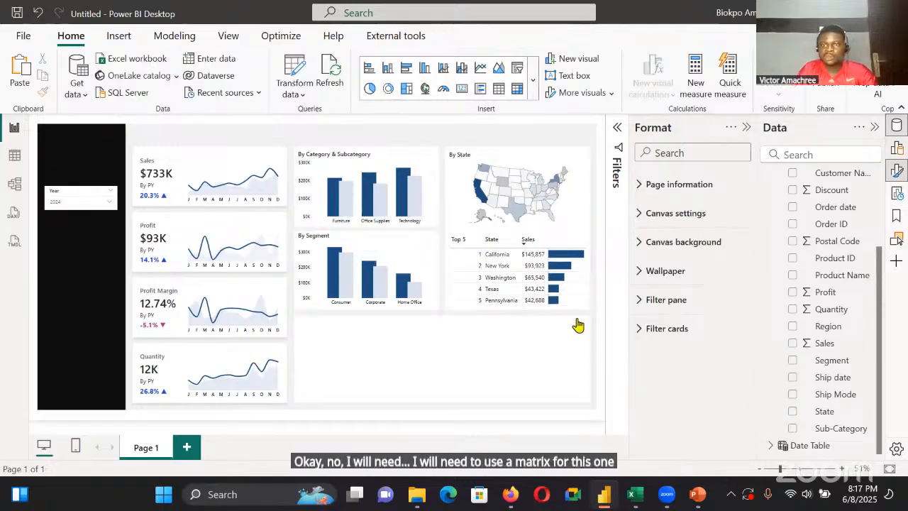
pyautogui.click(898, 148)
pyautogui.click(738, 239)
pyautogui.moveTo(53, 221); pyautogui.dragTo(294, 305)
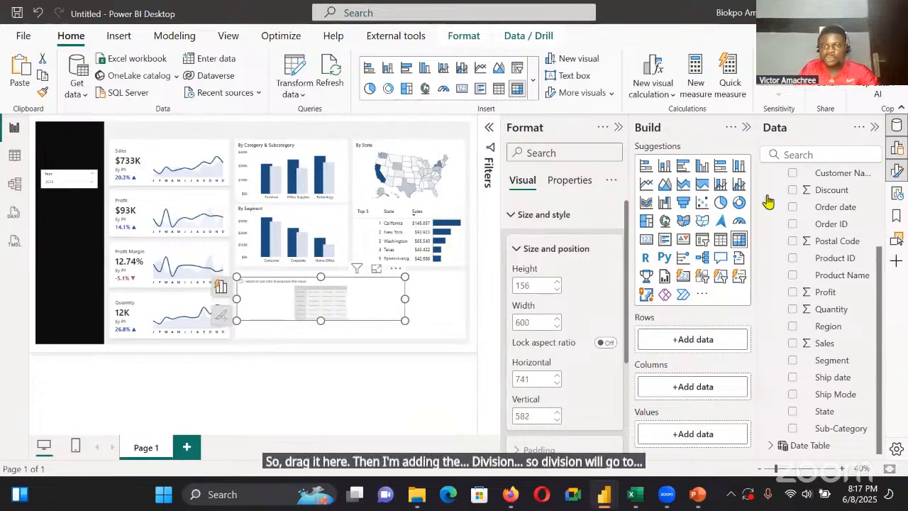
# Assign Region to the matrix rows and Dayname from the Date Table to its columns
pyautogui.click(792, 326)
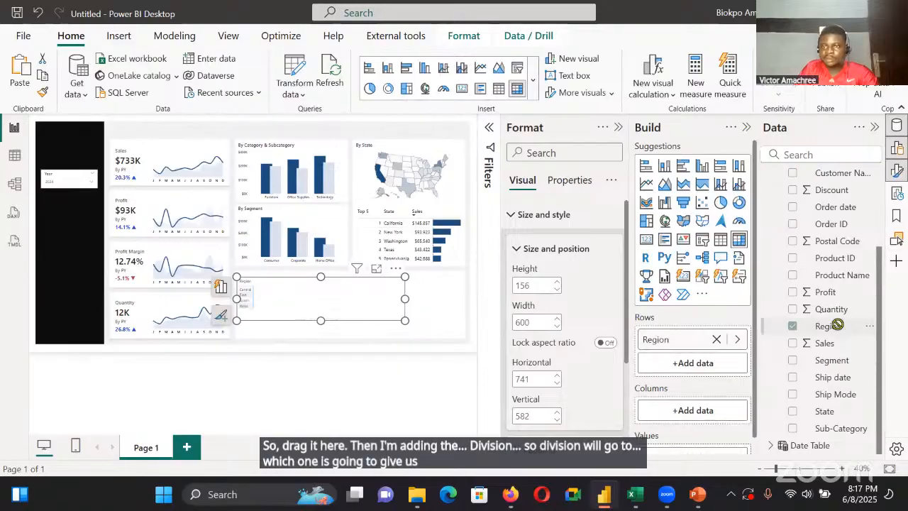
pyautogui.scroll(3, 767, 185)
pyautogui.click(770, 195)
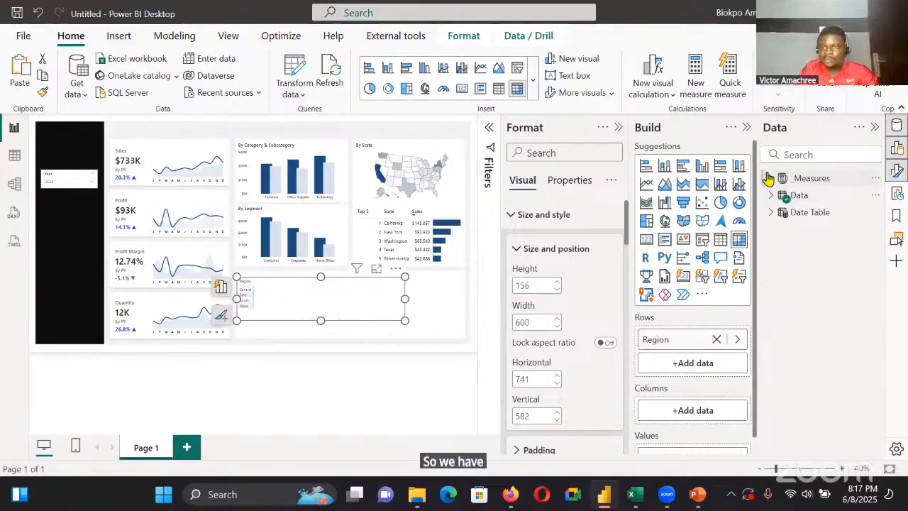
pyautogui.click(770, 178)
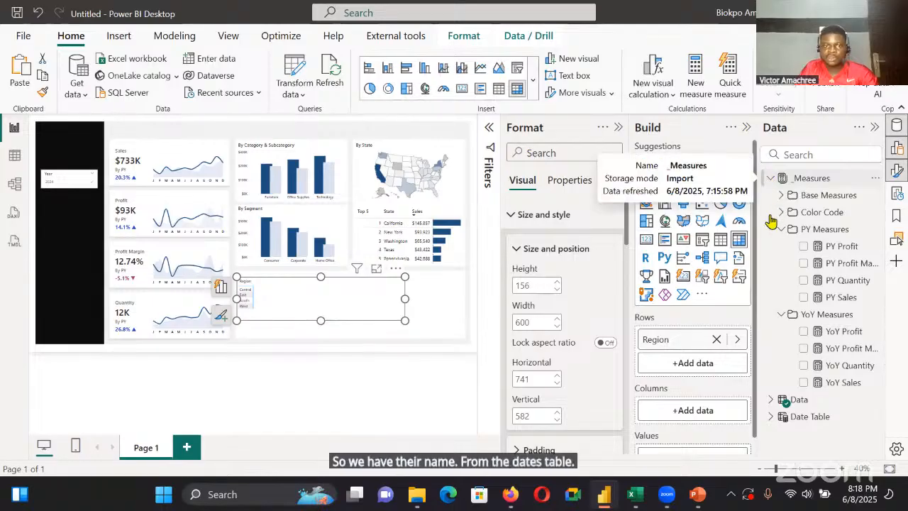
pyautogui.click(770, 178)
pyautogui.click(770, 212)
pyautogui.click(830, 246)
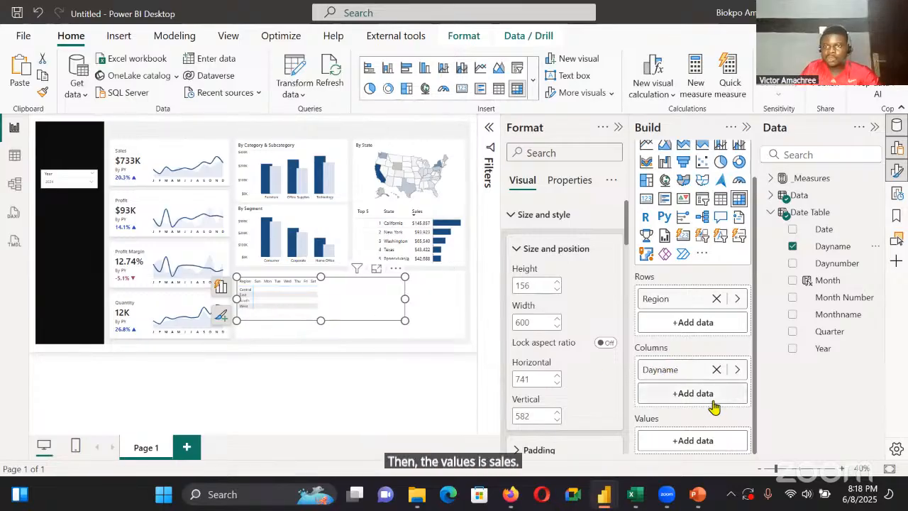
# Add the Sales base measure as the matrix values and close the build options
pyautogui.click(771, 178)
pyautogui.click(781, 195)
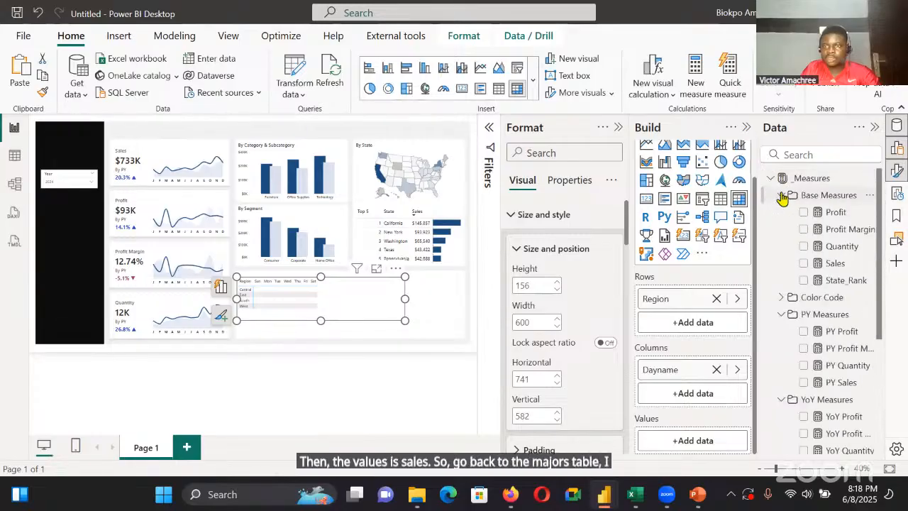
pyautogui.moveTo(816, 267); pyautogui.dragTo(705, 438)
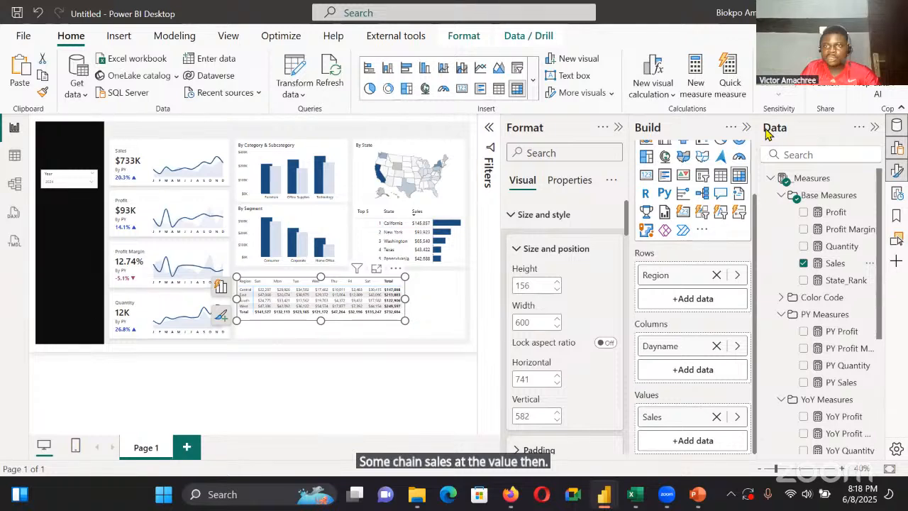
pyautogui.click(745, 128)
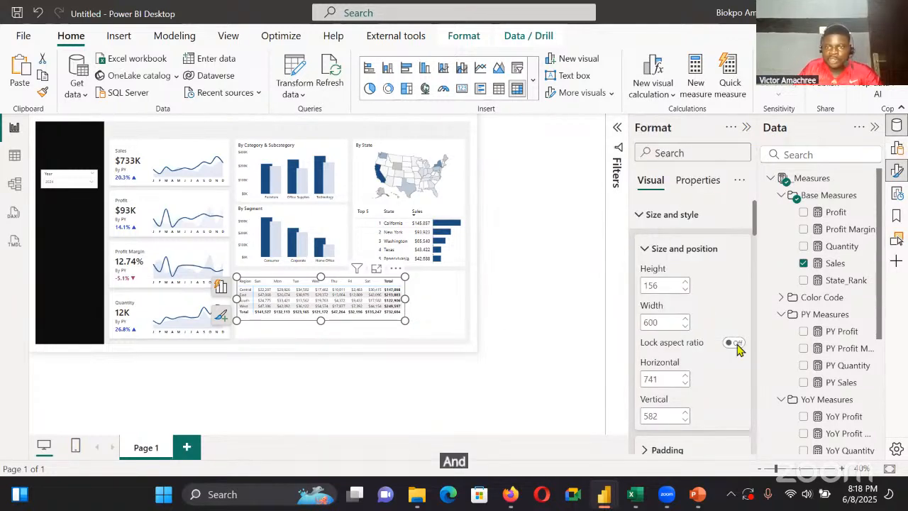
# Turn off the matrix's row subtotals and column subtotals, and extend its height downward
pyautogui.scroll(-10, 720, 351)
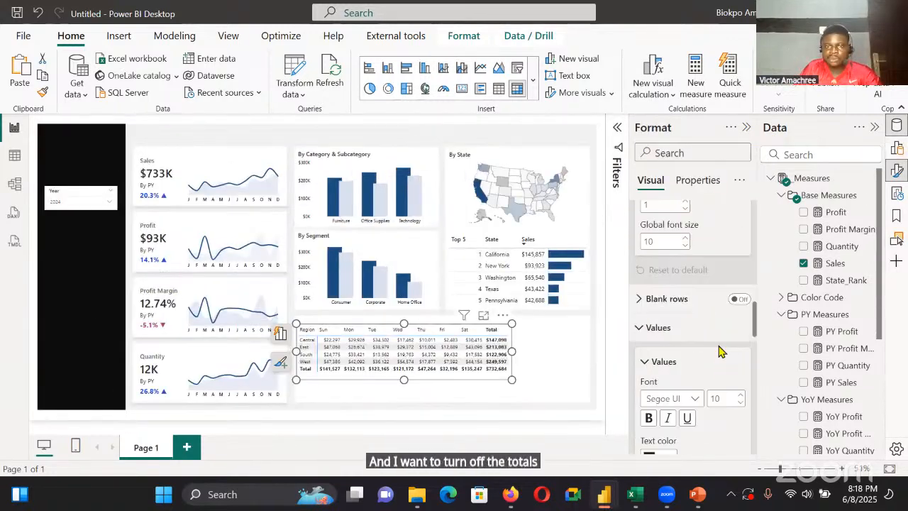
pyautogui.scroll(-7, 744, 241)
pyautogui.click(740, 270)
pyautogui.click(741, 240)
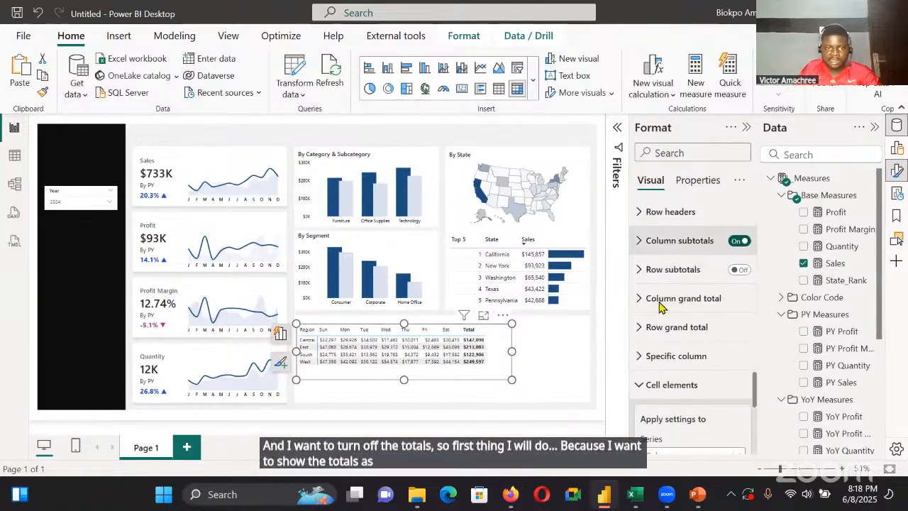
pyautogui.moveTo(404, 380); pyautogui.dragTo(399, 384)
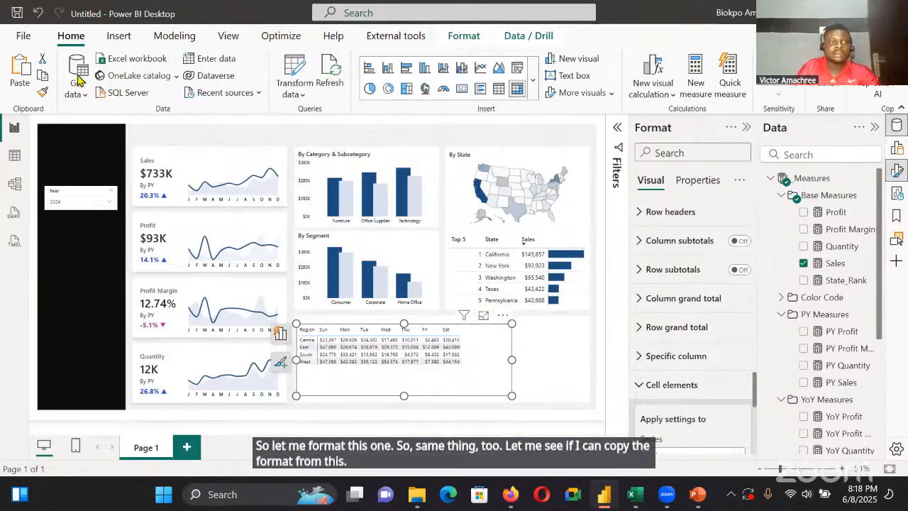
# Copy the top 5 states table's formatting onto the region-by-weekday matrix and enlarge the matrix slightly
pyautogui.click(42, 94)
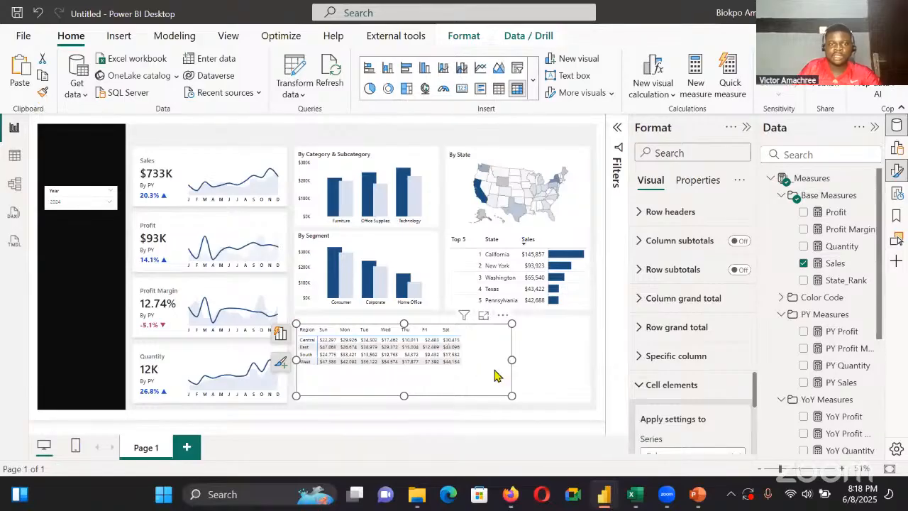
pyautogui.click(493, 305)
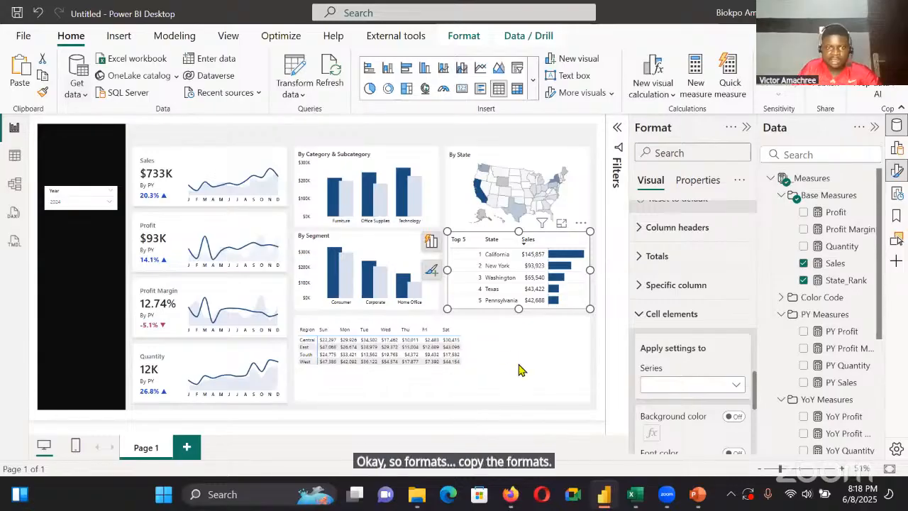
pyautogui.click(403, 405)
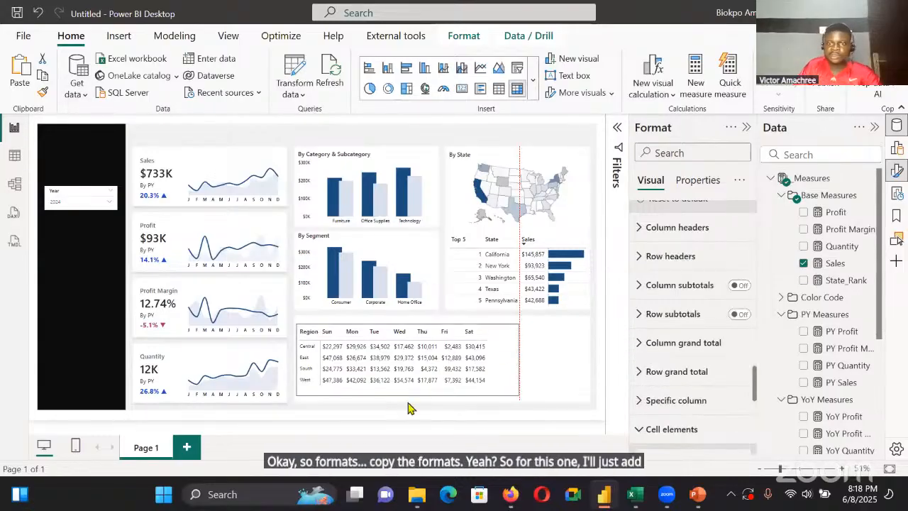
pyautogui.click(305, 363)
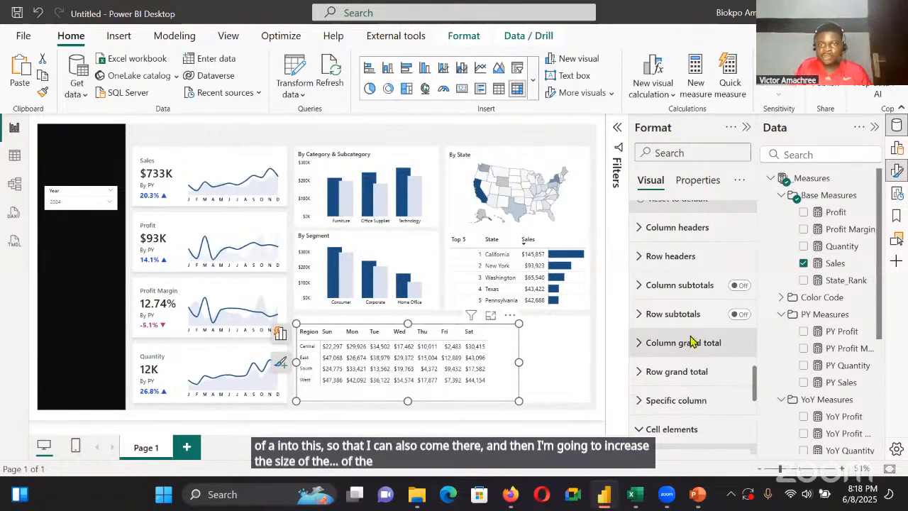
# Set the matrix values' font size to 13 and the grid's row padding to 7
pyautogui.scroll(-5, 698, 338)
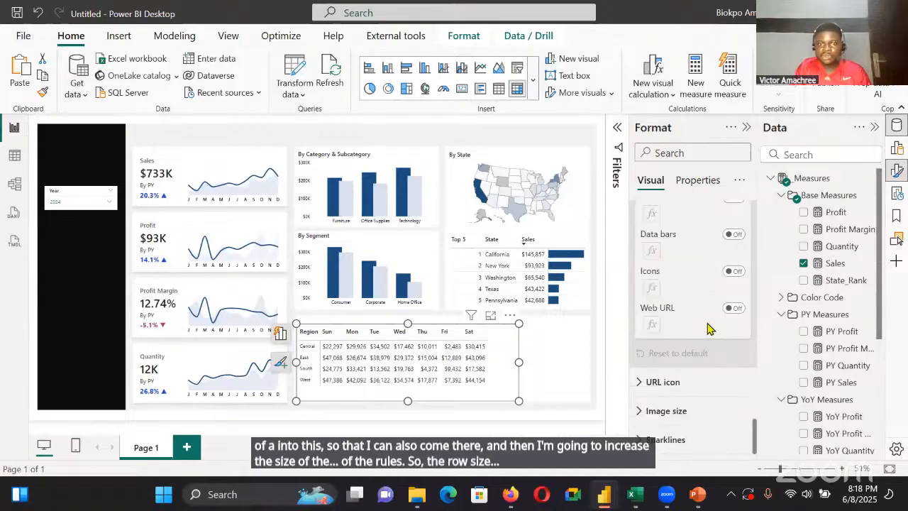
pyautogui.scroll(10, 709, 329)
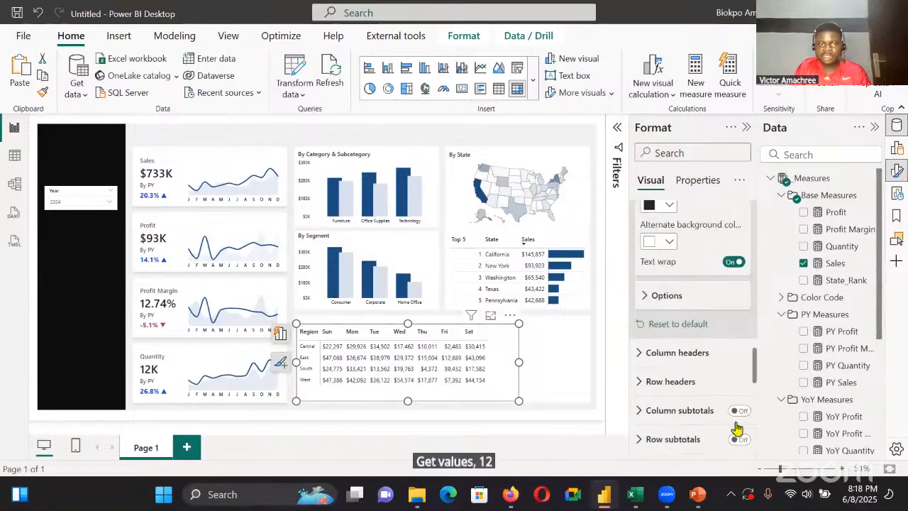
pyautogui.scroll(5, 737, 398)
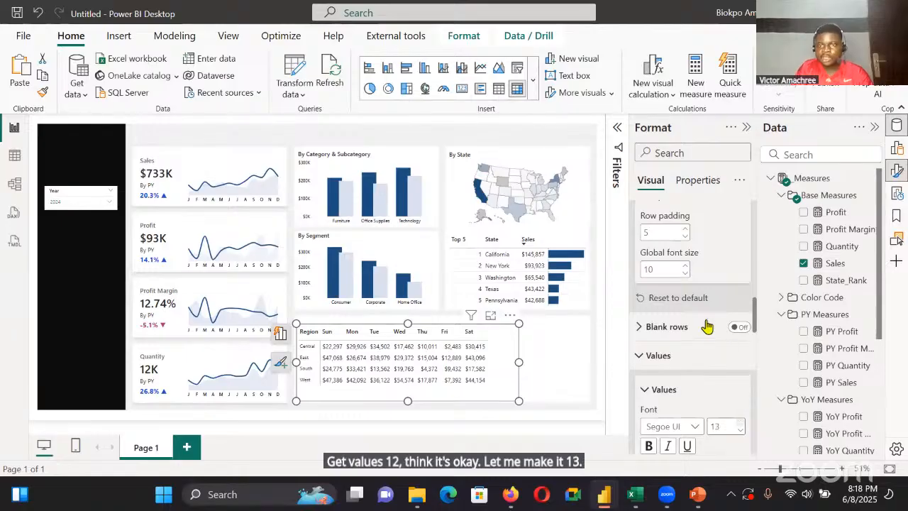
pyautogui.scroll(3, 712, 376)
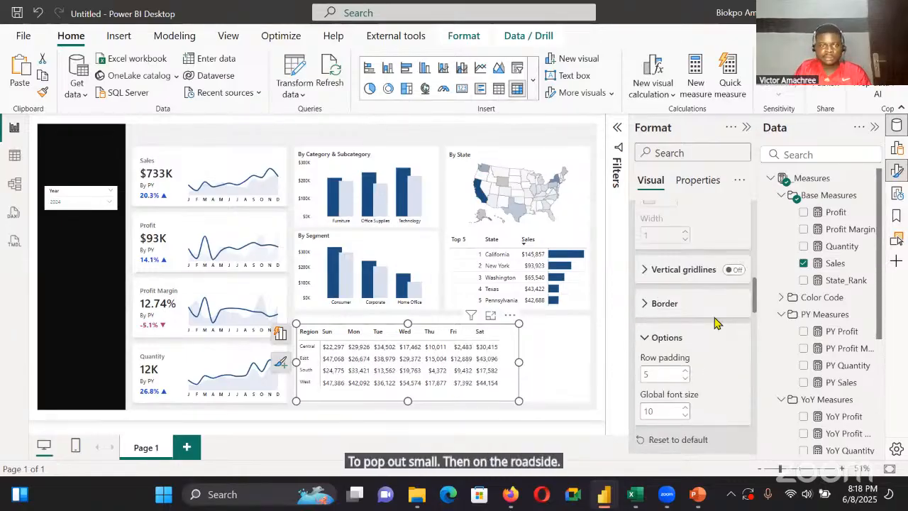
pyautogui.scroll(-1, 715, 323)
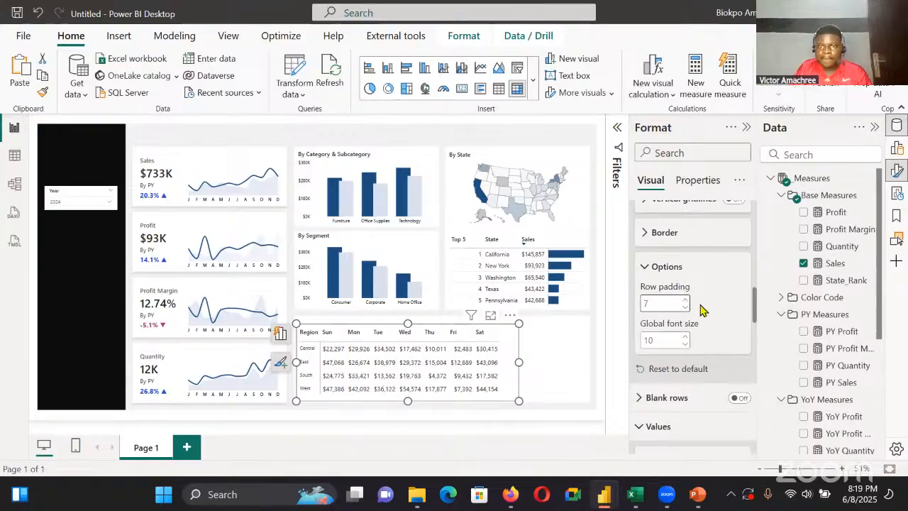
pyautogui.scroll(8, 702, 312)
# Set the font size of the matrix row headers to 13
pyautogui.scroll(-2, 706, 315)
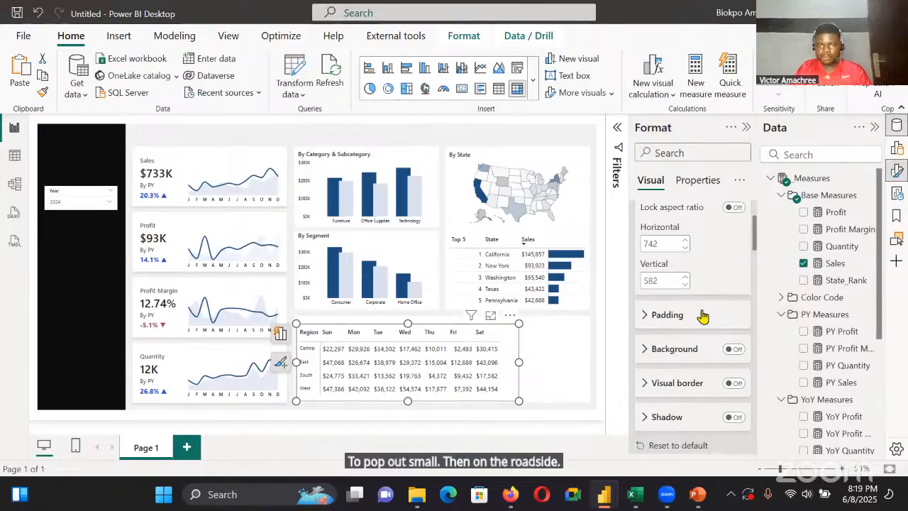
pyautogui.scroll(-6, 699, 334)
pyautogui.click(696, 353)
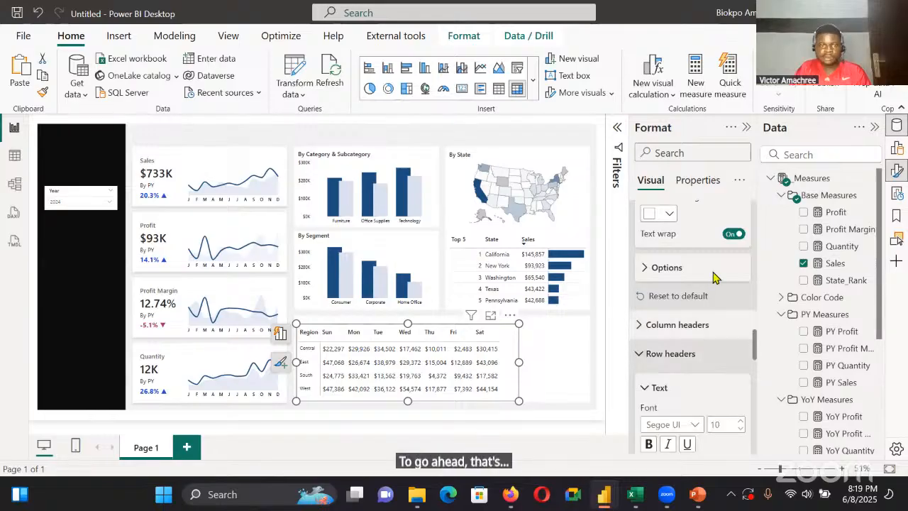
pyautogui.scroll(-4, 715, 277)
pyautogui.click(741, 280)
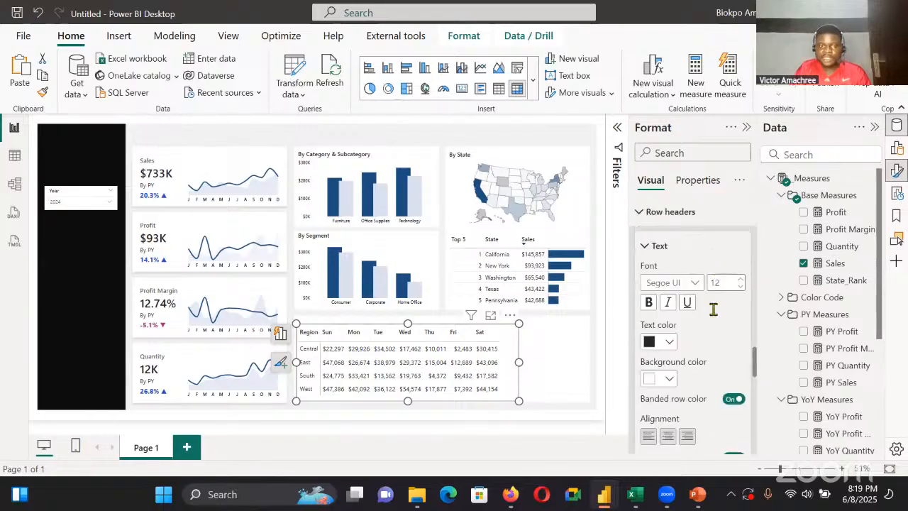
pyautogui.click(740, 280)
pyautogui.click(741, 280)
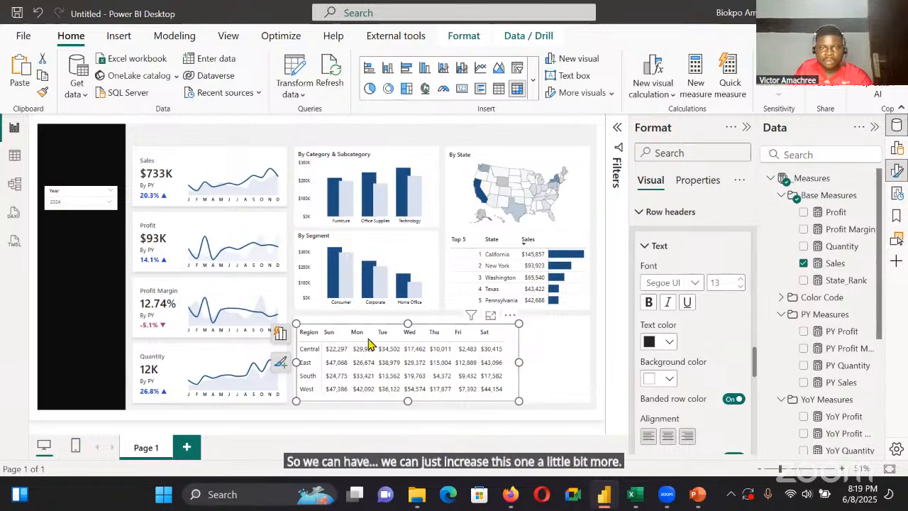
# Narrow the matrix to a width of about 590 so it ends just past the Sat column, and deselect it
pyautogui.moveTo(501, 339); pyautogui.dragTo(510, 363)
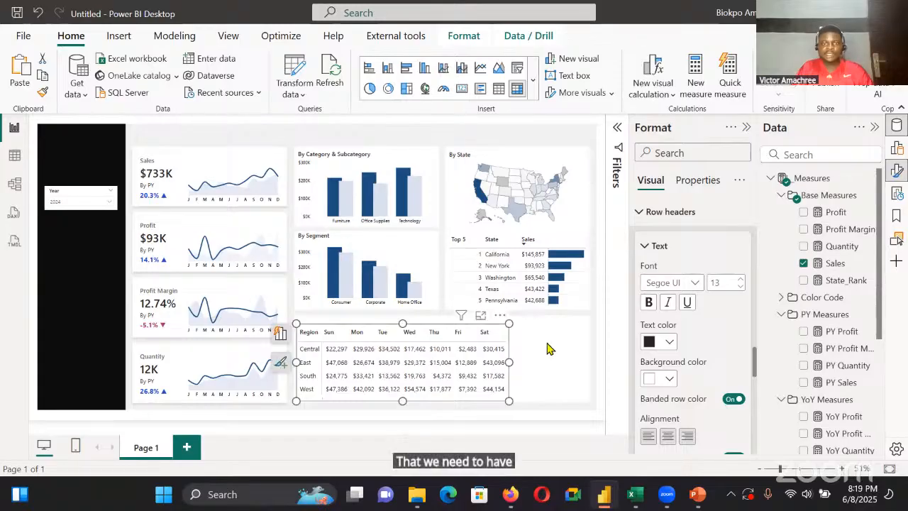
pyautogui.click(547, 348)
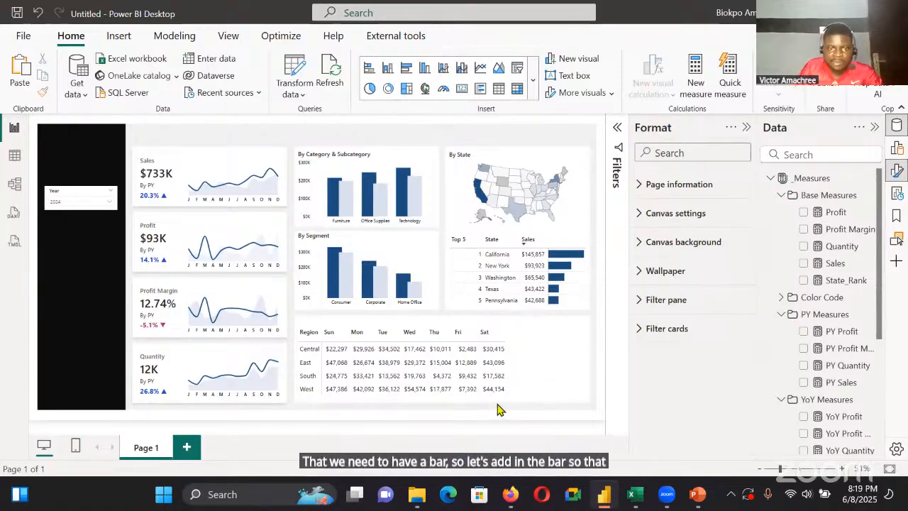
pyautogui.click(547, 378)
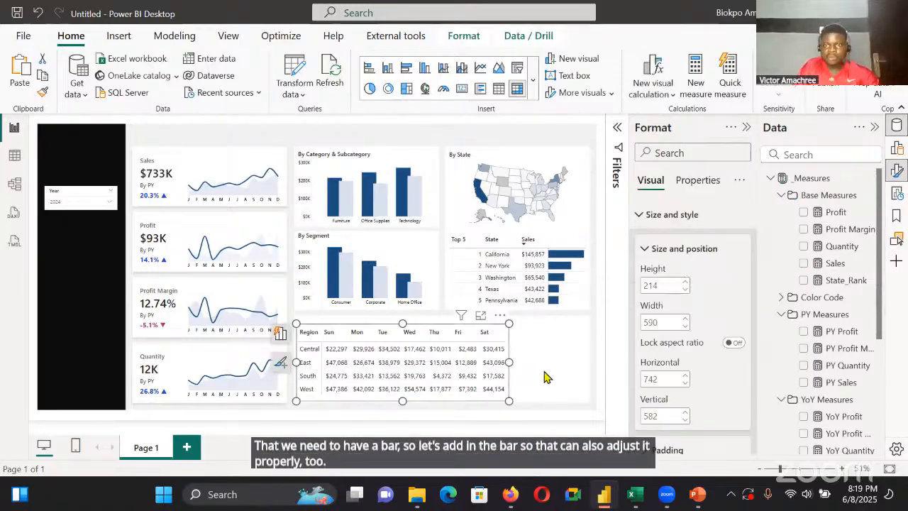
pyautogui.click(546, 377)
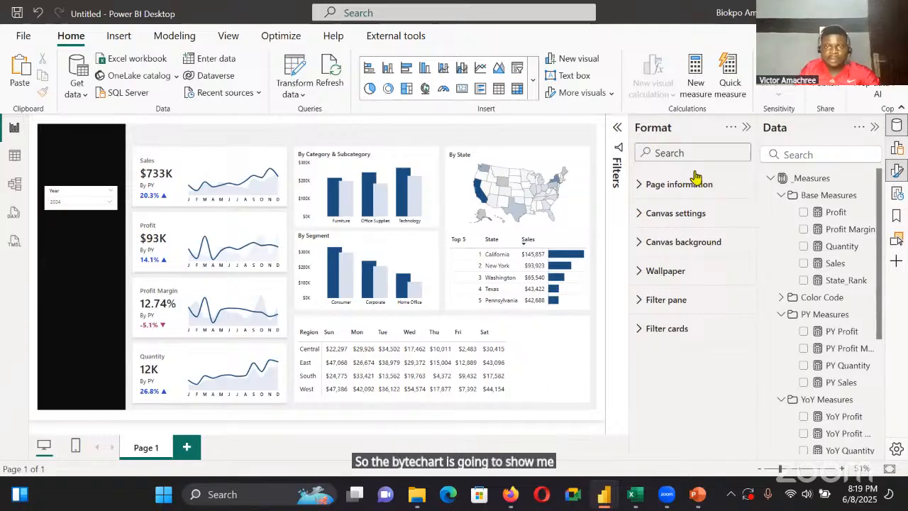
# Add a clustered bar chart in the empty space beside the matrix, with Region on the Y-axis and the Sales measure on the X-axis
pyautogui.click(897, 149)
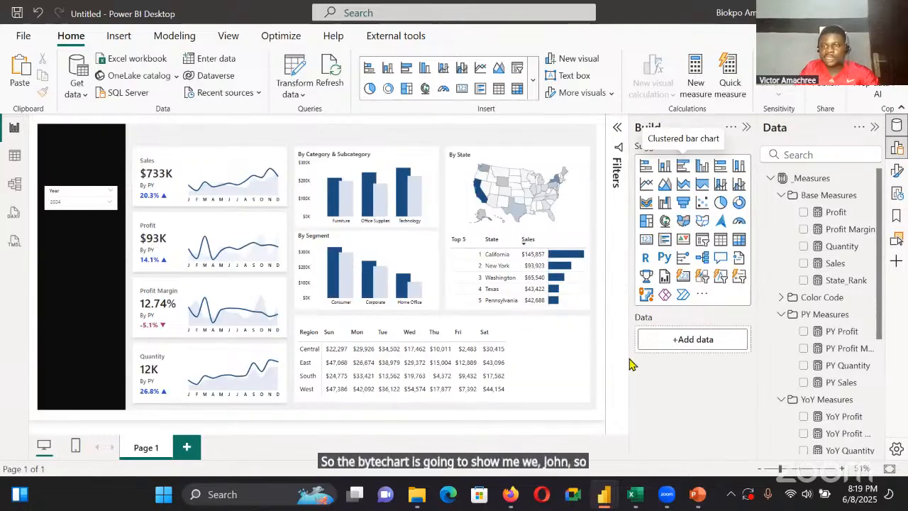
pyautogui.scroll(-3, 833, 360)
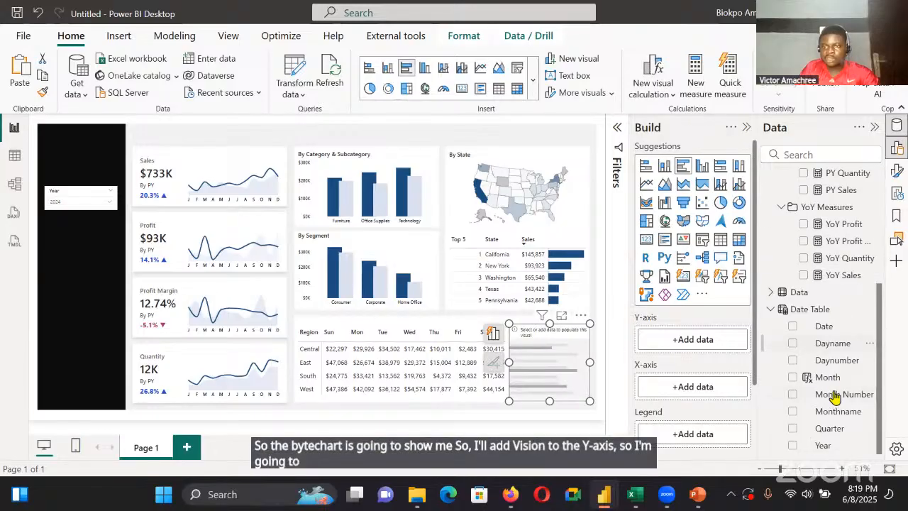
pyautogui.scroll(5, 833, 282)
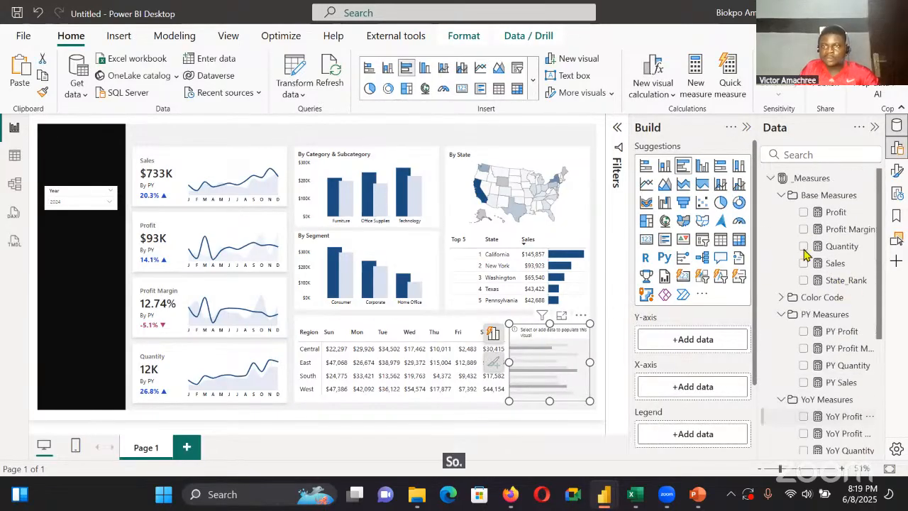
pyautogui.click(770, 178)
pyautogui.click(771, 195)
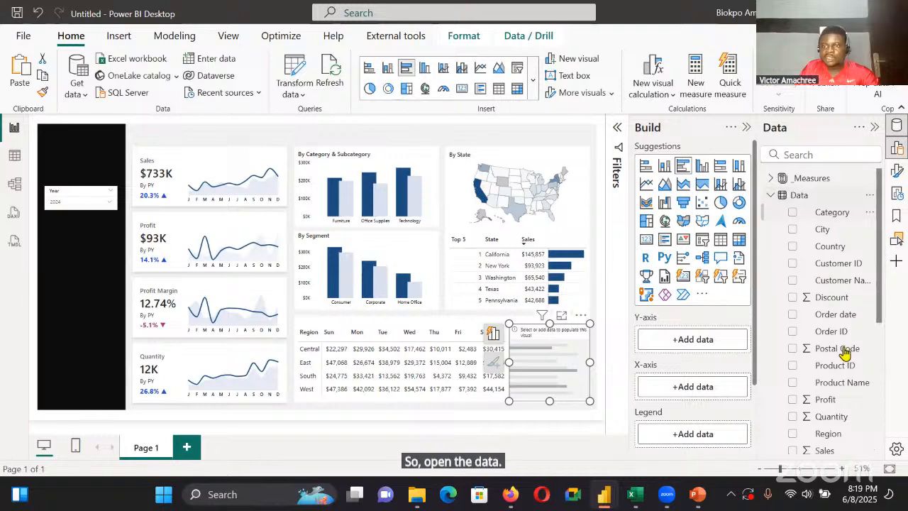
pyautogui.click(830, 433)
pyautogui.click(788, 195)
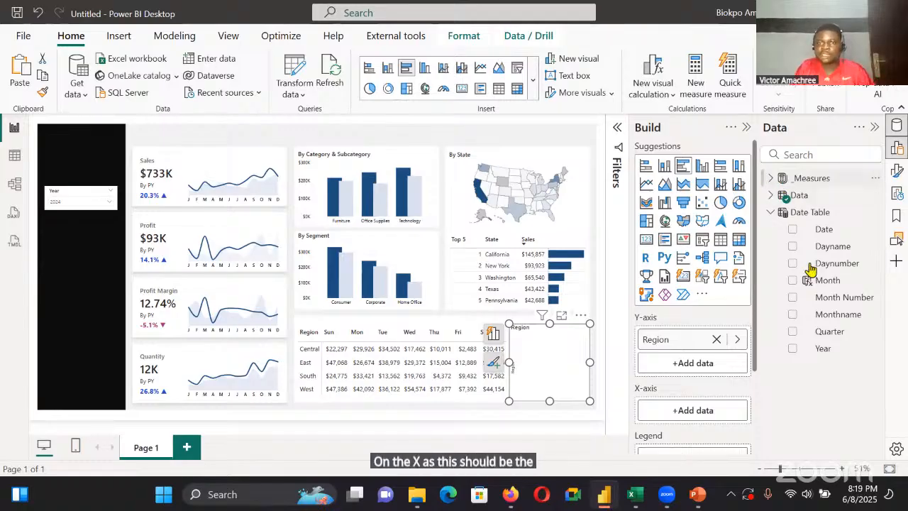
pyautogui.moveTo(812, 266); pyautogui.dragTo(697, 407)
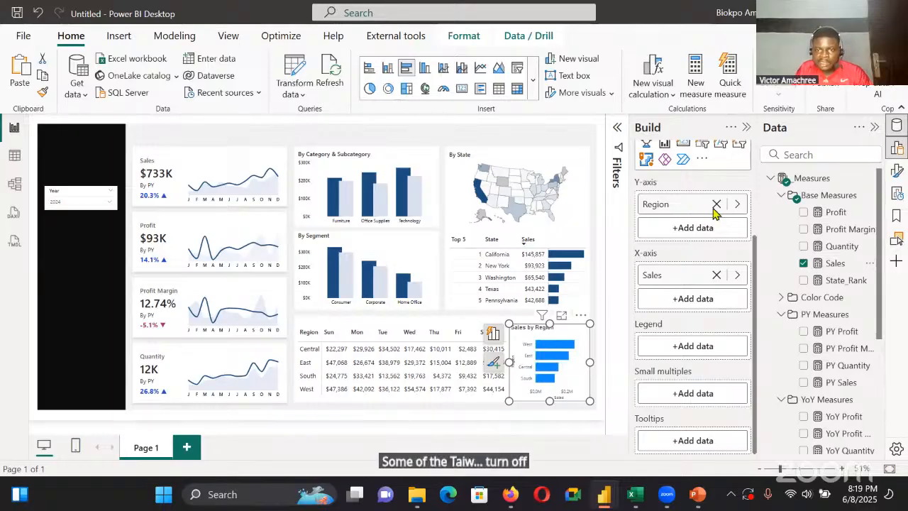
# Turn off the bar chart's title and its X-axis values and X-axis title
pyautogui.click(740, 243)
pyautogui.click(706, 266)
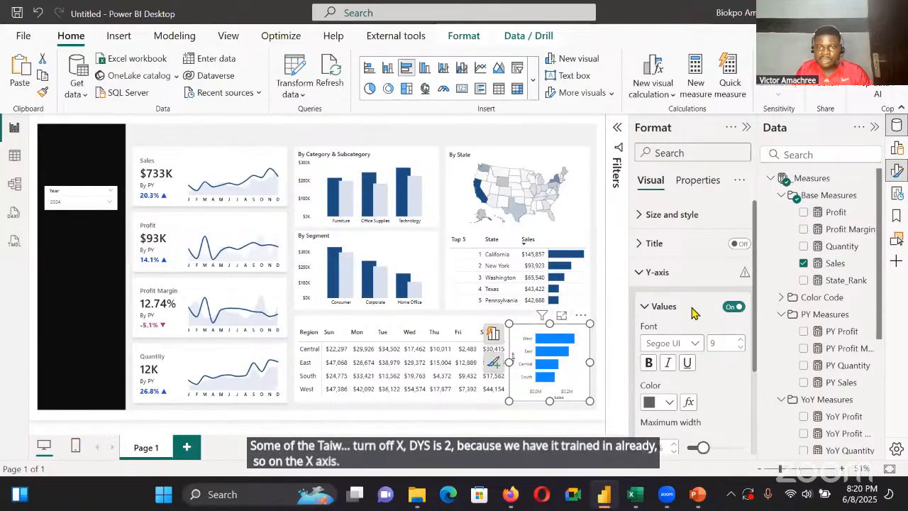
pyautogui.scroll(-3, 693, 312)
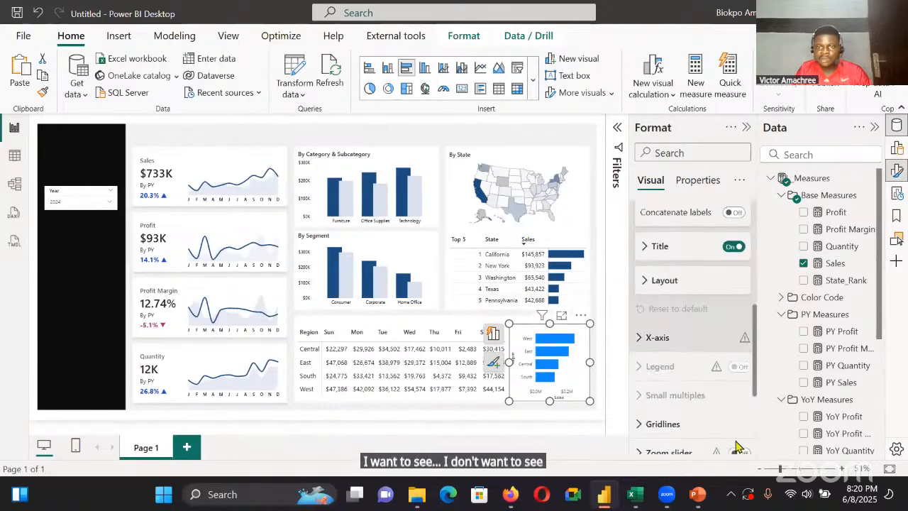
pyautogui.click(735, 339)
pyautogui.scroll(-3, 736, 345)
pyautogui.click(734, 306)
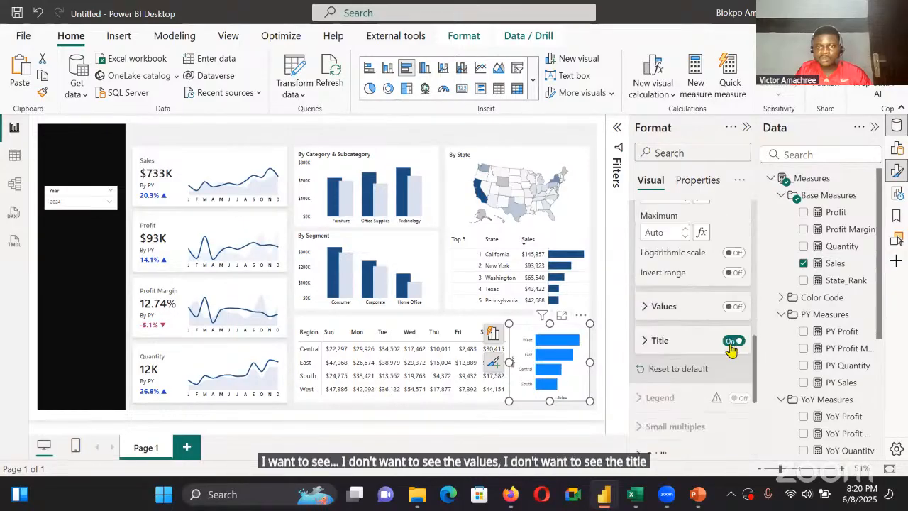
# Turn off the bar chart's Y-axis title and values, and resize the chart so its bars line up with the matrix rows
pyautogui.scroll(3, 724, 355)
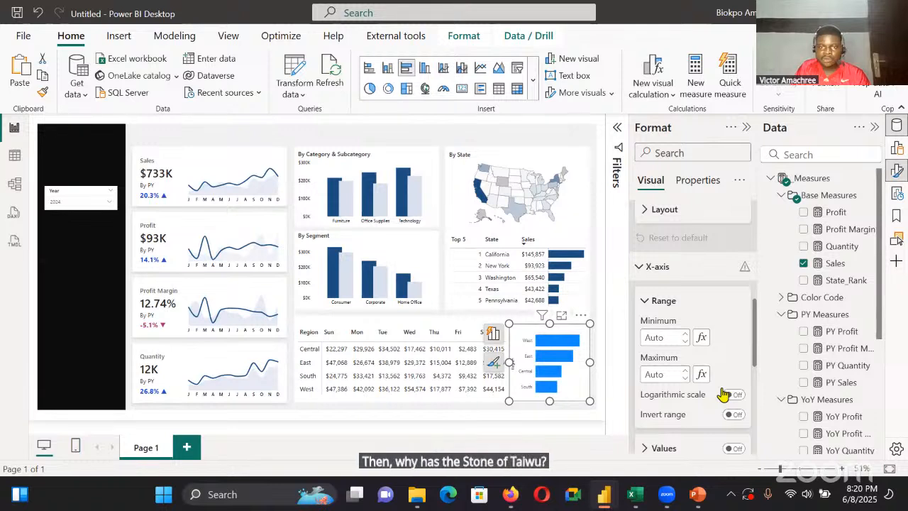
pyautogui.scroll(3, 724, 392)
pyautogui.click(727, 309)
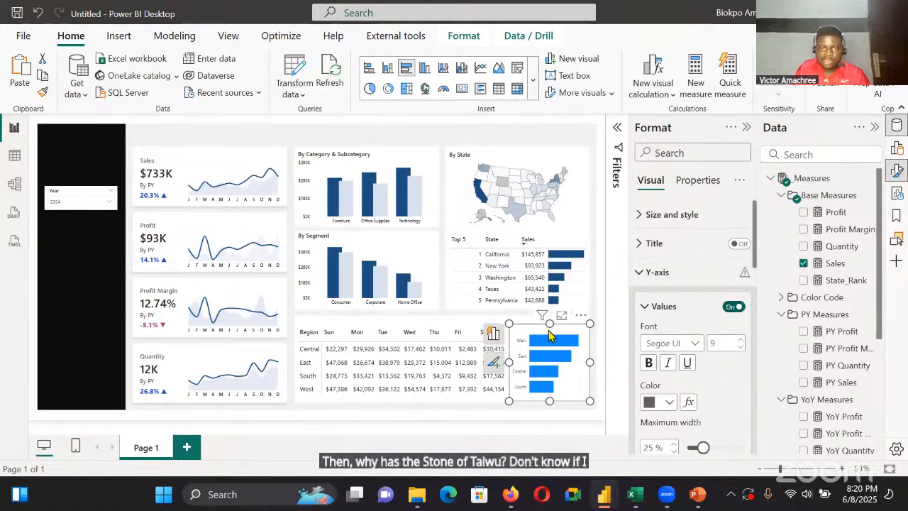
pyautogui.moveTo(549, 402)
pyautogui.mouseDown()
pyautogui.moveTo(549, 419)
pyautogui.moveTo(545, 396)
pyautogui.mouseUp()
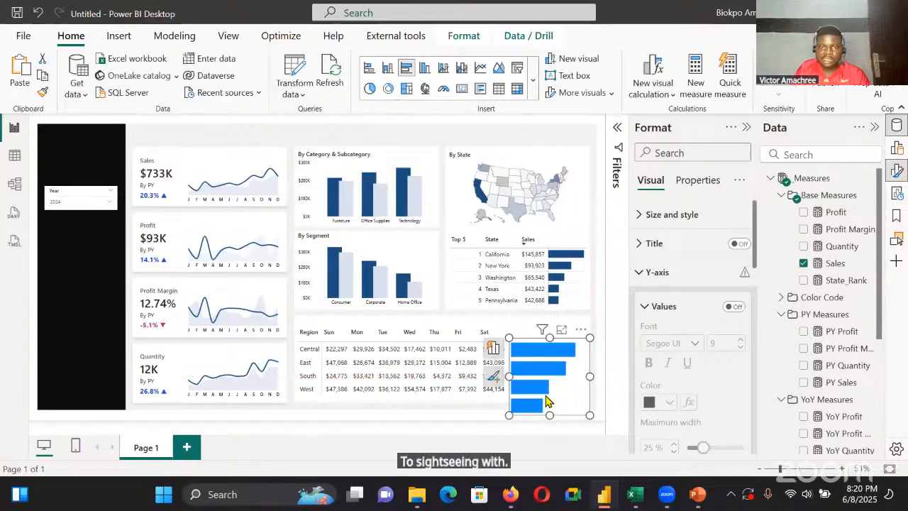
pyautogui.moveTo(549, 340); pyautogui.dragTo(549, 337)
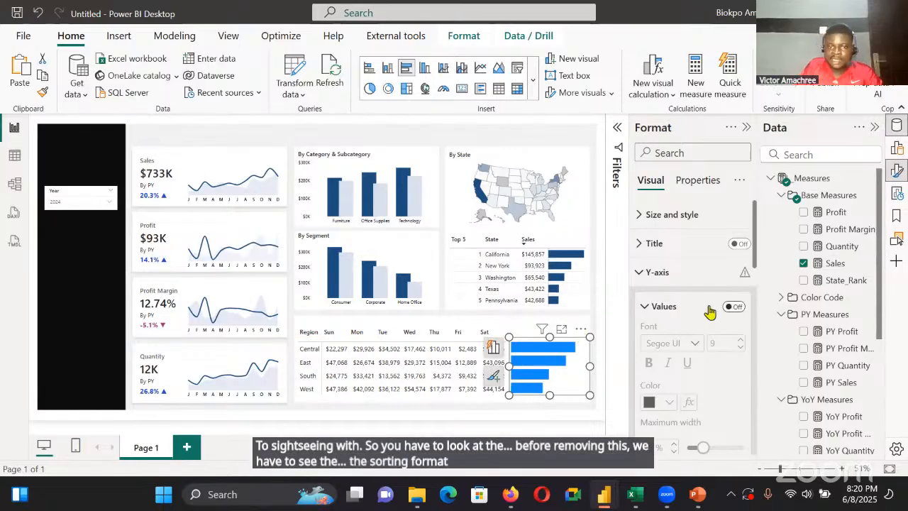
# Turn the Y-axis values back on and sort the bar chart's axis by Region in ascending order
pyautogui.click(732, 307)
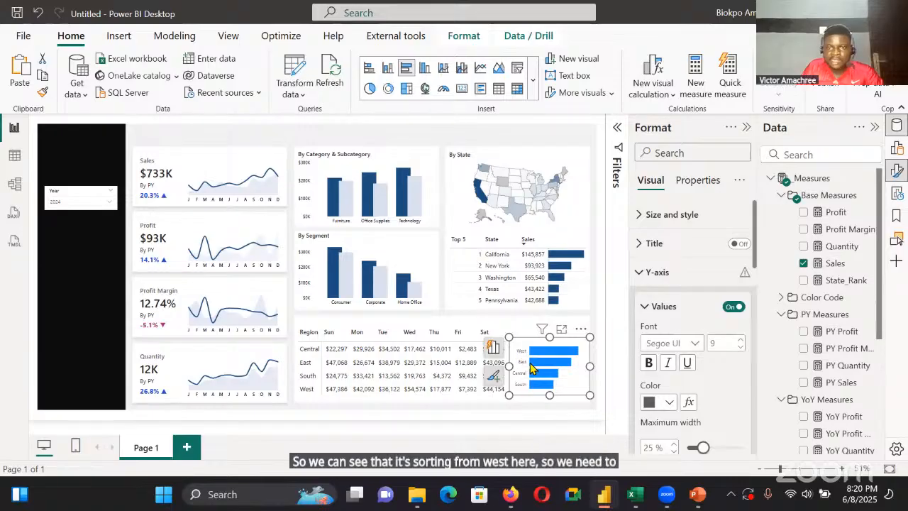
pyautogui.click(581, 330)
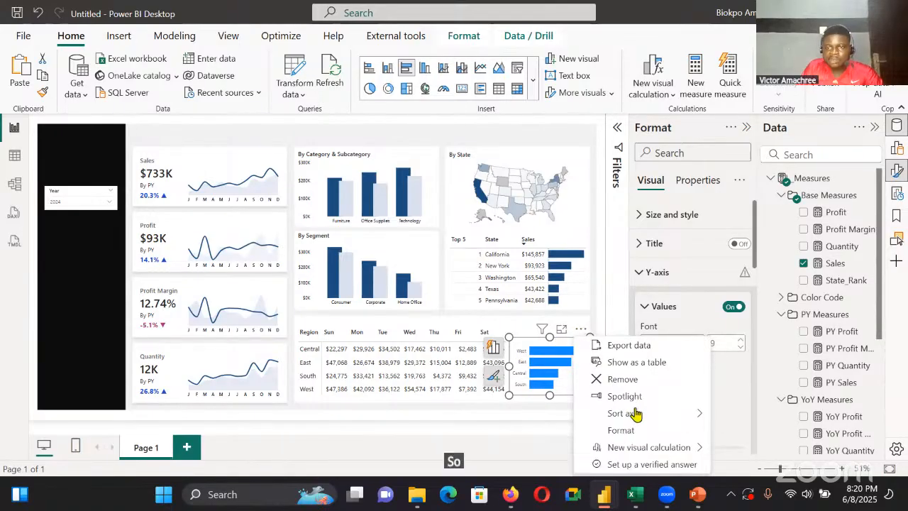
pyautogui.moveTo(649, 416)
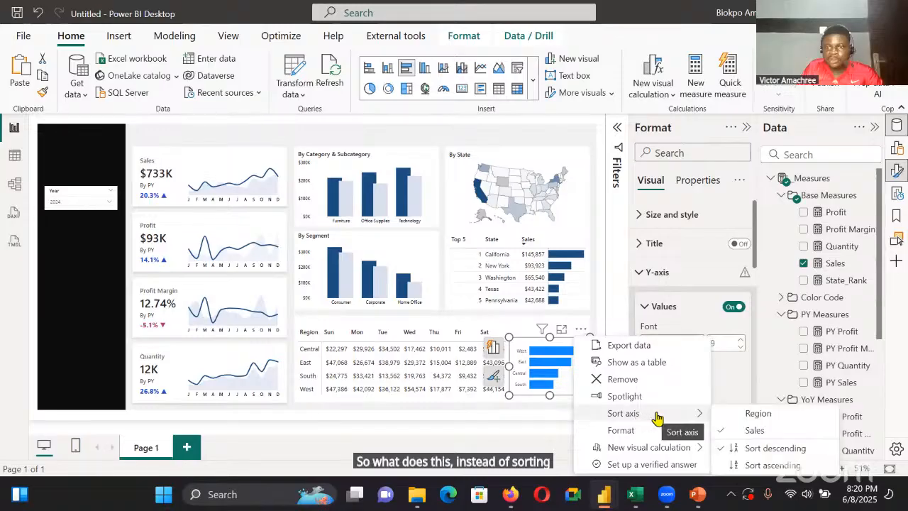
pyautogui.click(718, 408)
pyautogui.click(581, 329)
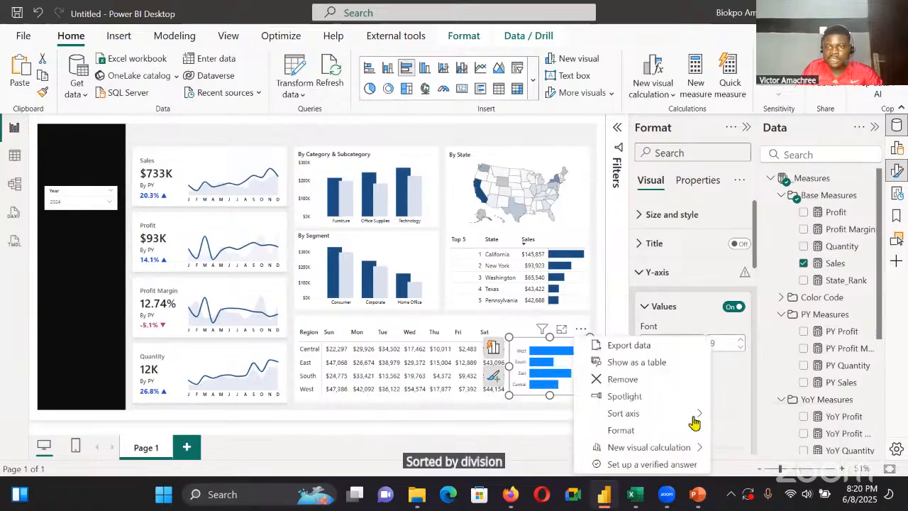
pyautogui.moveTo(695, 418)
pyautogui.click(749, 468)
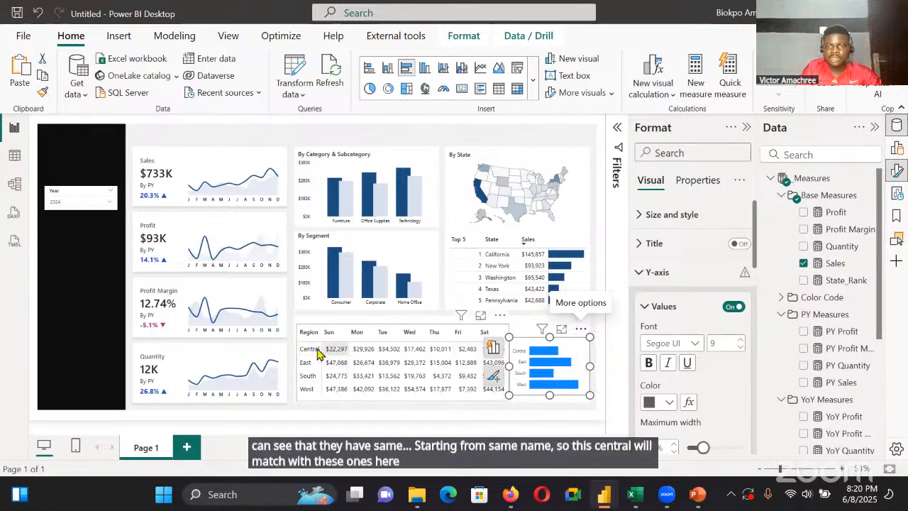
# Turn off the bar chart's Y-axis values and recolor its bars with the recently used dark blue
pyautogui.click(733, 307)
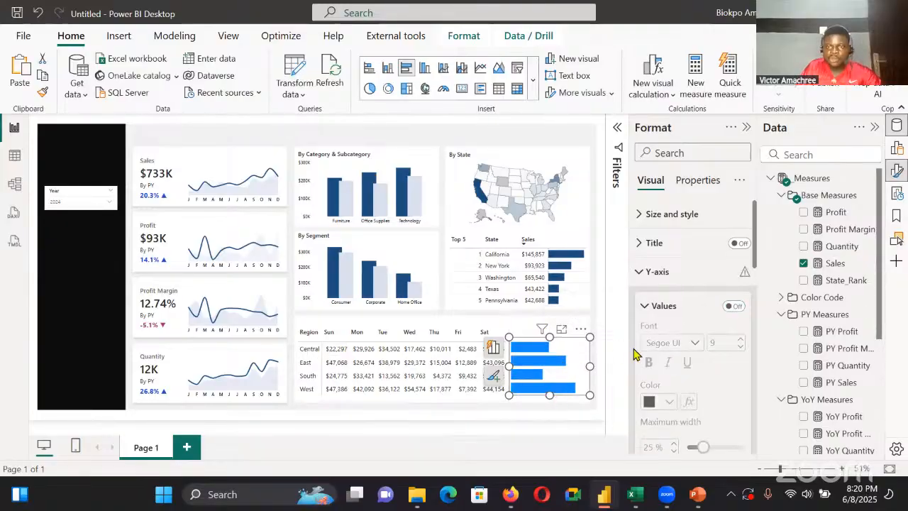
pyautogui.scroll(-5, 686, 357)
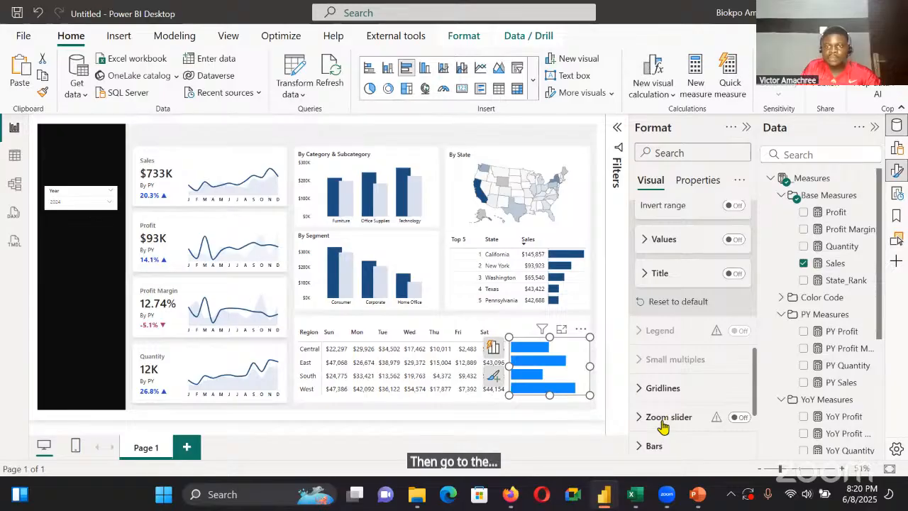
pyautogui.scroll(-2, 660, 368)
pyautogui.click(654, 325)
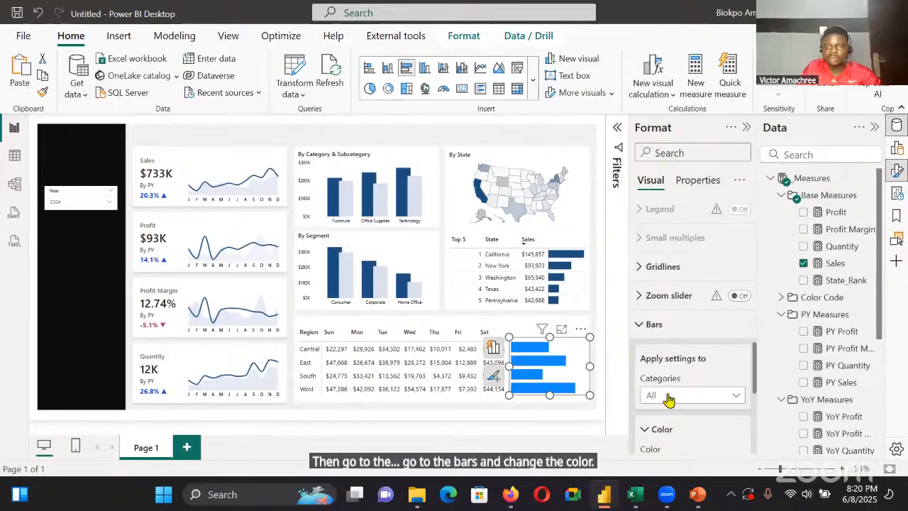
pyautogui.scroll(-3, 667, 397)
pyautogui.click(659, 256)
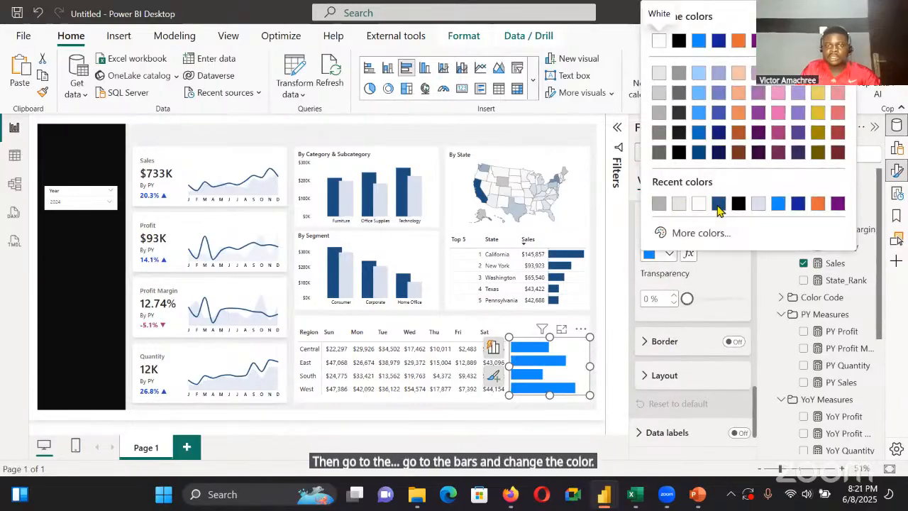
pyautogui.click(718, 205)
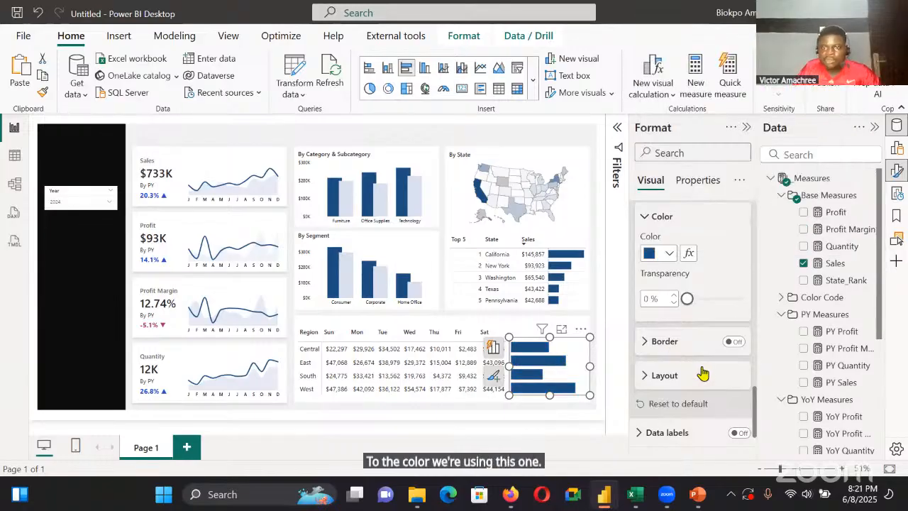
# Turn on the bar chart's data labels and set their value font to Segoe UI Semibold
pyautogui.scroll(-2, 703, 374)
pyautogui.click(738, 352)
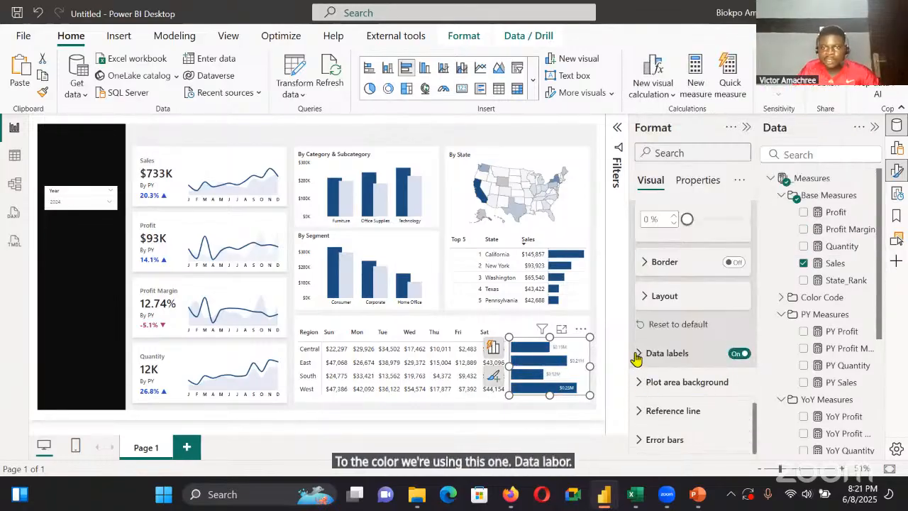
pyautogui.click(640, 355)
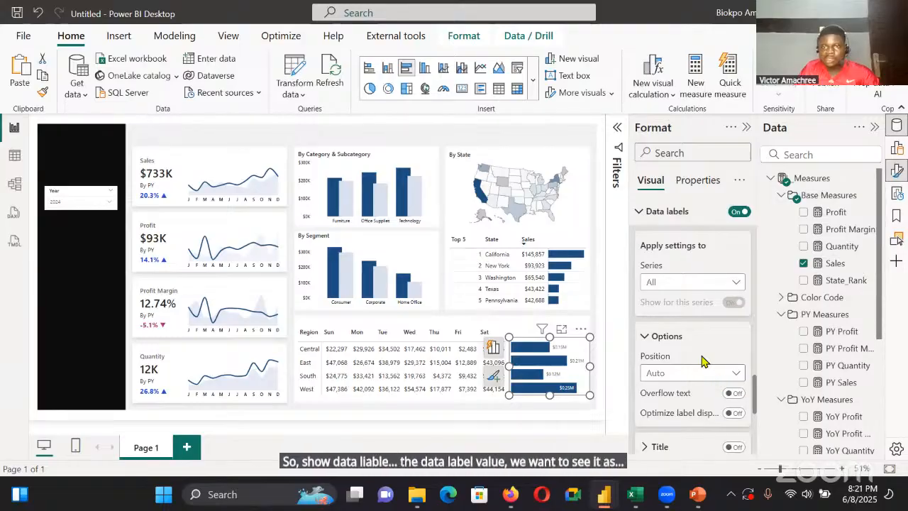
pyautogui.scroll(-3, 701, 391)
pyautogui.click(696, 425)
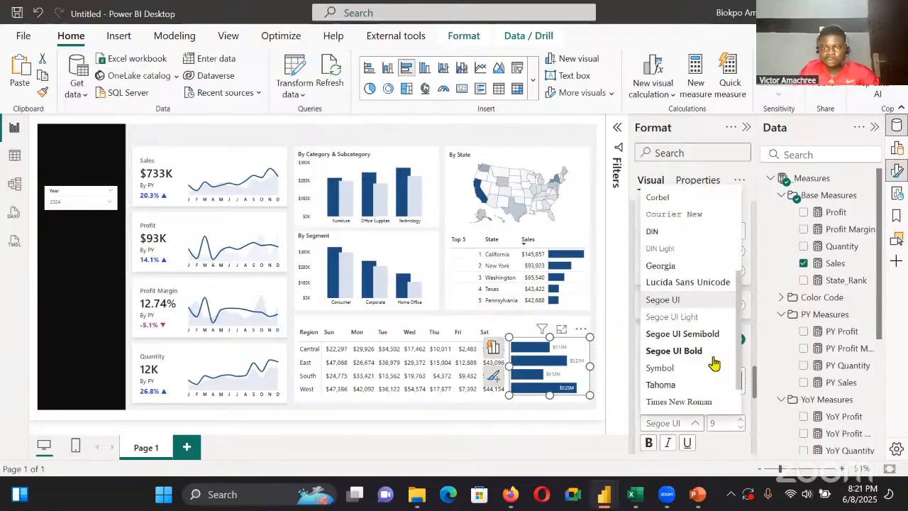
pyautogui.click(709, 335)
# Set the bar chart's data label display units to Thousands and their position to Outside end
pyautogui.scroll(-3, 692, 347)
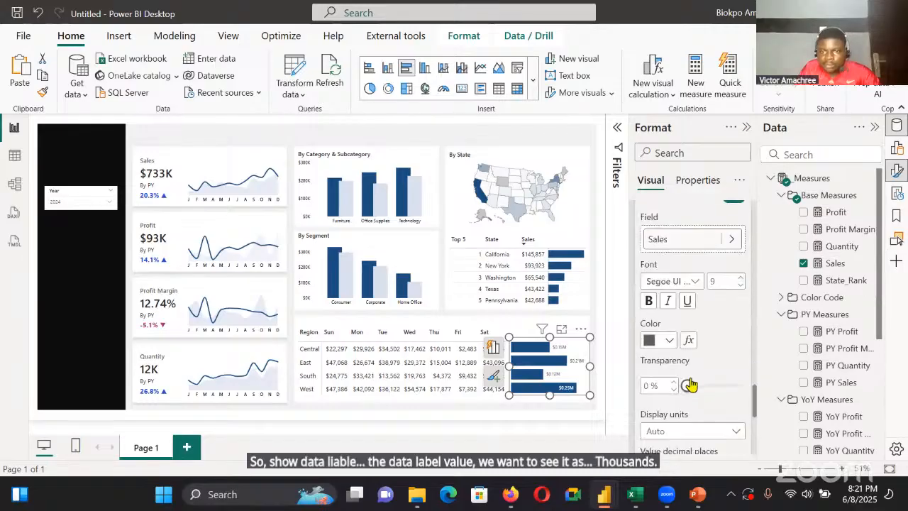
pyautogui.scroll(-4, 695, 332)
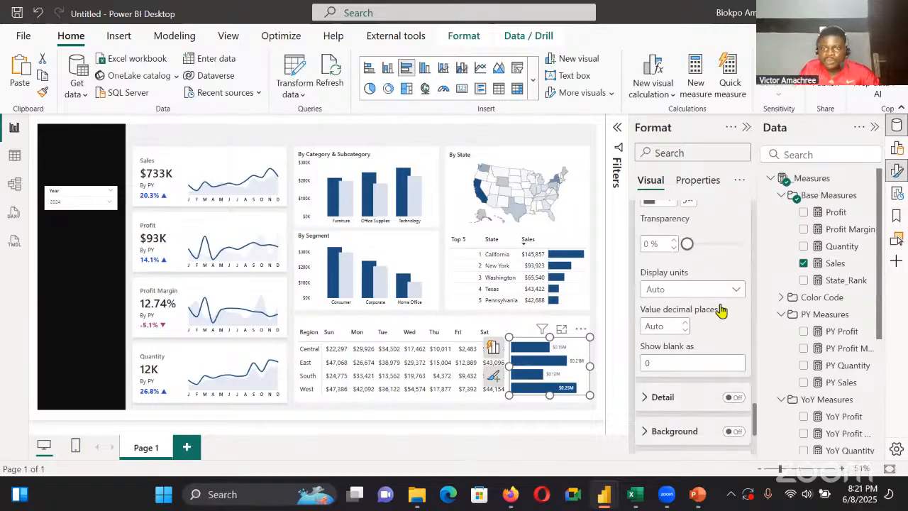
pyautogui.click(691, 289)
pyautogui.click(695, 342)
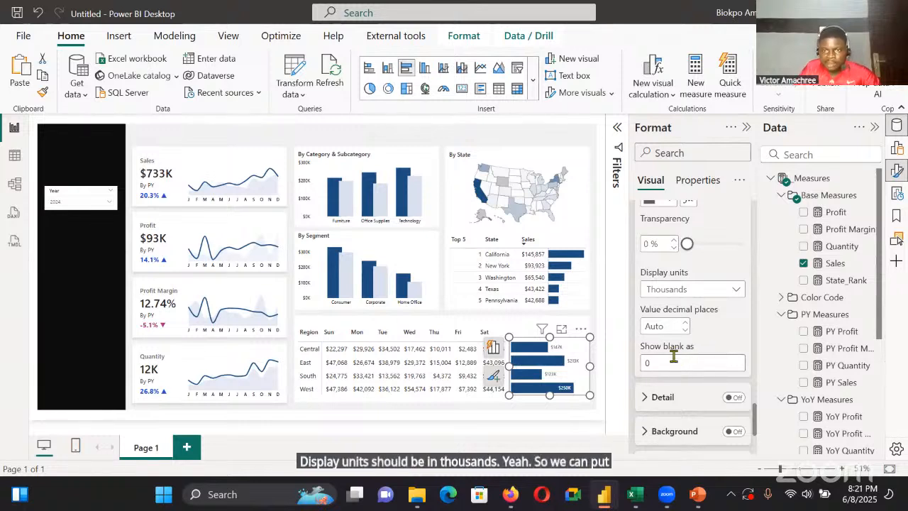
pyautogui.scroll(5, 692, 327)
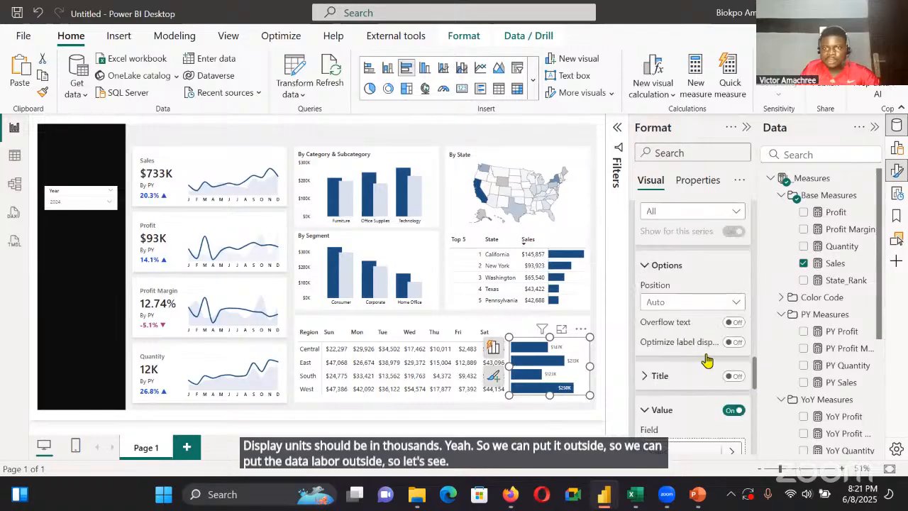
pyautogui.click(715, 303)
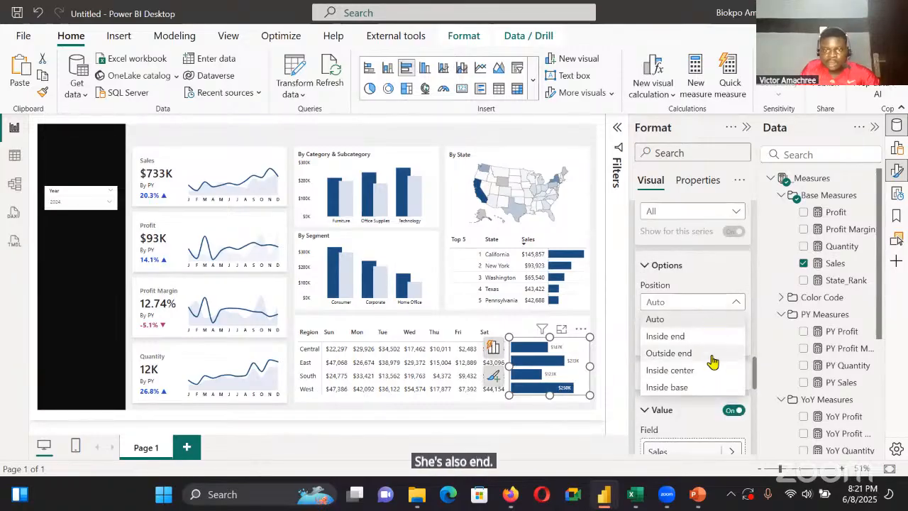
pyautogui.click(712, 352)
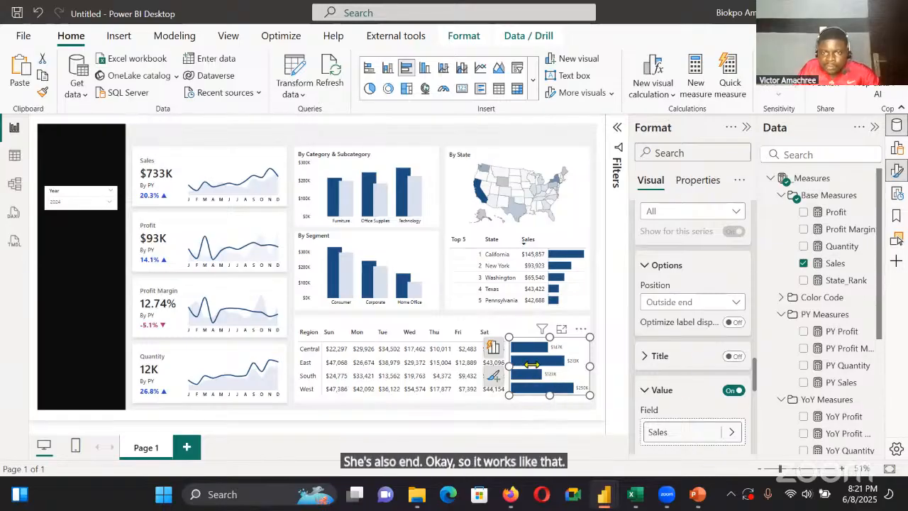
# Color the bar chart's data label values black and deselect the chart
pyautogui.scroll(-3, 695, 362)
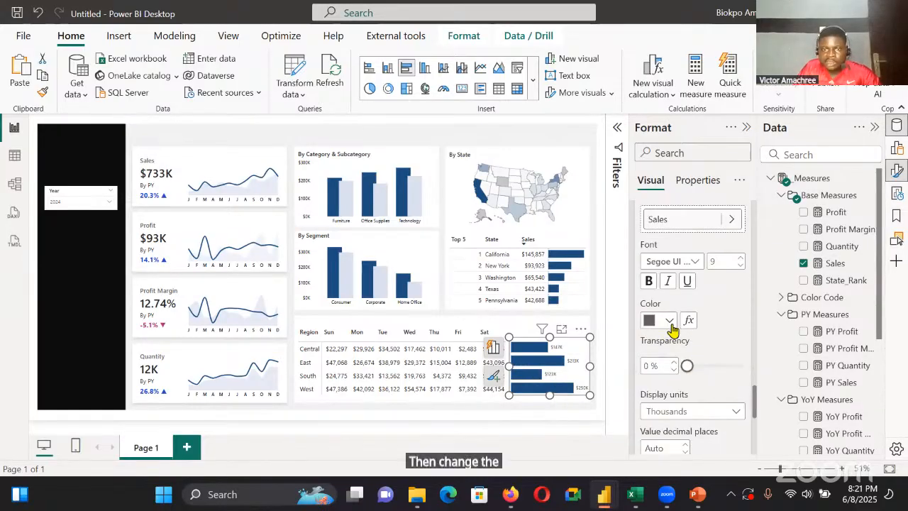
pyautogui.click(670, 321)
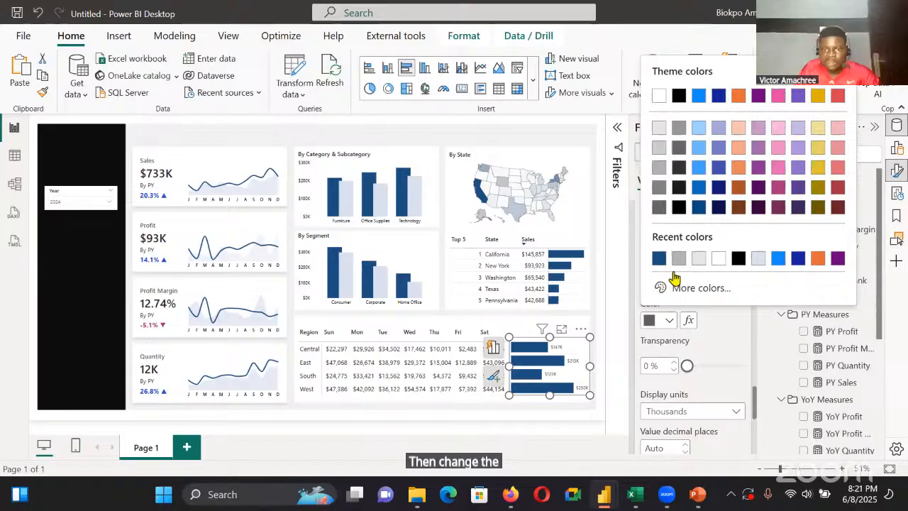
pyautogui.click(738, 260)
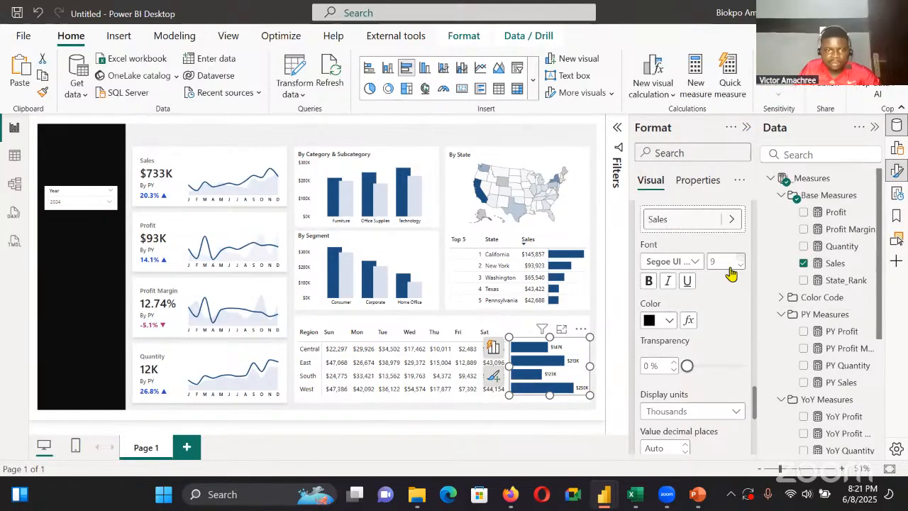
pyautogui.click(467, 413)
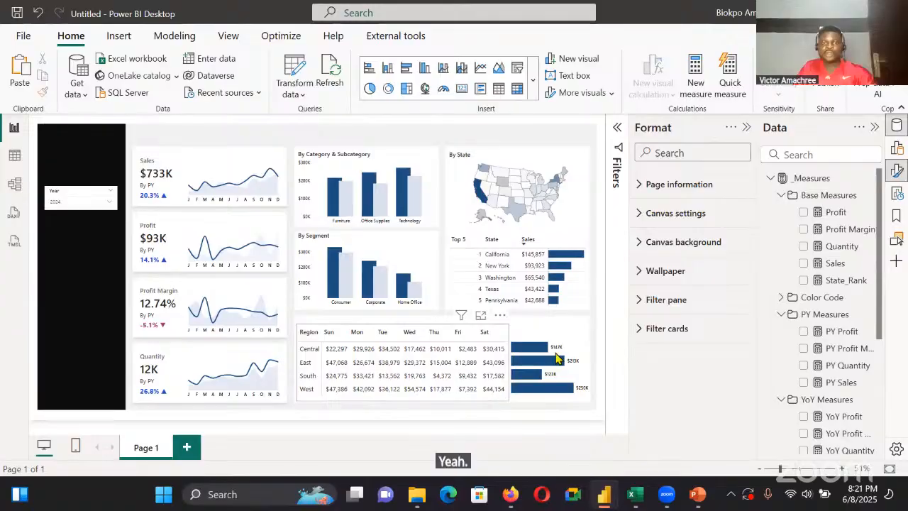
# Turn on background color for the Sales cell elements of the region-by-weekday matrix and open its conditional formatting rules
pyautogui.click(482, 395)
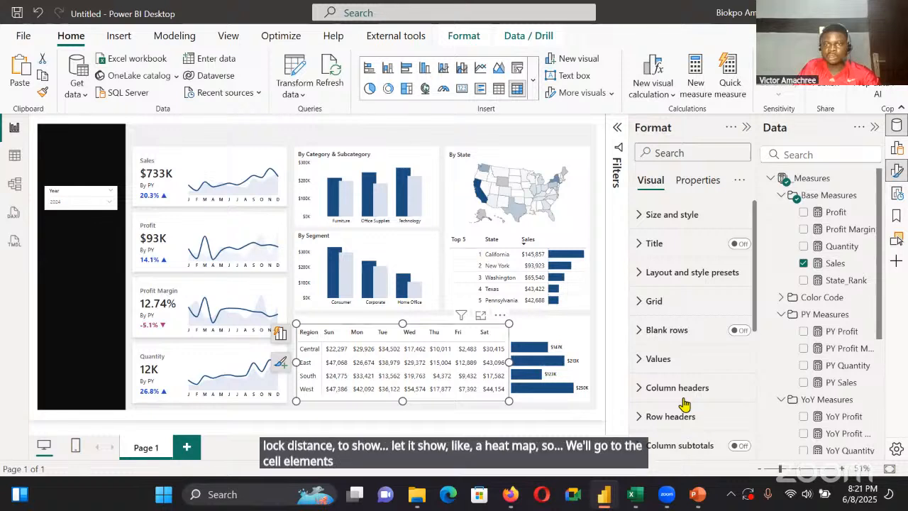
pyautogui.scroll(-5, 689, 401)
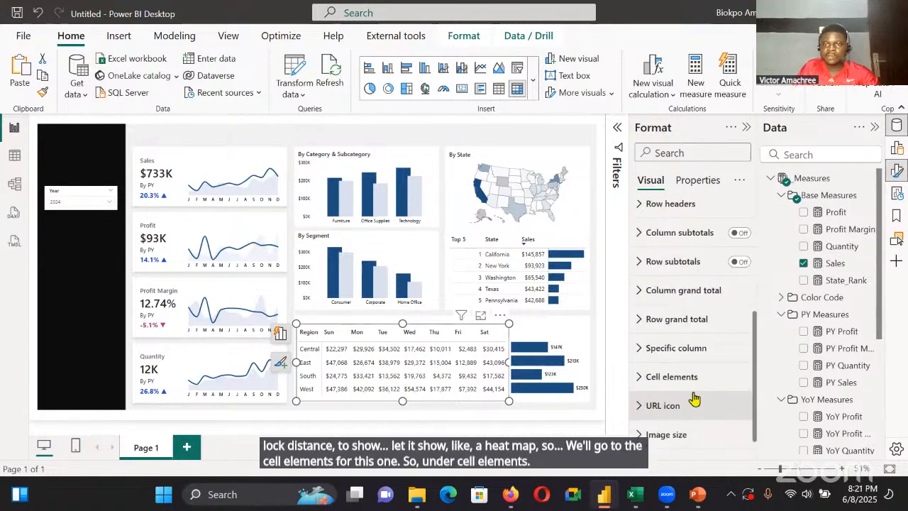
pyautogui.click(687, 374)
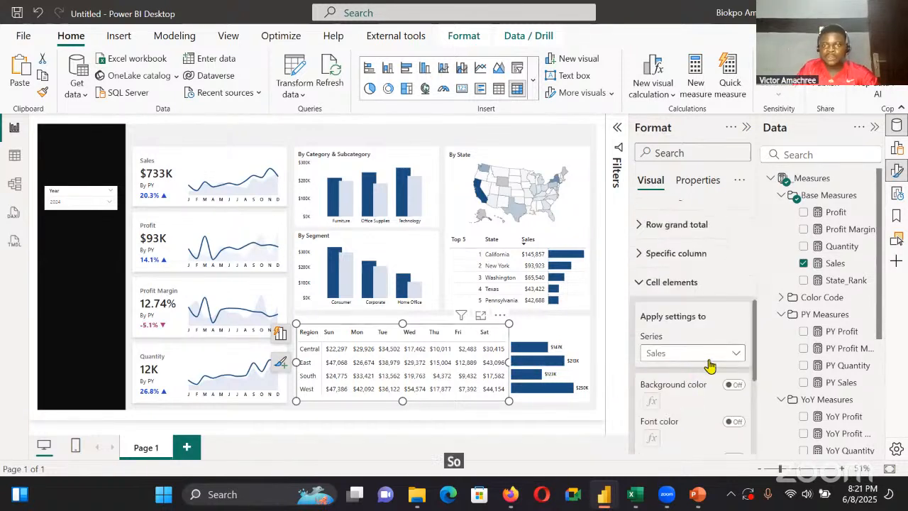
pyautogui.scroll(-5, 646, 341)
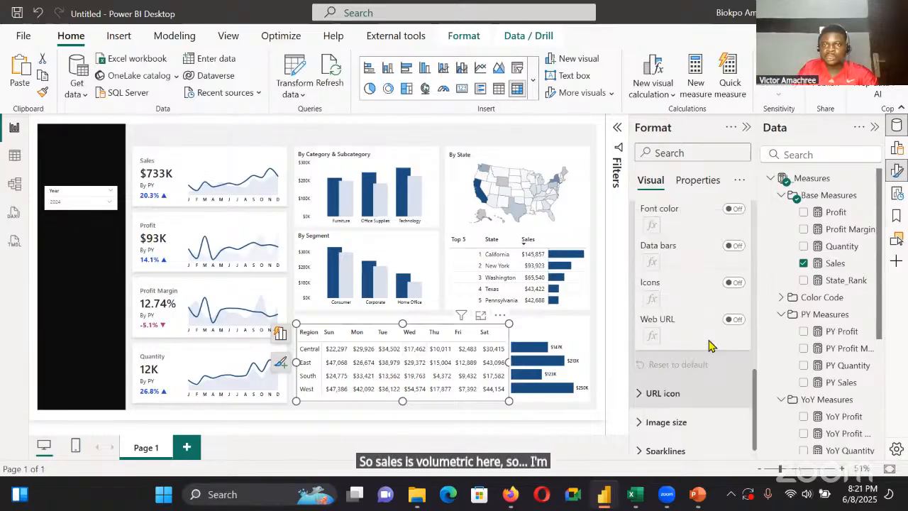
pyautogui.scroll(2, 717, 298)
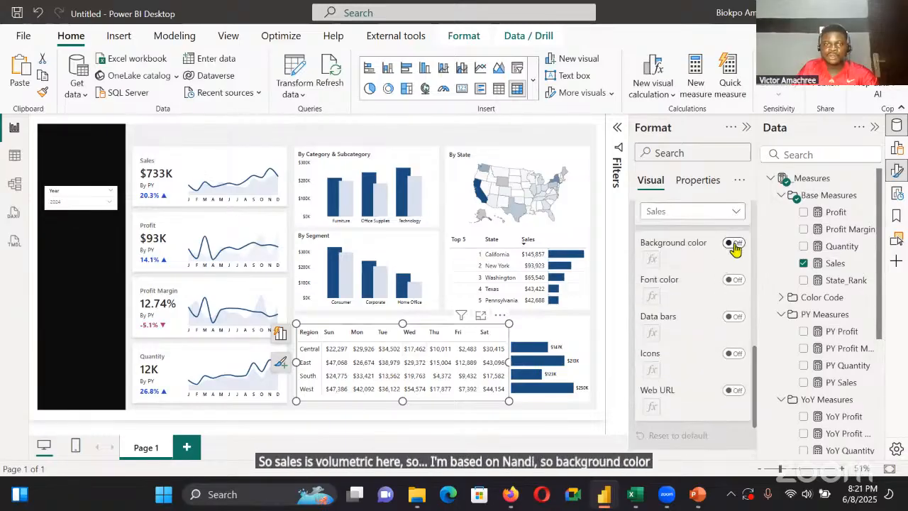
pyautogui.click(734, 243)
pyautogui.click(734, 280)
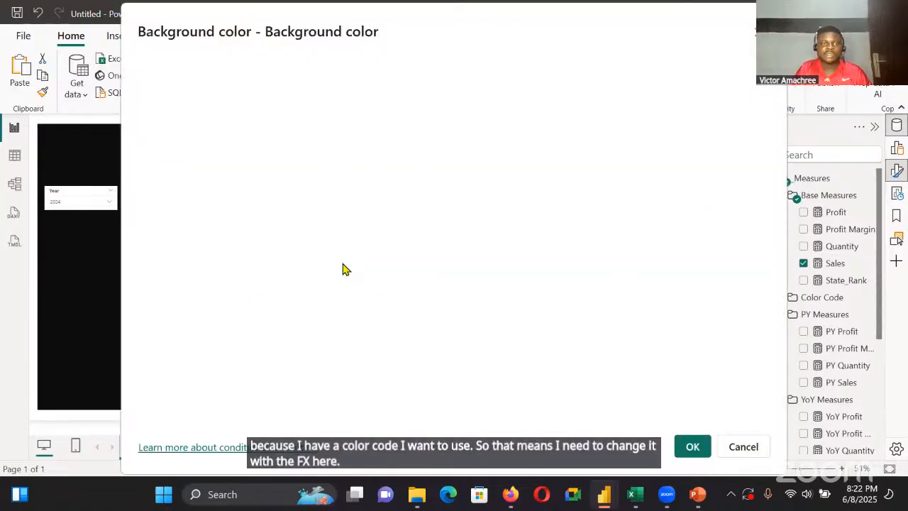
# Set the gradient's lowest-value color to hex #DBE2EF and lighten it to a near-white shade of that hue
pyautogui.click(327, 218)
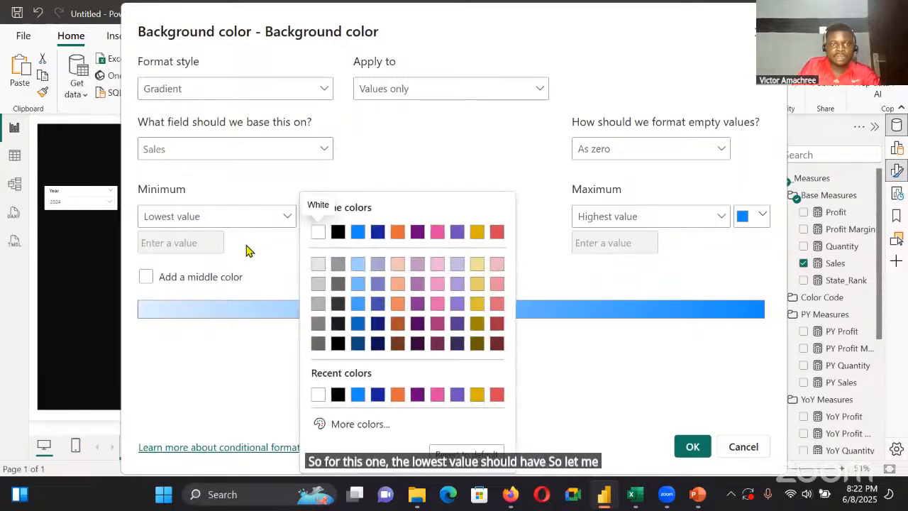
pyautogui.click(343, 425)
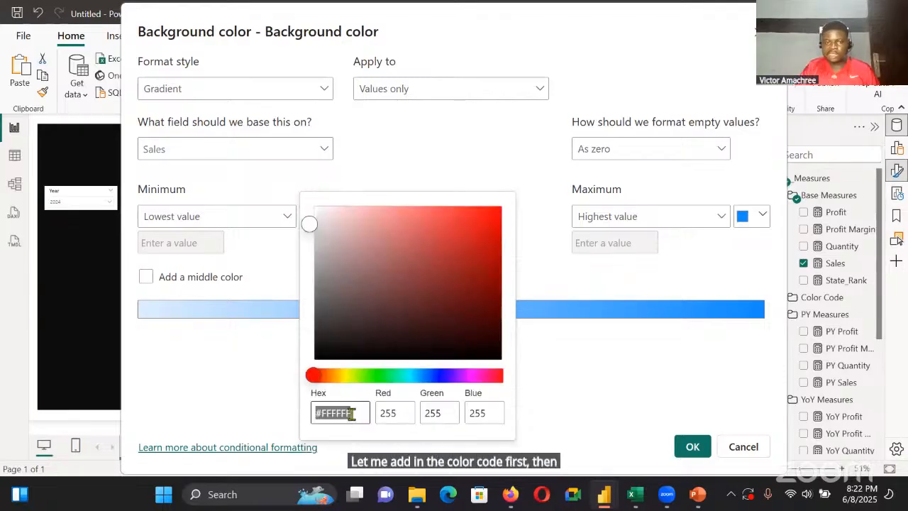
pyautogui.press('BackSpace')
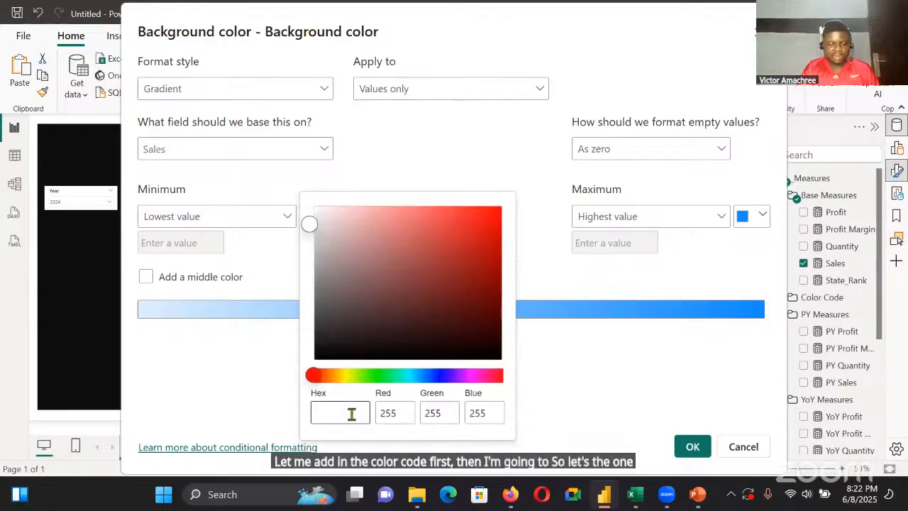
pyautogui.write('#FFFFFF')
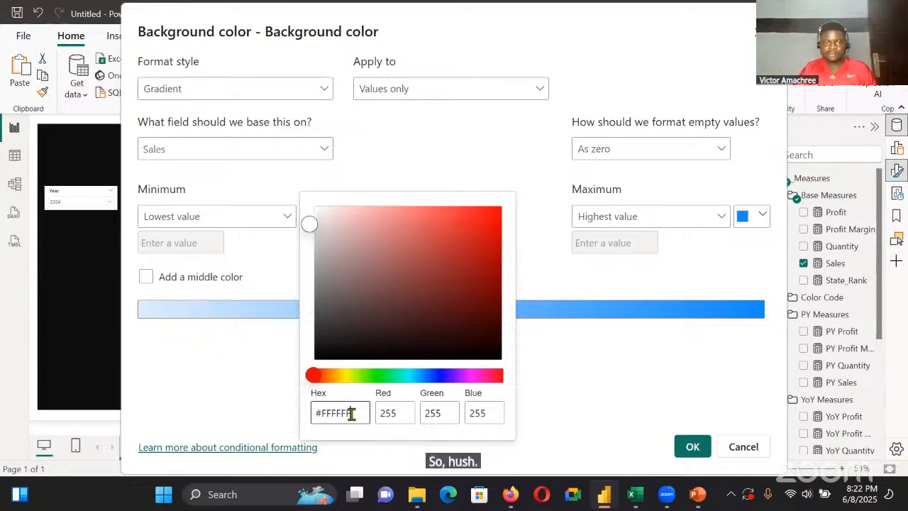
pyautogui.press('BackSpace')
pyautogui.press('BackSpace')
pyautogui.press('BackSpace')
pyautogui.press('BackSpace')
pyautogui.press('BackSpace')
pyautogui.press('BackSpace')
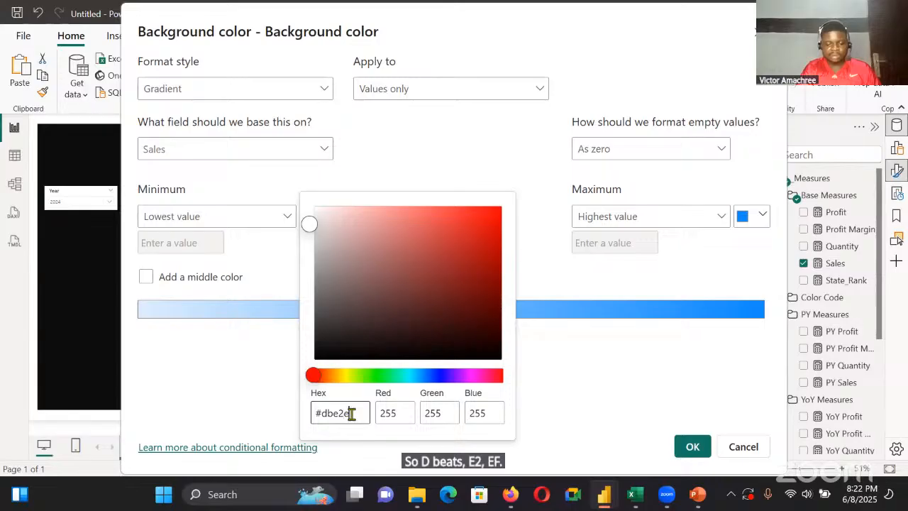
pyautogui.write('f')
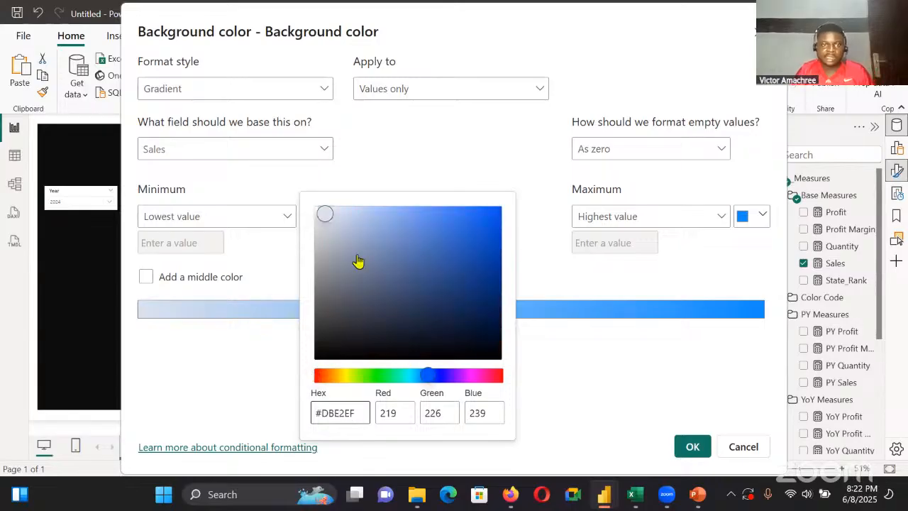
pyautogui.moveTo(326, 224); pyautogui.dragTo(319, 217)
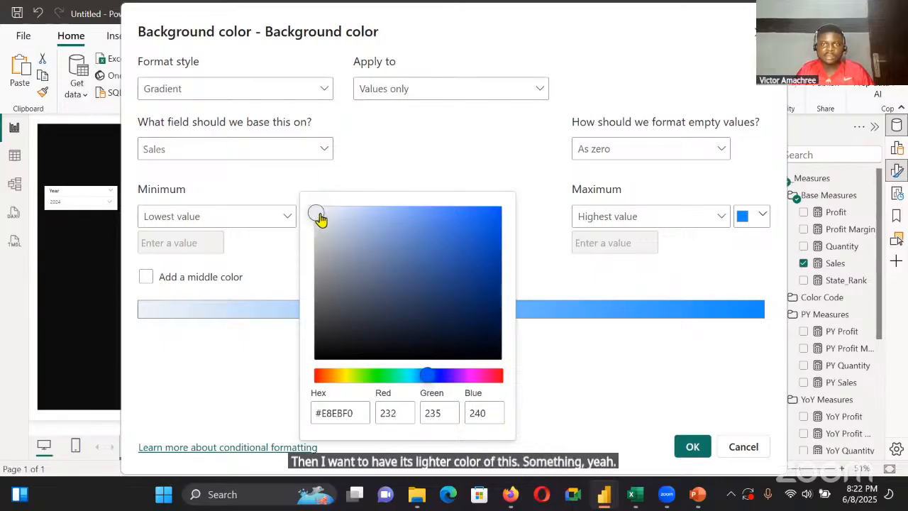
pyautogui.click(319, 210)
pyautogui.click(464, 197)
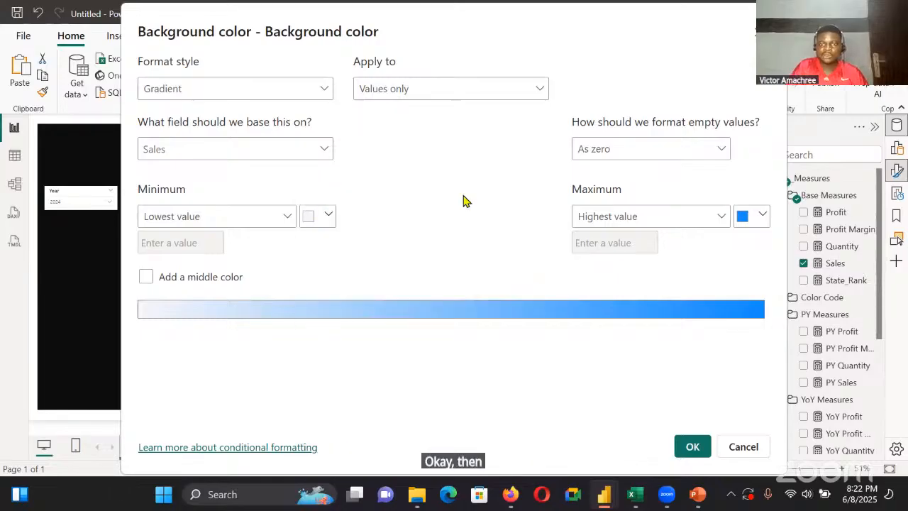
# Set the background gradient's highest-value color to hex #1C4E80, copy that code and apply the rule
pyautogui.click(759, 224)
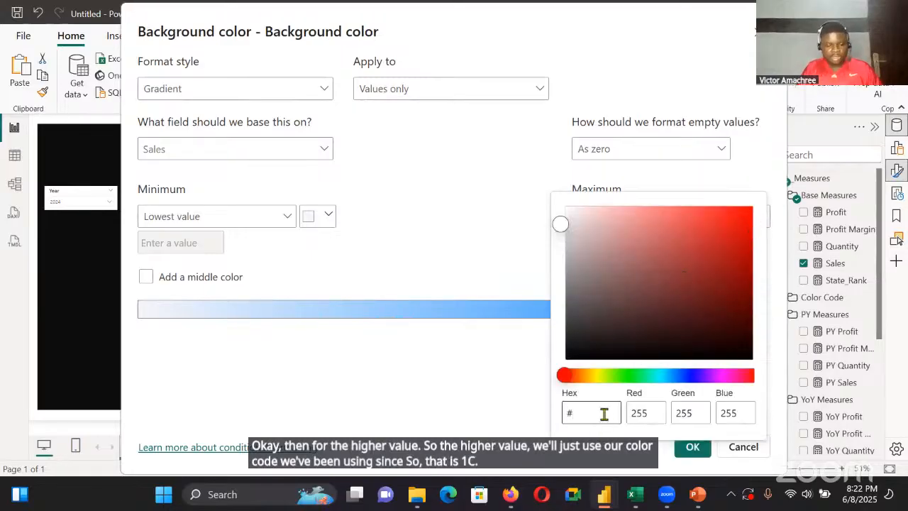
pyautogui.write('1c')
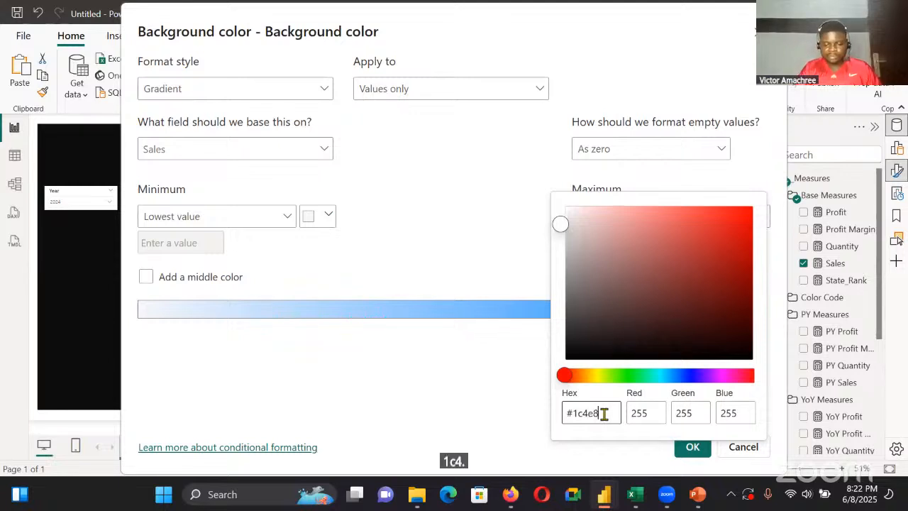
pyautogui.write('4e8')
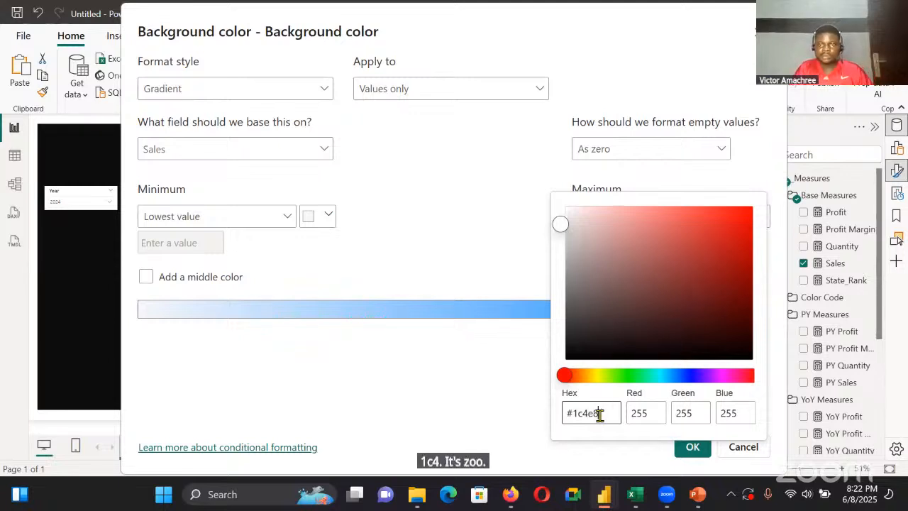
pyautogui.write('0')
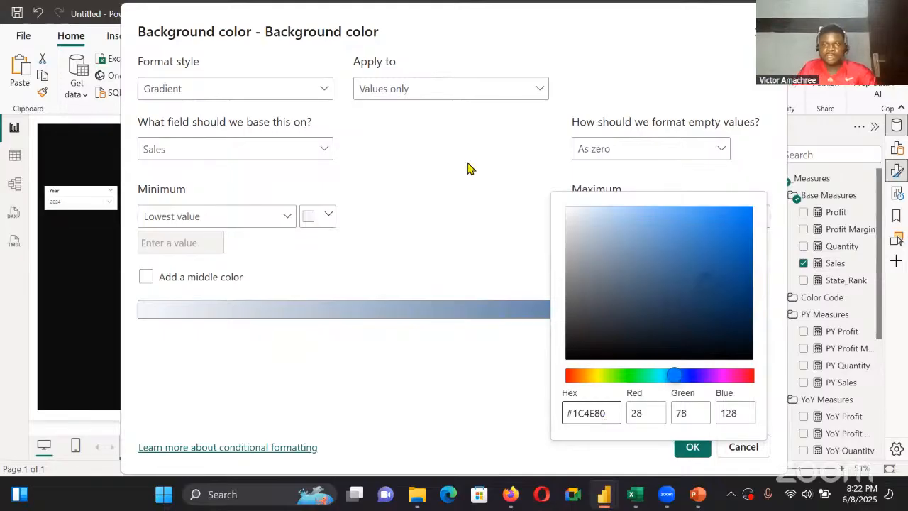
pyautogui.click(503, 228)
pyautogui.click(761, 215)
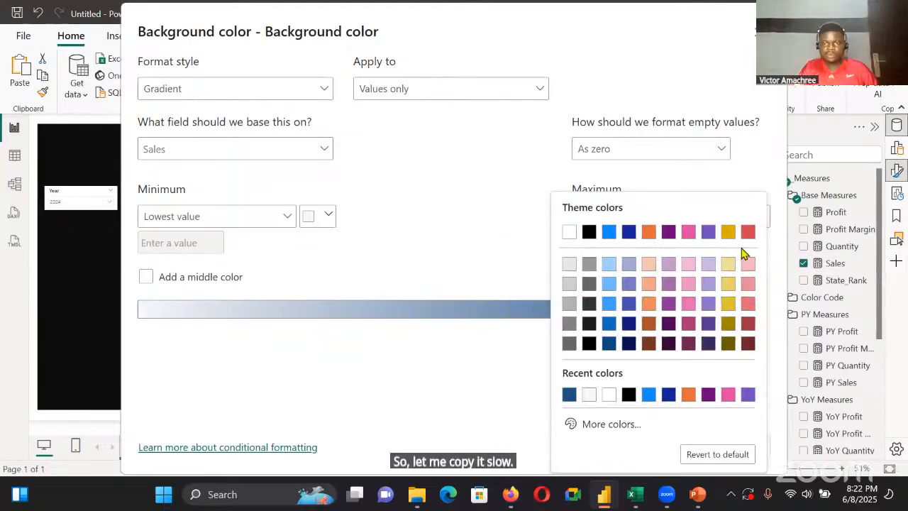
pyautogui.click(614, 420)
pyautogui.click(417, 187)
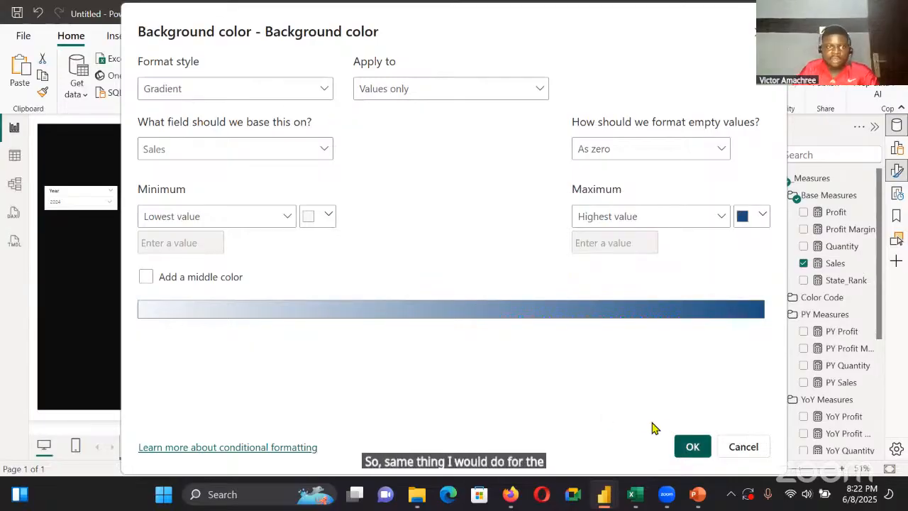
pyautogui.click(682, 442)
# Open the matrix's font color rules, set the gradient's highest-value color to #1C4E80 and apply them
pyautogui.click(651, 296)
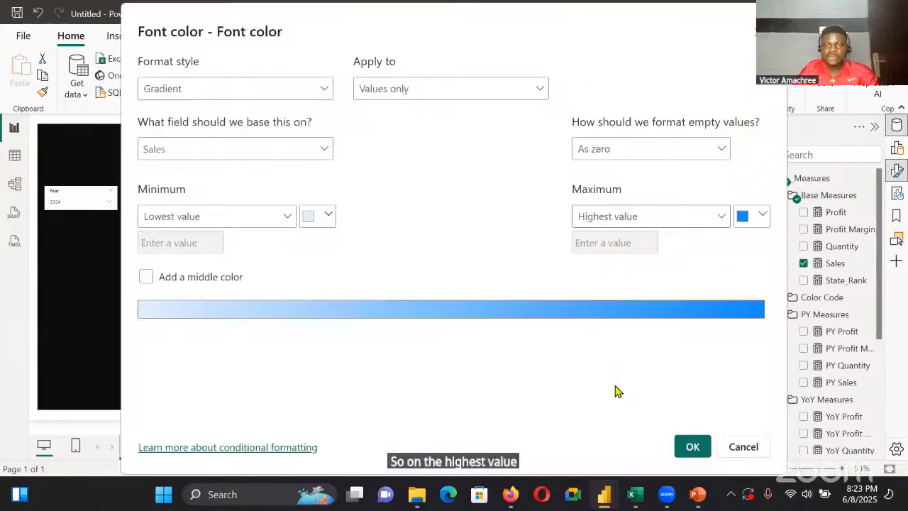
pyautogui.click(762, 215)
pyautogui.click(610, 419)
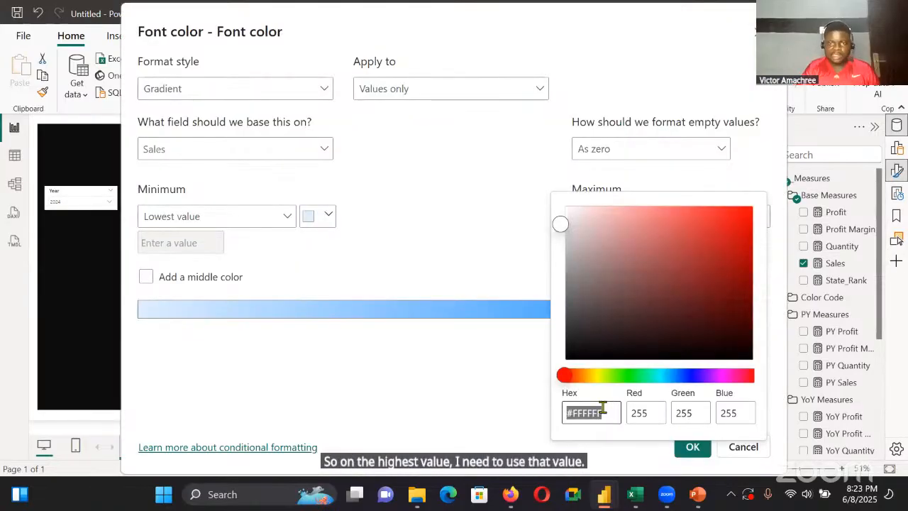
pyautogui.press('BackSpace')
pyautogui.write('#1C4E80')
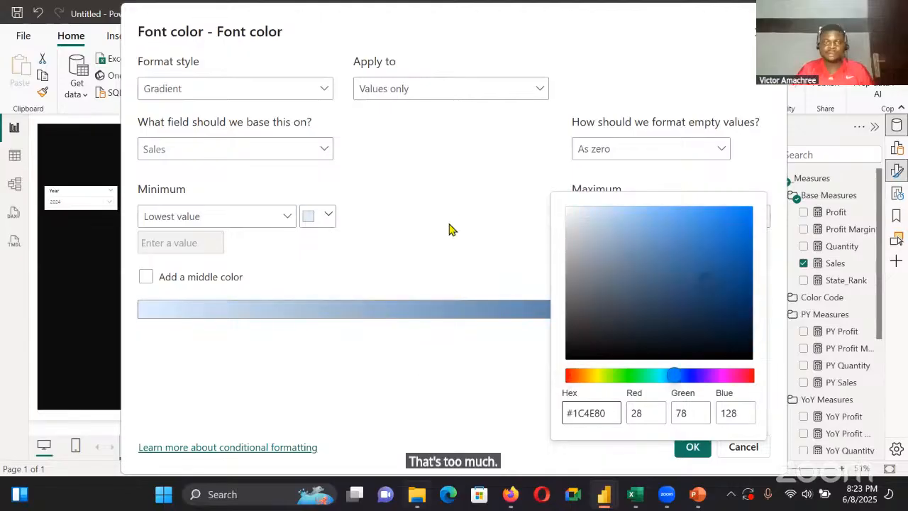
pyautogui.click(451, 228)
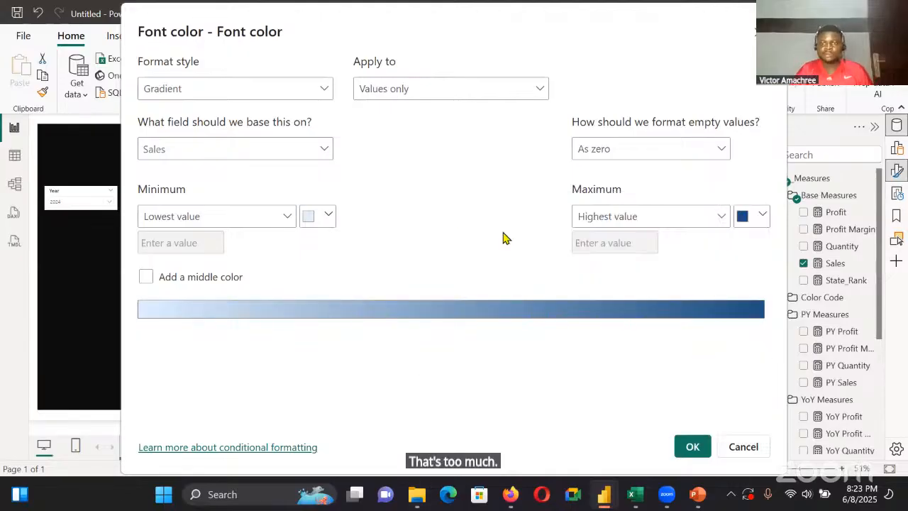
pyautogui.click(689, 446)
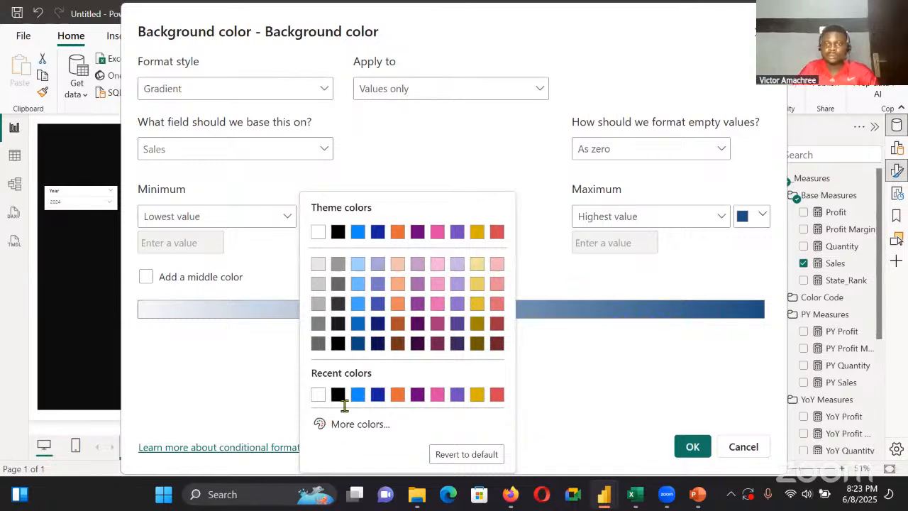
# Match the font color gradient's lowest-value color to the background gradient's lowest-value color, apply it and deselect the matrix
pyautogui.click(344, 406)
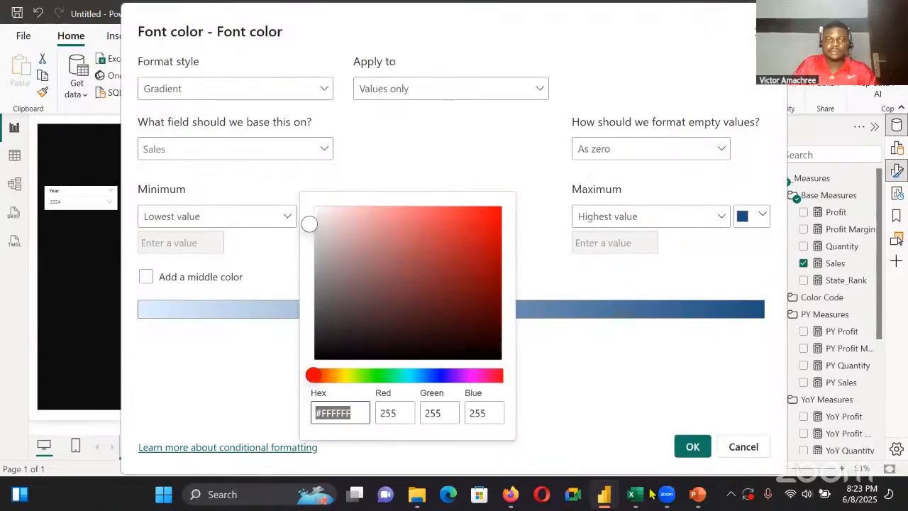
pyautogui.click(679, 453)
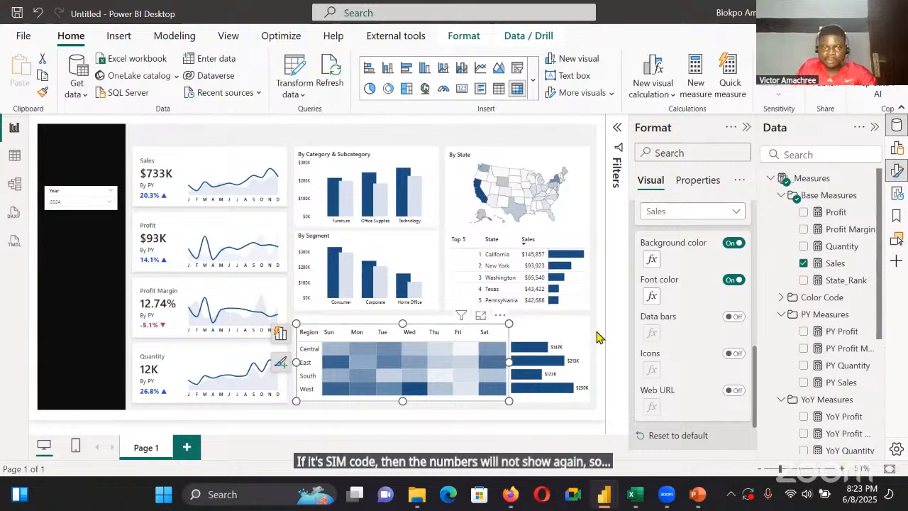
pyautogui.click(577, 339)
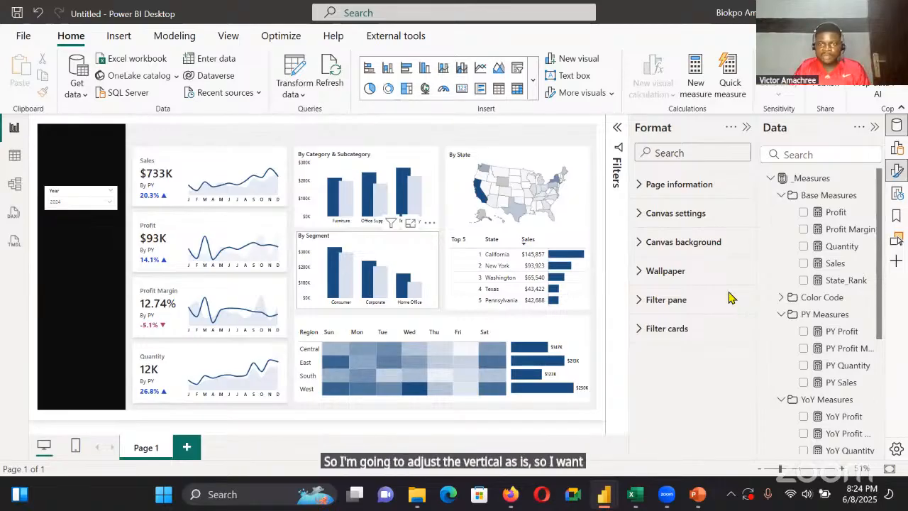
# Reduce the By Segment chart's height to 211 and set its vertical position to 334
pyautogui.moveTo(367, 231); pyautogui.dragTo(368, 231)
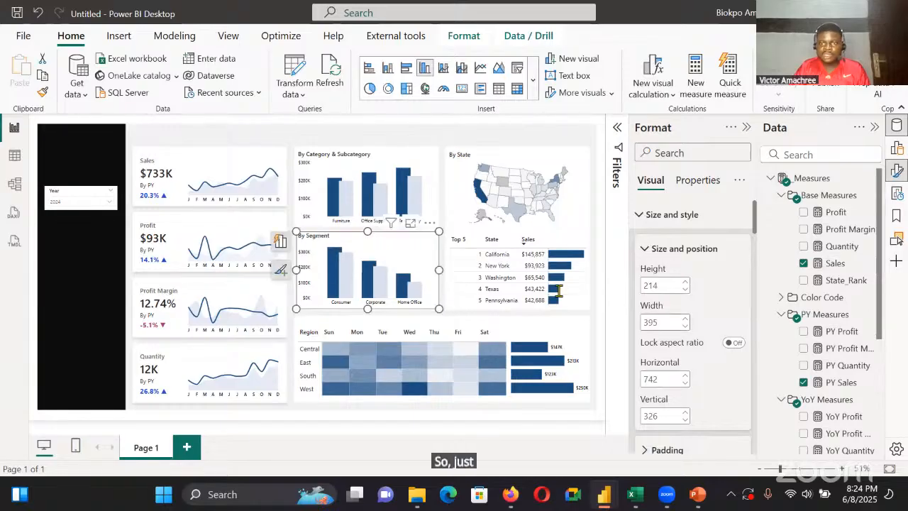
pyautogui.click(684, 289)
pyautogui.click(684, 288)
pyautogui.click(684, 288)
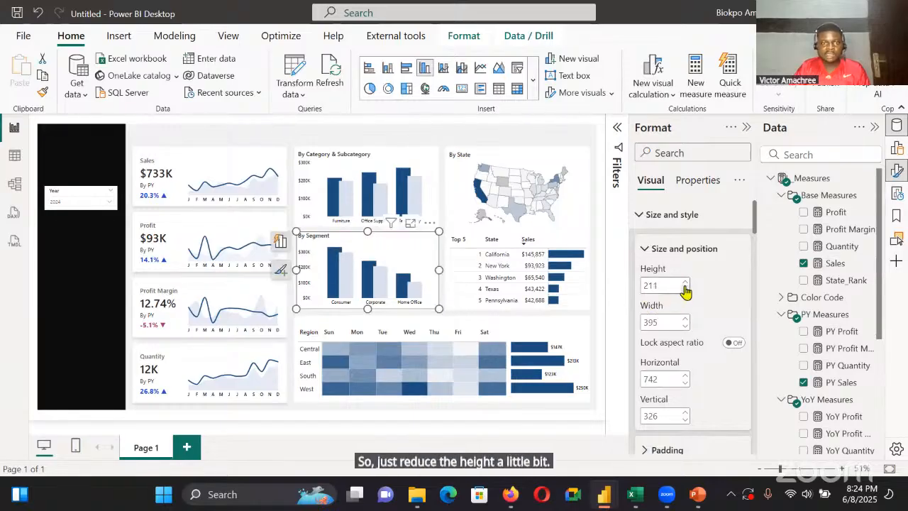
pyautogui.click(685, 414)
pyautogui.click(684, 414)
pyautogui.click(684, 414)
pyautogui.click(685, 414)
pyautogui.click(685, 415)
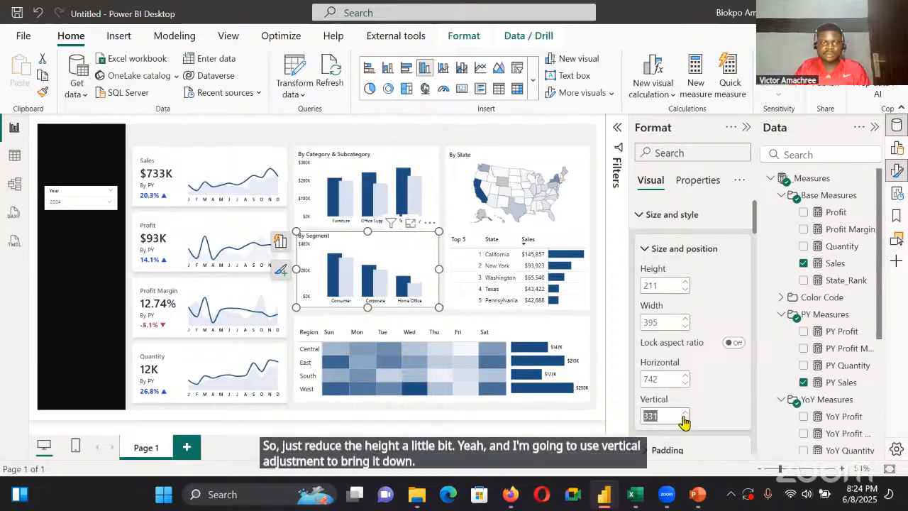
pyautogui.click(684, 419)
pyautogui.click(684, 419)
pyautogui.click(684, 419)
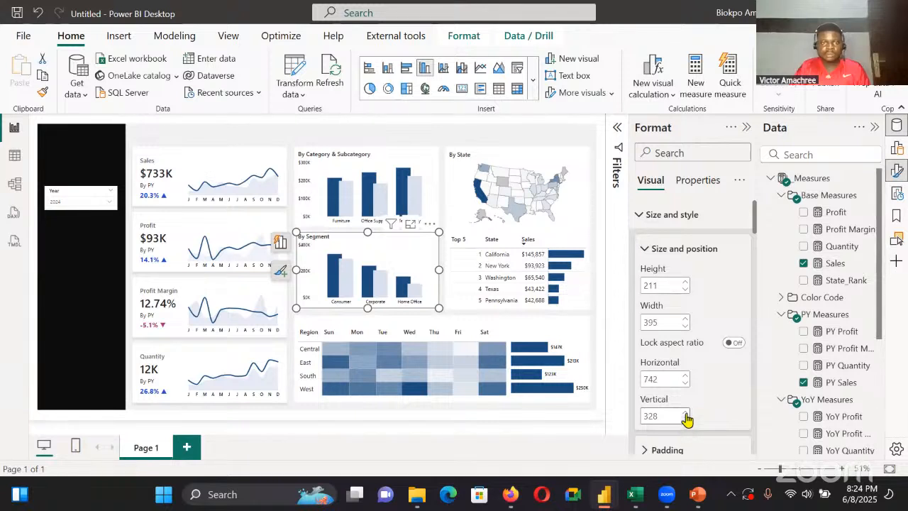
pyautogui.click(685, 414)
pyautogui.click(685, 414)
pyautogui.click(685, 414)
pyautogui.click(685, 413)
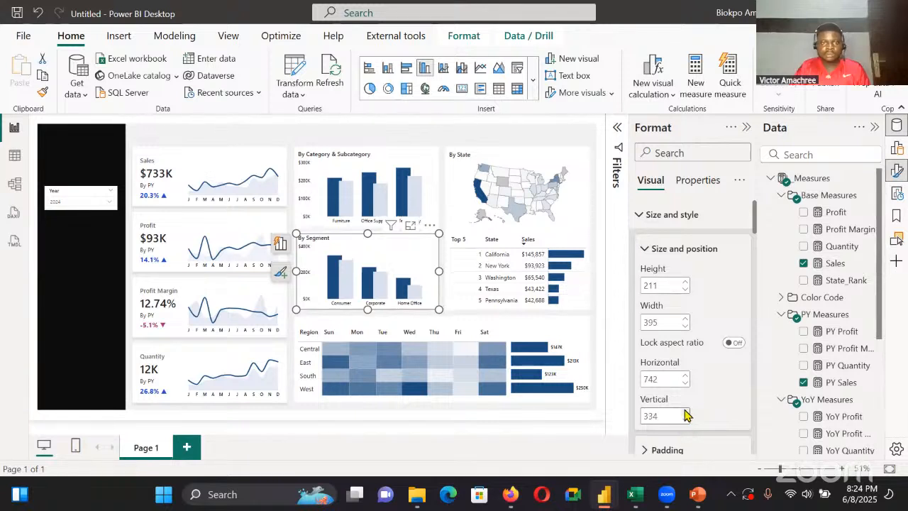
# Move the By Category & Subcategory chart to vertical position 107 and horizontal position 749
pyautogui.click(428, 152)
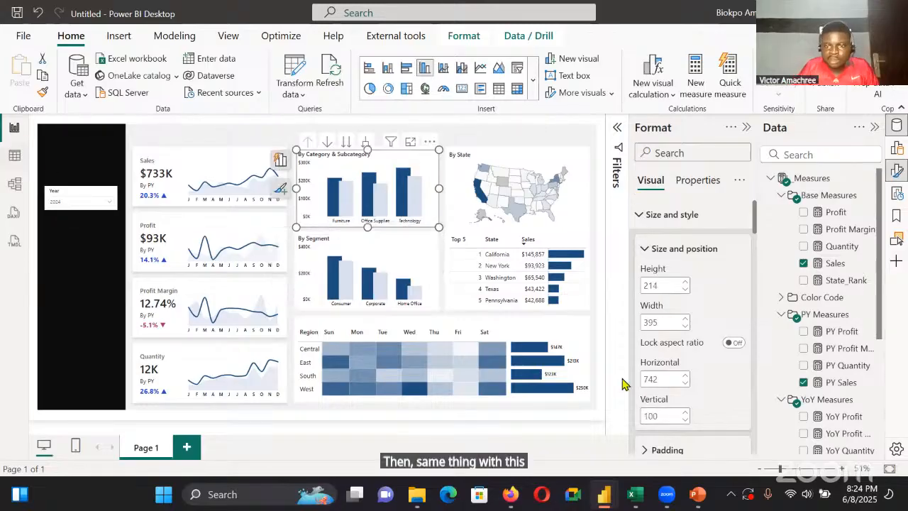
pyautogui.click(685, 413)
pyautogui.click(685, 412)
pyautogui.click(685, 412)
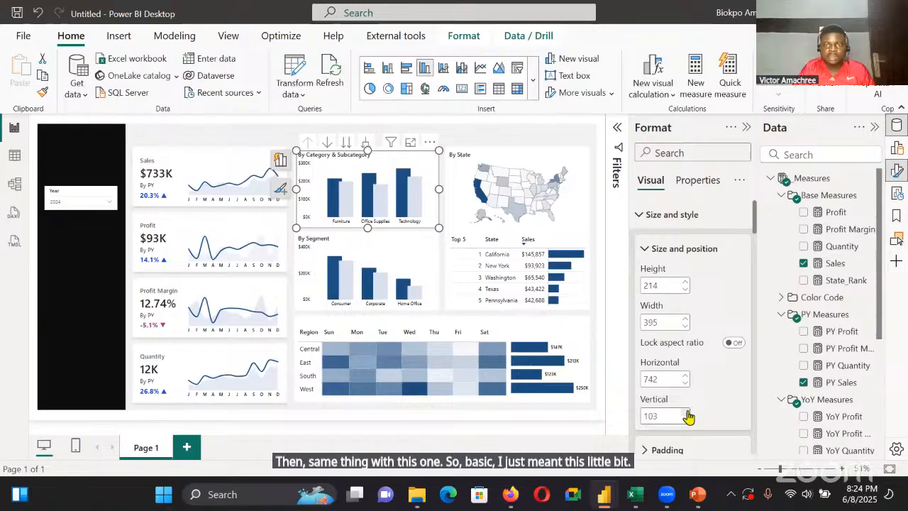
pyautogui.click(685, 412)
pyautogui.click(686, 412)
pyautogui.click(685, 412)
pyautogui.click(685, 412)
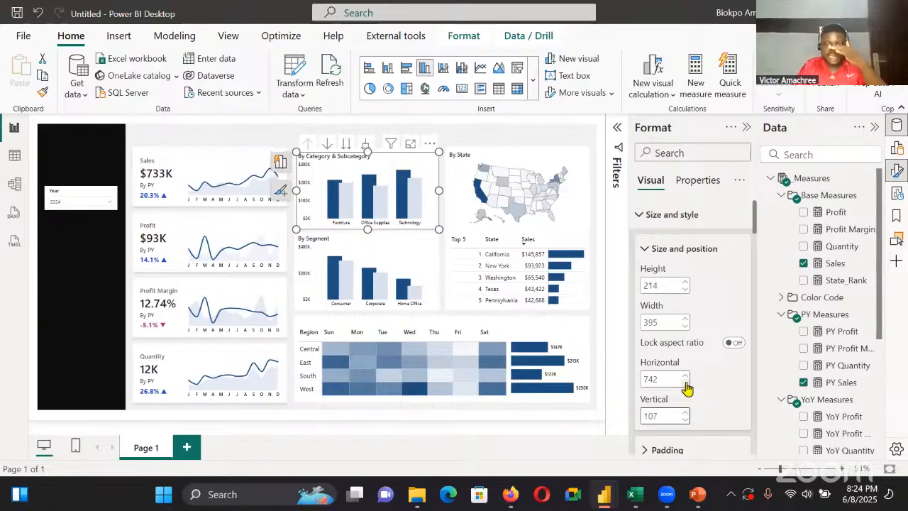
pyautogui.click(685, 383)
pyautogui.click(685, 383)
pyautogui.click(685, 384)
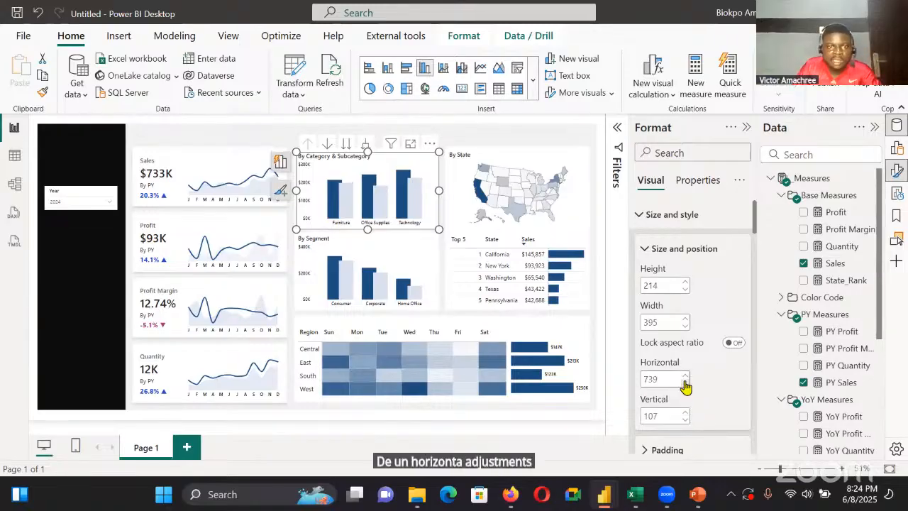
pyautogui.click(685, 376)
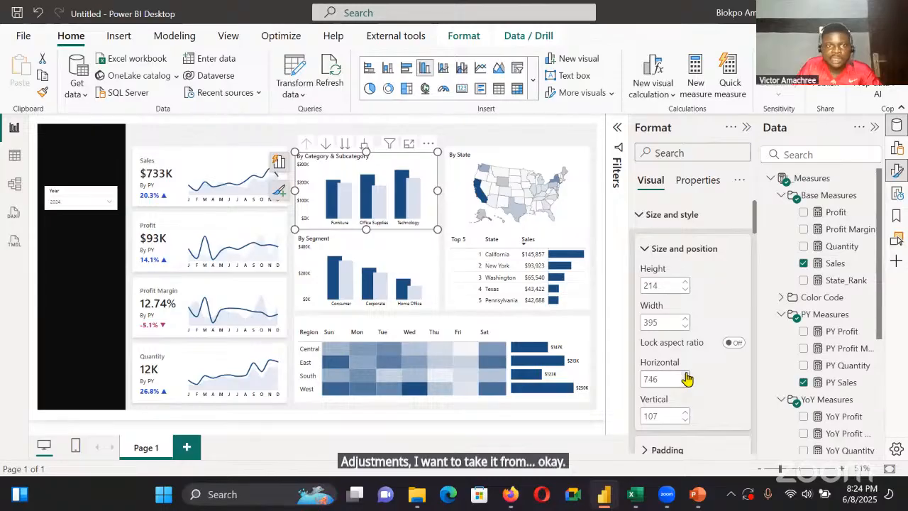
pyautogui.click(685, 376)
pyautogui.click(685, 376)
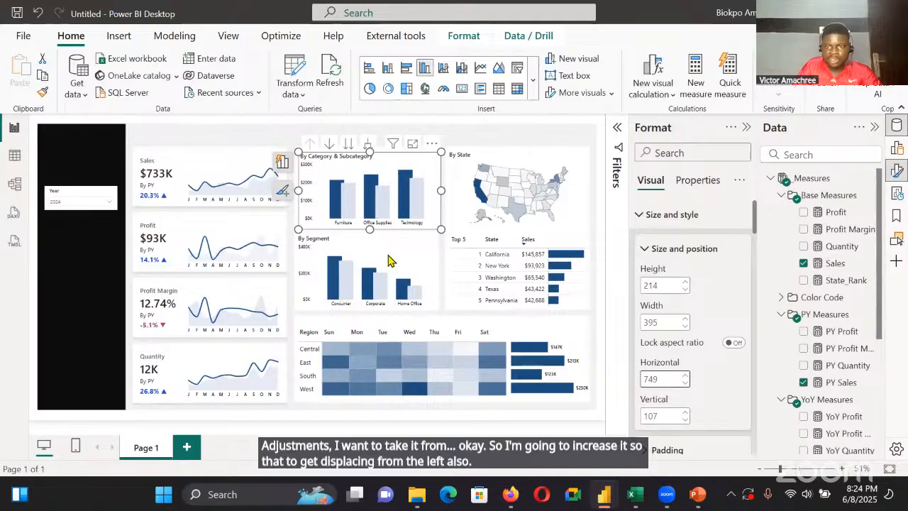
# Set the horizontal position of the By Segment chart to 749 and of the region-by-weekday matrix to 748
pyautogui.click(427, 274)
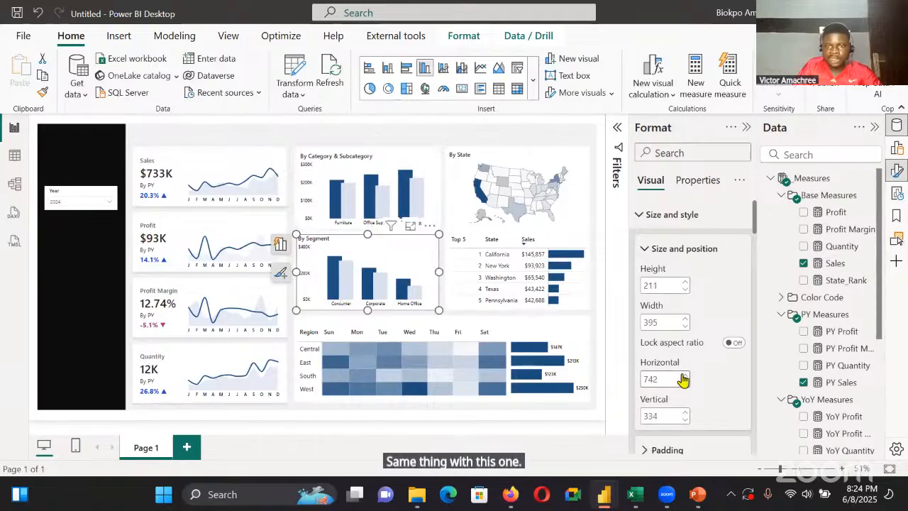
pyautogui.click(685, 376)
pyautogui.click(685, 376)
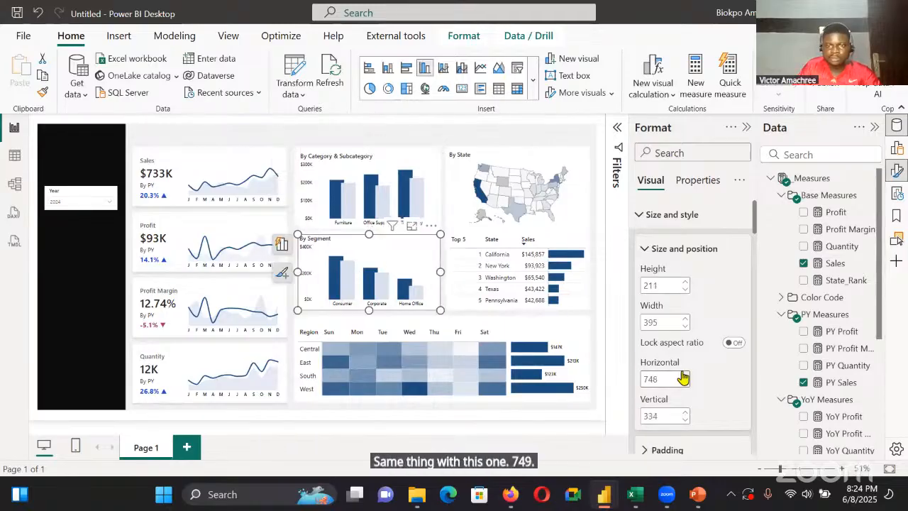
pyautogui.click(683, 376)
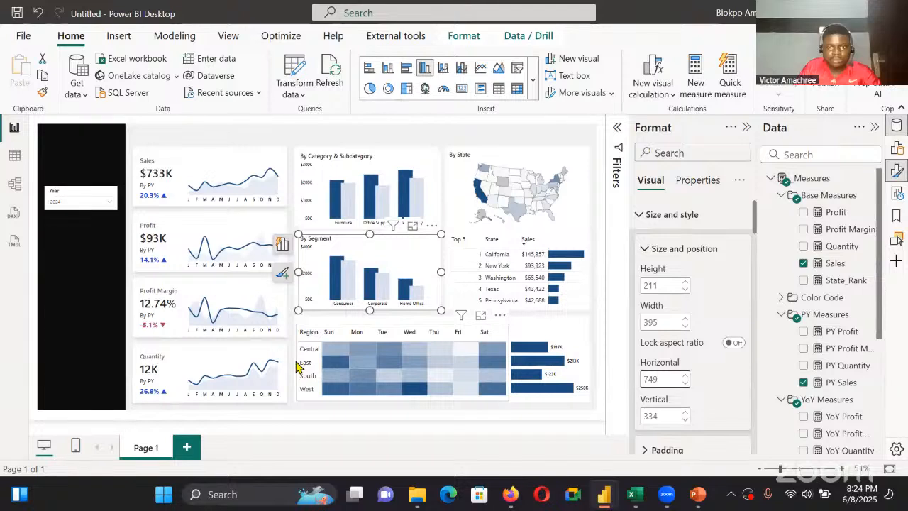
pyautogui.click(298, 365)
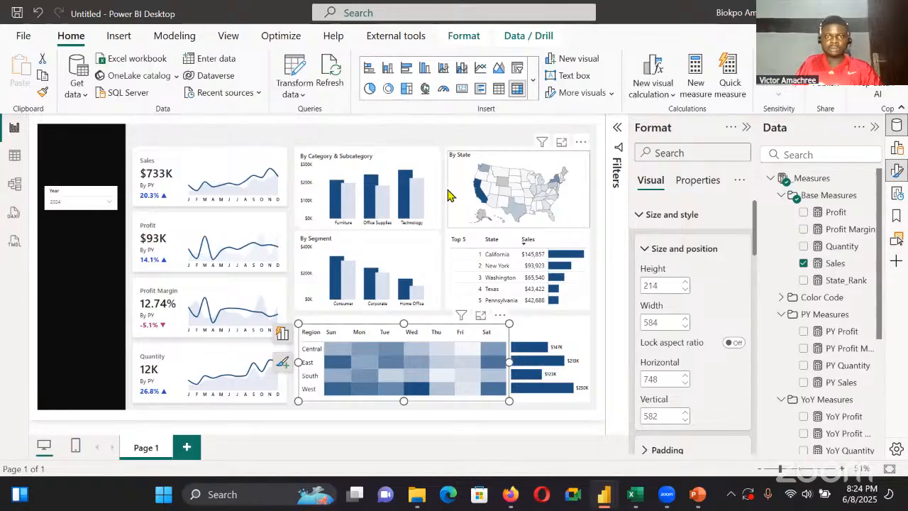
# Move the By State map to vertical position 106 and horizontal position 1165, and deselect it
pyautogui.click(448, 191)
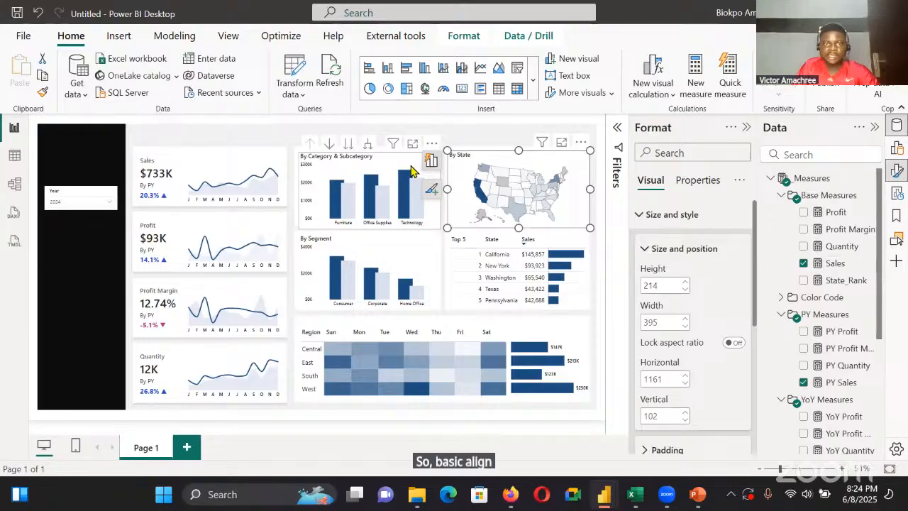
pyautogui.click(685, 413)
pyautogui.click(685, 413)
pyautogui.click(685, 413)
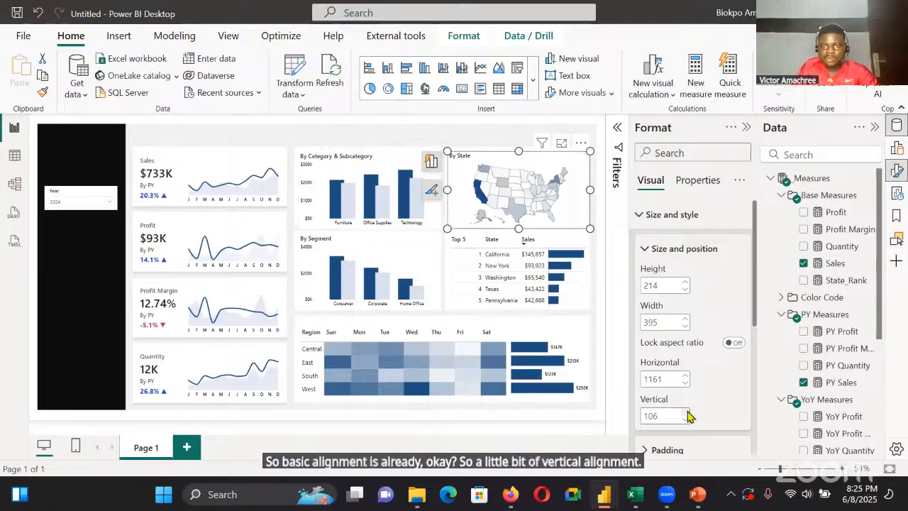
pyautogui.click(685, 376)
pyautogui.click(685, 376)
pyautogui.click(685, 376)
pyautogui.click(685, 376)
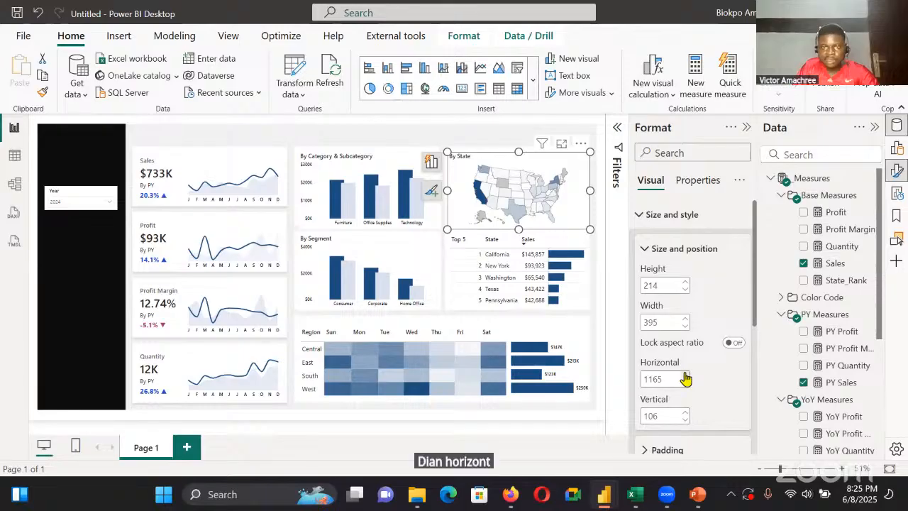
pyautogui.click(376, 129)
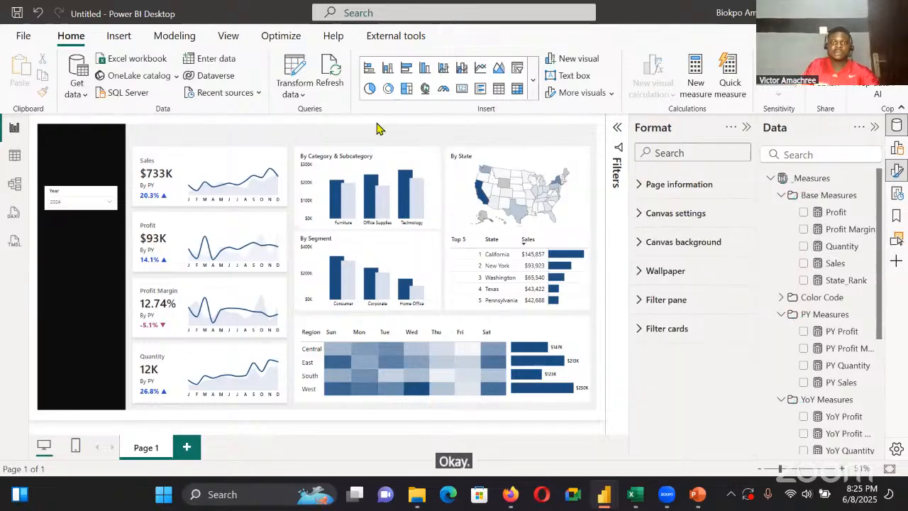
# Turn off the background of the By Category & Subcategory and By Segment charts, and check the By State map's background setting
pyautogui.click(430, 179)
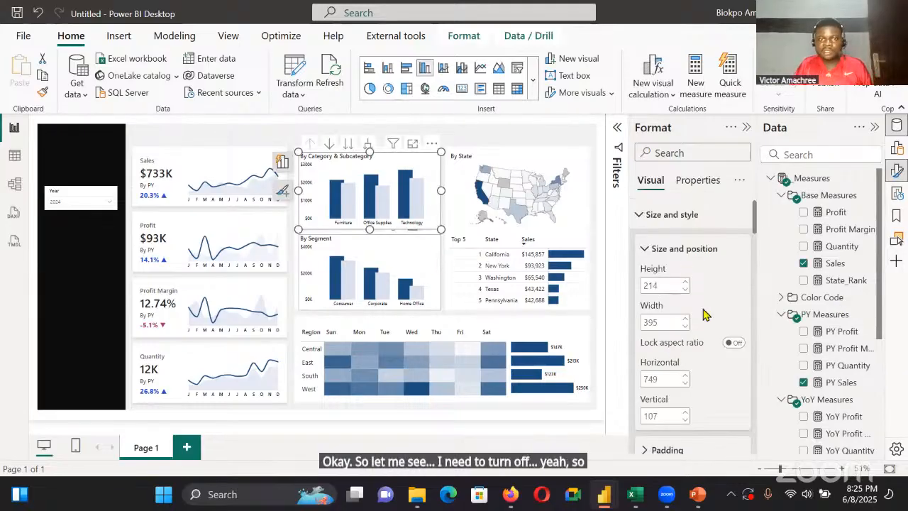
pyautogui.scroll(-3, 729, 341)
pyautogui.click(432, 257)
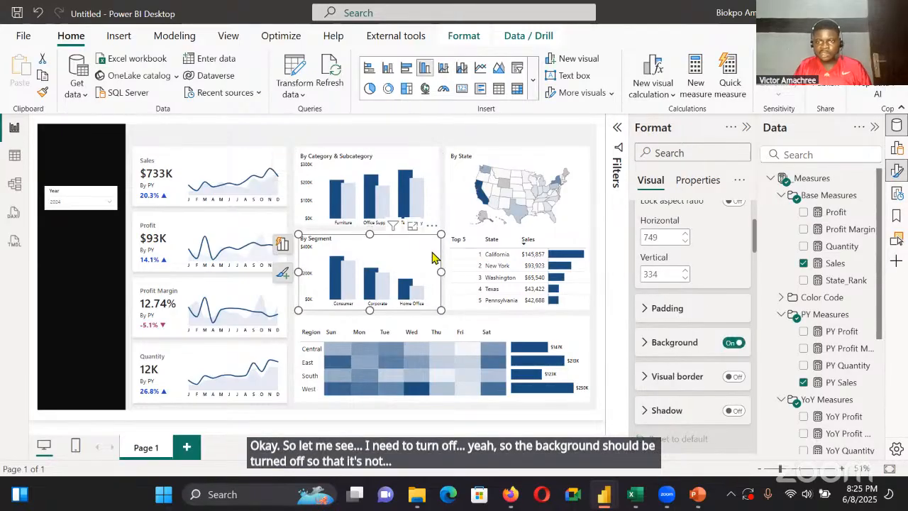
pyautogui.click(734, 343)
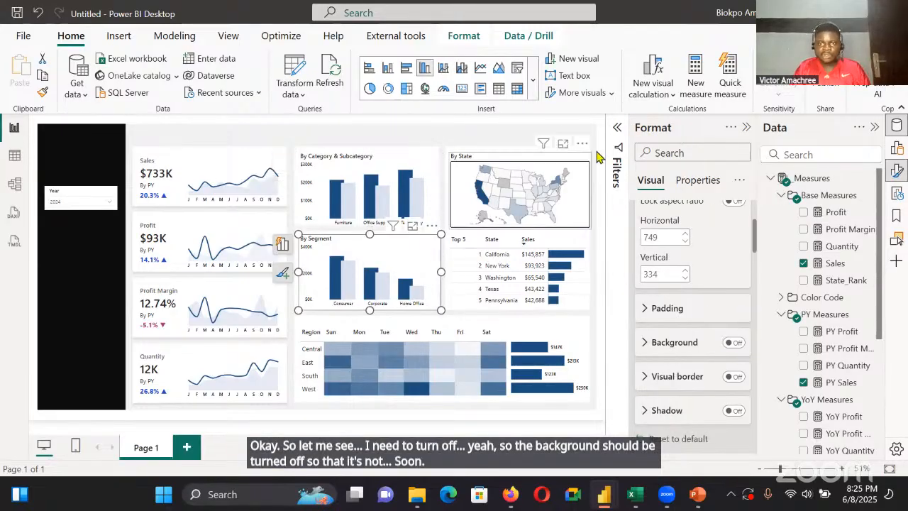
pyautogui.click(582, 194)
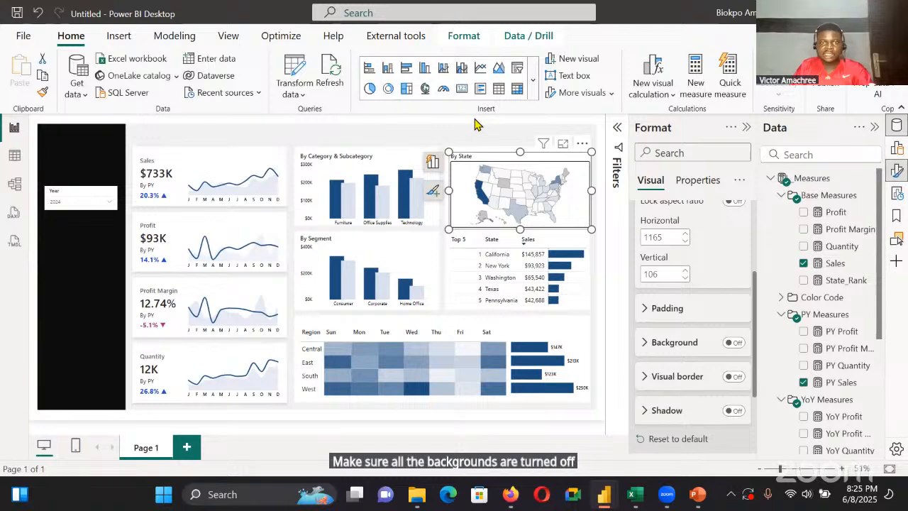
pyautogui.click(481, 124)
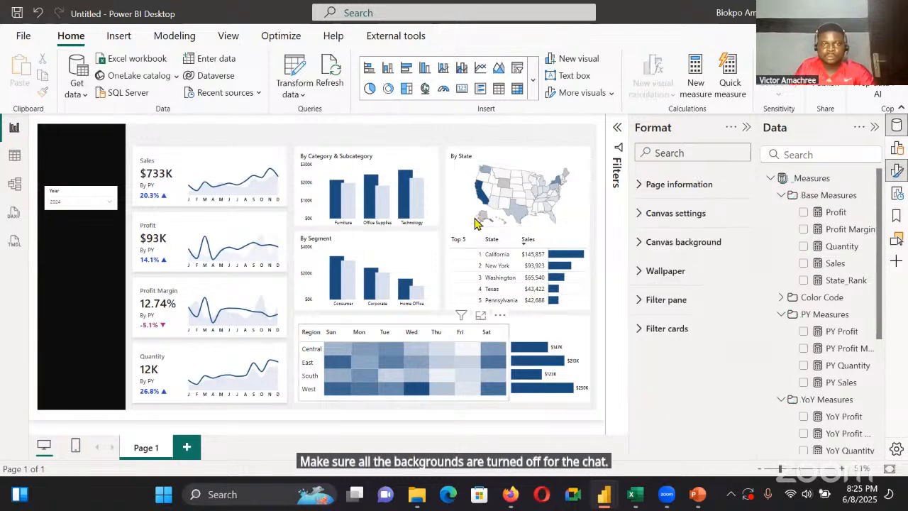
# Check the background settings of the region-by-weekday matrix and the Top 5 state table
pyautogui.click(429, 332)
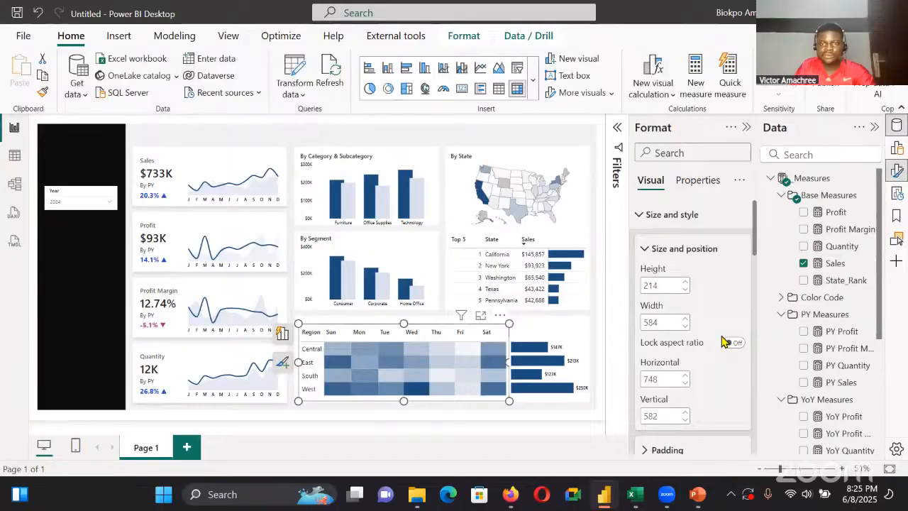
pyautogui.scroll(-5, 724, 341)
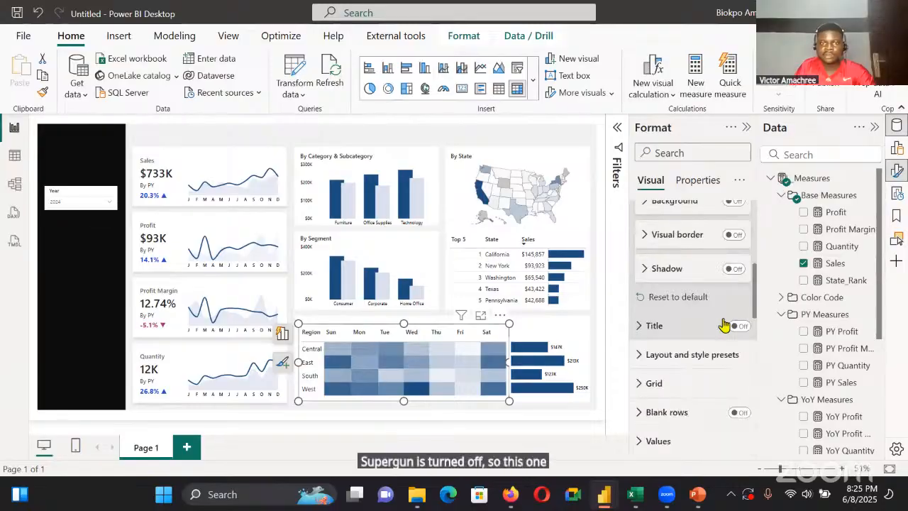
pyautogui.click(521, 273)
pyautogui.scroll(-1, 723, 311)
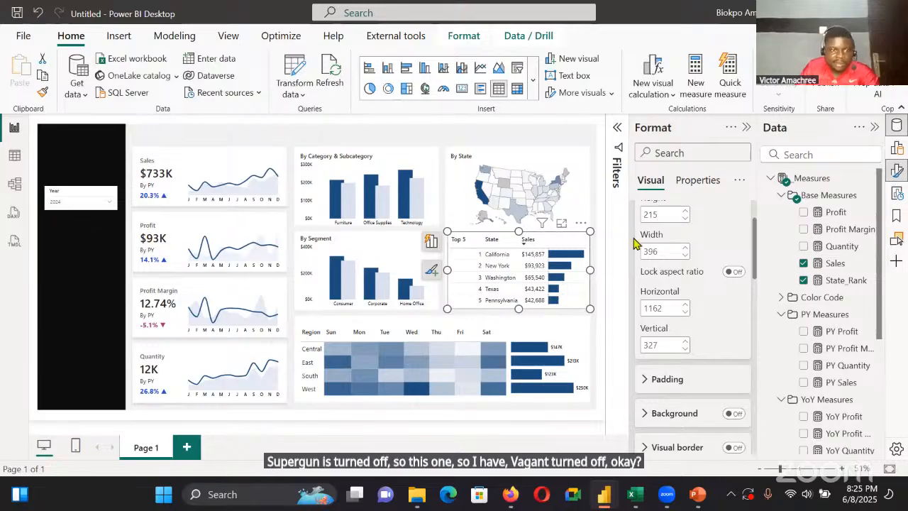
pyautogui.click(593, 259)
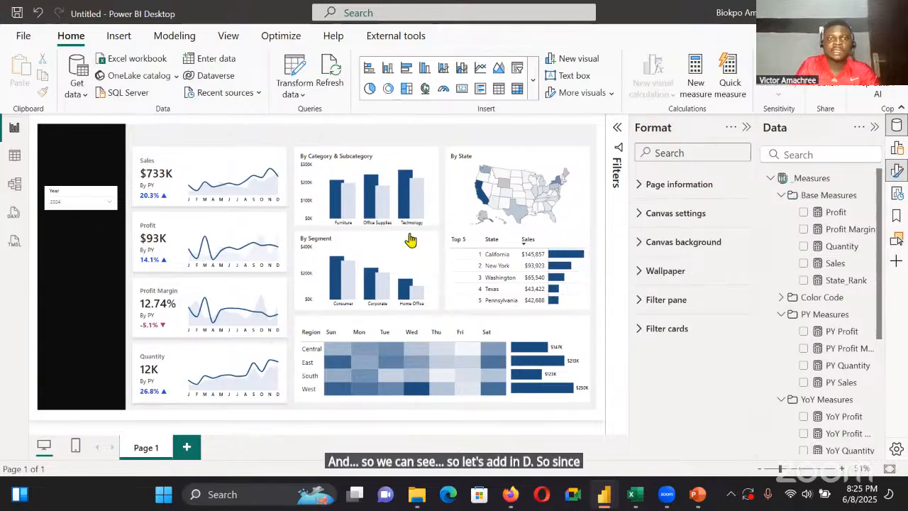
# Insert a text box reading CY above the By State map, sized 47 high by 153 wide at horizontal position 1279
pyautogui.click(393, 253)
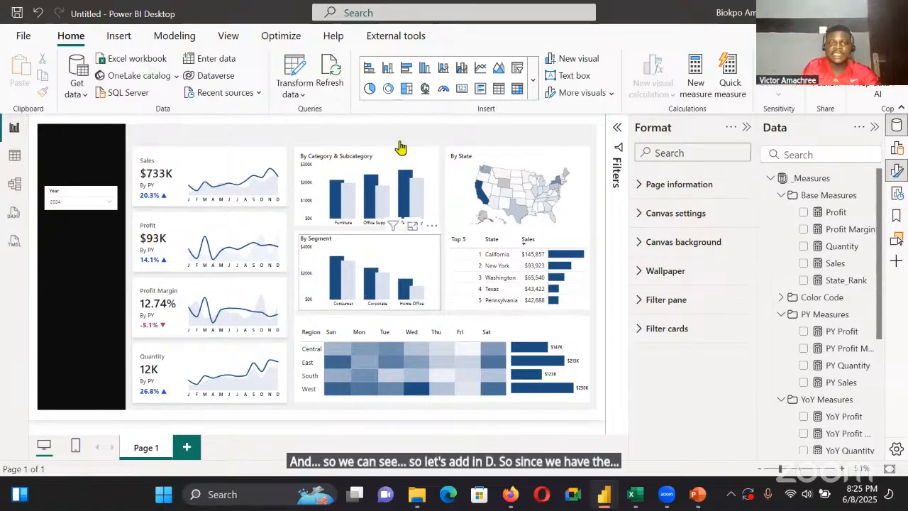
pyautogui.click(511, 139)
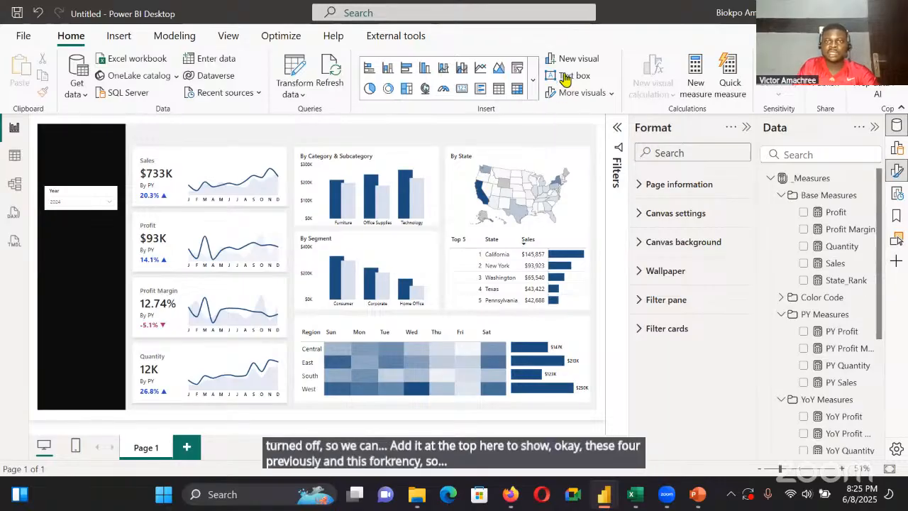
pyautogui.click(80, 230)
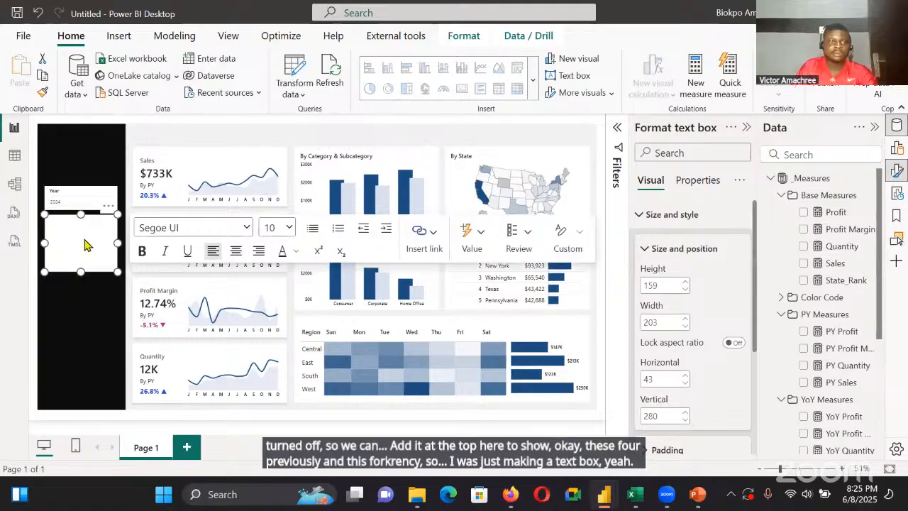
pyautogui.moveTo(81, 272); pyautogui.dragTo(513, 134)
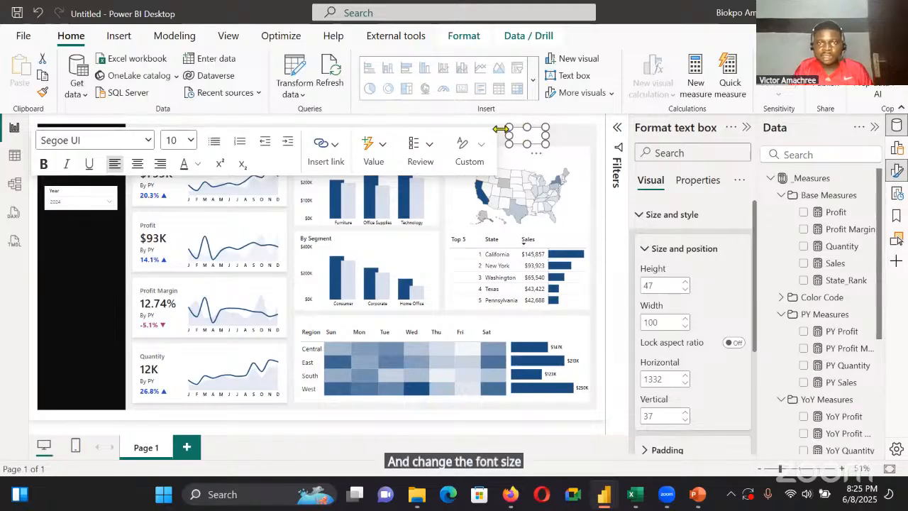
pyautogui.moveTo(501, 128); pyautogui.dragTo(489, 128)
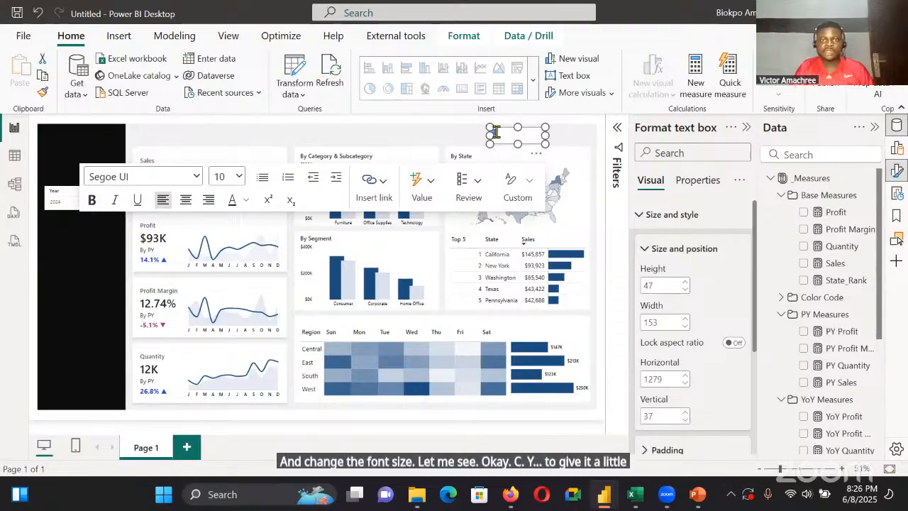
# Make the CY text bold at size 16, turn off its box's background, and narrow the box to width 45
pyautogui.click(239, 176)
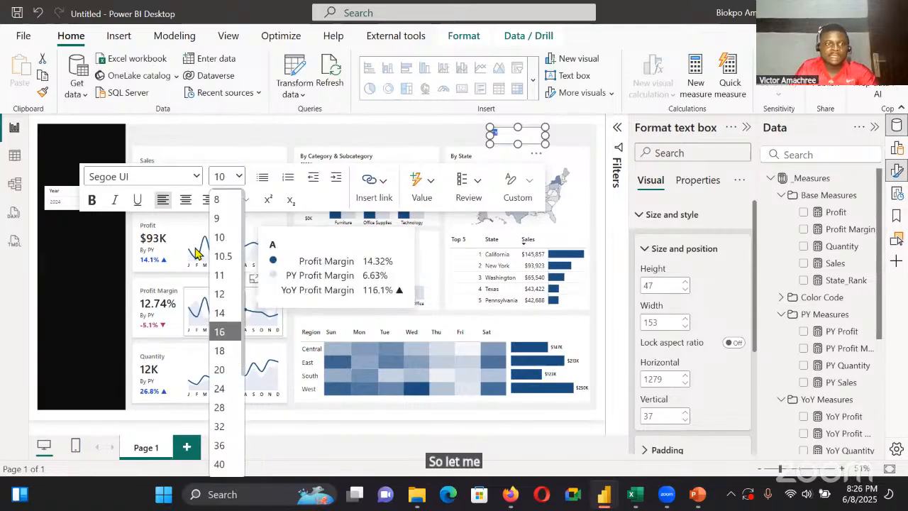
pyautogui.click(227, 332)
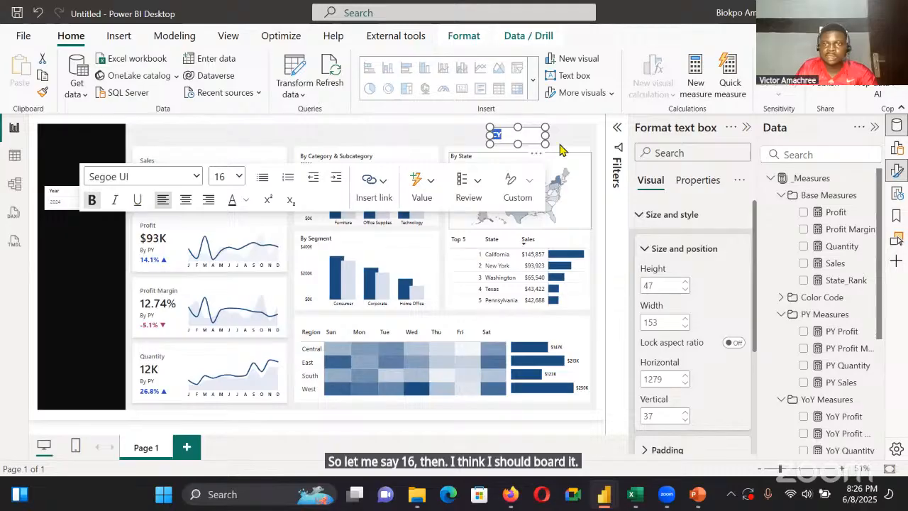
pyautogui.scroll(-1, 691, 265)
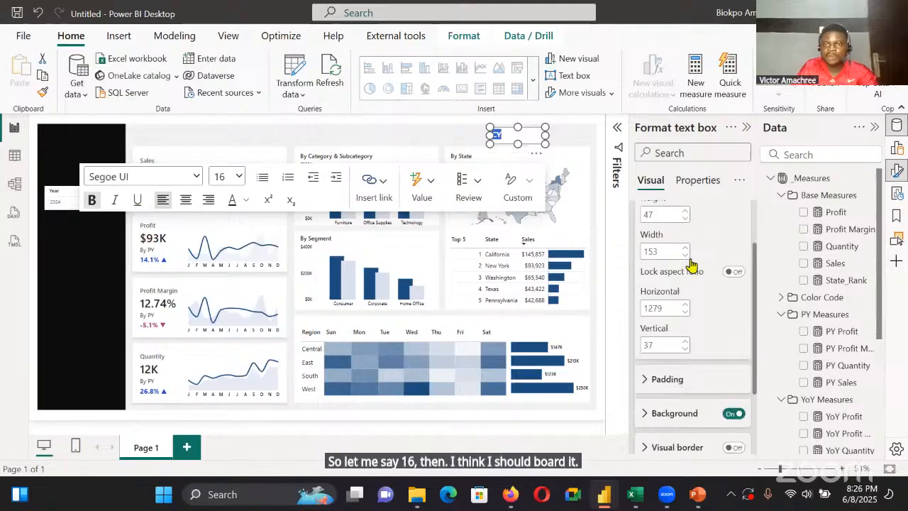
pyautogui.click(733, 413)
pyautogui.moveTo(522, 142); pyautogui.dragTo(529, 140)
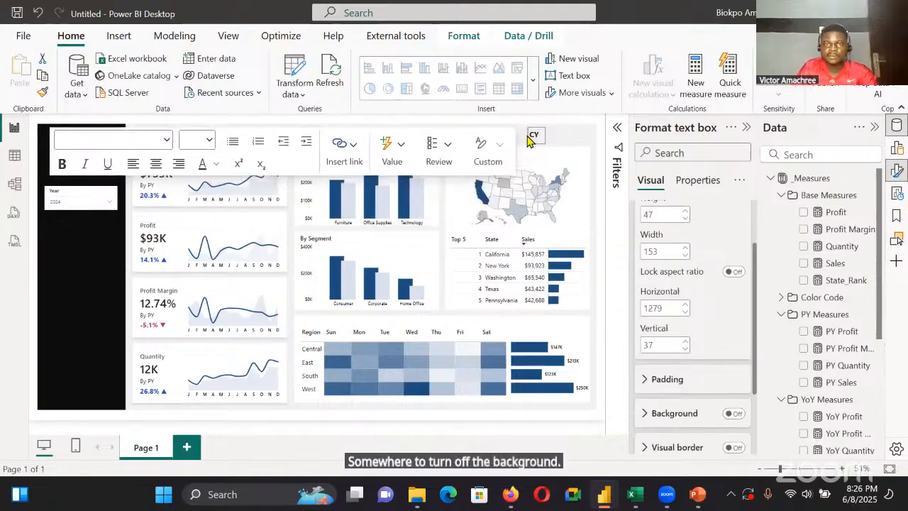
pyautogui.click(556, 139)
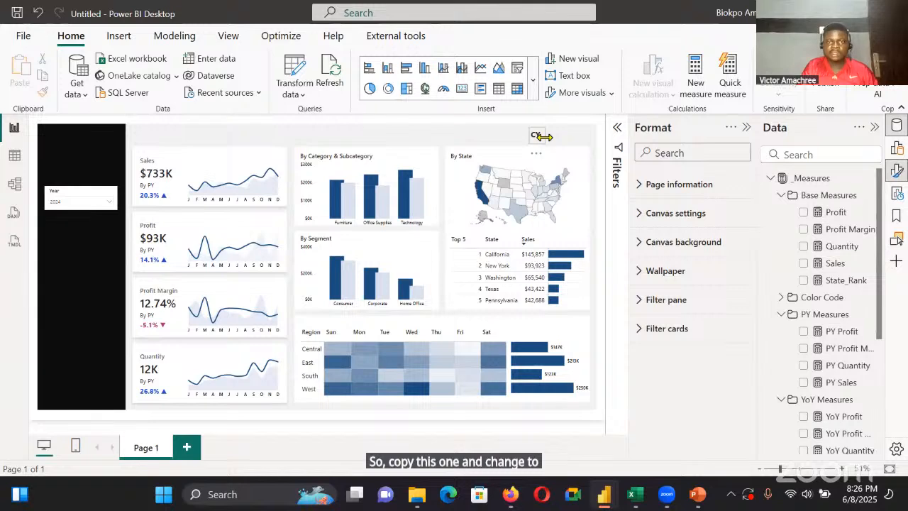
# Duplicate the CY text box and place the copy beside it at horizontal position 1460 and vertical position 37
pyautogui.click(541, 136)
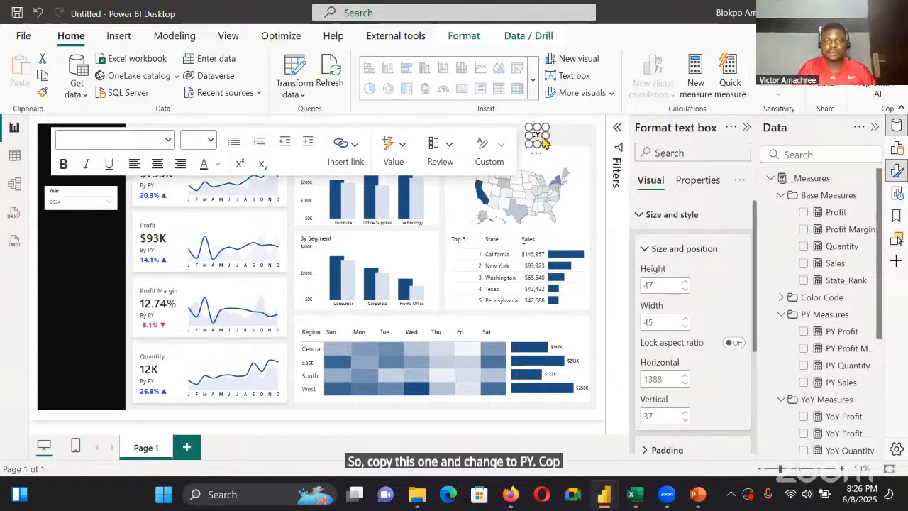
pyautogui.click(546, 139)
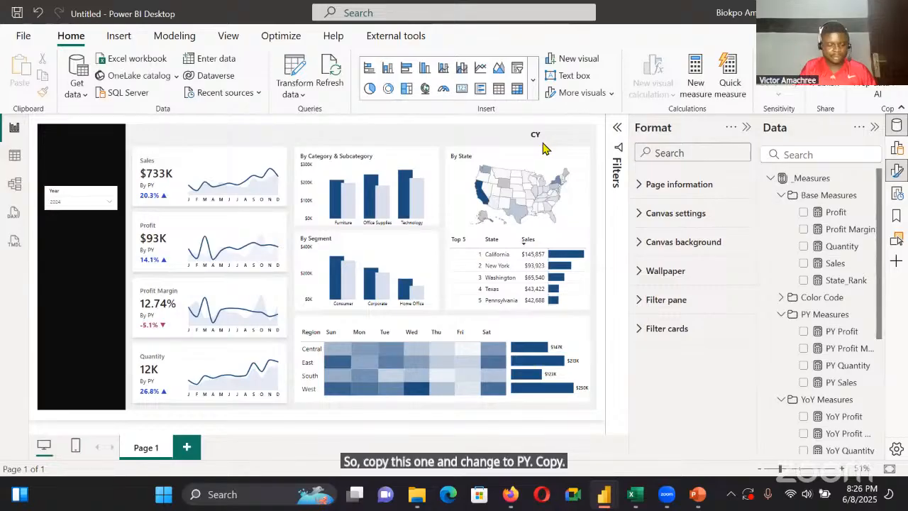
pyautogui.click(541, 141)
pyautogui.hotkey('ctrl', 'c')
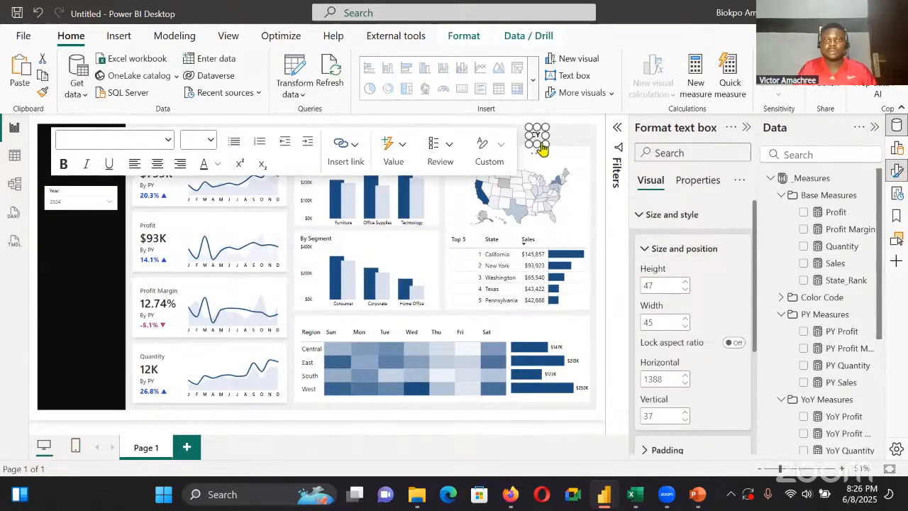
pyautogui.hotkey('ctrl', 'v')
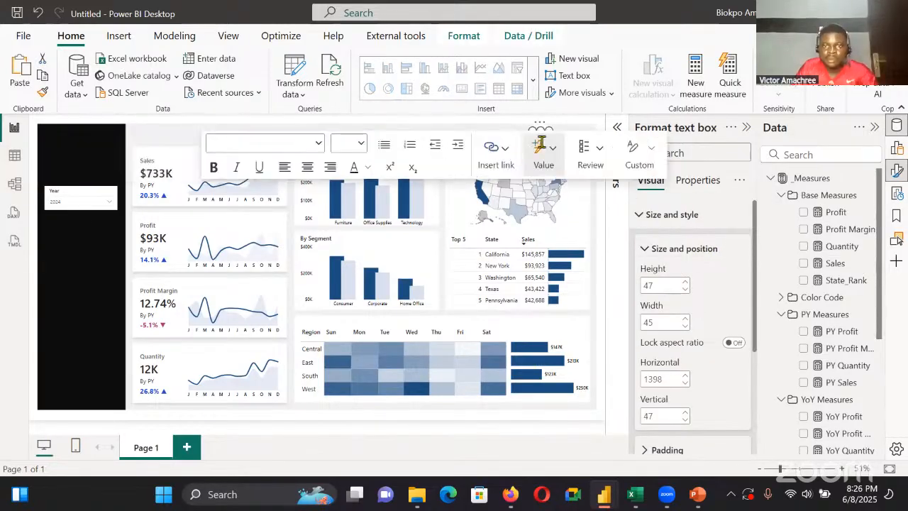
pyautogui.click(579, 136)
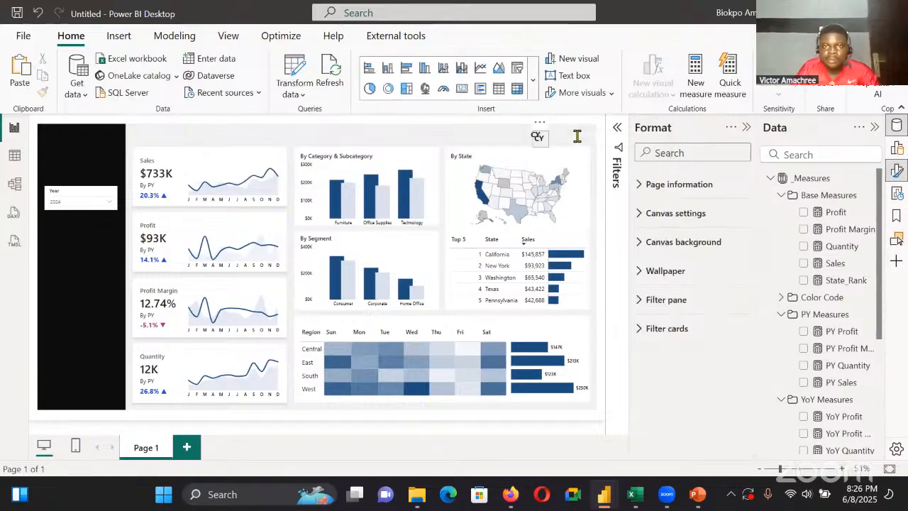
pyautogui.click(564, 135)
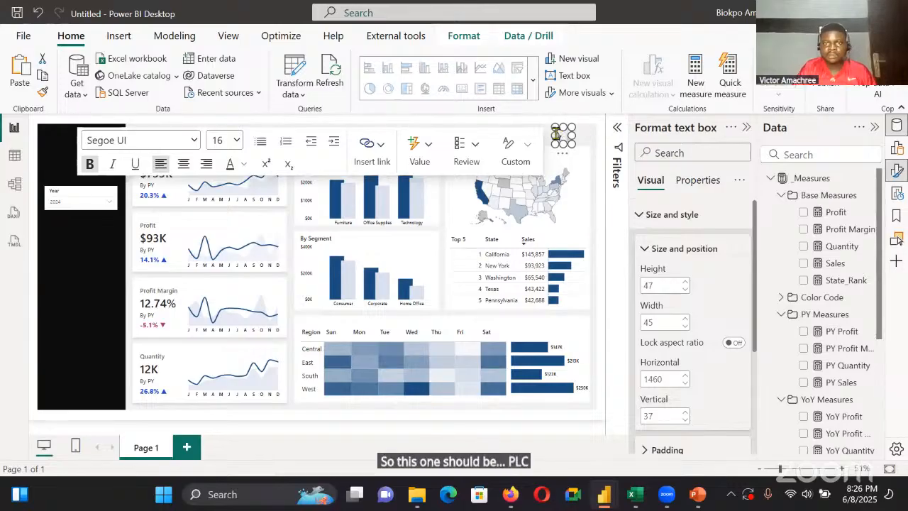
# Change the copied label's text to PY and resize its box to leave a gap after the CY label
pyautogui.moveTo(555, 135); pyautogui.dragTo(529, 135)
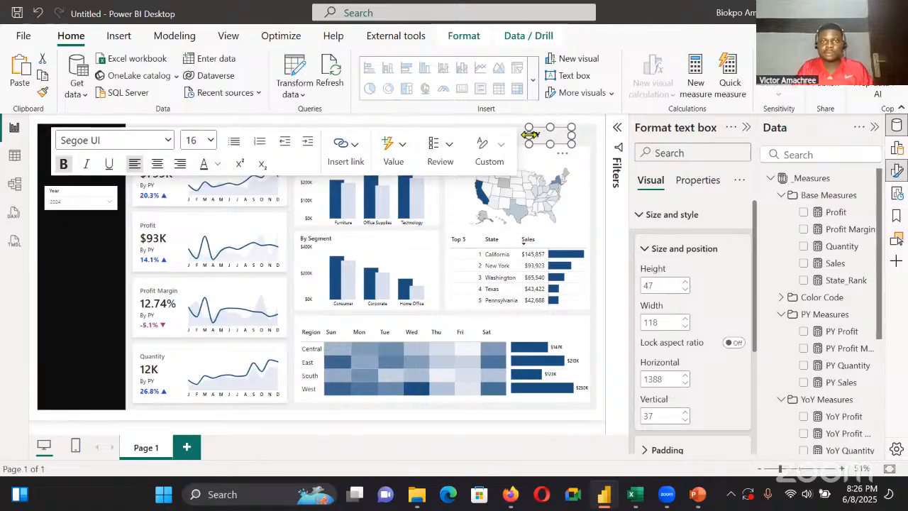
pyautogui.moveTo(529, 134); pyautogui.dragTo(545, 134)
pyautogui.click(588, 141)
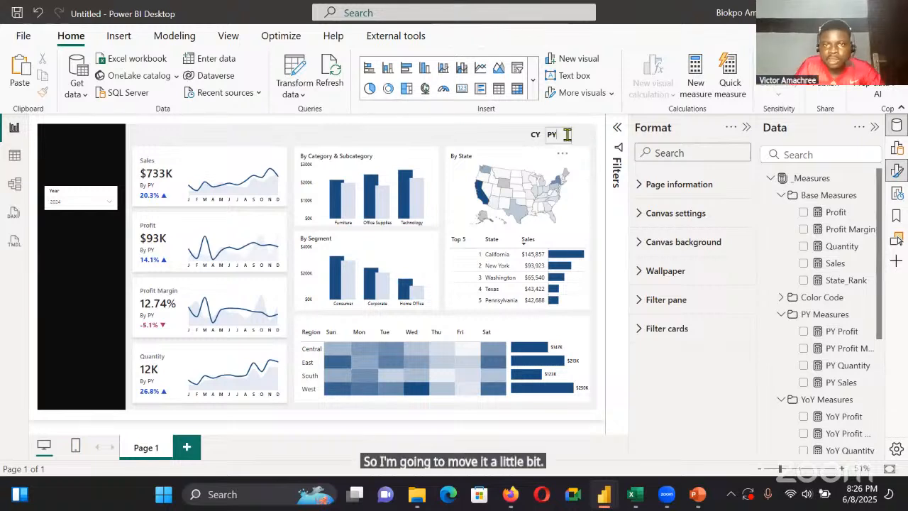
pyautogui.click(563, 135)
pyautogui.moveTo(544, 139); pyautogui.dragTo(554, 140)
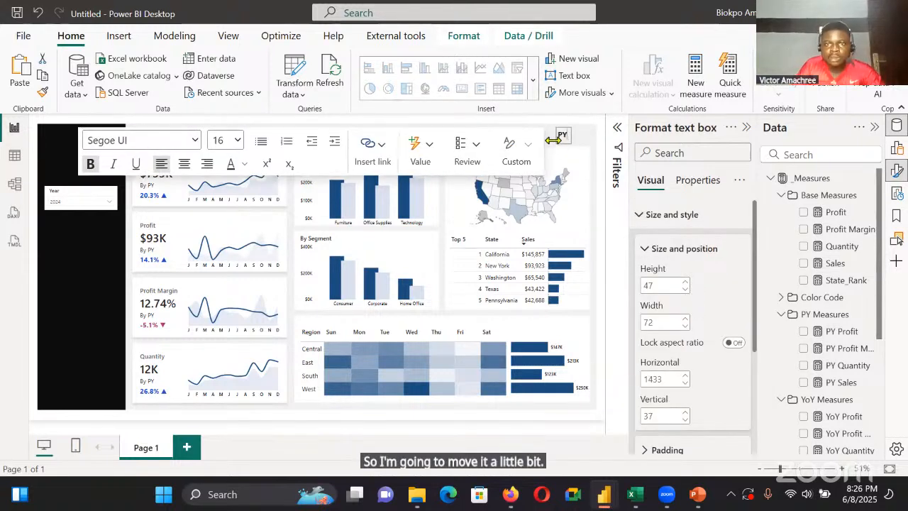
pyautogui.click(585, 138)
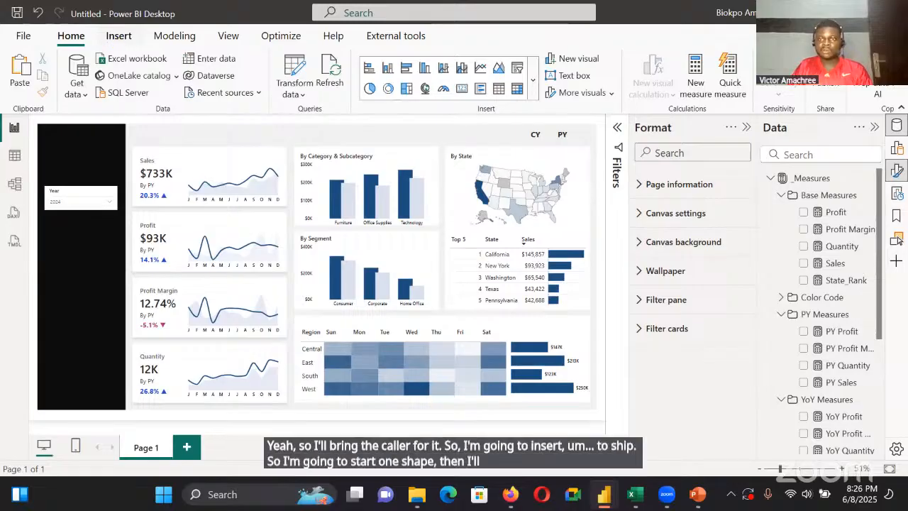
# Insert a rectangle 21 high by 17 wide and place it just before the CY label at horizontal 1370, vertical 49
pyautogui.click(118, 35)
pyautogui.click(680, 71)
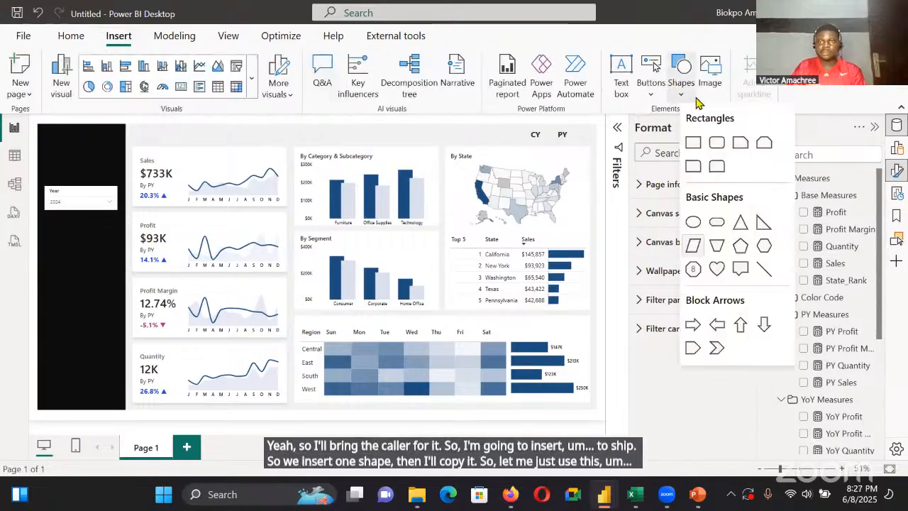
pyautogui.click(693, 142)
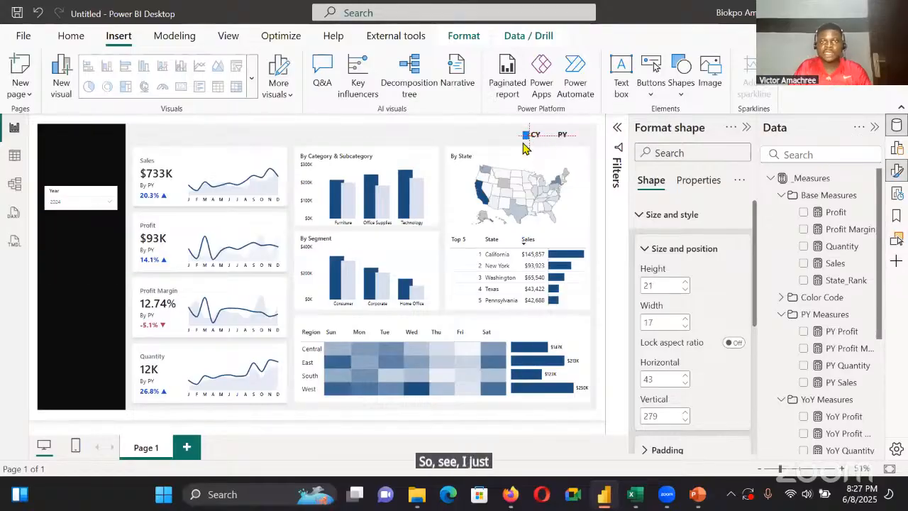
pyautogui.moveTo(523, 143); pyautogui.dragTo(525, 139)
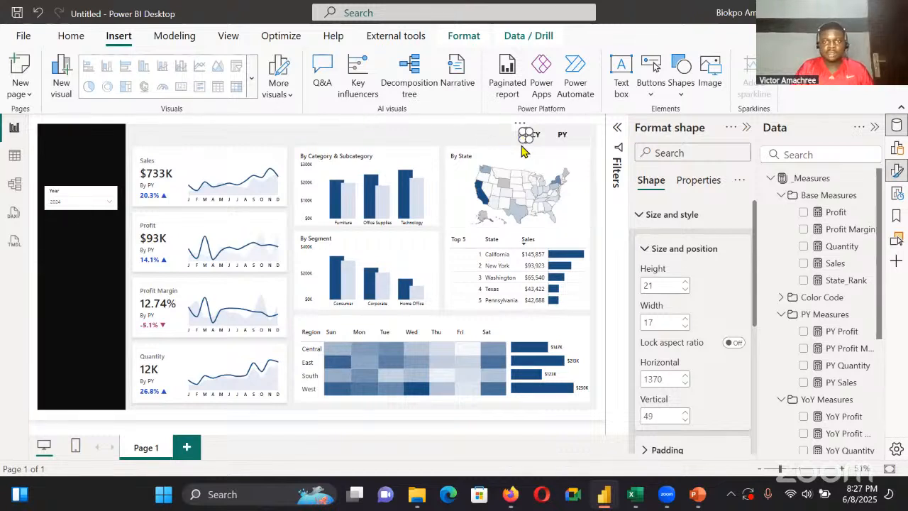
# Duplicate the rectangle beside the CY label and place the copy just before the PY label at horizontal 1445, vertical 49
pyautogui.click(529, 145)
pyautogui.click(526, 134)
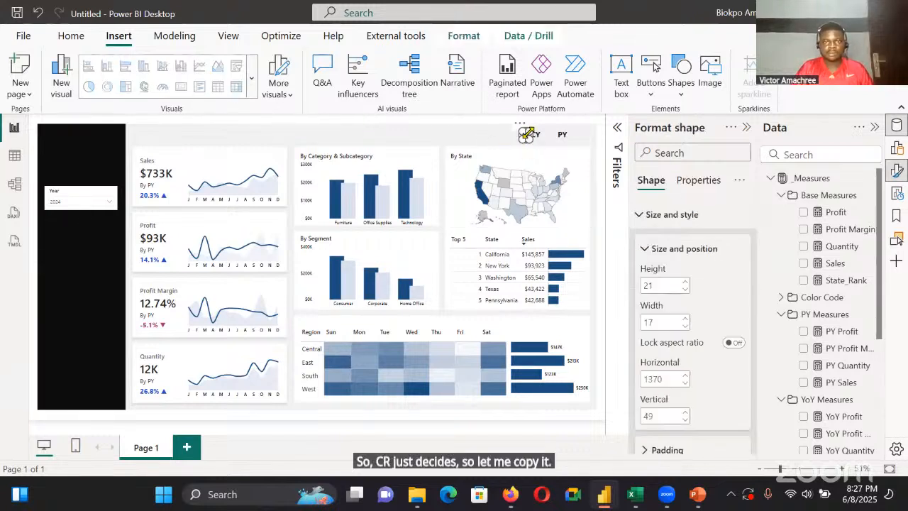
pyautogui.click(526, 135)
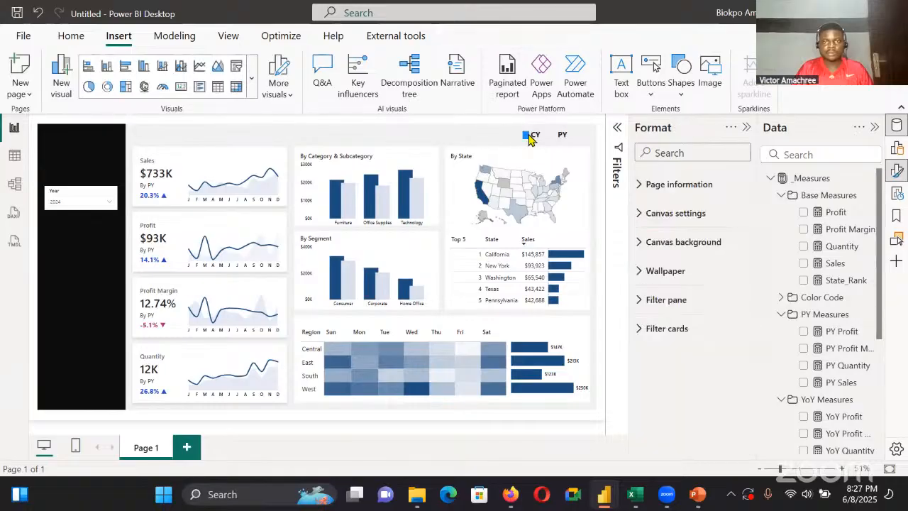
pyautogui.click(526, 134)
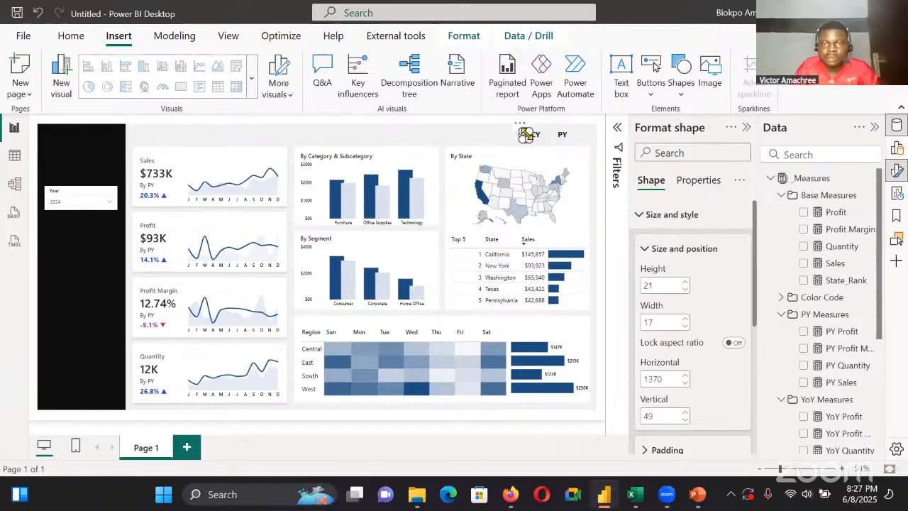
pyautogui.moveTo(526, 135); pyautogui.dragTo(531, 144)
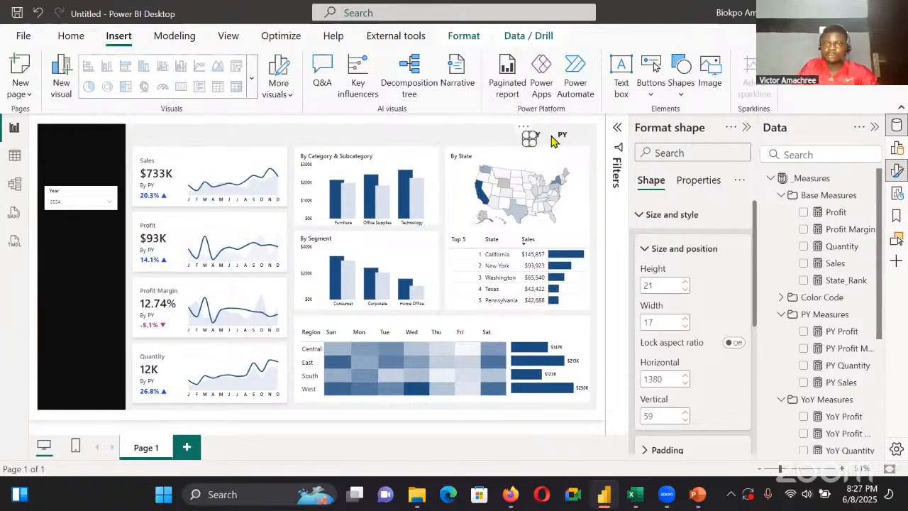
# Resize the rectangle beside the PY label to a height of 15 and a width of 15
pyautogui.click(664, 285)
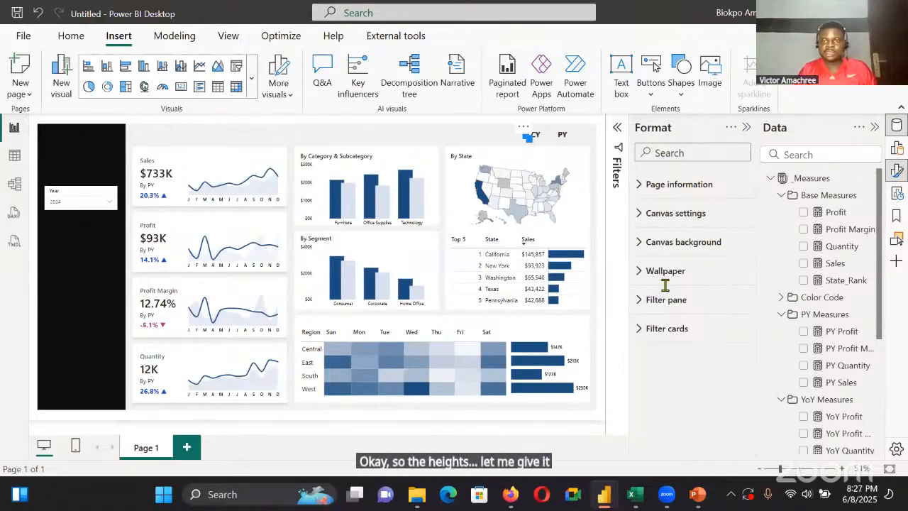
pyautogui.doubleClick(653, 322)
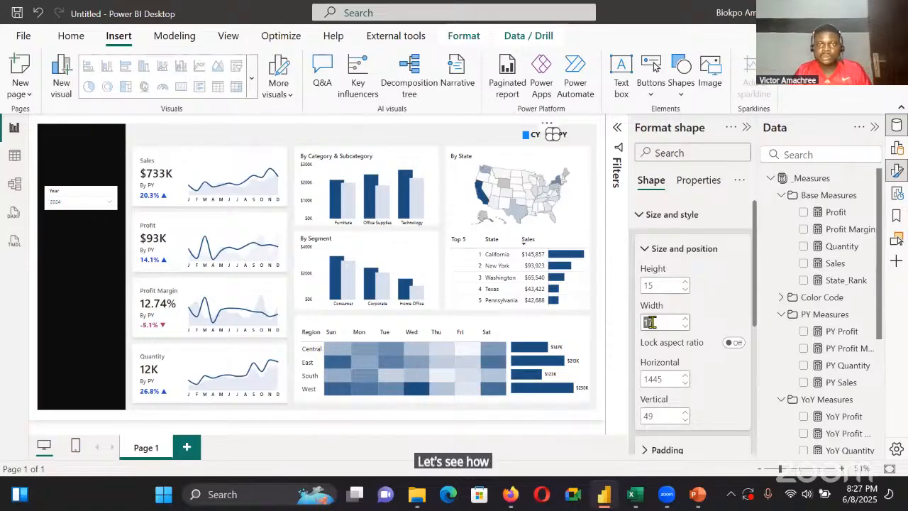
pyautogui.write('15')
pyautogui.click(516, 146)
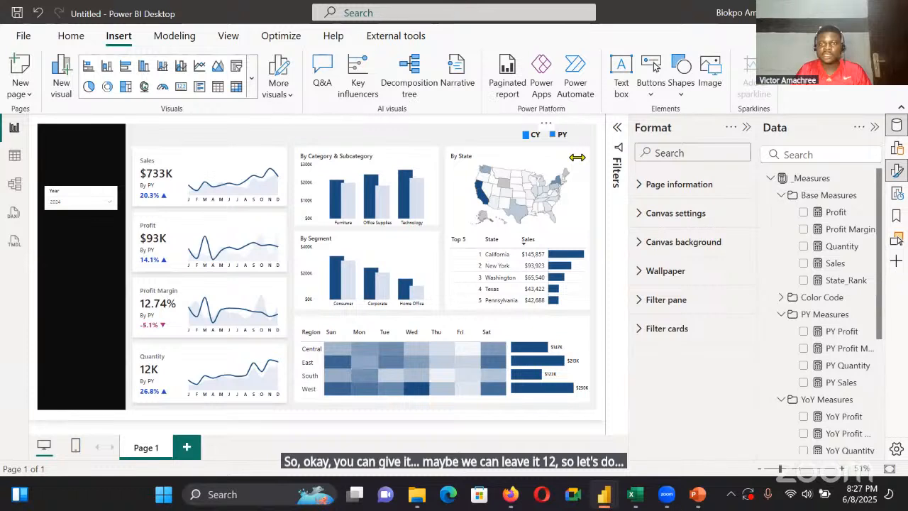
# Set the PY label's square to a height of 12 and a width of 12
pyautogui.click(552, 134)
pyautogui.doubleClick(649, 285)
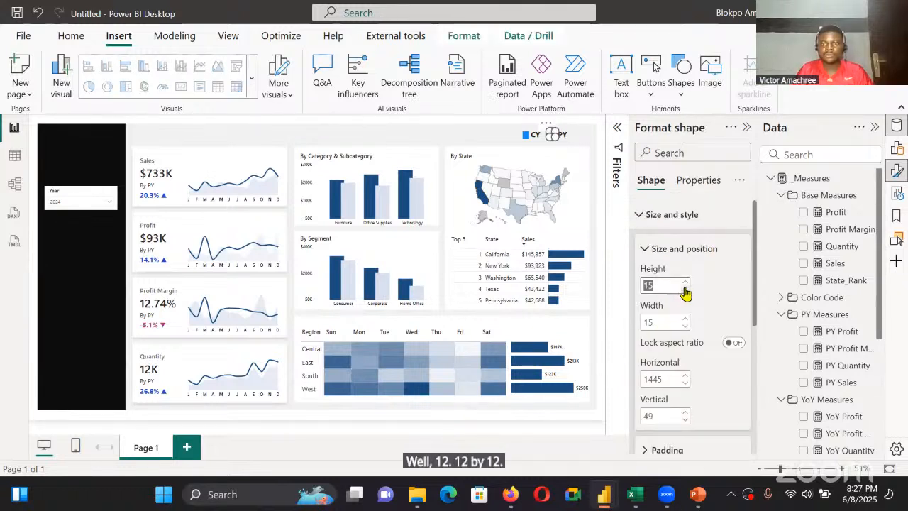
pyautogui.tripleClick(685, 289)
pyautogui.doubleClick(685, 319)
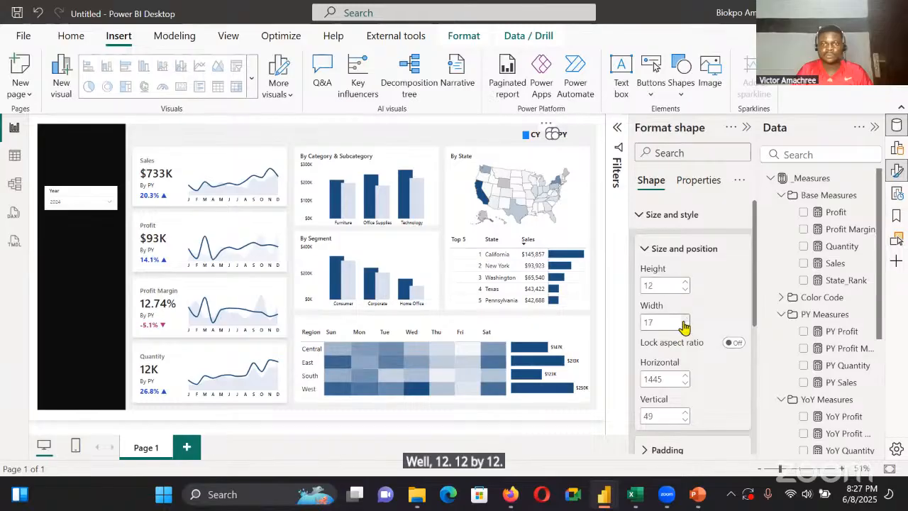
pyautogui.click(685, 325)
pyautogui.click(655, 320)
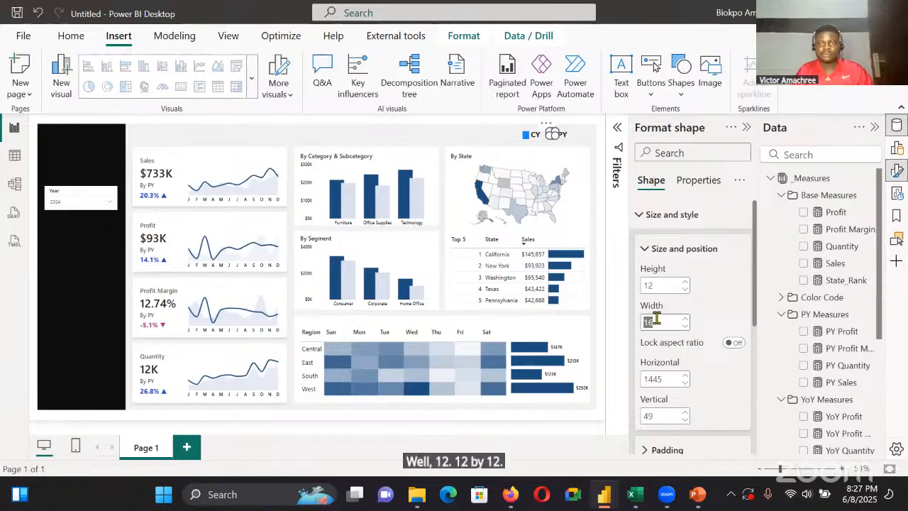
pyautogui.press('BackSpace')
pyautogui.write('2')
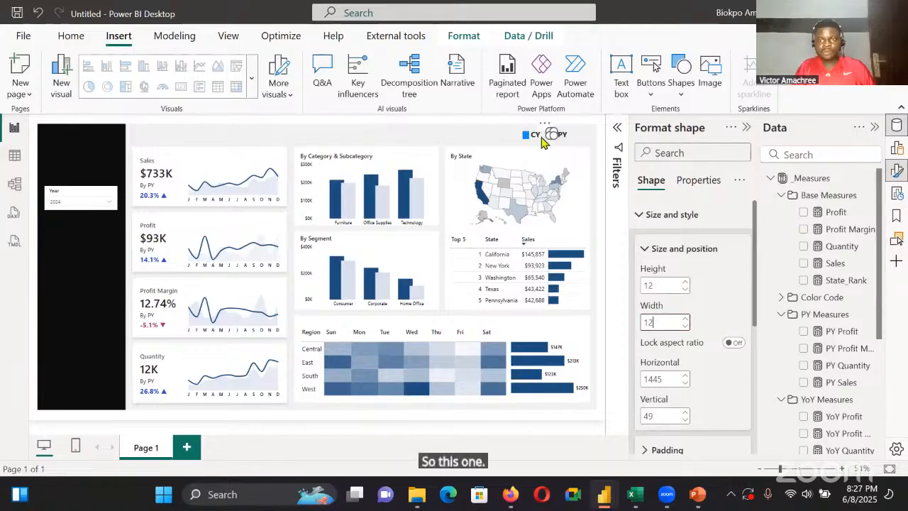
# Make the rectangle beside the CY label 12 high and 12 wide
pyautogui.moveTo(547, 134); pyautogui.dragTo(530, 135)
pyautogui.click(664, 326)
pyautogui.press('BackSpace')
pyautogui.write('2')
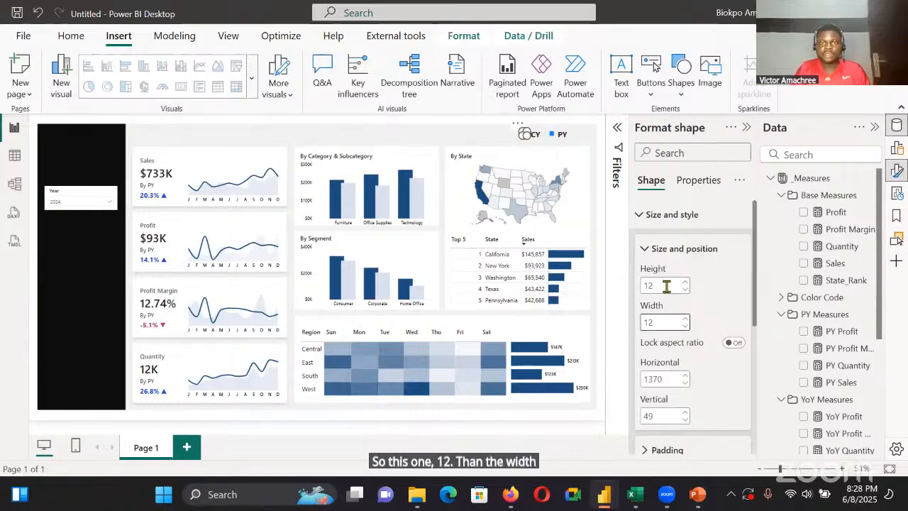
pyautogui.click(483, 136)
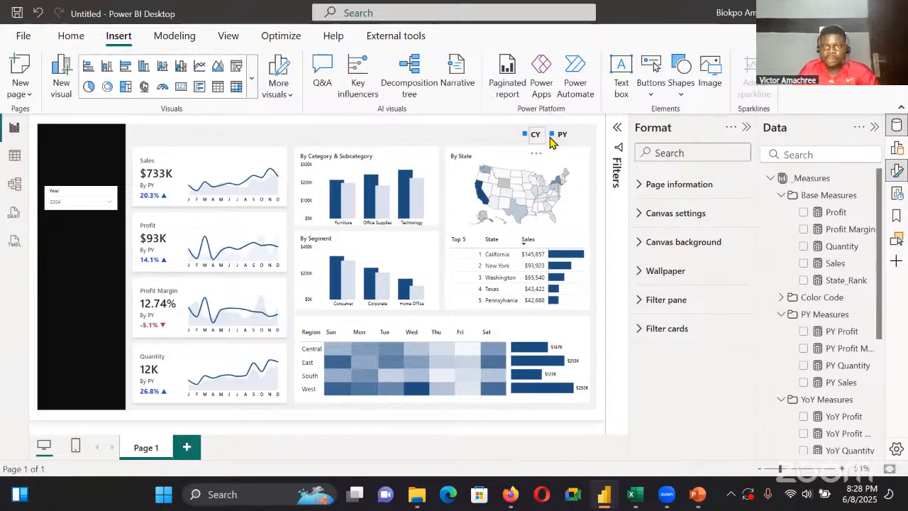
# Turn off the border of the PY label's square and fill it with the light colour #DBE2EF
pyautogui.click(552, 134)
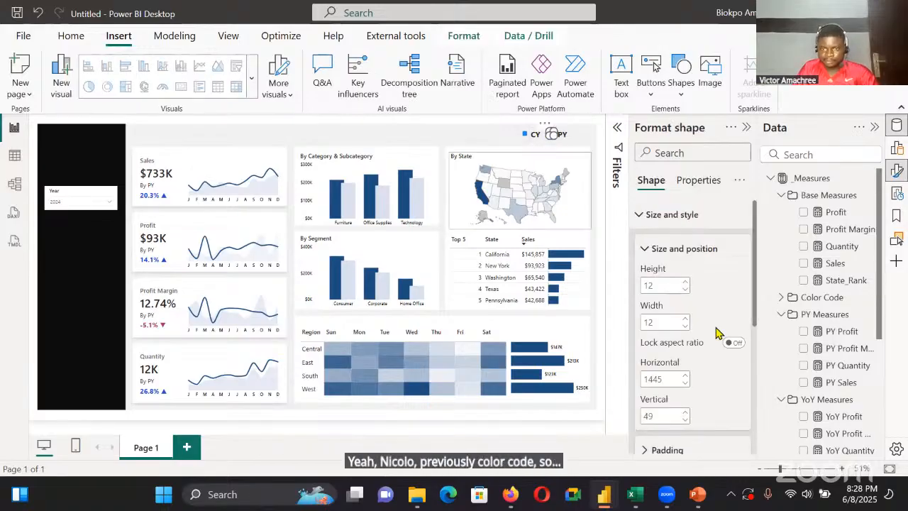
pyautogui.scroll(-5, 683, 345)
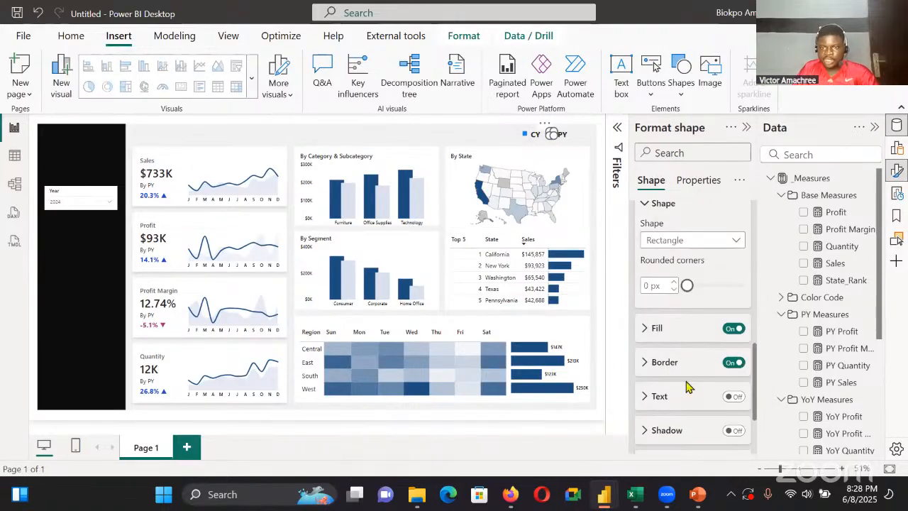
pyautogui.click(731, 362)
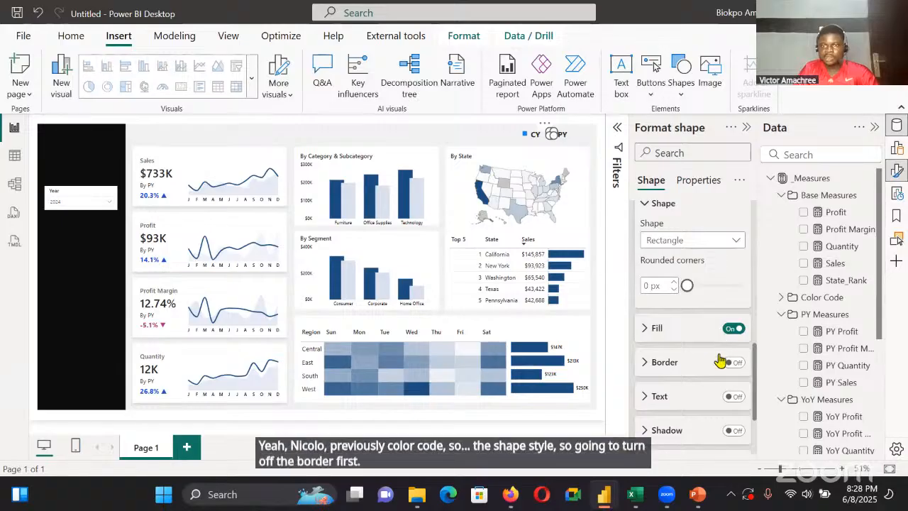
pyautogui.click(656, 331)
pyautogui.click(667, 364)
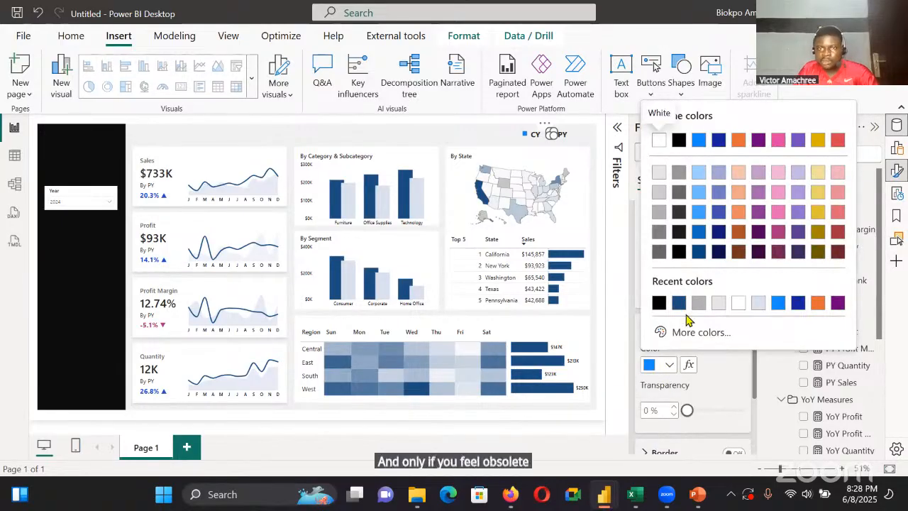
pyautogui.click(754, 303)
pyautogui.click(498, 137)
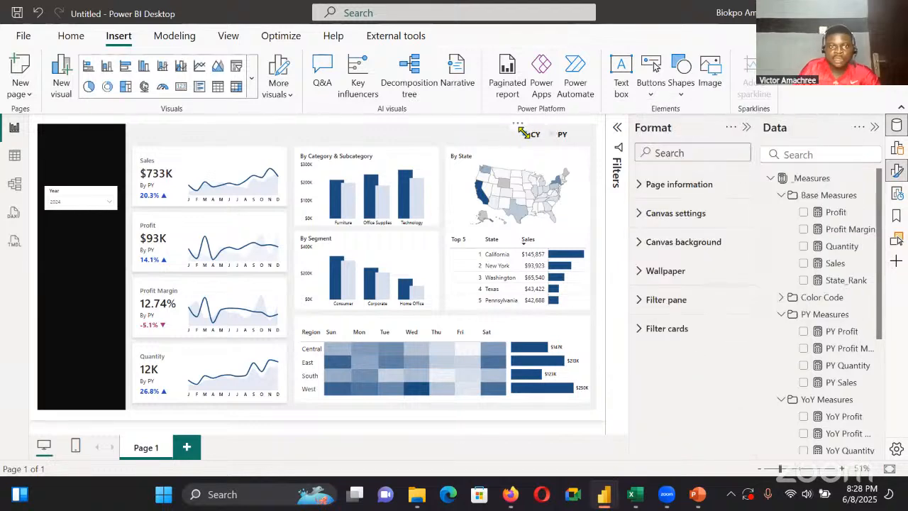
# Fill the square beside the CY label with the dark blue from the recent colours
pyautogui.click(522, 132)
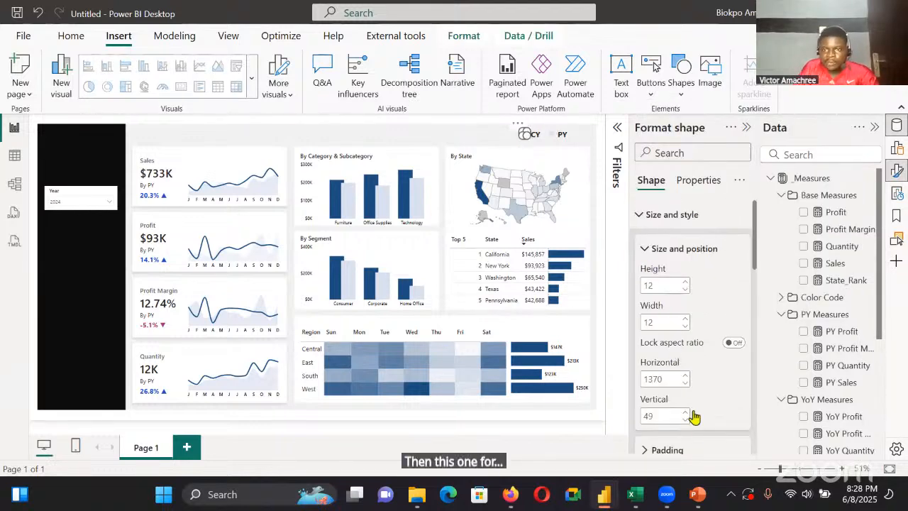
pyautogui.scroll(-5, 694, 417)
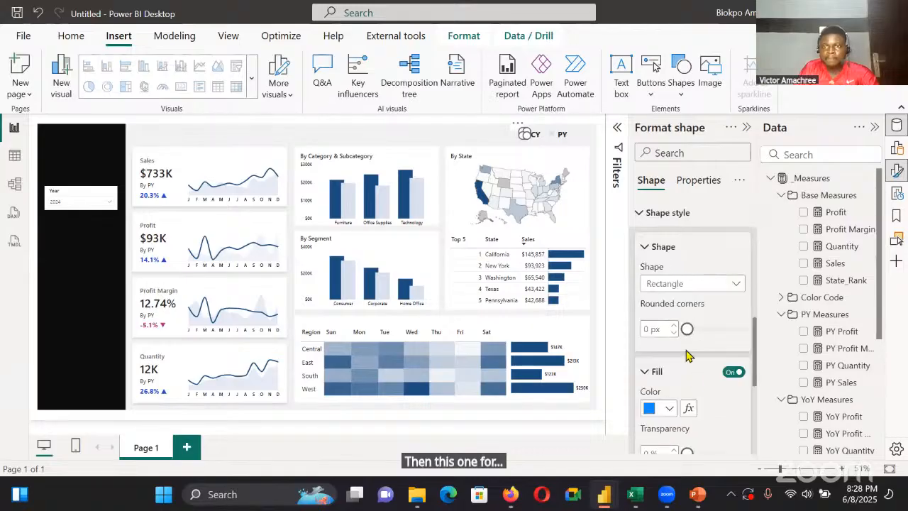
pyautogui.click(670, 264)
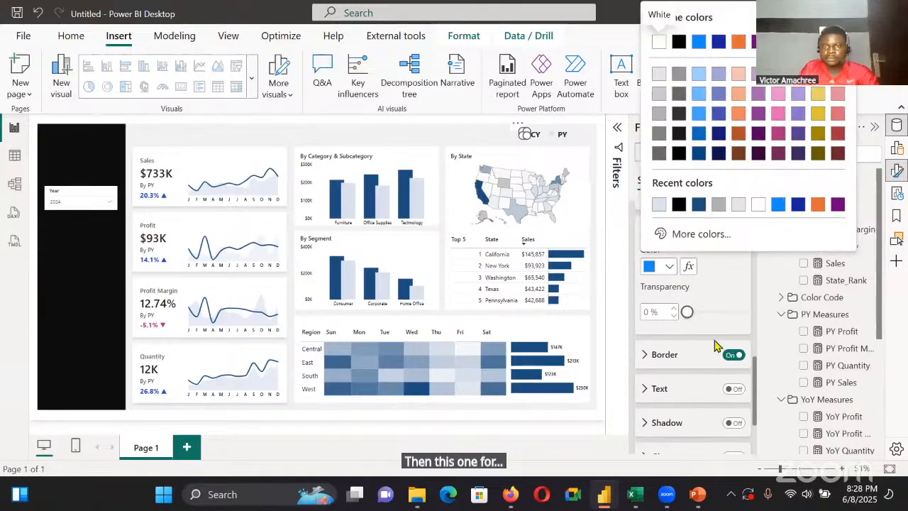
pyautogui.click(419, 134)
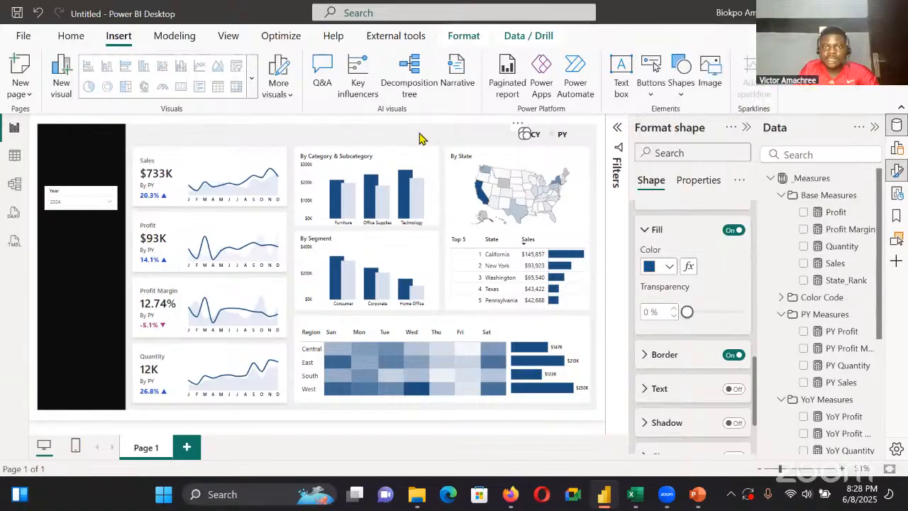
# Darken the fill of the PY label's square to the custom colour #C1C9DA so it stands out from the background
pyautogui.click(552, 134)
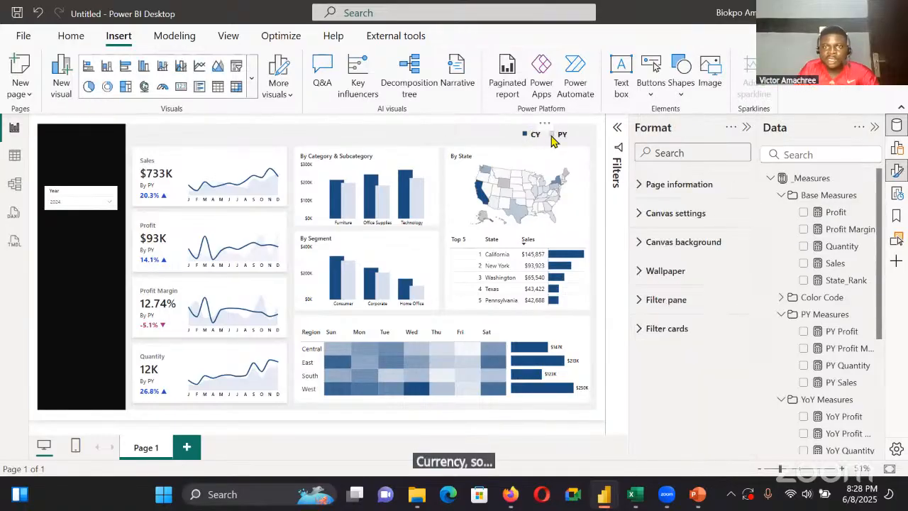
pyautogui.scroll(-5, 707, 376)
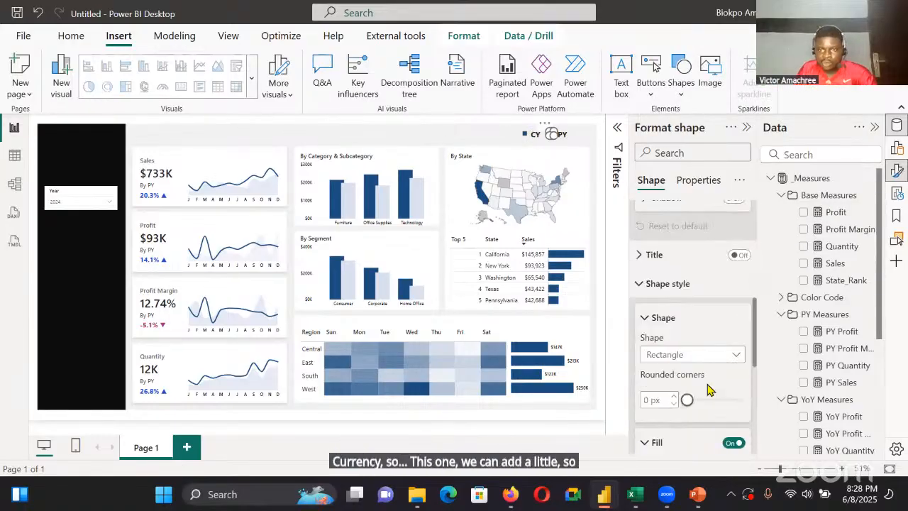
pyautogui.scroll(-3, 684, 317)
pyautogui.scroll(3, 666, 311)
pyautogui.click(665, 306)
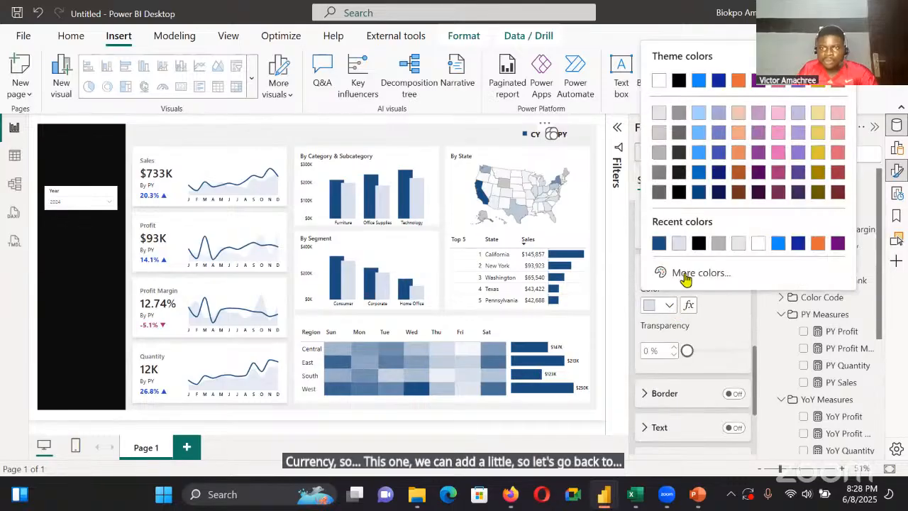
pyautogui.click(685, 276)
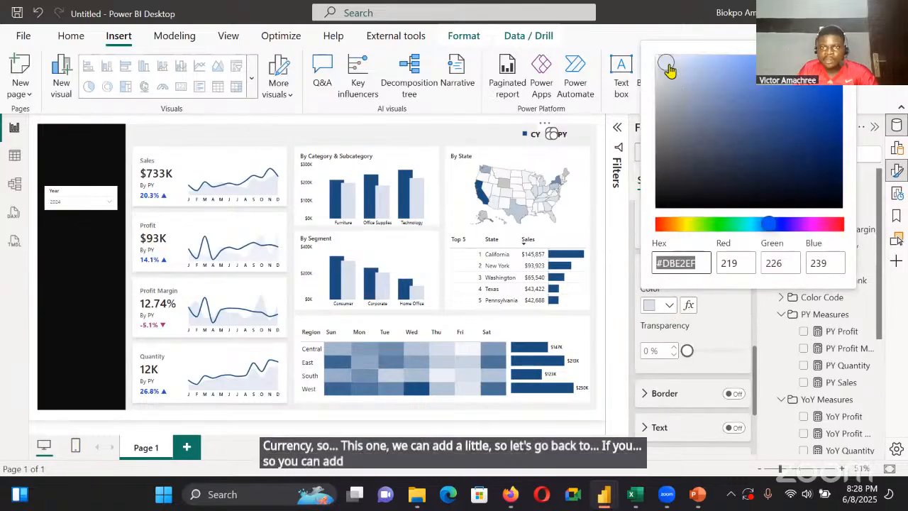
pyautogui.click(667, 65)
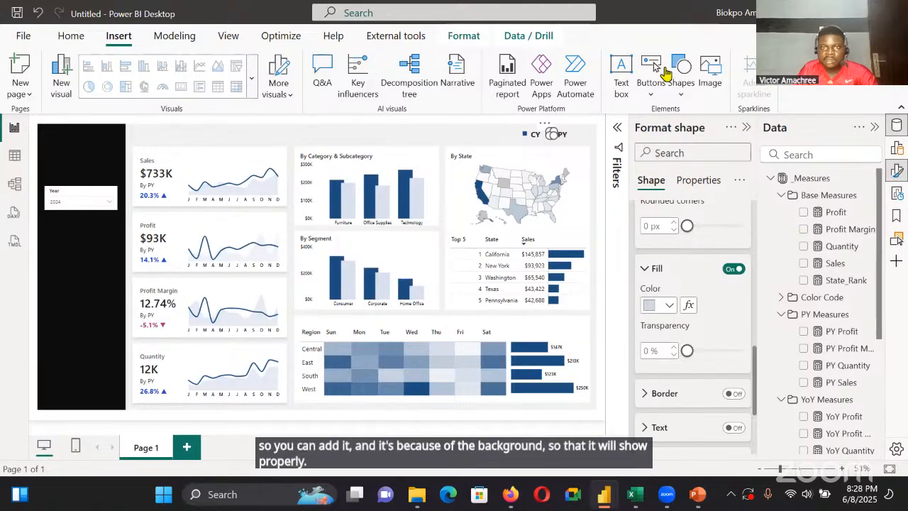
pyautogui.click(440, 147)
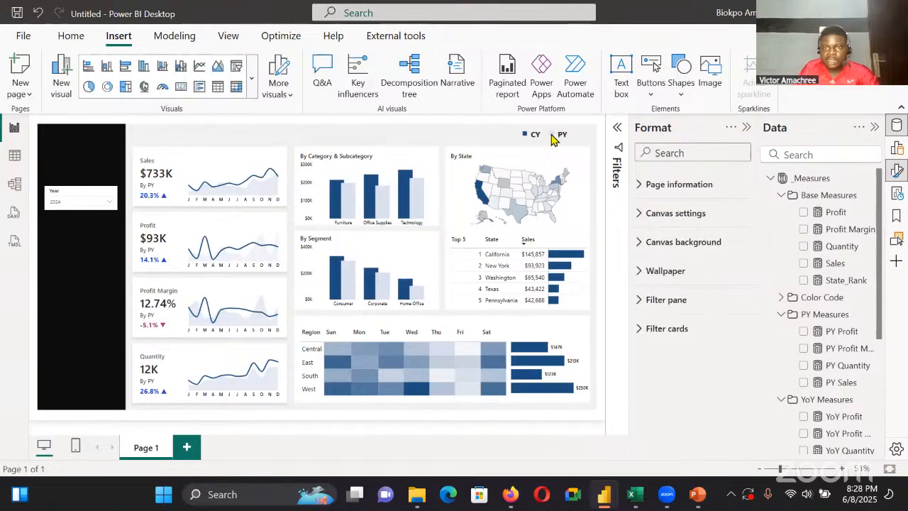
pyautogui.click(551, 137)
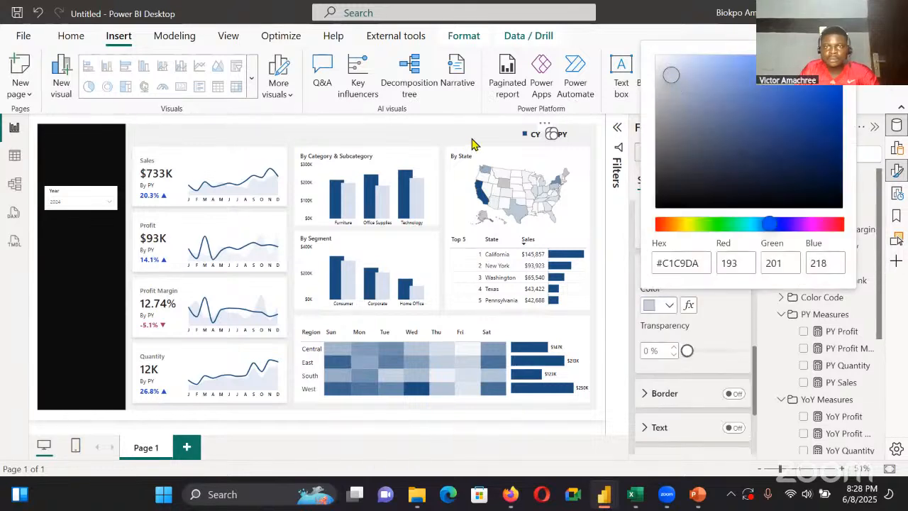
pyautogui.press('Escape')
pyautogui.click(470, 146)
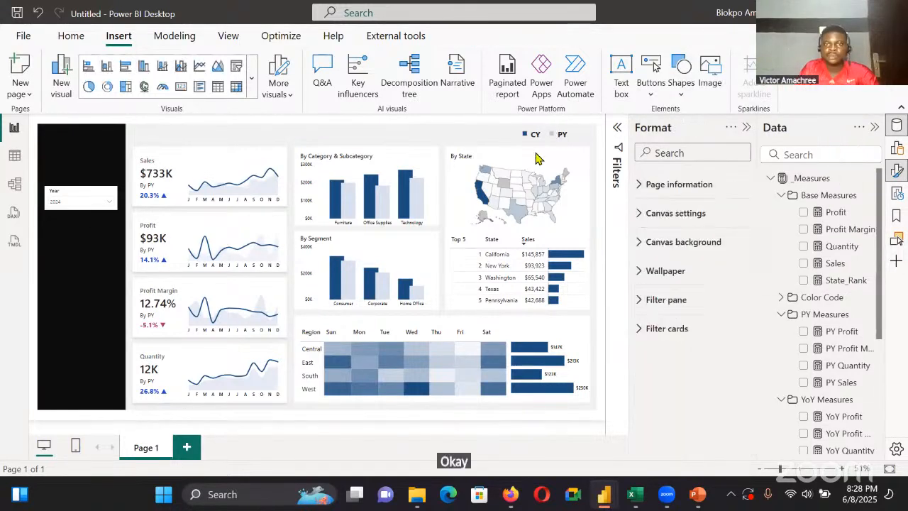
# Set the vertical position of the PY label's square to 53
pyautogui.click(552, 133)
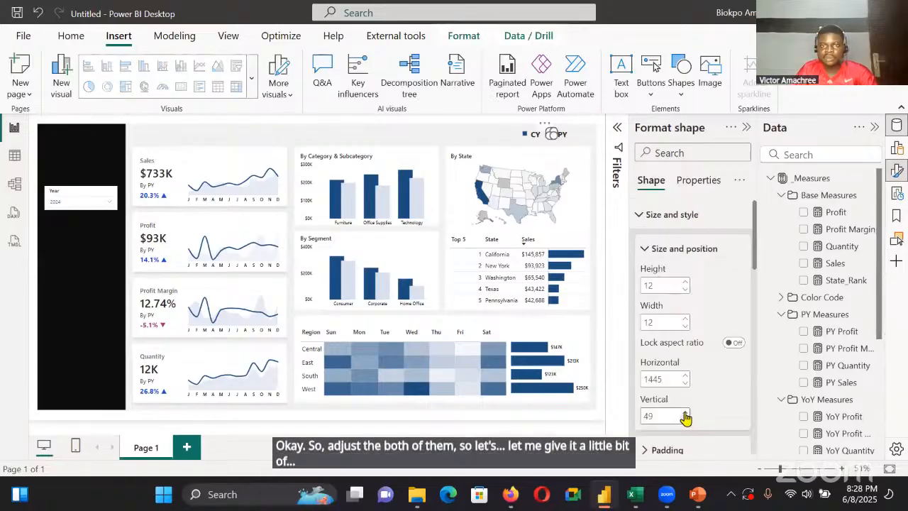
pyautogui.doubleClick(684, 413)
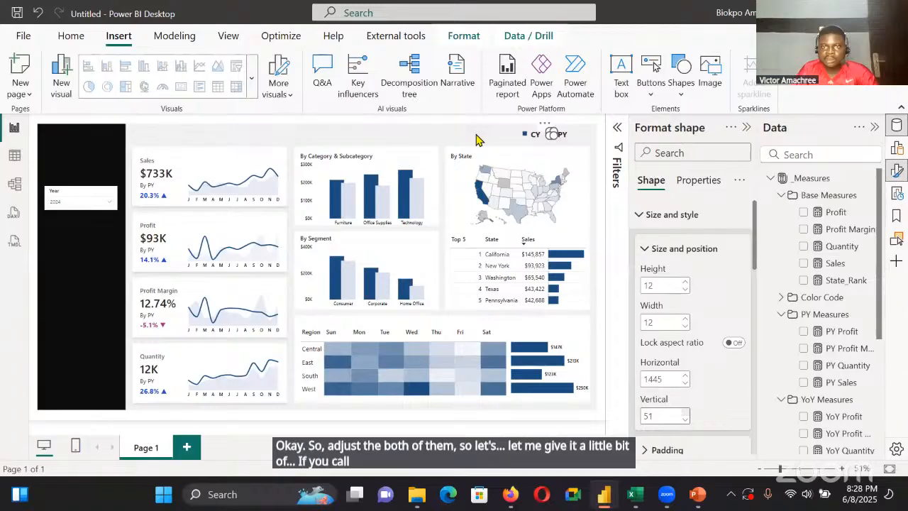
pyautogui.click(475, 140)
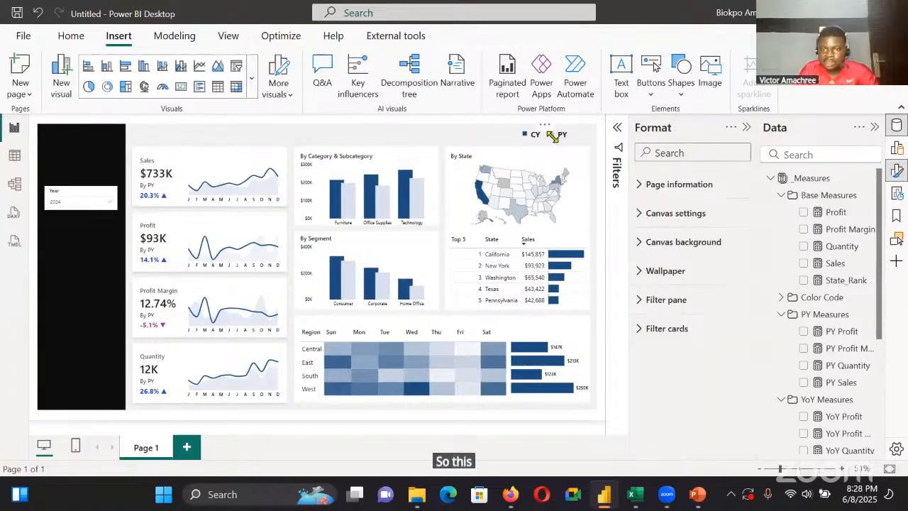
# Set the vertical position of the CY label's square to 53, matching the PY label's square
pyautogui.click(552, 136)
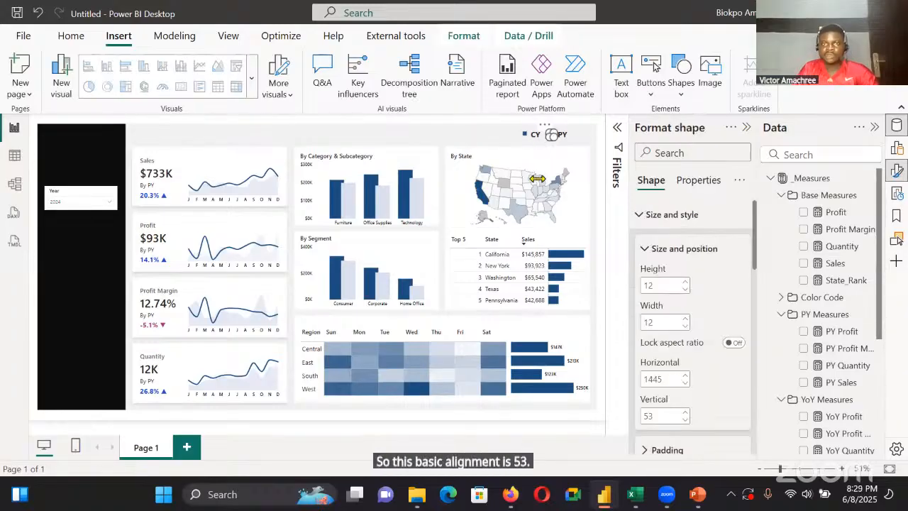
pyautogui.click(523, 133)
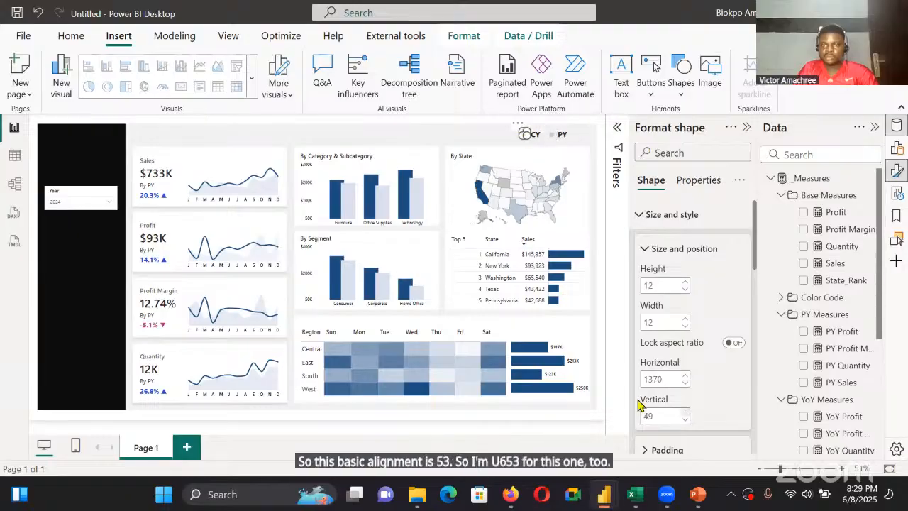
pyautogui.doubleClick(686, 413)
pyautogui.doubleClick(686, 413)
pyautogui.click(686, 413)
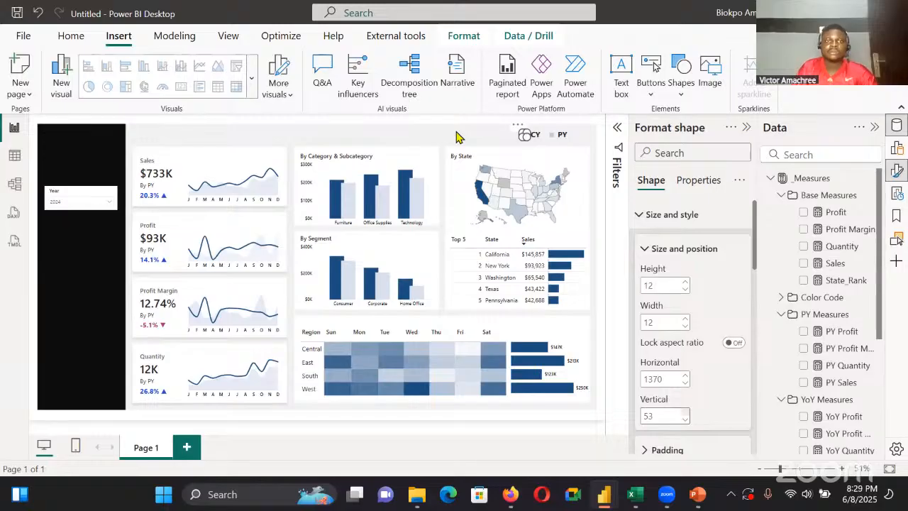
pyautogui.click(192, 127)
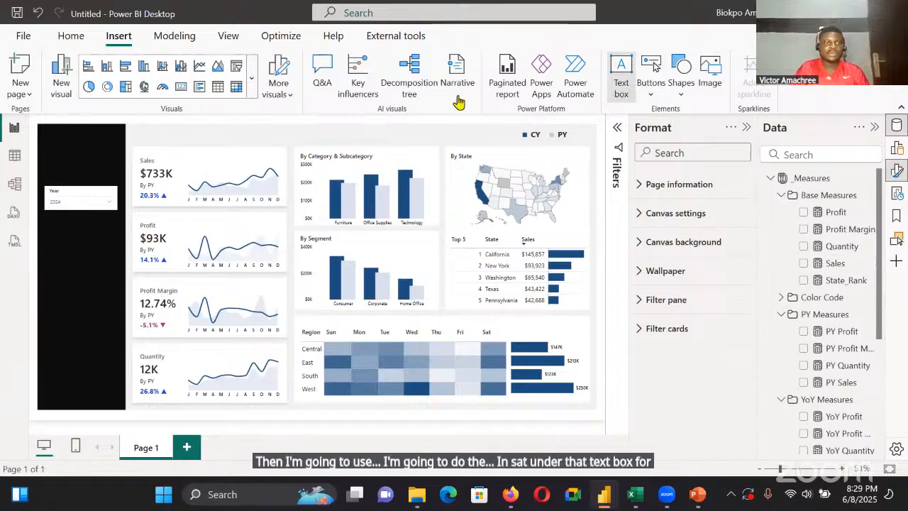
# Insert a title text box, move it out of the dark sidebar to above the Sales card, and size it about 279 by 47
pyautogui.moveTo(206, 143); pyautogui.dragTo(90, 212)
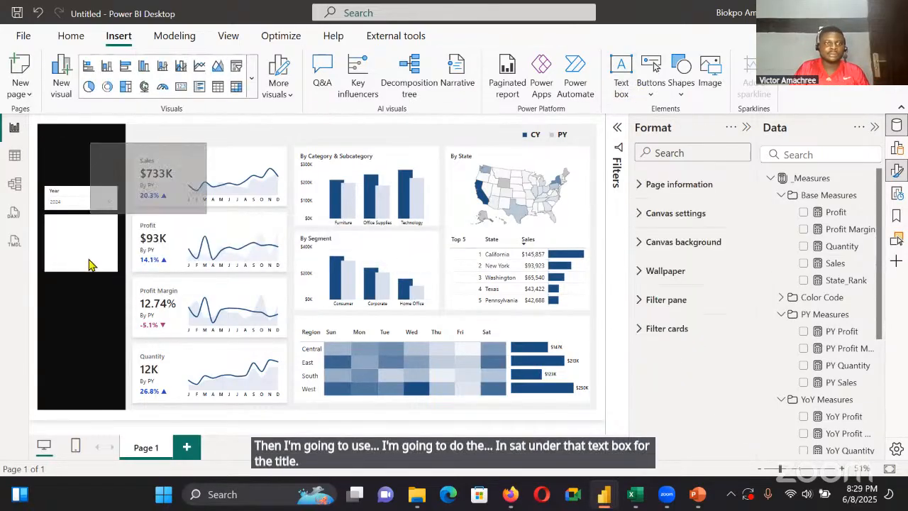
pyautogui.click(106, 249)
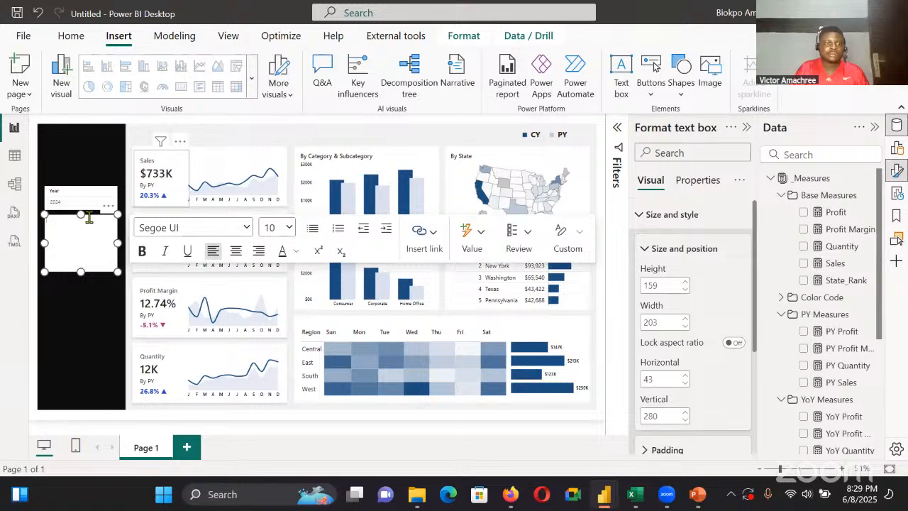
pyautogui.moveTo(90, 215); pyautogui.dragTo(169, 193)
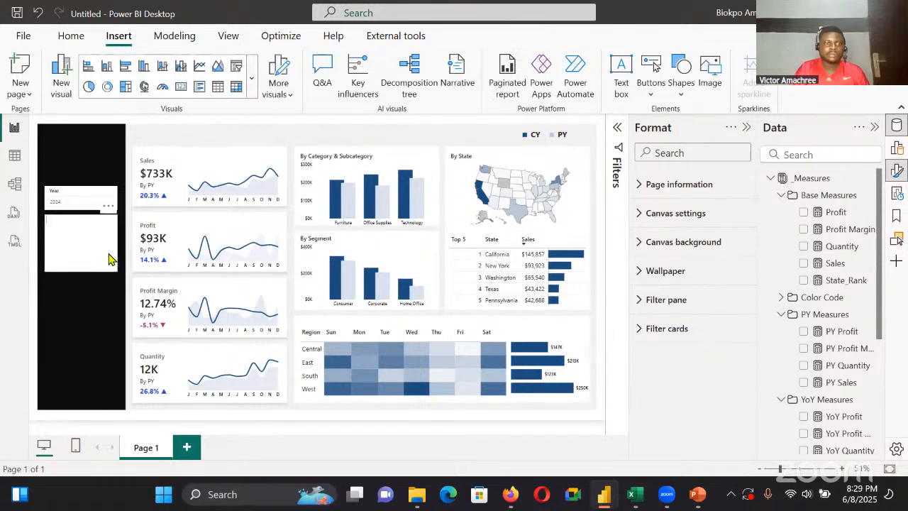
pyautogui.click(82, 237)
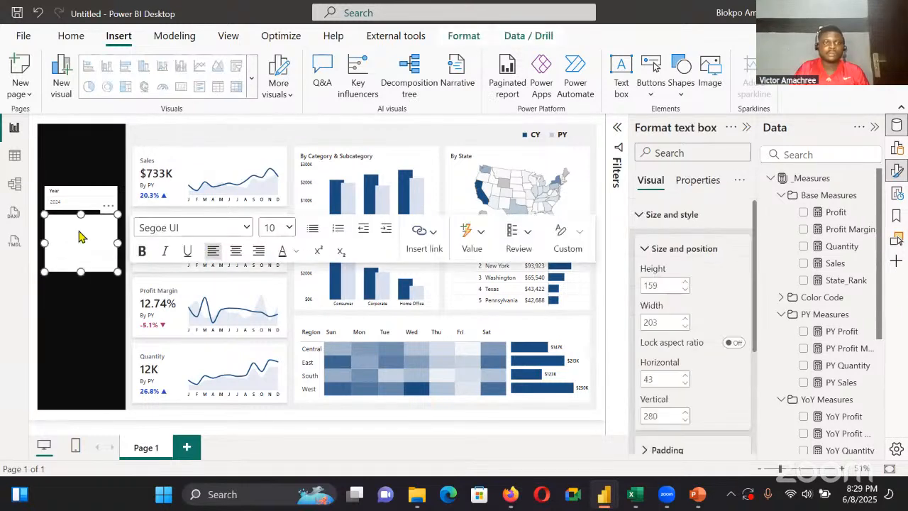
pyautogui.moveTo(44, 242); pyautogui.dragTo(137, 239)
pyautogui.moveTo(177, 214); pyautogui.dragTo(191, 133)
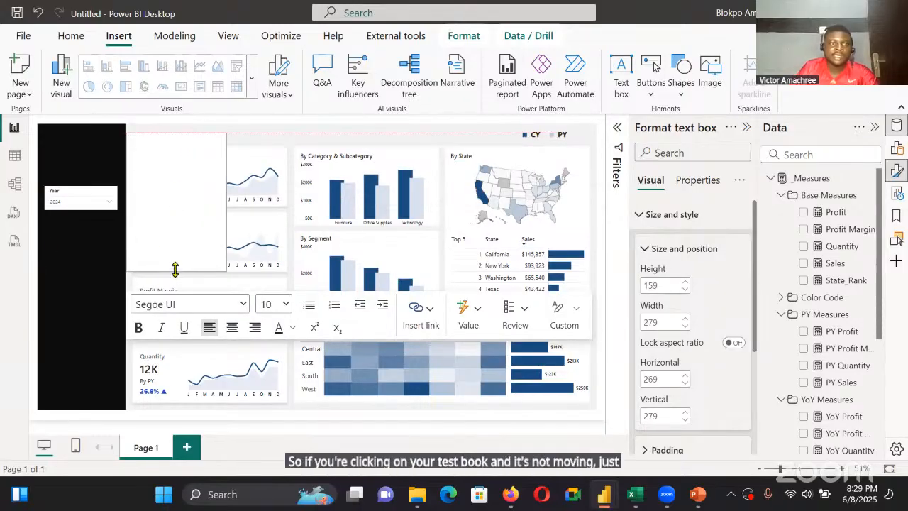
pyautogui.moveTo(172, 272); pyautogui.dragTo(204, 126)
pyautogui.click(180, 132)
pyautogui.click(209, 126)
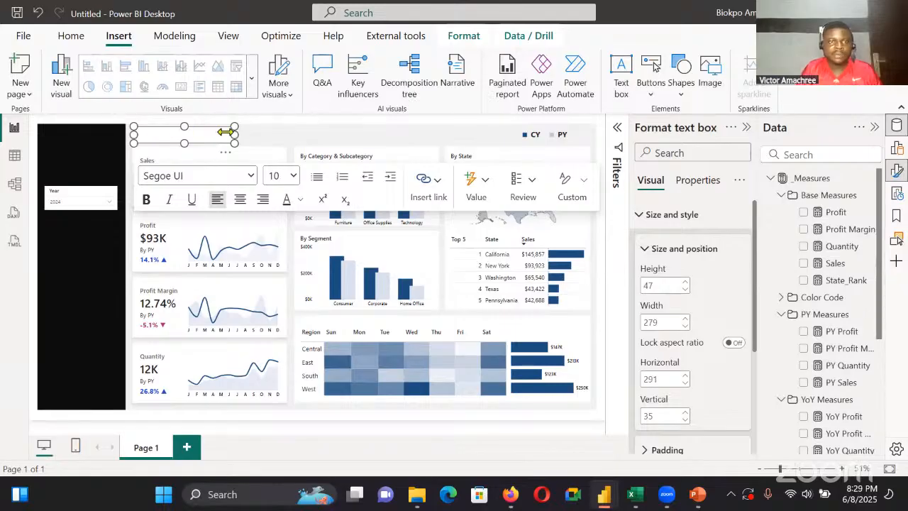
# Enter "Superstore Sales Overview" in the title text box, widened to about 318, and set its font size to 20
pyautogui.moveTo(225, 132); pyautogui.dragTo(240, 132)
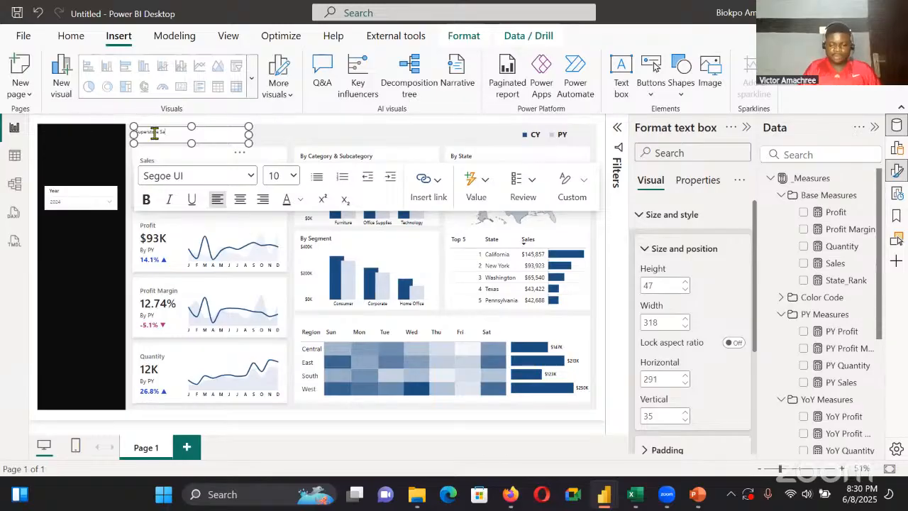
pyautogui.write('Overview')
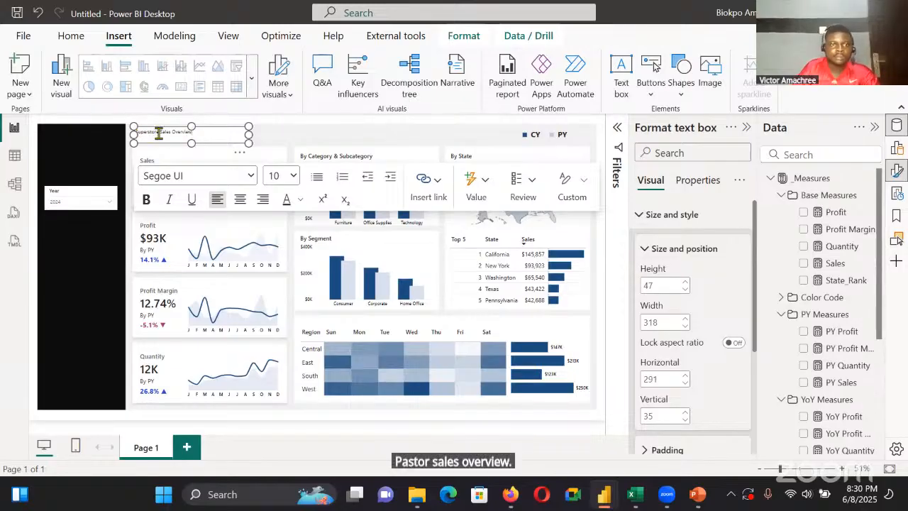
pyautogui.tripleClick(158, 134)
pyautogui.click(287, 176)
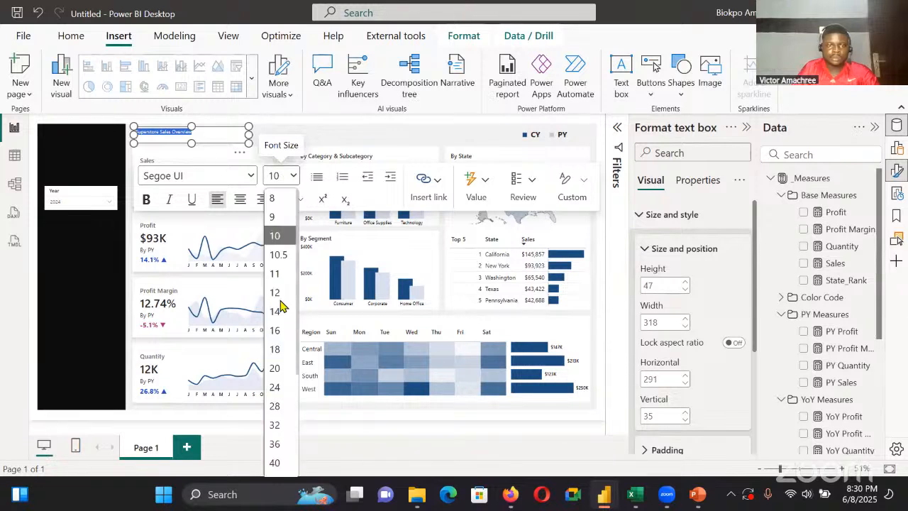
pyautogui.click(274, 368)
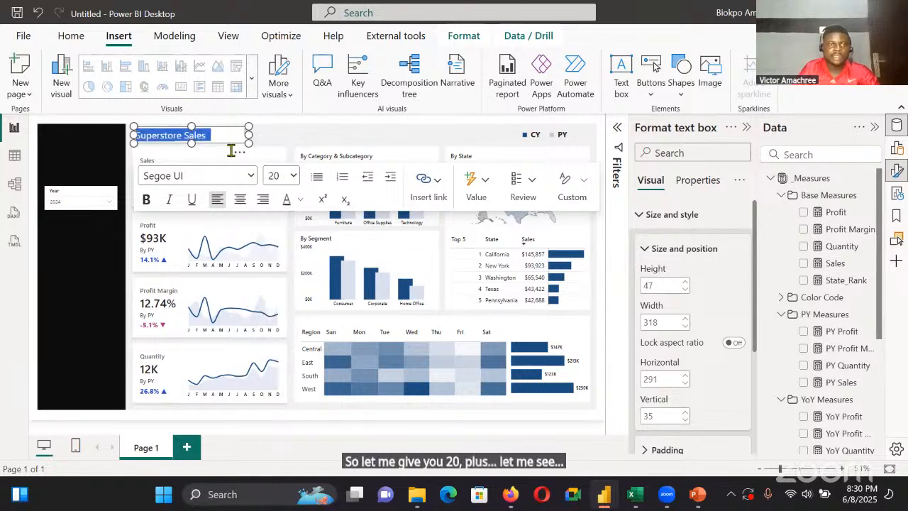
# Widen the title text box to about 413 and make the title text bold Arial
pyautogui.moveTo(249, 135); pyautogui.dragTo(286, 137)
pyautogui.click(249, 177)
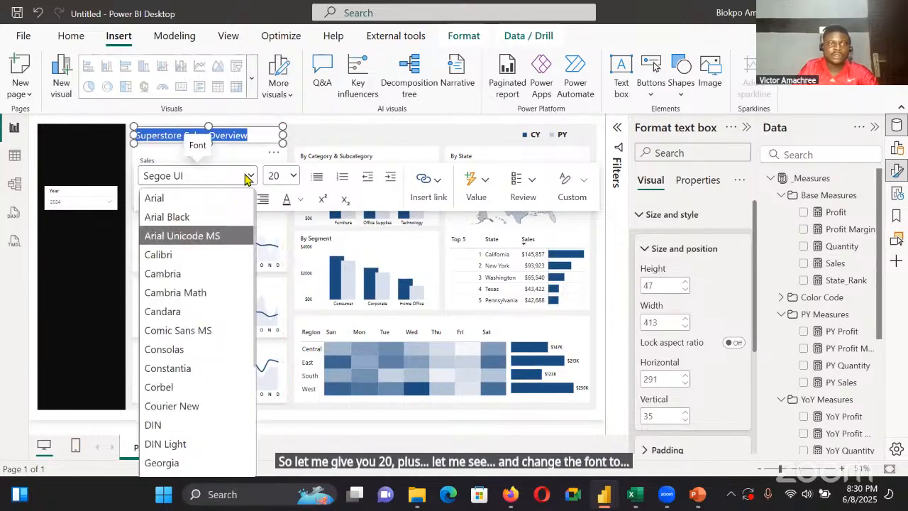
pyautogui.click(215, 250)
pyautogui.click(146, 201)
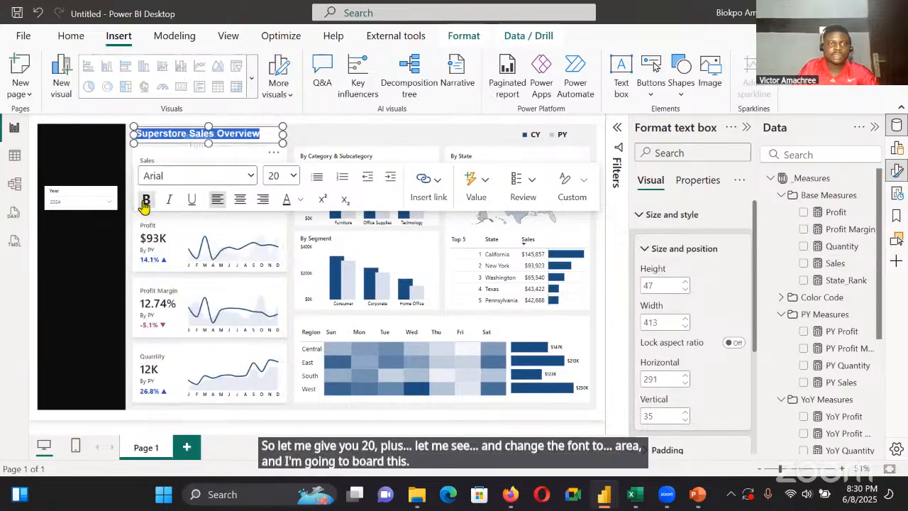
# Turn off the title text box's background and resize the box to about 63 high at a vertical position of about 37
pyautogui.moveTo(210, 143); pyautogui.dragTo(210, 150)
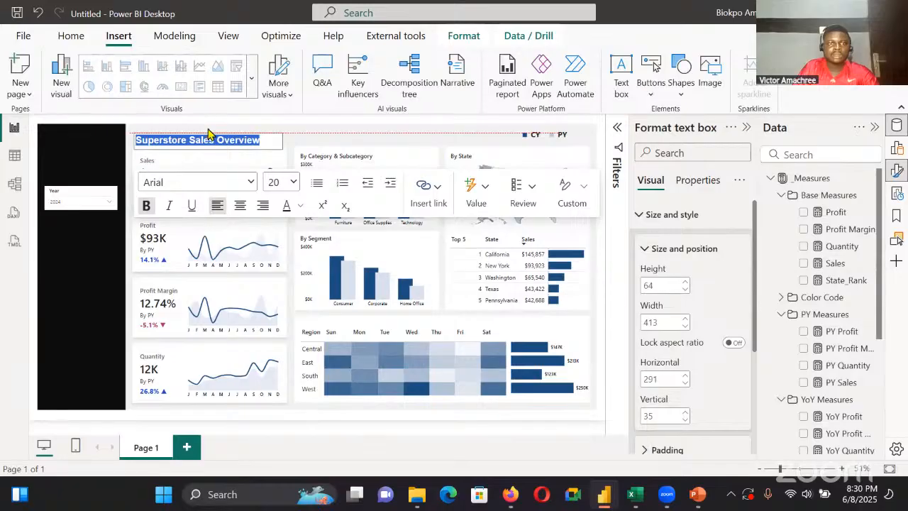
pyautogui.scroll(-3, 723, 274)
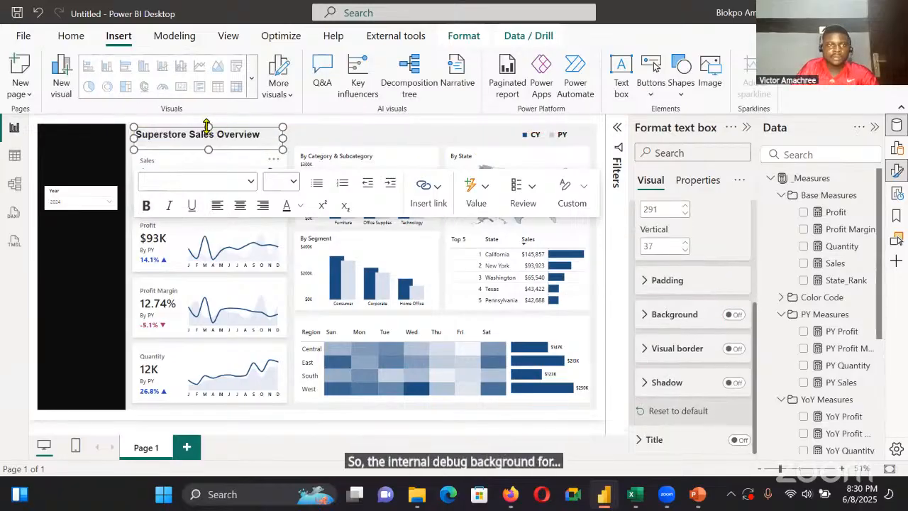
pyautogui.moveTo(208, 127); pyautogui.dragTo(208, 133)
pyautogui.click(344, 131)
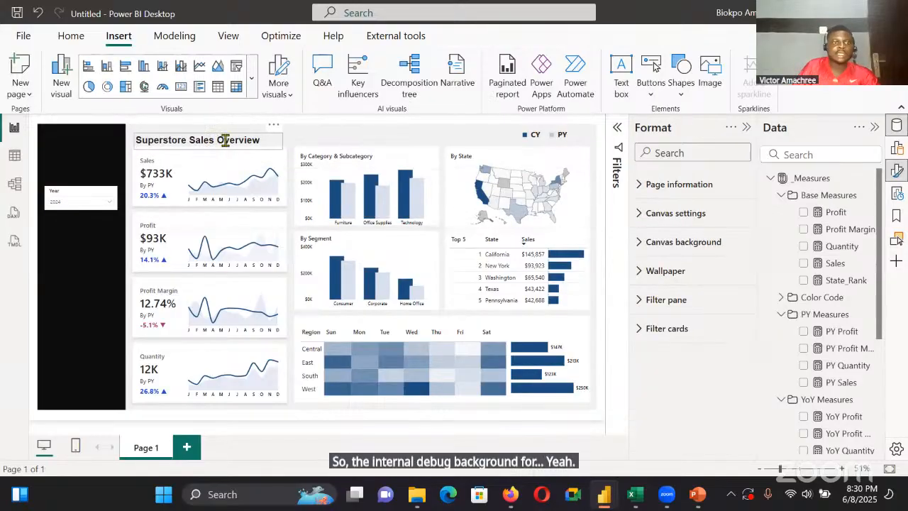
pyautogui.click(207, 132)
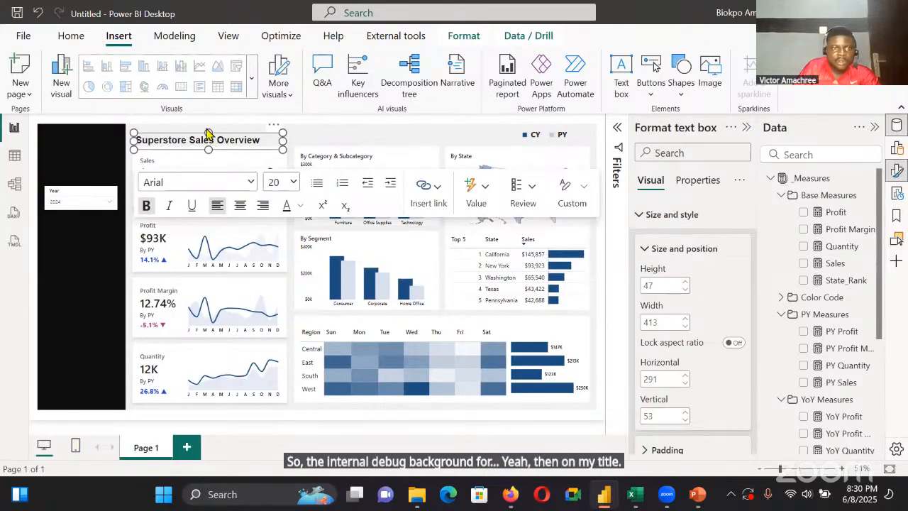
pyautogui.moveTo(207, 131); pyautogui.dragTo(206, 127)
pyautogui.moveTo(205, 126); pyautogui.dragTo(206, 127)
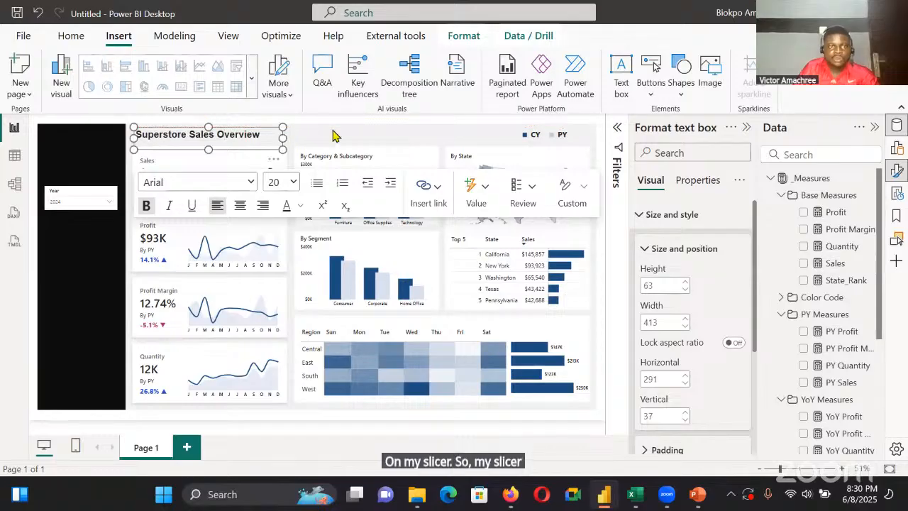
pyautogui.click(281, 147)
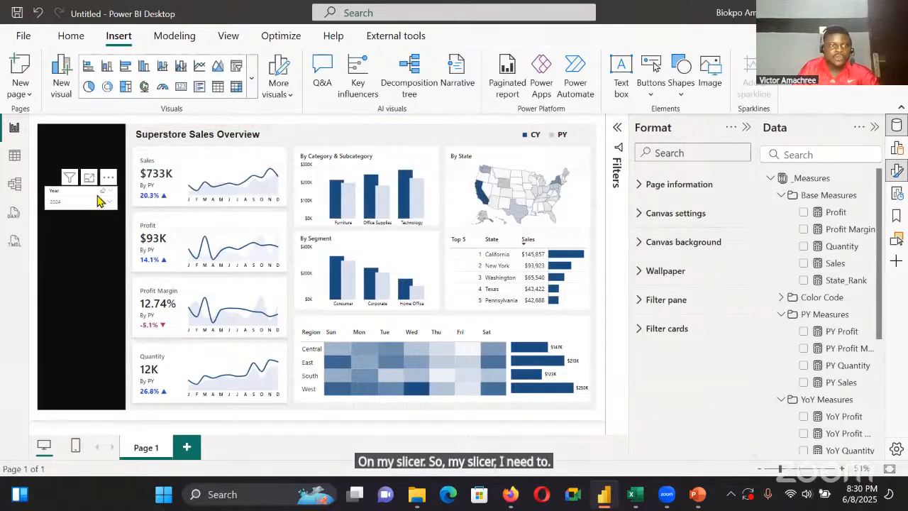
# Turn off the Year slicer's background and give its header text the light grey from the recent colours
pyautogui.click(103, 211)
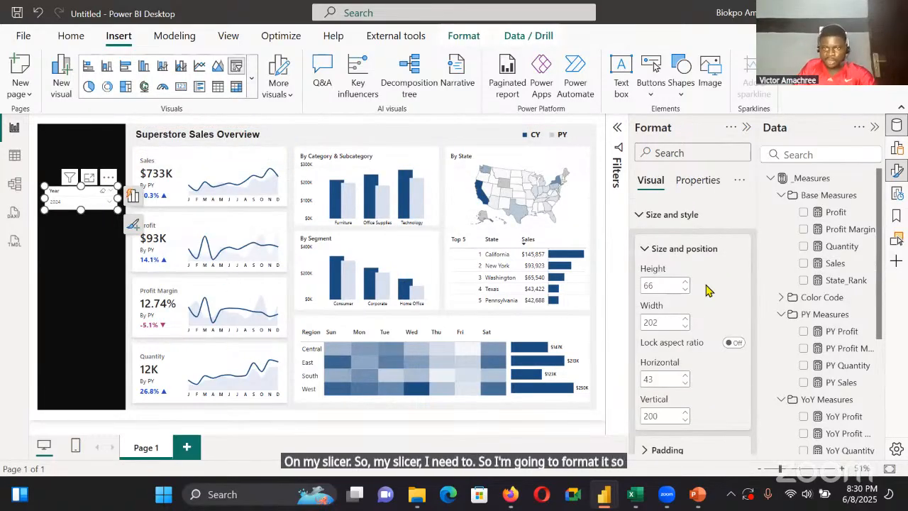
pyautogui.scroll(-5, 707, 289)
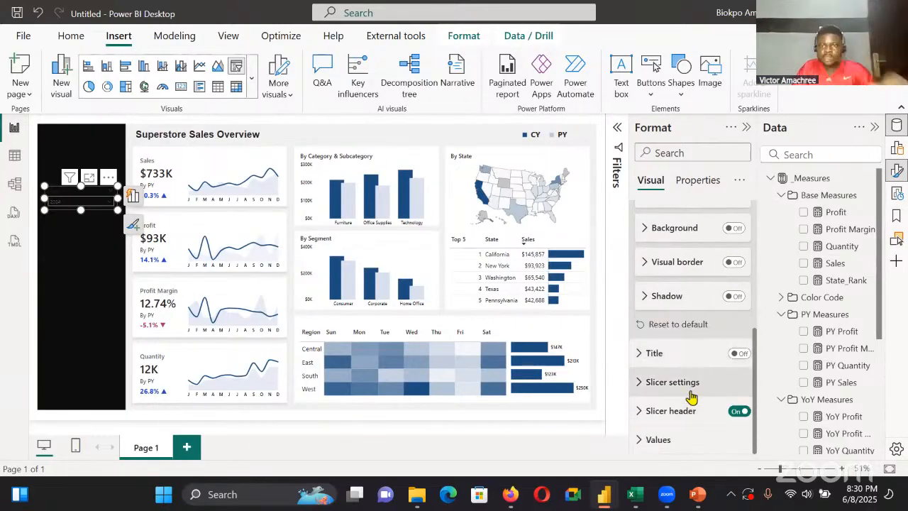
pyautogui.click(693, 415)
pyautogui.scroll(-2, 682, 355)
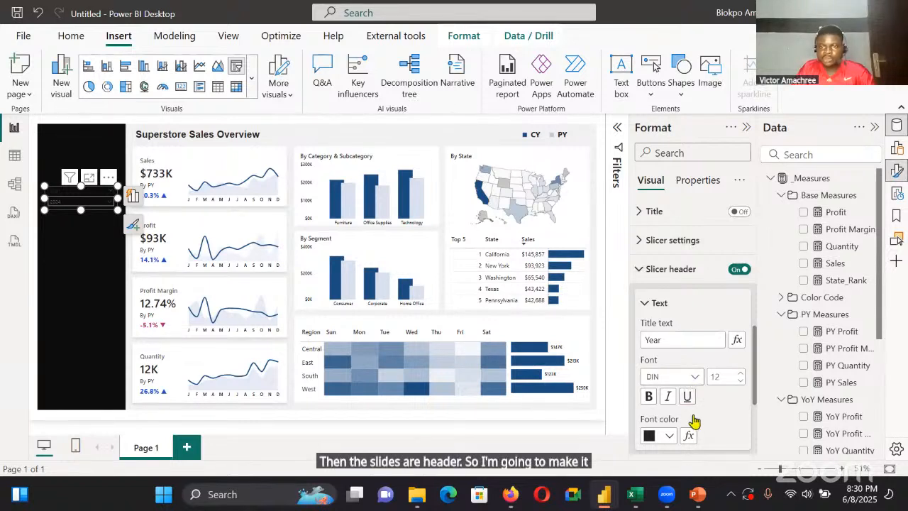
pyautogui.click(671, 437)
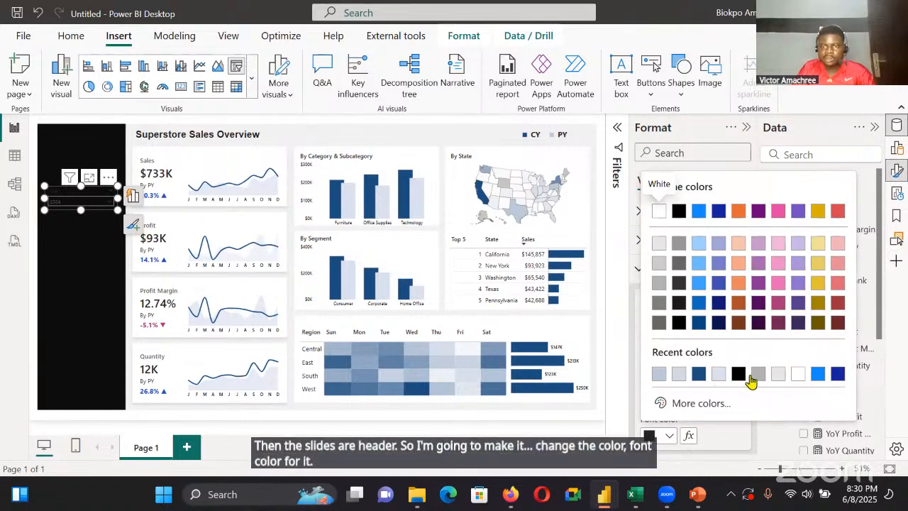
pyautogui.click(778, 374)
# Change the Year slicer's header font to Segoe UI Semibold
pyautogui.click(681, 379)
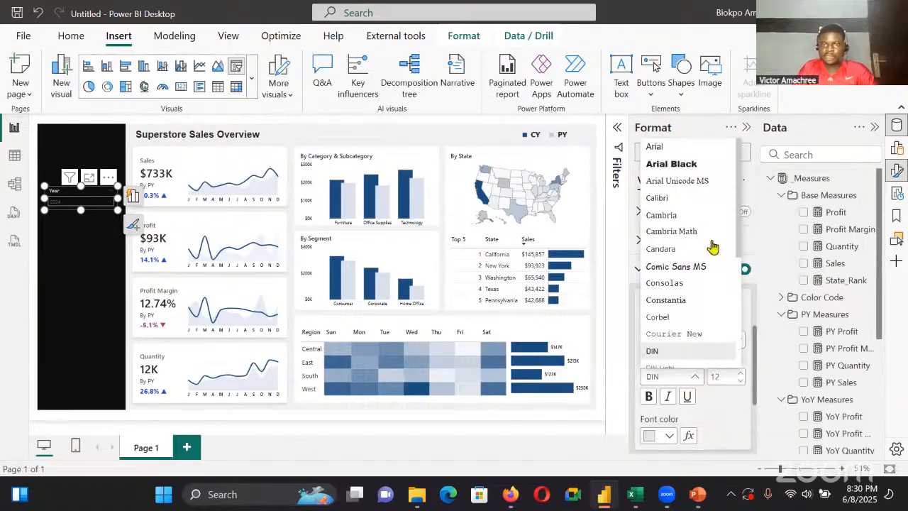
pyautogui.scroll(-3, 712, 249)
pyautogui.click(712, 244)
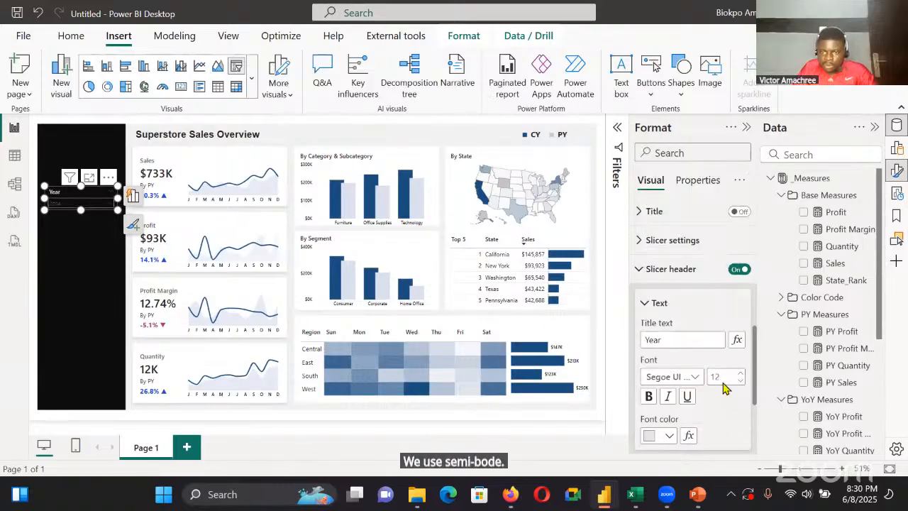
# Set the font colour of the Year slicer's values to light grey so they stand out on the dark sidebar
pyautogui.scroll(-3, 710, 376)
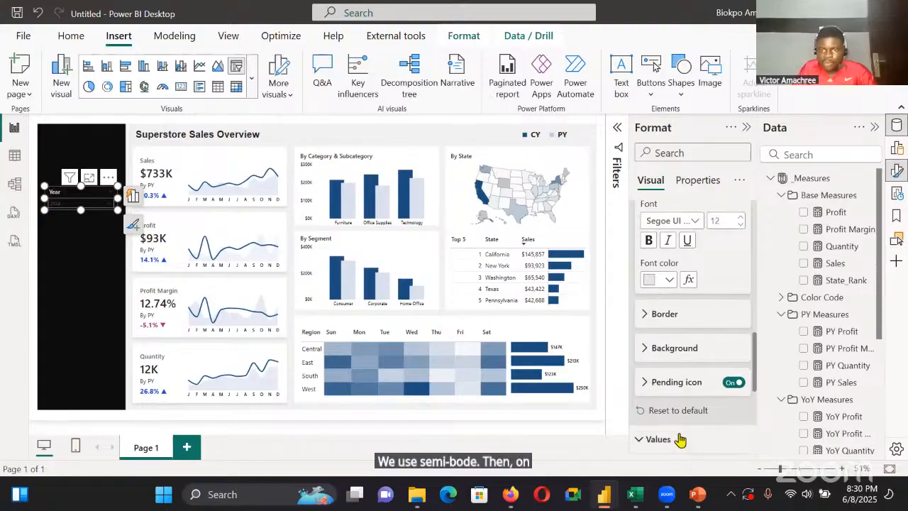
pyautogui.click(658, 439)
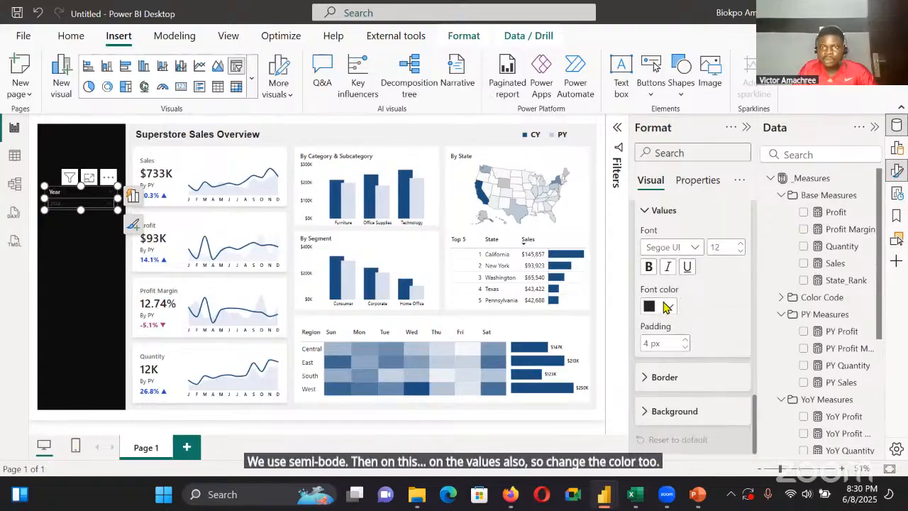
pyautogui.click(659, 306)
pyautogui.click(699, 84)
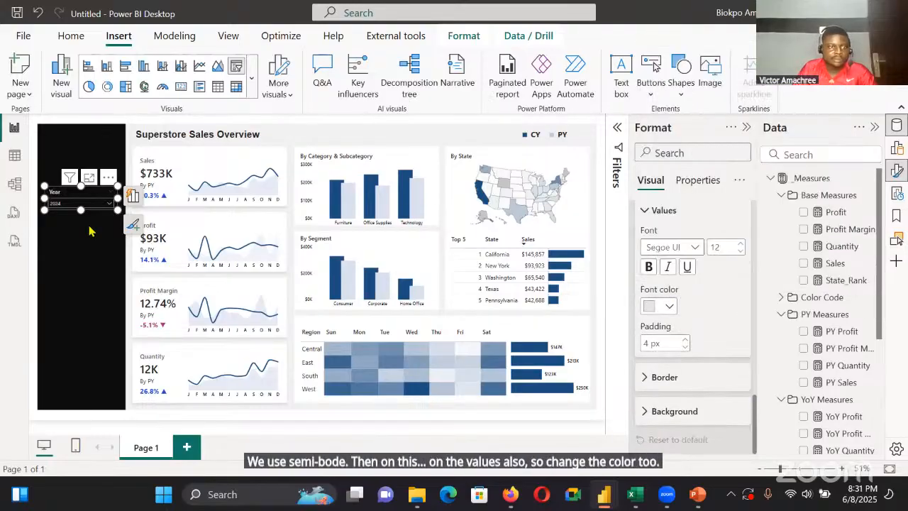
pyautogui.click(80, 224)
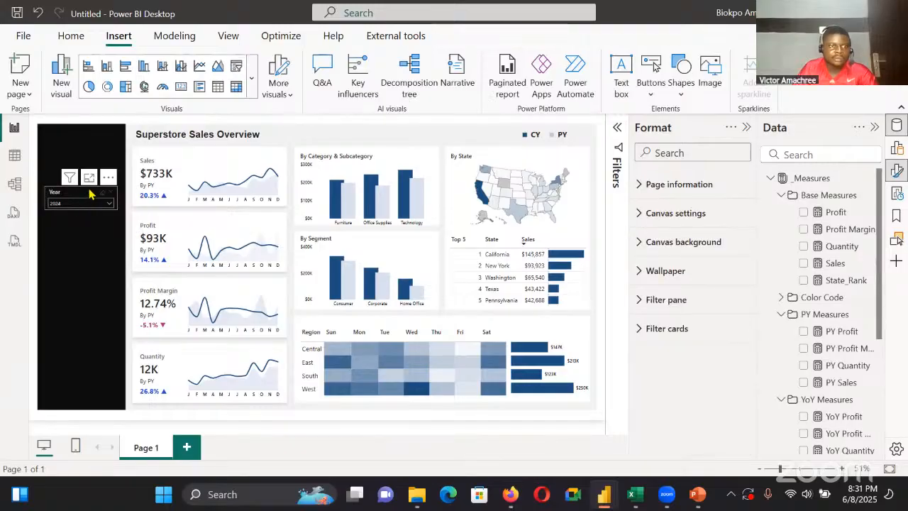
# Move the Year slicer slightly lower within the dark sidebar
pyautogui.click(91, 205)
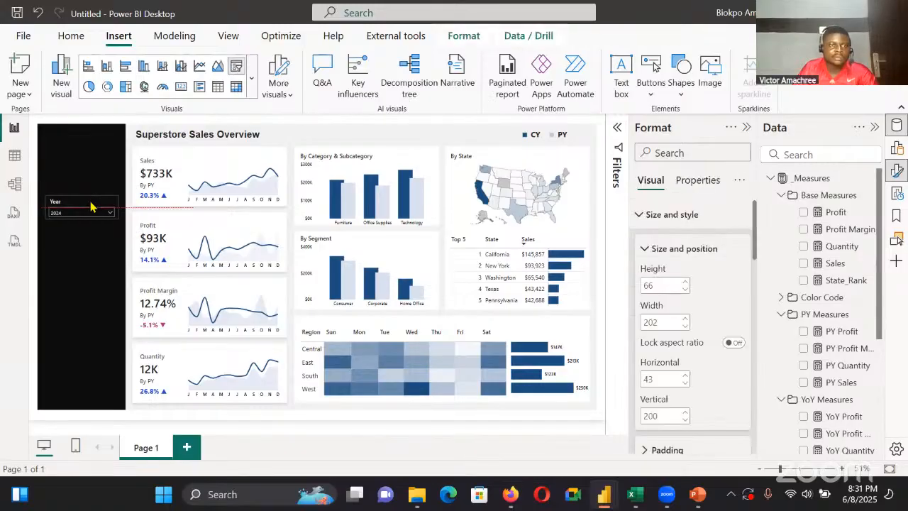
pyautogui.moveTo(91, 203); pyautogui.dragTo(91, 202)
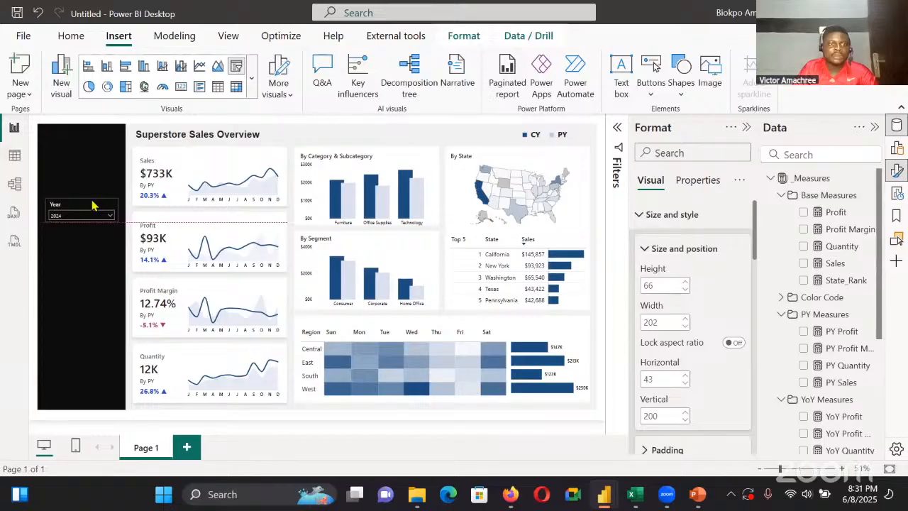
pyautogui.click(92, 262)
# Check the slicers in the finished Superstore Overview report, duplicate the Year slicer in the untitled report, and place the copy directly beneath the original
pyautogui.click(602, 498)
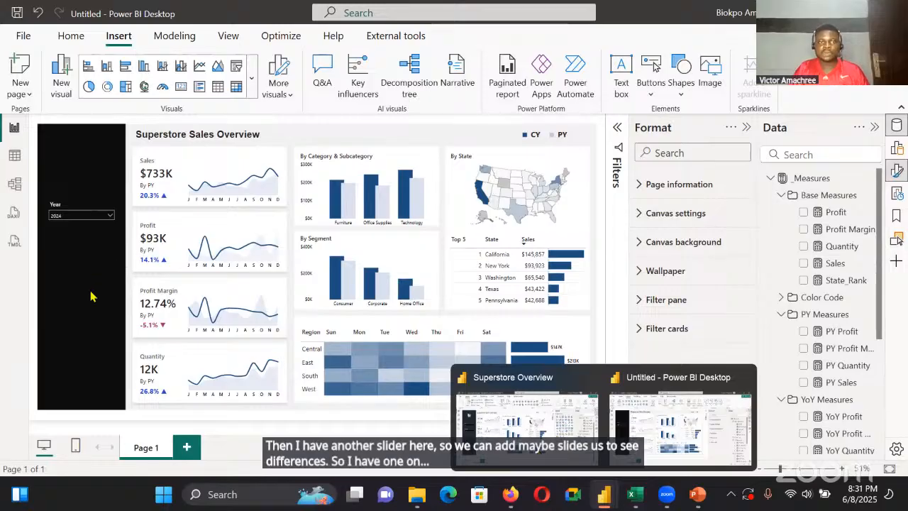
pyautogui.click(529, 419)
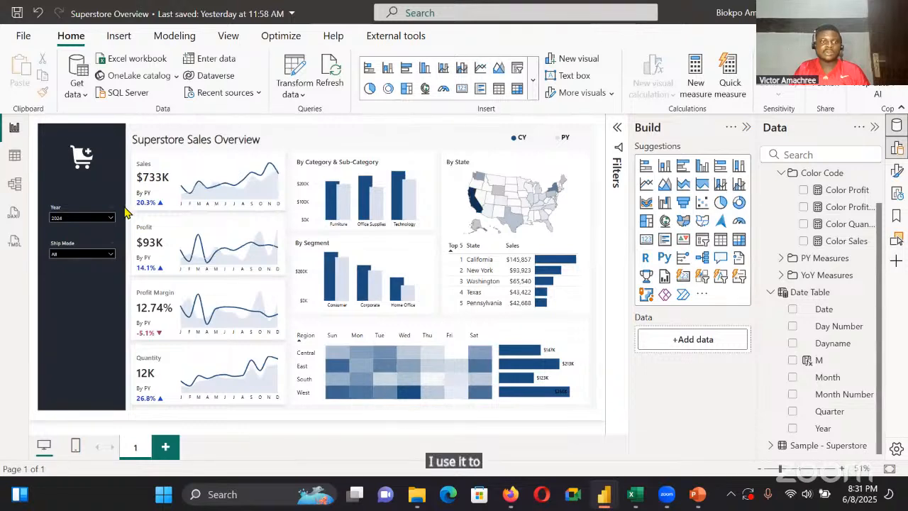
pyautogui.hotkey('alt', 'Tab')
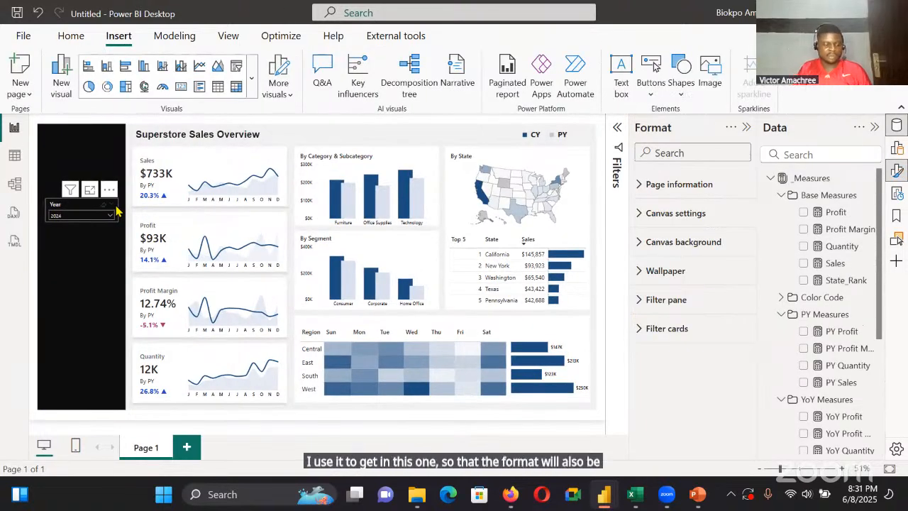
pyautogui.click(117, 209)
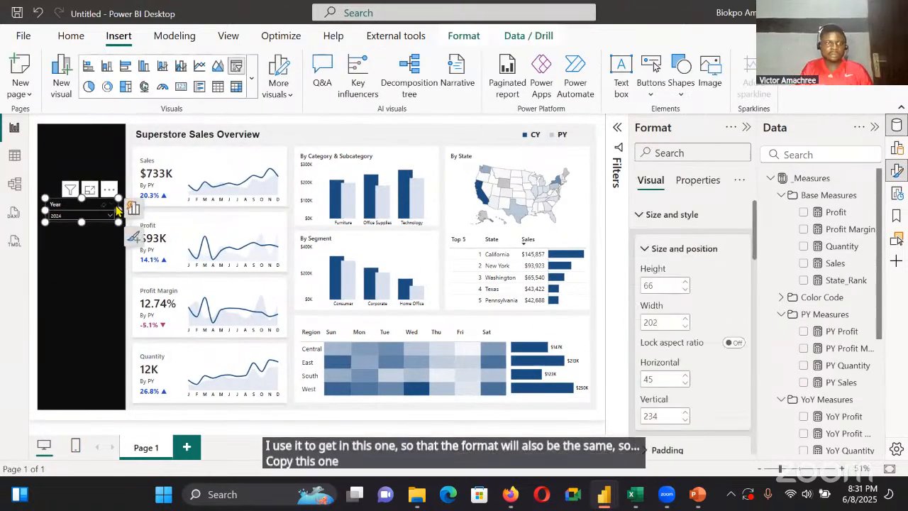
pyautogui.hotkey('ctrl', 'c')
pyautogui.hotkey('ctrl', 'v')
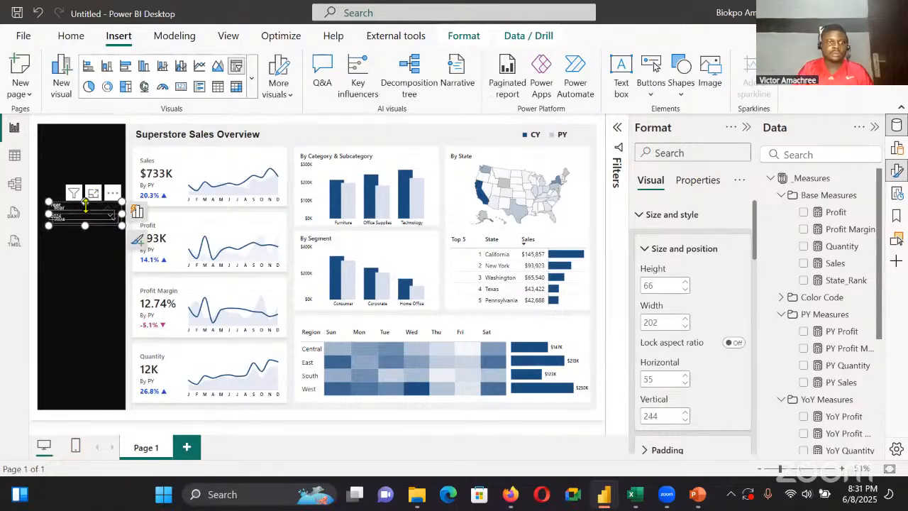
pyautogui.moveTo(85, 204); pyautogui.dragTo(79, 248)
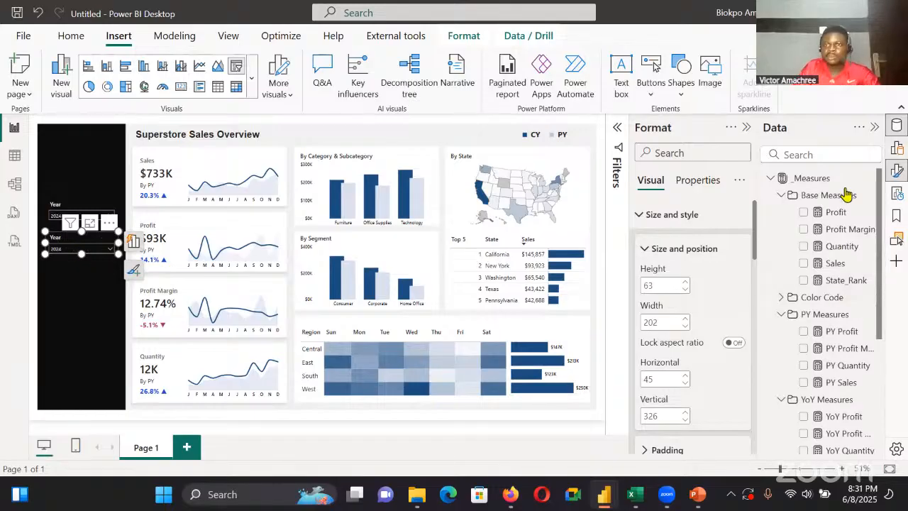
# Replace the copied slicer's Year field with Ship Mode from the Data table
pyautogui.click(747, 131)
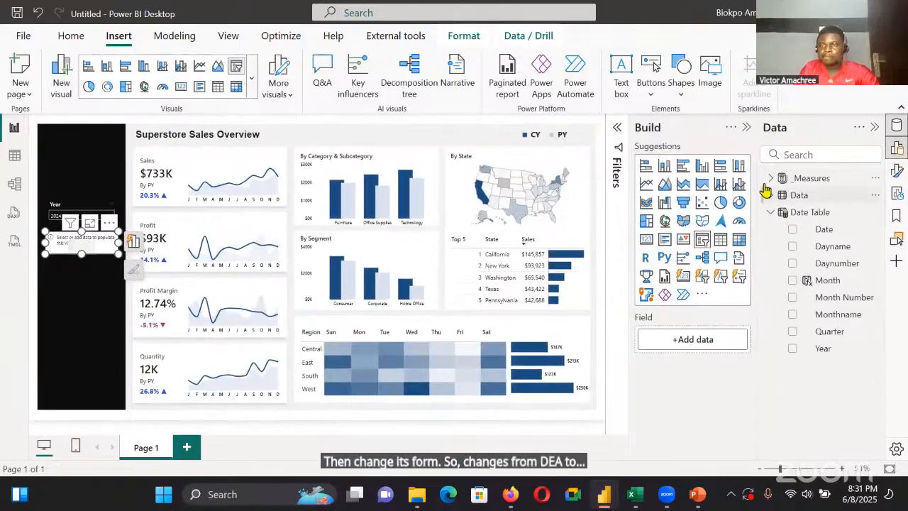
pyautogui.click(770, 212)
pyautogui.click(771, 195)
pyautogui.scroll(-2, 825, 341)
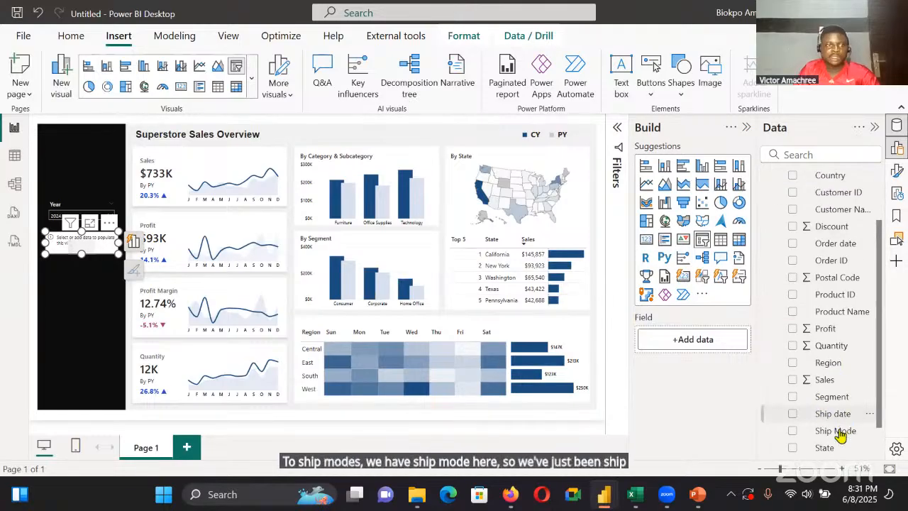
pyautogui.moveTo(839, 434); pyautogui.dragTo(81, 245)
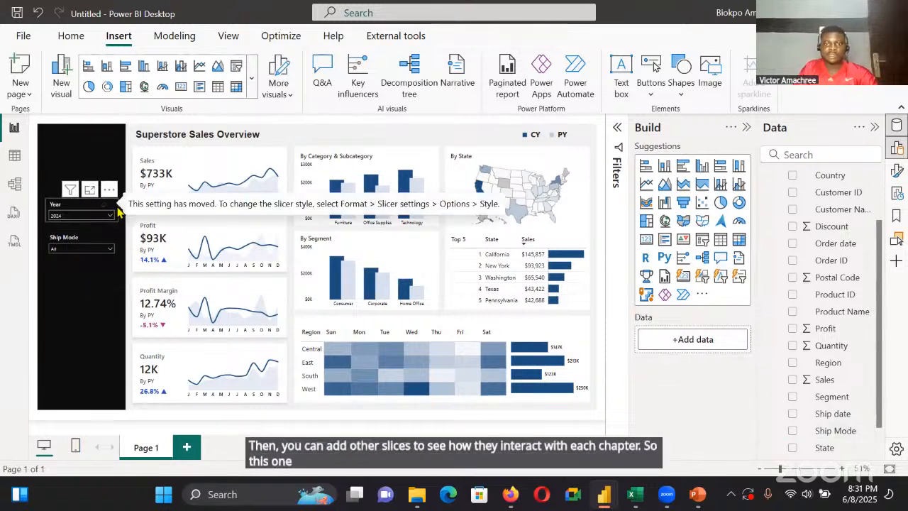
# Lower the Superstore Sales Overview title text box slightly by setting its vertical position to 44
pyautogui.click(142, 139)
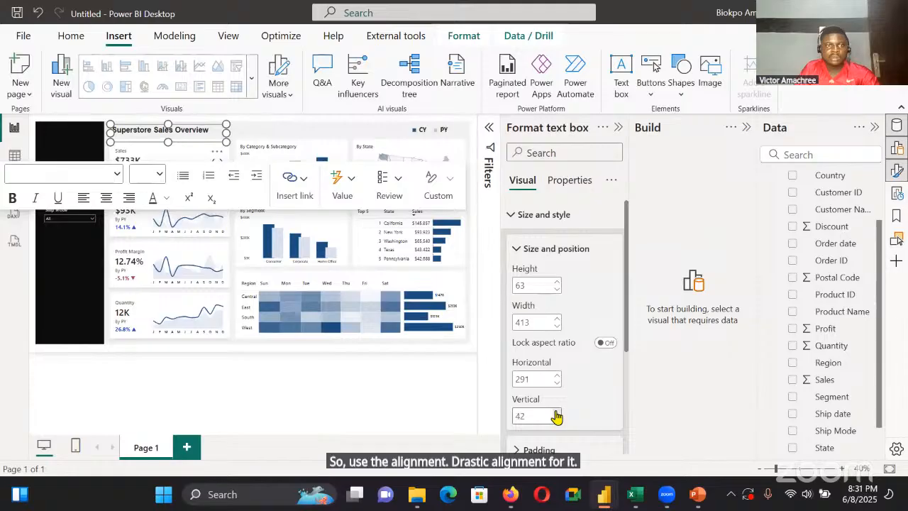
pyautogui.doubleClick(557, 412)
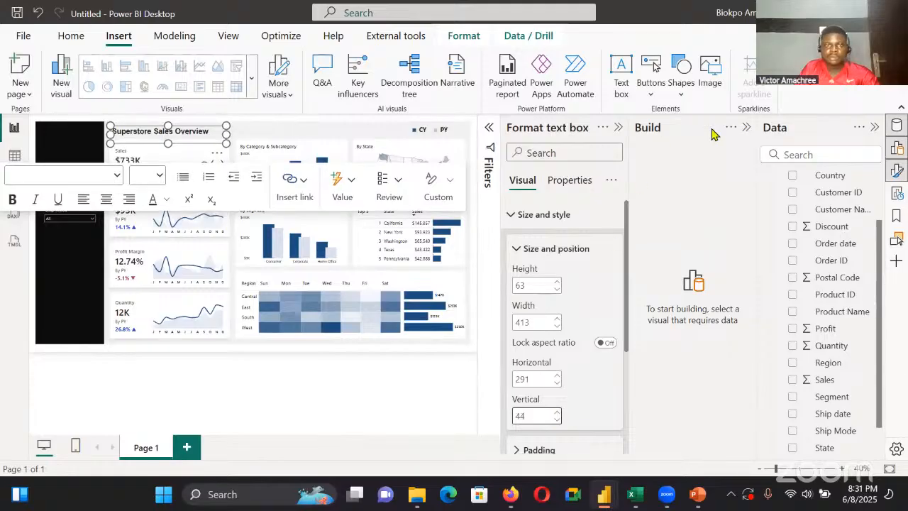
pyautogui.click(317, 131)
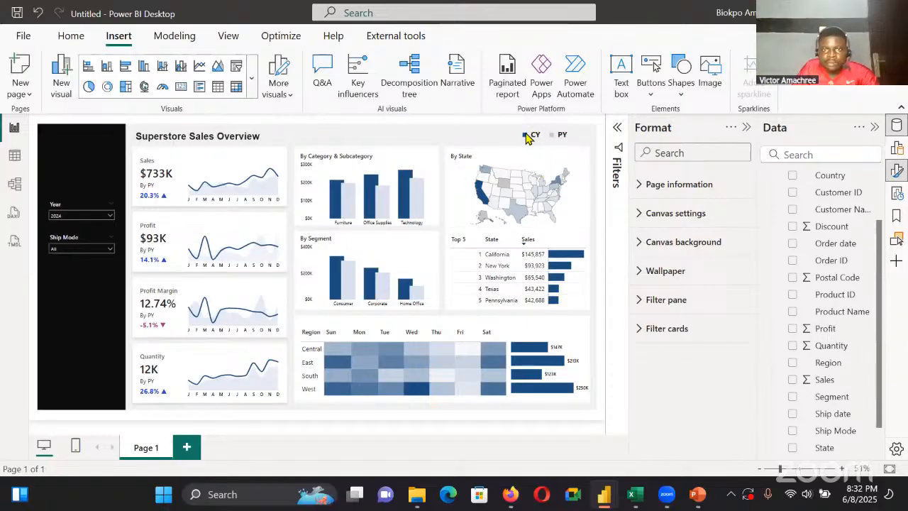
# Align the PY and CY legend labels by setting the vertical position of both text boxes to 41
pyautogui.click(566, 136)
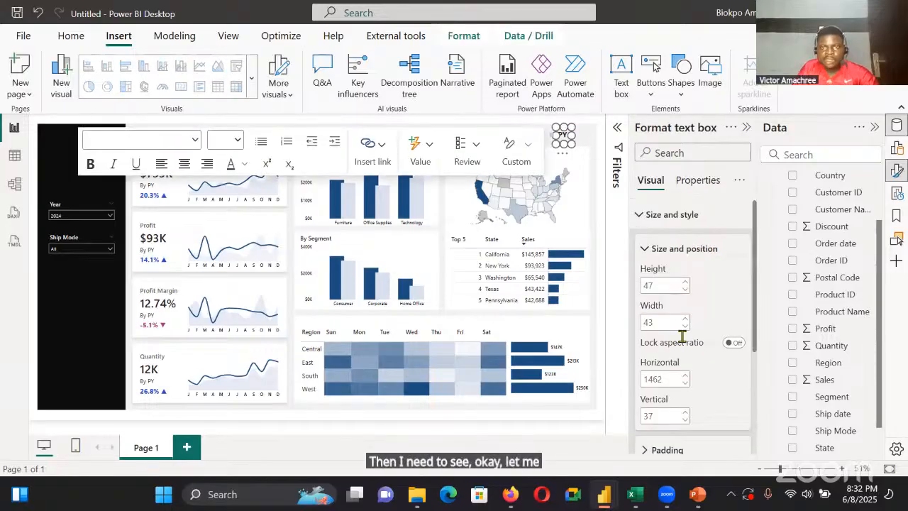
pyautogui.click(685, 411)
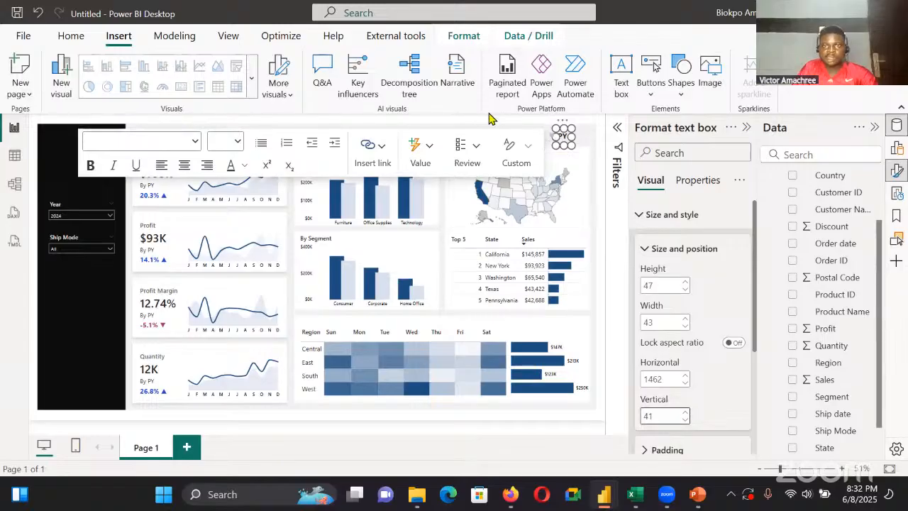
pyautogui.click(538, 137)
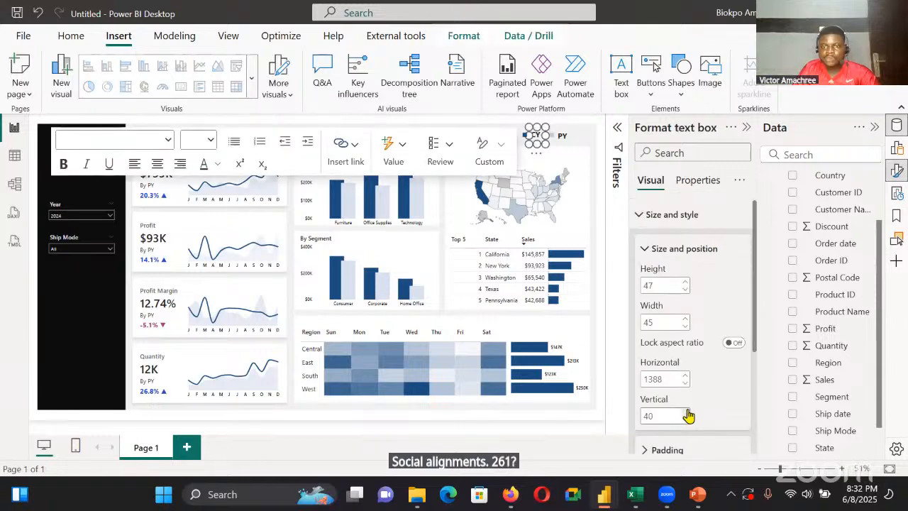
pyautogui.press('Down')
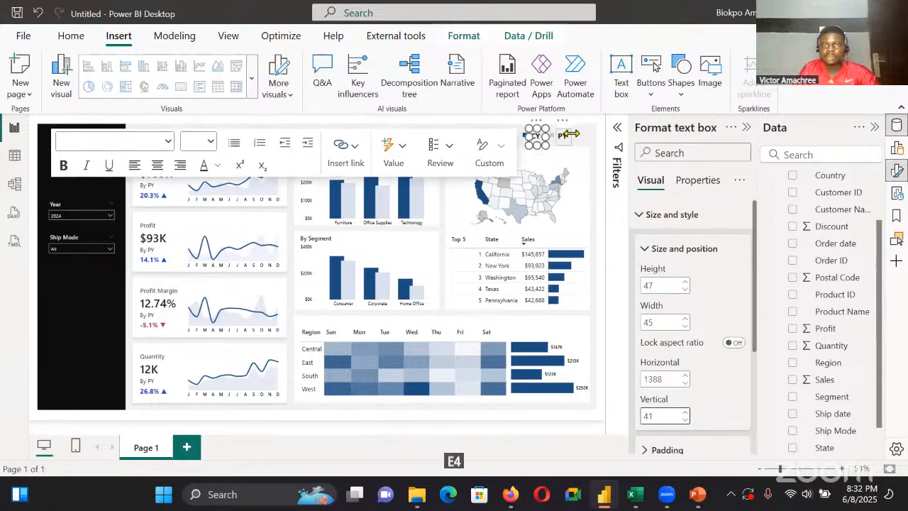
pyautogui.moveTo(571, 134); pyautogui.dragTo(589, 140)
pyautogui.click(545, 136)
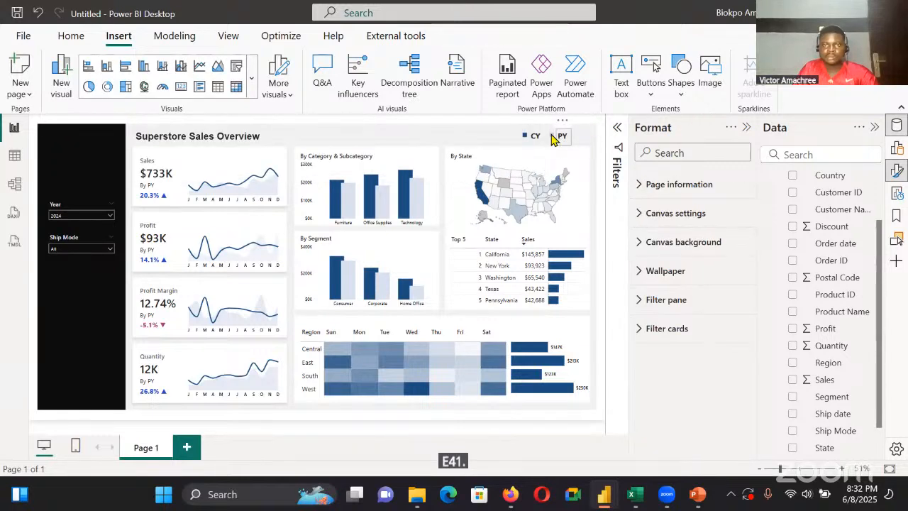
# Lower the legend's colour squares to match their labels, setting the vertical position to 56 for PY and 57 for CY
pyautogui.click(525, 136)
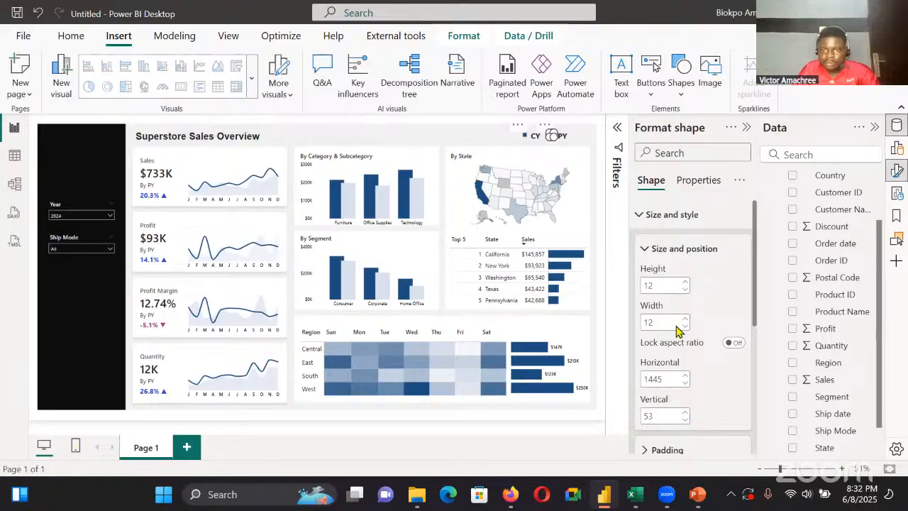
pyautogui.doubleClick(685, 412)
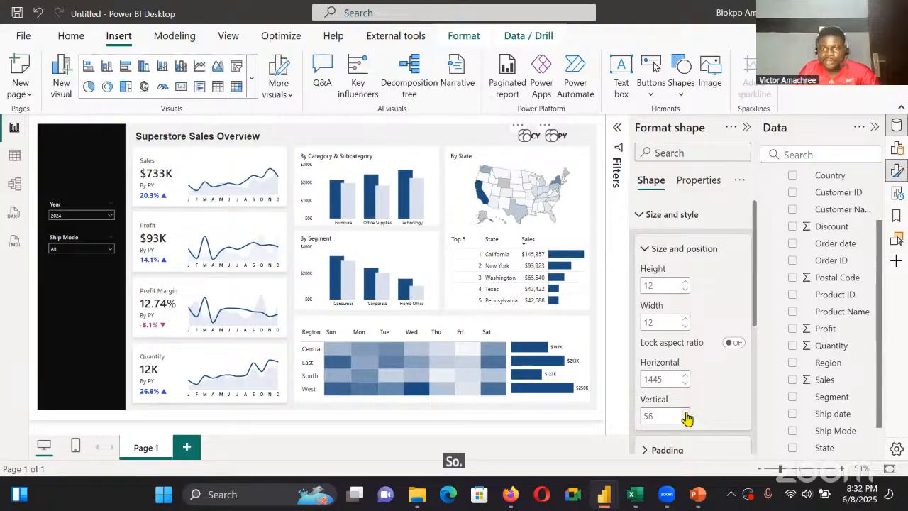
pyautogui.click(685, 413)
pyautogui.click(468, 130)
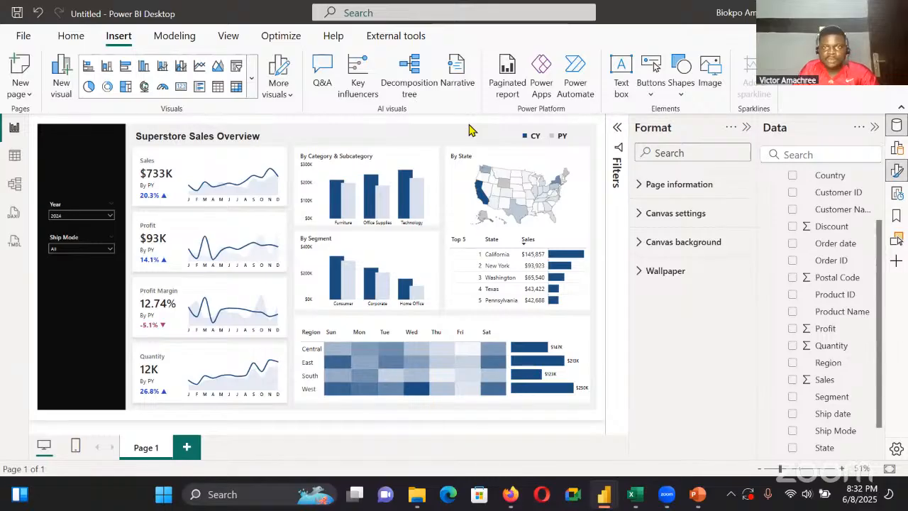
pyautogui.click(526, 135)
pyautogui.click(685, 411)
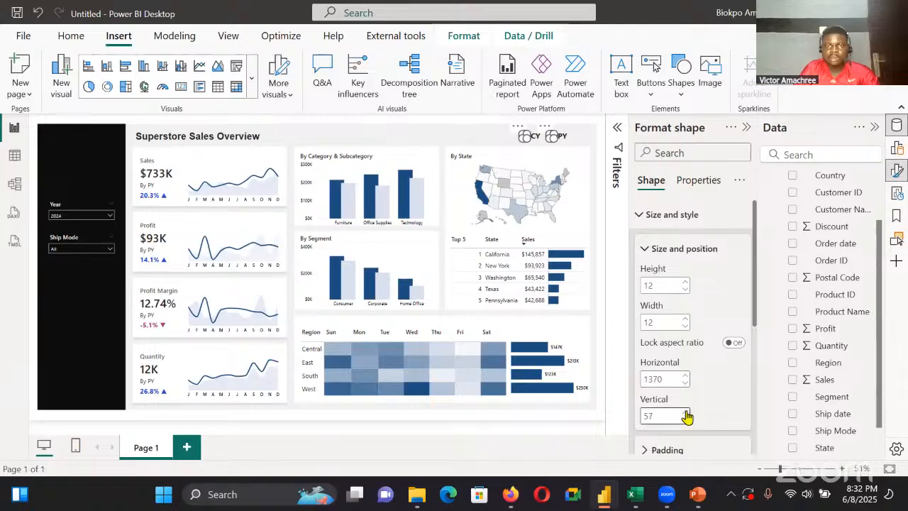
pyautogui.click(435, 132)
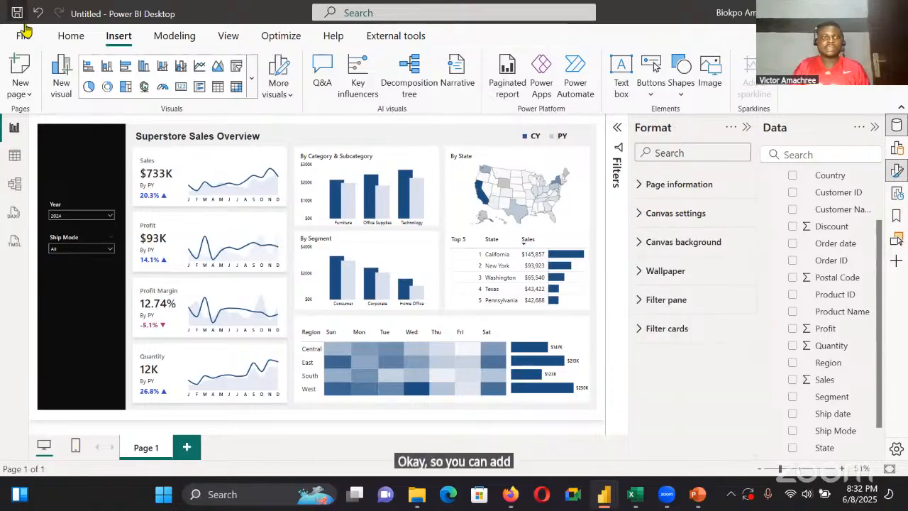
# Switch to the finished Superstore Overview report to reuse an element from it
pyautogui.hotkey('alt', 'Tab')
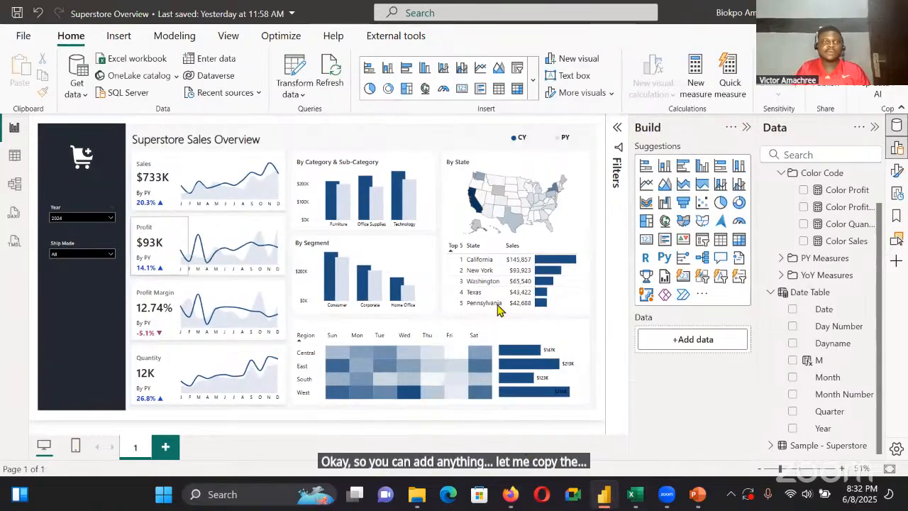
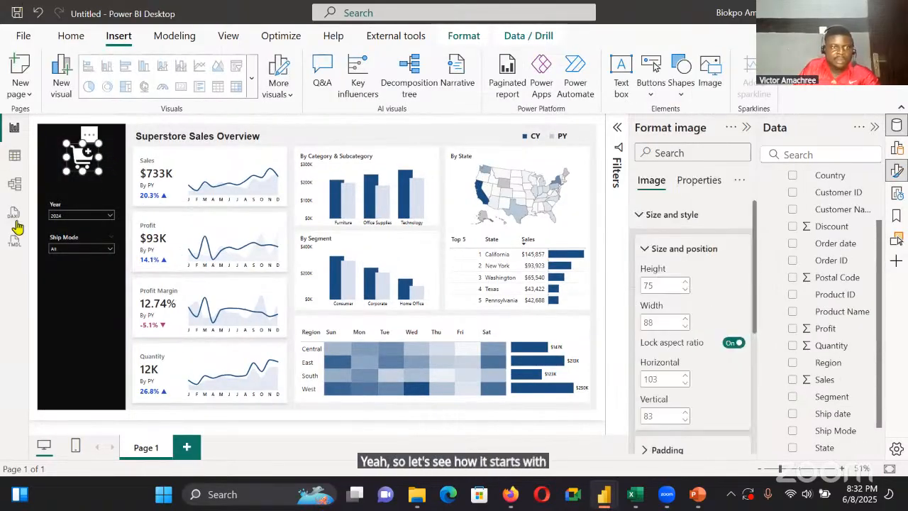
# Expand the Year slicer's dropdown to check how readable its year options are against the list background
pyautogui.click(110, 215)
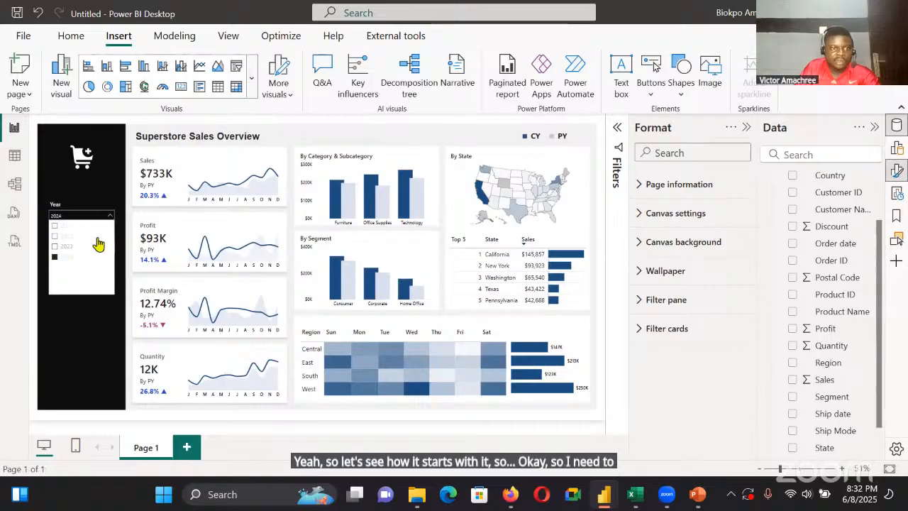
pyautogui.click(103, 236)
pyautogui.click(57, 258)
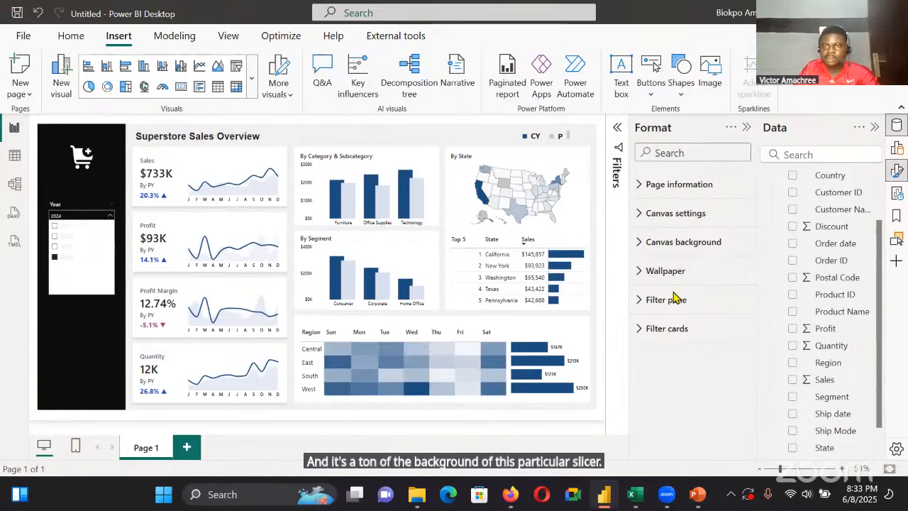
pyautogui.click(63, 328)
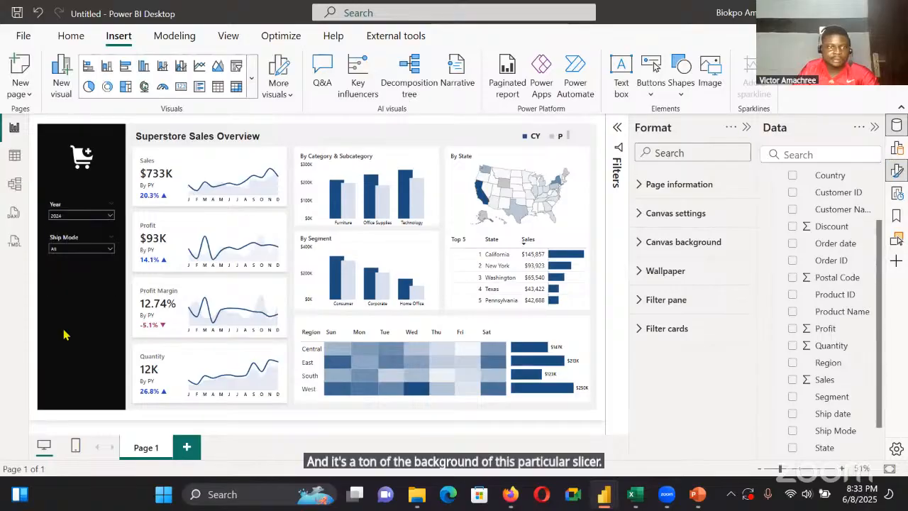
pyautogui.click(112, 216)
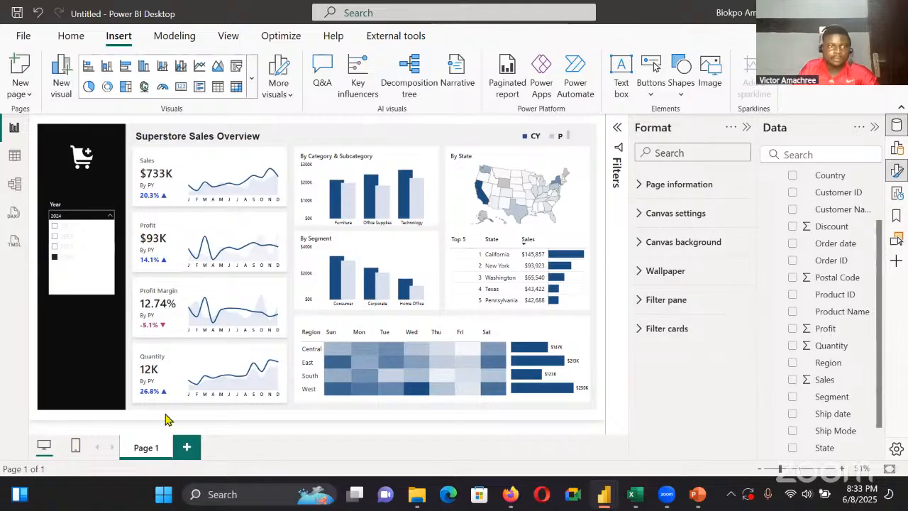
# Set the Year slicer's values background colour to black and check its expanded list
pyautogui.click(81, 186)
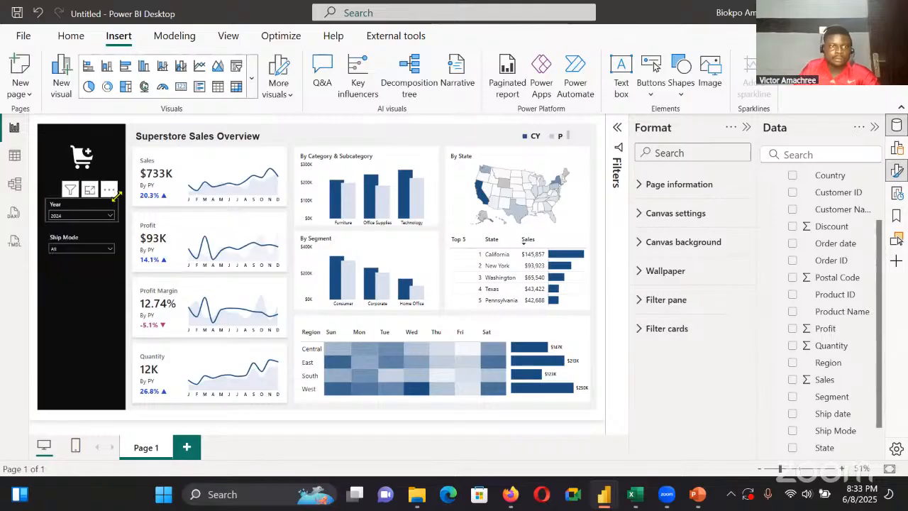
pyautogui.scroll(-5, 709, 383)
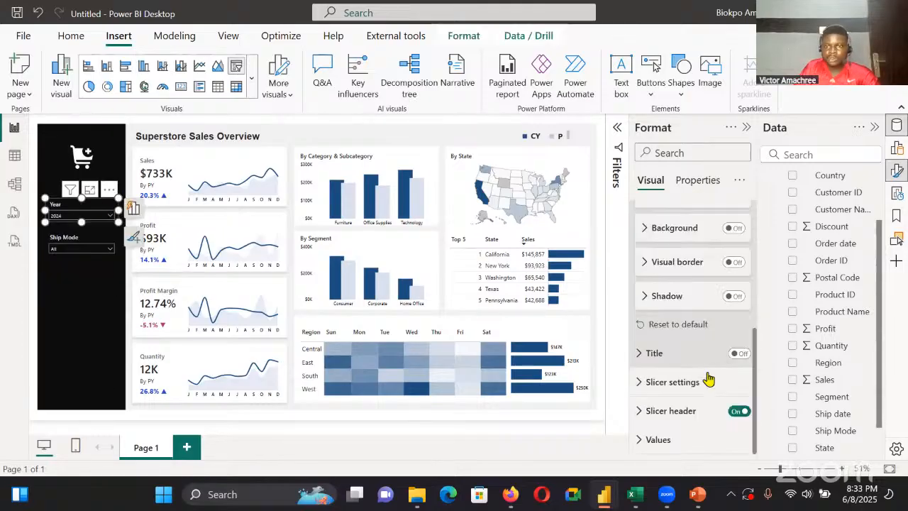
pyautogui.click(681, 434)
pyautogui.scroll(-3, 671, 383)
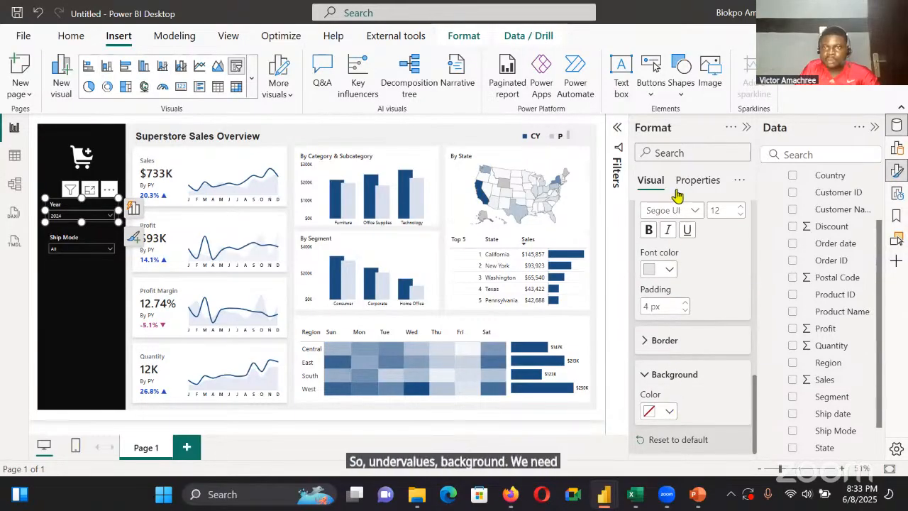
pyautogui.click(667, 411)
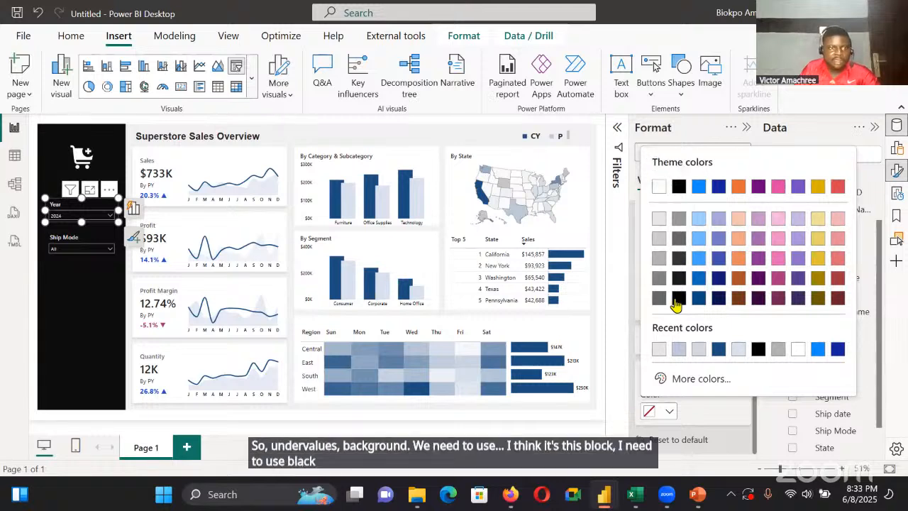
pyautogui.click(678, 297)
pyautogui.click(82, 215)
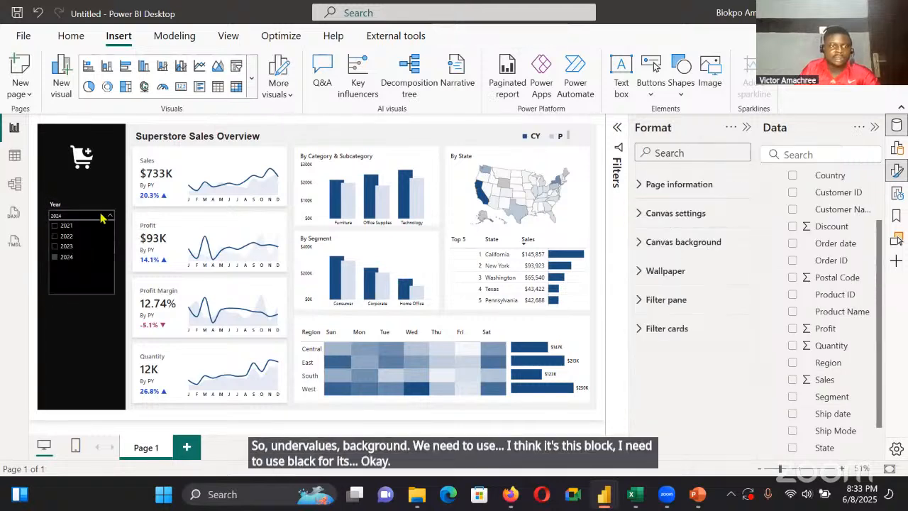
pyautogui.click(67, 307)
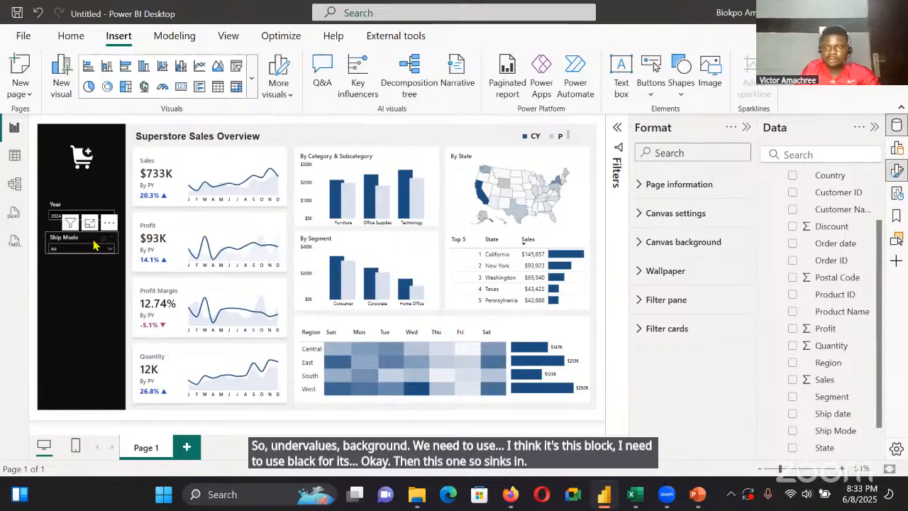
# Set the Ship Mode slicer's values background to the same black
pyautogui.click(94, 245)
pyautogui.scroll(-10, 690, 433)
pyautogui.click(669, 409)
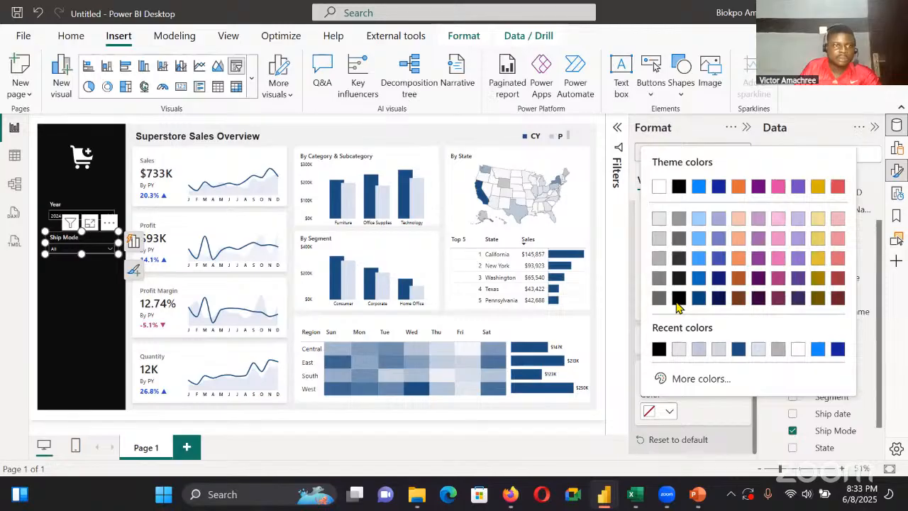
pyautogui.click(660, 351)
pyautogui.click(630, 453)
# Test the Year slicer by filtering the report to 2023 and then to 2022
pyautogui.click(110, 215)
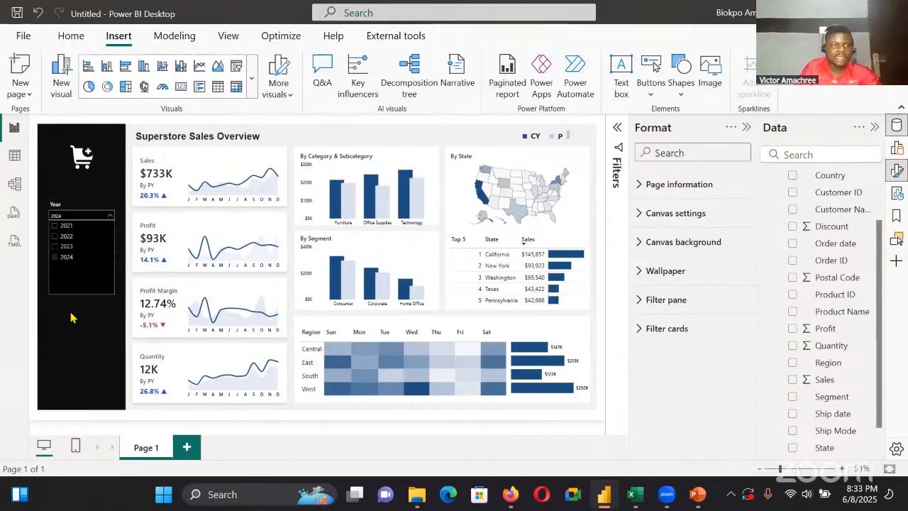
pyautogui.click(60, 246)
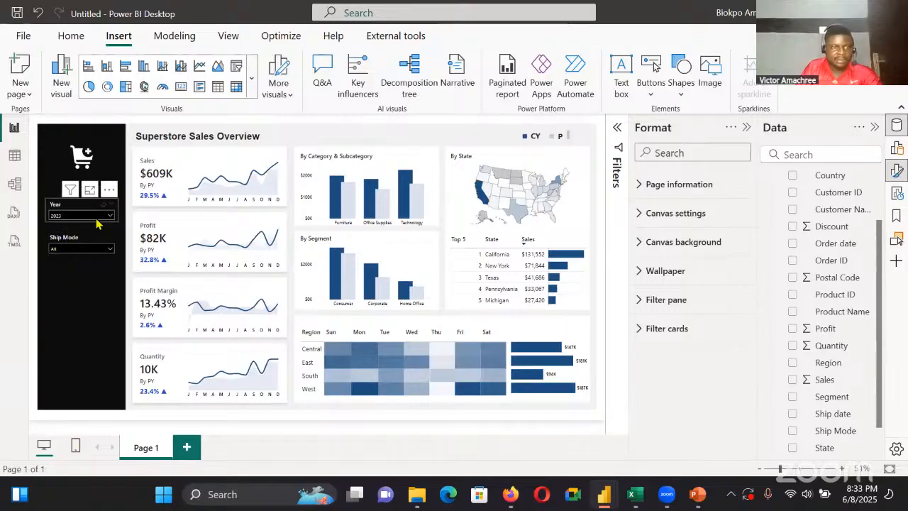
pyautogui.click(57, 216)
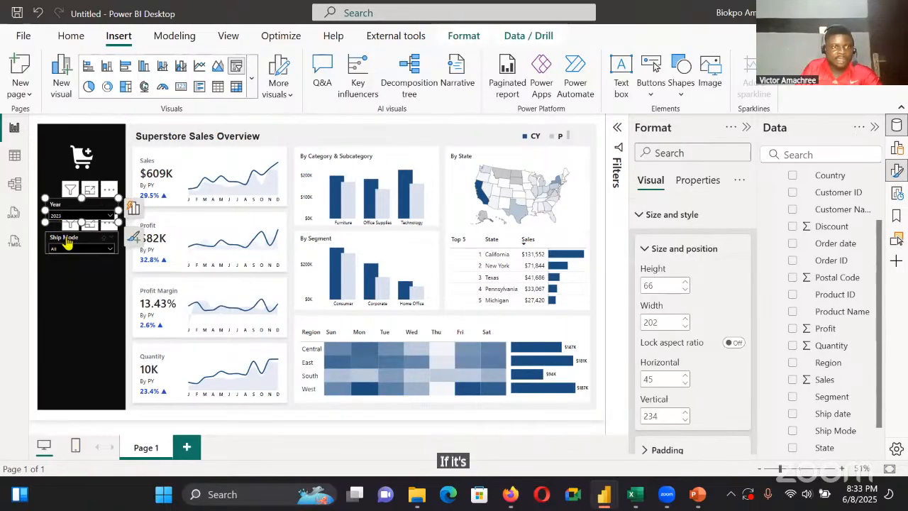
pyautogui.click(66, 239)
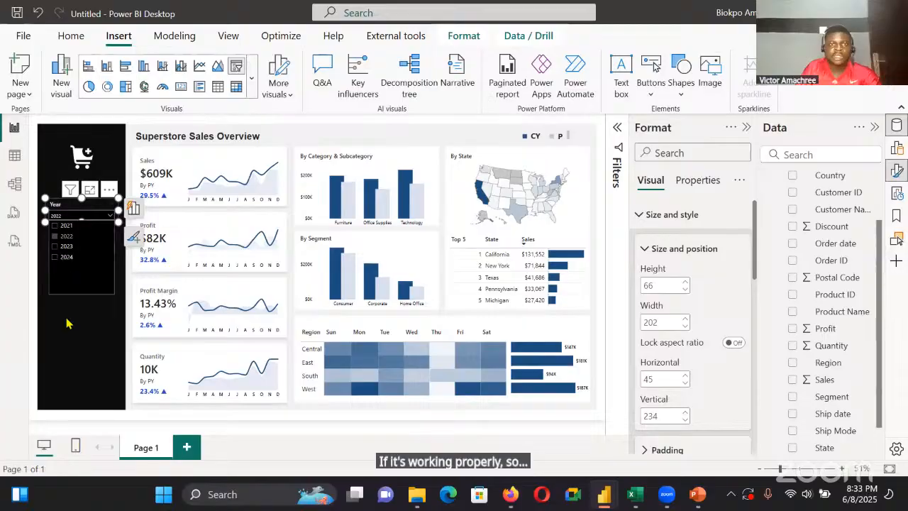
pyautogui.click(372, 154)
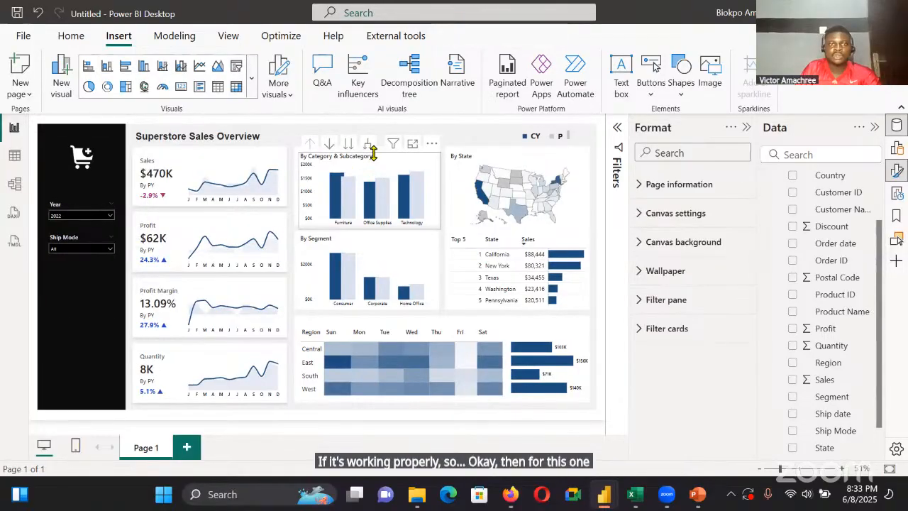
# Drill down into Furniture in the By Category & Subcategory chart, and turn its drill mode back off
pyautogui.click(373, 154)
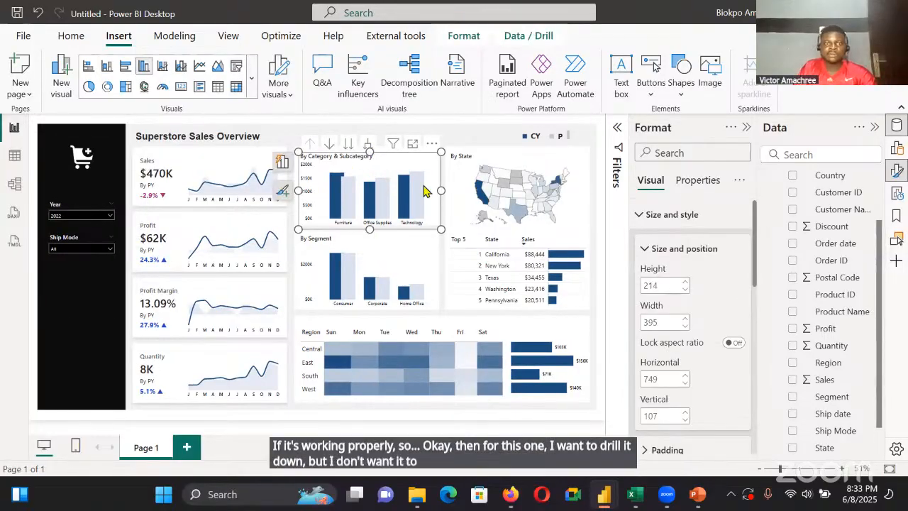
pyautogui.click(329, 144)
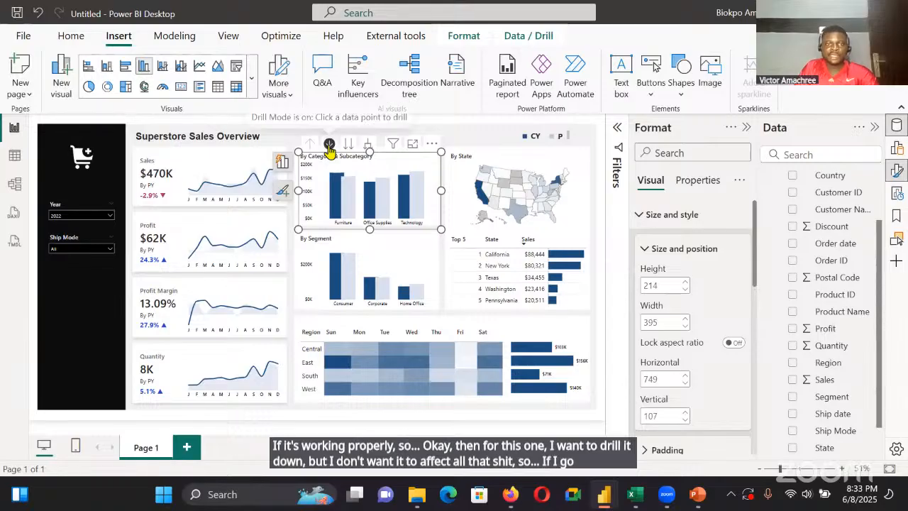
pyautogui.click(340, 206)
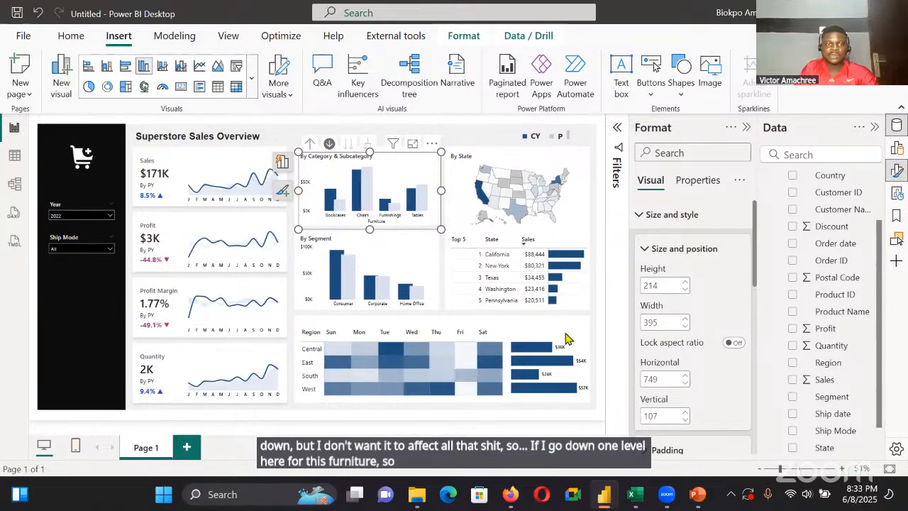
pyautogui.click(327, 144)
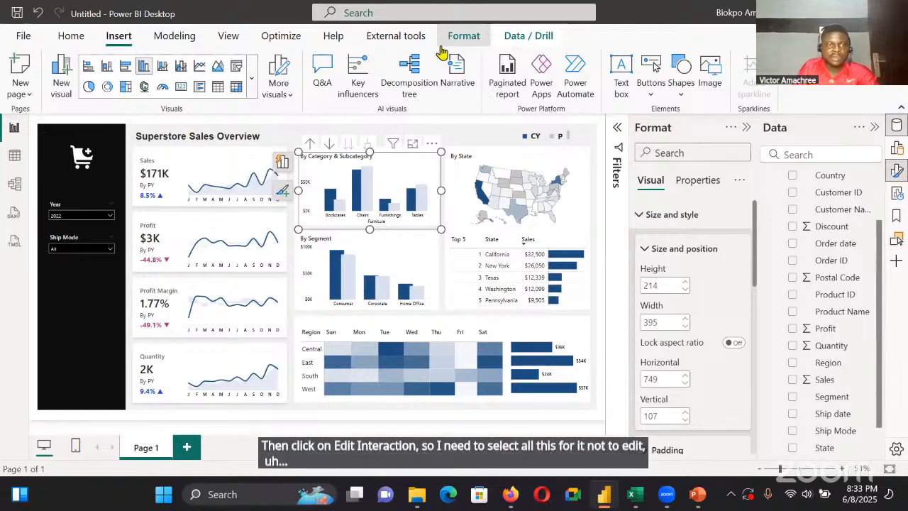
# Start editing the category chart's interactions and stop it from filtering the Profit and Profit Margin cards
pyautogui.click(463, 36)
pyautogui.click(29, 77)
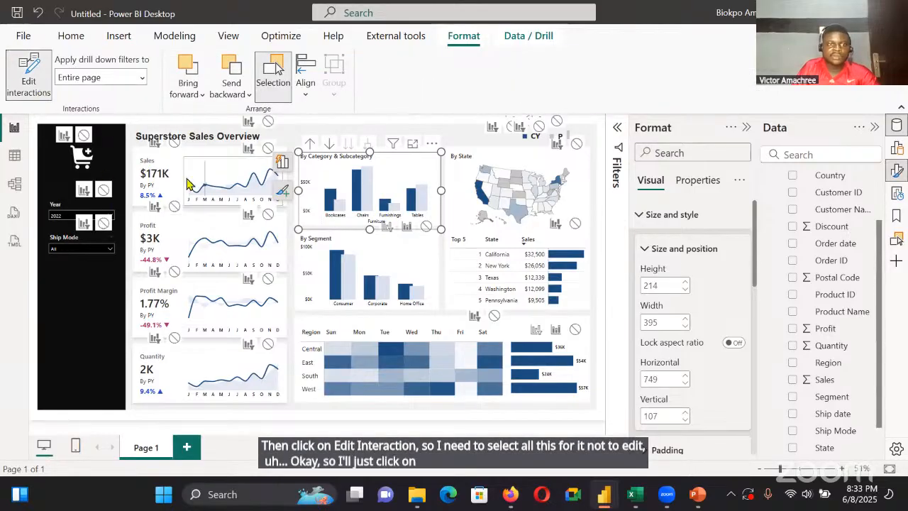
pyautogui.click(175, 205)
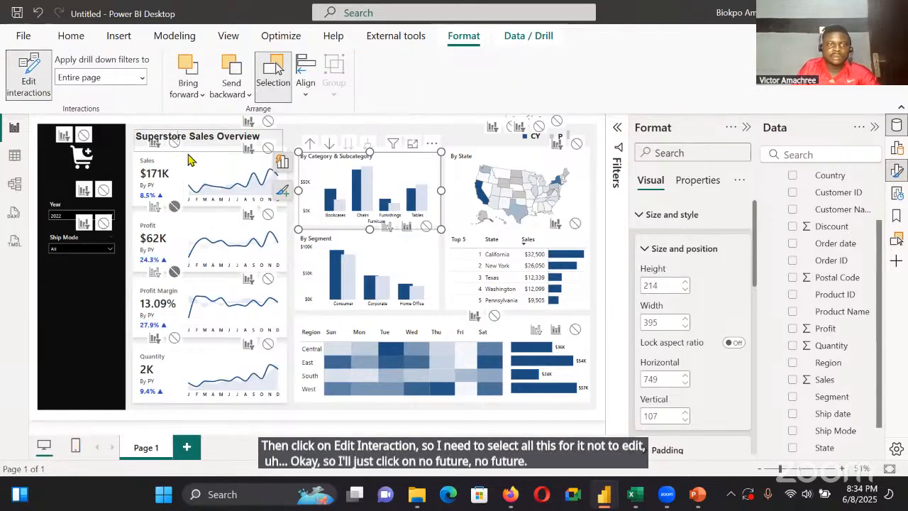
# Move the Superstore Sales Overview title up to vertical position 0, and stop the category chart from filtering the Sales card
pyautogui.click(202, 139)
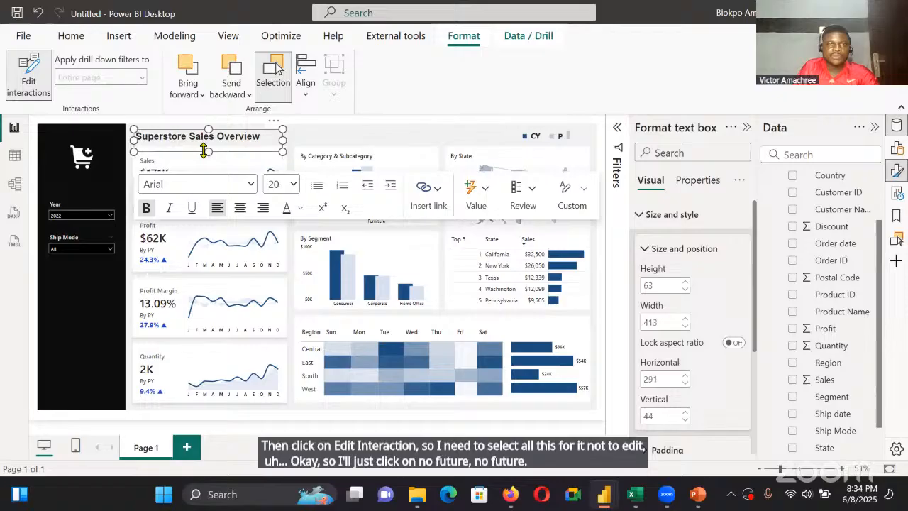
pyautogui.click(235, 119)
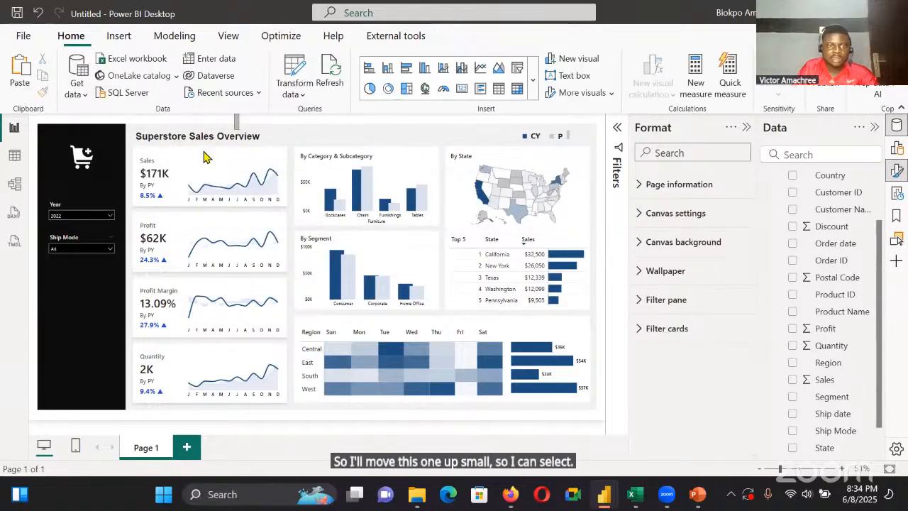
pyautogui.moveTo(208, 135); pyautogui.dragTo(216, 118)
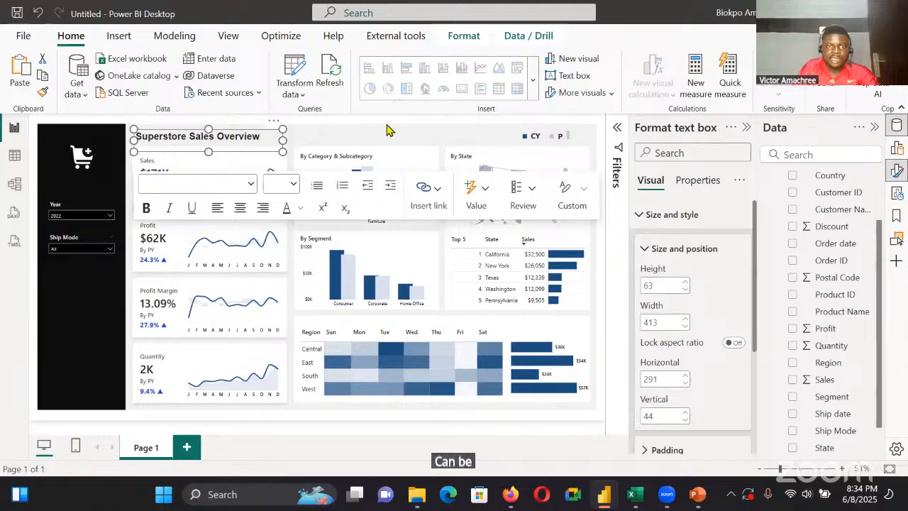
pyautogui.click(381, 151)
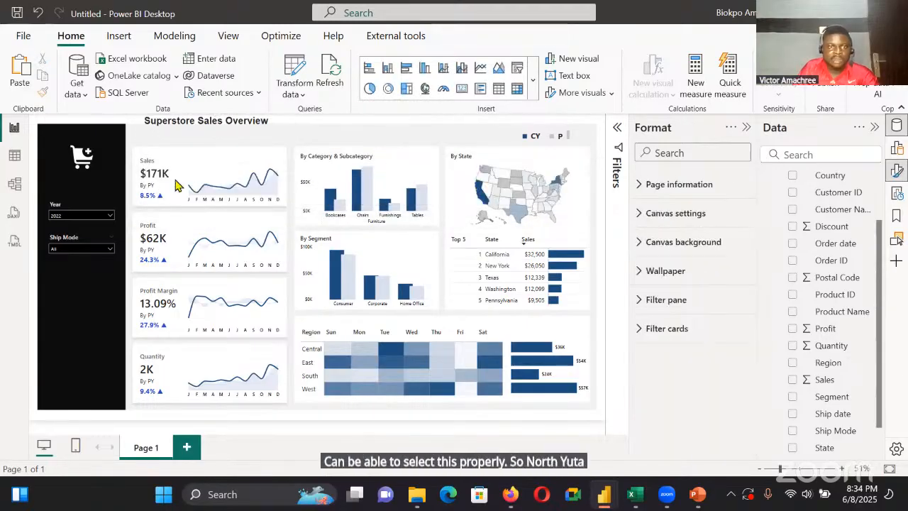
pyautogui.click(175, 143)
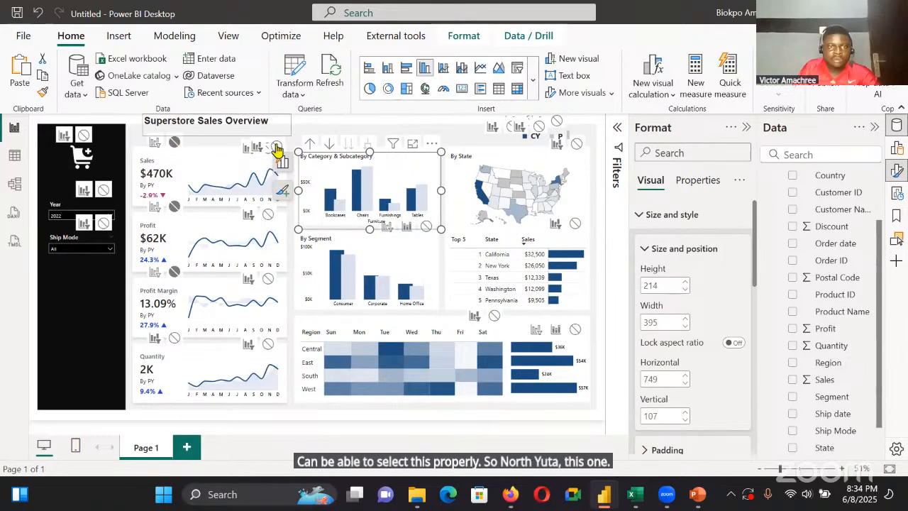
# Narrow the title text box to a width of about 155 to uncover the Sales trend line's interaction controls
pyautogui.click(284, 135)
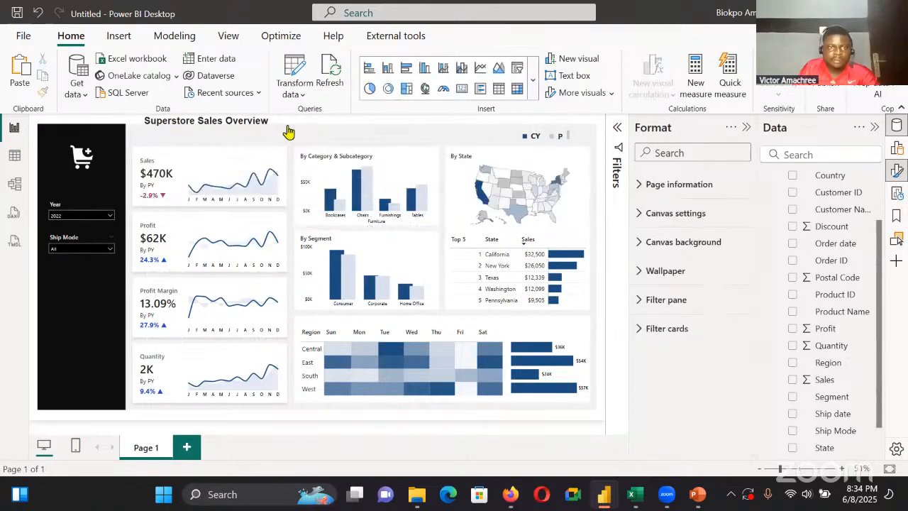
pyautogui.click(198, 128)
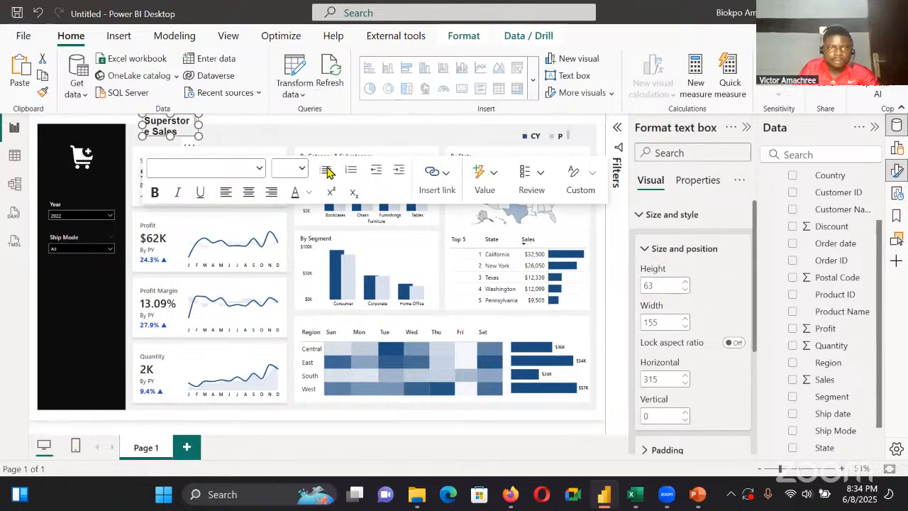
pyautogui.click(289, 172)
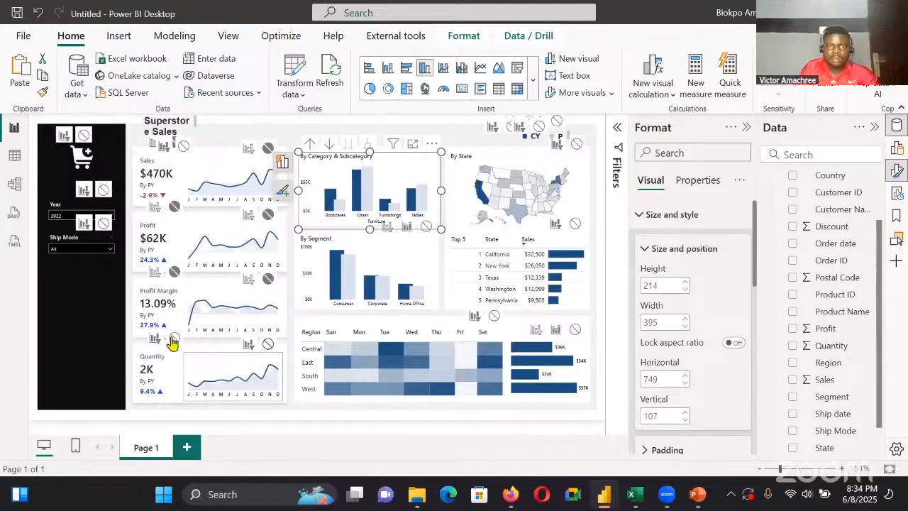
# Stop the category chart from filtering the remaining cards, trend lines, segment chart, region visuals, Top 5 table and state map, and finish editing interactions
pyautogui.click(426, 228)
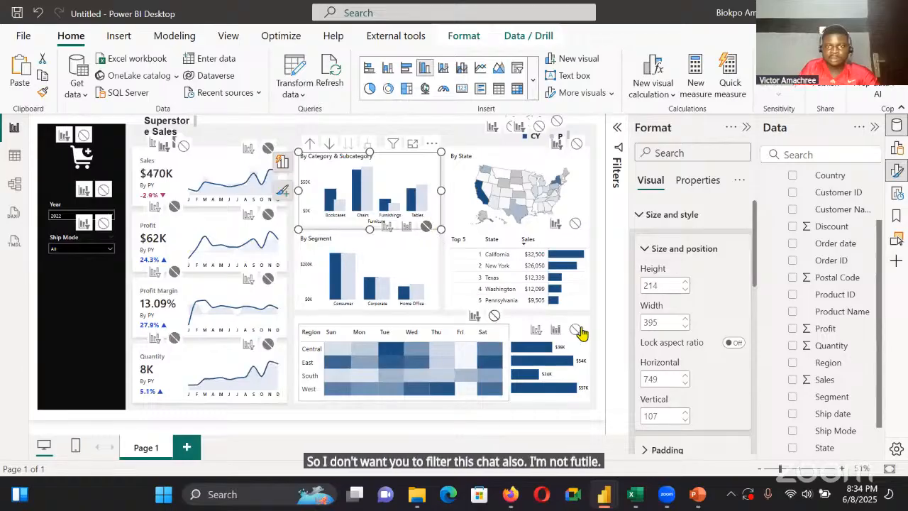
pyautogui.click(576, 330)
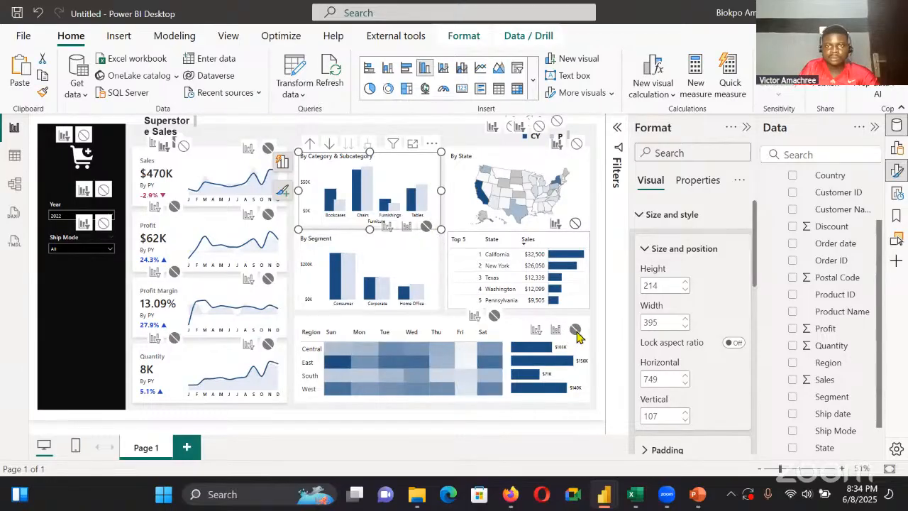
pyautogui.click(575, 222)
pyautogui.click(576, 143)
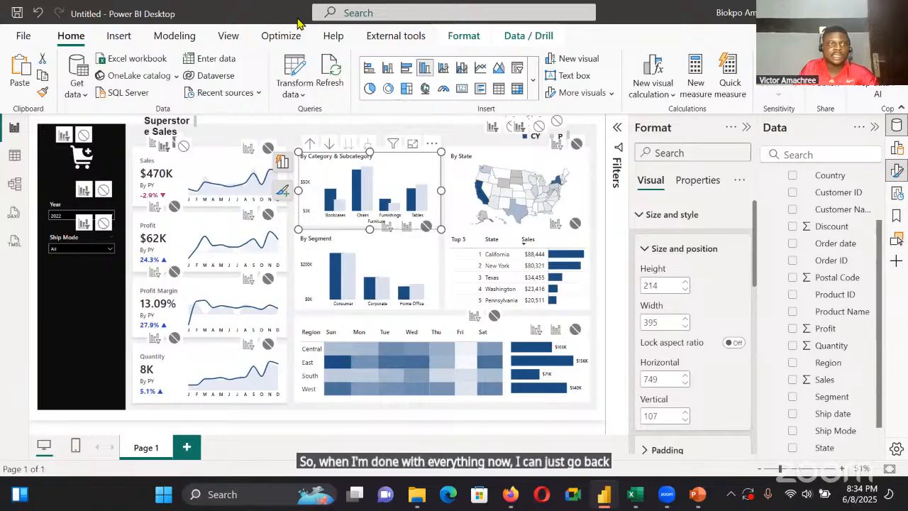
pyautogui.click(38, 83)
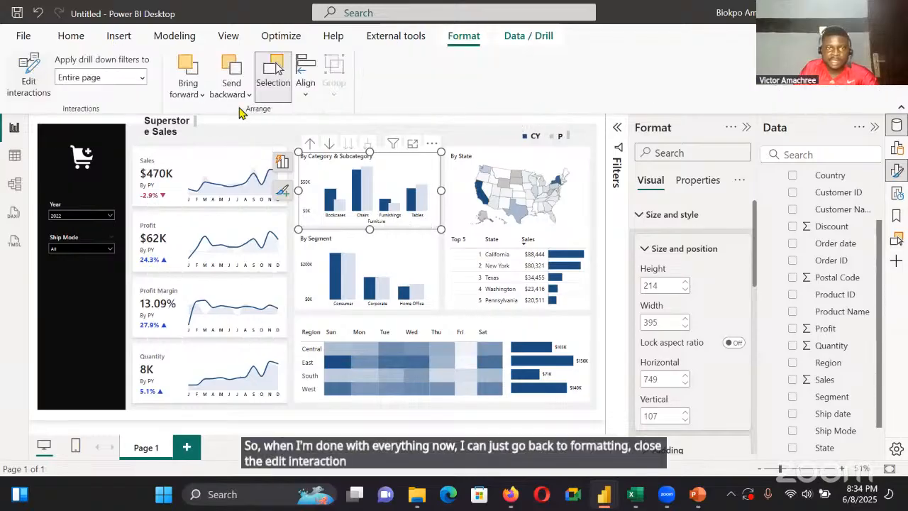
pyautogui.click(284, 149)
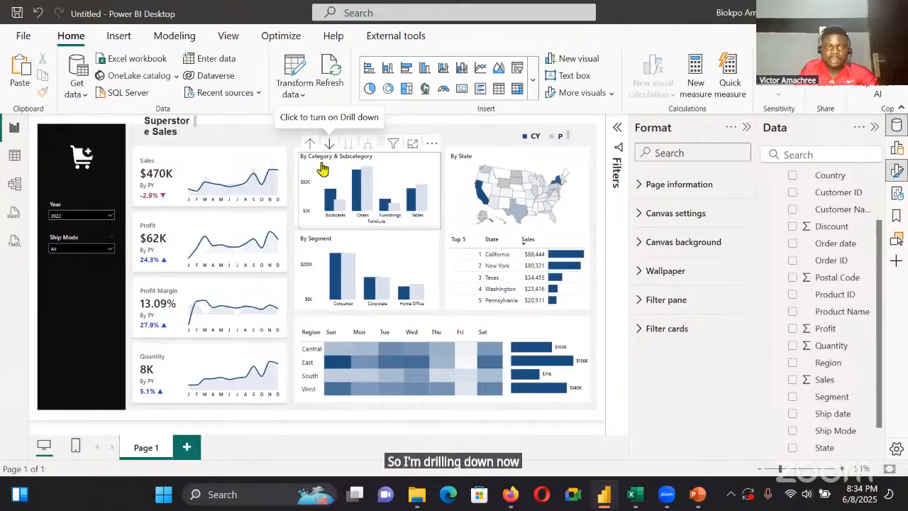
# Test the category chart's drill-down by drilling up from Furniture, down into Technology's subcategories, and back up to the category level
pyautogui.click(336, 198)
pyautogui.click(309, 143)
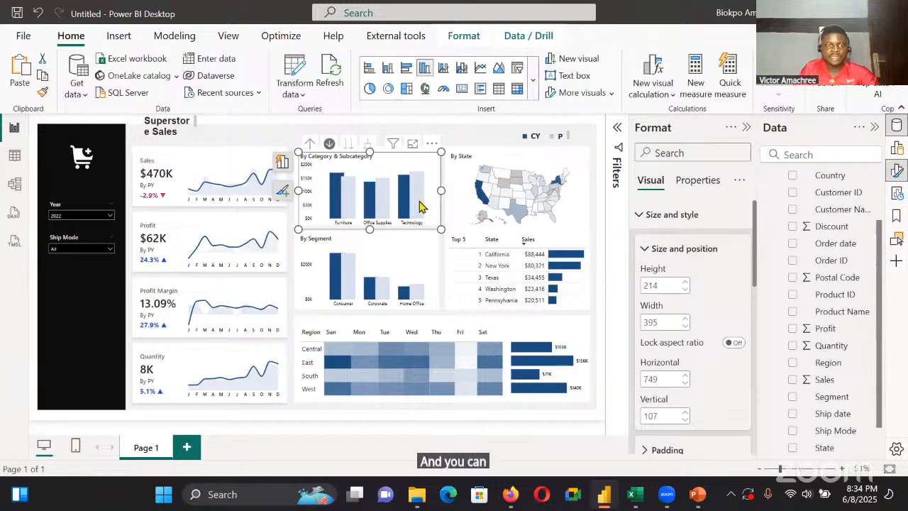
pyautogui.click(418, 205)
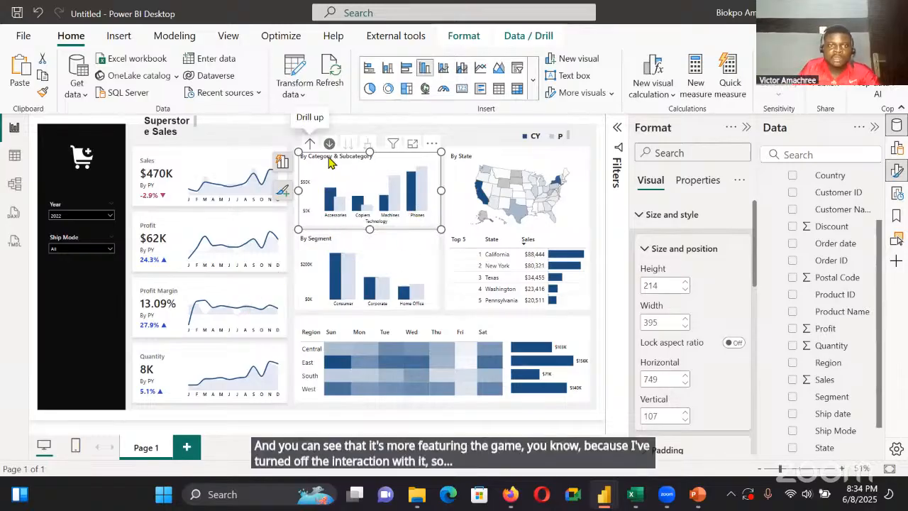
pyautogui.click(311, 144)
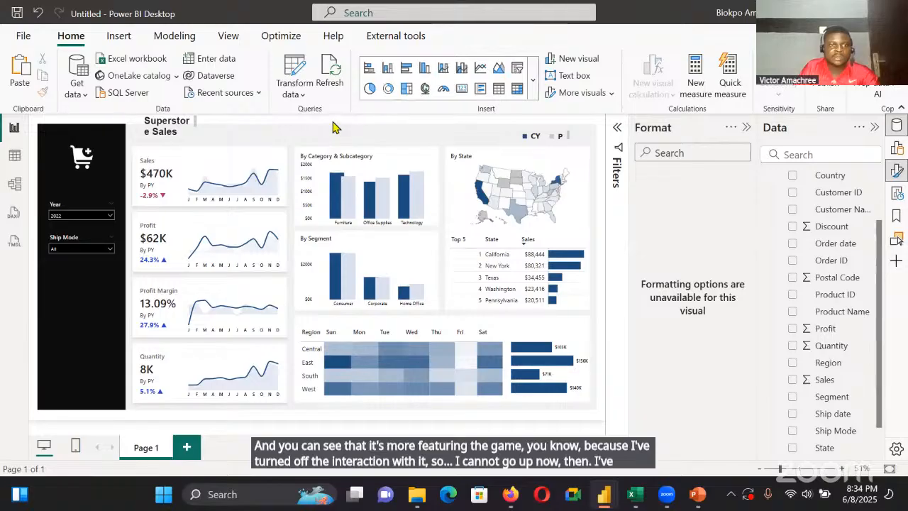
# Widen the Superstore Sales Overview title onto one line at vertical position 41, height 59, and widen the legend to fit CY and PY
pyautogui.click(197, 132)
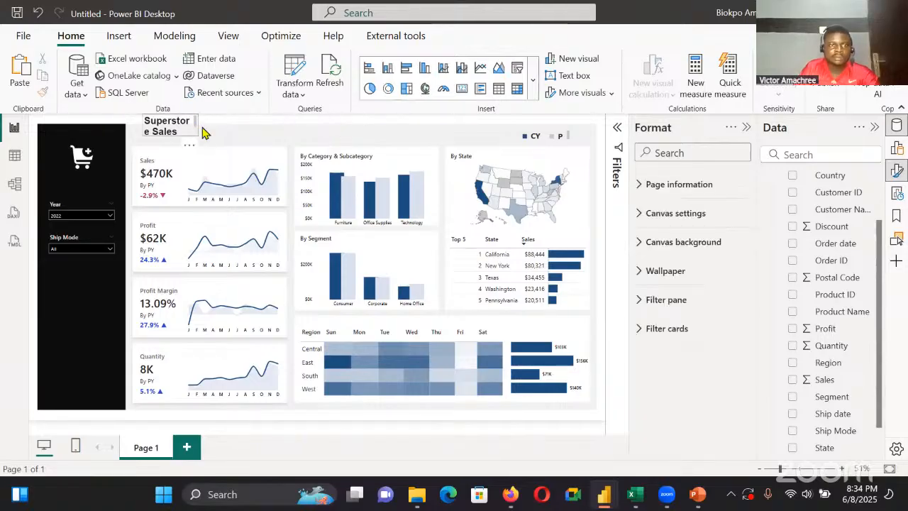
pyautogui.click(225, 136)
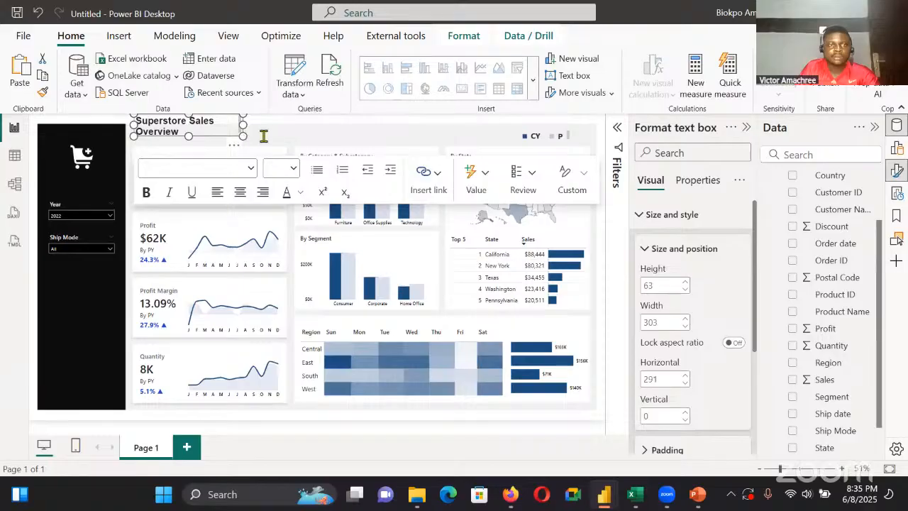
pyautogui.moveTo(188, 136); pyautogui.dragTo(188, 150)
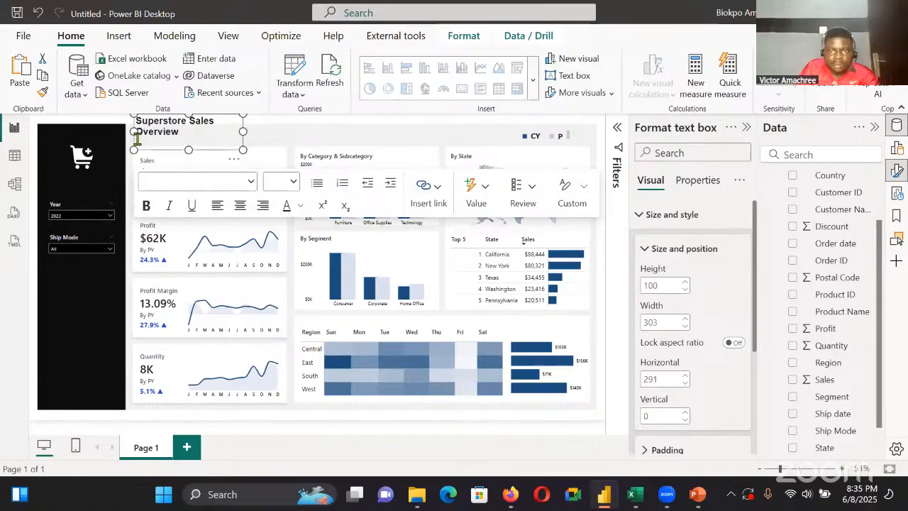
pyautogui.moveTo(135, 139); pyautogui.dragTo(129, 139)
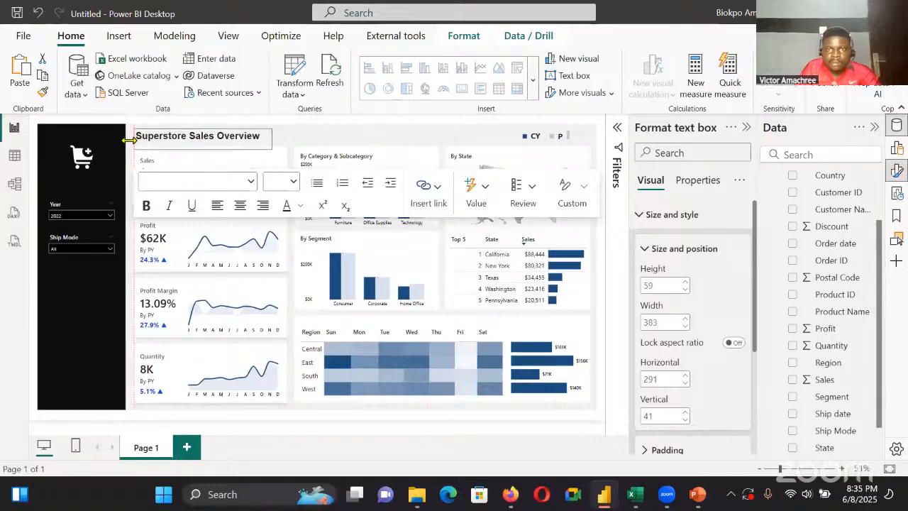
pyautogui.click(575, 141)
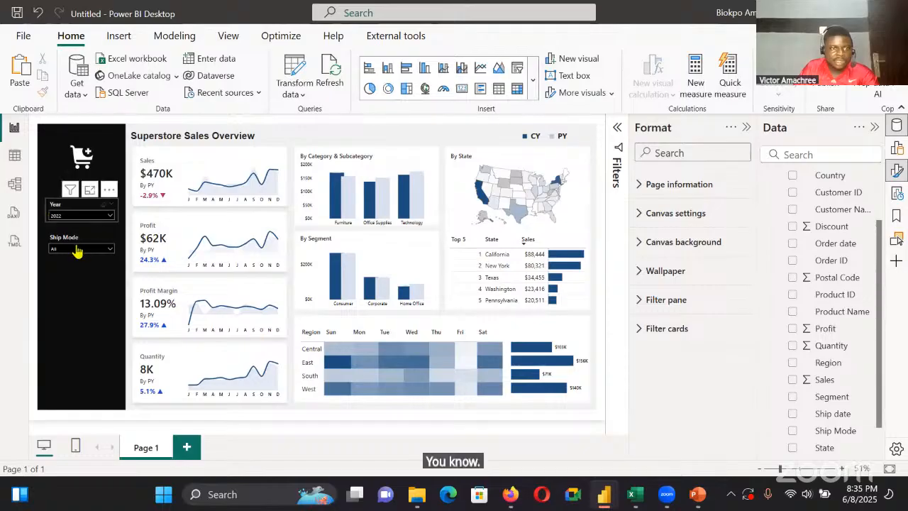
# Set the Year slicer to 2024 and try the Ship Mode slicer with Standard Class and First Class
pyautogui.click(109, 216)
pyautogui.click(69, 258)
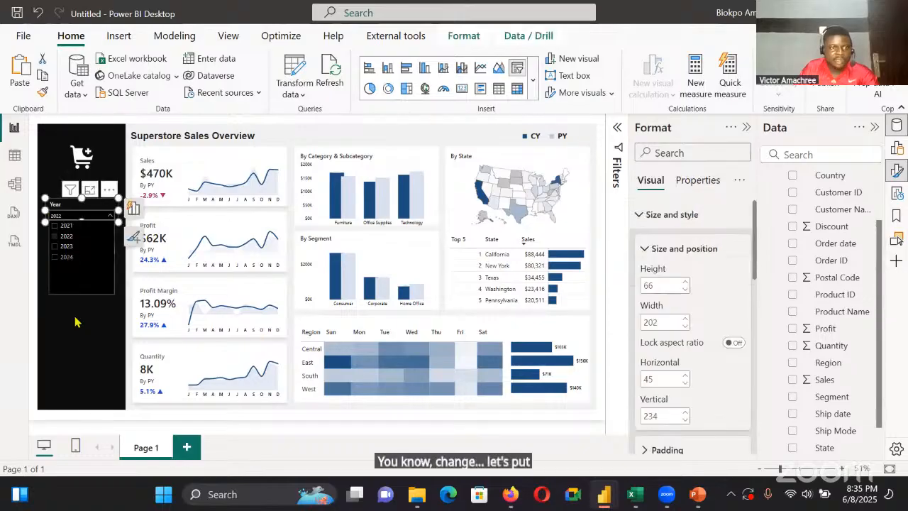
pyautogui.click(110, 250)
pyautogui.click(79, 206)
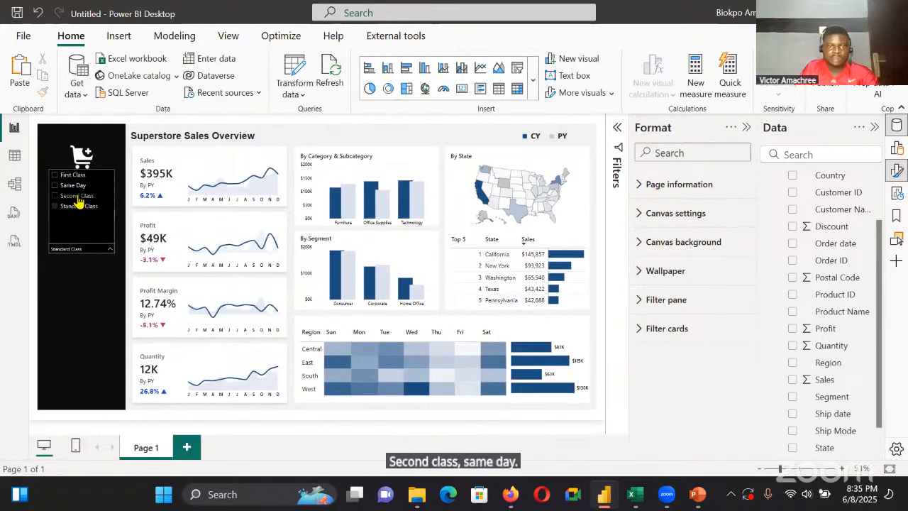
pyautogui.click(78, 196)
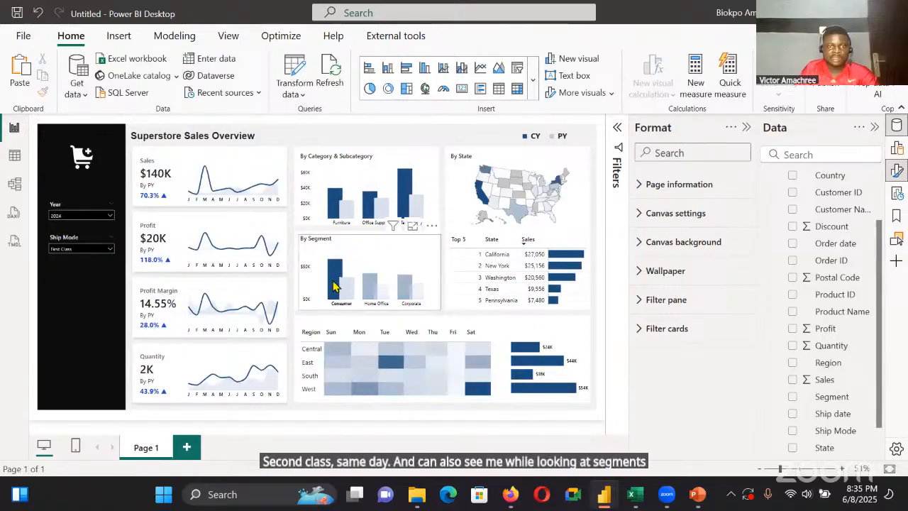
# Test cross-filtering with the Consumer segment, the West Saturday heatmap cell and the West region bar, and clear the selection
pyautogui.click(335, 284)
pyautogui.click(408, 321)
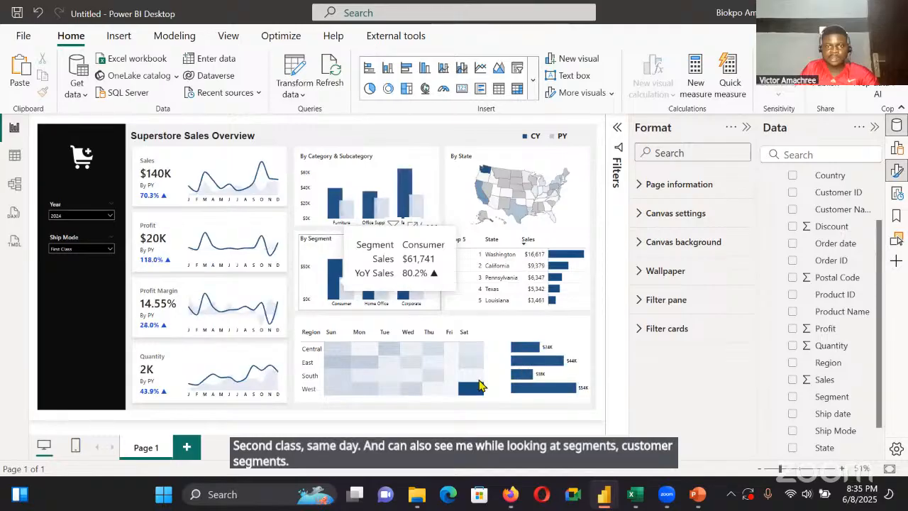
pyautogui.click(549, 397)
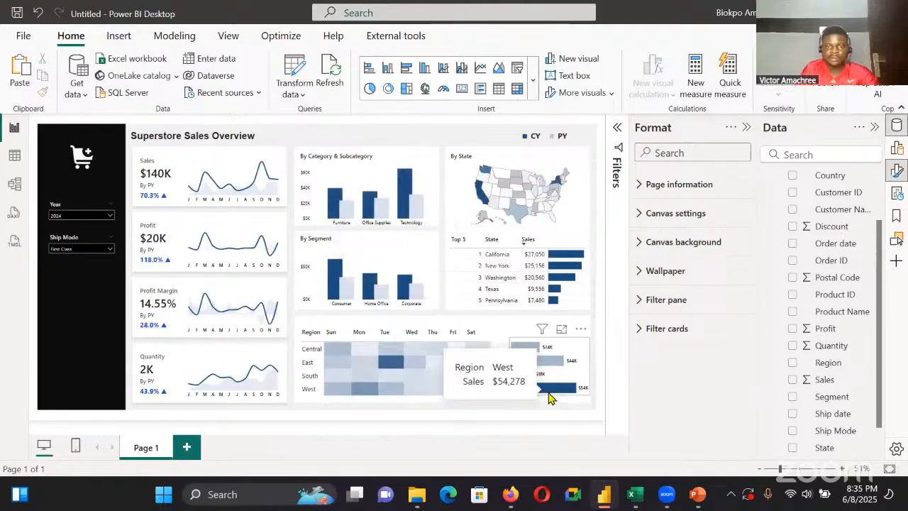
pyautogui.click(550, 397)
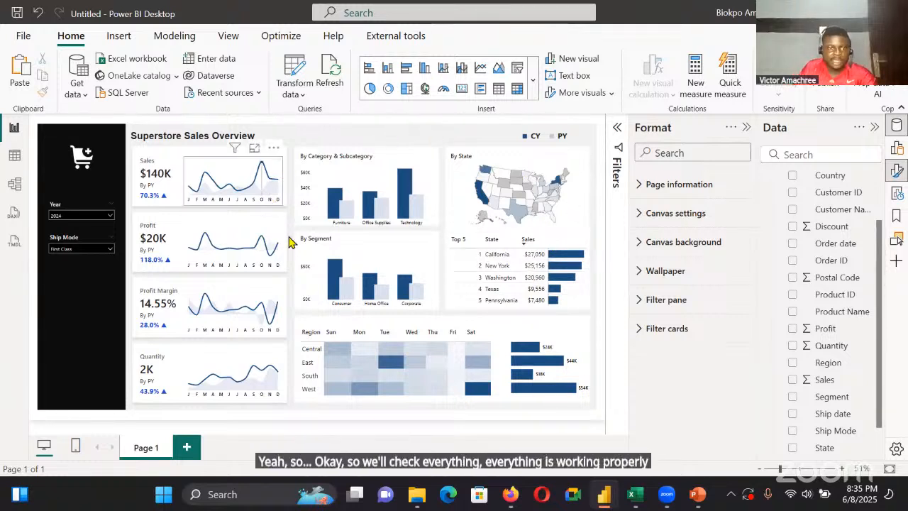
# Clear First Class from the Ship Mode slicer to include all ship modes, and deselect the slicer
pyautogui.click(106, 248)
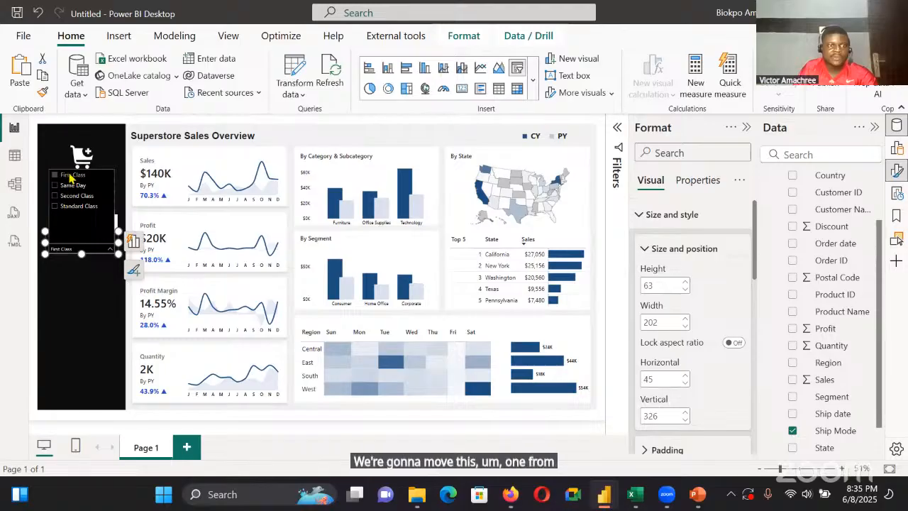
pyautogui.click(72, 177)
pyautogui.click(75, 290)
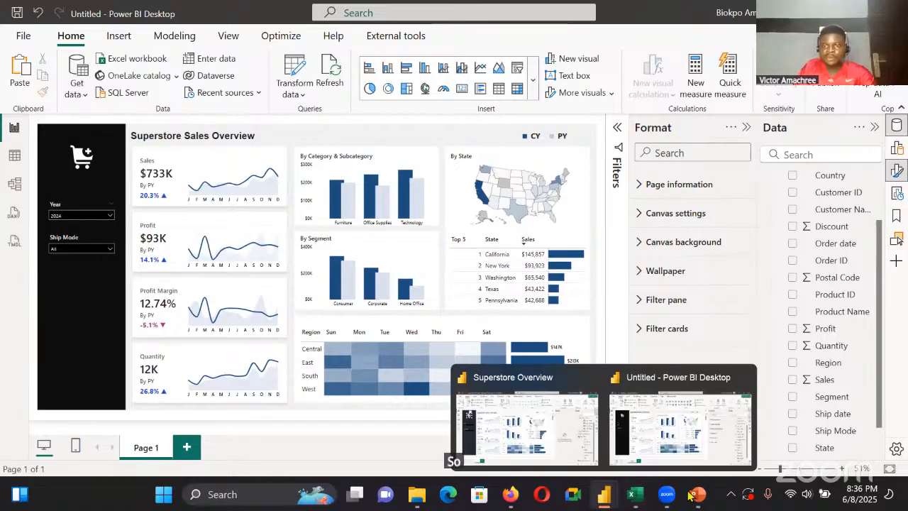
pyautogui.moveTo(683, 508)
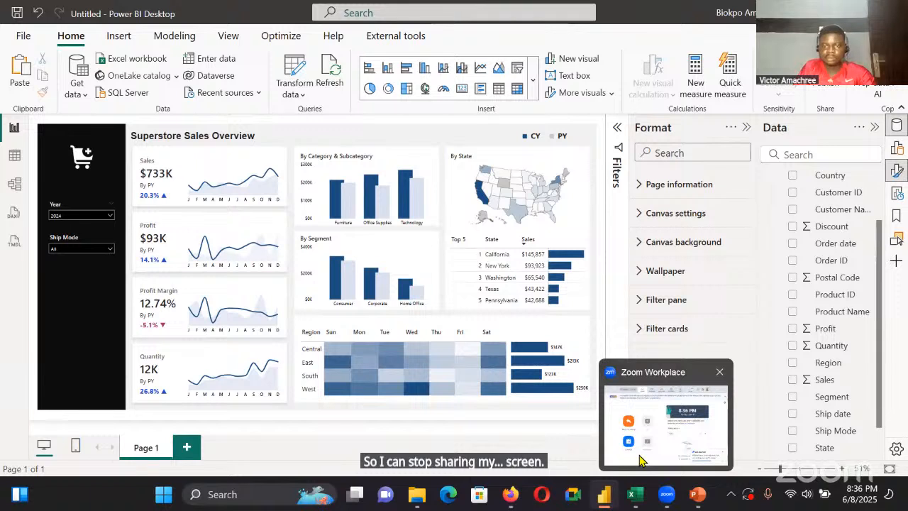
pyautogui.moveTo(607, 501)
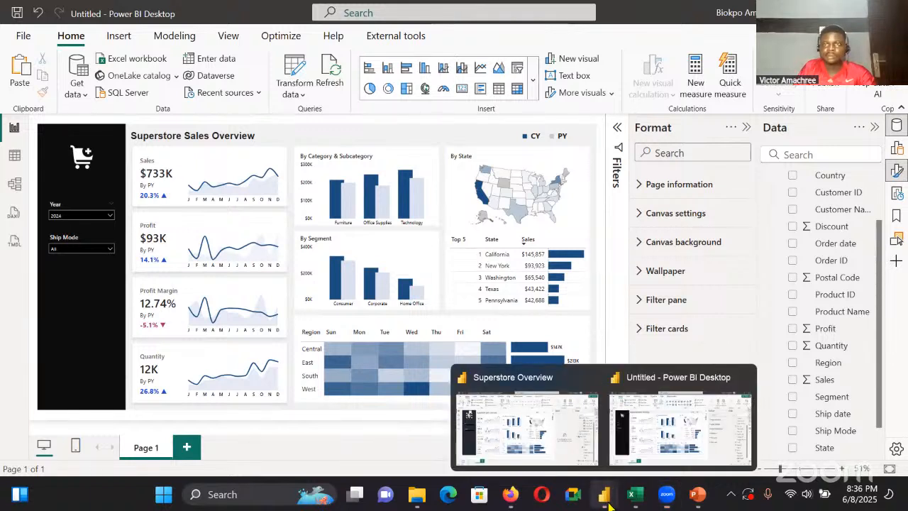